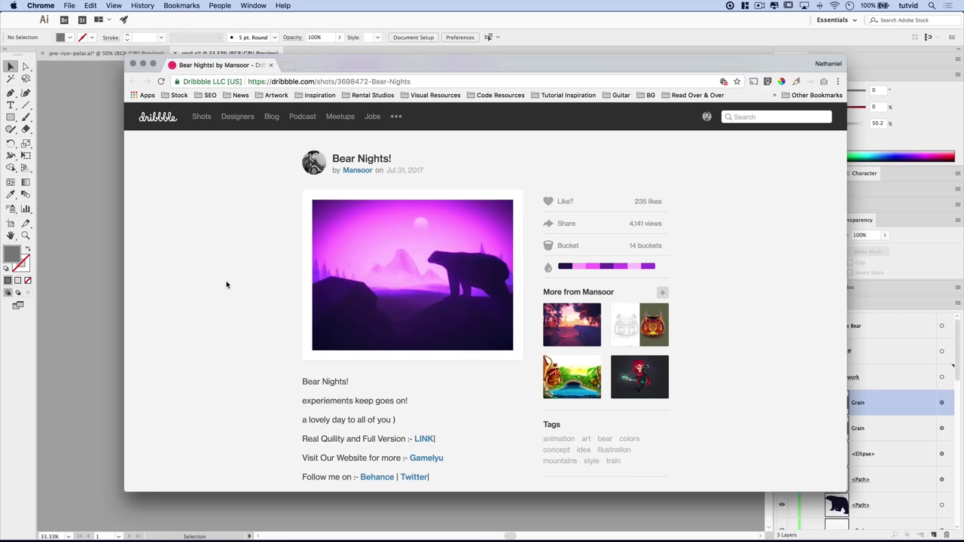
{"action": "left_click_drag", "start_coordinate": [482, 64], "coordinate": [461, 63]}
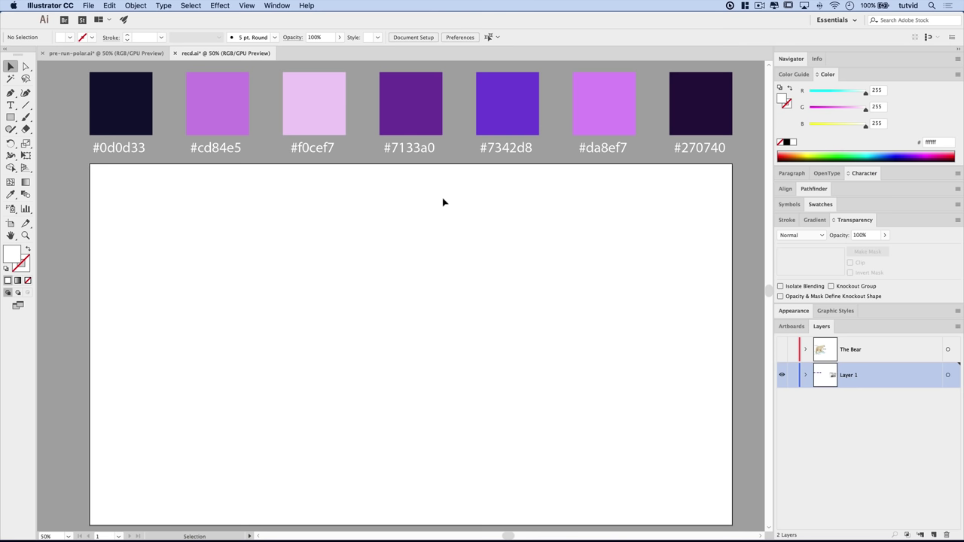
{"action": "left_click", "coordinate": [89, 5]}
{"action": "left_click", "coordinate": [101, 19]}
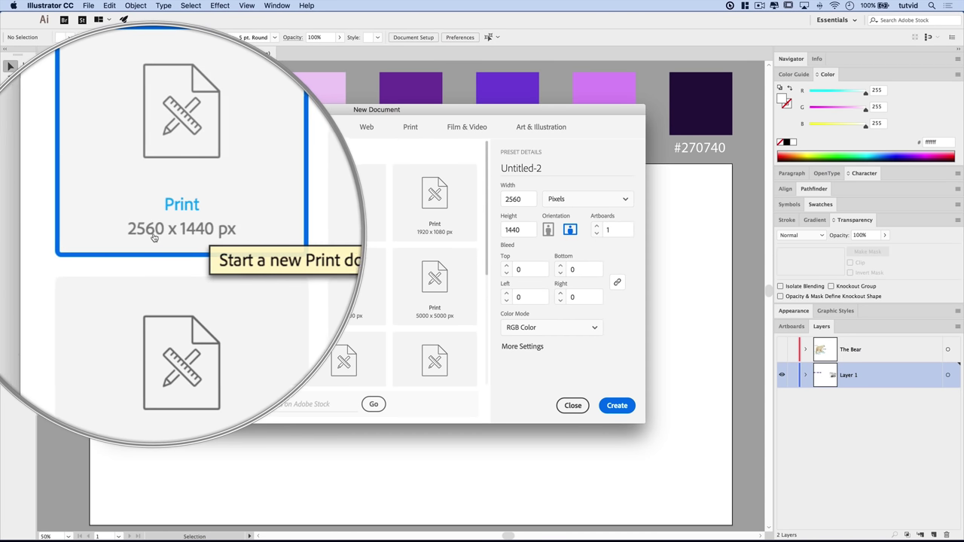
{"action": "left_click", "coordinate": [574, 407]}
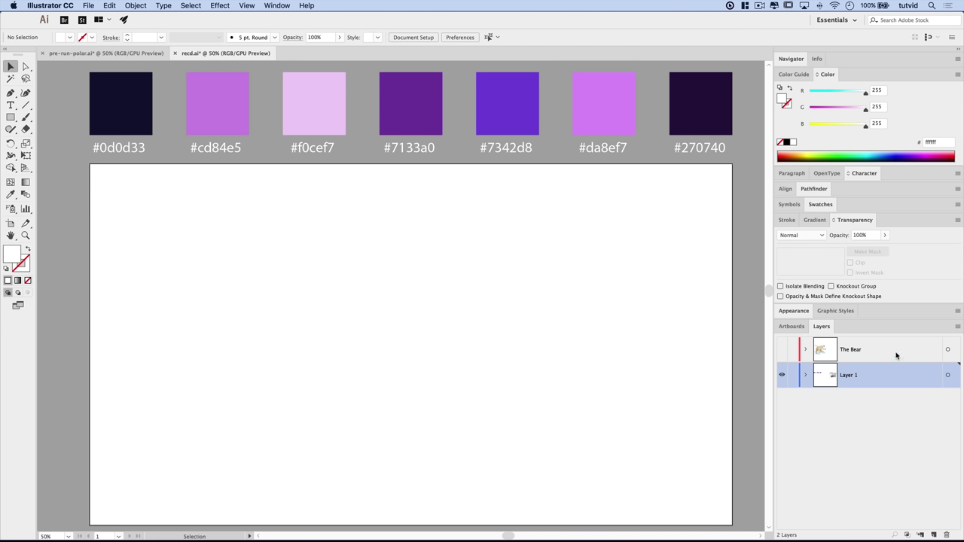
- Rename Layer 1 as Stuff
{"action": "double_click", "coordinate": [848, 376]}
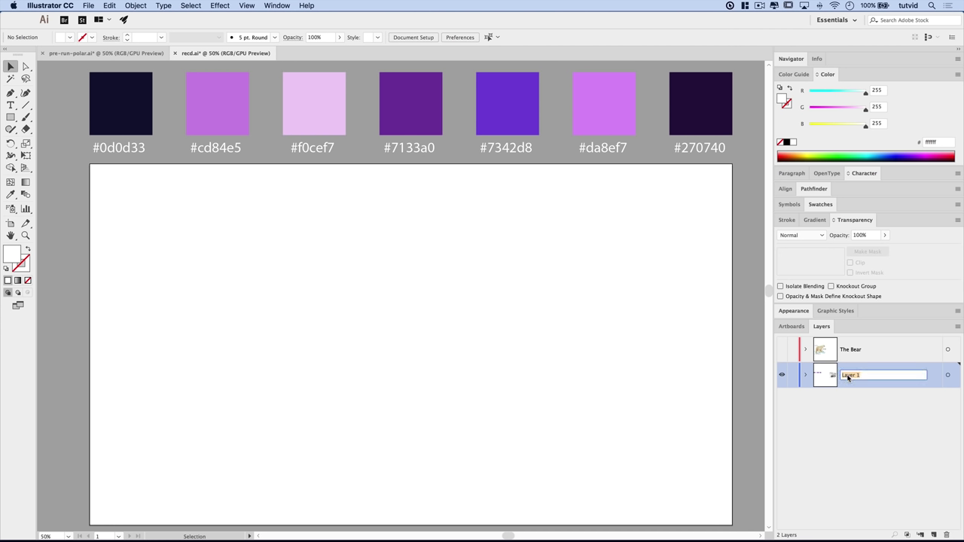
{"action": "type", "text": "Stuff"}
{"action": "key", "text": "Return"}
- Examine the pencil landscape sketch placed beside the artboard, including its mountains, trees, cliff and sun
{"action": "key", "text": "super+minus"}
{"action": "left_click_drag", "start_coordinate": [620, 316], "coordinate": [209, 273]}
{"action": "left_click_drag", "start_coordinate": [748, 224], "coordinate": [296, 237]}
{"action": "left_click_drag", "start_coordinate": [393, 247], "coordinate": [369, 239]}
{"action": "mouse_move", "coordinate": [546, 244]}
{"action": "left_mouse_down"}
{"action": "mouse_move", "coordinate": [641, 210]}
{"action": "mouse_move", "coordinate": [607, 223]}
{"action": "left_mouse_up"}
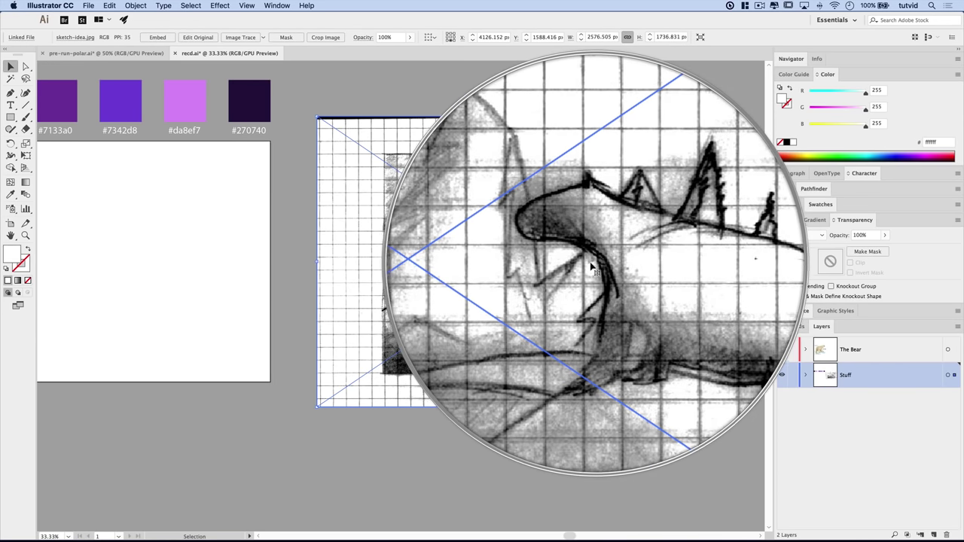
{"action": "scroll", "coordinate": [609, 352], "scroll_direction": "left", "scroll_amount": 5}
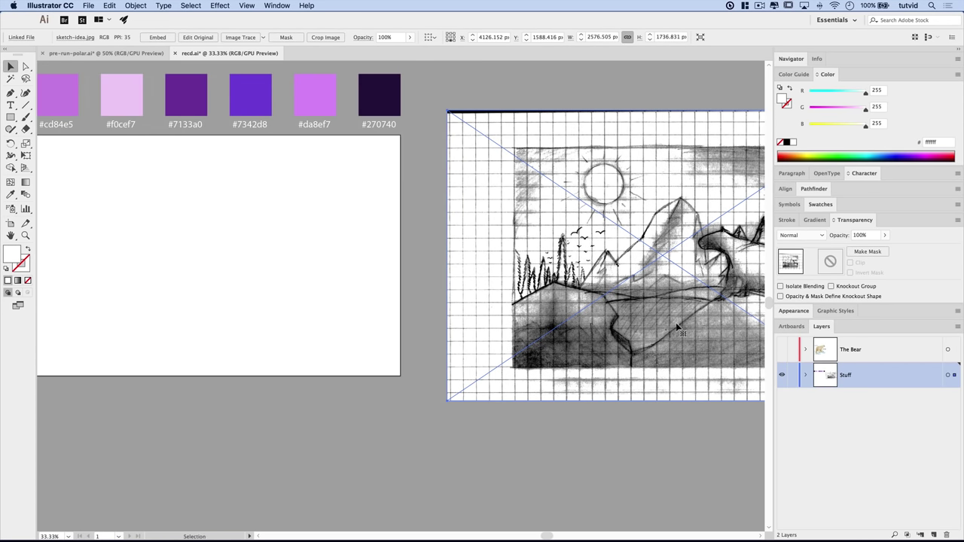
{"action": "left_click_drag", "start_coordinate": [584, 275], "coordinate": [668, 262]}
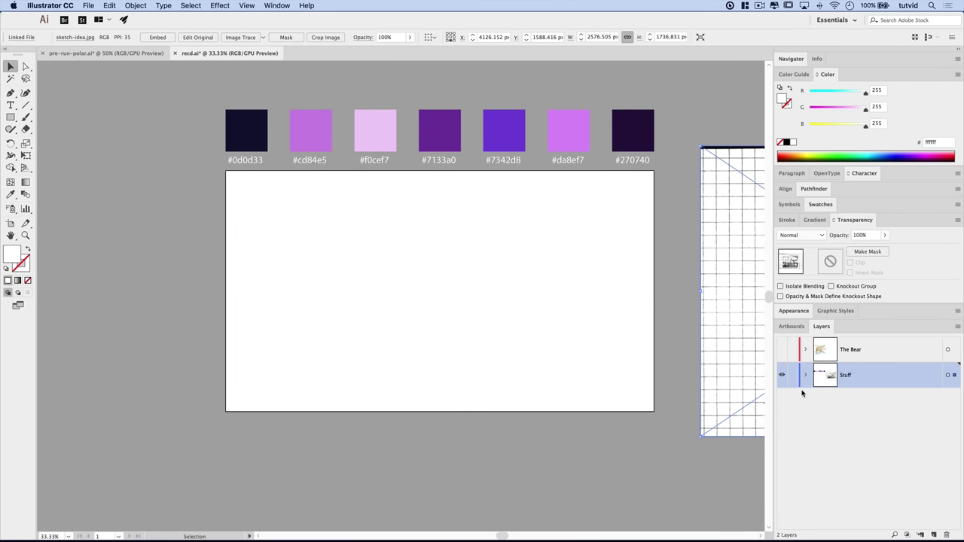
- Lock the Stuff layer and add a new layer above it named Artwork
{"action": "left_click", "coordinate": [792, 375]}
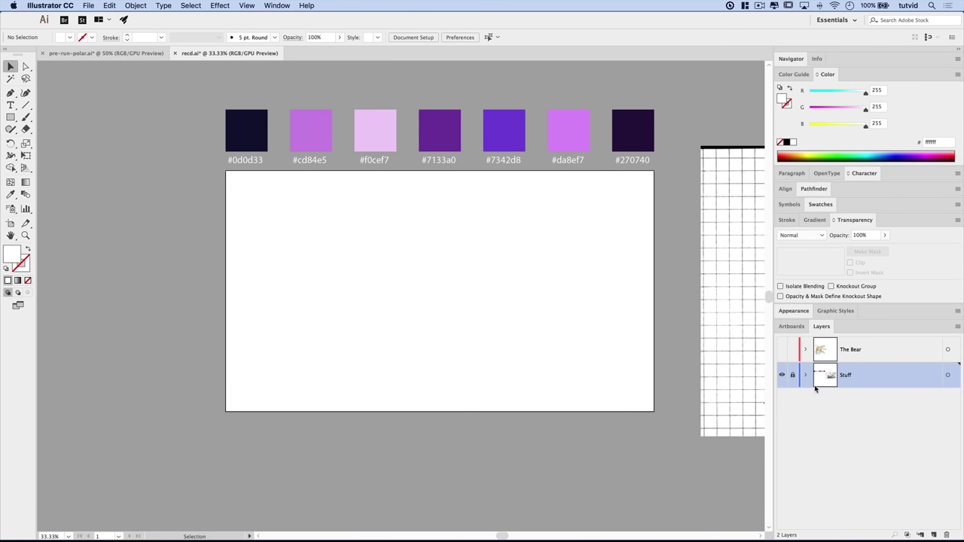
{"action": "left_click", "coordinate": [934, 535]}
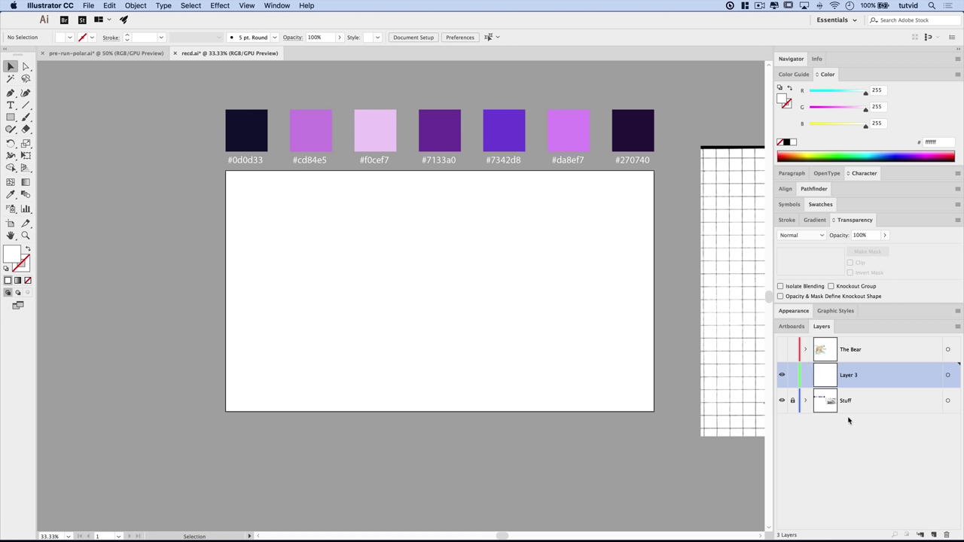
{"action": "double_click", "coordinate": [847, 376]}
{"action": "type", "text": "Artwork"}
{"action": "key", "text": "Return"}
- Show The Bear layer briefly to examine the polar bear reference and its white silhouette, and hide the layer again
{"action": "left_click", "coordinate": [780, 351]}
{"action": "left_click_drag", "start_coordinate": [281, 263], "coordinate": [616, 250]}
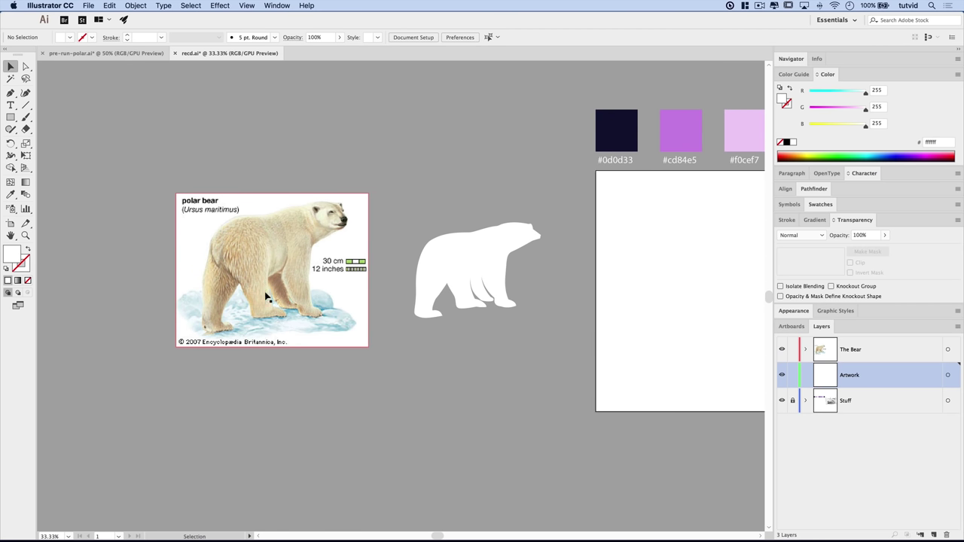
{"action": "left_click", "coordinate": [782, 349]}
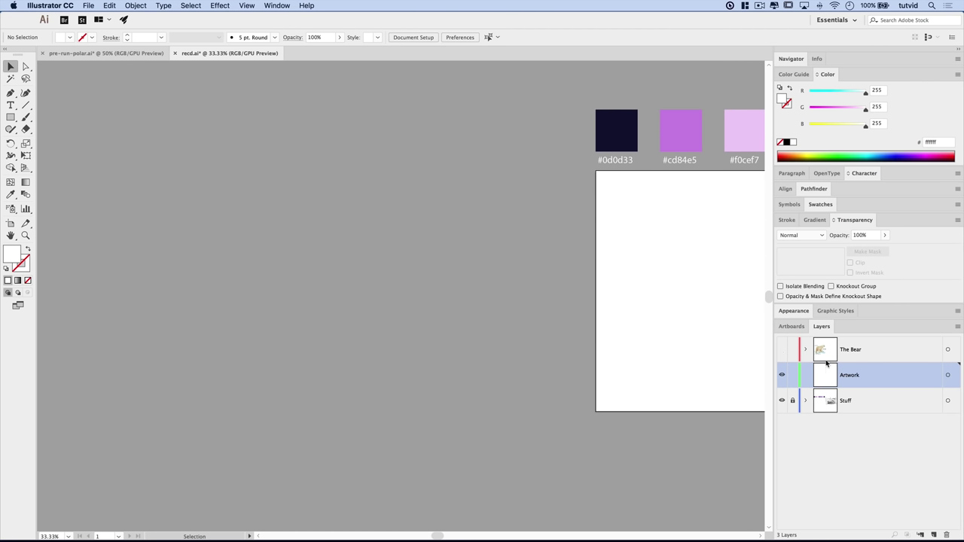
{"action": "left_click_drag", "start_coordinate": [624, 310], "coordinate": [282, 289]}
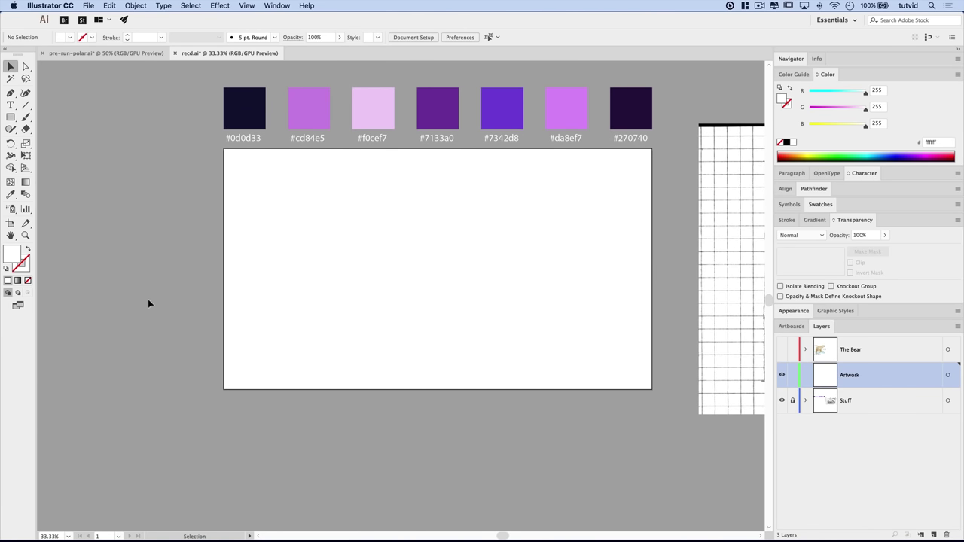
- Create a 2560 x 1440 px rectangle on the Artwork layer
{"action": "left_click", "coordinate": [10, 117]}
{"action": "left_click", "coordinate": [304, 208]}
{"action": "type", "text": "2560"}
{"action": "key", "text": "Tab"}
{"action": "type", "text": "1"}
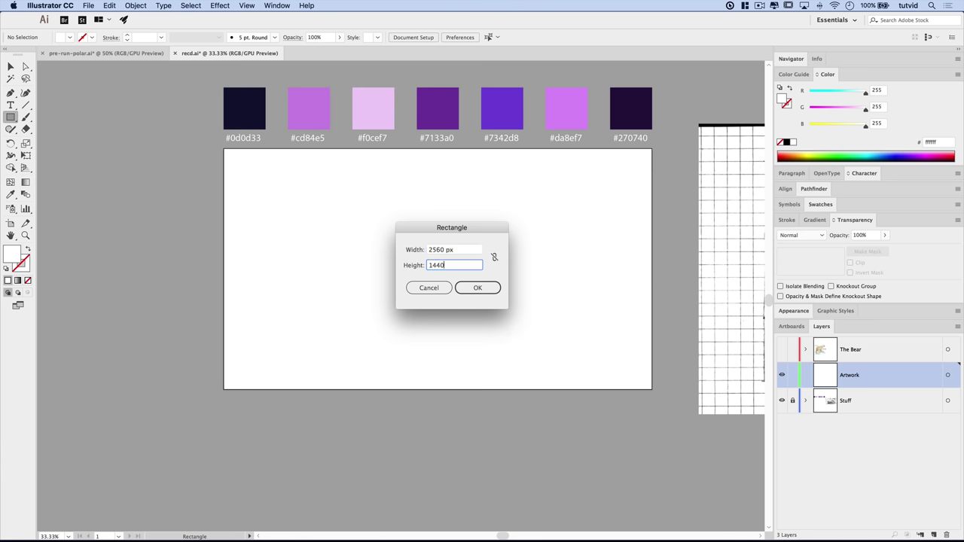
{"action": "key", "text": "Return"}
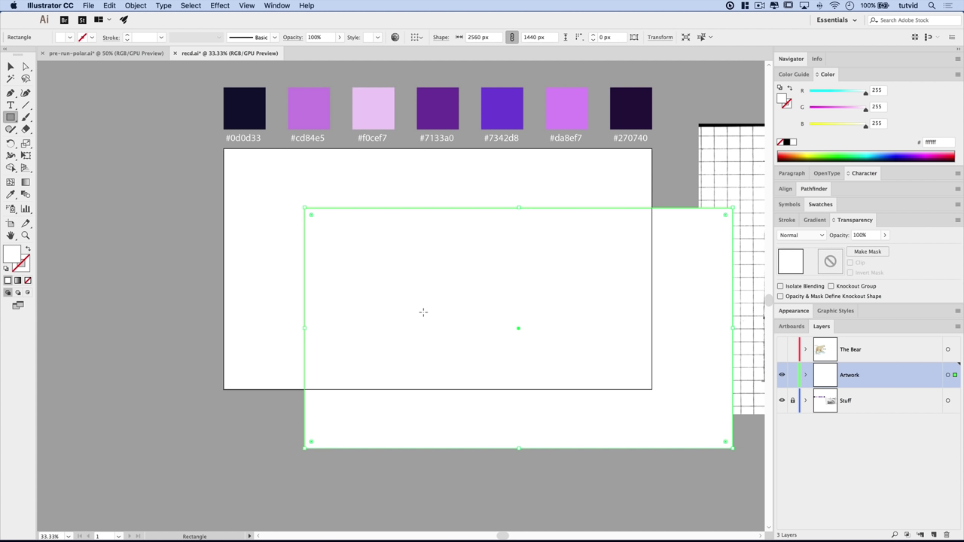
- Align the rectangle to the artboard, centering it horizontally and vertically
{"action": "left_click", "coordinate": [11, 67]}
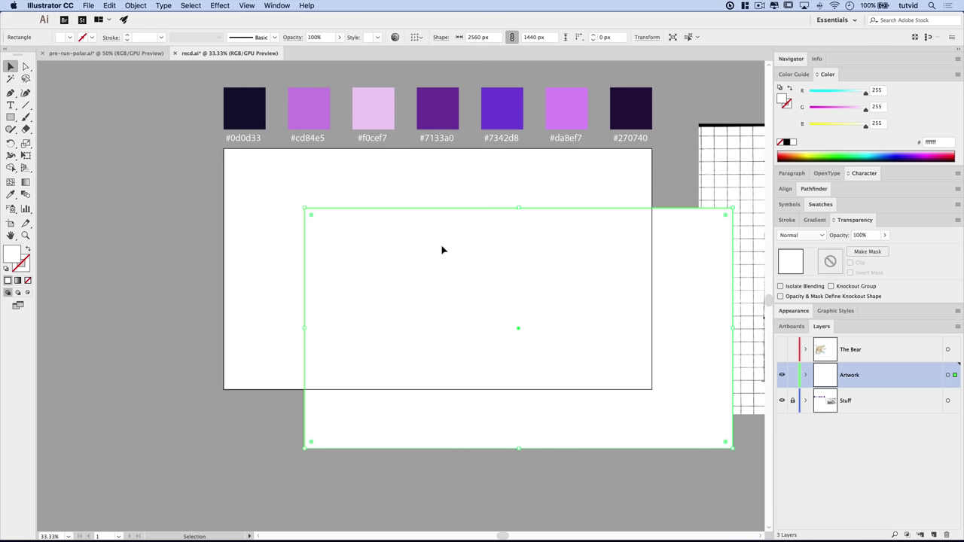
{"action": "left_click", "coordinate": [416, 38]}
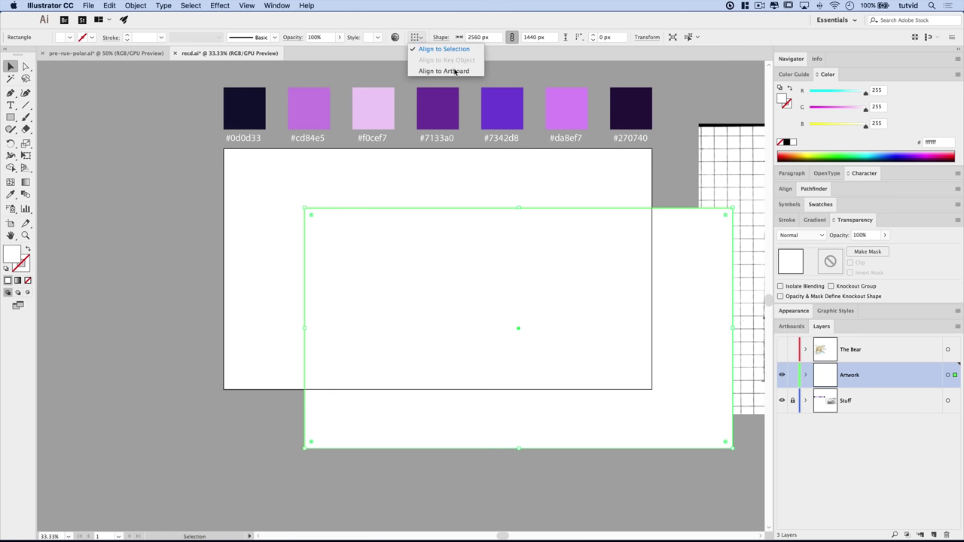
{"action": "left_click", "coordinate": [445, 72]}
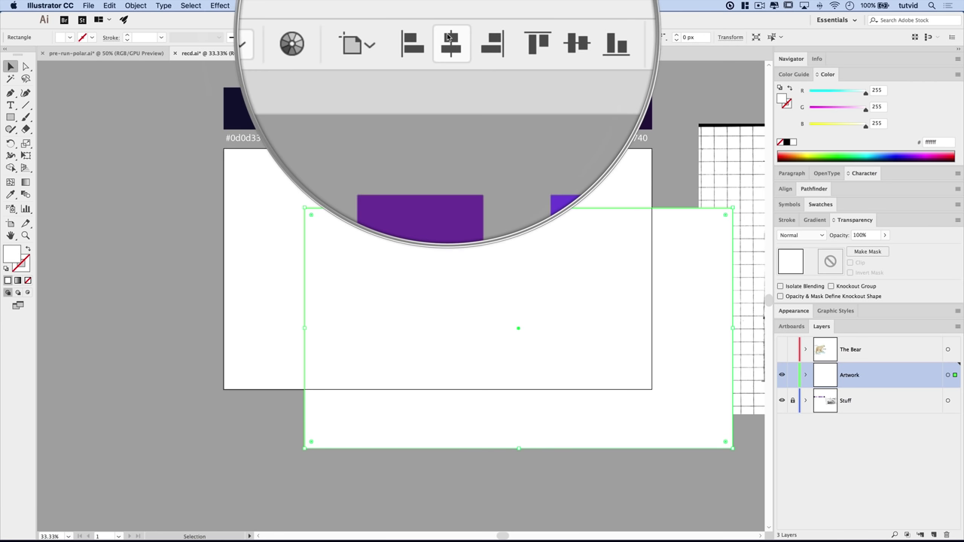
{"action": "left_click", "coordinate": [448, 37]}
{"action": "left_click", "coordinate": [503, 37]}
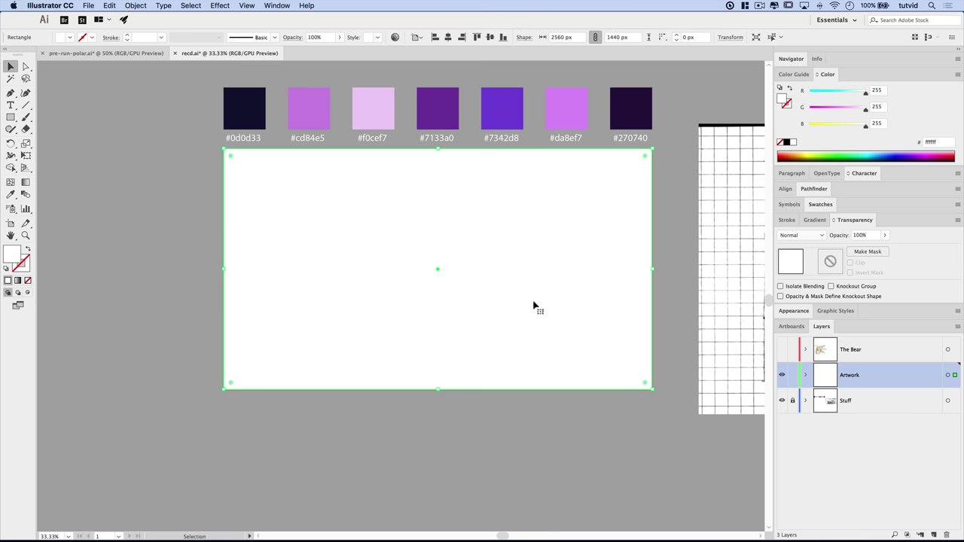
- Fill the rectangle with a gradient and set its type to Radial
{"action": "left_click", "coordinate": [816, 219]}
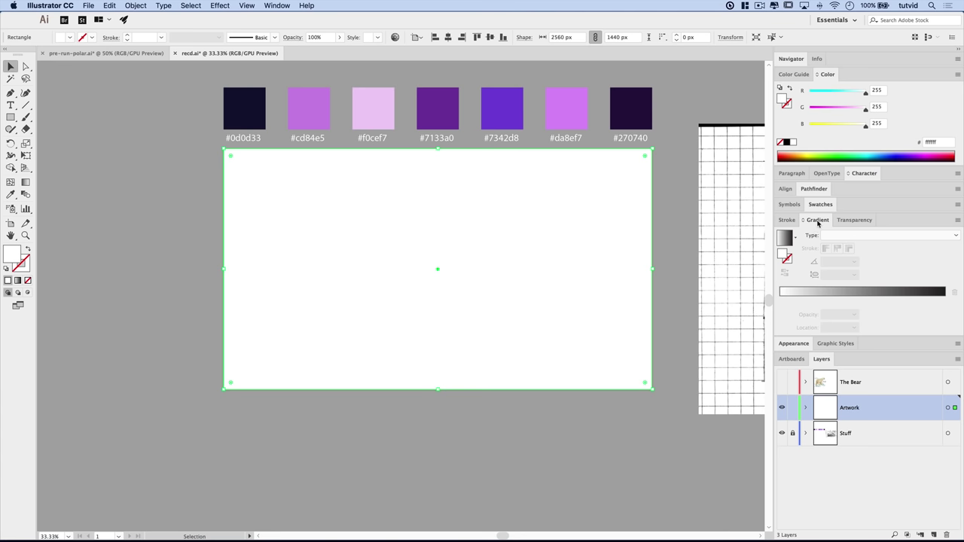
{"action": "left_click", "coordinate": [785, 239]}
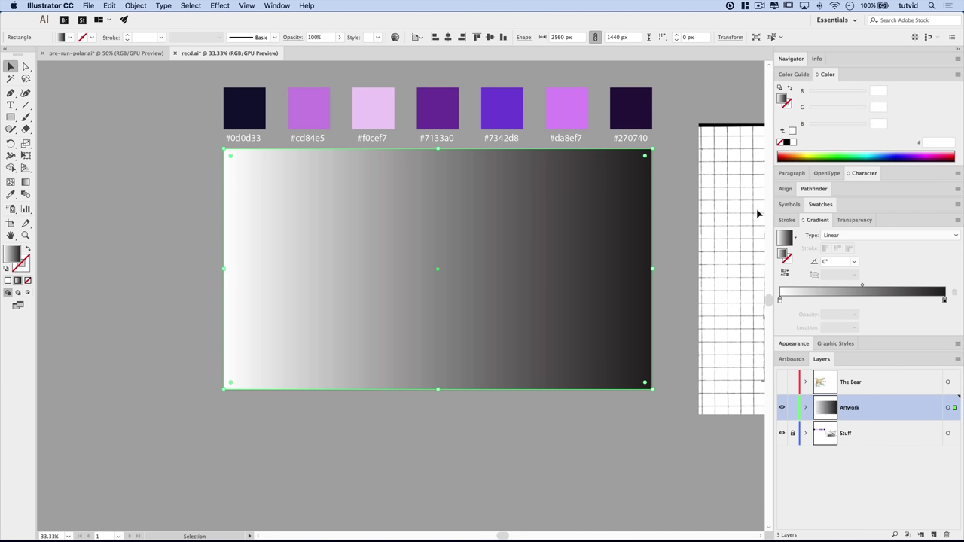
{"action": "left_click", "coordinate": [859, 235]}
{"action": "left_click", "coordinate": [842, 259]}
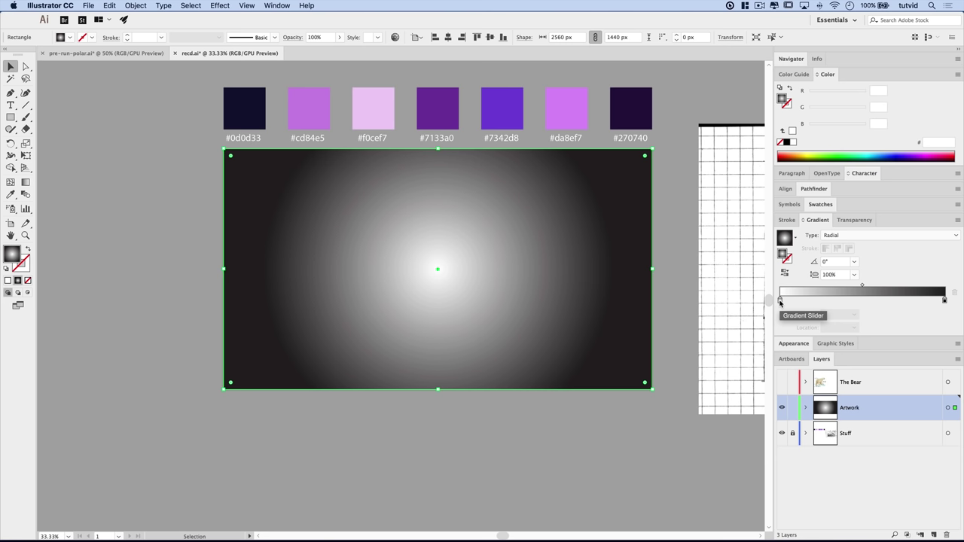
- Switch the gradient's inner color stop to RGB and set its color to #F0CEF7
{"action": "left_click", "coordinate": [780, 300]}
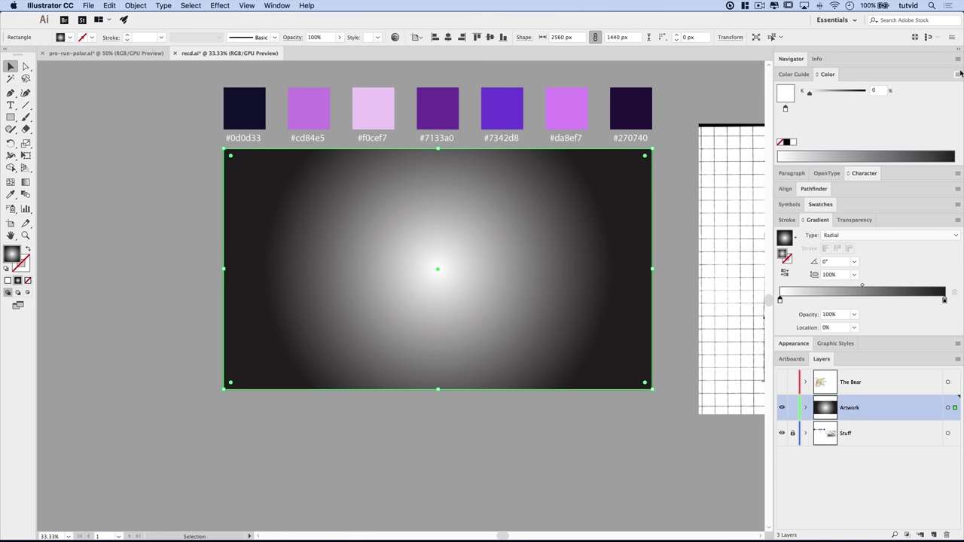
{"action": "left_click", "coordinate": [958, 74]}
{"action": "left_click", "coordinate": [896, 100]}
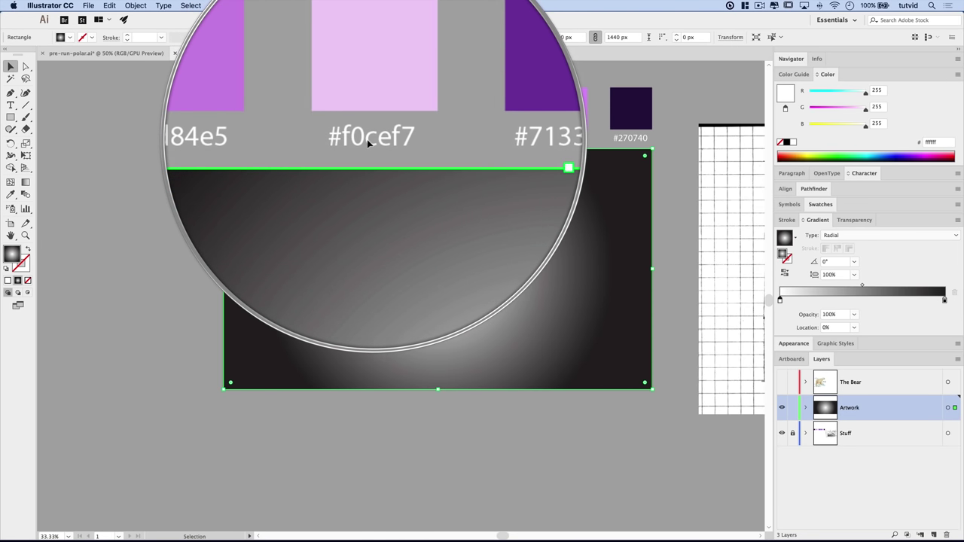
{"action": "left_click", "coordinate": [930, 144]}
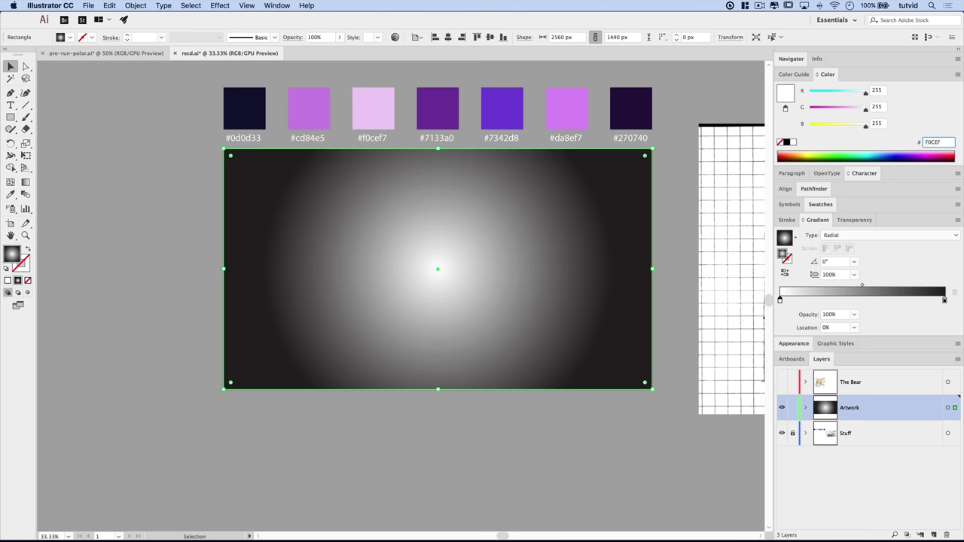
{"action": "key", "text": "Return"}
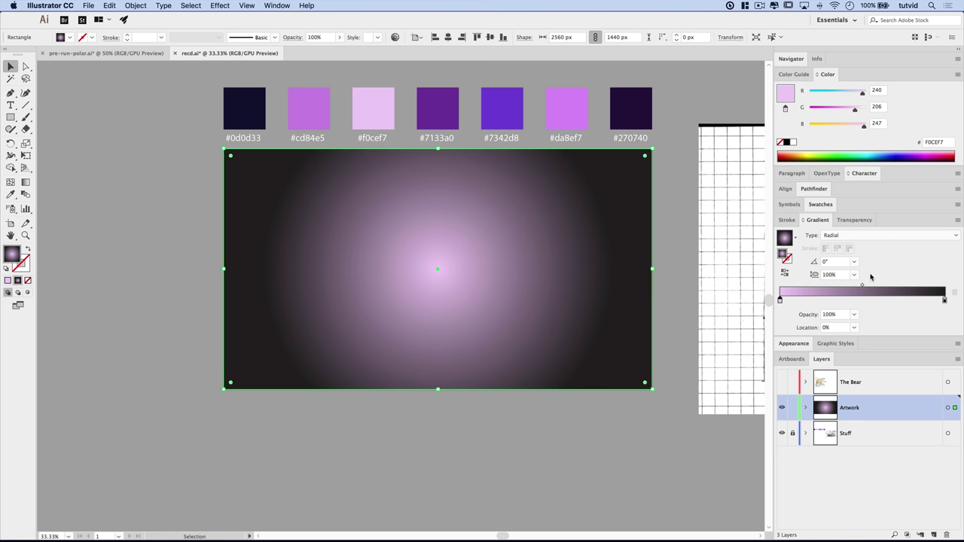
- Switch the gradient's outer color stop to RGB and set its color to #7133A0
{"action": "left_click", "coordinate": [945, 300]}
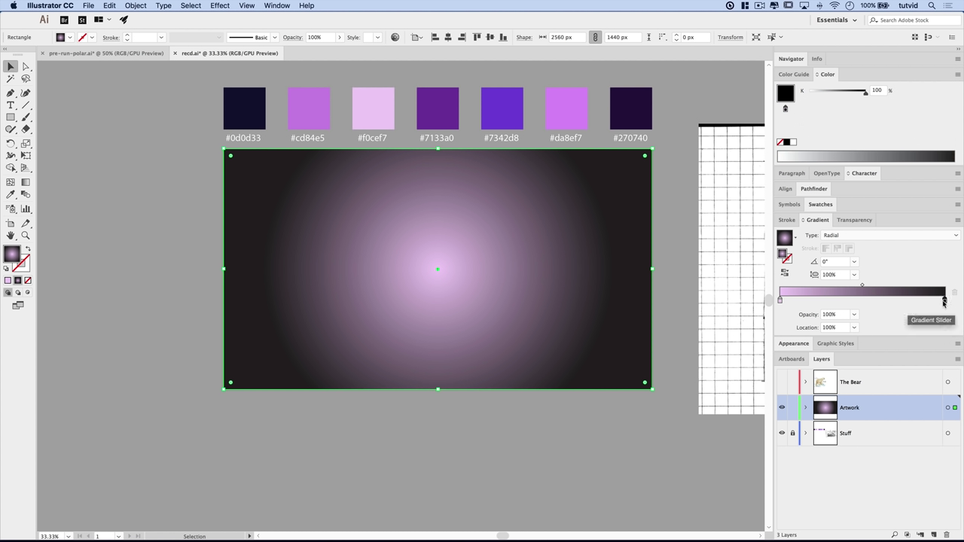
{"action": "left_click", "coordinate": [958, 73]}
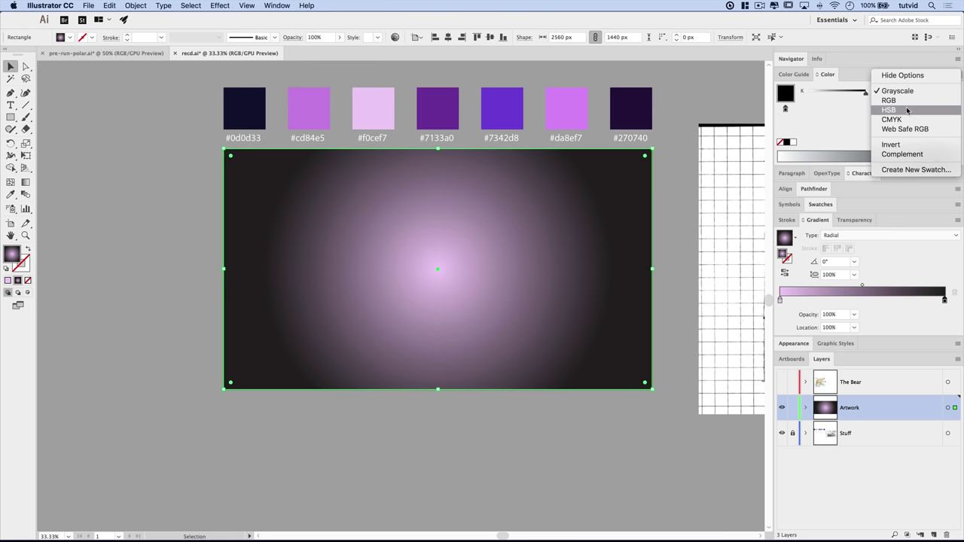
{"action": "left_click", "coordinate": [889, 100]}
{"action": "left_click", "coordinate": [953, 153]}
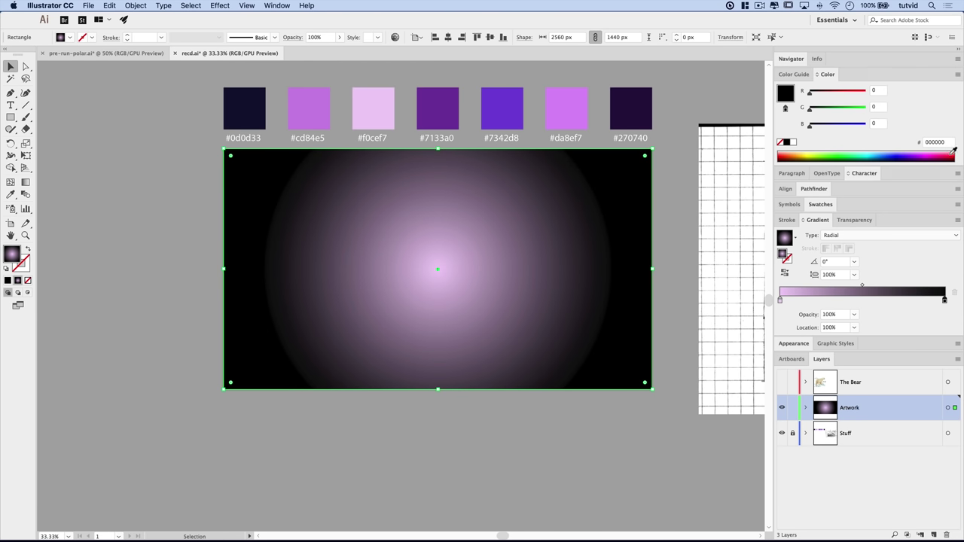
{"action": "left_click", "coordinate": [935, 142]}
{"action": "left_click", "coordinate": [935, 143]}
{"action": "double_click", "coordinate": [937, 143]}
{"action": "type", "text": "7133A0"}
{"action": "key", "text": "Return"}
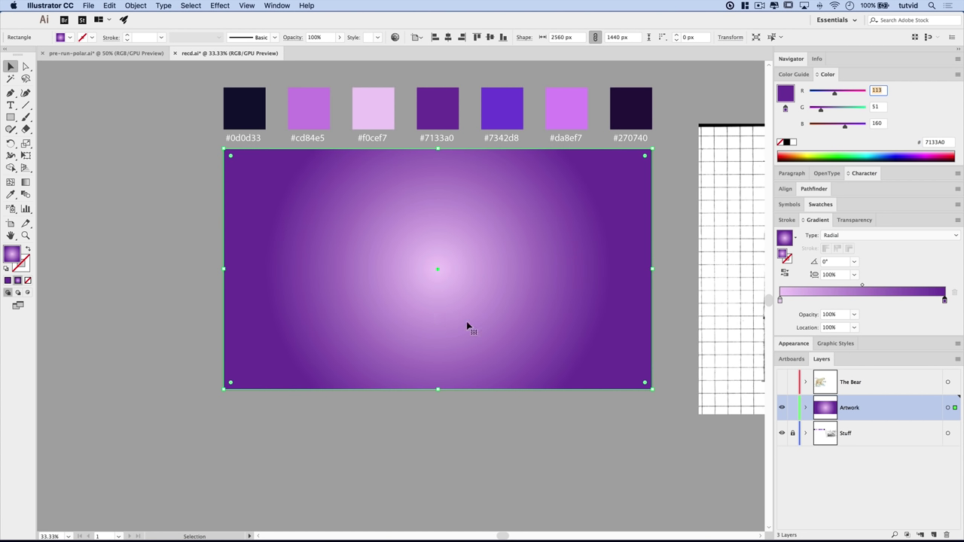
- Redraw the radial gradient with the Gradient tool so it spreads from the rectangle's bottom center up past its top edge
{"action": "left_click", "coordinate": [26, 181]}
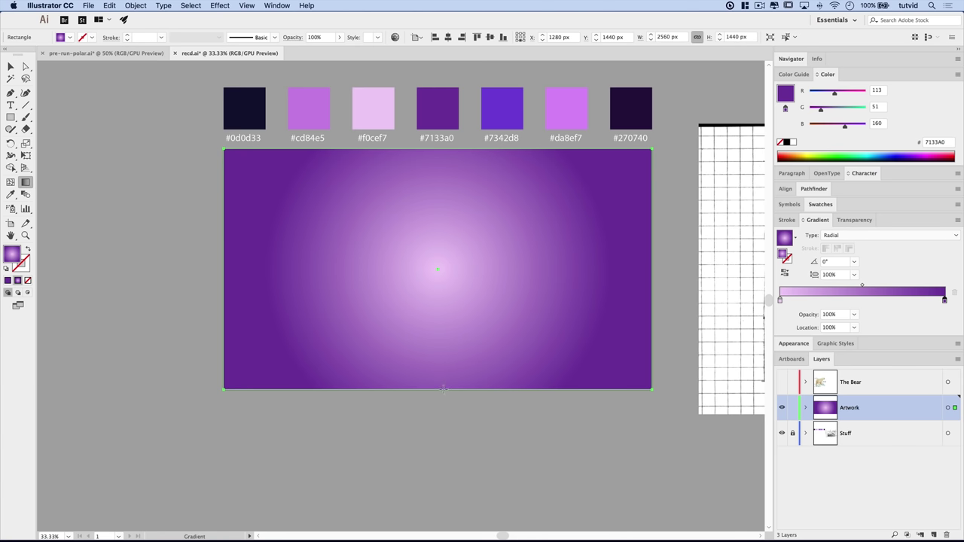
{"action": "left_click_drag", "start_coordinate": [439, 388], "coordinate": [439, 173]}
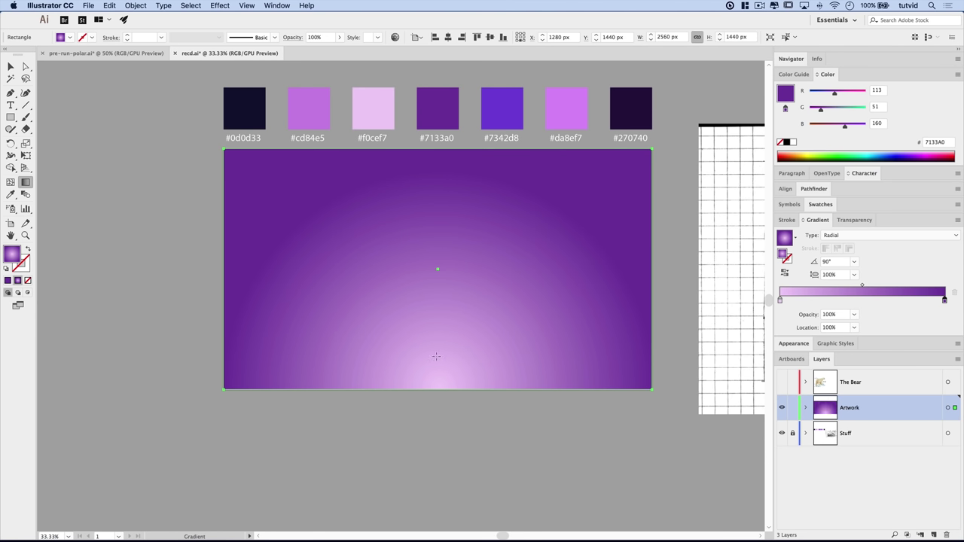
{"action": "left_click_drag", "start_coordinate": [432, 337], "coordinate": [434, 159]}
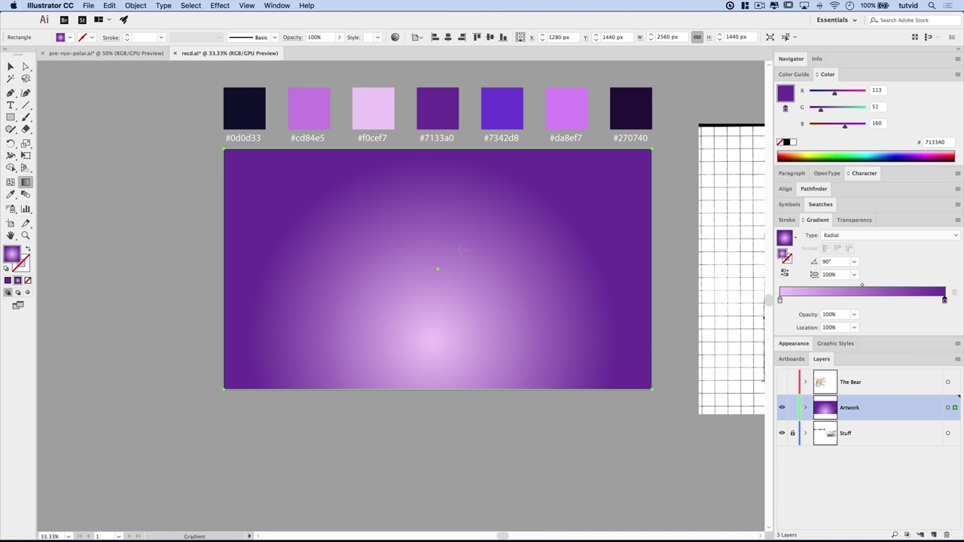
{"action": "left_click_drag", "start_coordinate": [447, 340], "coordinate": [452, 120]}
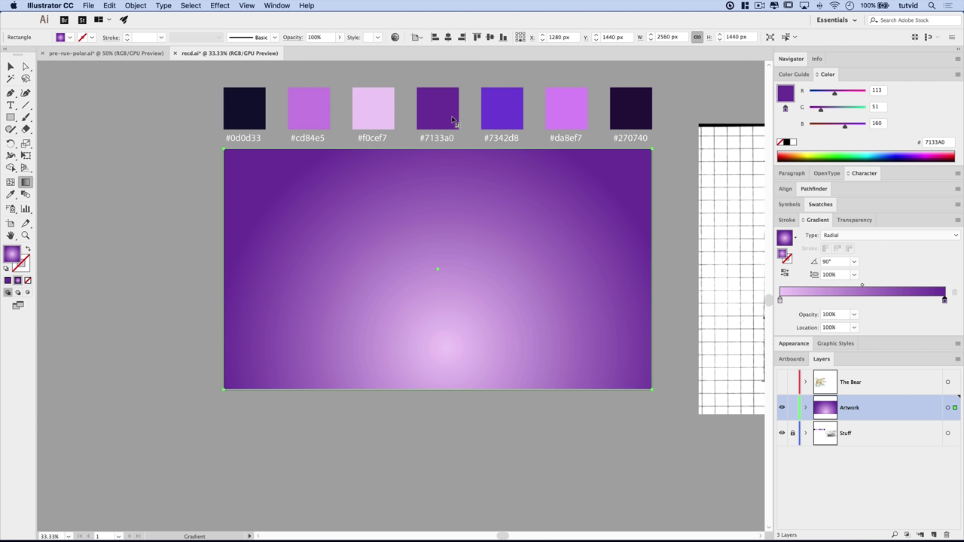
{"action": "scroll", "coordinate": [445, 137], "scroll_direction": "up", "scroll_amount": 5}
{"action": "left_click_drag", "start_coordinate": [445, 136], "coordinate": [443, 134]}
{"action": "key", "text": "v"}
{"action": "key", "text": "g"}
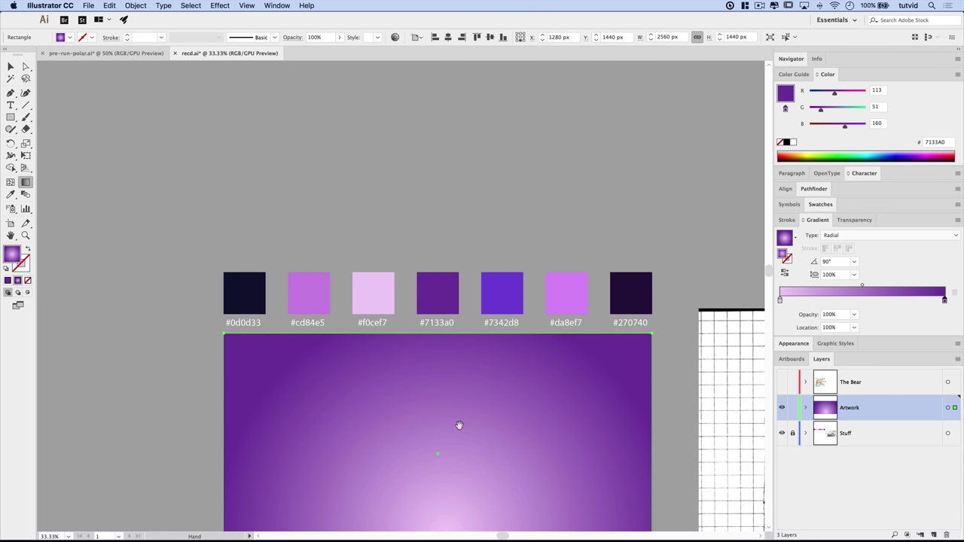
{"action": "scroll", "coordinate": [445, 332], "scroll_direction": "down", "scroll_amount": 3}
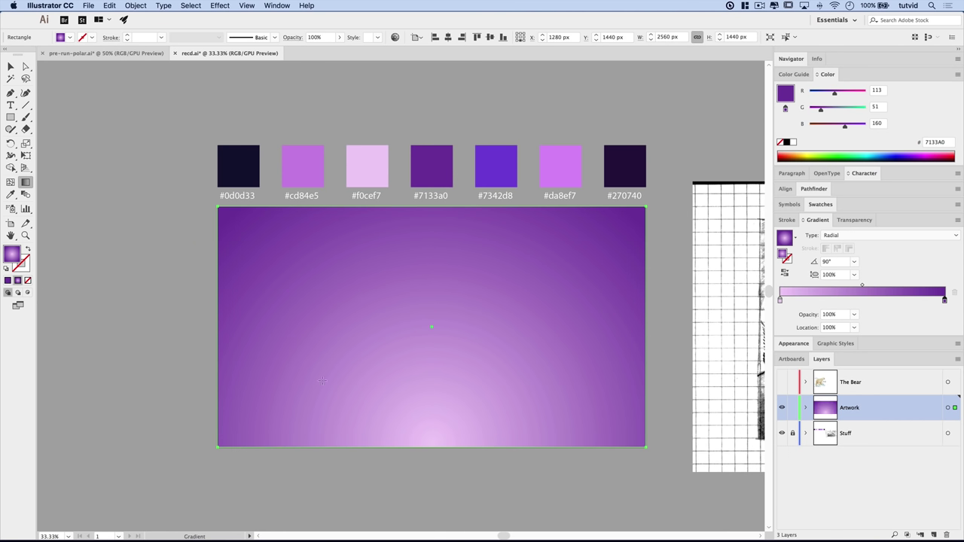
- Shift the radial gradient's midpoint to about 66% and move its dark outer color stop slightly inward
{"action": "left_click", "coordinate": [875, 287]}
{"action": "left_click_drag", "start_coordinate": [875, 287], "coordinate": [887, 287]}
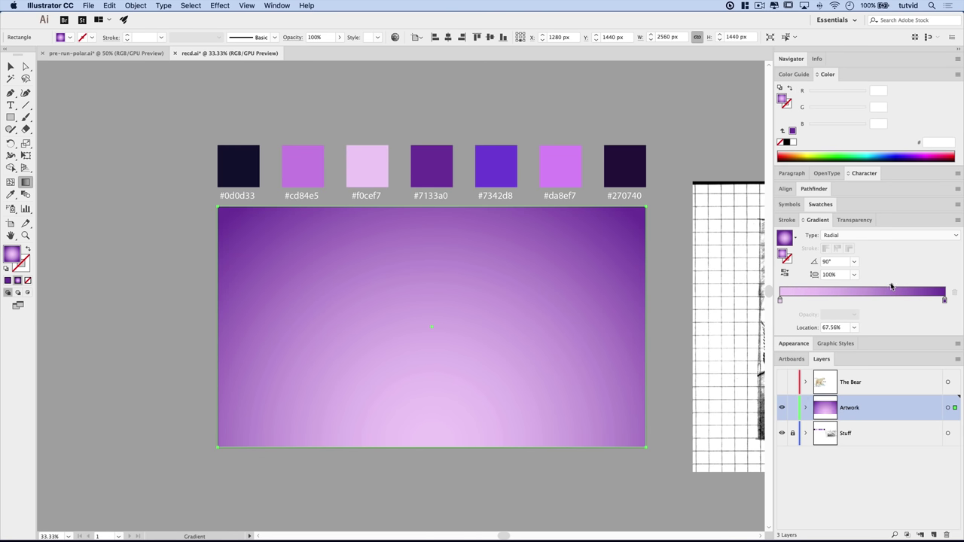
{"action": "left_click_drag", "start_coordinate": [945, 301], "coordinate": [878, 287]}
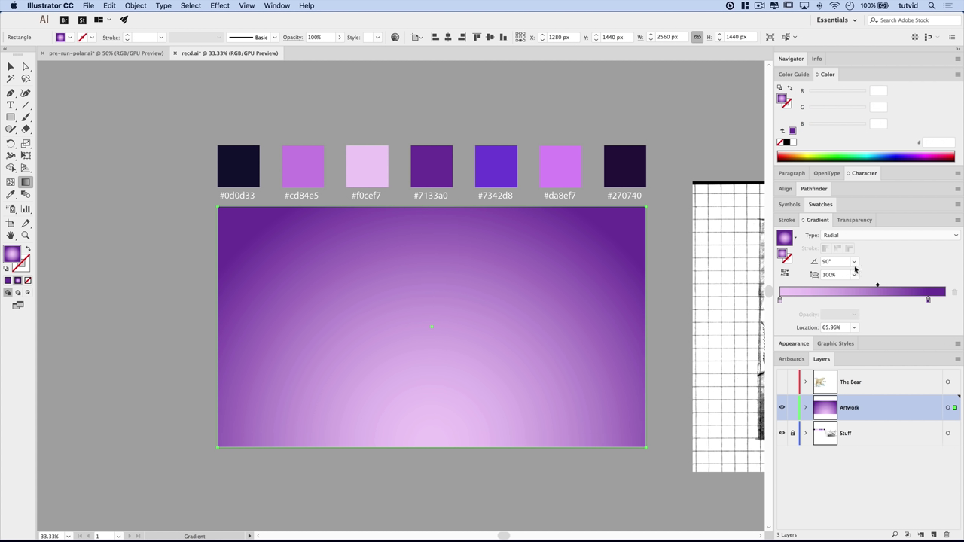
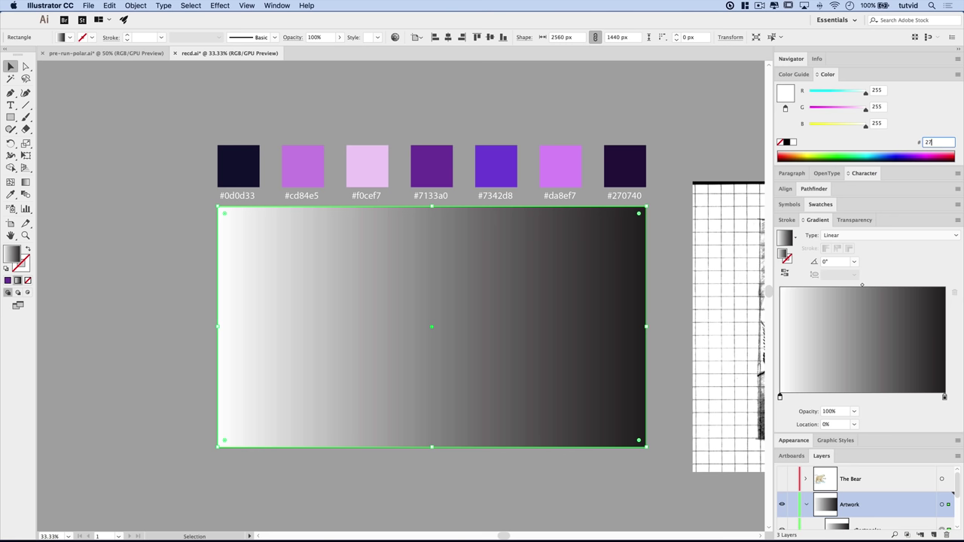
- Set both color stops of the duplicate rectangle's linear gradient to #270740
{"action": "type", "text": "074"}
{"action": "key", "text": "Tab"}
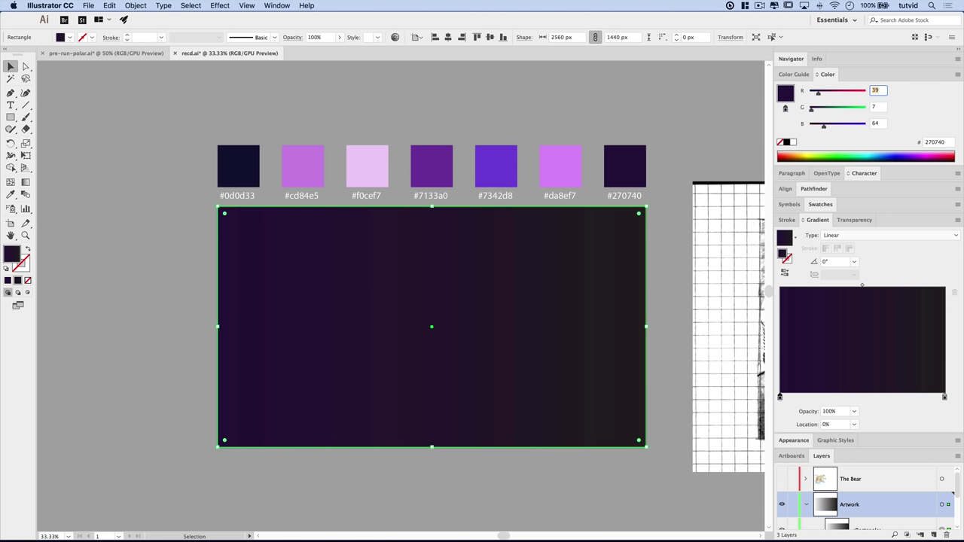
{"action": "left_click", "coordinate": [945, 398]}
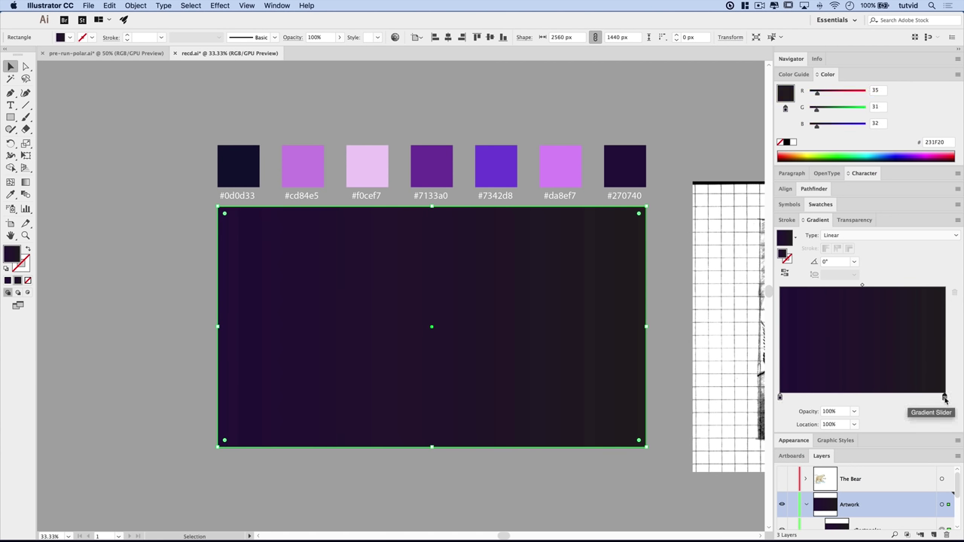
{"action": "left_click", "coordinate": [935, 142]}
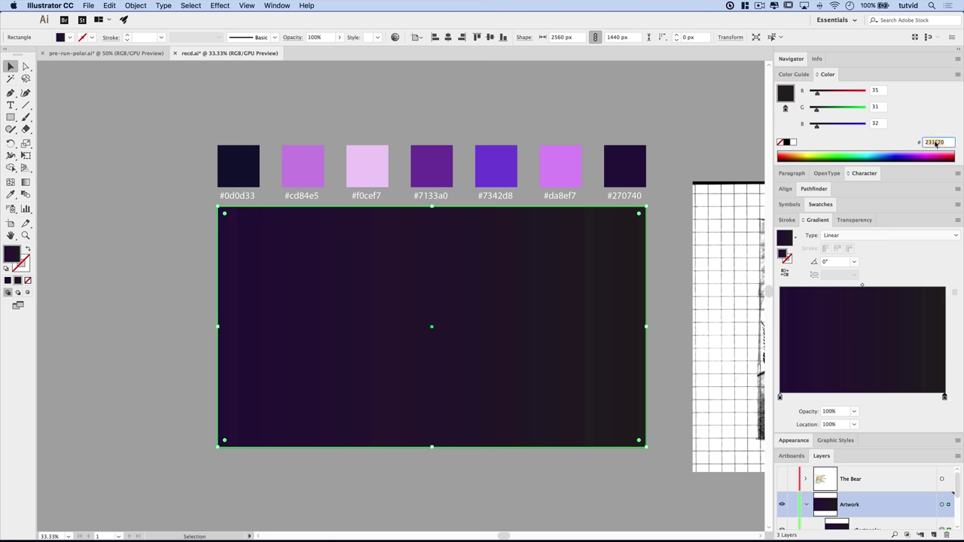
{"action": "type", "text": "270740"}
{"action": "key", "text": "Tab"}
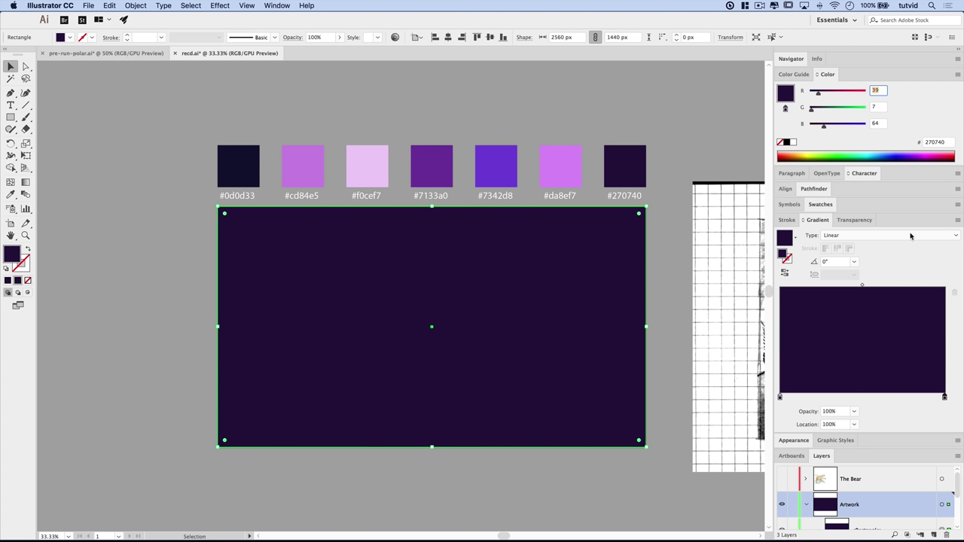
- Set the opacity of the linear gradient's end color stop to 0%
{"action": "left_click", "coordinate": [945, 398]}
{"action": "left_click", "coordinate": [854, 412]}
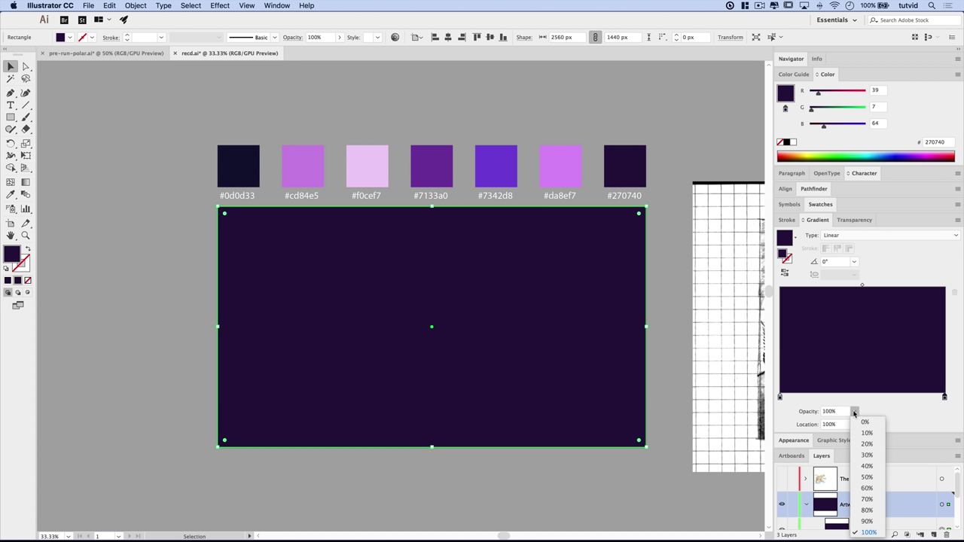
{"action": "left_click", "coordinate": [863, 422]}
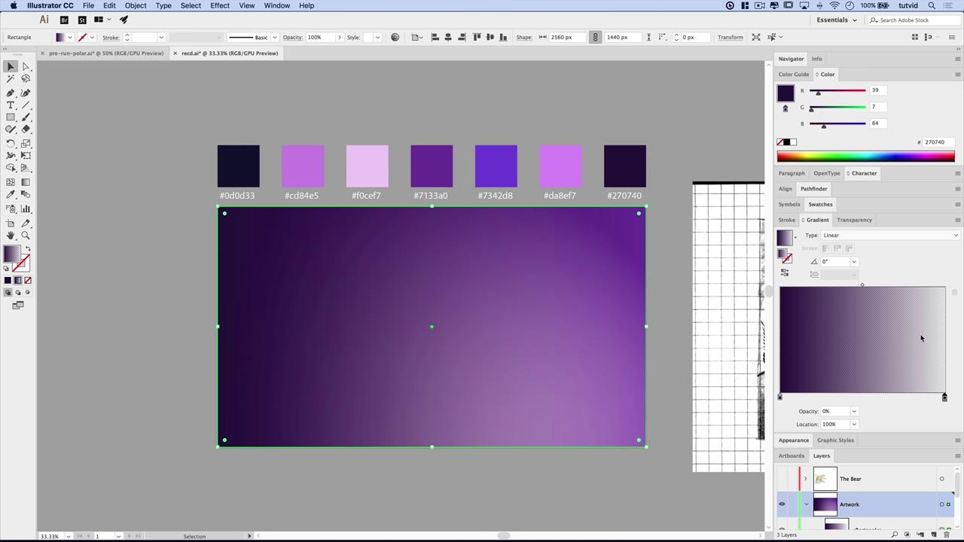
- Set the linear gradient's angle to -90° so its dark end lies along the rectangle's upper edge
{"action": "left_click", "coordinate": [835, 263]}
{"action": "type", "text": "90"}
{"action": "key", "text": "Tab"}
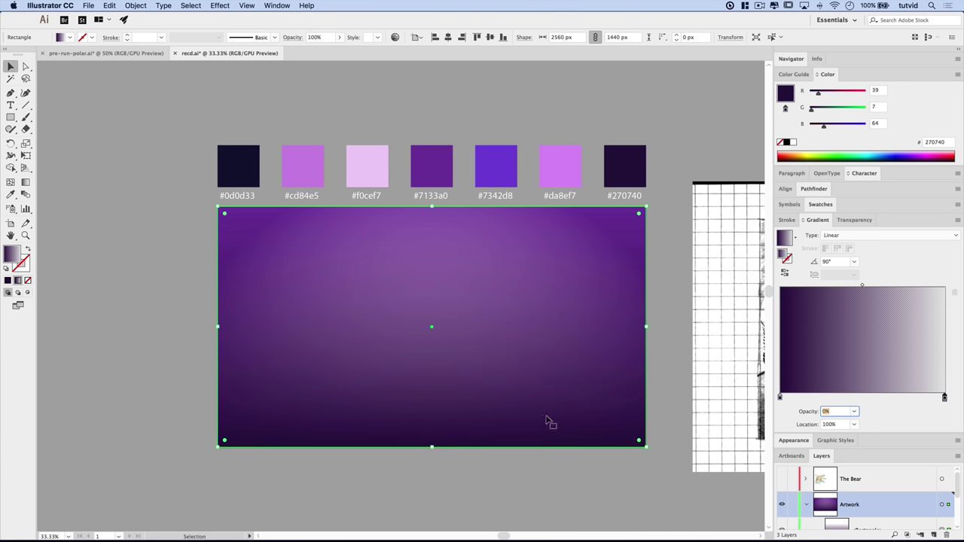
{"action": "left_click", "coordinate": [832, 264]}
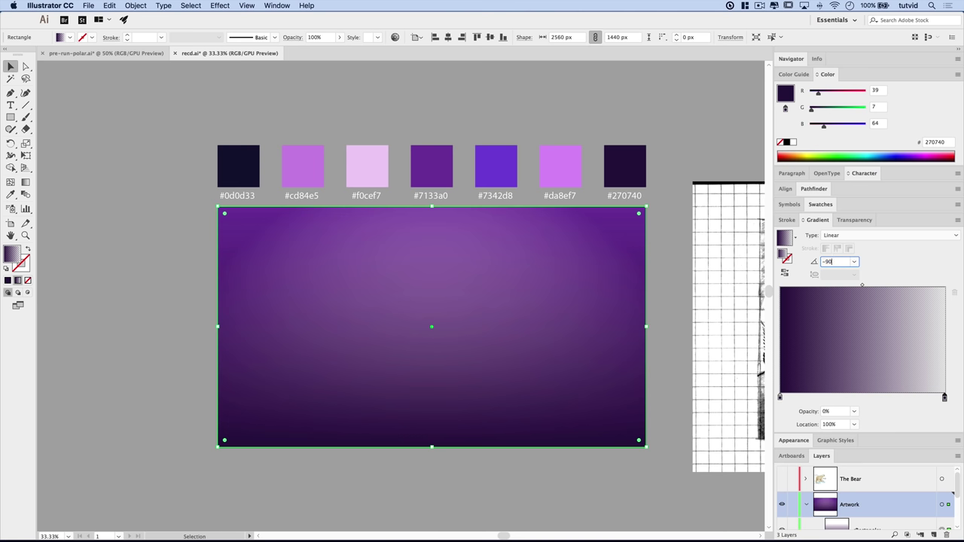
{"action": "key", "text": "Tab"}
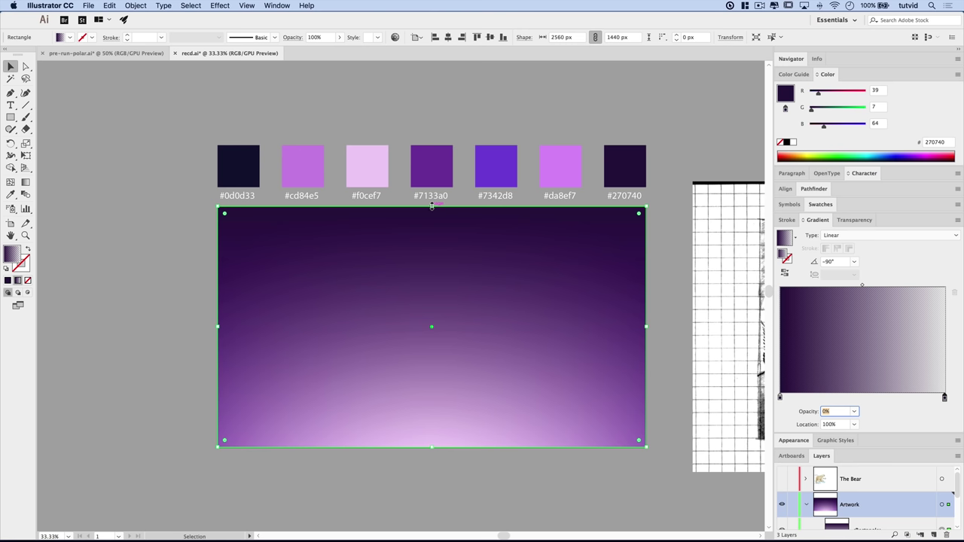
{"action": "left_click_drag", "start_coordinate": [431, 206], "coordinate": [435, 154]}
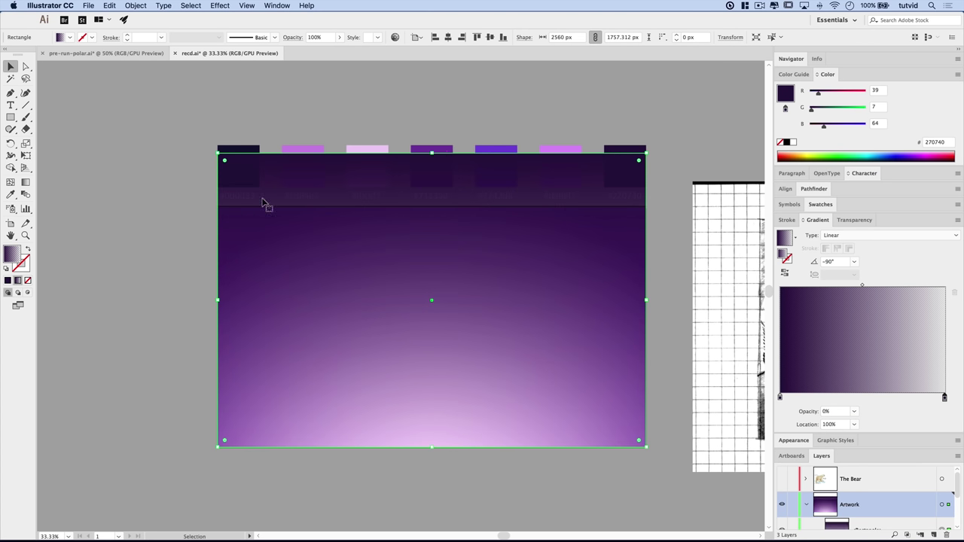
{"action": "left_click_drag", "start_coordinate": [431, 153], "coordinate": [430, 206]}
{"action": "key", "text": "ctrl+z"}
{"action": "key", "text": "ctrl+z"}
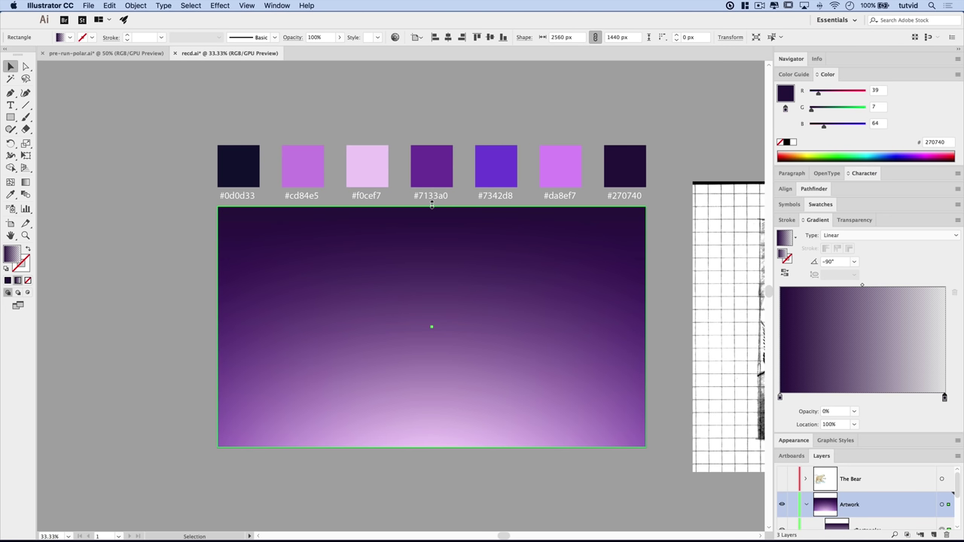
- Stretch the dark gradient rectangle upward past the artboard to about 1896 px tall and set its blending mode to Overlay
{"action": "left_click_drag", "start_coordinate": [431, 204], "coordinate": [432, 130]}
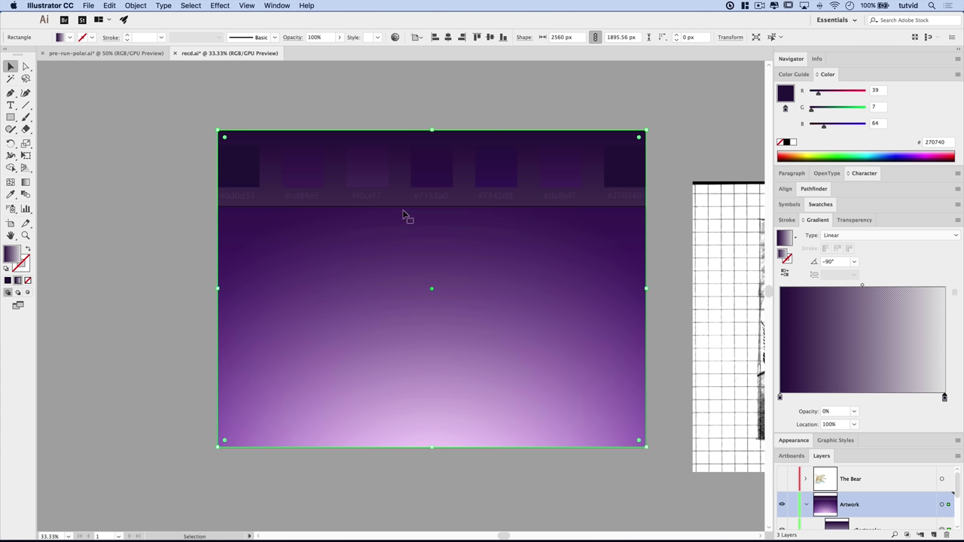
{"action": "left_click", "coordinate": [860, 220]}
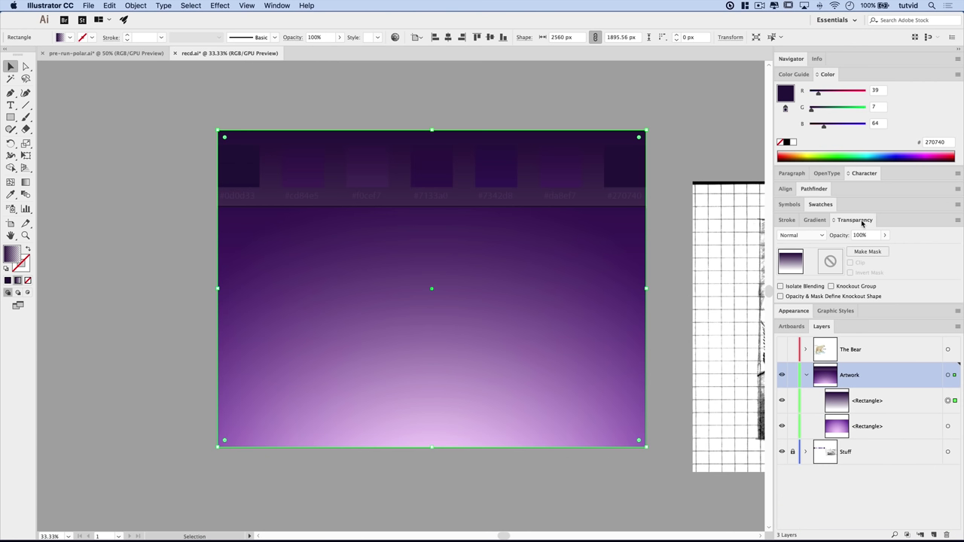
{"action": "left_click", "coordinate": [818, 236]}
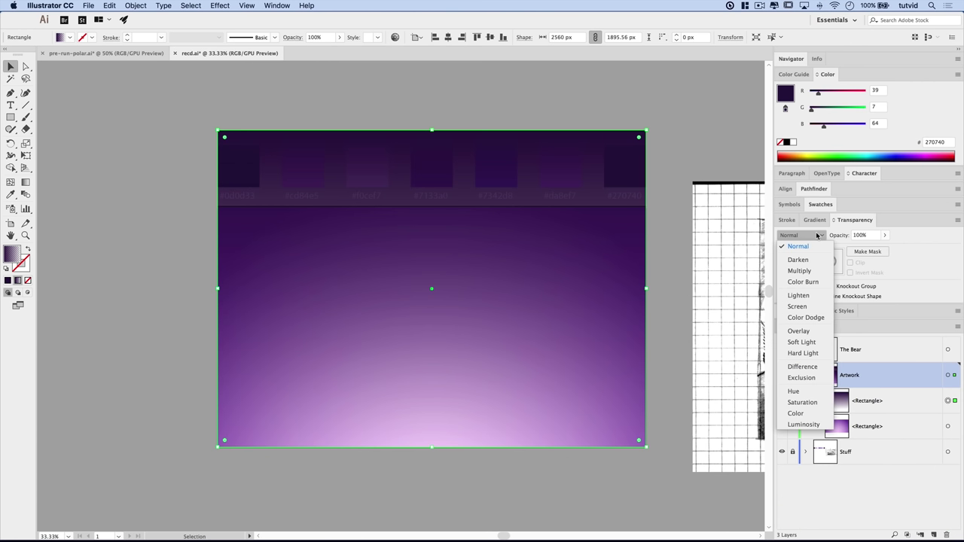
{"action": "left_click", "coordinate": [799, 332]}
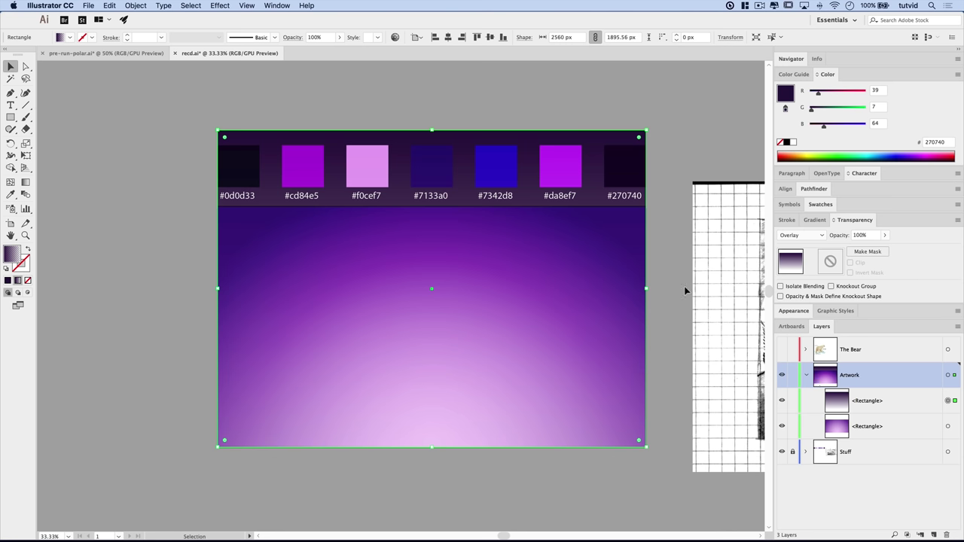
- Copy the artboard-sized radial gradient rectangle on the Artwork layer
{"action": "left_click", "coordinate": [948, 427]}
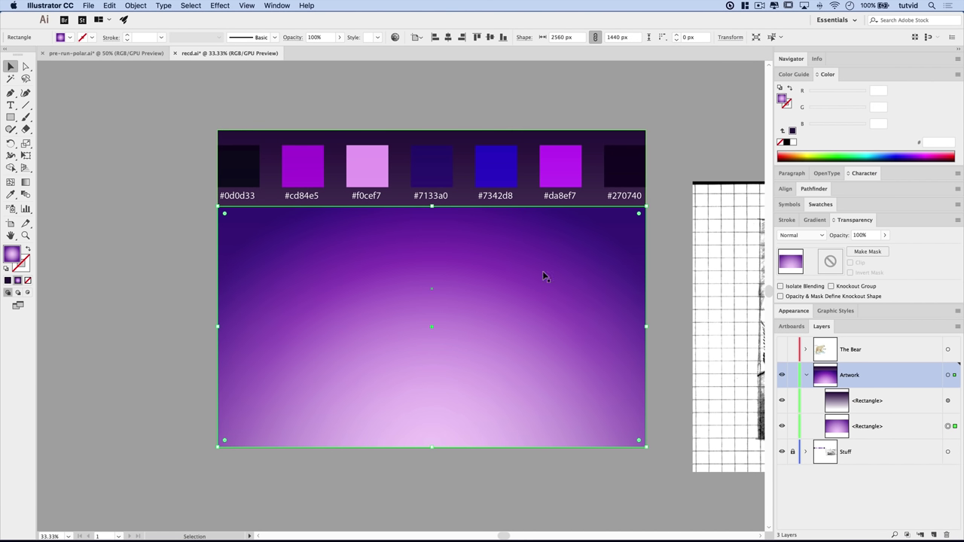
{"action": "left_click", "coordinate": [109, 5]}
{"action": "left_click", "coordinate": [119, 52]}
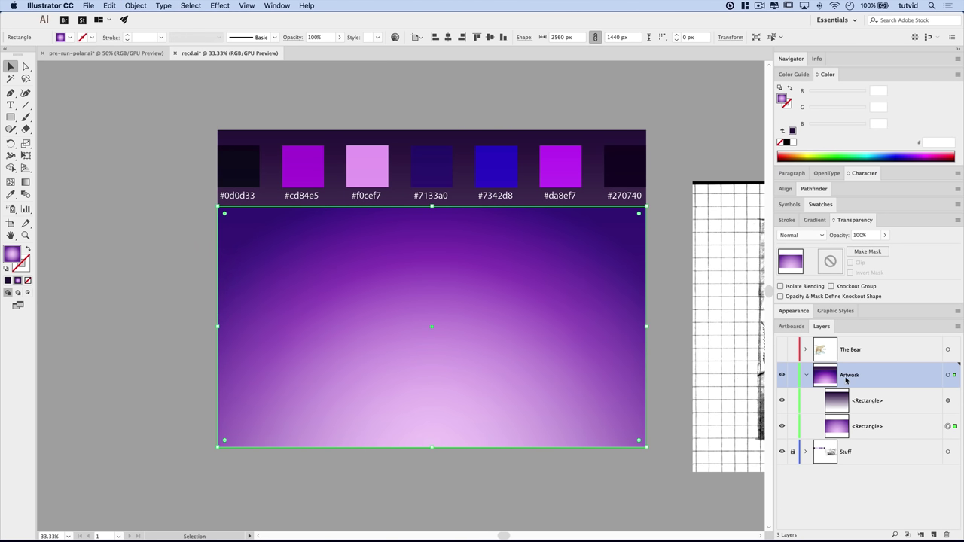
- Add an opacity mask to the whole Artwork layer and paste the copied rectangle in front inside the mask
{"action": "left_click", "coordinate": [947, 375]}
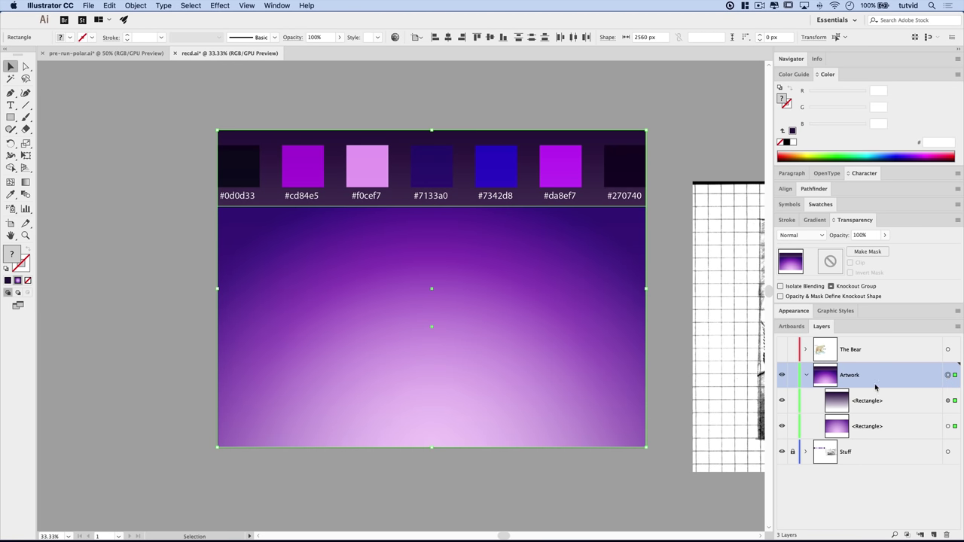
{"action": "double_click", "coordinate": [830, 261]}
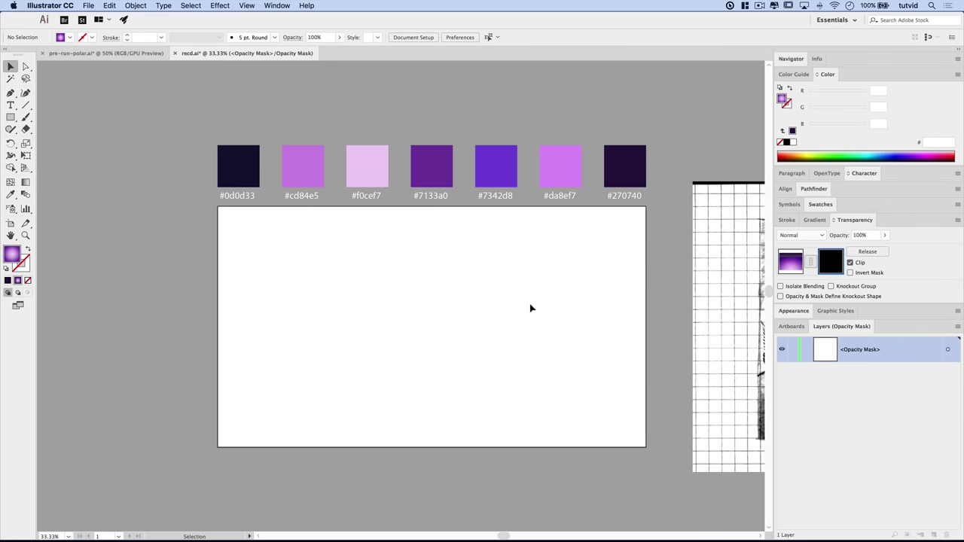
{"action": "left_click", "coordinate": [110, 5]}
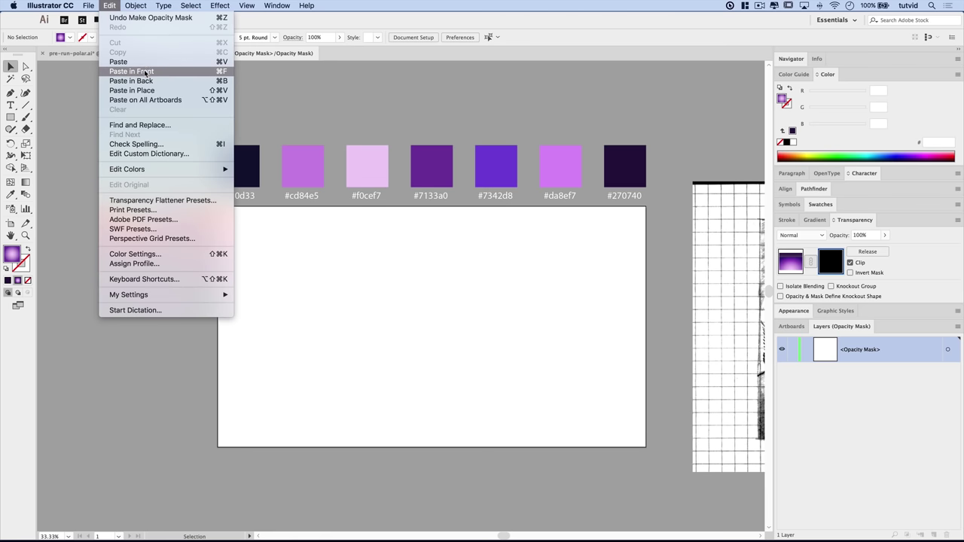
{"action": "left_click", "coordinate": [144, 69]}
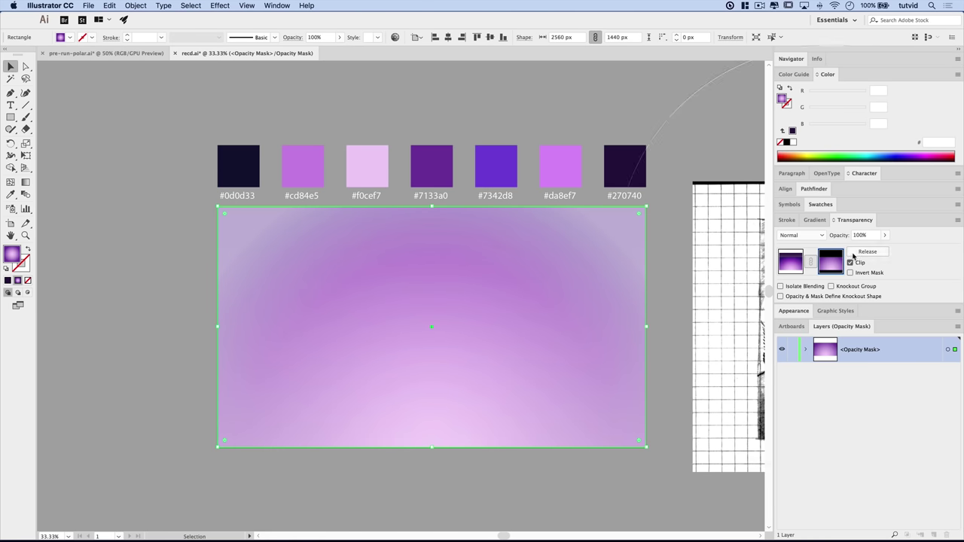
- Fill the mask's rectangle with solid white, then leave mask editing and make the Artwork layer active
{"action": "left_click", "coordinate": [9, 280]}
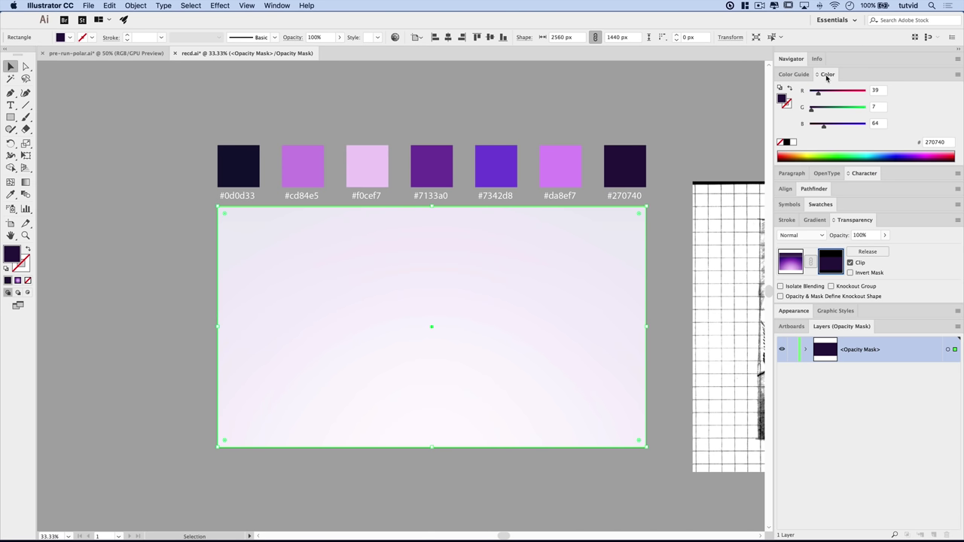
{"action": "left_click", "coordinate": [793, 143]}
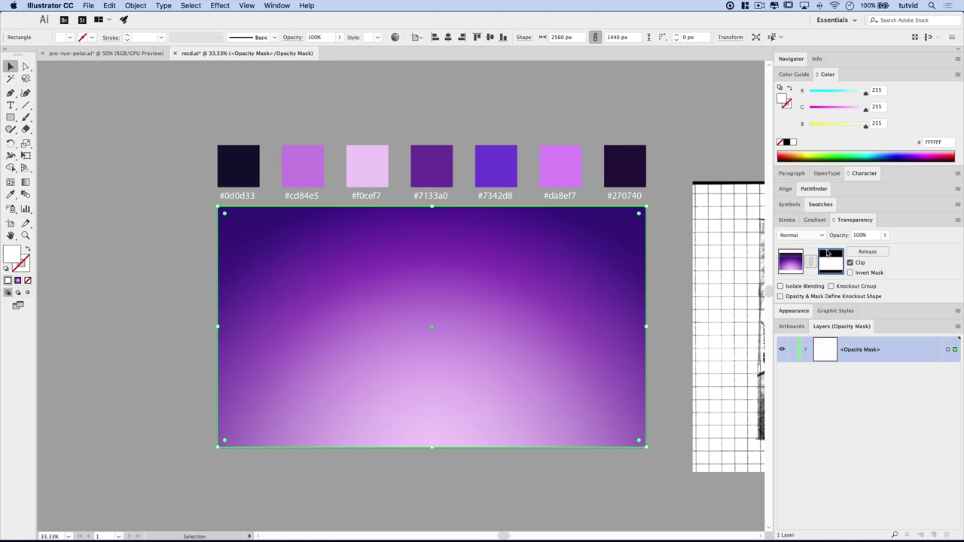
{"action": "left_click", "coordinate": [792, 264]}
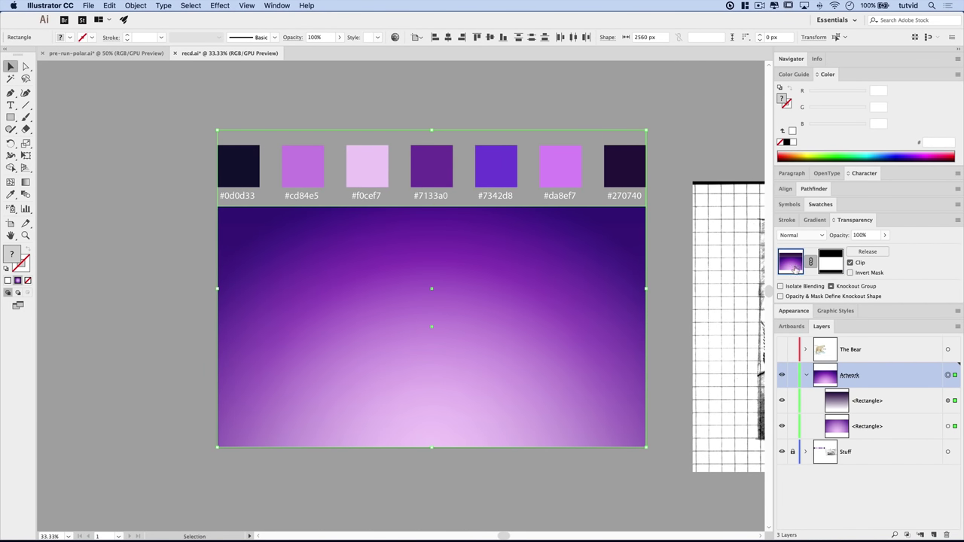
{"action": "left_click", "coordinate": [873, 402]}
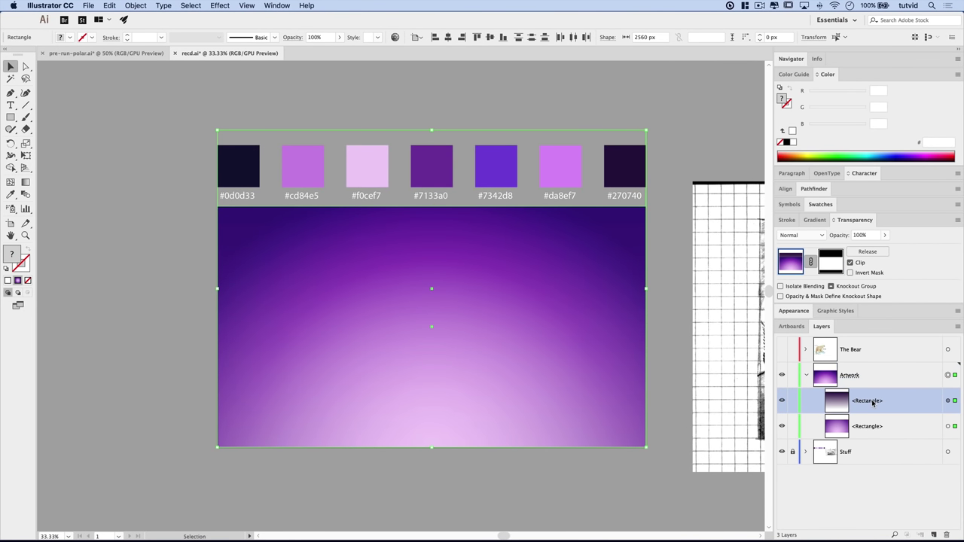
{"action": "left_click", "coordinate": [858, 371]}
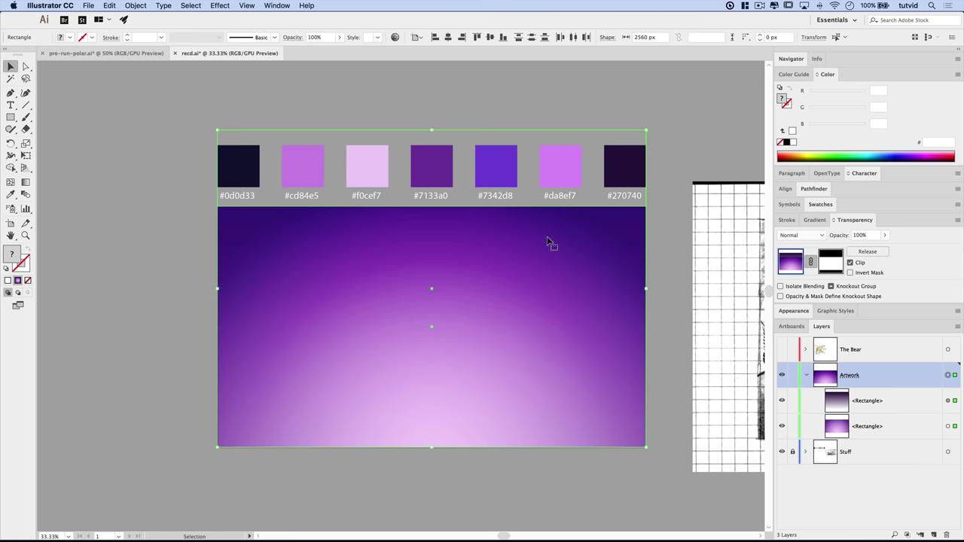
- Show the document grid and enable Snap to Grid
{"action": "scroll", "coordinate": [684, 327], "scroll_direction": "right", "scroll_amount": 10}
{"action": "scroll", "coordinate": [684, 326], "scroll_direction": "down", "scroll_amount": 2}
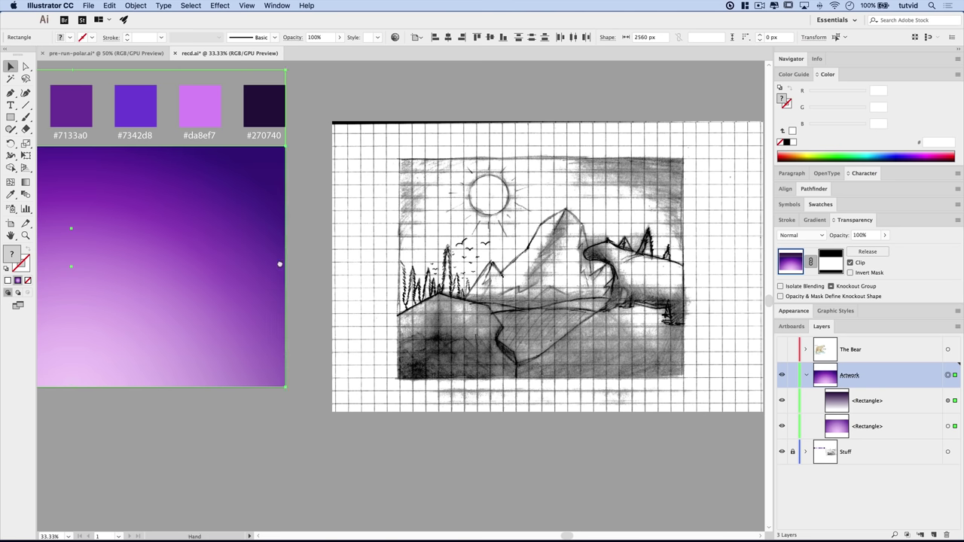
{"action": "scroll", "coordinate": [254, 300], "scroll_direction": "left", "scroll_amount": 6}
{"action": "scroll", "coordinate": [254, 299], "scroll_direction": "up", "scroll_amount": 2}
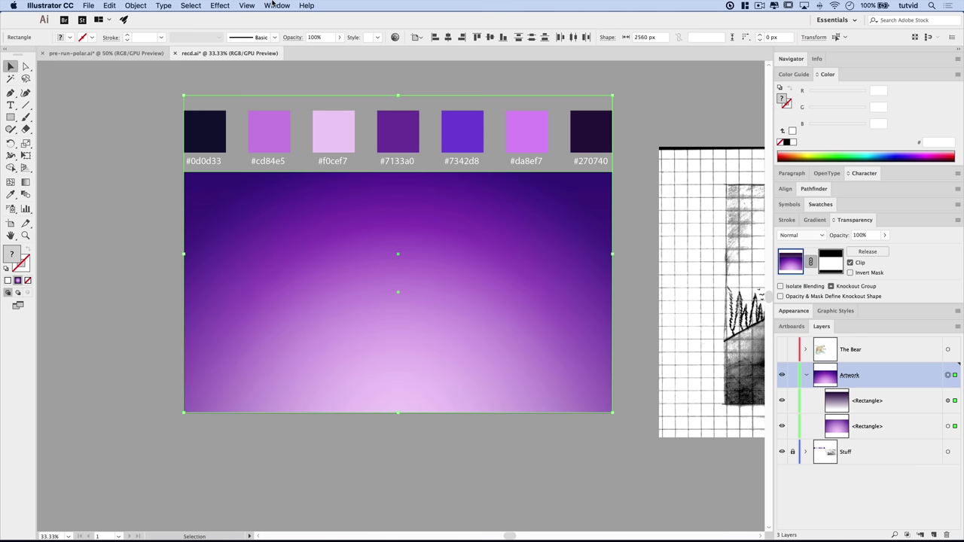
{"action": "left_click", "coordinate": [248, 6]}
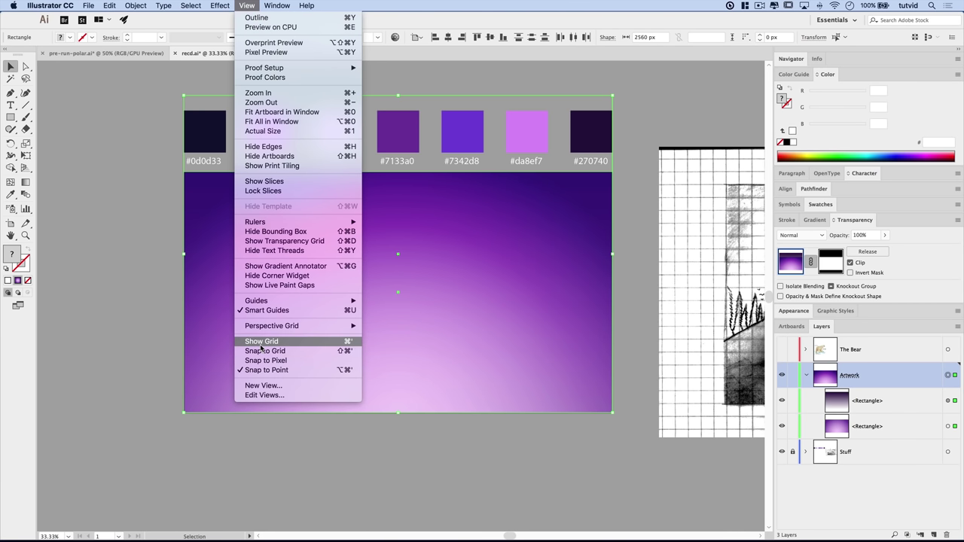
{"action": "left_click", "coordinate": [287, 341]}
{"action": "left_click", "coordinate": [247, 5]}
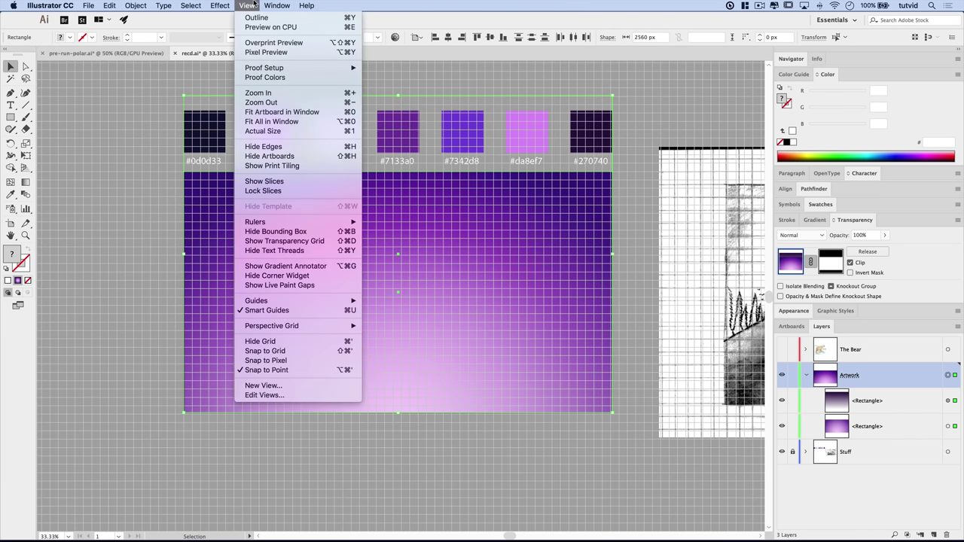
{"action": "left_click", "coordinate": [276, 352]}
{"action": "left_click", "coordinate": [247, 5]}
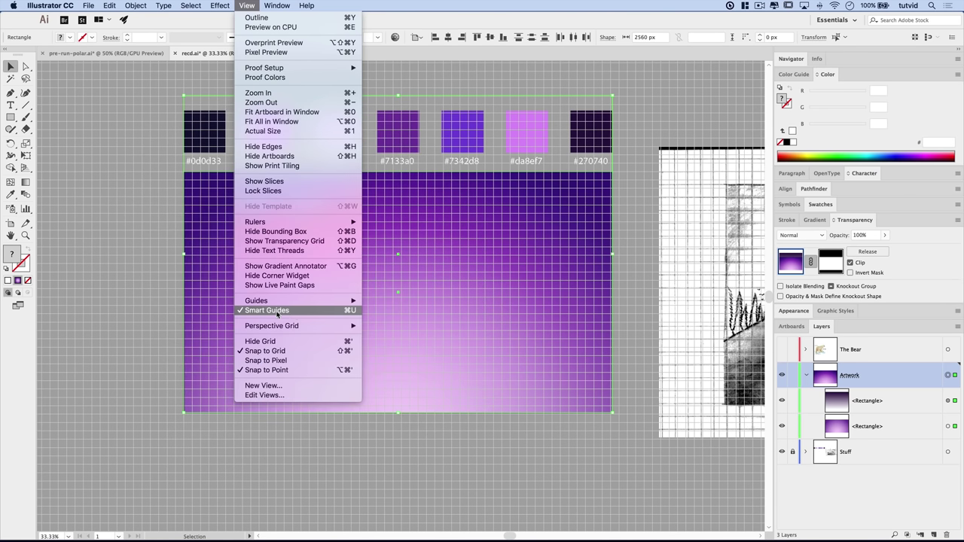
- Check the gridline spacing and subdivisions in the Guides & Grid preferences
{"action": "mouse_move", "coordinate": [51, 6]}
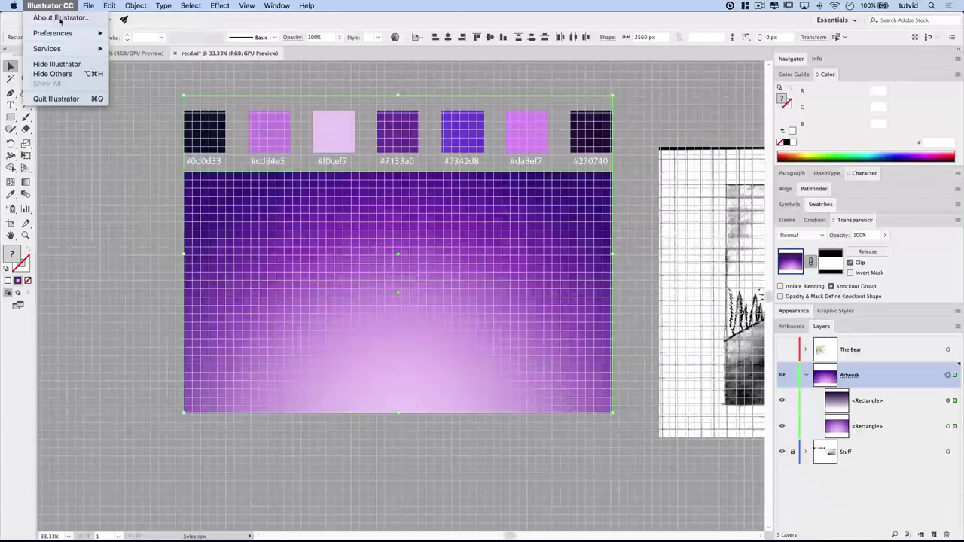
{"action": "key", "text": "Escape"}
{"action": "left_click", "coordinate": [60, 6]}
{"action": "left_click", "coordinate": [55, 8]}
{"action": "left_click", "coordinate": [53, 10]}
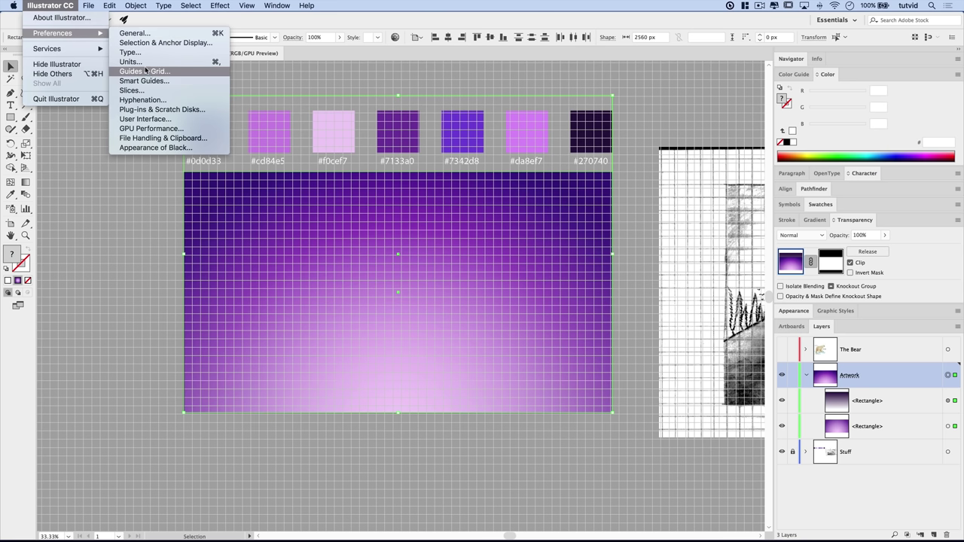
{"action": "left_click", "coordinate": [241, 101]}
{"action": "left_click_drag", "start_coordinate": [611, 274], "coordinate": [380, 172]}
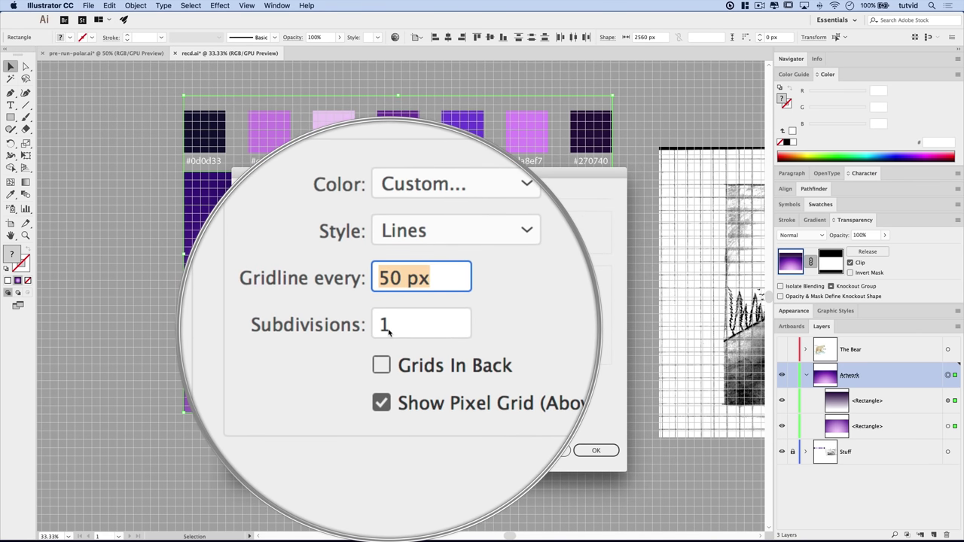
{"action": "left_click", "coordinate": [595, 450]}
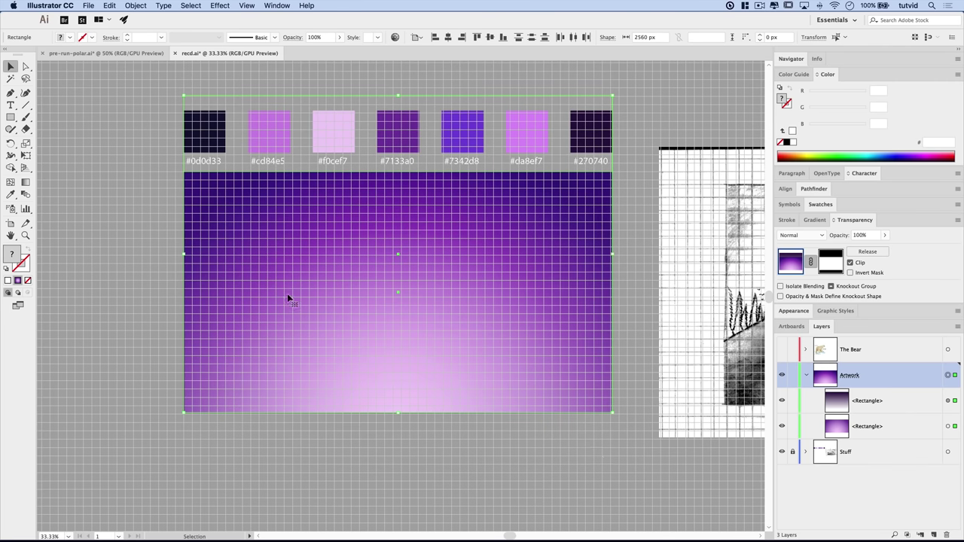
- Make the upper gradient rectangle the active item, deselect all artwork, and set the Pen tool to no fill with a white stroke
{"action": "left_click", "coordinate": [11, 92]}
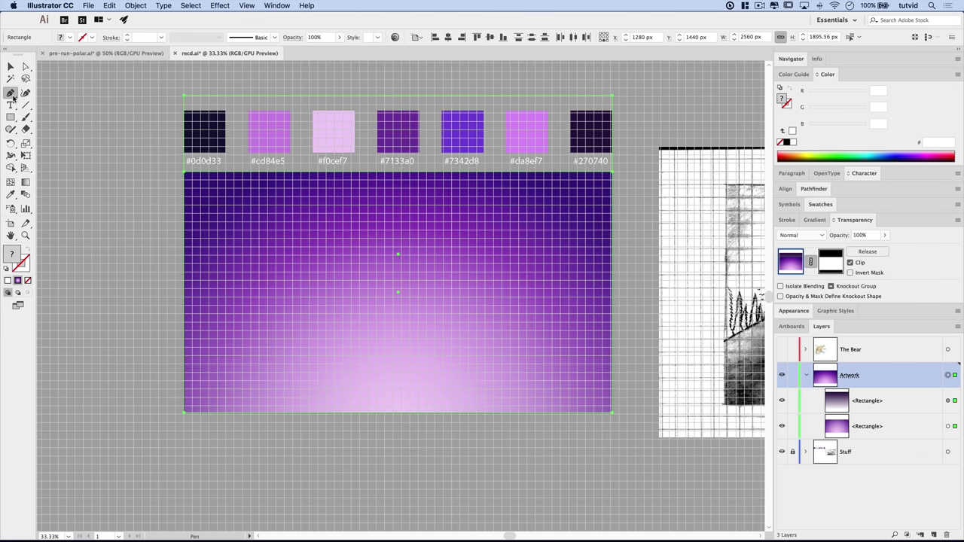
{"action": "left_click", "coordinate": [903, 391]}
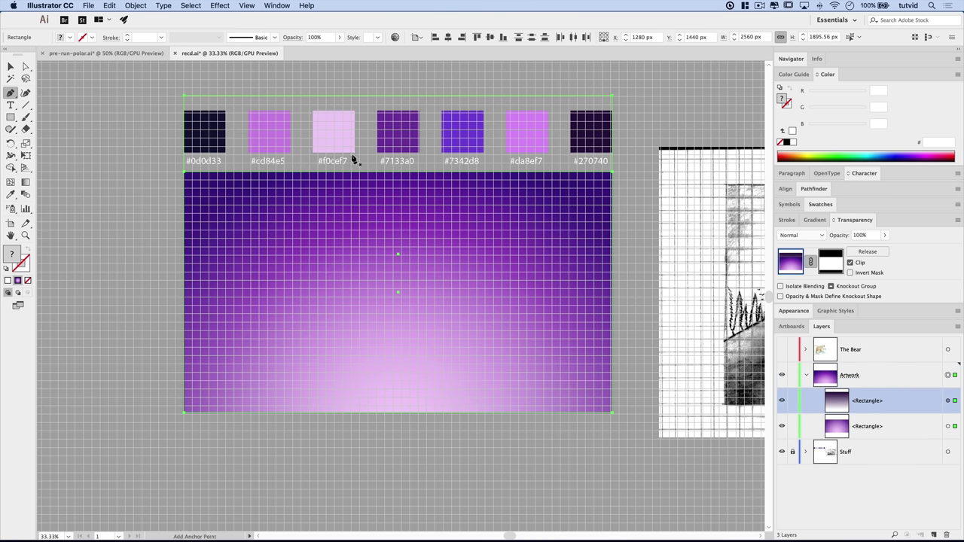
{"action": "left_click", "coordinate": [191, 5]}
{"action": "left_click", "coordinate": [213, 41]}
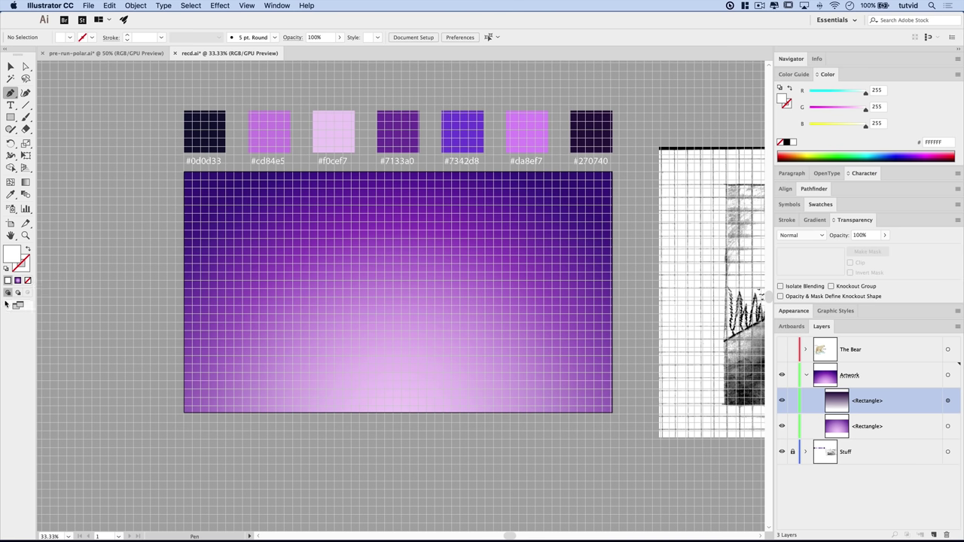
{"action": "left_click", "coordinate": [28, 251]}
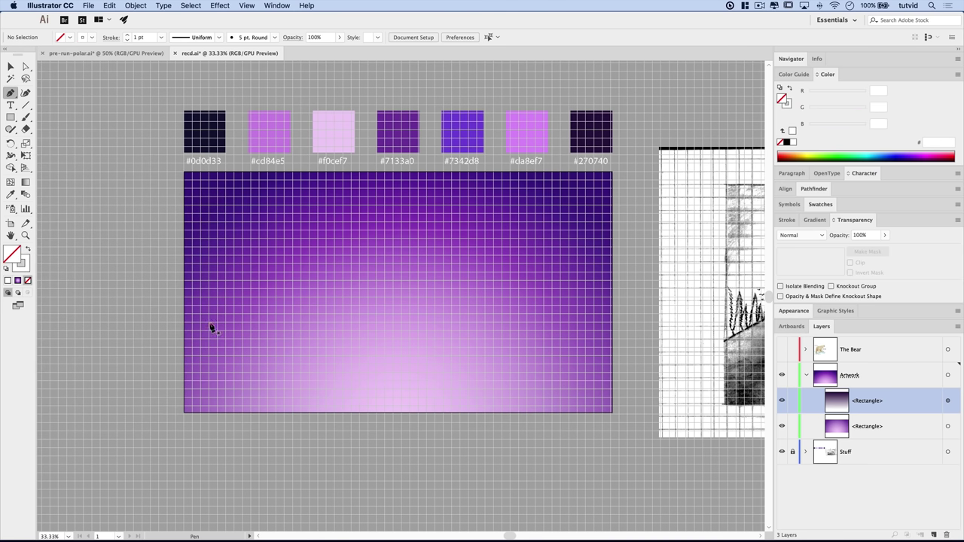
- Draw the left hill's ridge and cliff from the artboard's left edge through 350, 800 px and 750, 950 px to 950, 1300 px
{"action": "left_click_drag", "start_coordinate": [256, 327], "coordinate": [201, 324]}
{"action": "scroll", "coordinate": [546, 373], "scroll_direction": "right", "scroll_amount": 5}
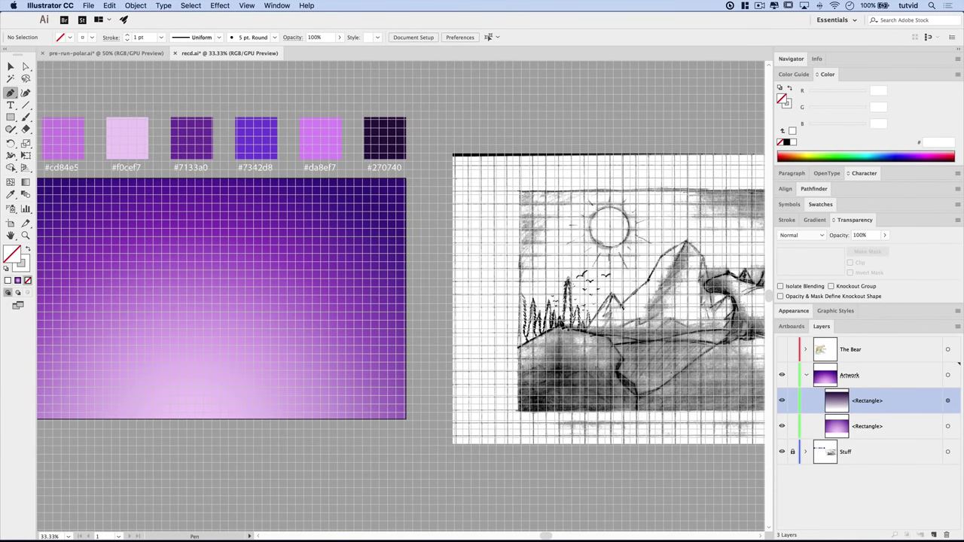
{"action": "left_click_drag", "start_coordinate": [363, 341], "coordinate": [624, 349]}
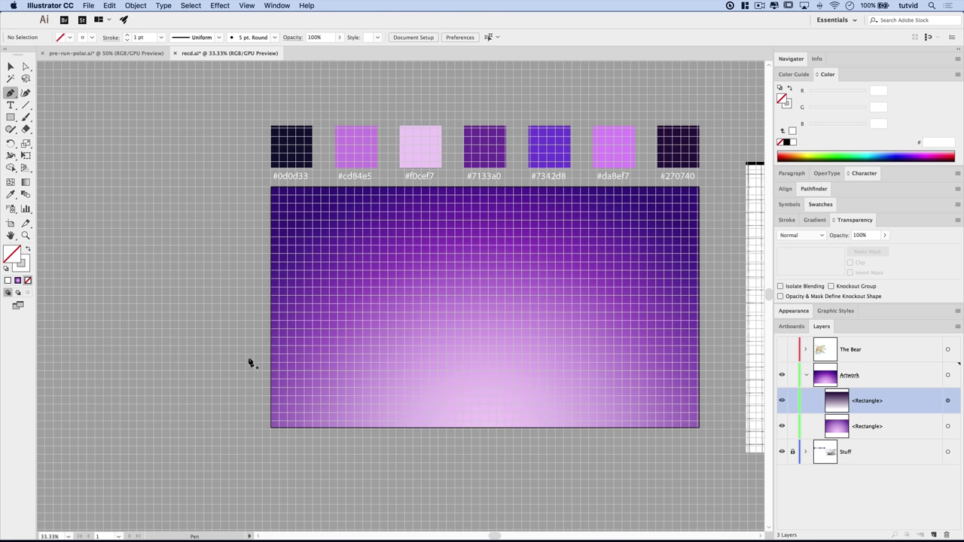
{"action": "scroll", "coordinate": [291, 354], "scroll_direction": "right", "scroll_amount": 15}
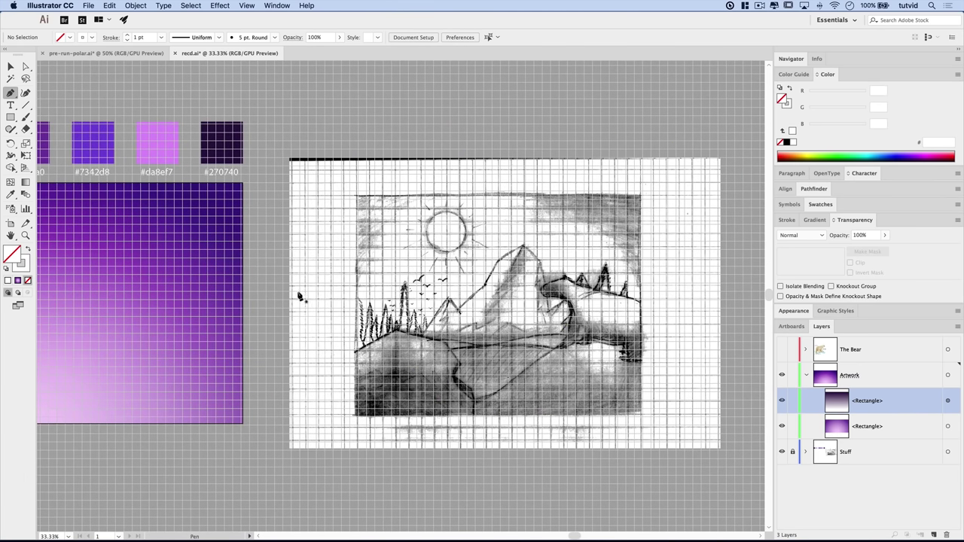
{"action": "key", "text": "space"}
{"action": "scroll", "coordinate": [548, 213], "scroll_direction": "left", "scroll_amount": 15}
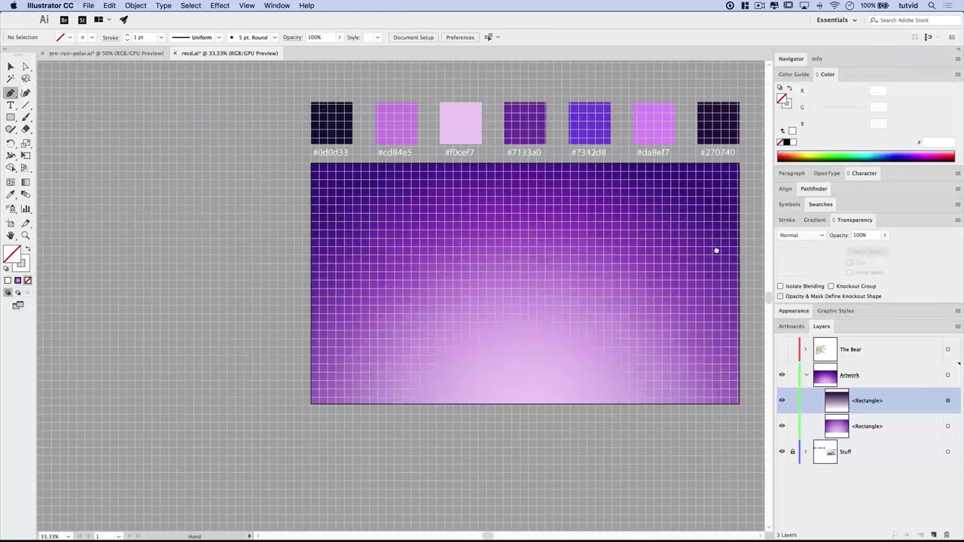
{"action": "scroll", "coordinate": [264, 326], "scroll_direction": "right", "scroll_amount": 2}
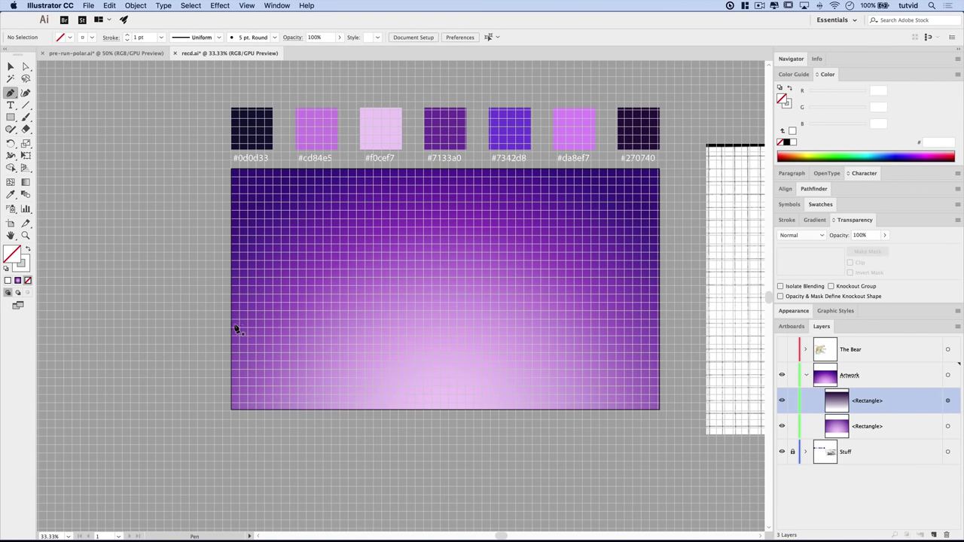
{"action": "left_click", "coordinate": [232, 319]}
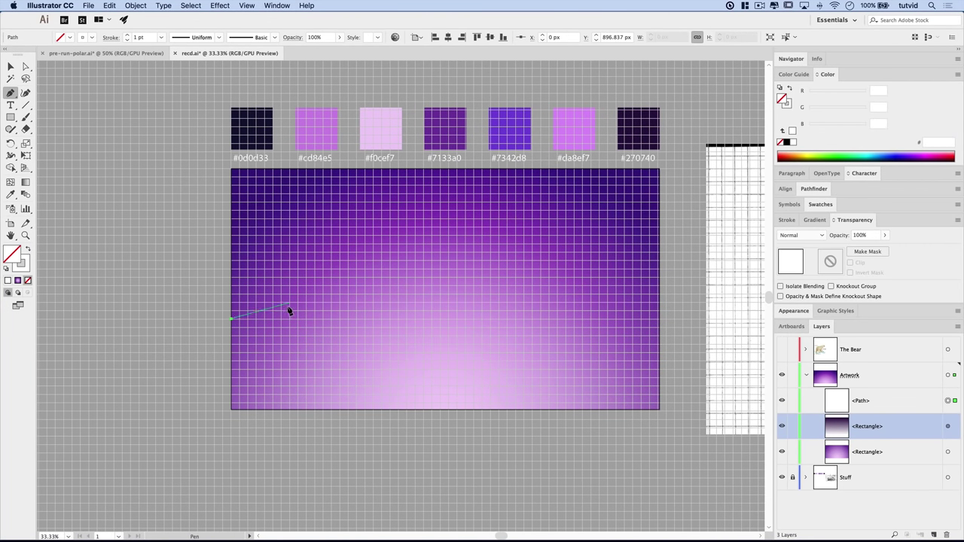
{"action": "left_click_drag", "start_coordinate": [289, 303], "coordinate": [305, 310]}
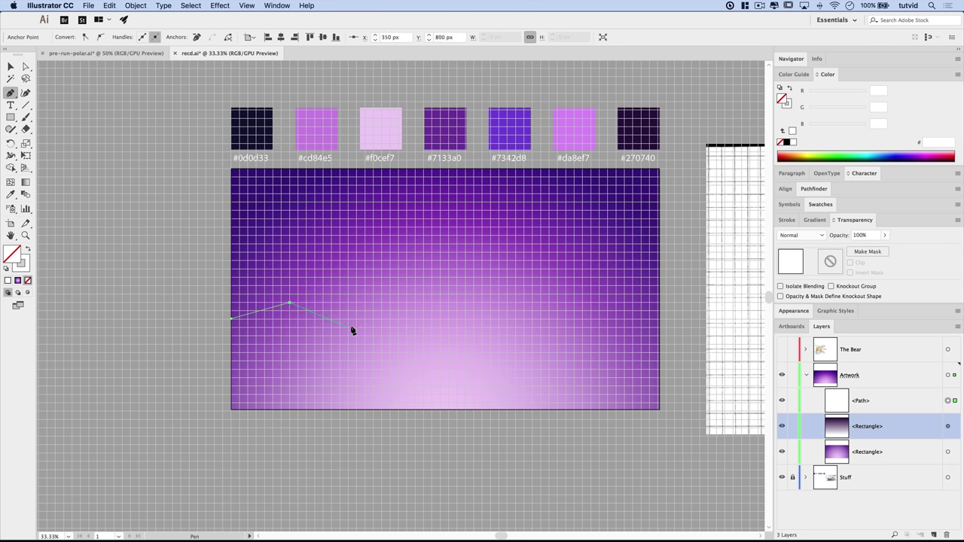
{"action": "scroll", "coordinate": [411, 353], "scroll_direction": "right", "scroll_amount": 10}
{"action": "scroll", "coordinate": [411, 353], "scroll_direction": "down", "scroll_amount": 2}
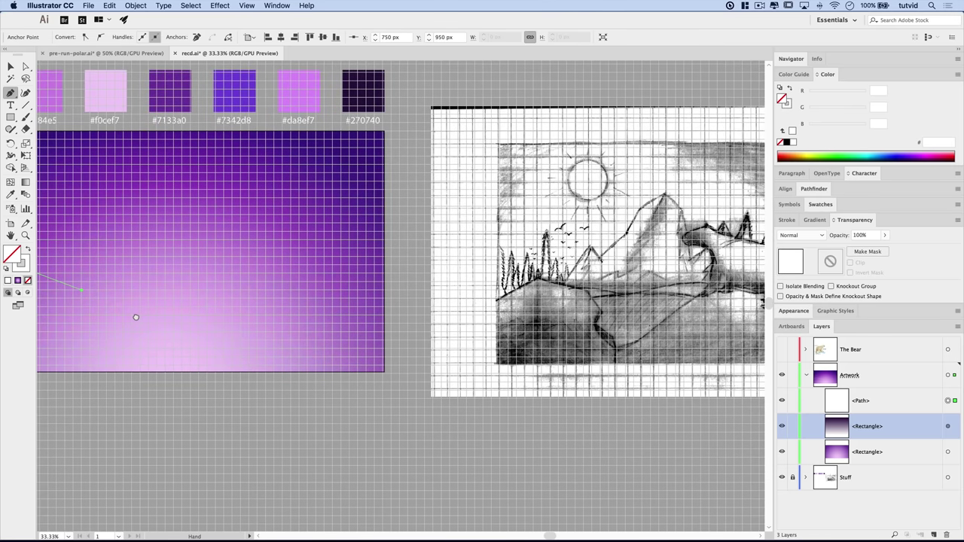
{"action": "scroll", "coordinate": [286, 316], "scroll_direction": "left", "scroll_amount": 5}
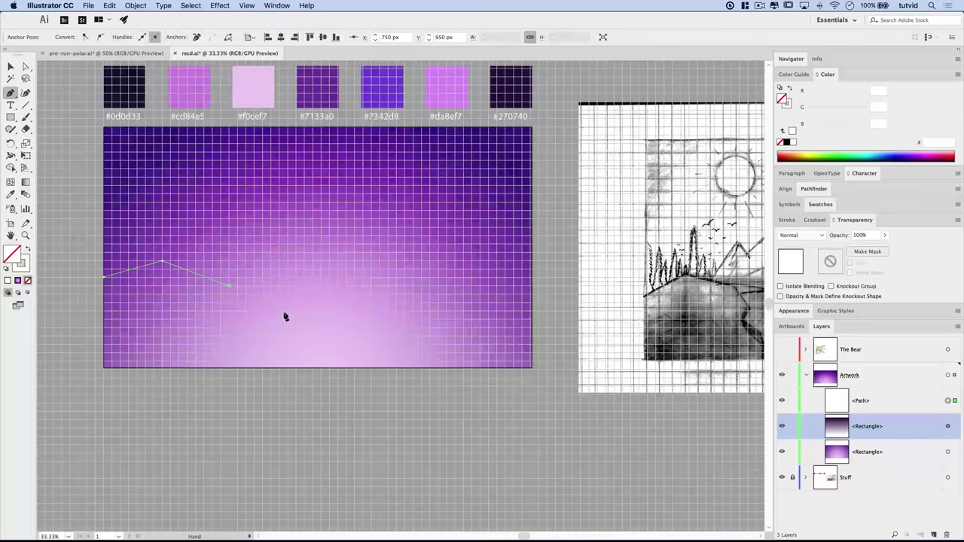
{"action": "left_click", "coordinate": [237, 311]}
{"action": "scroll", "coordinate": [237, 315], "scroll_direction": "right", "scroll_amount": 2}
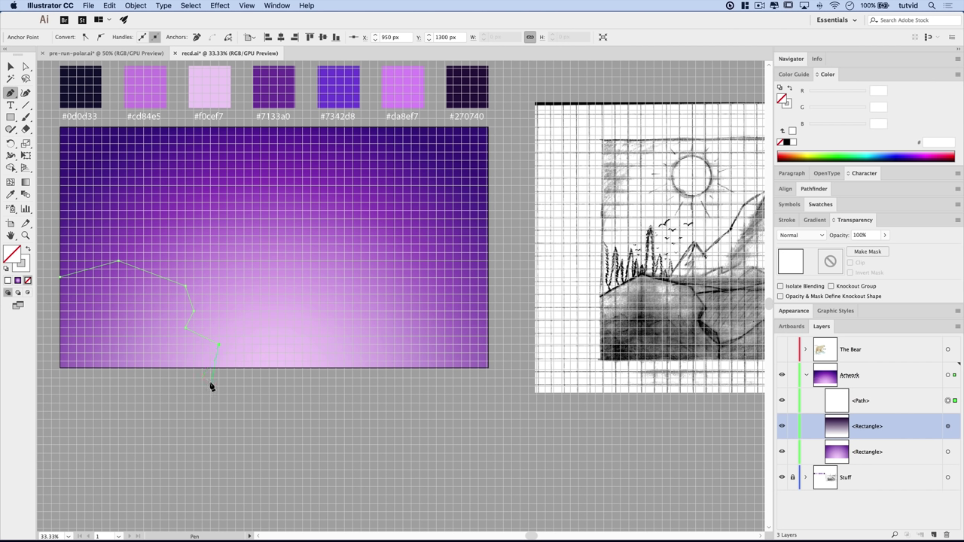
- Close the left hill's outline beyond the artboard's bottom and left edges and swap its white stroke to a fill
{"action": "left_click", "coordinate": [52, 386]}
{"action": "left_click", "coordinate": [52, 277]}
{"action": "left_click", "coordinate": [60, 278]}
{"action": "left_click", "coordinate": [25, 249]}
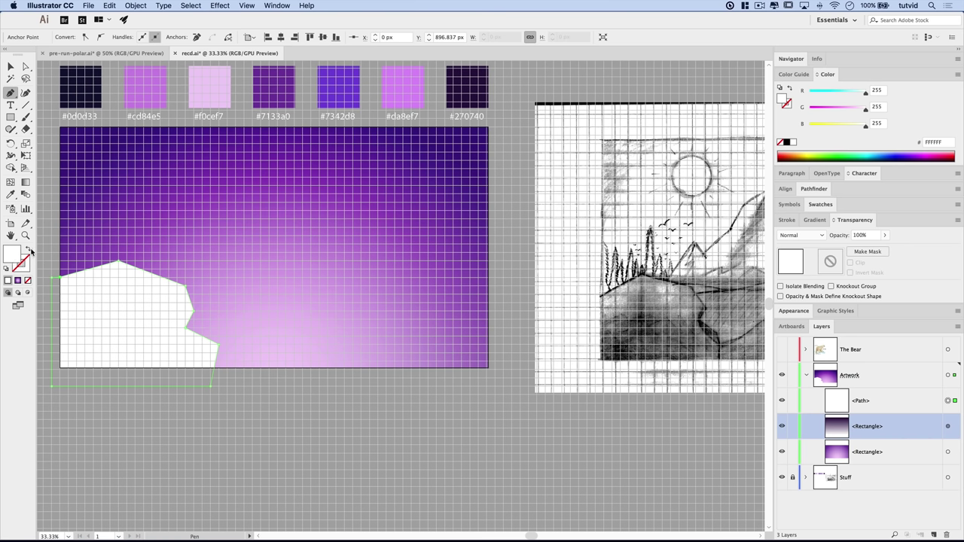
- Start the right hill with the Pen tool at 2600, 850 px and curve it down to the left hill's cliff point at 950, 1300 px
{"action": "left_click_drag", "start_coordinate": [407, 314], "coordinate": [343, 285]}
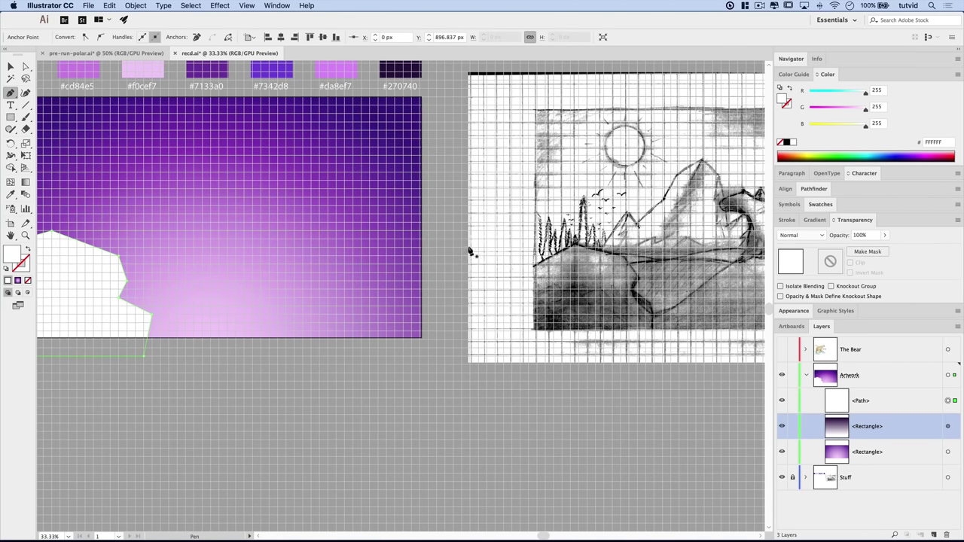
{"action": "left_click", "coordinate": [383, 242]}
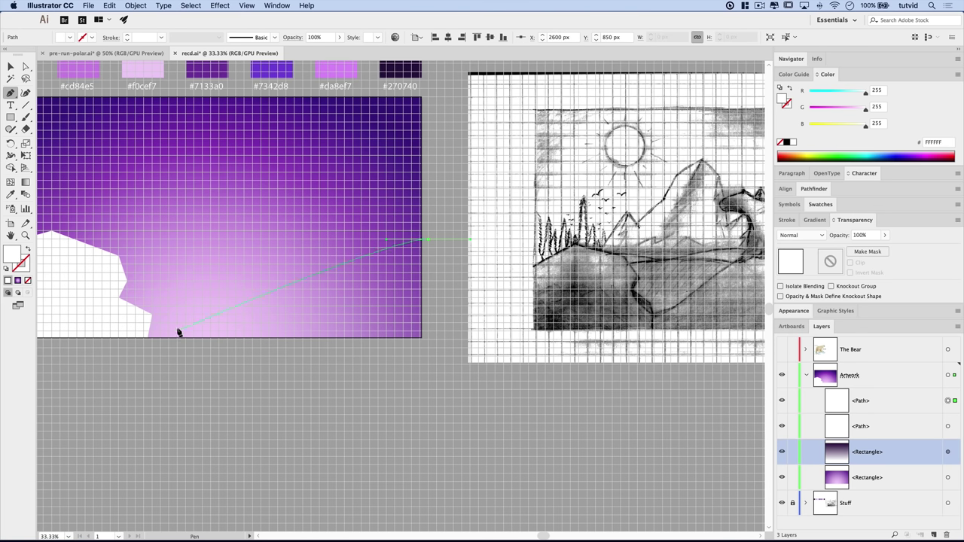
{"action": "left_click_drag", "start_coordinate": [151, 316], "coordinate": [77, 319]}
{"action": "scroll", "coordinate": [86, 338], "scroll_direction": "left", "scroll_amount": 3}
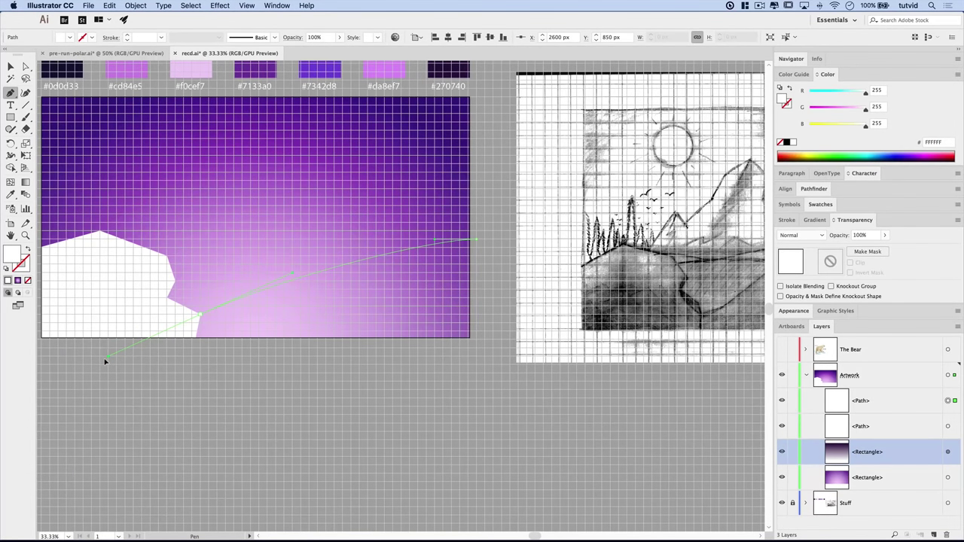
{"action": "left_click_drag", "start_coordinate": [108, 356], "coordinate": [79, 382]}
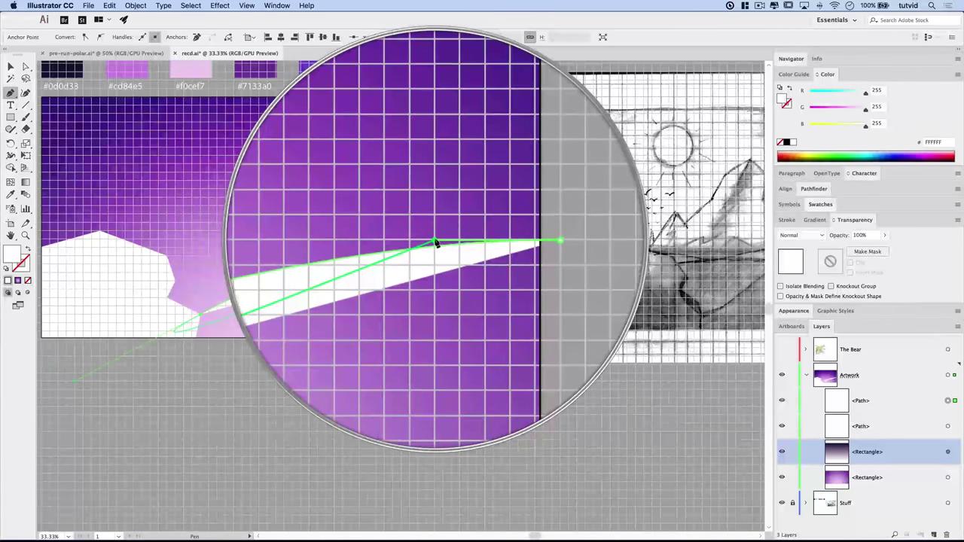
- Reshape the right hill's slope into a smooth S-curve by adjusting the direction handles of its two anchor points
{"action": "left_click", "coordinate": [477, 241]}
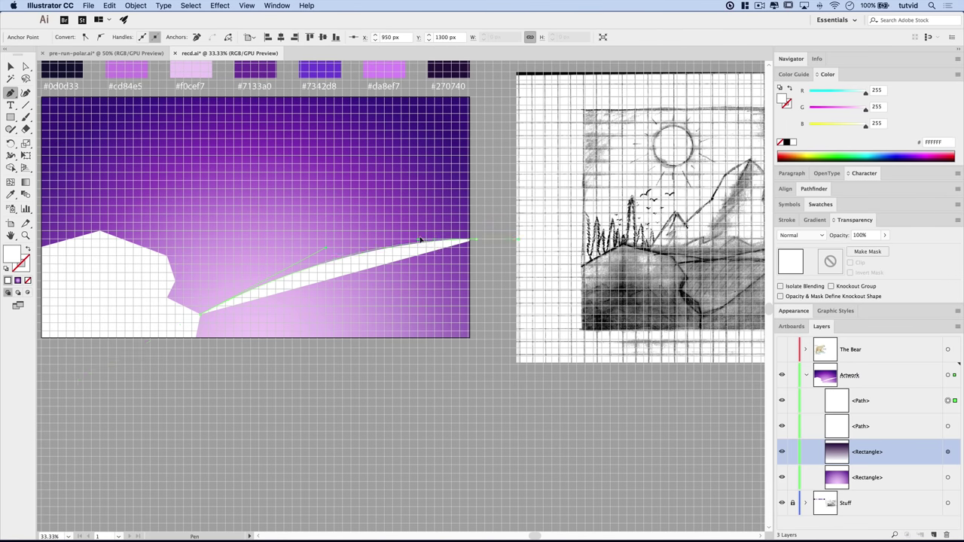
{"action": "left_click", "coordinate": [400, 239]}
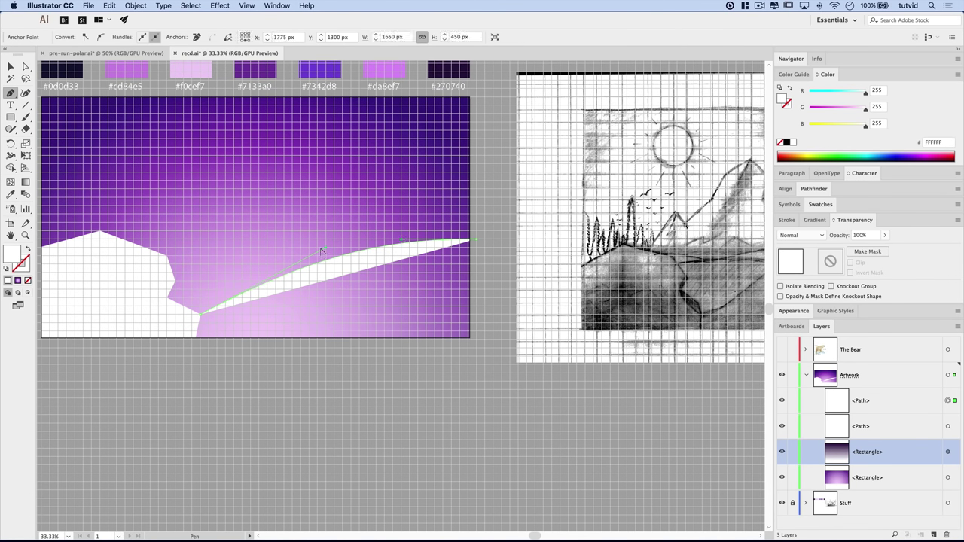
{"action": "left_click_drag", "start_coordinate": [327, 249], "coordinate": [346, 244]}
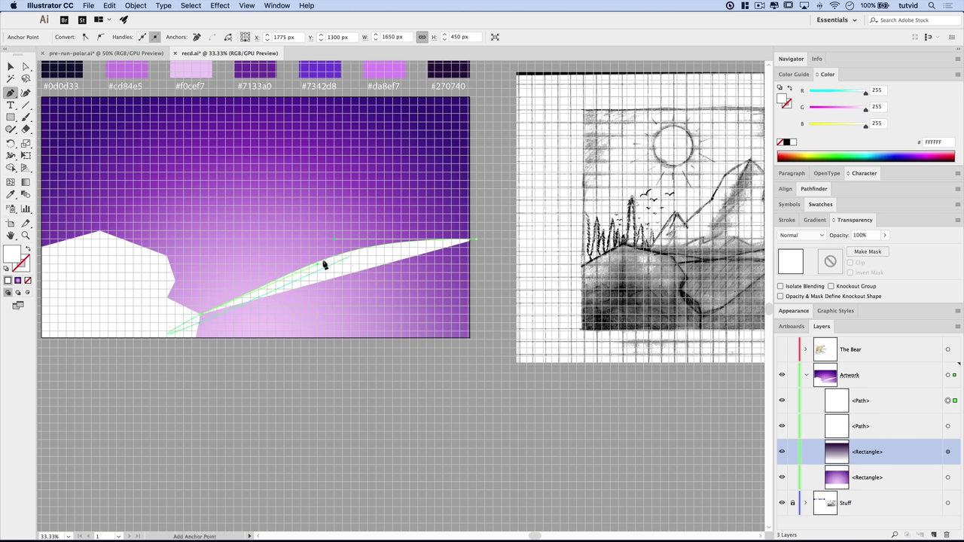
{"action": "left_click_drag", "start_coordinate": [248, 304], "coordinate": [302, 282]}
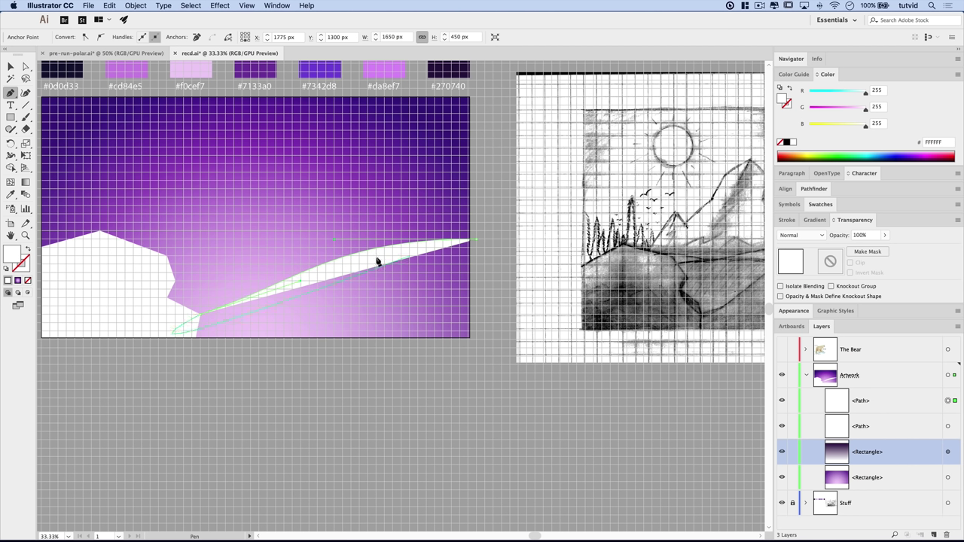
{"action": "right_click", "coordinate": [199, 320]}
{"action": "key", "text": "Escape"}
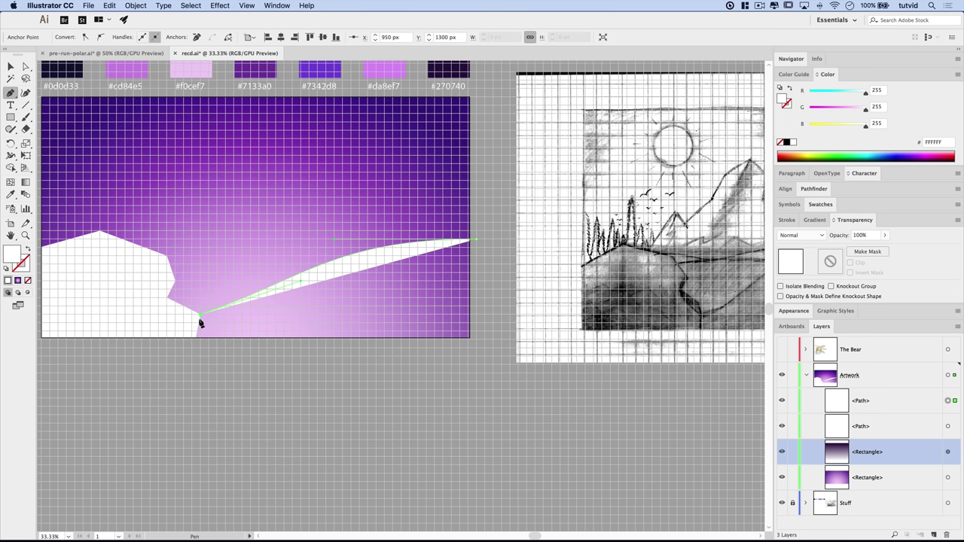
- Close the right hill through 850, 1500 px and a corner outside the artboard's lower right, then deselect it
{"action": "left_click_drag", "start_coordinate": [199, 320], "coordinate": [184, 353]}
{"action": "left_click", "coordinate": [184, 350]}
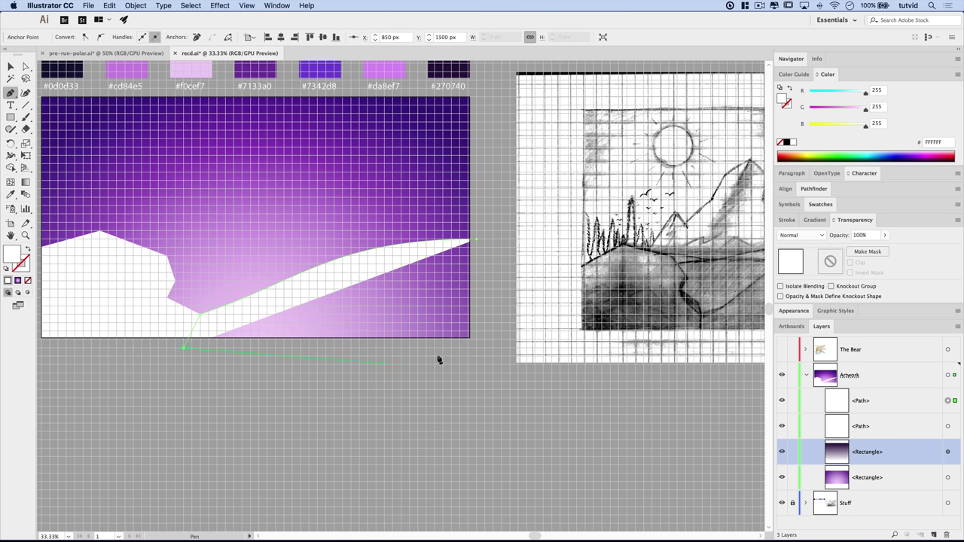
{"action": "left_click", "coordinate": [479, 349]}
{"action": "left_click", "coordinate": [476, 240]}
{"action": "left_click_drag", "start_coordinate": [341, 290], "coordinate": [383, 290]}
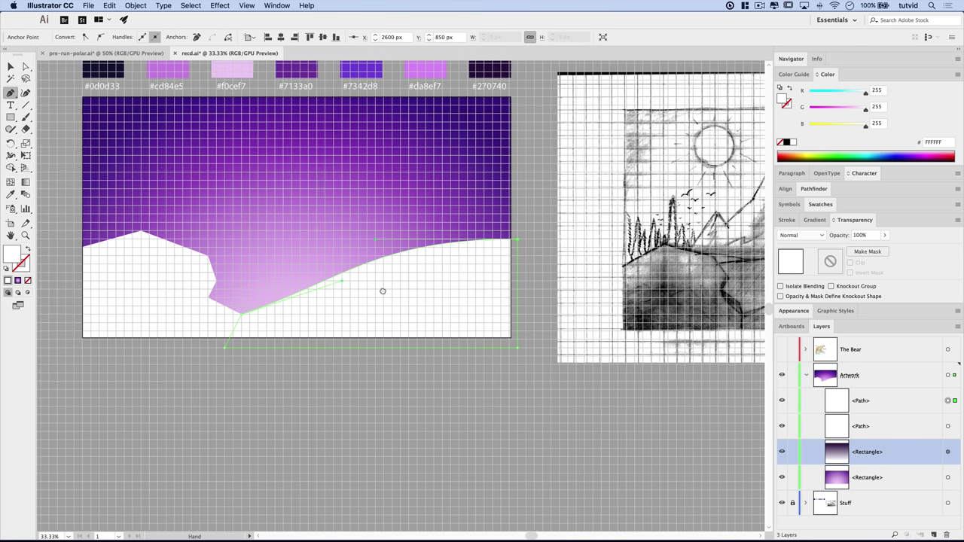
{"action": "key", "text": "v"}
{"action": "left_click", "coordinate": [381, 417]}
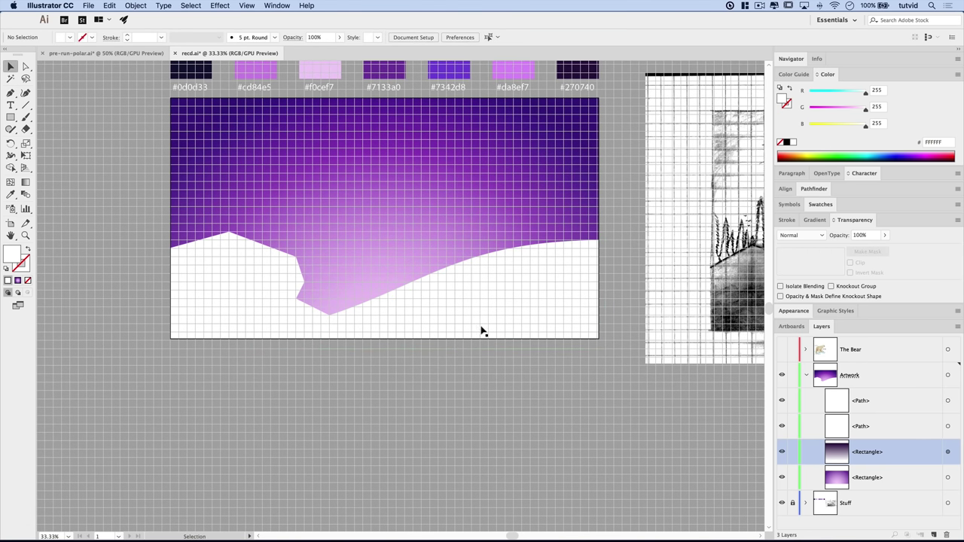
- Hide the document grid
{"action": "key", "text": "super+apostrophe"}
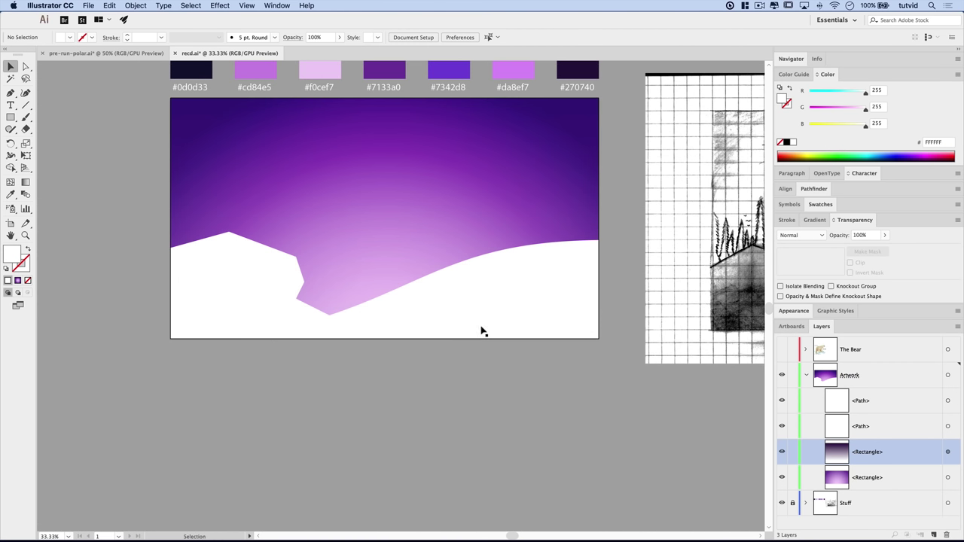
{"action": "left_click", "coordinate": [260, 5]}
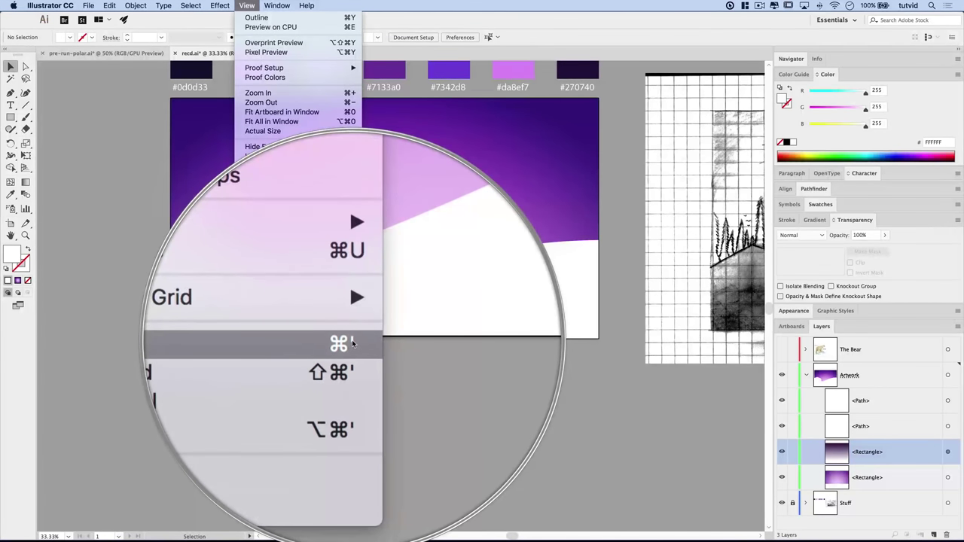
{"action": "left_click", "coordinate": [484, 382]}
- Switch the color sliders to HSB and set the left hill's fill brightness to 75%
{"action": "left_click", "coordinate": [253, 284]}
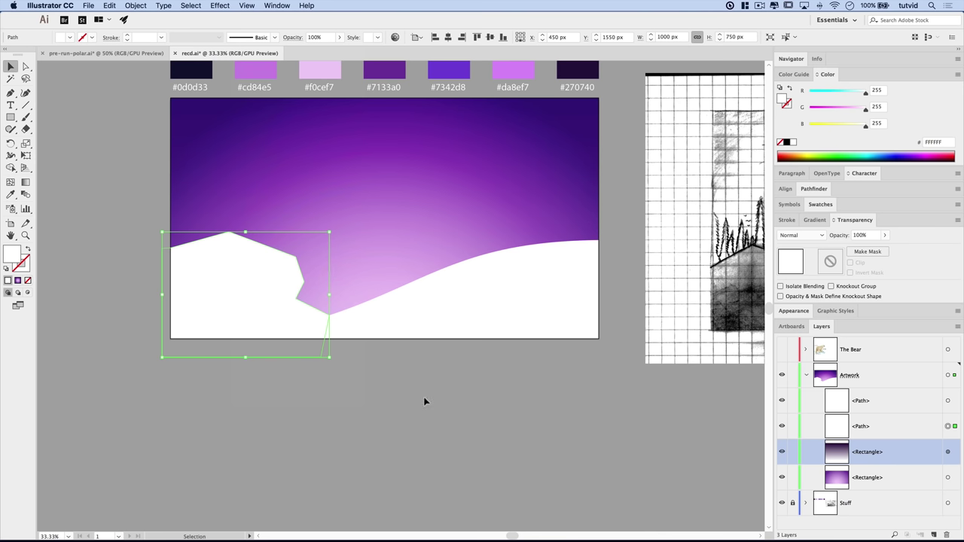
{"action": "left_click", "coordinate": [957, 75]}
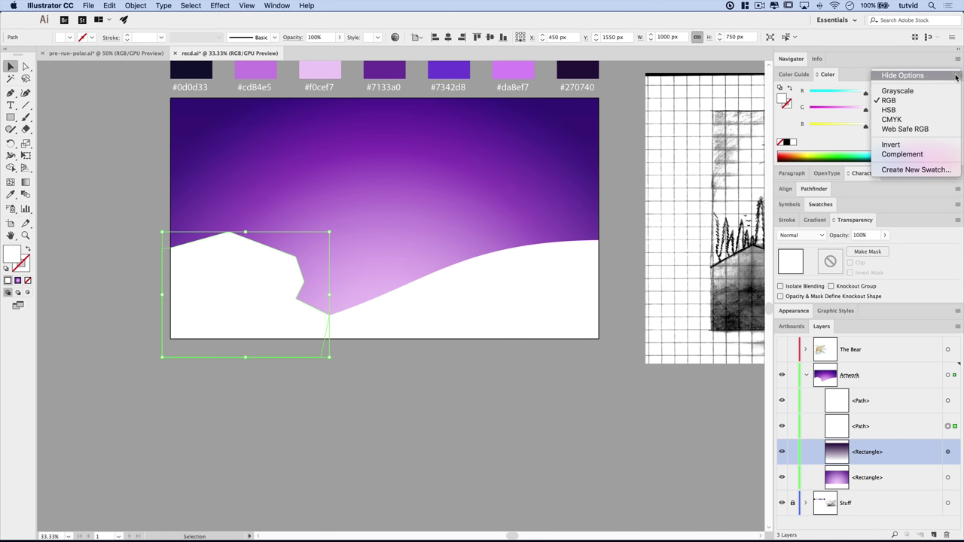
{"action": "left_click", "coordinate": [889, 110]}
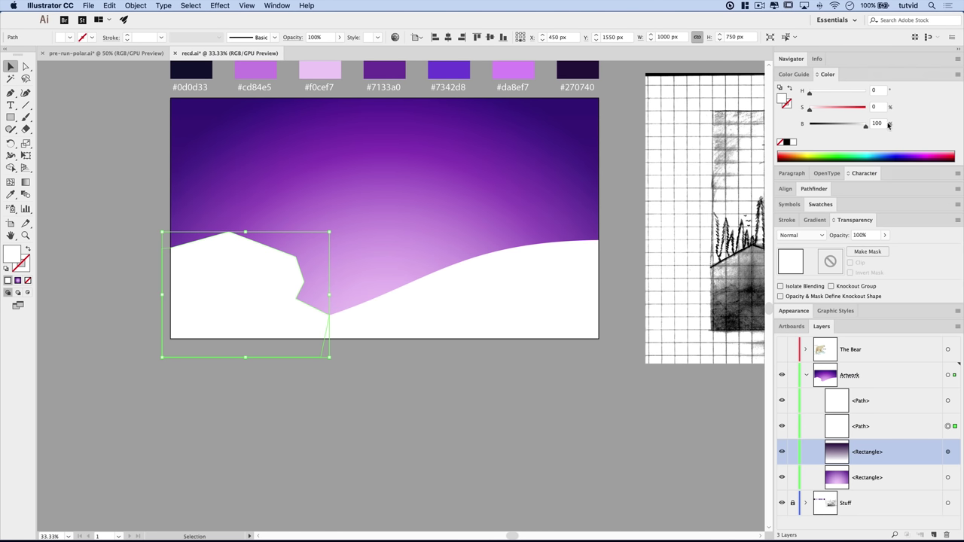
{"action": "left_click", "coordinate": [882, 124]}
{"action": "type", "text": "75"}
{"action": "key", "text": "Return"}
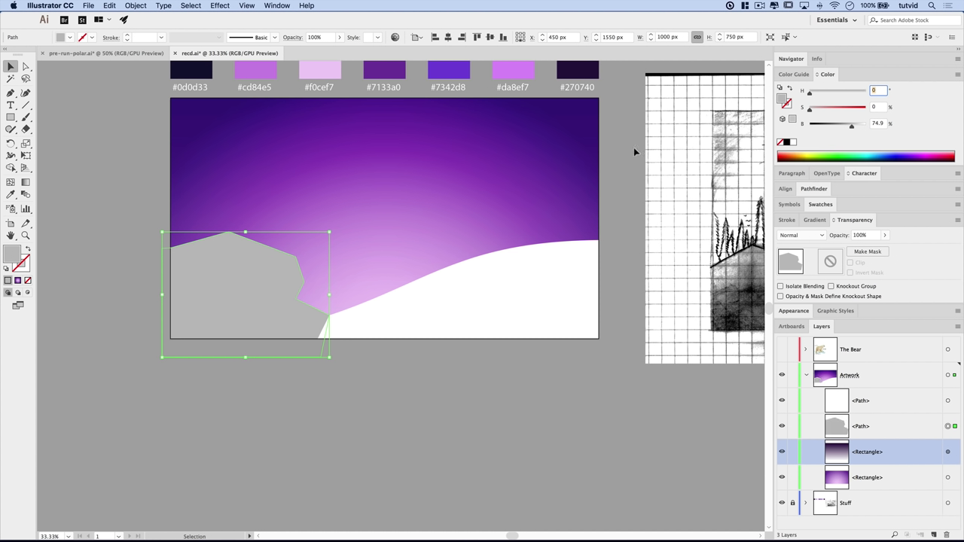
- Set the right hill's fill brightness to 65% and deselect it
{"action": "left_click", "coordinate": [469, 299]}
{"action": "left_click", "coordinate": [877, 123]}
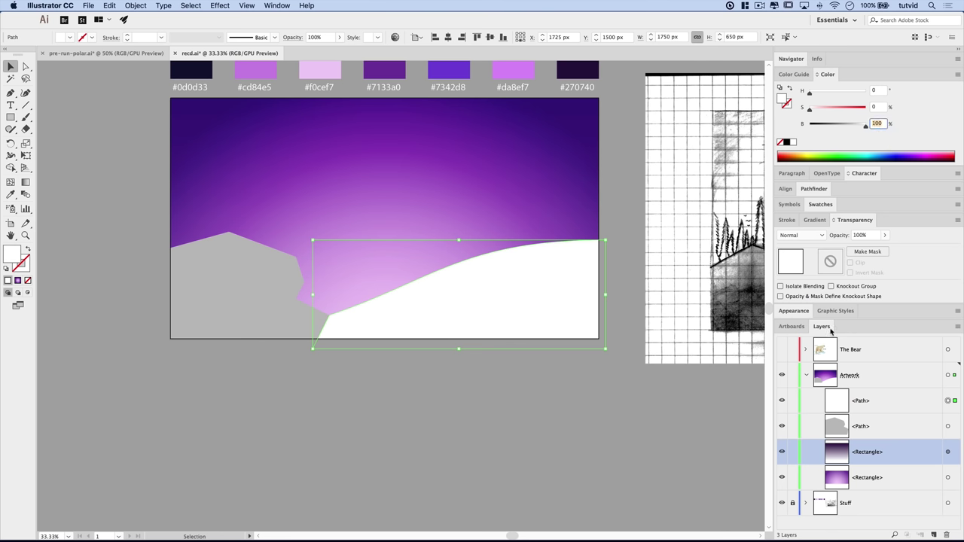
{"action": "type", "text": "65"}
{"action": "key", "text": "Return"}
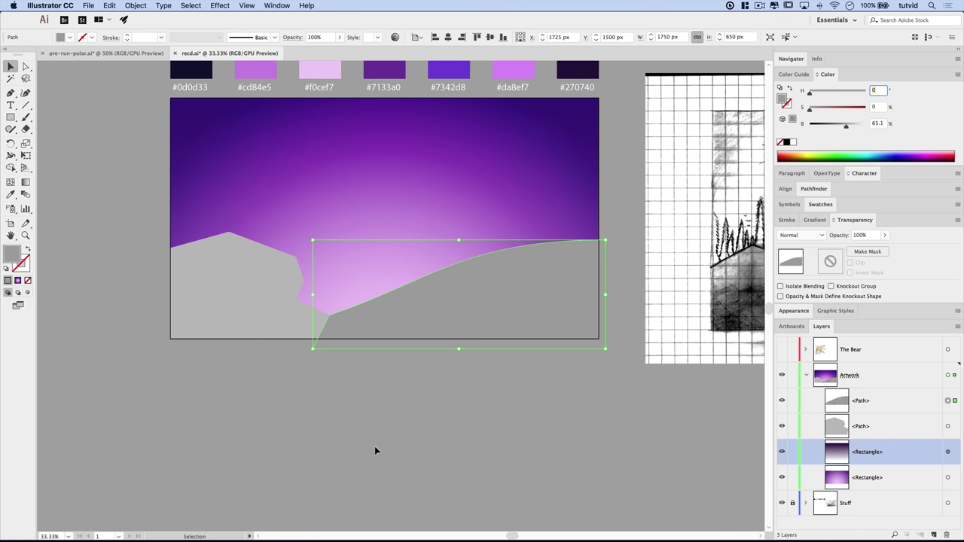
{"action": "left_click", "coordinate": [375, 446]}
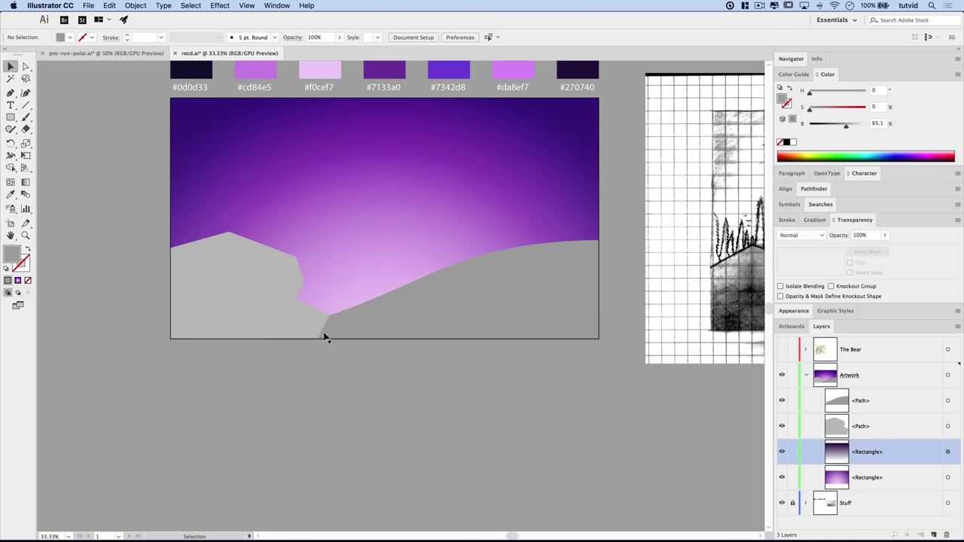
- Bring the left hill to the front so it overlaps the right hill, leaving nothing selected
{"action": "left_click", "coordinate": [254, 311]}
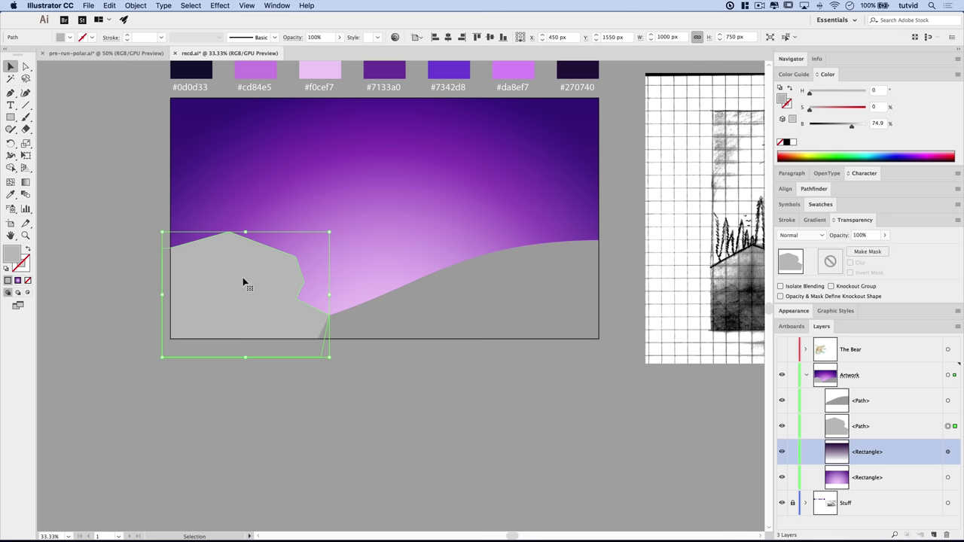
{"action": "right_click", "coordinate": [249, 278]}
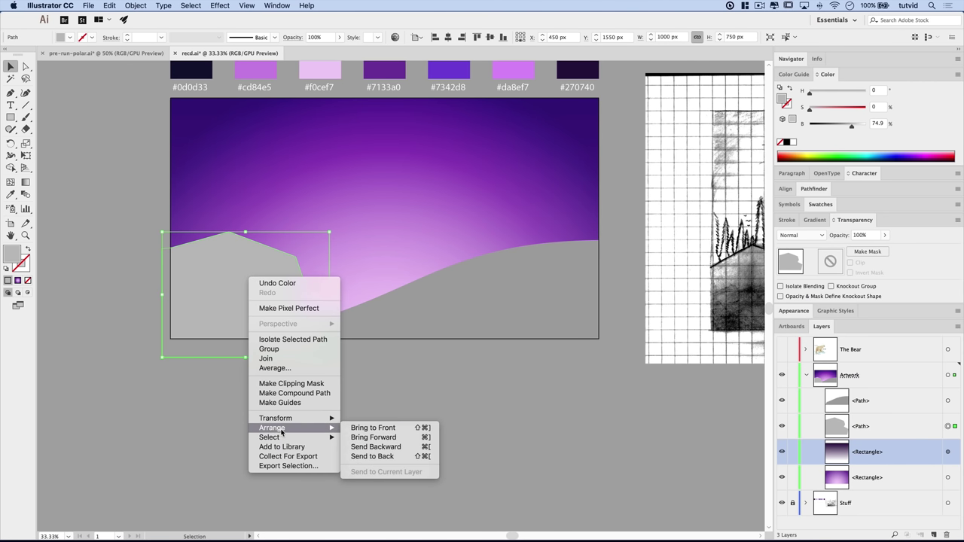
{"action": "left_click", "coordinate": [384, 431]}
{"action": "left_click", "coordinate": [317, 336]}
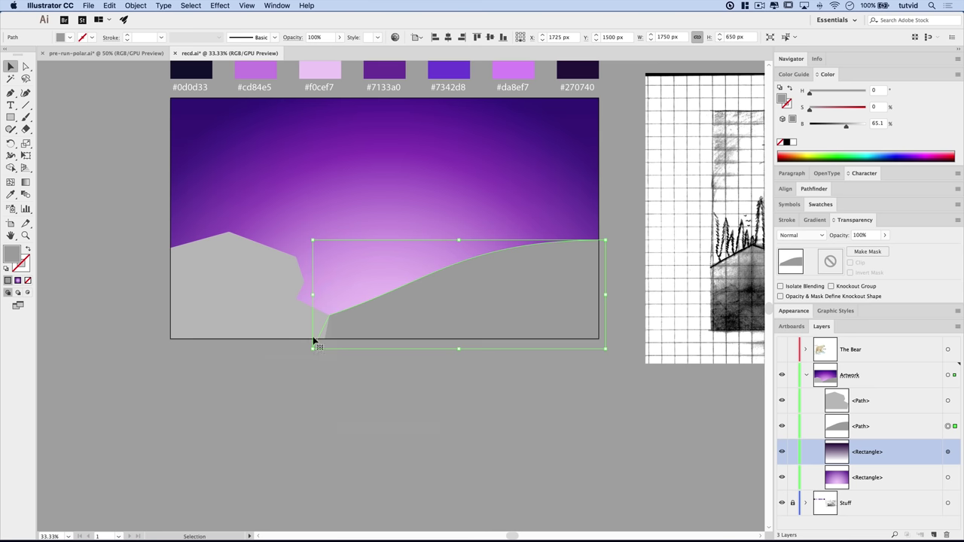
{"action": "left_click", "coordinate": [293, 368]}
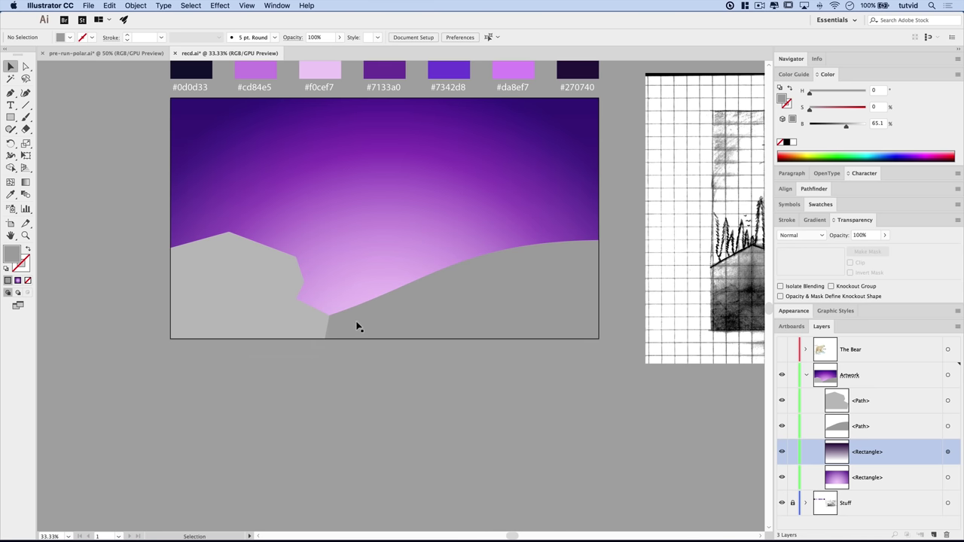
{"action": "left_click", "coordinate": [328, 323]}
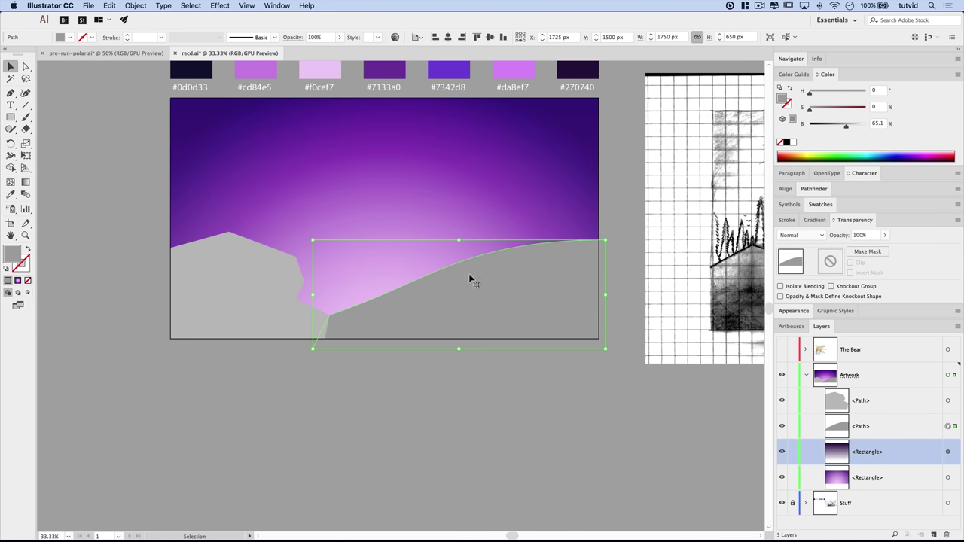
{"action": "left_click", "coordinate": [360, 425]}
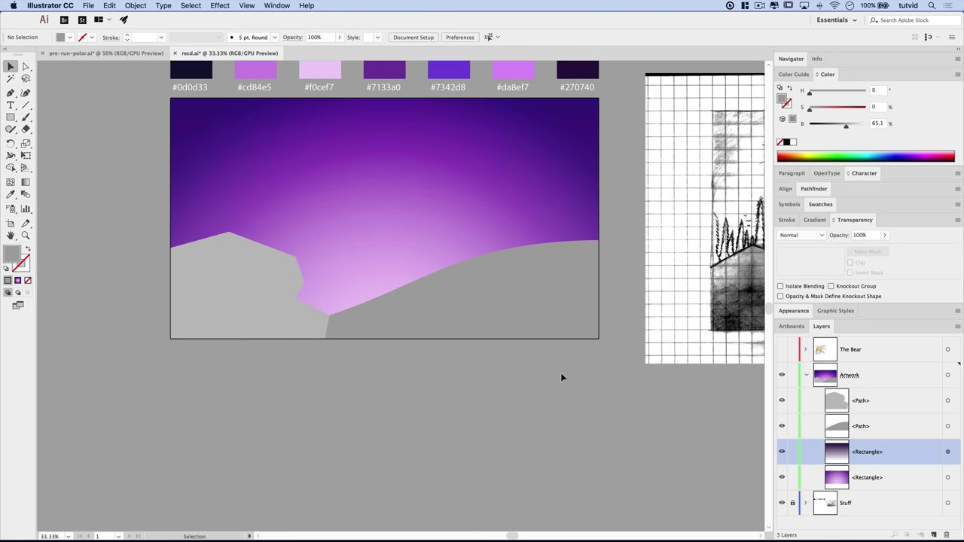
- Show the document grid and start a middle hill with the Pen tool, arching from 700, 1050 px to 1950, 1050 px
{"action": "left_click_drag", "start_coordinate": [711, 296], "coordinate": [345, 337]}
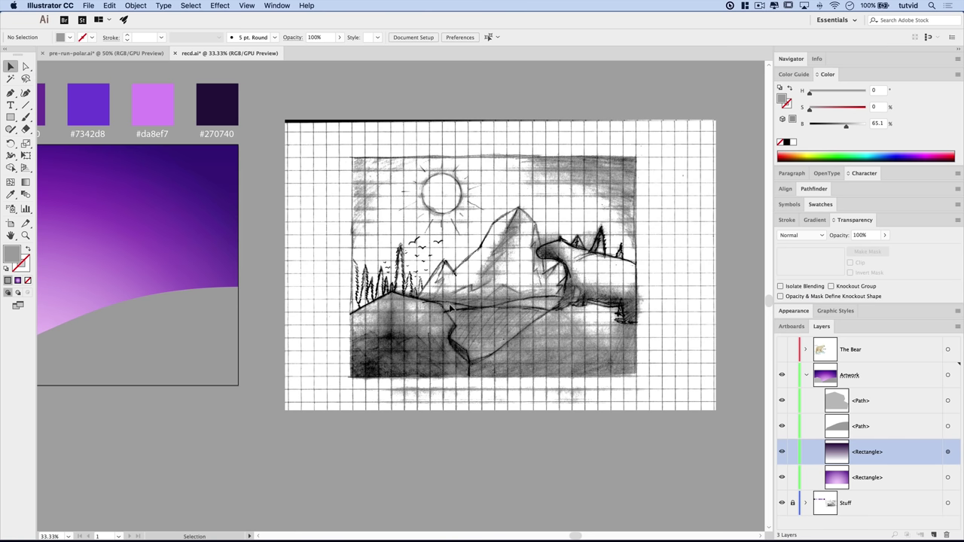
{"action": "scroll", "coordinate": [474, 326], "scroll_direction": "left", "scroll_amount": 10}
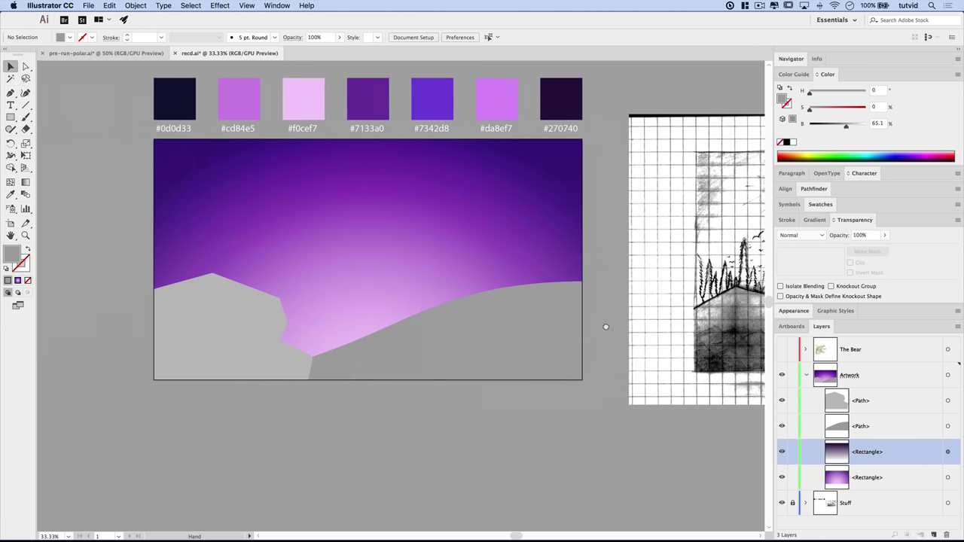
{"action": "left_click_drag", "start_coordinate": [262, 314], "coordinate": [88, 314]}
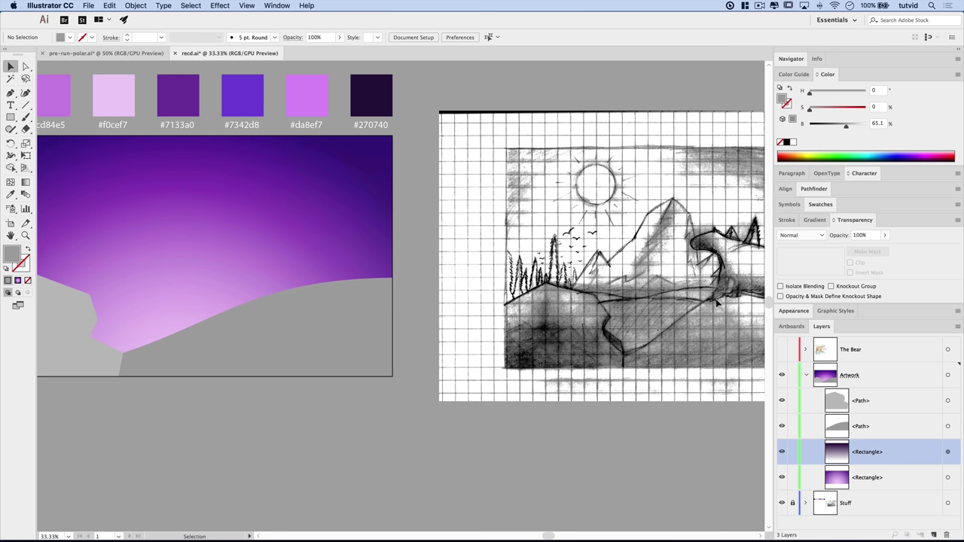
{"action": "scroll", "coordinate": [316, 351], "scroll_direction": "left", "scroll_amount": 3}
{"action": "key", "text": "super+apostrophe"}
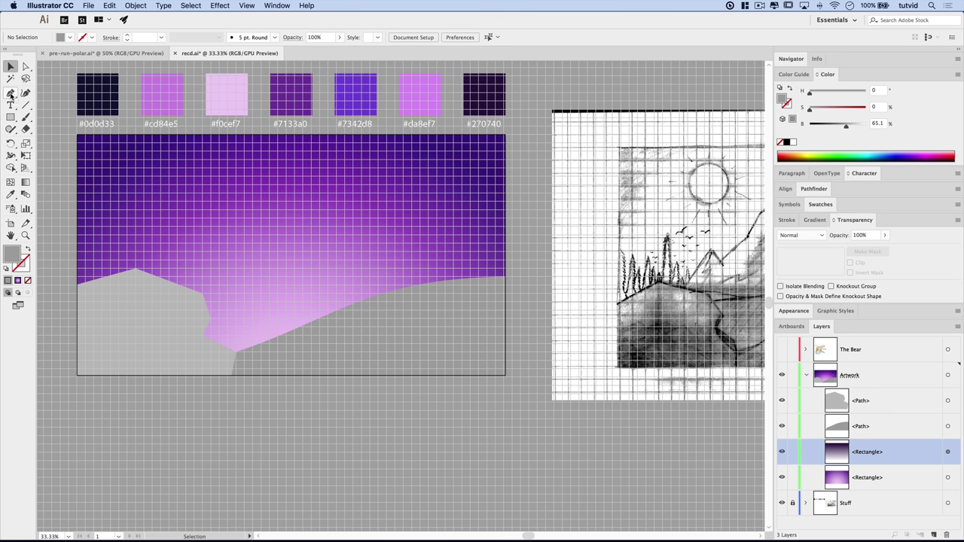
{"action": "left_click", "coordinate": [10, 92]}
{"action": "left_click_drag", "start_coordinate": [246, 298], "coordinate": [251, 300]}
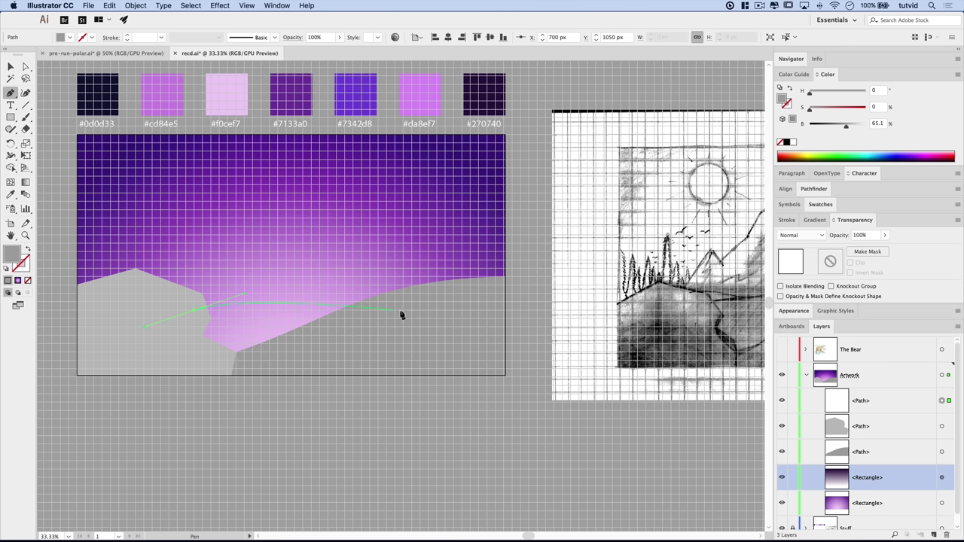
{"action": "left_click_drag", "start_coordinate": [403, 310], "coordinate": [446, 328]}
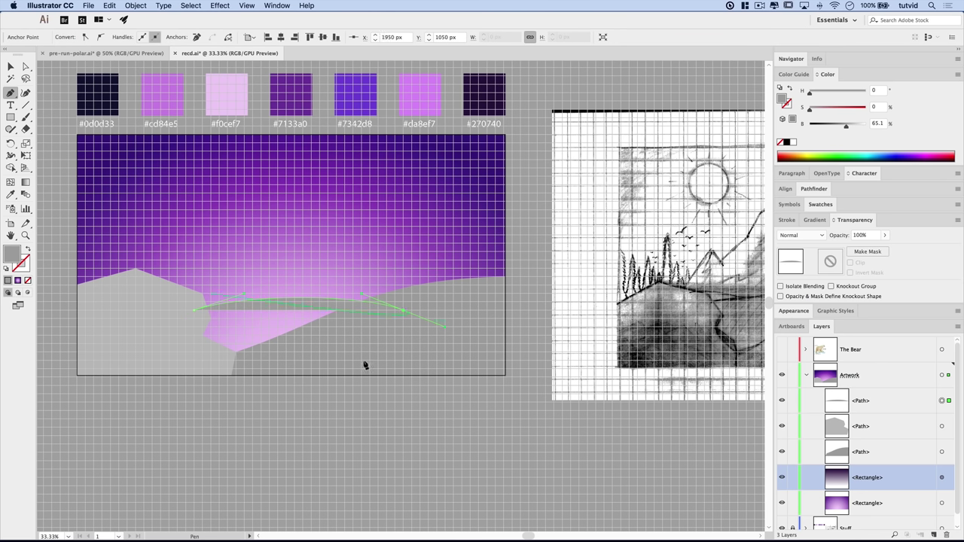
- Close the middle hill through 1900, 1500 px and 650, 1500 px, and set its fill brightness to 55%
{"action": "left_click", "coordinate": [395, 386]}
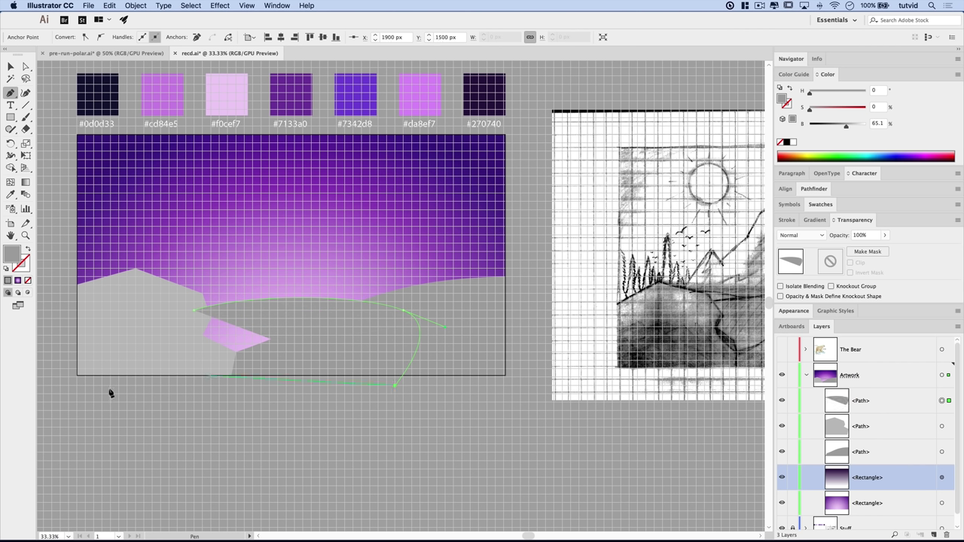
{"action": "left_click", "coordinate": [186, 385]}
{"action": "left_click", "coordinate": [195, 312]}
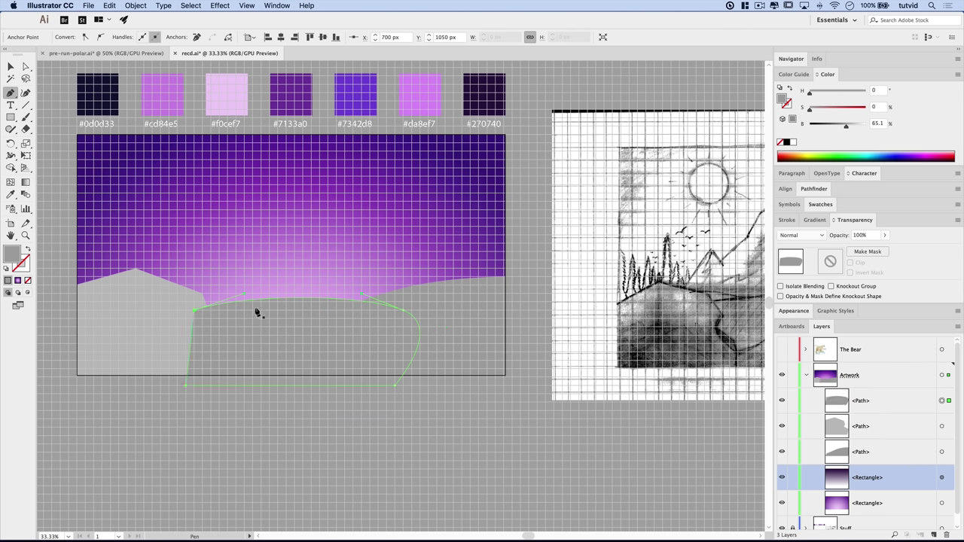
{"action": "left_click", "coordinate": [876, 124]}
{"action": "type", "text": "55"}
{"action": "key", "text": "Tab"}
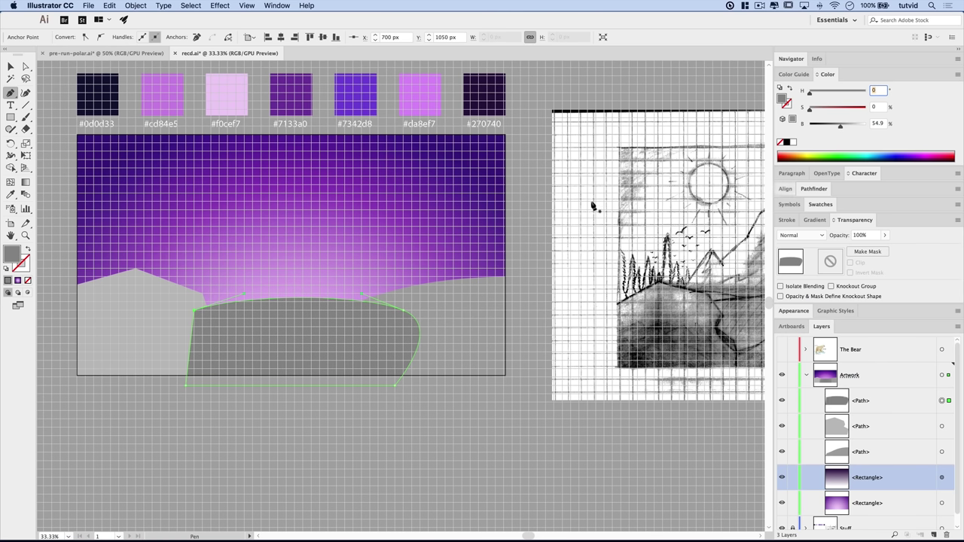
- Send the middle hill backward behind both the left and right hills, and deselect it
{"action": "key", "text": "v"}
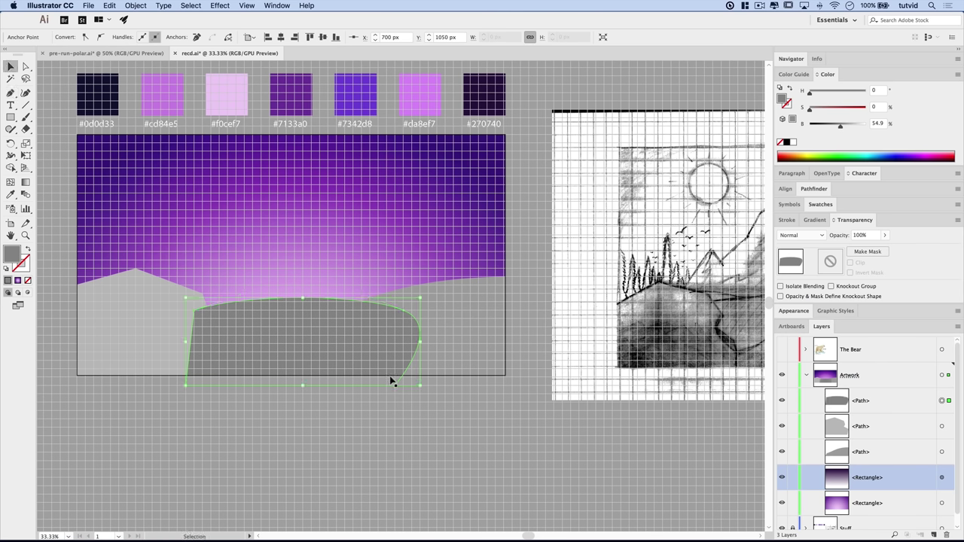
{"action": "left_click", "coordinate": [305, 301]}
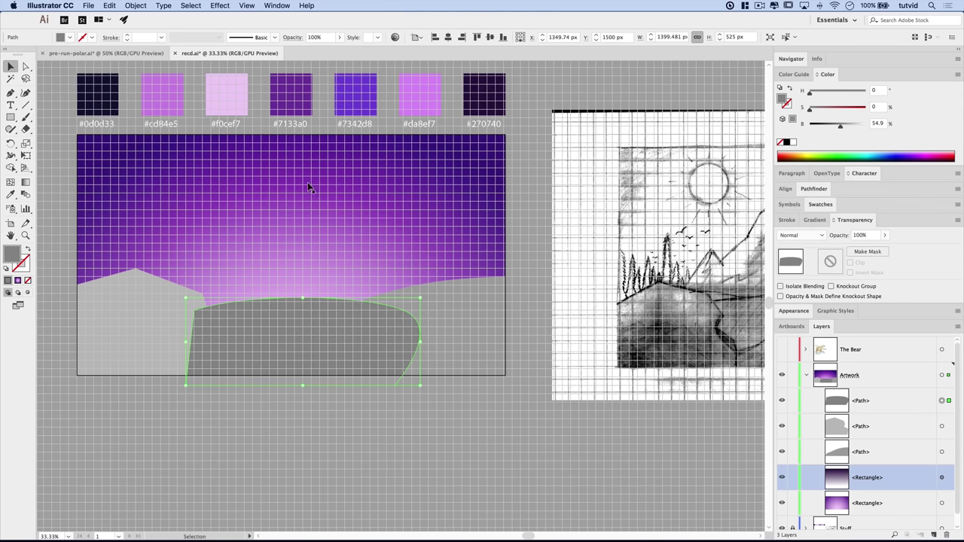
{"action": "left_click", "coordinate": [136, 6]}
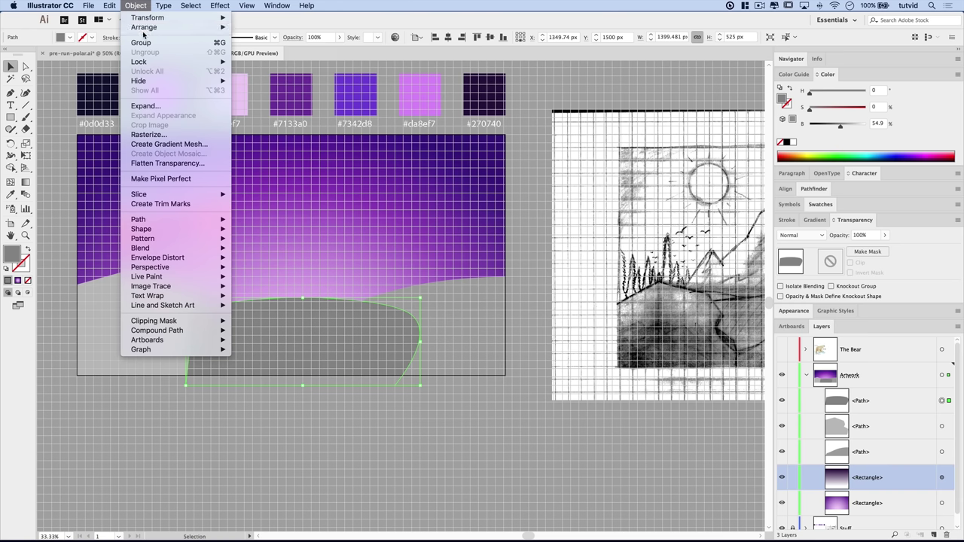
{"action": "mouse_move", "coordinate": [148, 28]}
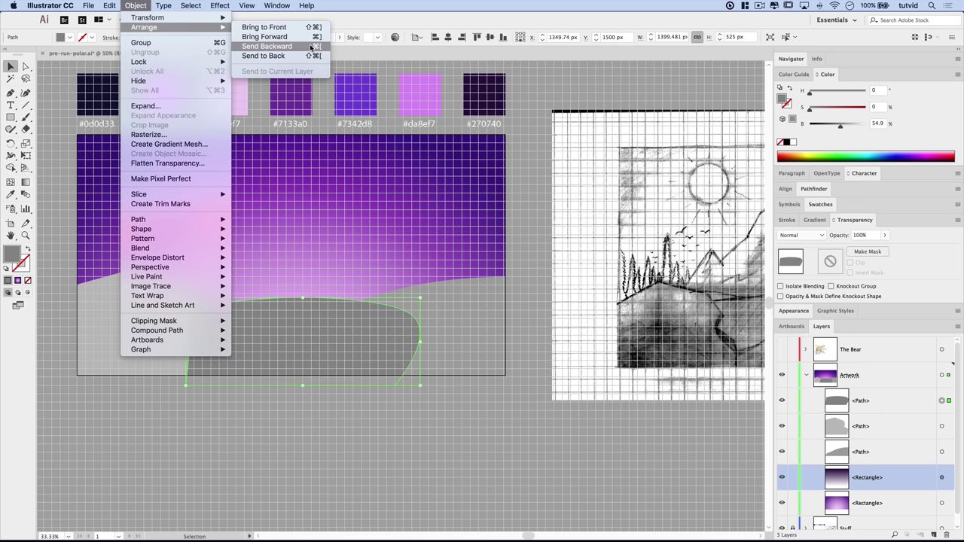
{"action": "left_click", "coordinate": [317, 111]}
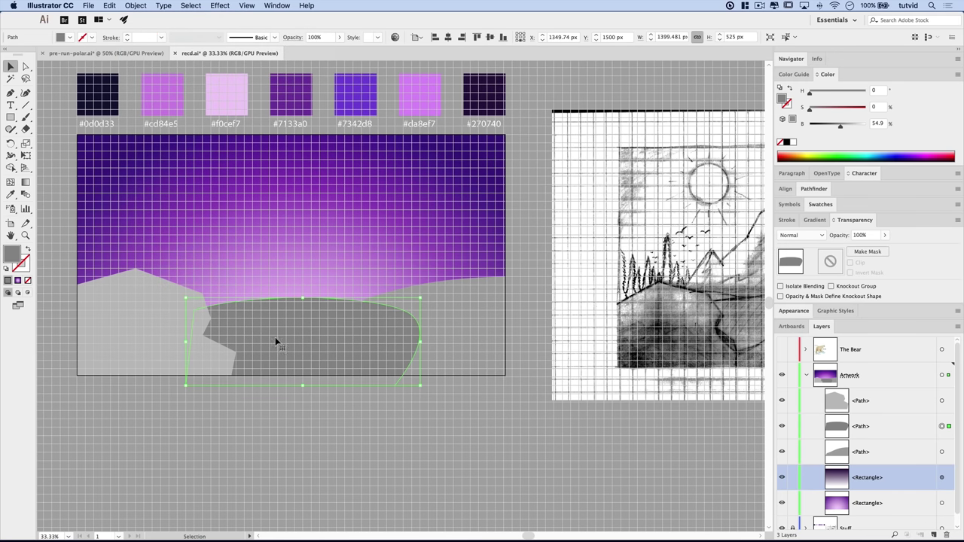
{"action": "key", "text": "a"}
{"action": "key", "text": "super+bracketleft"}
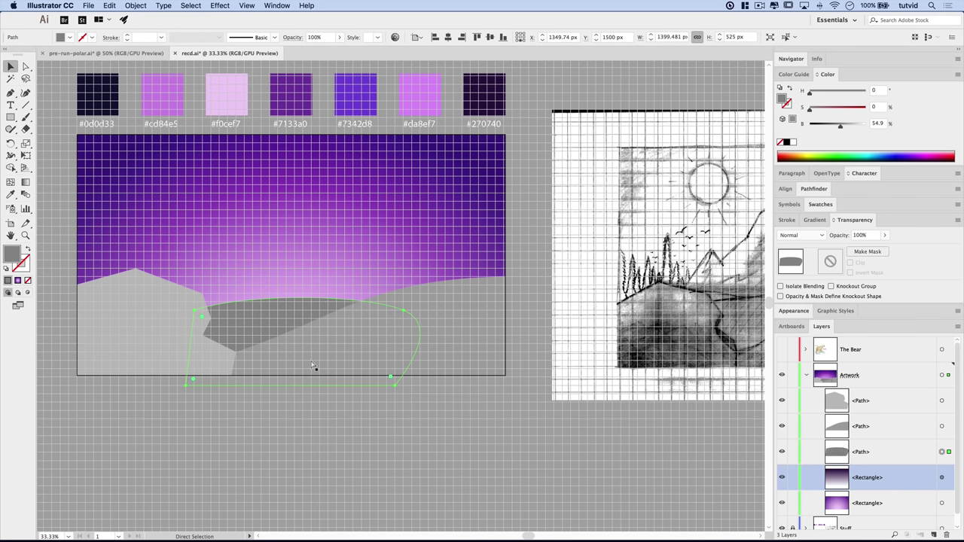
{"action": "key", "text": "v"}
{"action": "left_click", "coordinate": [297, 449]}
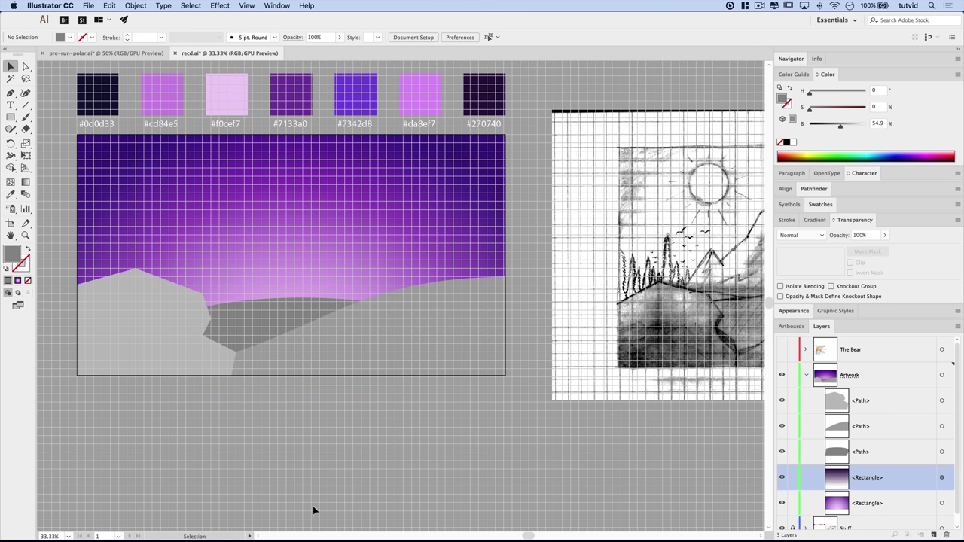
- Start a far rolling hill with the Pen tool, curving from 500, 950 px through 1250, 1000 px to 2400, 900 px
{"action": "key", "text": "p"}
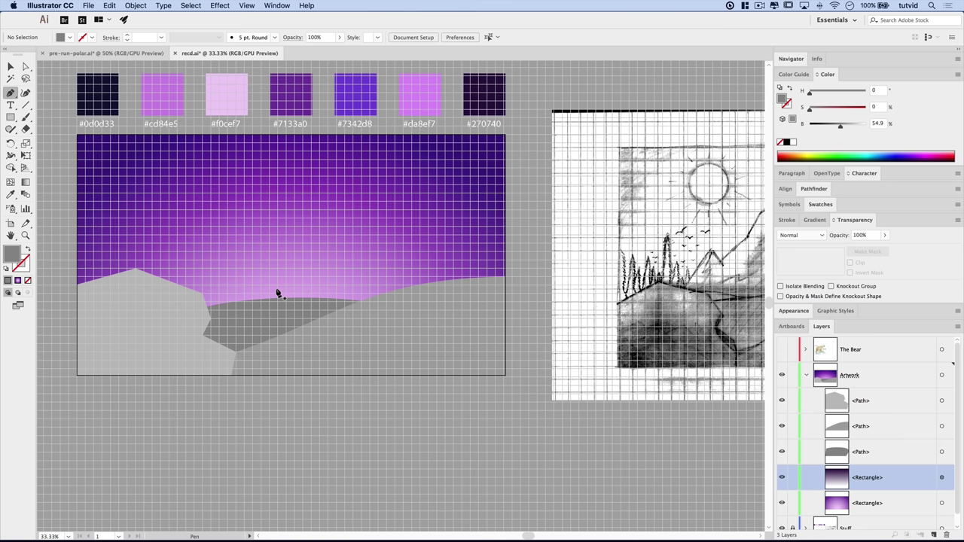
{"action": "left_click_drag", "start_coordinate": [635, 323], "coordinate": [246, 328]}
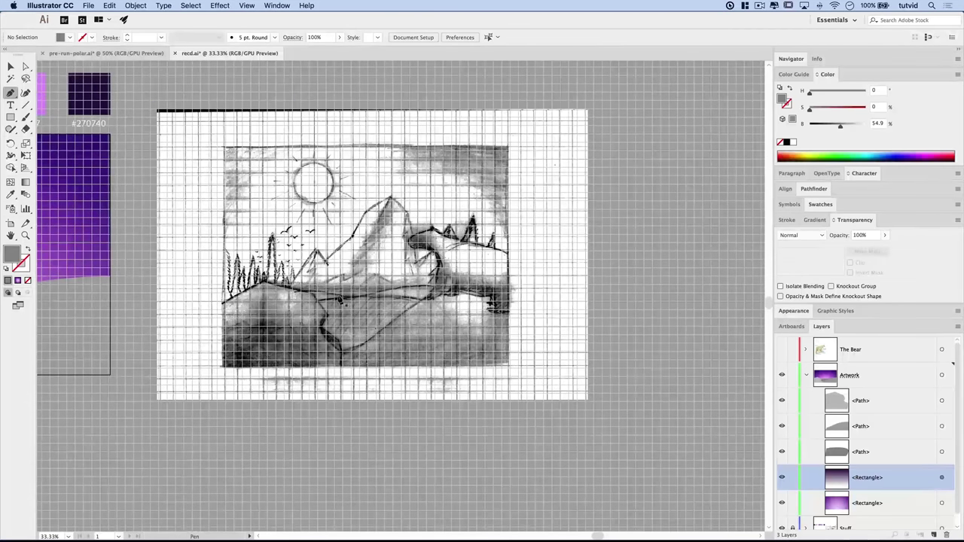
{"action": "scroll", "coordinate": [470, 301], "scroll_direction": "left", "scroll_amount": 10}
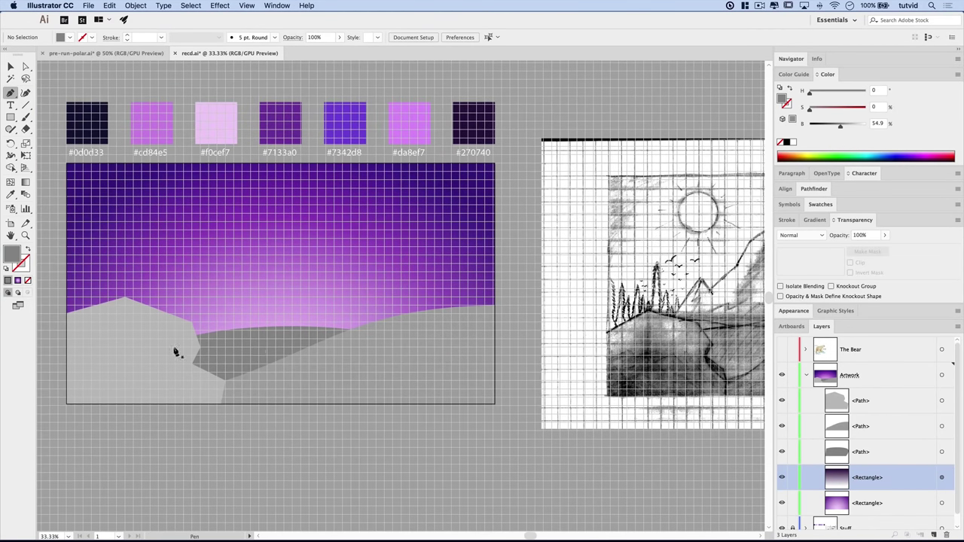
{"action": "left_click_drag", "start_coordinate": [194, 323], "coordinate": [193, 316]}
{"action": "left_click_drag", "start_coordinate": [276, 332], "coordinate": [310, 331]}
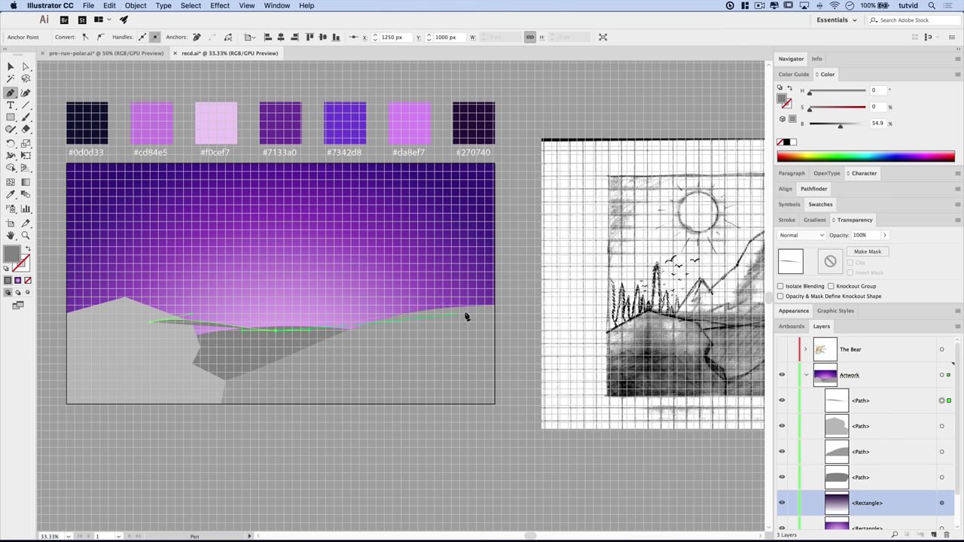
{"action": "left_click_drag", "start_coordinate": [468, 314], "coordinate": [553, 329]}
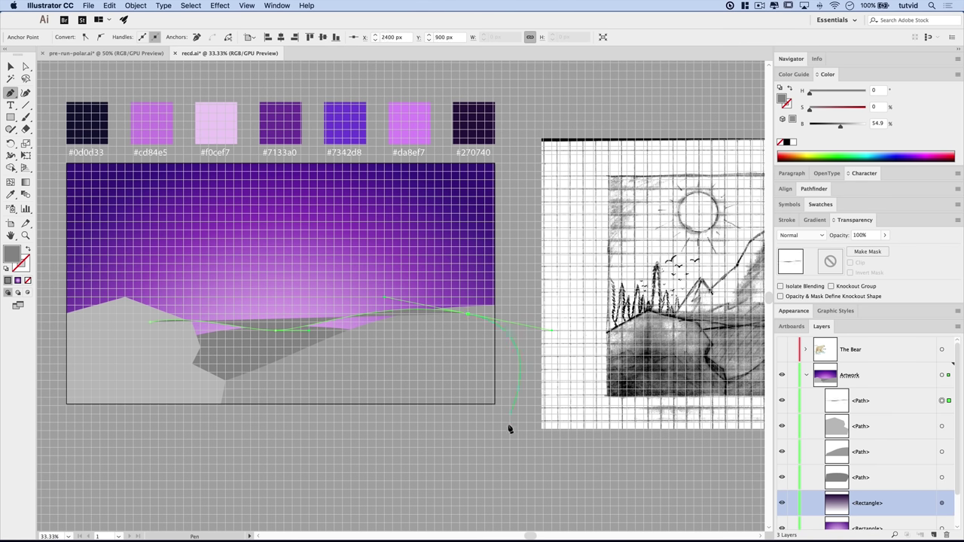
- Close the far hill through 2600, 1550 px and along below the artboard back to its starting point at 500, 950 px
{"action": "left_click_drag", "start_coordinate": [503, 423], "coordinate": [369, 422]}
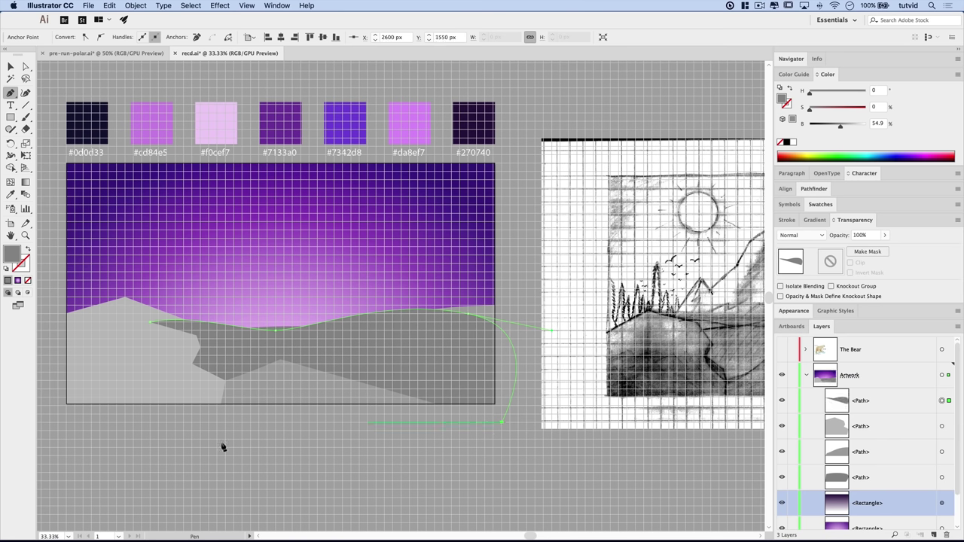
{"action": "left_click", "coordinate": [109, 422]}
{"action": "left_click", "coordinate": [151, 326]}
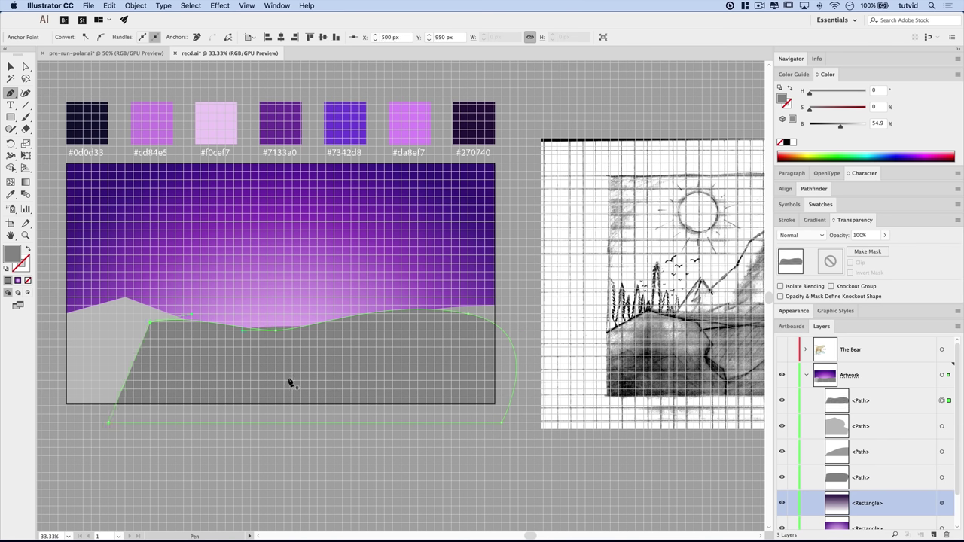
- Send the far hill backward behind the other hills and the dark gradient rectangle, and deselect it
{"action": "key", "text": "super+bracketleft"}
{"action": "key", "text": "super+bracketleft"}
{"action": "key", "text": "super+bracketleft"}
{"action": "key", "text": "super+bracketleft"}
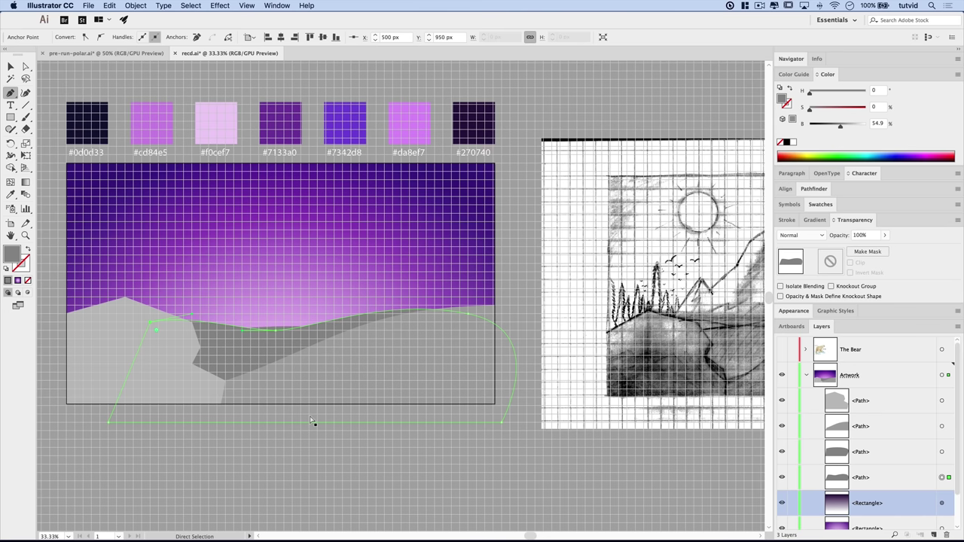
{"action": "key", "text": "v"}
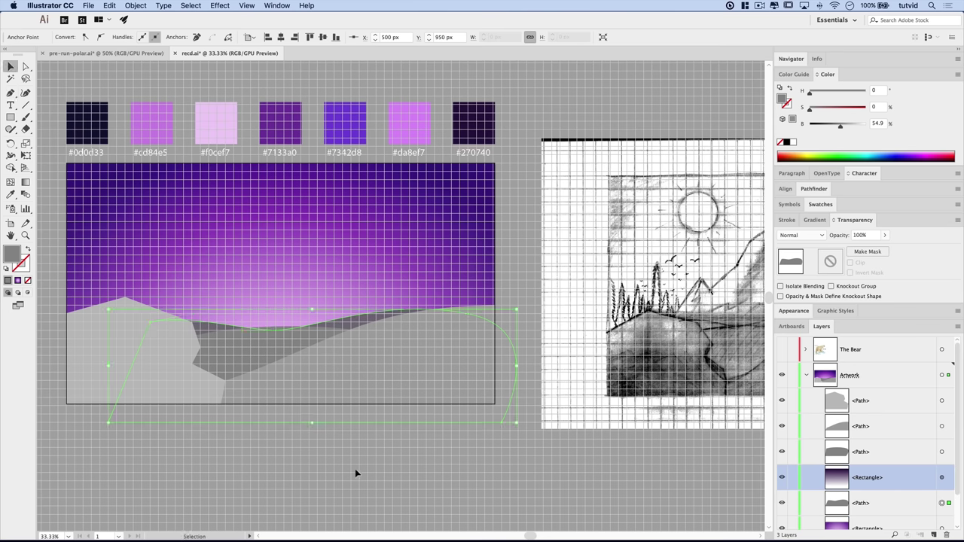
{"action": "left_click", "coordinate": [354, 468]}
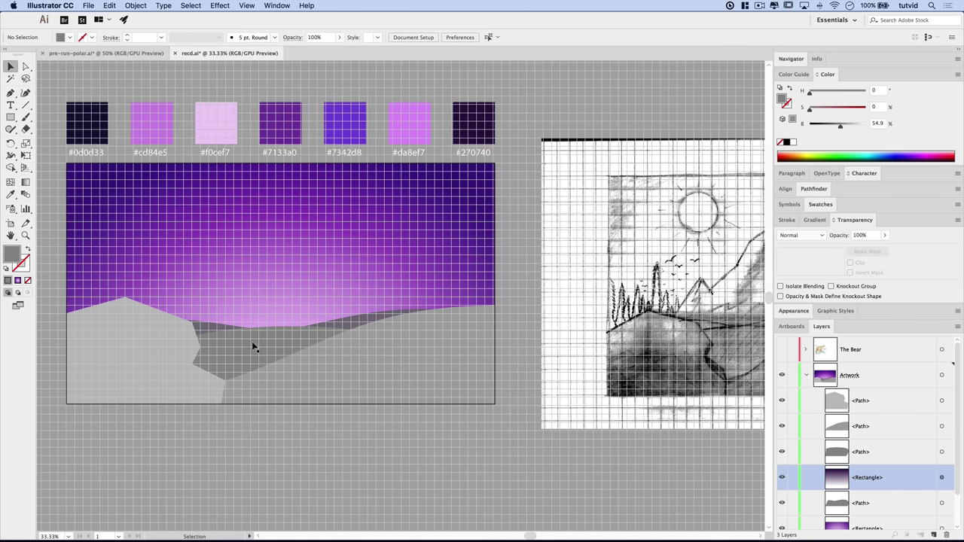
- Hide the document grid and compare the layered hills with the mountains in the sketch
{"action": "key", "text": "super+apostrophe"}
{"action": "left_click_drag", "start_coordinate": [334, 371], "coordinate": [396, 370]}
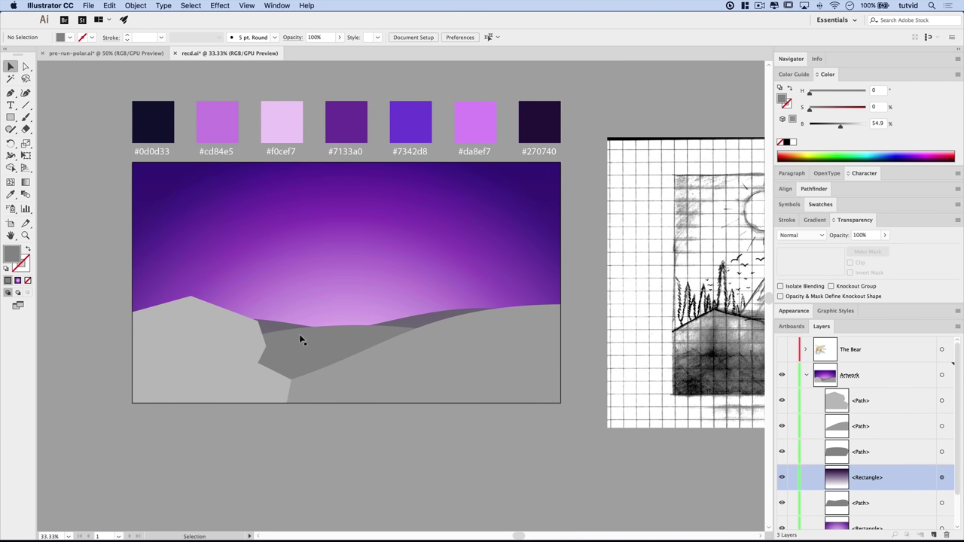
{"action": "scroll", "coordinate": [393, 344], "scroll_direction": "left", "scroll_amount": 5}
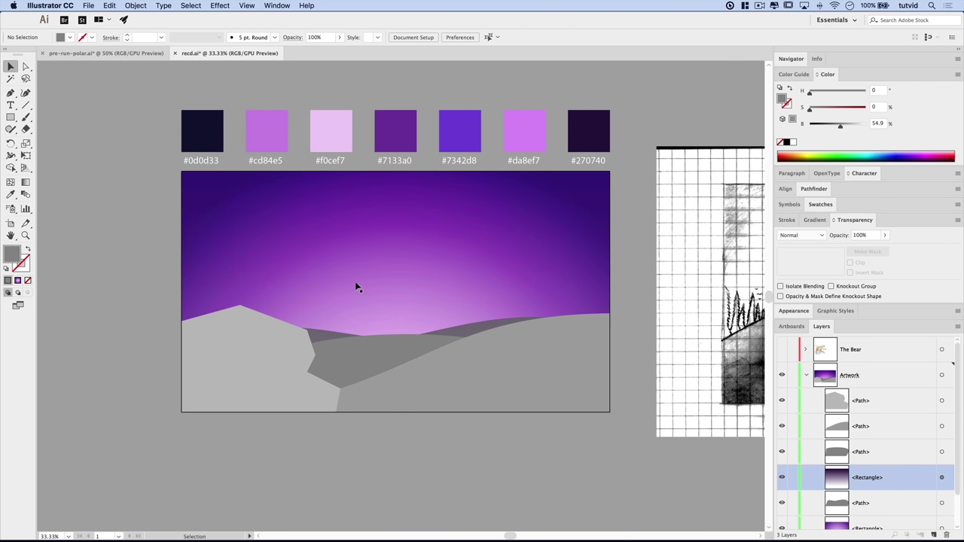
{"action": "scroll", "coordinate": [301, 286], "scroll_direction": "right", "scroll_amount": 15}
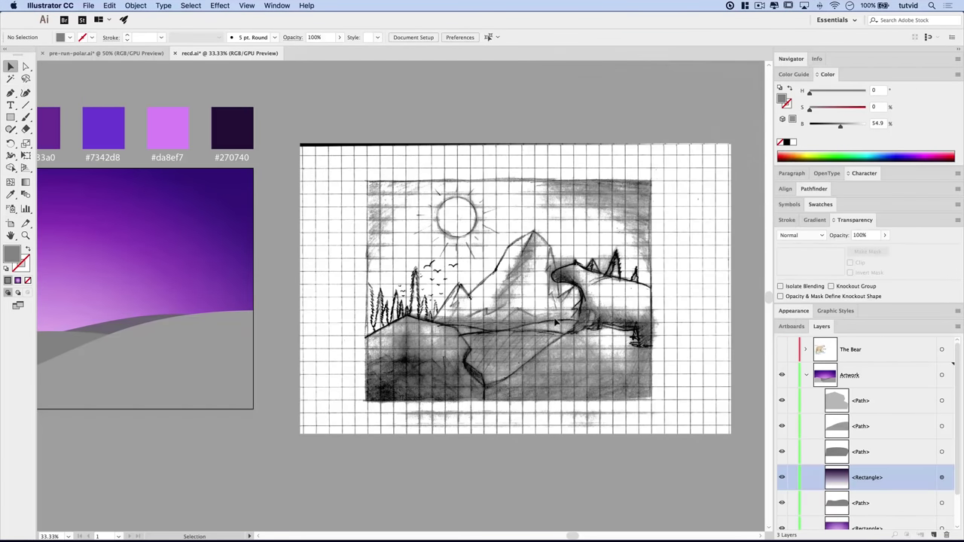
{"action": "mouse_move", "coordinate": [322, 321]}
{"action": "left_mouse_down"}
{"action": "mouse_move", "coordinate": [512, 316]}
{"action": "mouse_move", "coordinate": [678, 334]}
{"action": "left_mouse_up"}
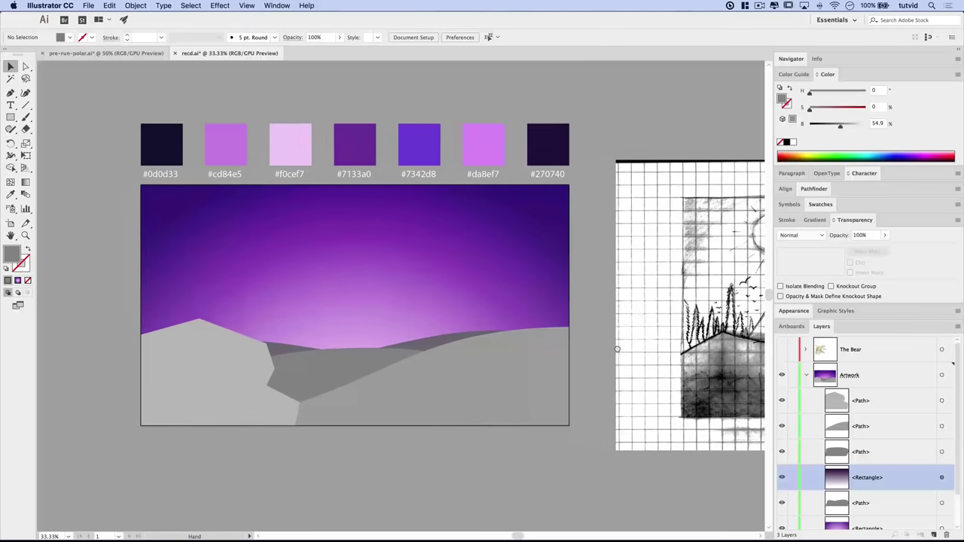
{"action": "left_click_drag", "start_coordinate": [388, 380], "coordinate": [427, 391]}
{"action": "key", "text": "super+minus"}
{"action": "left_click_drag", "start_coordinate": [430, 354], "coordinate": [351, 350]}
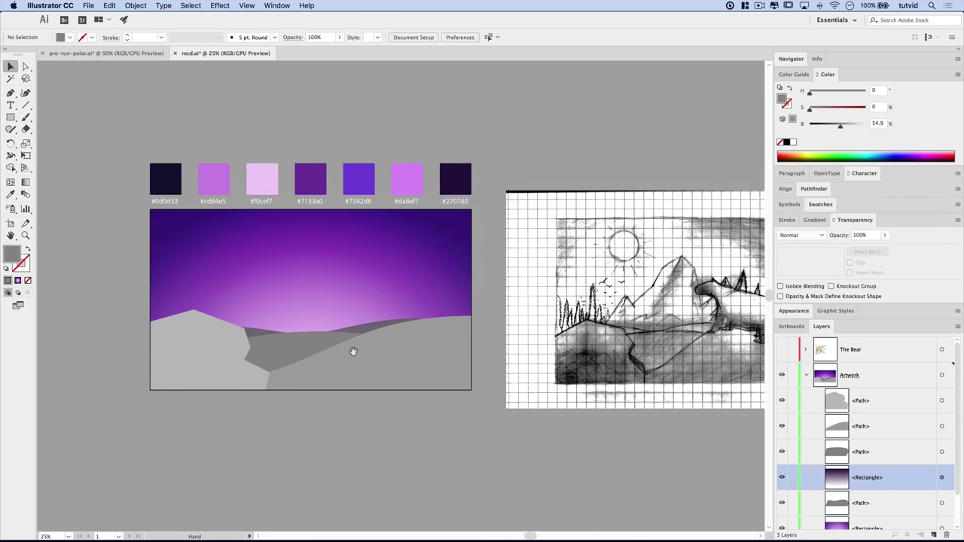
- Show the grid and start a mountain range with the Pen tool from 350, 1050 px over a 650, 550 px peak to the 1250, 200 px summit
{"action": "key", "text": "super+apostrophe"}
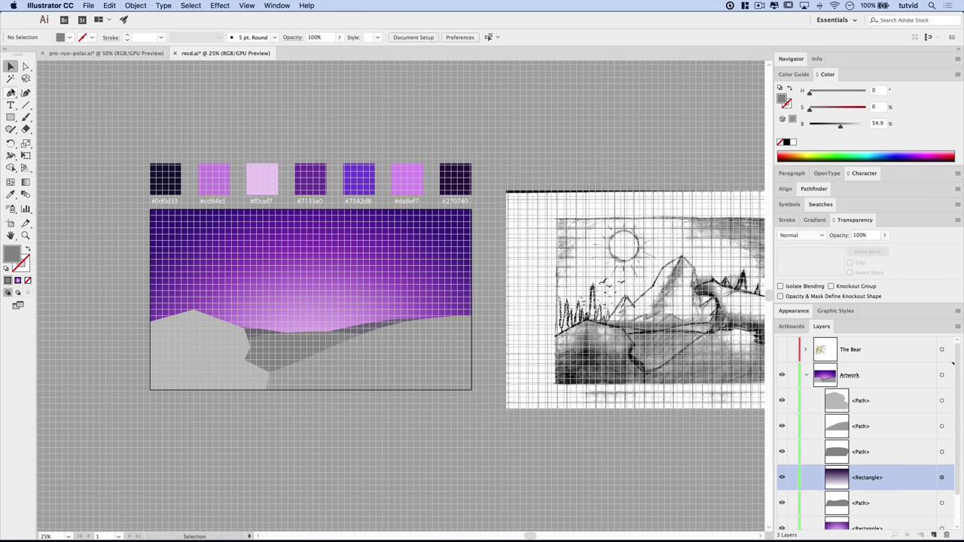
{"action": "left_click", "coordinate": [10, 92]}
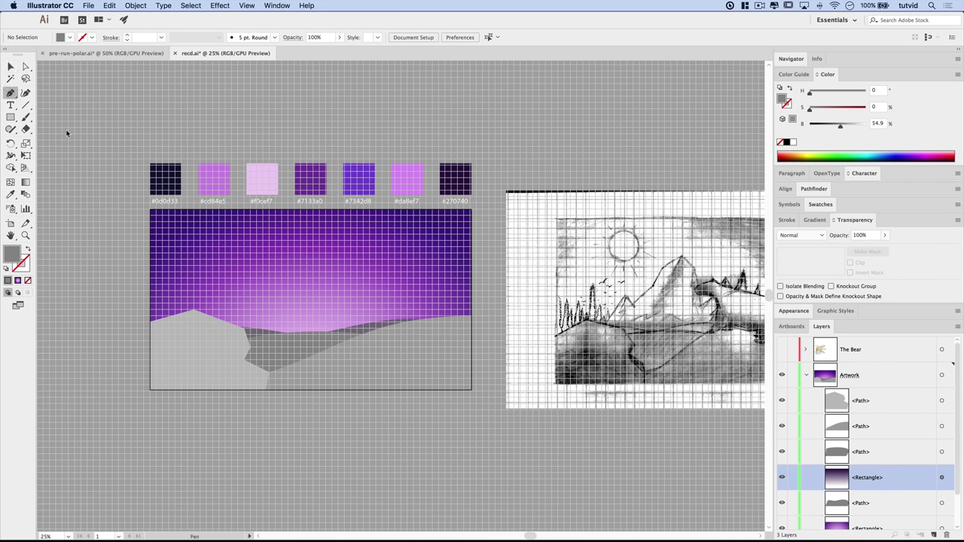
{"action": "left_click", "coordinate": [194, 340]}
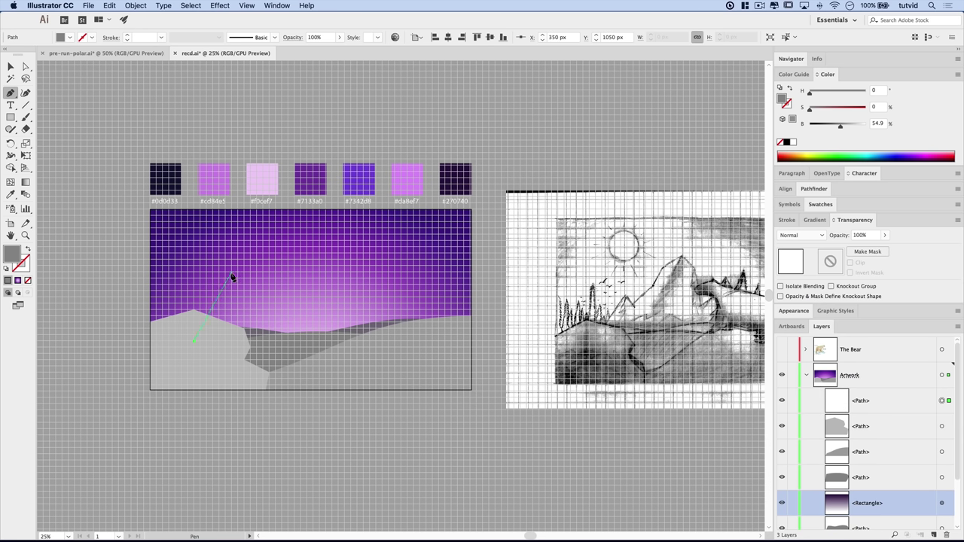
{"action": "left_click", "coordinate": [232, 279]}
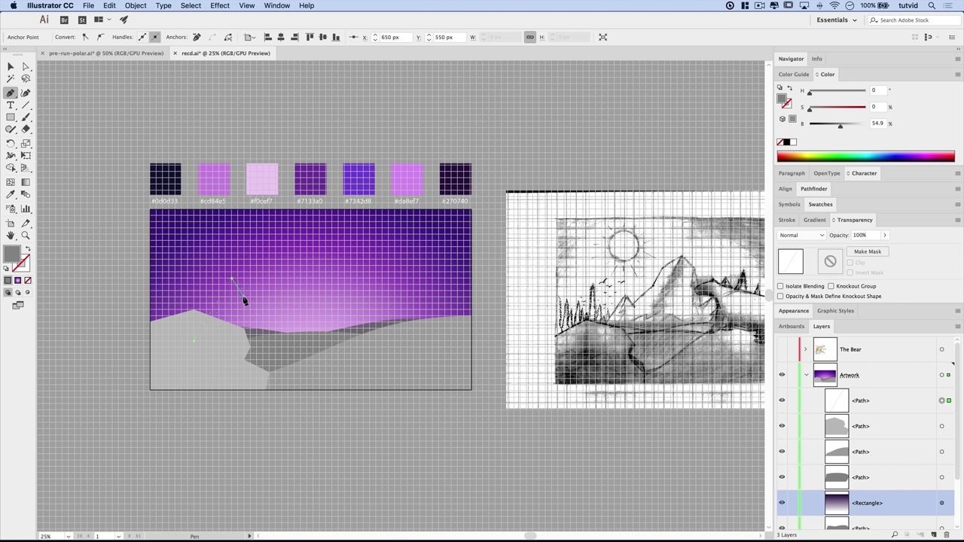
{"action": "left_click", "coordinate": [244, 300]}
{"action": "left_click", "coordinate": [269, 282]}
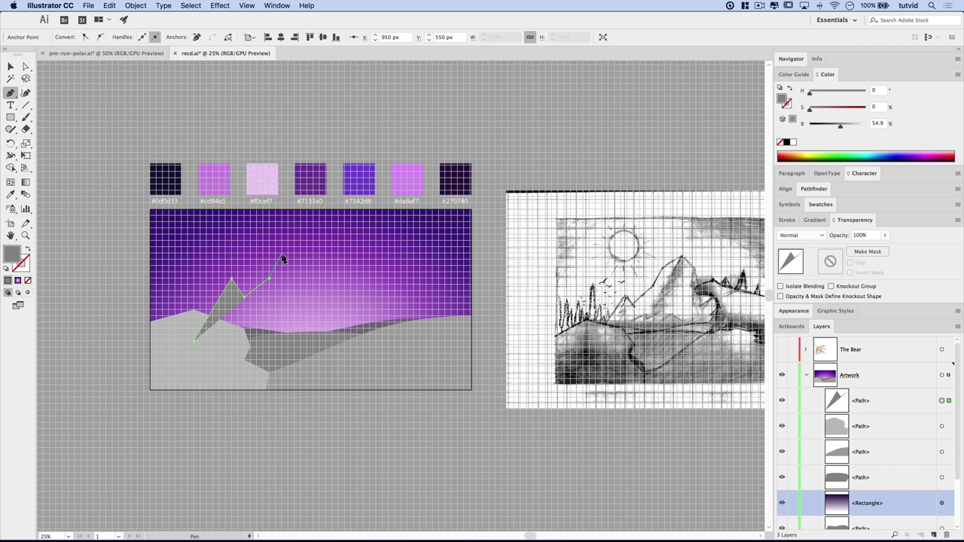
{"action": "left_click", "coordinate": [282, 254]}
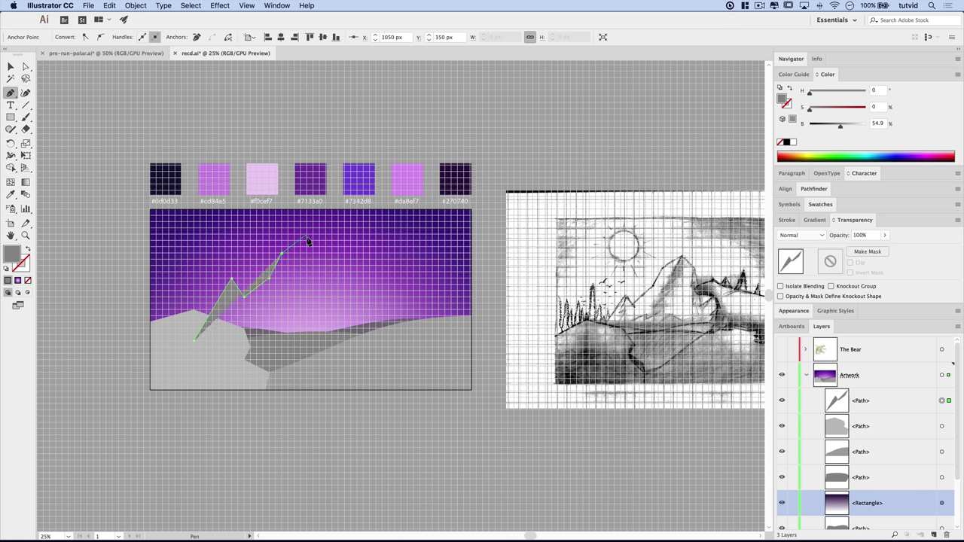
{"action": "left_click", "coordinate": [308, 237]}
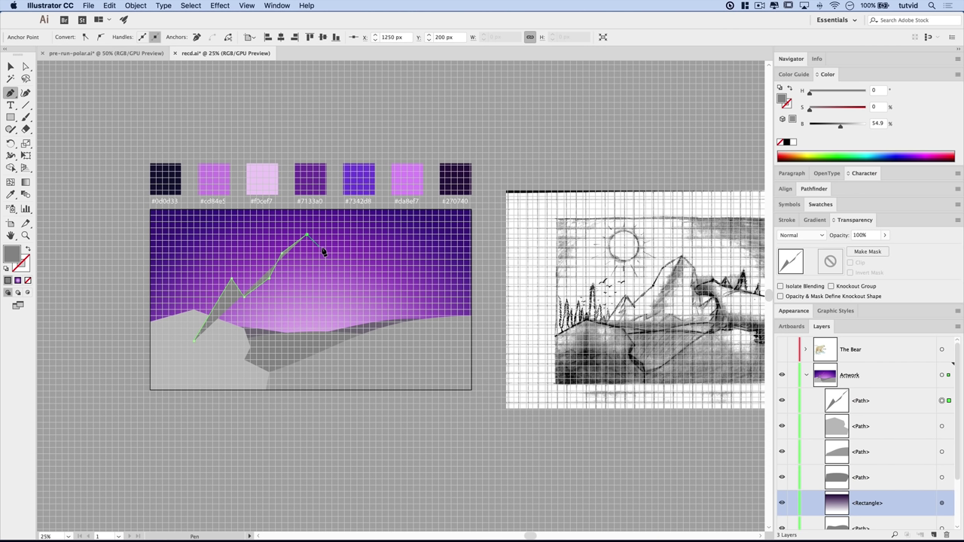
- Continue the mountain outline down from the summit through 1350, 300 px and 1500, 550 px to the valley before the next peak
{"action": "left_click", "coordinate": [319, 247]}
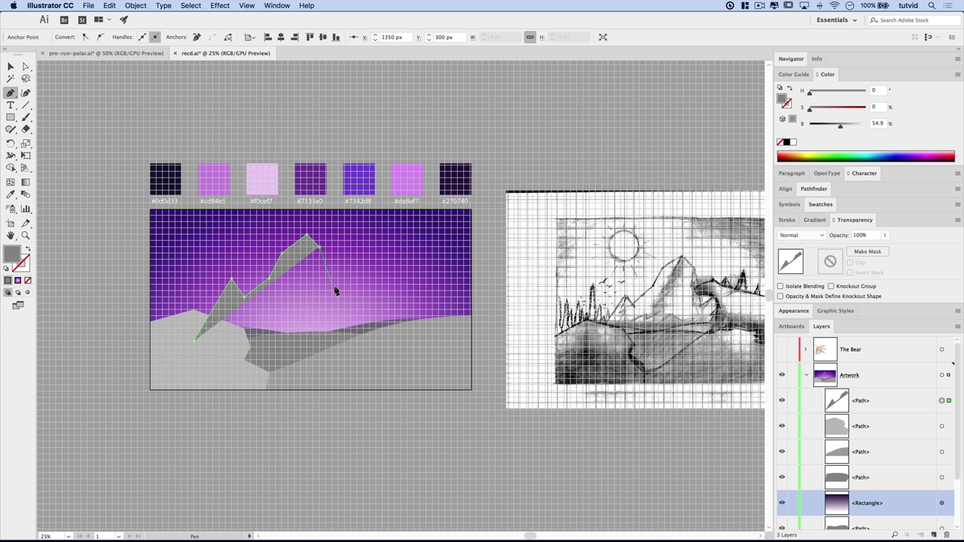
{"action": "left_click", "coordinate": [332, 285]}
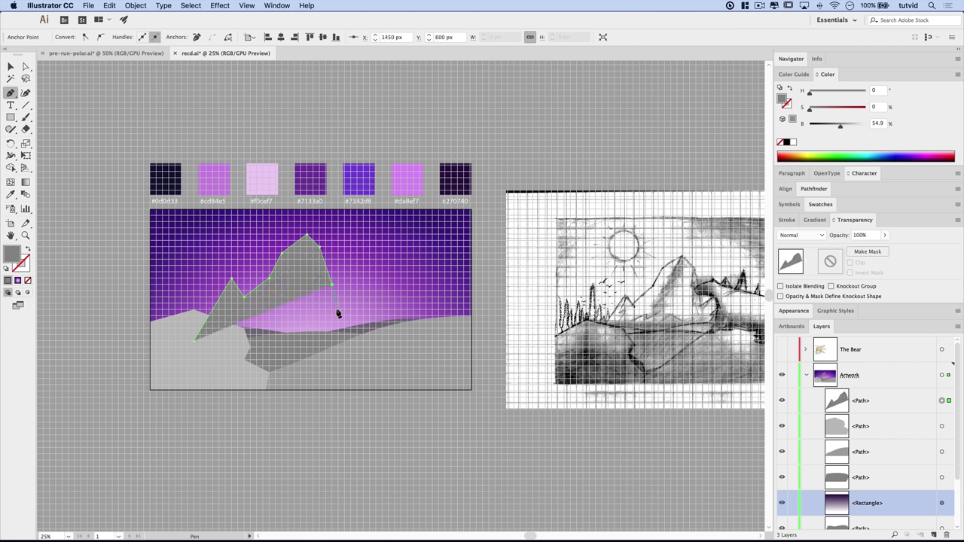
{"action": "key", "text": "ctrl+z"}
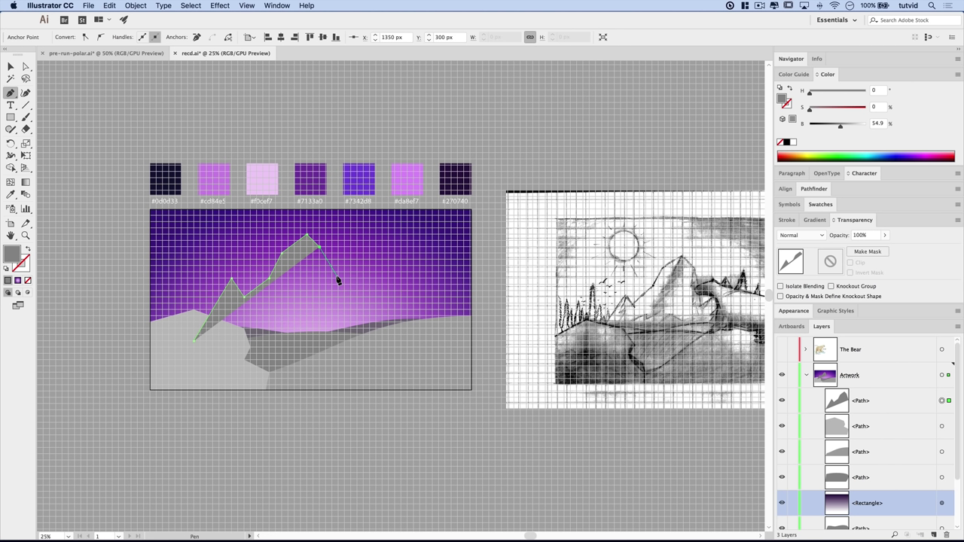
{"action": "left_click", "coordinate": [338, 278]}
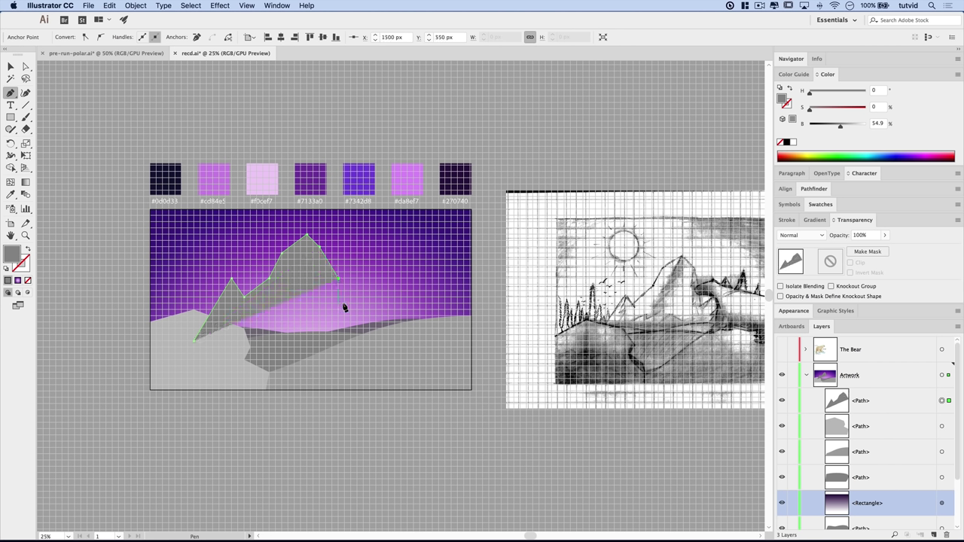
{"action": "left_click", "coordinate": [345, 303]}
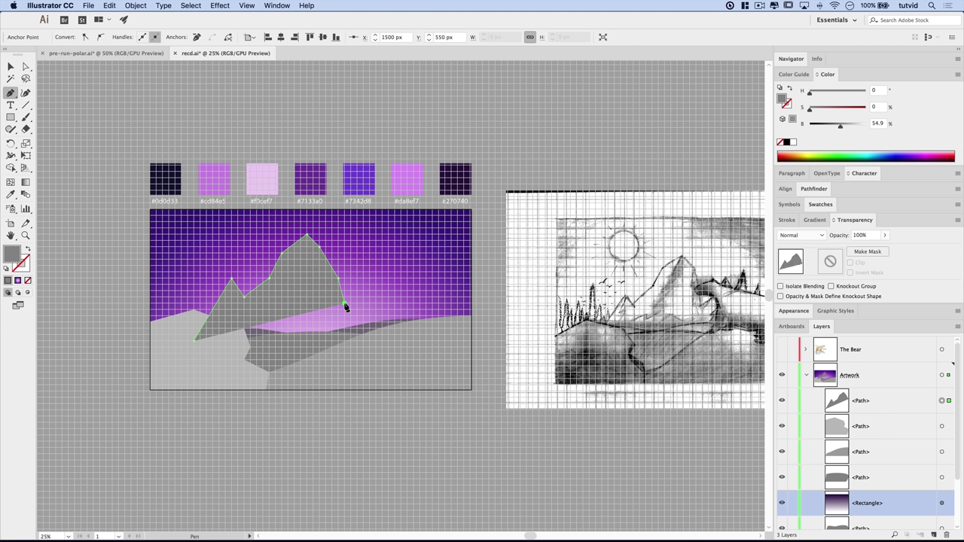
- Add a second mountain peak at 1800, 400 px with a small shoulder at 1950, 550 px, sloping down to the hills
{"action": "left_click", "coordinate": [375, 261]}
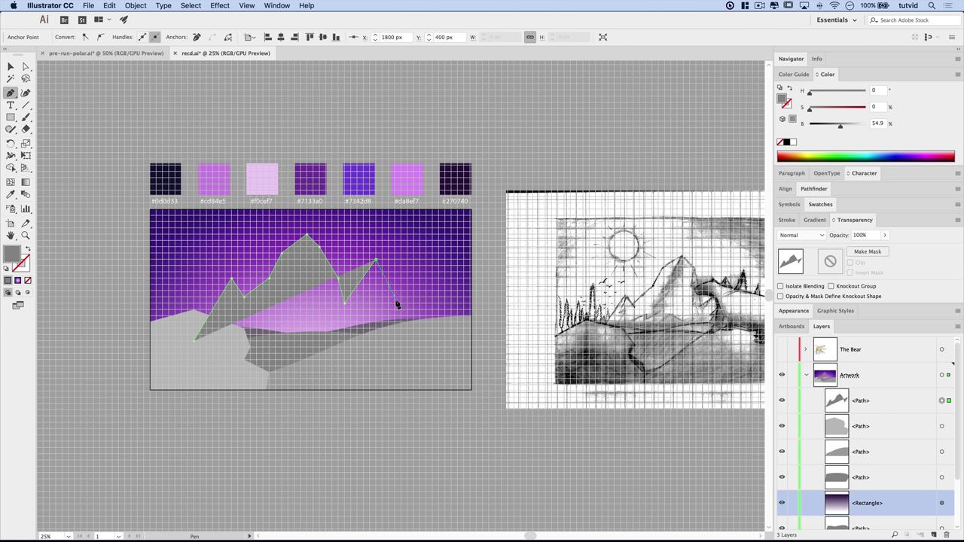
{"action": "left_click", "coordinate": [389, 285]}
{"action": "left_click", "coordinate": [394, 279]}
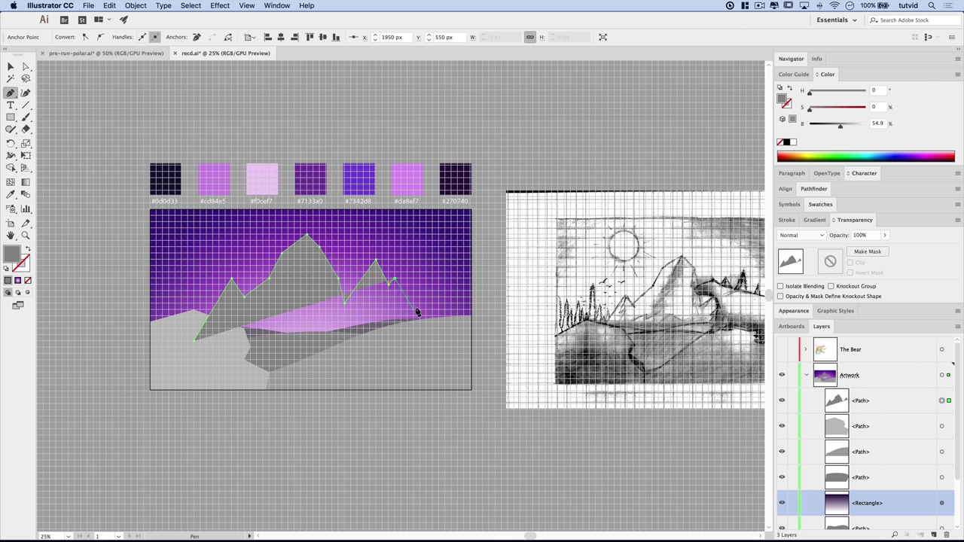
{"action": "left_click", "coordinate": [414, 309]}
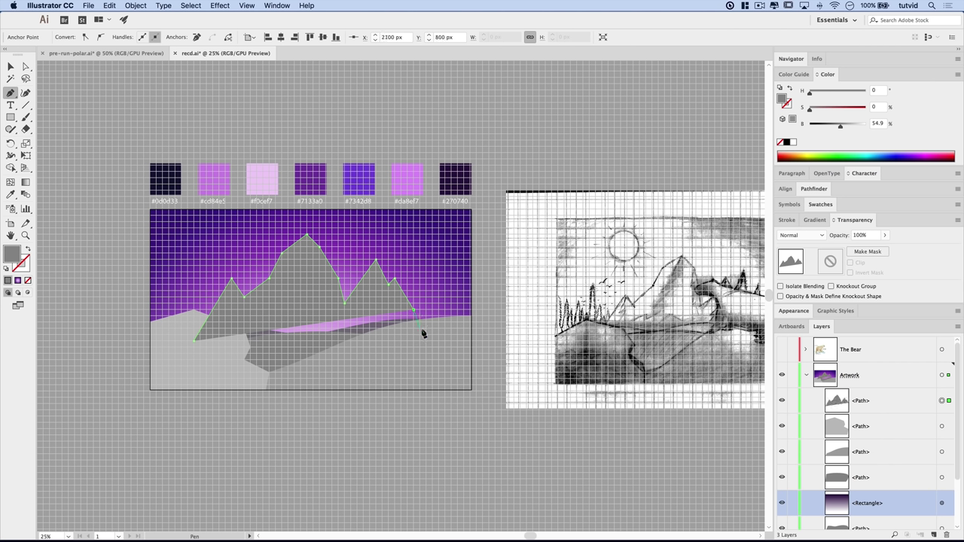
- Close the mountain shape through 2150, 1150 px and along a flat base to 500, 1350 px, back to its starting point
{"action": "left_click", "coordinate": [420, 328]}
{"action": "left_click", "coordinate": [420, 354]}
{"action": "left_click", "coordinate": [389, 378]}
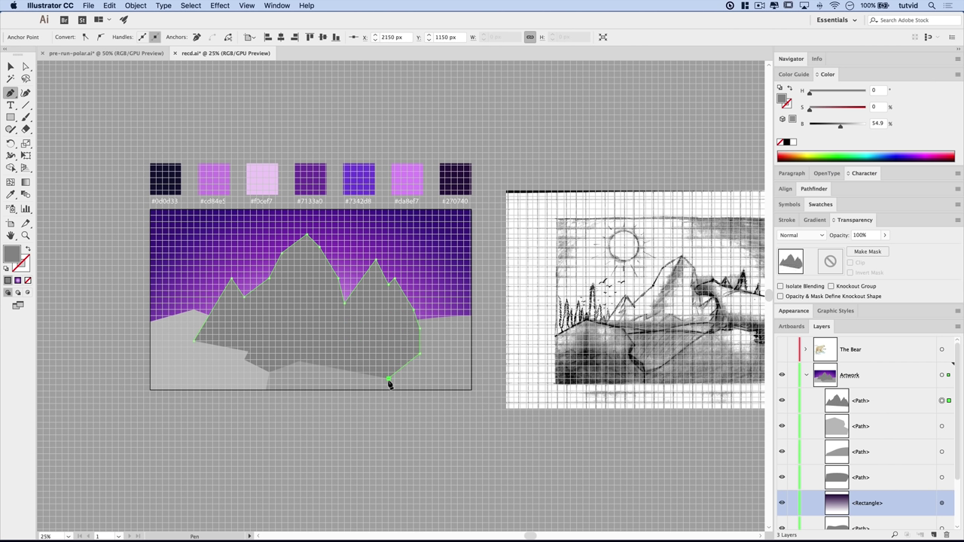
{"action": "left_click", "coordinate": [319, 379]}
{"action": "left_click", "coordinate": [213, 379]}
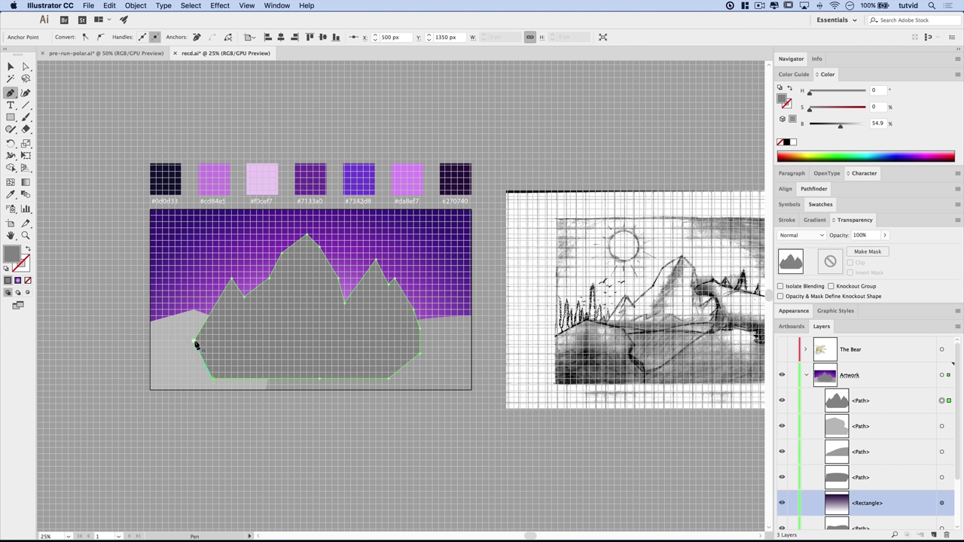
{"action": "left_click", "coordinate": [195, 344]}
- Send the mountain range backward behind all the hills and the dark gradient rectangle
{"action": "key", "text": "v"}
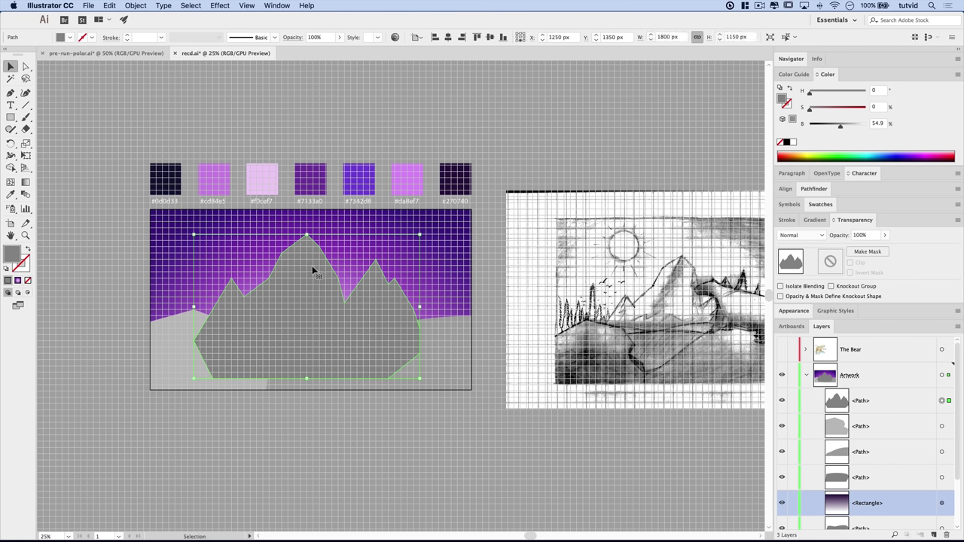
{"action": "key", "text": "a"}
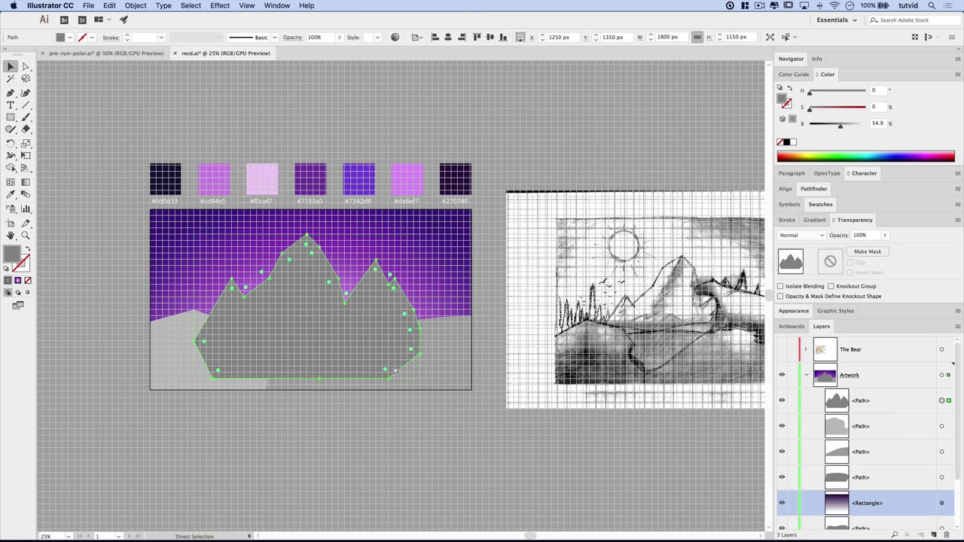
{"action": "key", "text": "ctrl+bracketleft"}
{"action": "key", "text": "ctrl+bracketleft"}
{"action": "key", "text": "ctrl+bracketleft"}
{"action": "key", "text": "ctrl+bracketleft"}
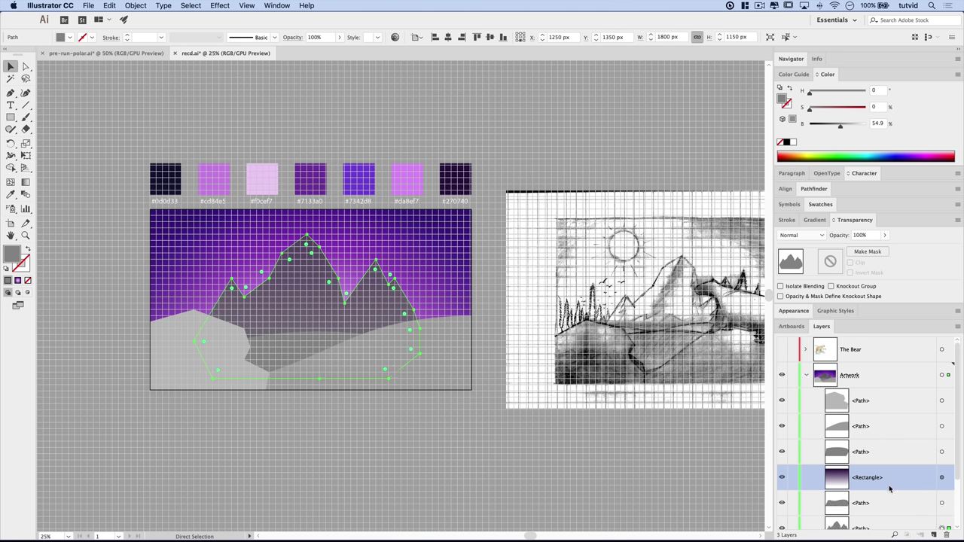
- Hide the grid and move the rear hill and mountain range paths above the dark gradient rectangle in the layer order
{"action": "key", "text": "v"}
{"action": "key", "text": "super+equal"}
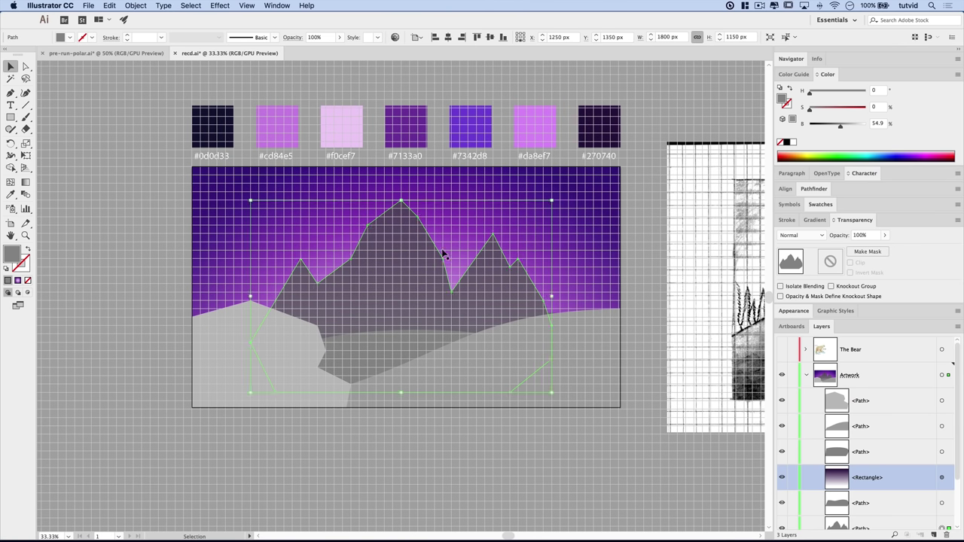
{"action": "scroll", "coordinate": [884, 495], "scroll_direction": "down", "scroll_amount": 3}
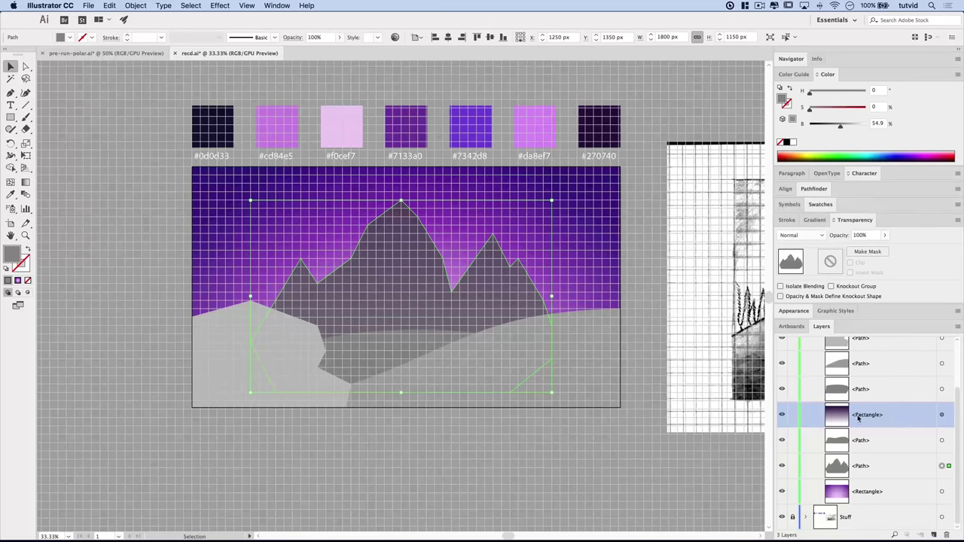
{"action": "key", "text": "super+apostrophe"}
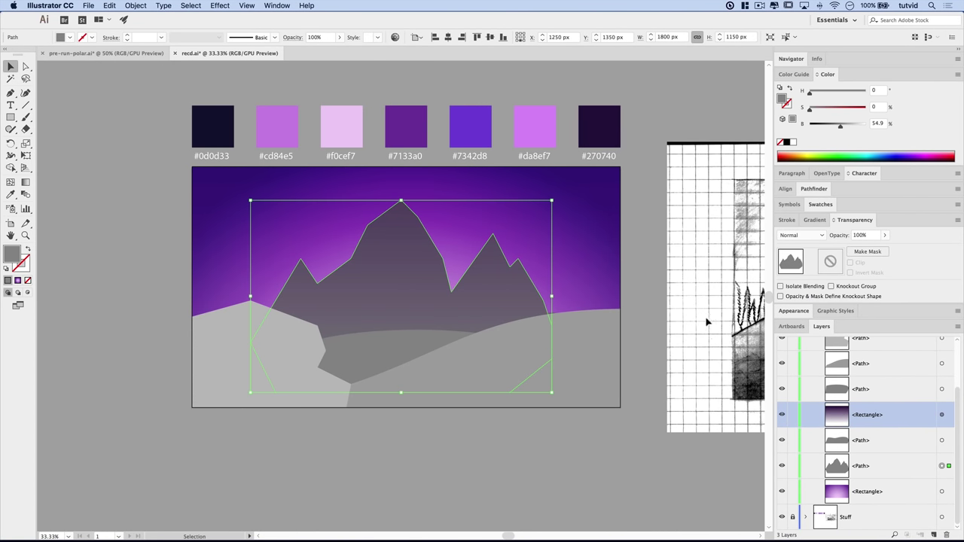
{"action": "left_click", "coordinate": [877, 450]}
{"action": "left_click", "coordinate": [896, 464], "text": "shift"}
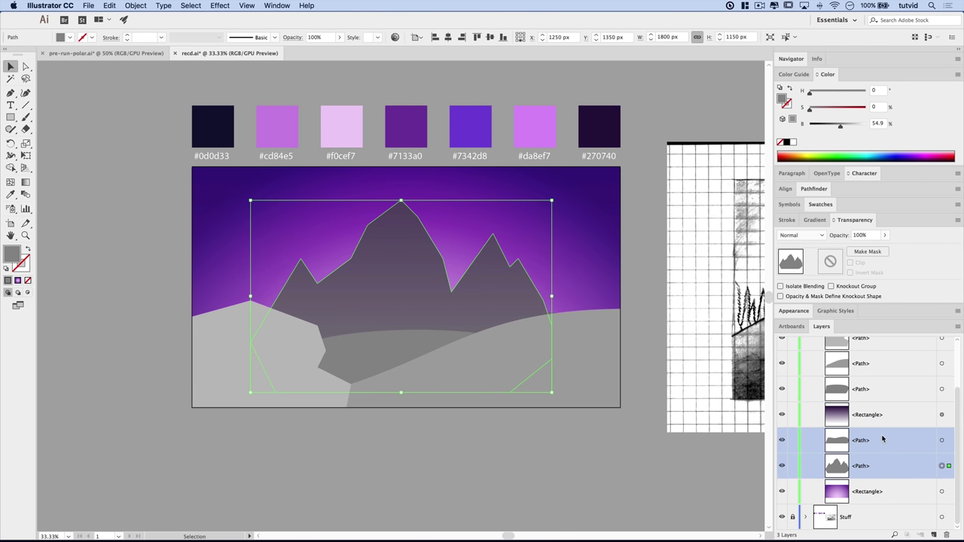
{"action": "left_click_drag", "start_coordinate": [883, 440], "coordinate": [885, 409]}
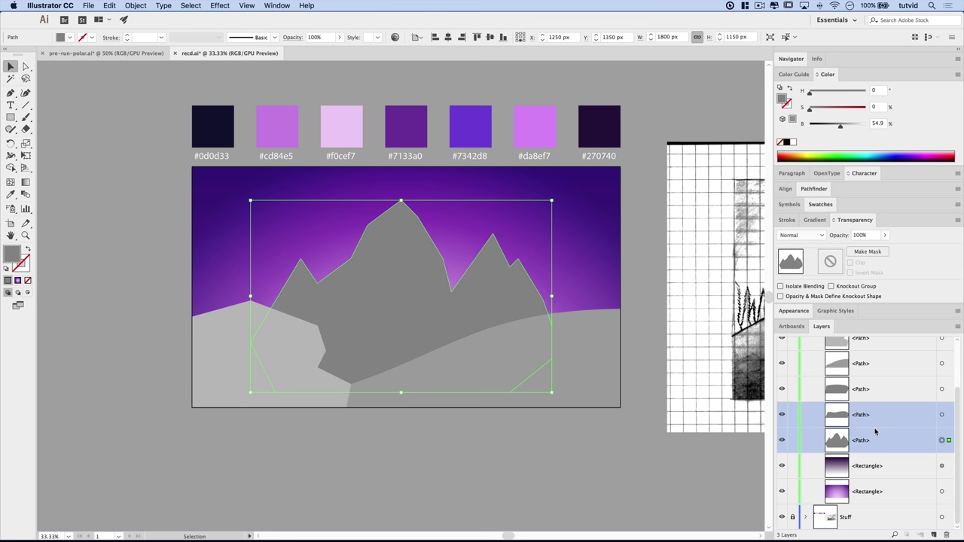
- Set the fill brightness of the rear hill directly in front of the mountains to 45%
{"action": "left_click", "coordinate": [876, 430]}
{"action": "left_click", "coordinate": [942, 415]}
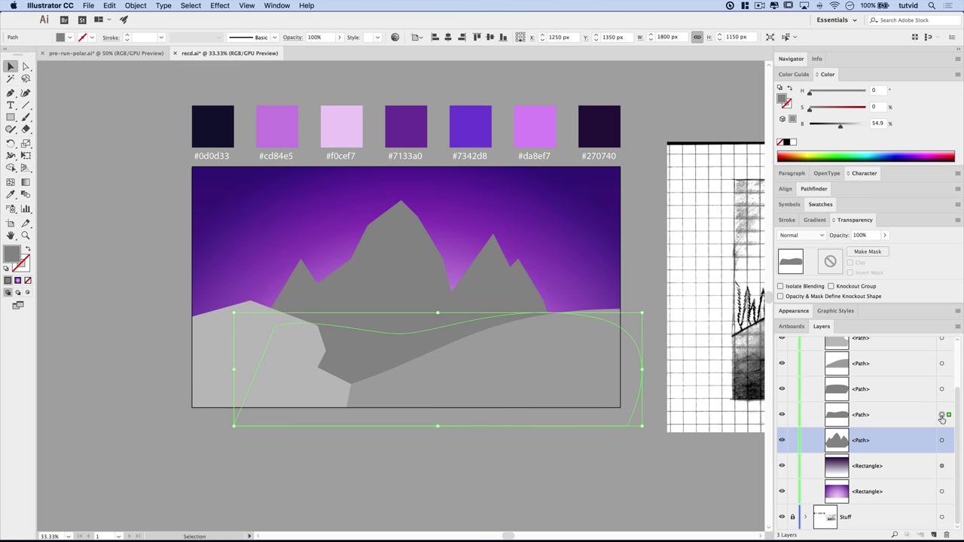
{"action": "left_click", "coordinate": [922, 417]}
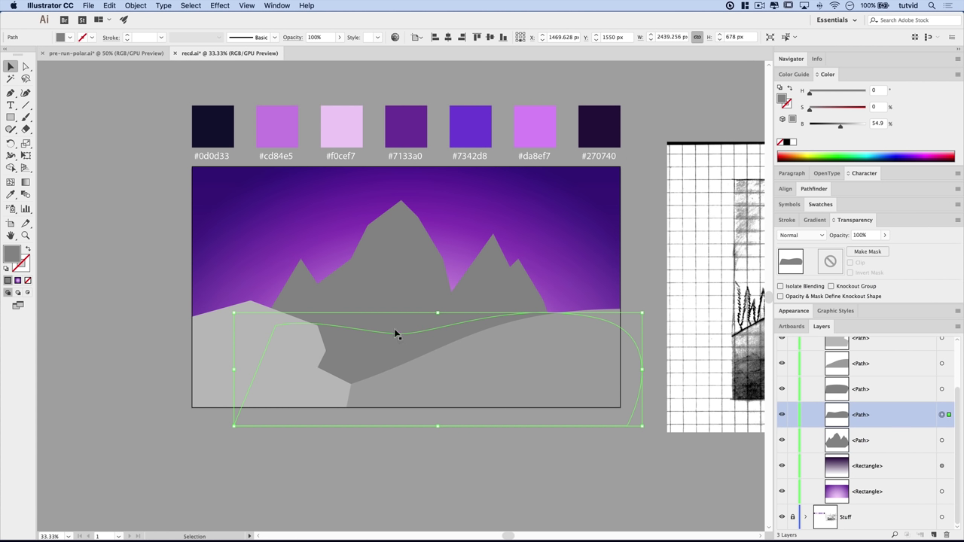
{"action": "left_click", "coordinate": [874, 124]}
{"action": "key", "text": "Tab"}
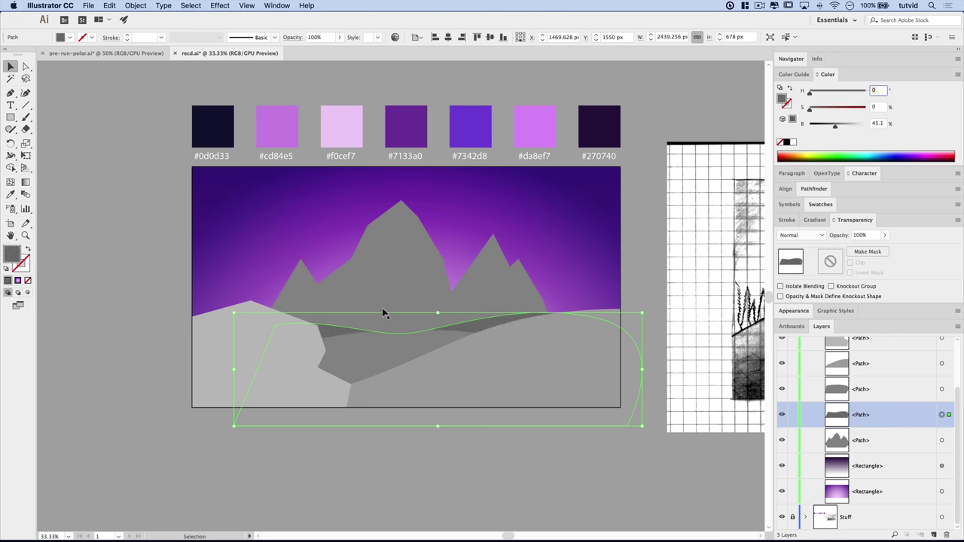
- Set the mountain range's fill brightness to 35%
{"action": "left_click", "coordinate": [941, 441]}
{"action": "left_click", "coordinate": [878, 125]}
{"action": "type", "text": "3"}
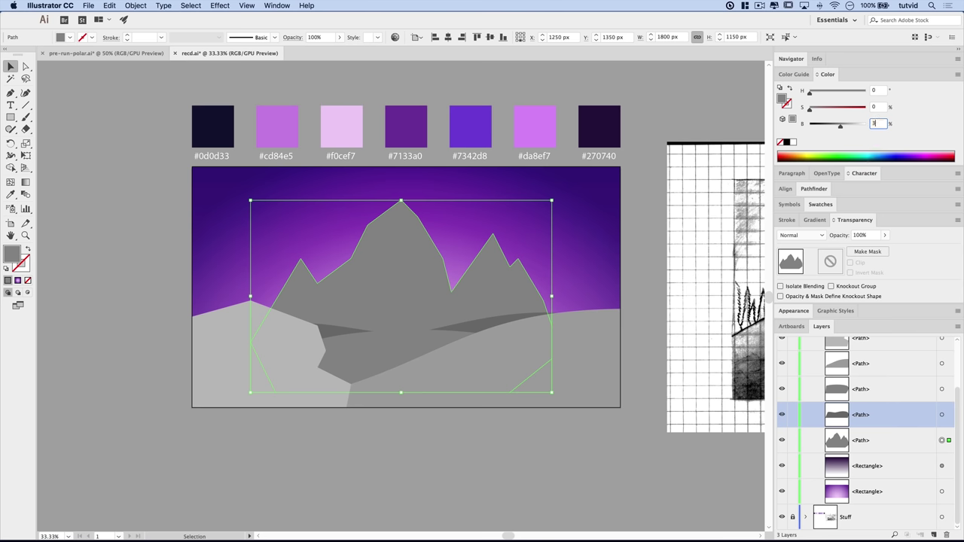
{"action": "type", "text": "5"}
{"action": "key", "text": "Return"}
{"action": "left_click", "coordinate": [429, 464]}
{"action": "left_click_drag", "start_coordinate": [417, 253], "coordinate": [408, 294]}
{"action": "left_click", "coordinate": [385, 307]}
- Lighten the mountain range's fill to 85% brightness and deselect it
{"action": "left_click", "coordinate": [876, 123]}
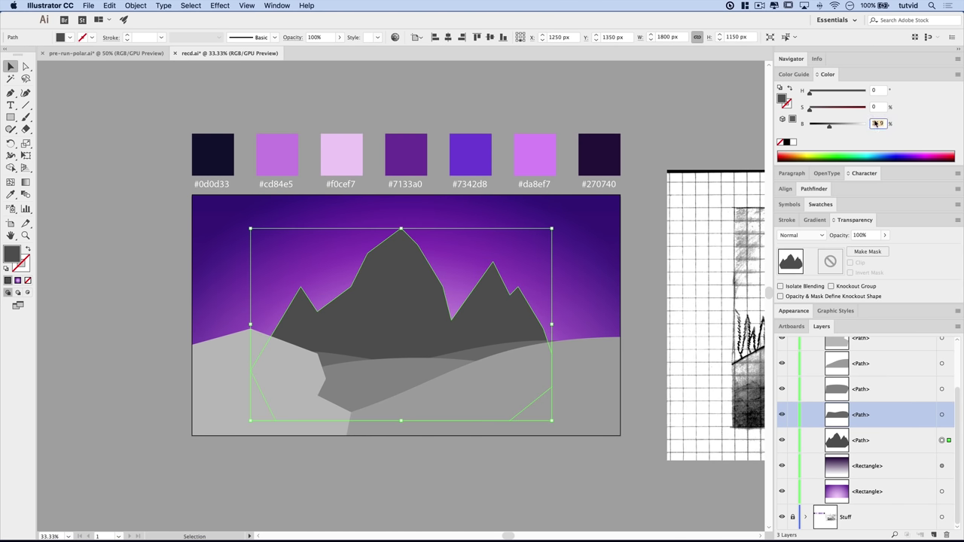
{"action": "type", "text": "85"}
{"action": "key", "text": "Return"}
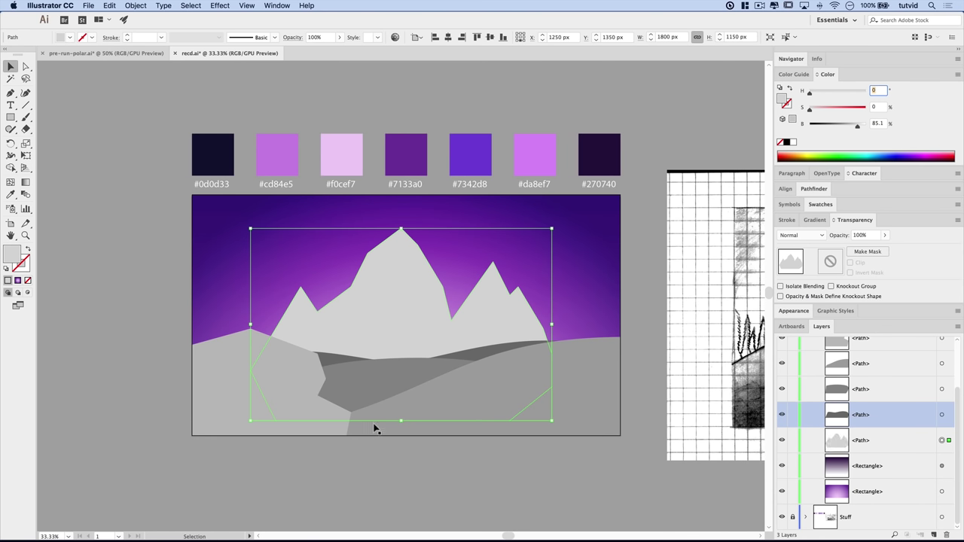
{"action": "left_click", "coordinate": [386, 484]}
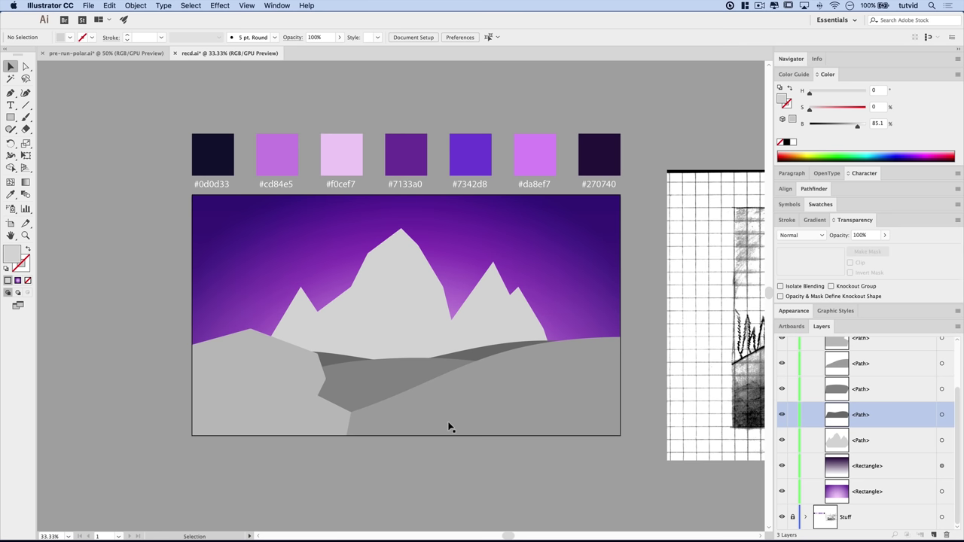
- Copy the mountain range and paste the duplicate directly in front of the original
{"action": "left_click", "coordinate": [942, 441]}
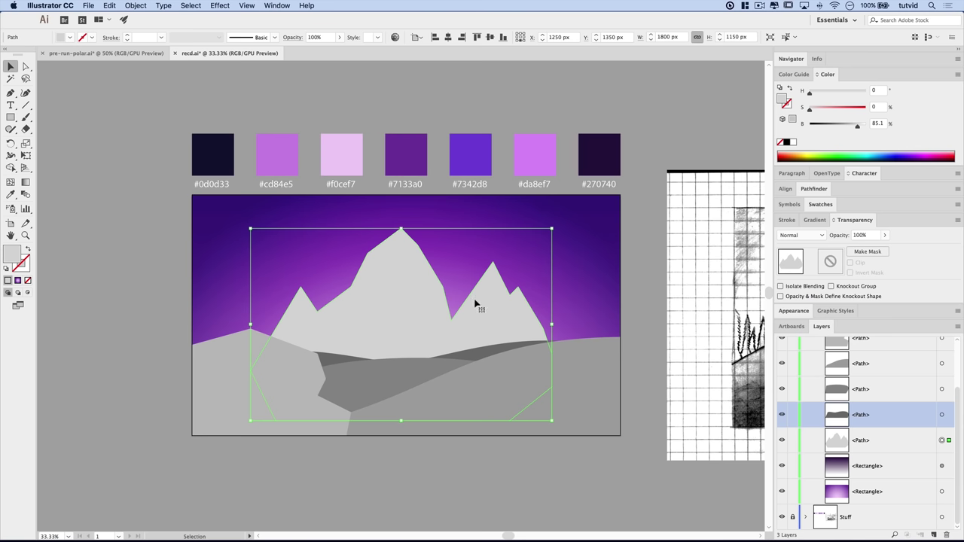
{"action": "left_click", "coordinate": [136, 5]}
{"action": "mouse_move", "coordinate": [109, 5]}
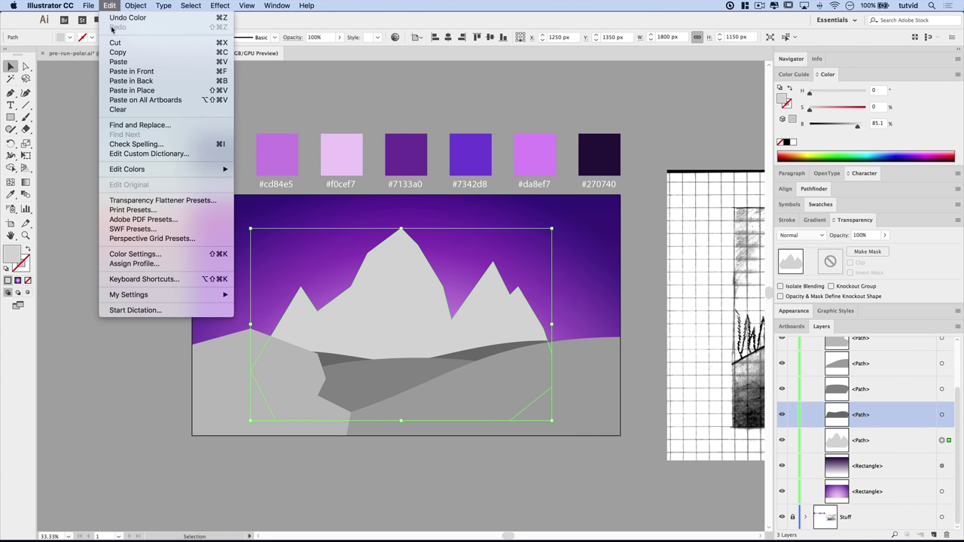
{"action": "left_click", "coordinate": [118, 52]}
{"action": "left_click", "coordinate": [110, 5]}
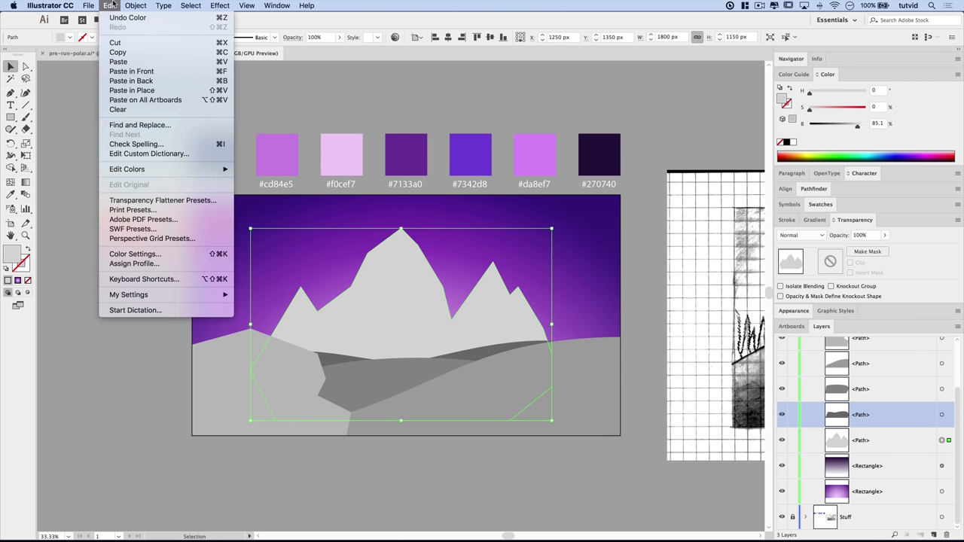
{"action": "left_click", "coordinate": [131, 70]}
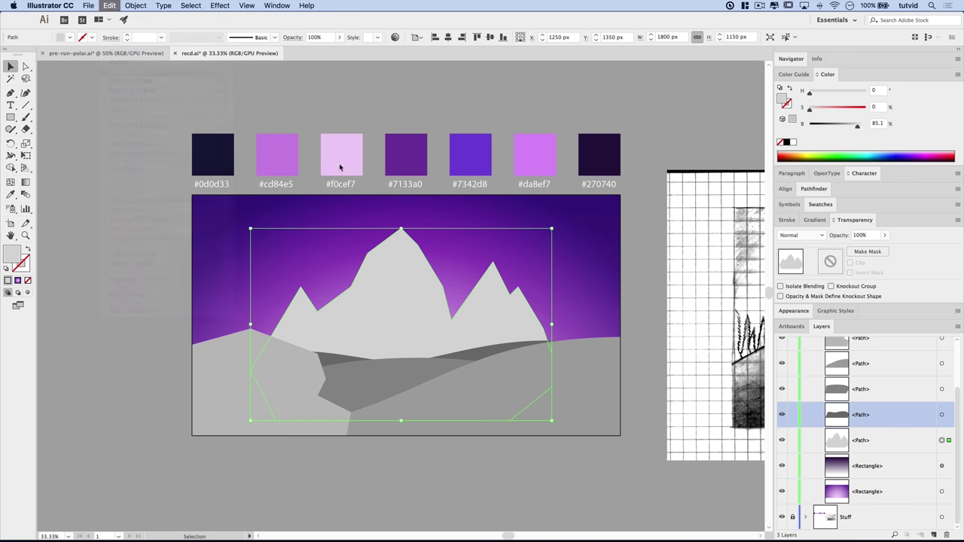
- Rename the front mountain copy Mnt Highlights and hide it
{"action": "double_click", "coordinate": [861, 440]}
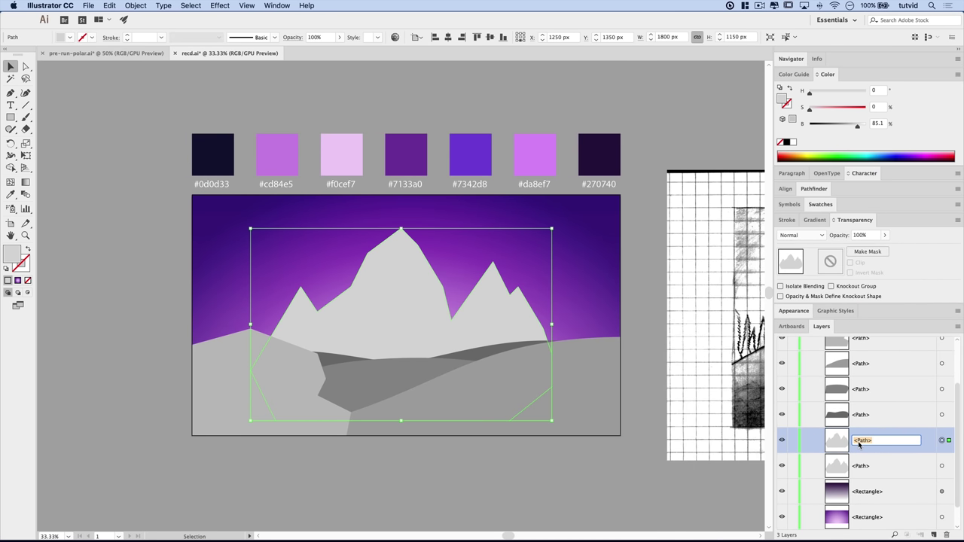
{"action": "type", "text": "Mont Highlights"}
{"action": "key", "text": "Return"}
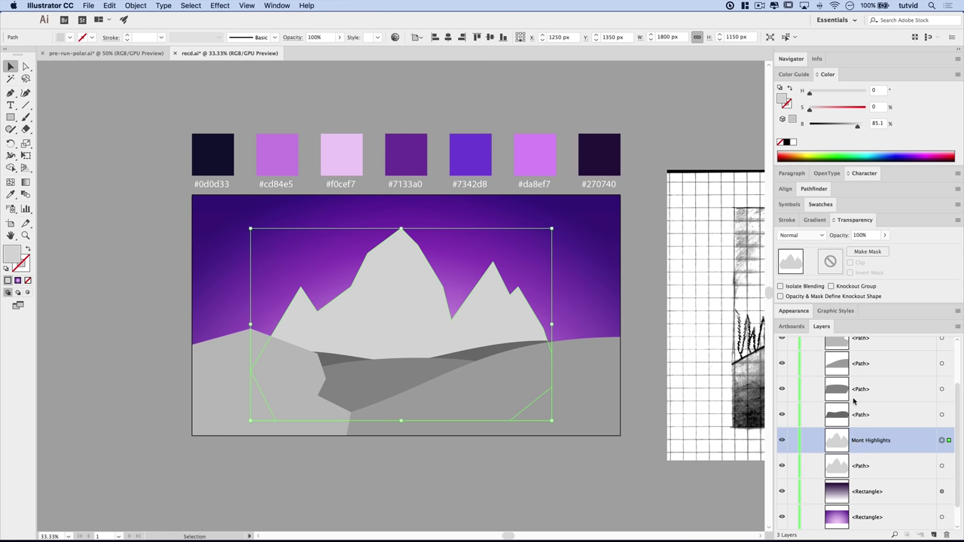
{"action": "double_click", "coordinate": [863, 441]}
{"action": "left_click", "coordinate": [863, 441]}
{"action": "key", "text": "BackSpace"}
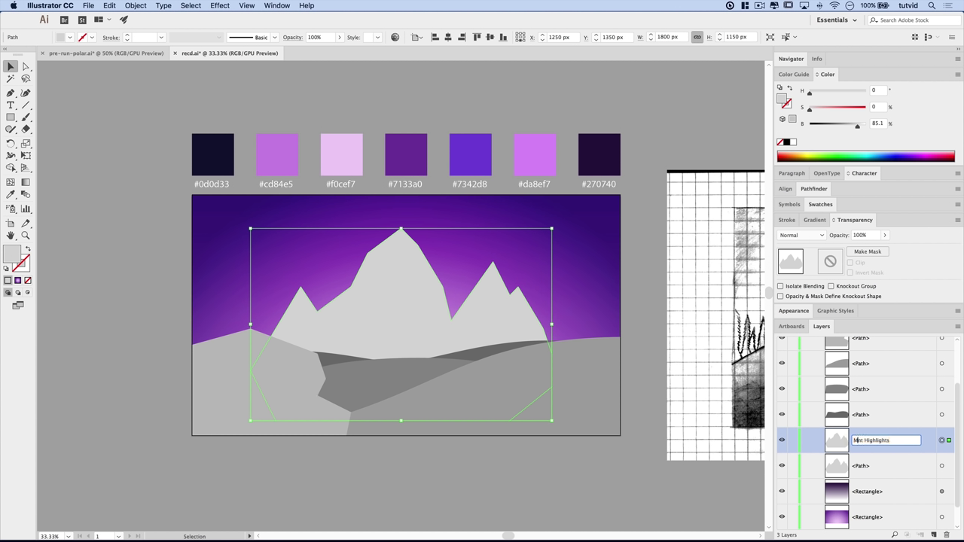
{"action": "key", "text": "Return"}
{"action": "key", "text": "backslash"}
{"action": "left_click", "coordinate": [782, 442]}
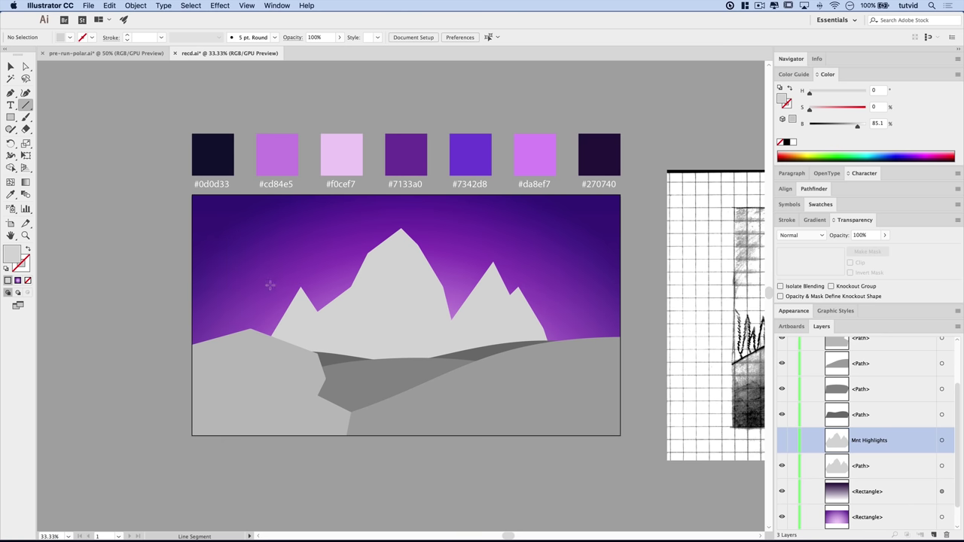
- Show the grid and draw a 150 px circle with the Ellipse tool in the sky above the leftmost peak
{"action": "key", "text": "super+apostrophe"}
{"action": "key", "text": "z"}
{"action": "left_click", "coordinate": [282, 235]}
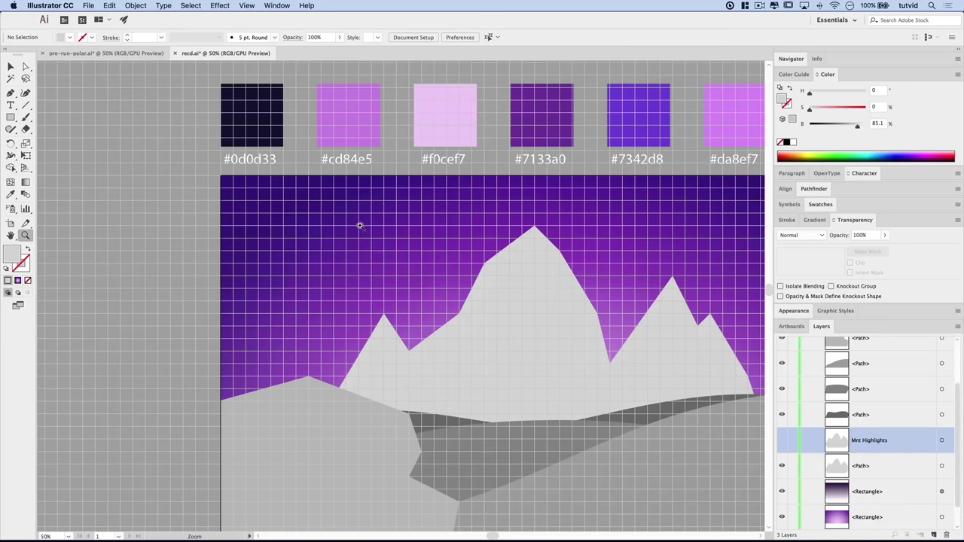
{"action": "left_click", "coordinate": [7, 119]}
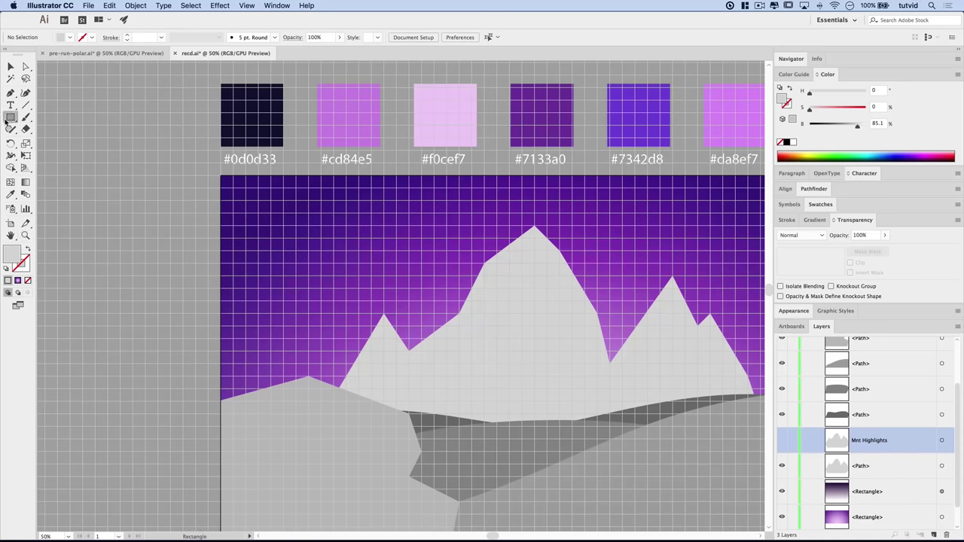
{"action": "left_click_drag", "start_coordinate": [6, 120], "coordinate": [65, 142]}
{"action": "left_click_drag", "start_coordinate": [308, 200], "coordinate": [347, 240]}
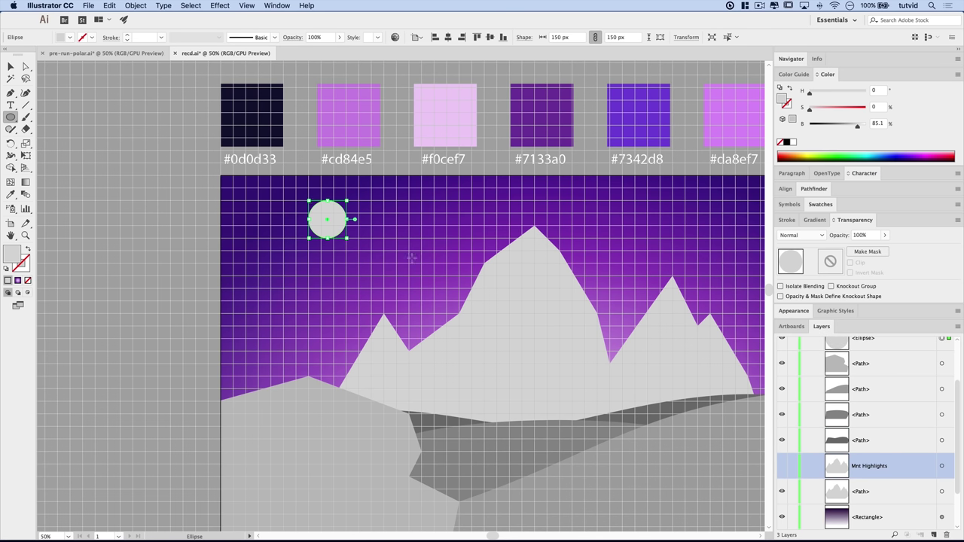
{"action": "left_click_drag", "start_coordinate": [413, 258], "coordinate": [380, 246]}
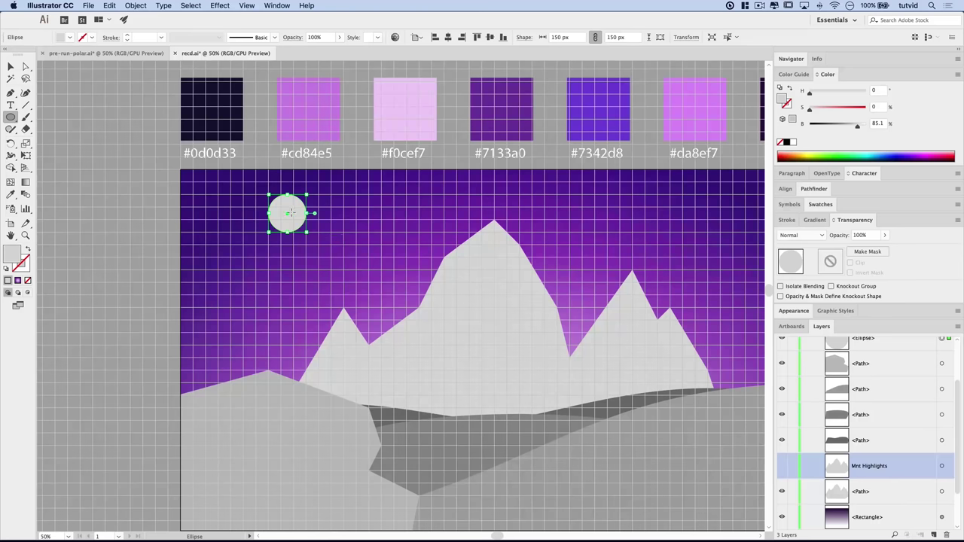
- Nudge the circle down one grid increment to 425, 300 px and hide the grid
{"action": "key", "text": "v"}
{"action": "key", "text": "Down"}
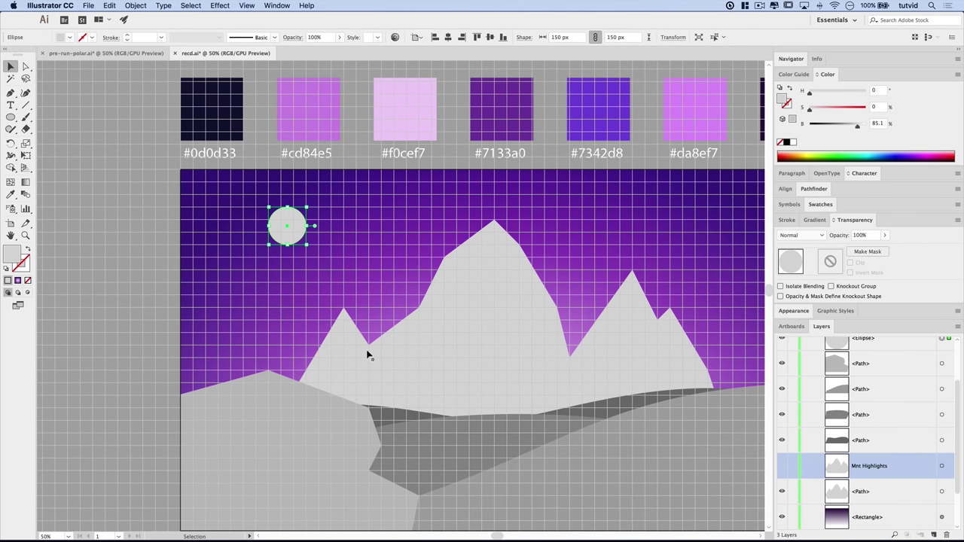
{"action": "left_click_drag", "start_coordinate": [303, 239], "coordinate": [339, 273]}
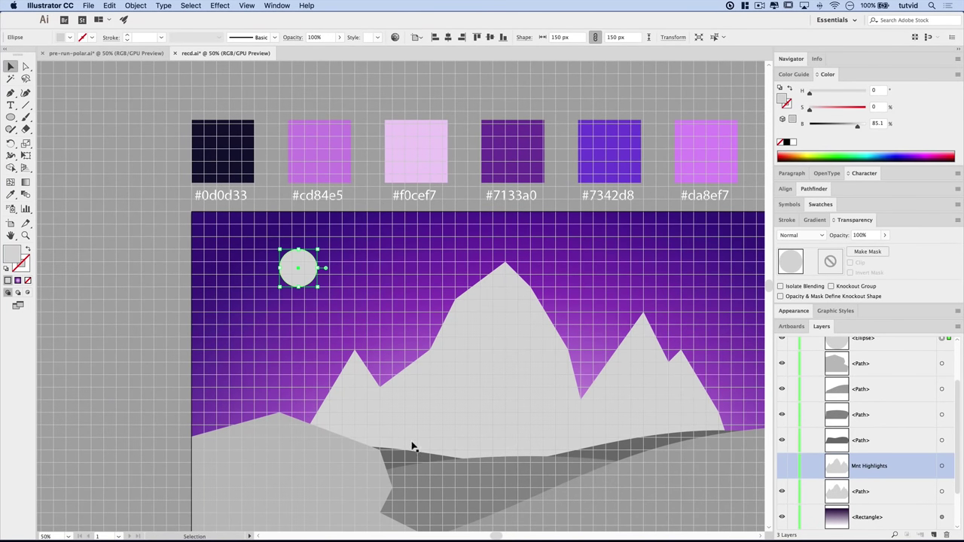
{"action": "key", "text": "super+apostrophe"}
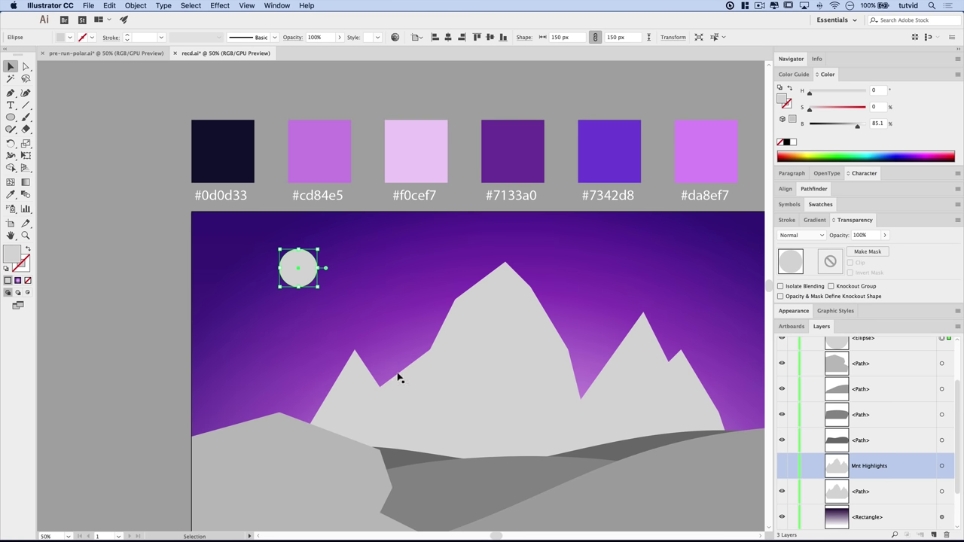
{"action": "left_click_drag", "start_coordinate": [522, 287], "coordinate": [426, 326]}
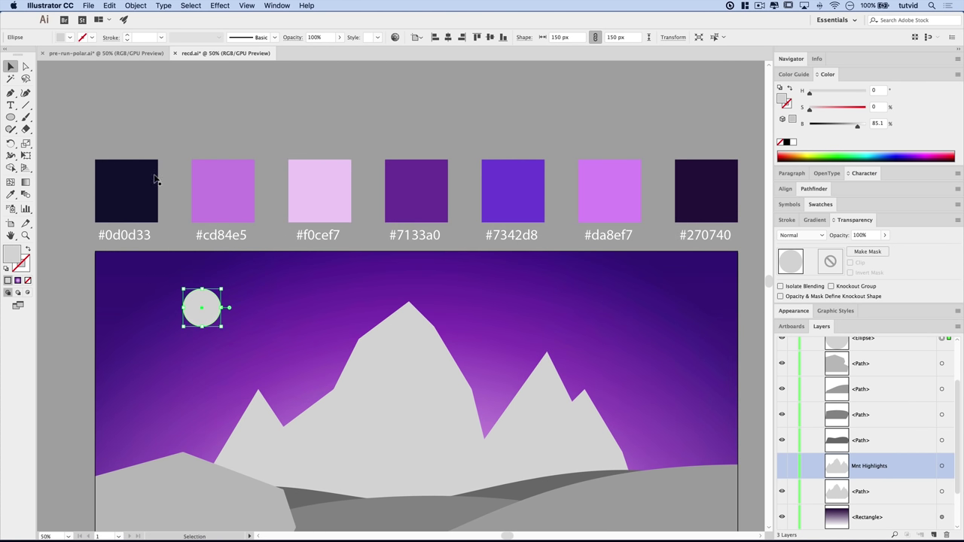
- Lock the two gradient rectangles and move the Stuff layer above the Artwork layer, keeping Artwork expanded
{"action": "left_click", "coordinate": [11, 194]}
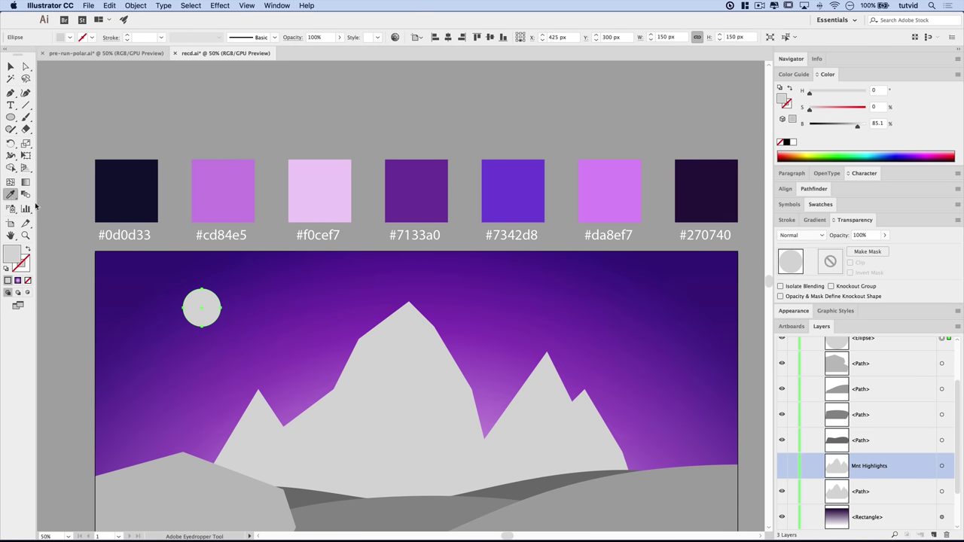
{"action": "key", "text": "period"}
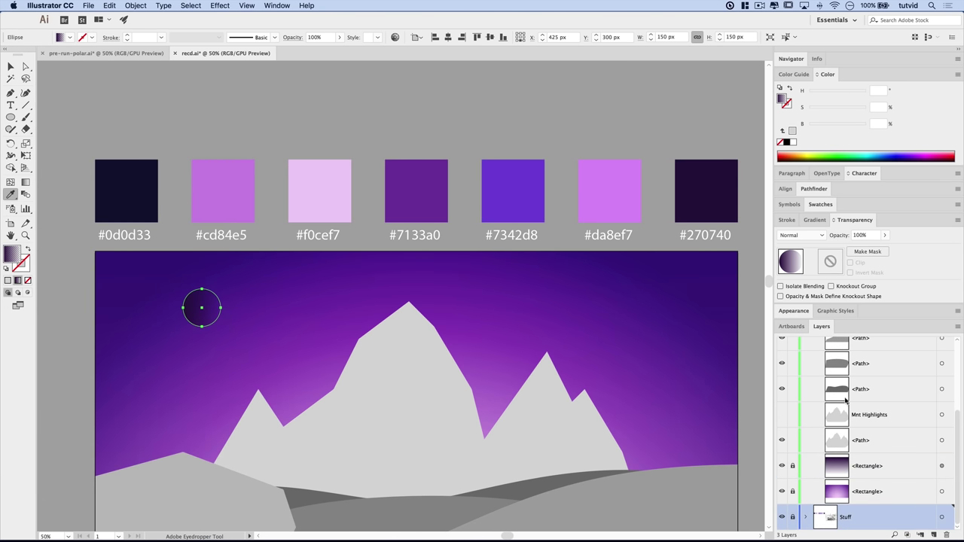
{"action": "scroll", "coordinate": [857, 411], "scroll_direction": "up", "scroll_amount": 3}
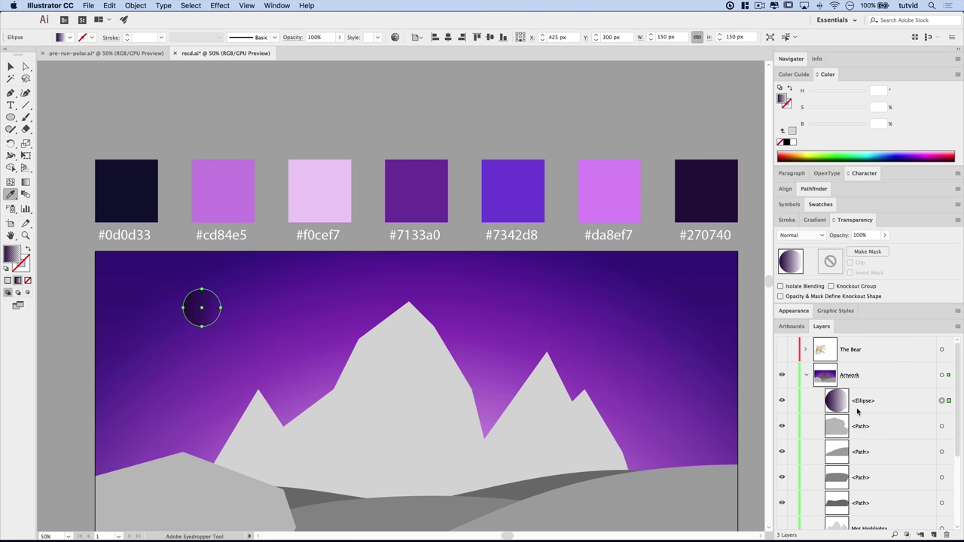
{"action": "left_click_drag", "start_coordinate": [847, 401], "coordinate": [851, 367]}
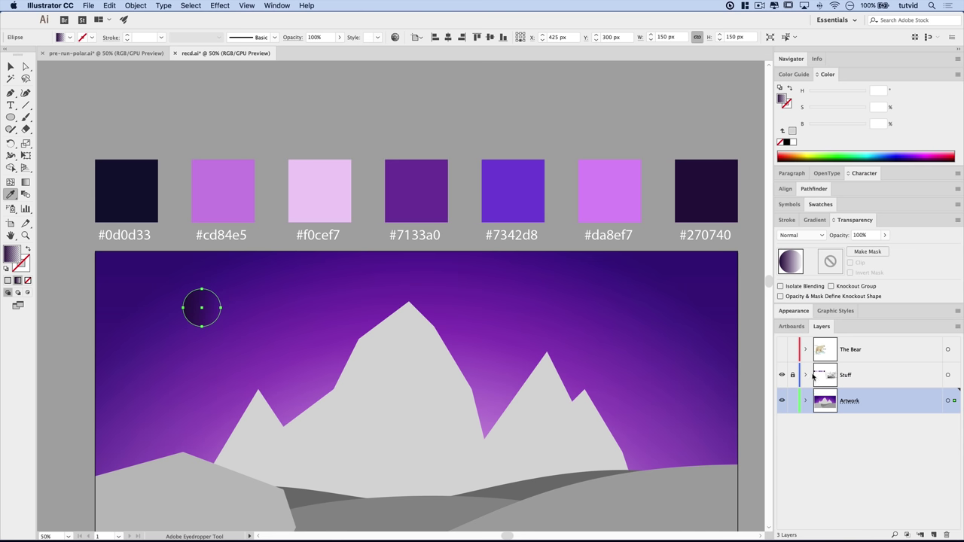
{"action": "left_click", "coordinate": [806, 401]}
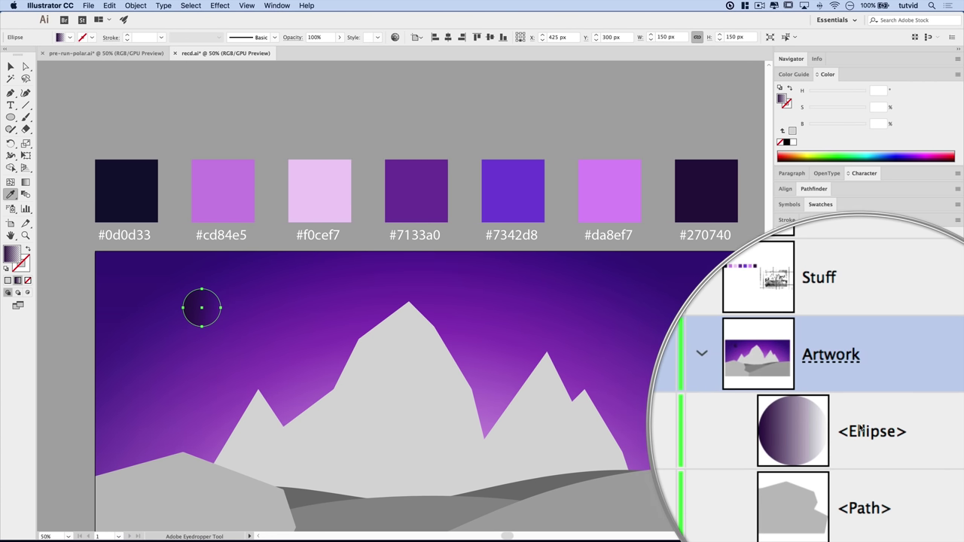
- Fill the sky circle with the pale pink #f0cef7 sampled from the color palette using the Eyedropper
{"action": "left_click", "coordinate": [314, 179]}
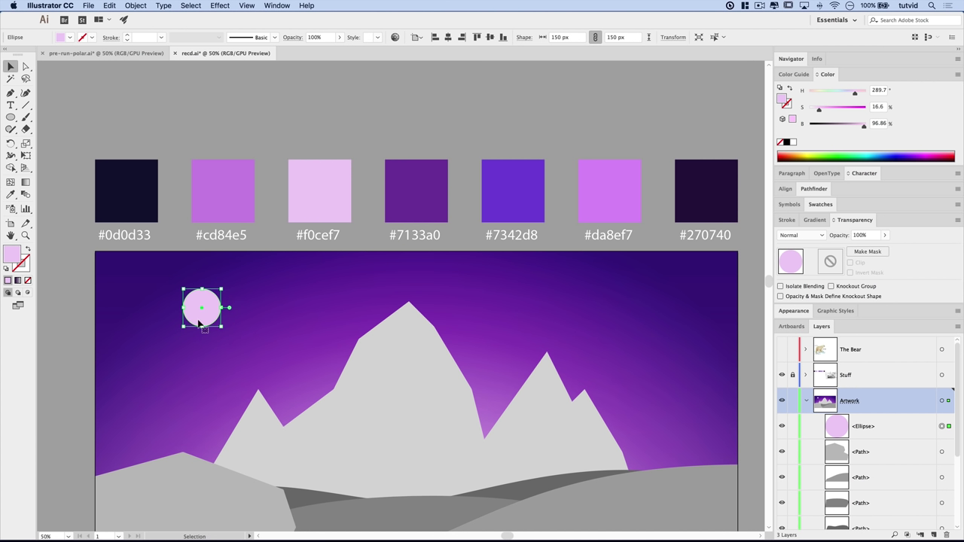
{"action": "key", "text": "v"}
{"action": "left_click", "coordinate": [276, 244]}
{"action": "left_click_drag", "start_coordinate": [228, 304], "coordinate": [279, 301]}
{"action": "left_click", "coordinate": [253, 305]}
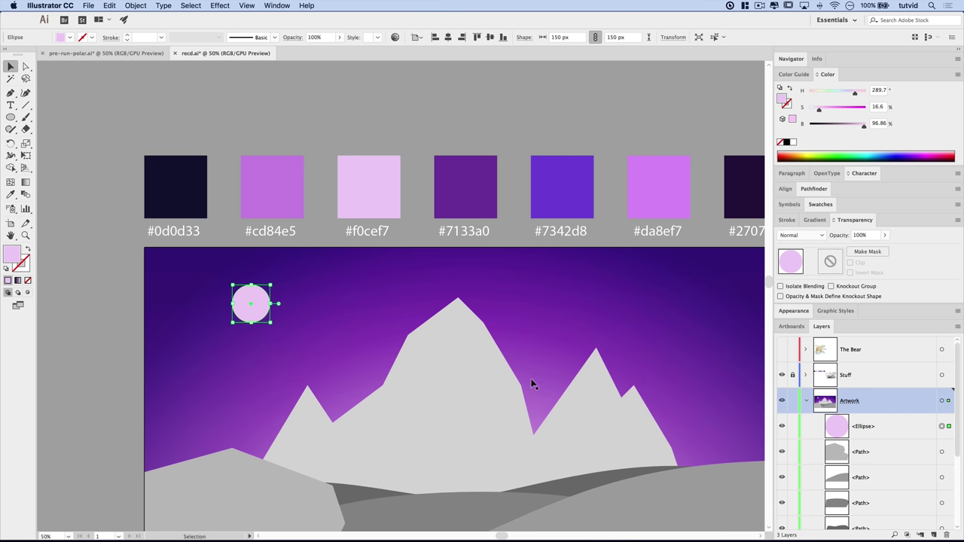
- Paste a copy of the pale pink sky circle directly in front and set it to Screen blending at 65% opacity
{"action": "left_click", "coordinate": [110, 5]}
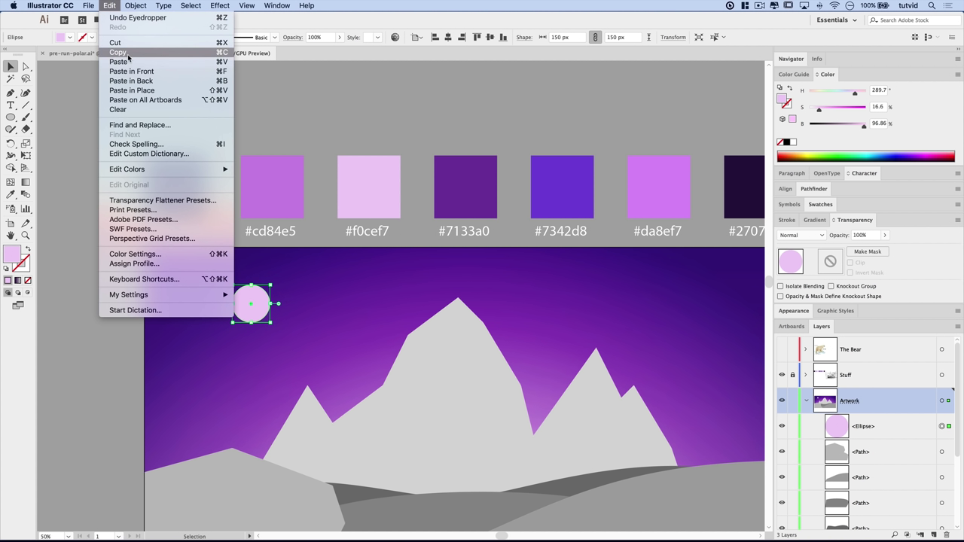
{"action": "left_click", "coordinate": [111, 6]}
{"action": "left_click", "coordinate": [113, 7]}
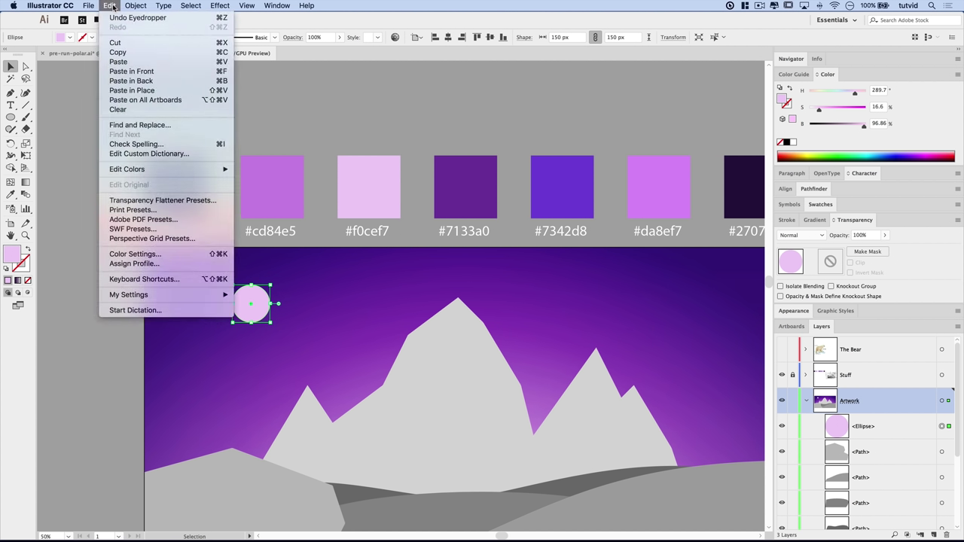
{"action": "left_click", "coordinate": [128, 71]}
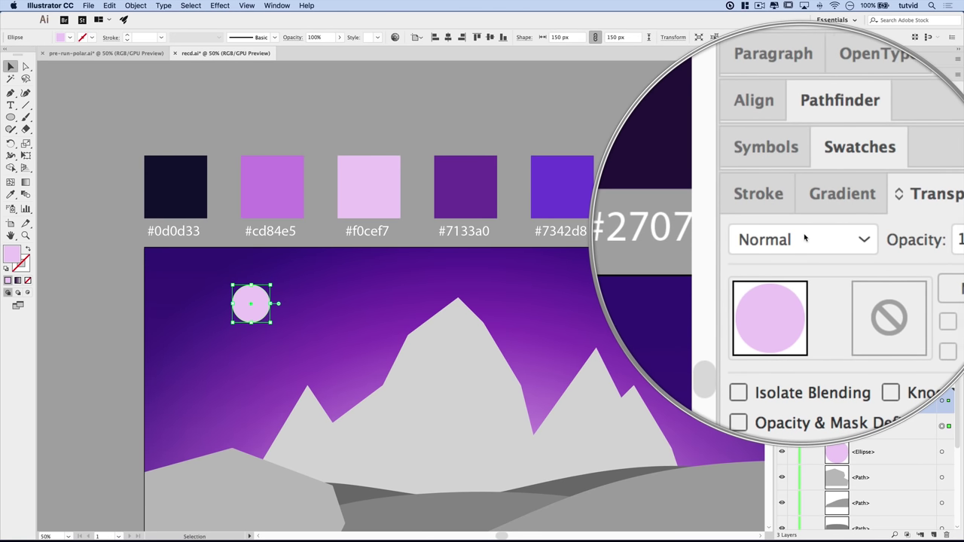
{"action": "left_click", "coordinate": [800, 235]}
{"action": "left_click", "coordinate": [800, 309]}
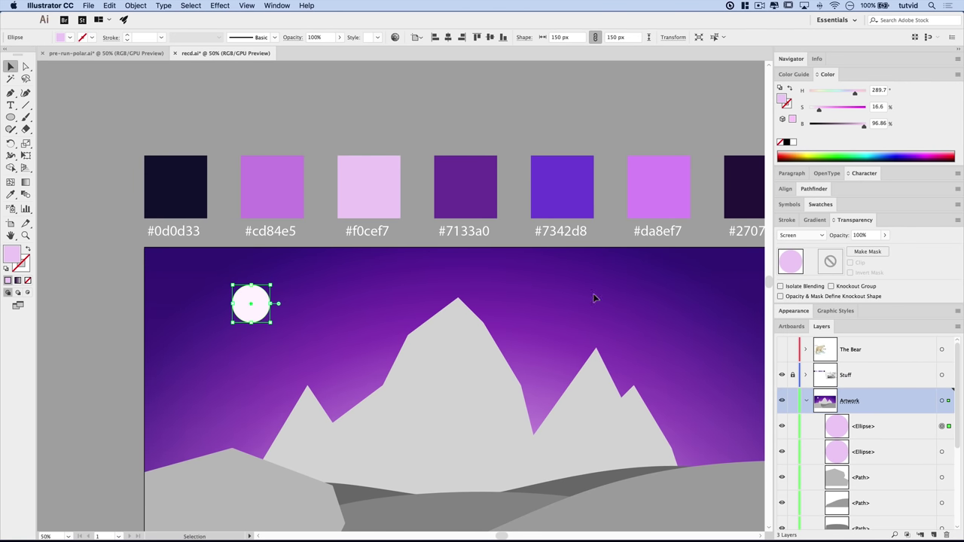
{"action": "left_click", "coordinate": [860, 235]}
{"action": "type", "text": "65"}
{"action": "key", "text": "Return"}
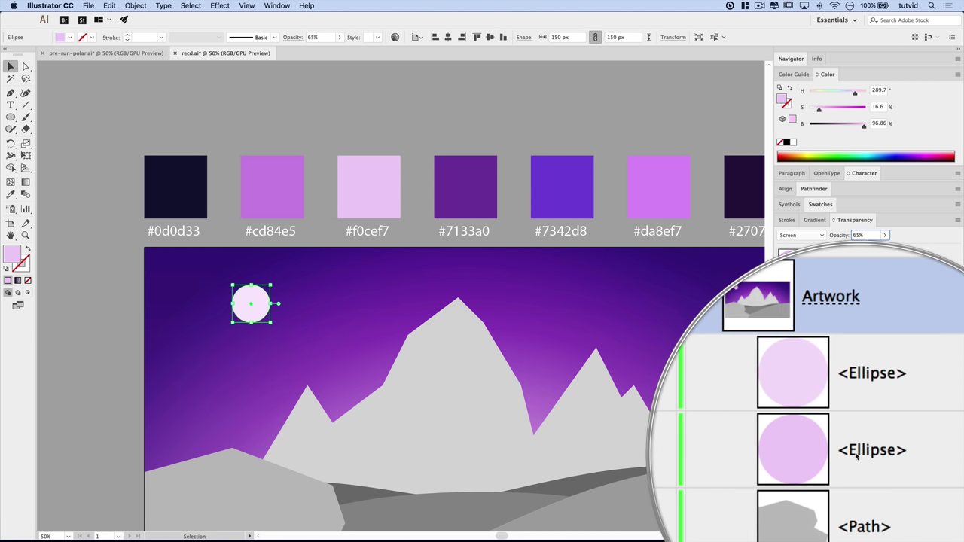
- Offset the path of the lower, original circle by 10 px with Miter joins and a miter limit of 4
{"action": "left_click", "coordinate": [941, 451]}
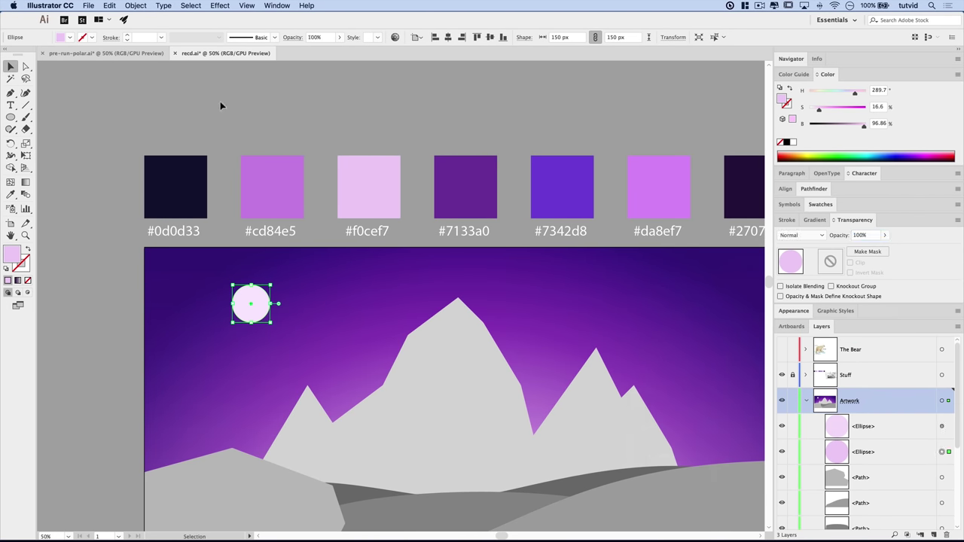
{"action": "left_click", "coordinate": [140, 5]}
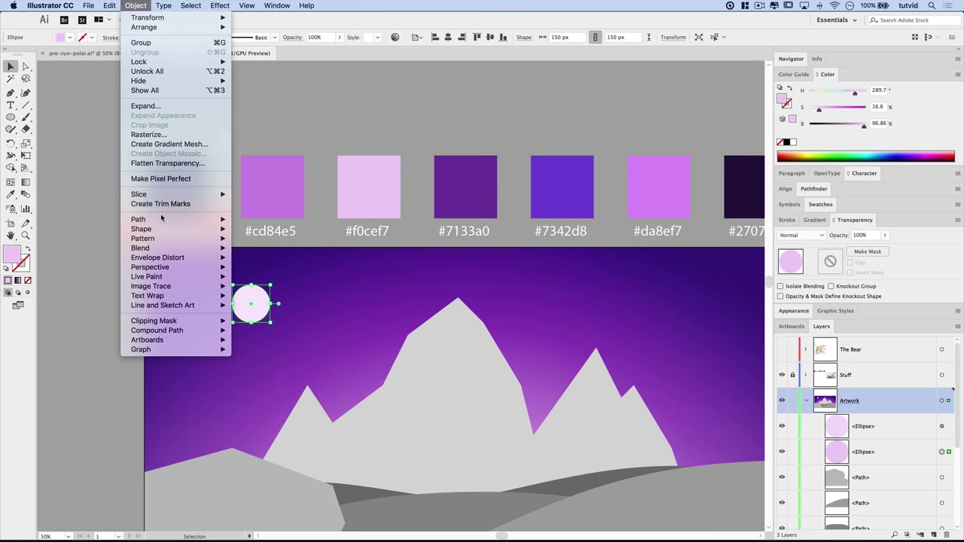
{"action": "mouse_move", "coordinate": [161, 218]}
{"action": "left_click", "coordinate": [264, 259]}
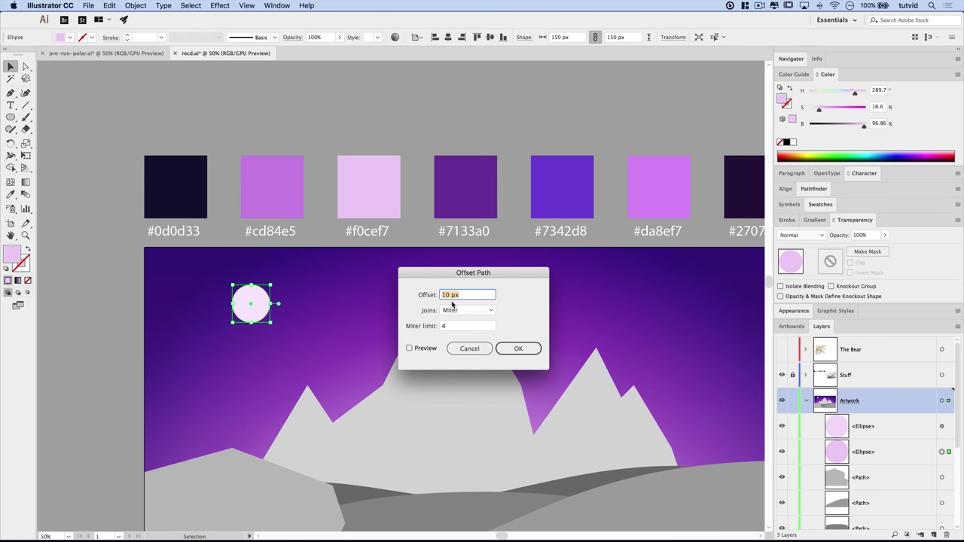
{"action": "left_click", "coordinate": [409, 349]}
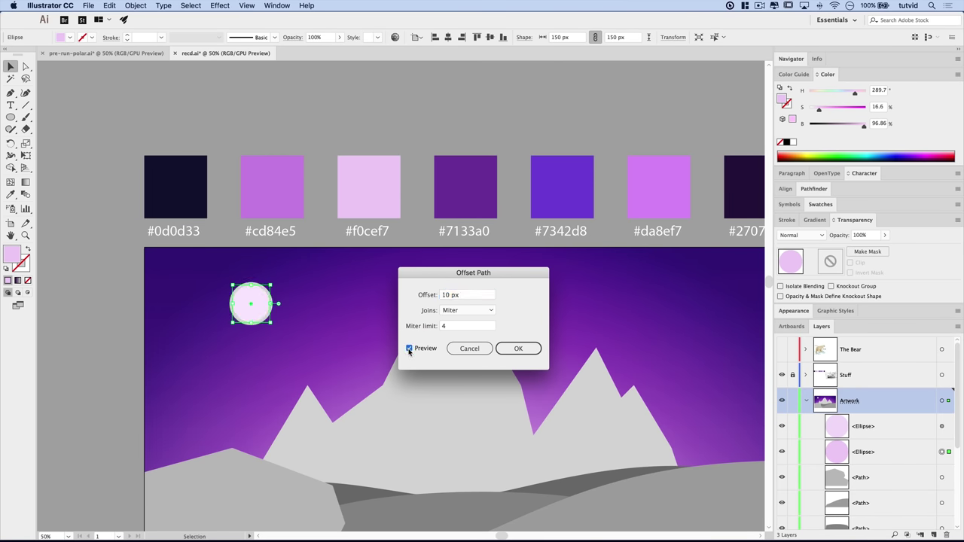
{"action": "left_click", "coordinate": [521, 350]}
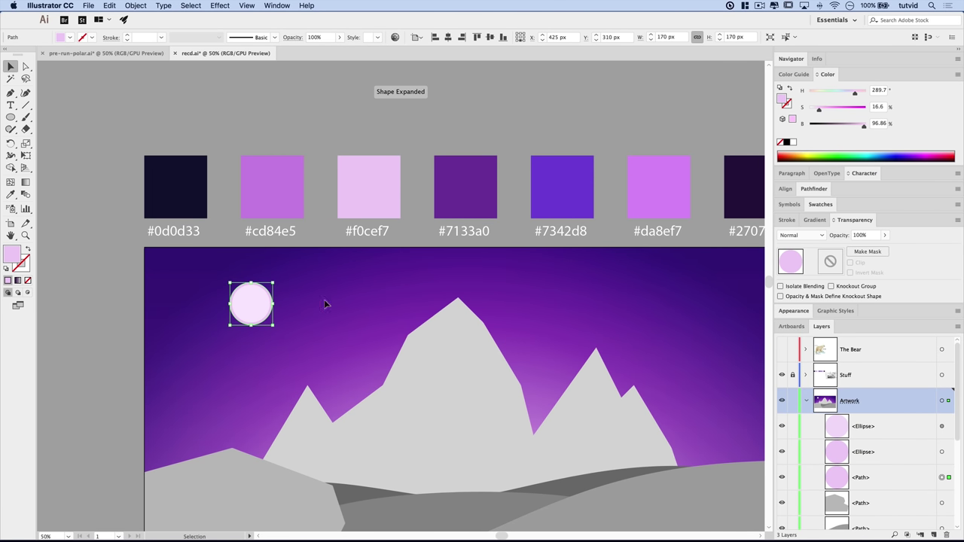
- Check the offset circle by toggling its visibility, and set its opacity to 25%
{"action": "scroll", "coordinate": [866, 414], "scroll_direction": "down", "scroll_amount": 2}
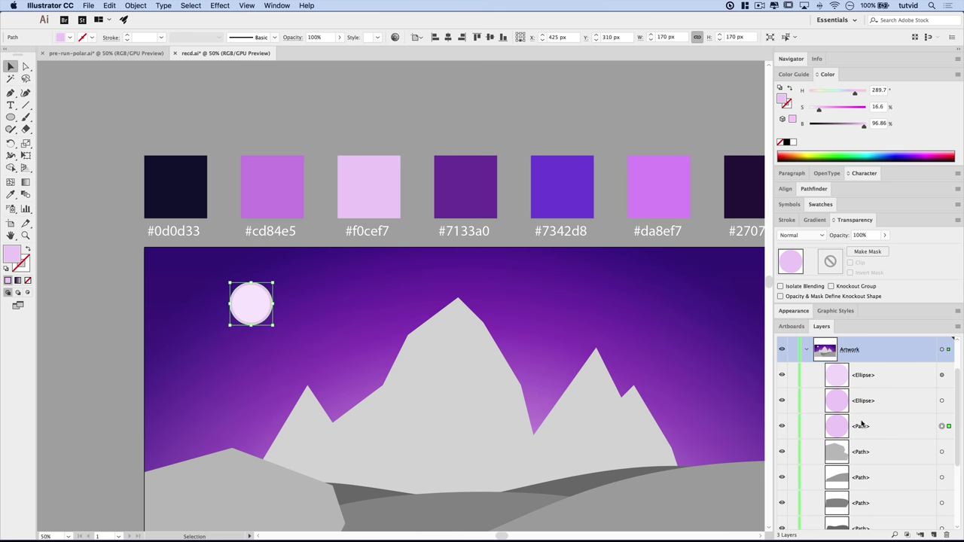
{"action": "left_click", "coordinate": [784, 427]}
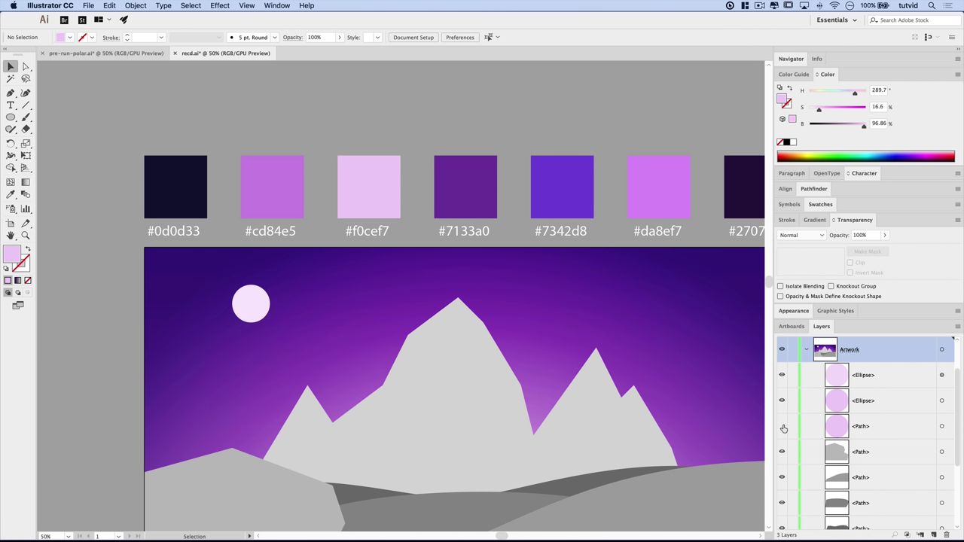
{"action": "left_click", "coordinate": [783, 427]}
{"action": "left_click", "coordinate": [783, 427]}
{"action": "left_click", "coordinate": [783, 427]}
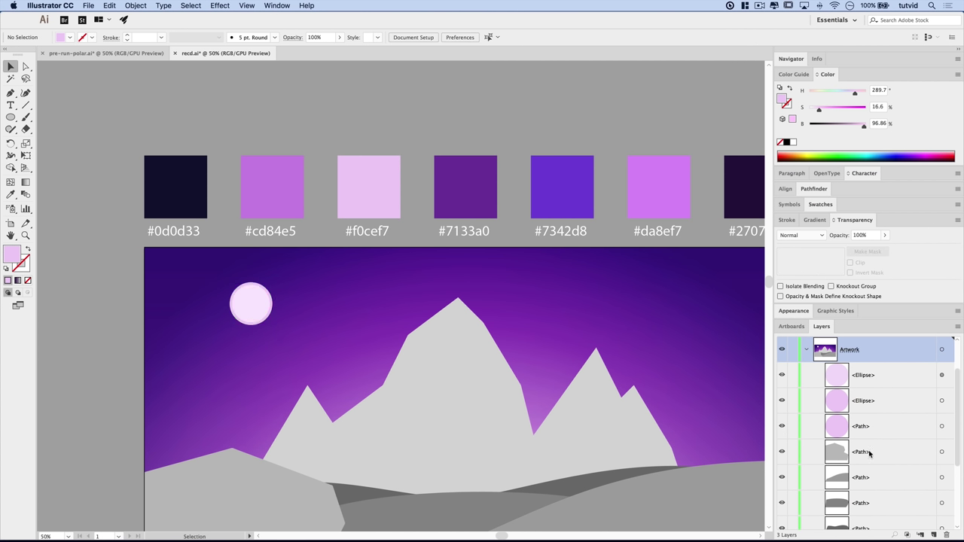
{"action": "left_click", "coordinate": [942, 426]}
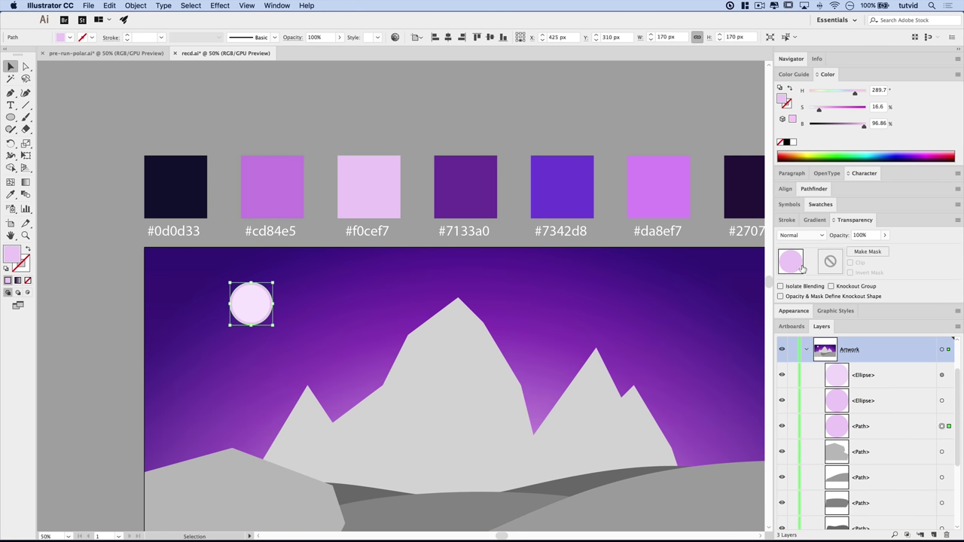
{"action": "left_click", "coordinate": [856, 236]}
{"action": "type", "text": "25"}
{"action": "key", "text": "Return"}
{"action": "left_click", "coordinate": [90, 351]}
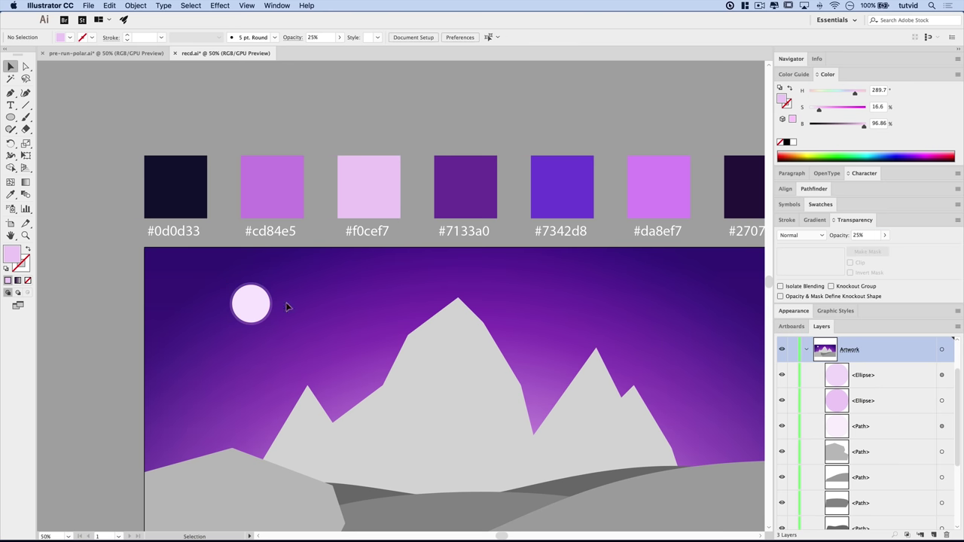
- Offset the translucent ring around the circle outward by 10 px to add a second glow ring
{"action": "left_click", "coordinate": [942, 427]}
{"action": "left_click", "coordinate": [128, 5]}
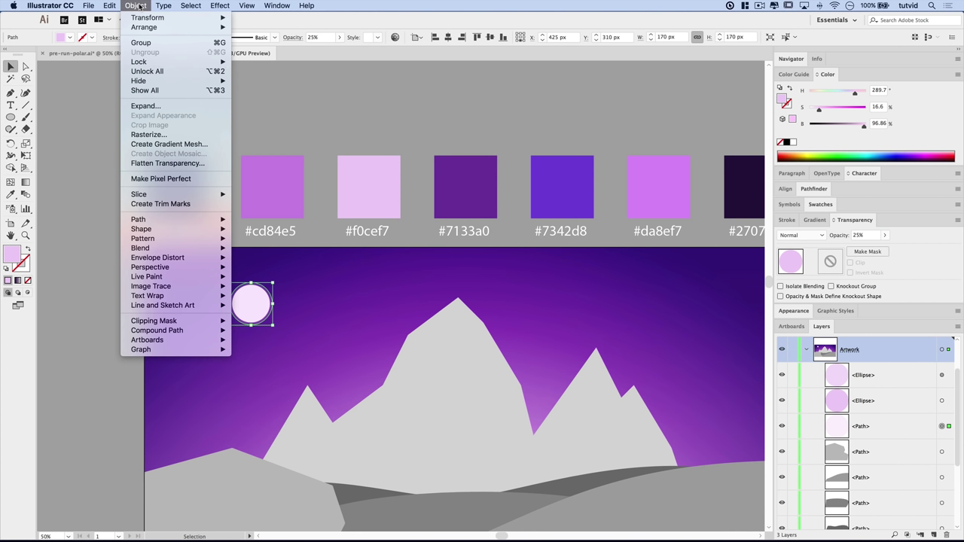
{"action": "mouse_move", "coordinate": [167, 219]}
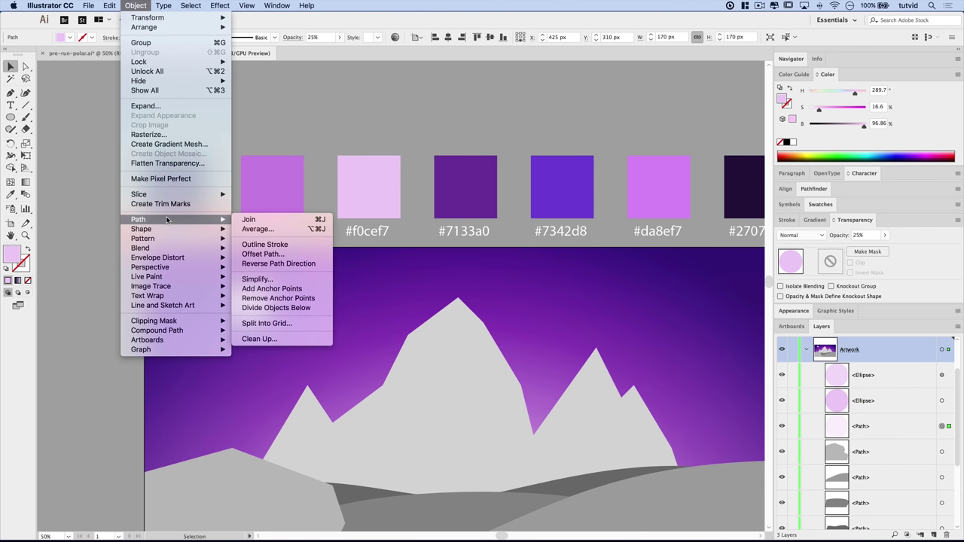
{"action": "left_click", "coordinate": [263, 254]}
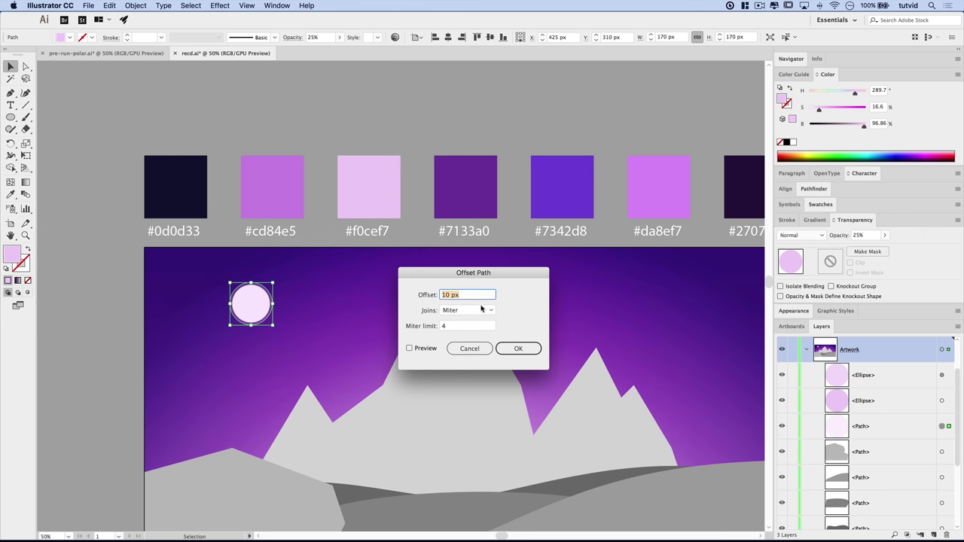
{"action": "left_click", "coordinate": [518, 348]}
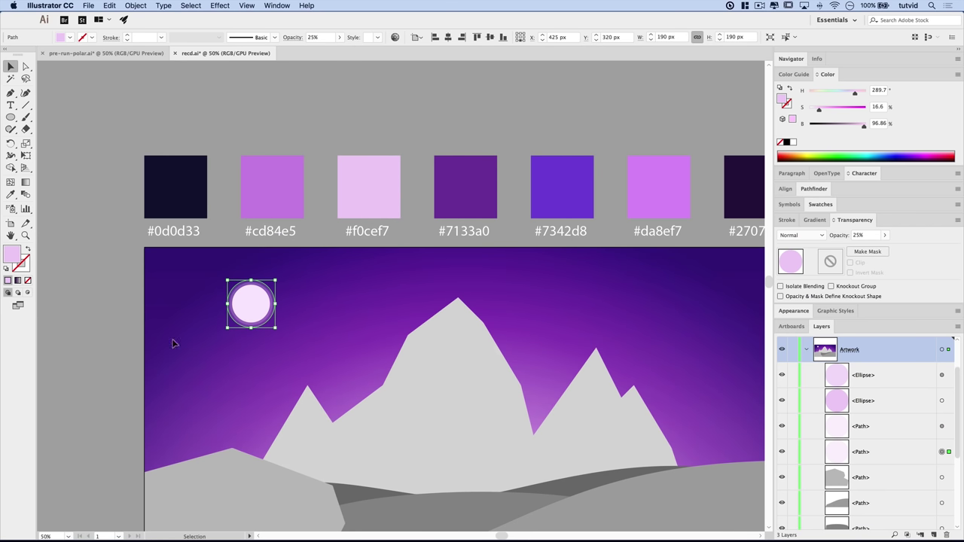
{"action": "left_click", "coordinate": [97, 315]}
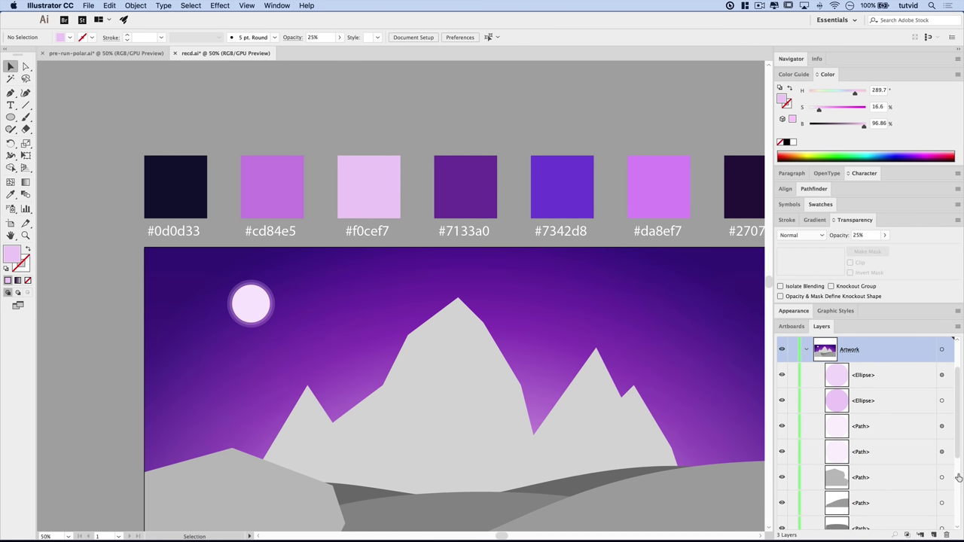
- Add a third glow ring by offsetting the outermost ring's path by another 10 px
{"action": "left_click", "coordinate": [941, 452]}
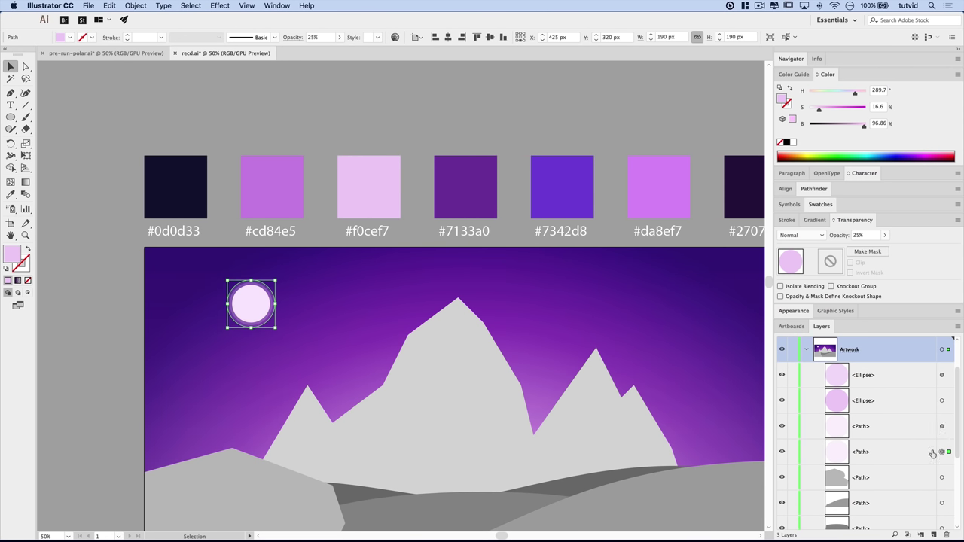
{"action": "left_click", "coordinate": [136, 5]}
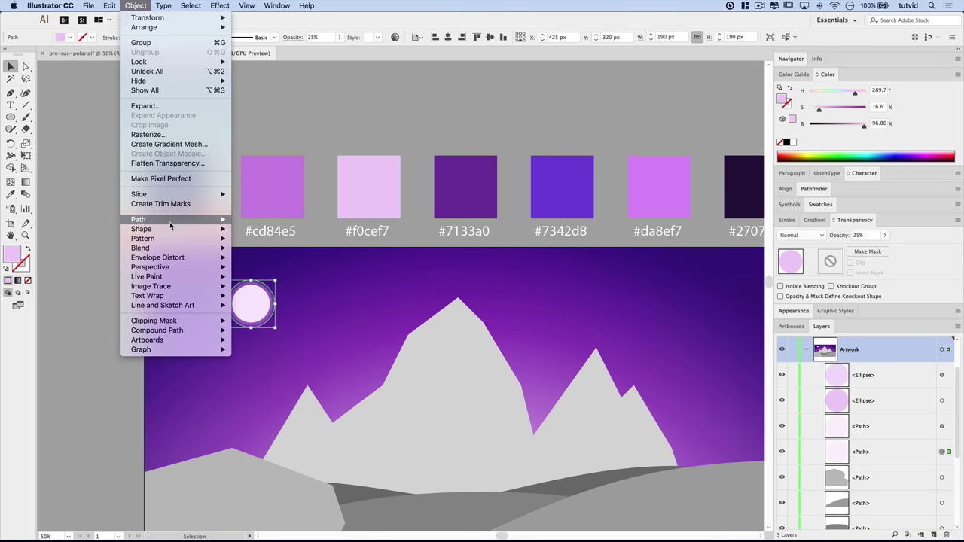
{"action": "mouse_move", "coordinate": [188, 220]}
{"action": "left_click", "coordinate": [265, 254]}
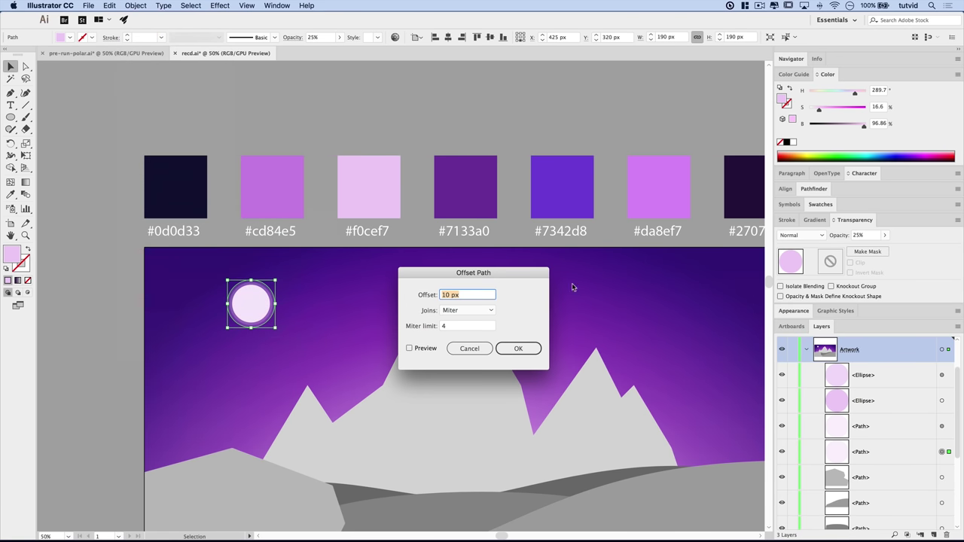
{"action": "left_click", "coordinate": [516, 348]}
{"action": "left_click", "coordinate": [77, 276]}
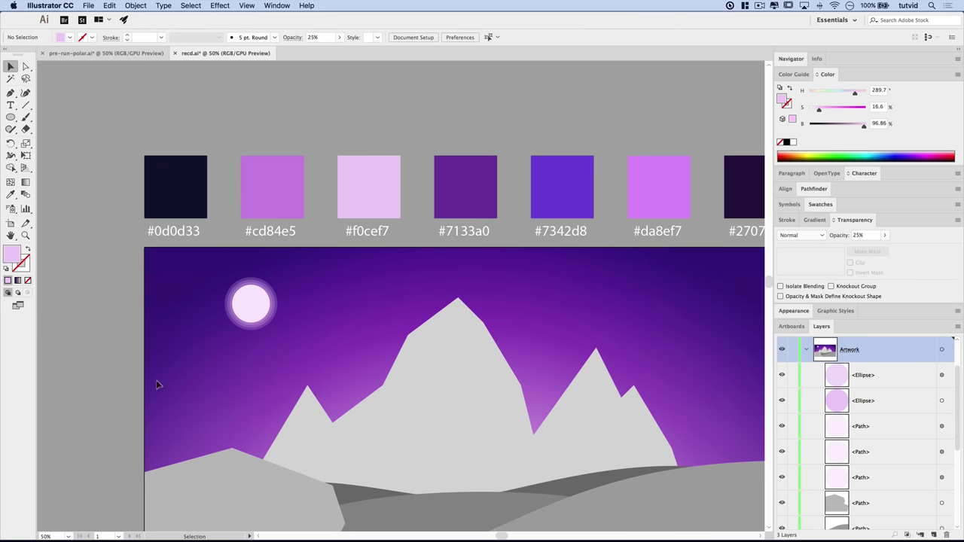
- Select both circles and the three glow rings in the sky and group them
{"action": "left_click_drag", "start_coordinate": [403, 345], "coordinate": [308, 301]}
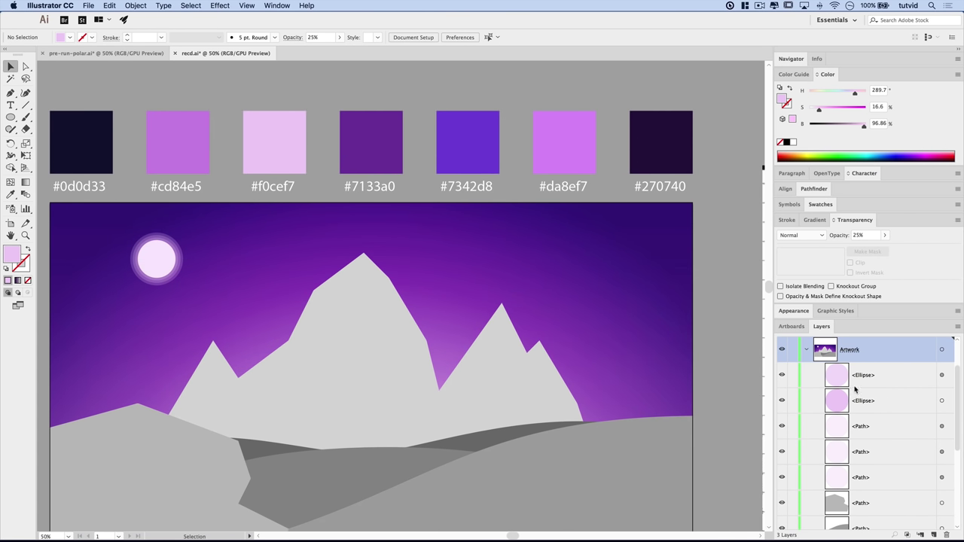
{"action": "left_click_drag", "start_coordinate": [156, 245], "coordinate": [230, 251]}
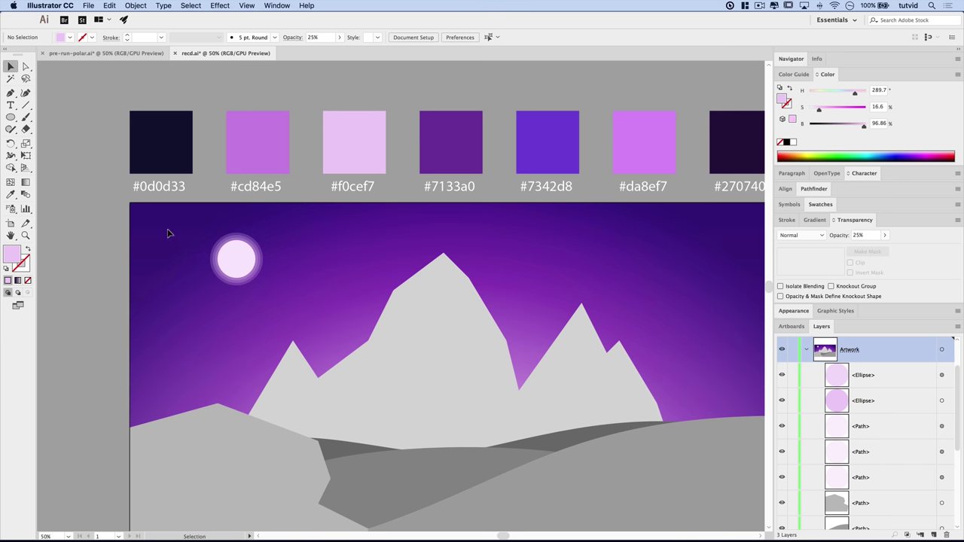
{"action": "left_click_drag", "start_coordinate": [171, 230], "coordinate": [317, 299]}
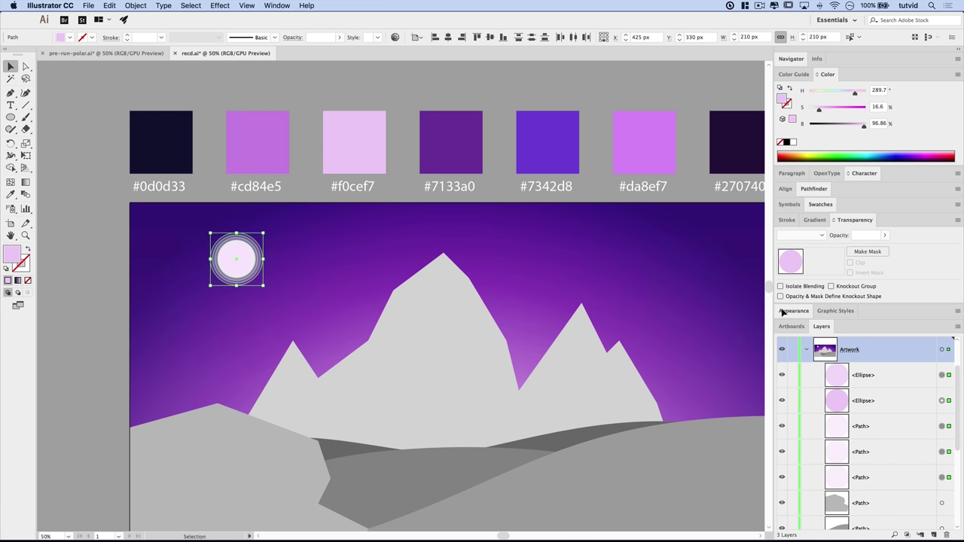
{"action": "left_click", "coordinate": [142, 6]}
{"action": "left_click", "coordinate": [140, 42]}
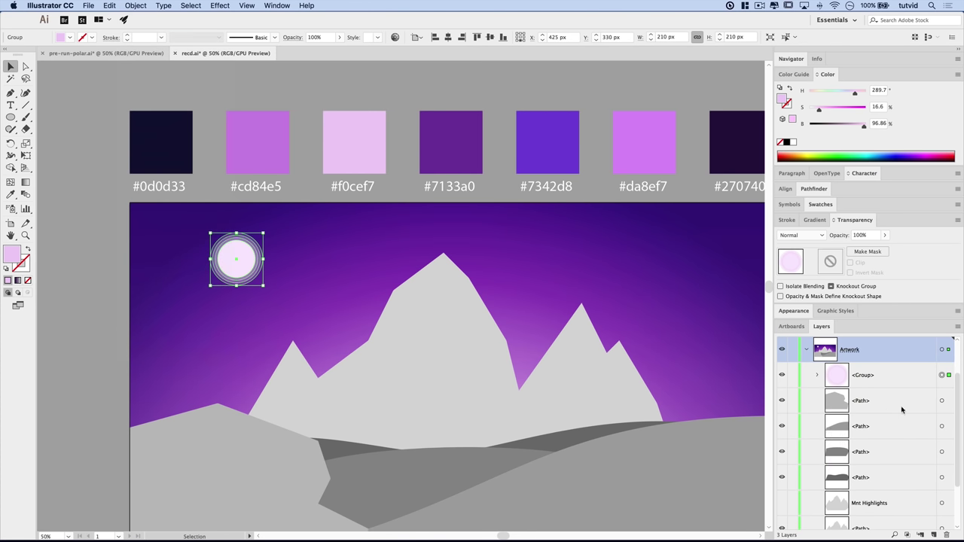
- Rename the new circle group Moon in the Artwork layer and deselect it
{"action": "double_click", "coordinate": [861, 376]}
{"action": "type", "text": "M"}
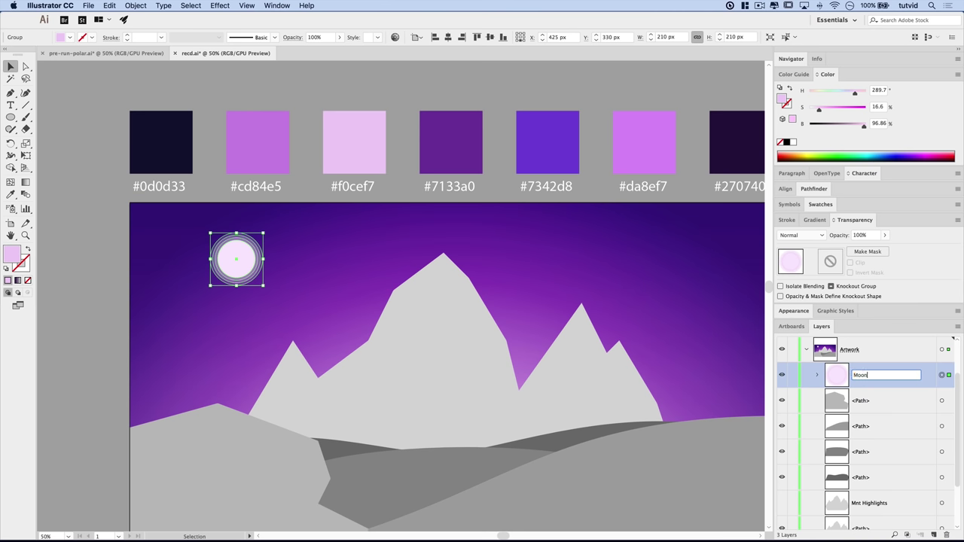
{"action": "type", "text": "oon"}
{"action": "key", "text": "Return"}
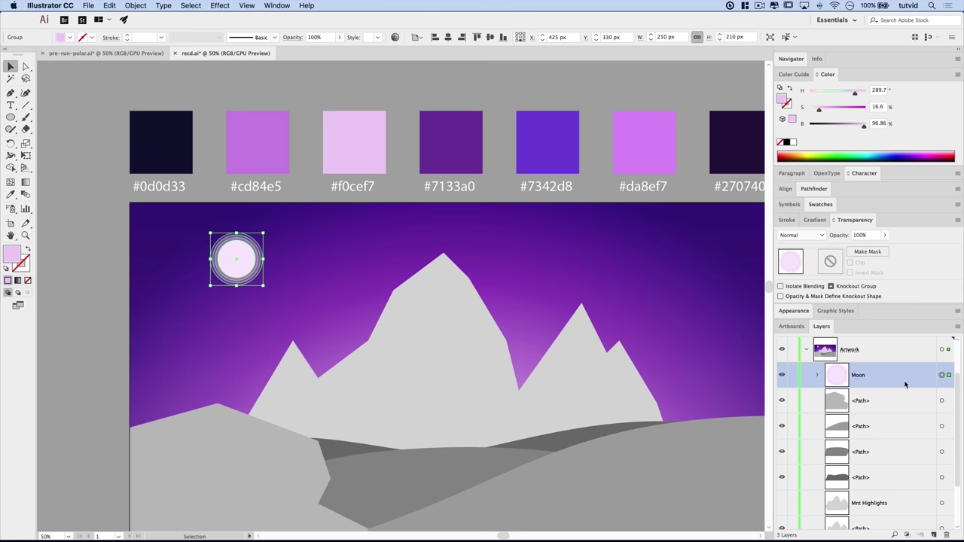
{"action": "left_click", "coordinate": [327, 243]}
- Fill the light grey mountain shape with the bright purple #da8ef7 sampled from the color palette using the Eyedropper
{"action": "key", "text": "super+minus"}
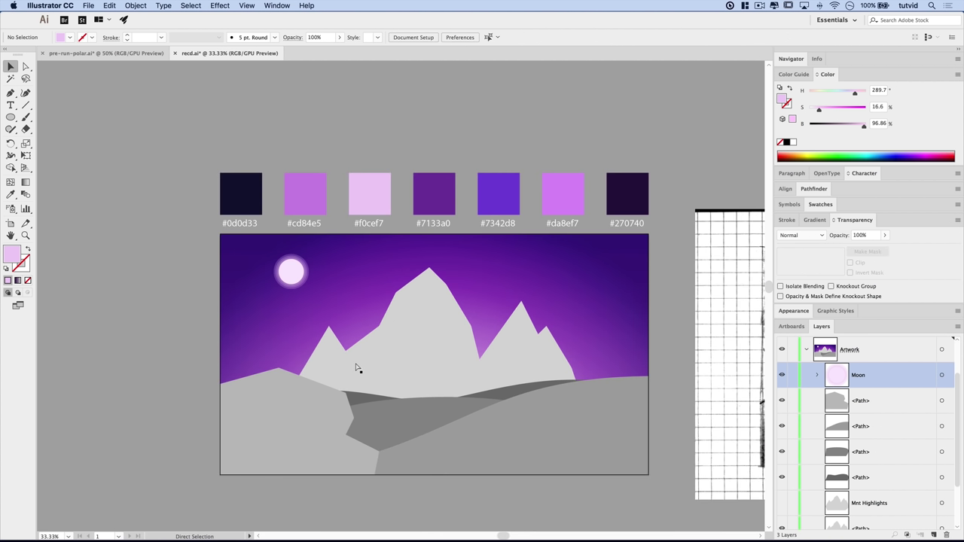
{"action": "mouse_move", "coordinate": [397, 332]}
{"action": "left_mouse_down"}
{"action": "mouse_move", "coordinate": [381, 294]}
{"action": "mouse_move", "coordinate": [389, 324]}
{"action": "mouse_move", "coordinate": [334, 274]}
{"action": "left_mouse_up"}
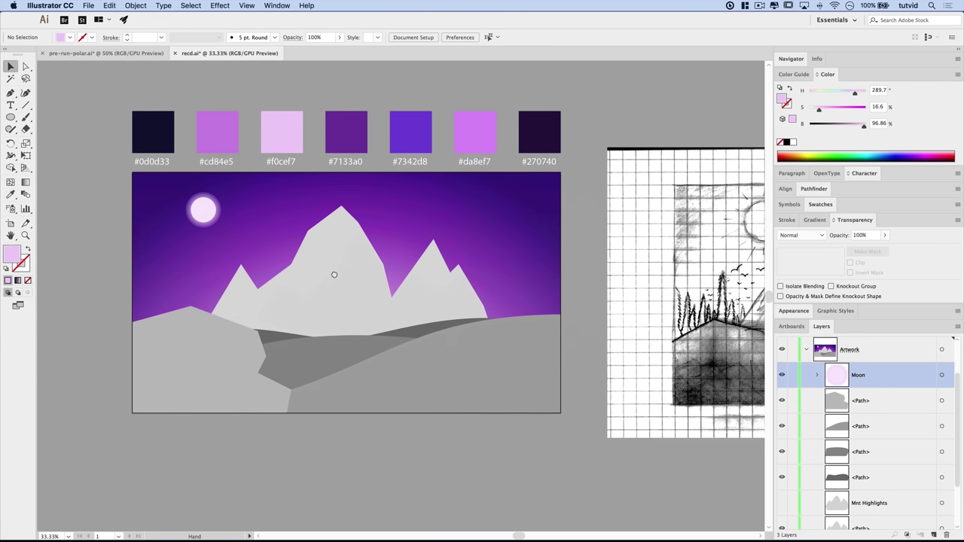
{"action": "left_click", "coordinate": [358, 313]}
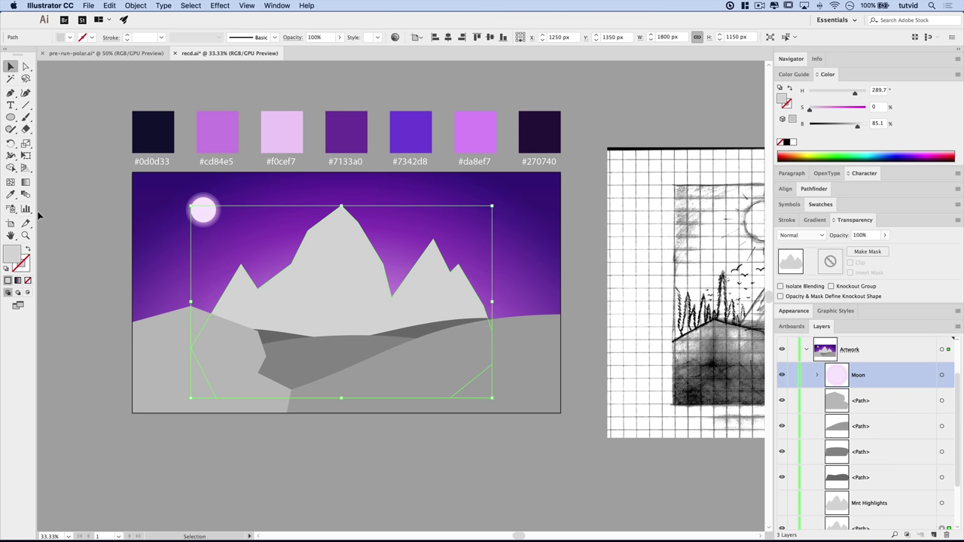
{"action": "left_click", "coordinate": [9, 195]}
{"action": "left_click", "coordinate": [478, 133]}
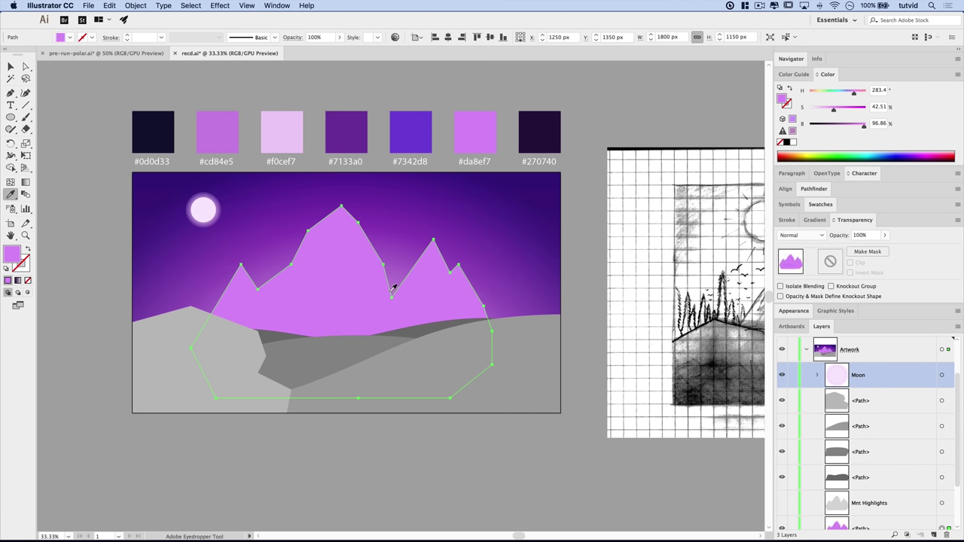
{"action": "key", "text": "v"}
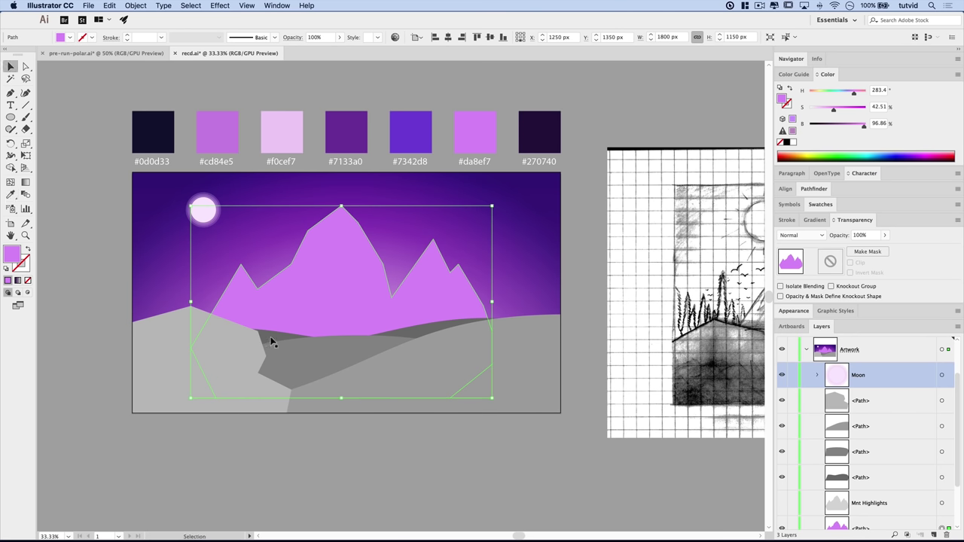
- Fill the dark grey hill directly beneath the mountains with the blue-violet #7342d8 sampled from the color palette
{"action": "left_click", "coordinate": [264, 335]}
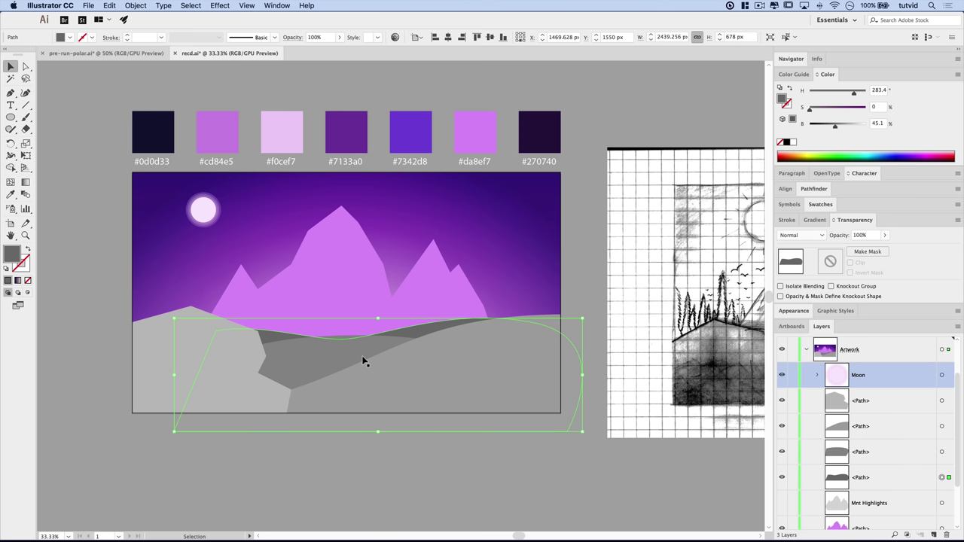
{"action": "key", "text": "i"}
{"action": "left_click", "coordinate": [413, 131]}
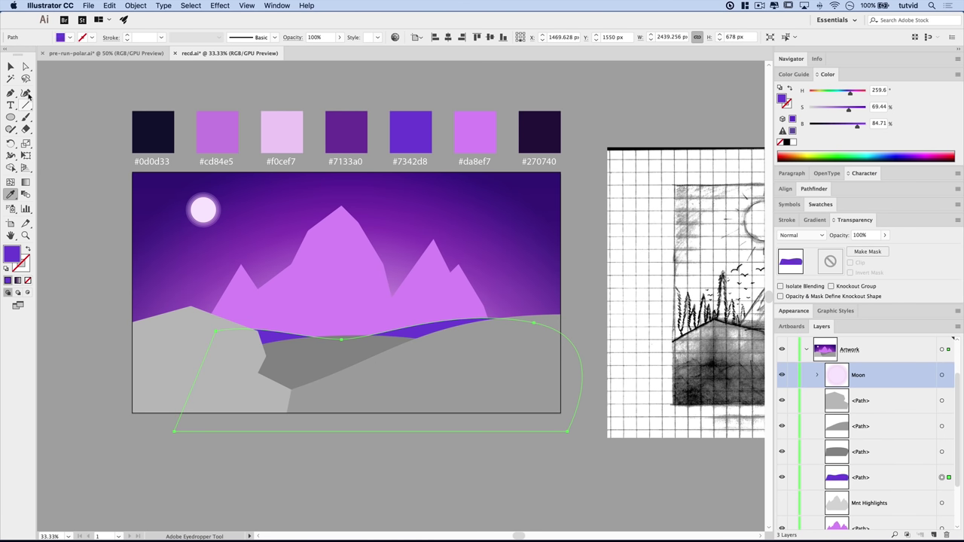
{"action": "key", "text": "v"}
- Fill the mid-grey middle hill with the purple #7133a0 sampled from the color palette
{"action": "left_click", "coordinate": [310, 369]}
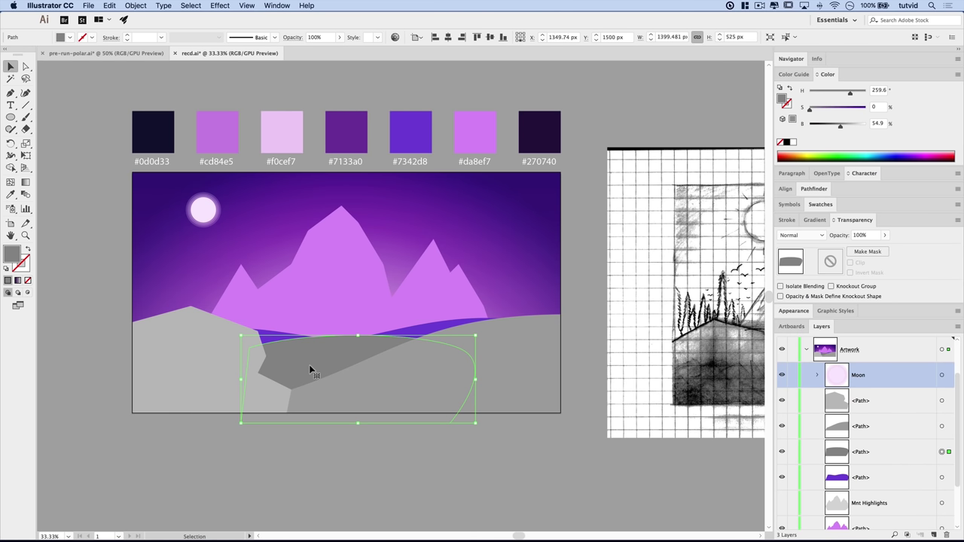
{"action": "key", "text": "i"}
{"action": "left_click", "coordinate": [348, 133]}
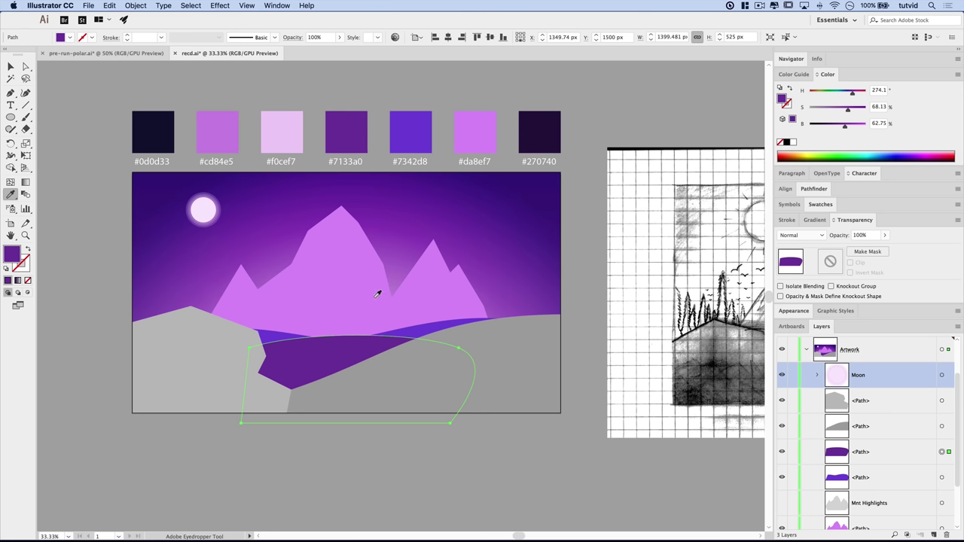
{"action": "key", "text": "v"}
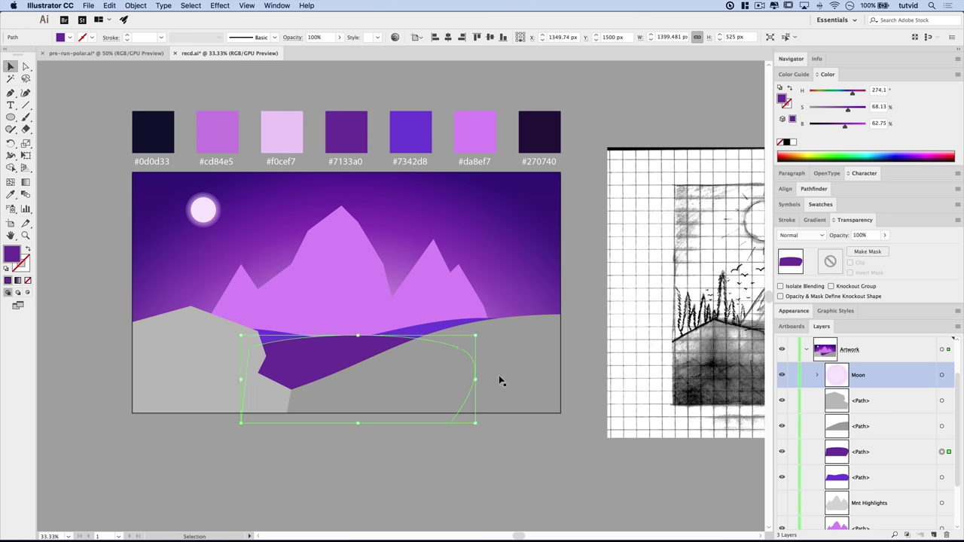
- Fill both grey foreground hills with the dark navy #0d0d33 sampled from the color palette and deselect them
{"action": "left_click", "coordinate": [500, 380]}
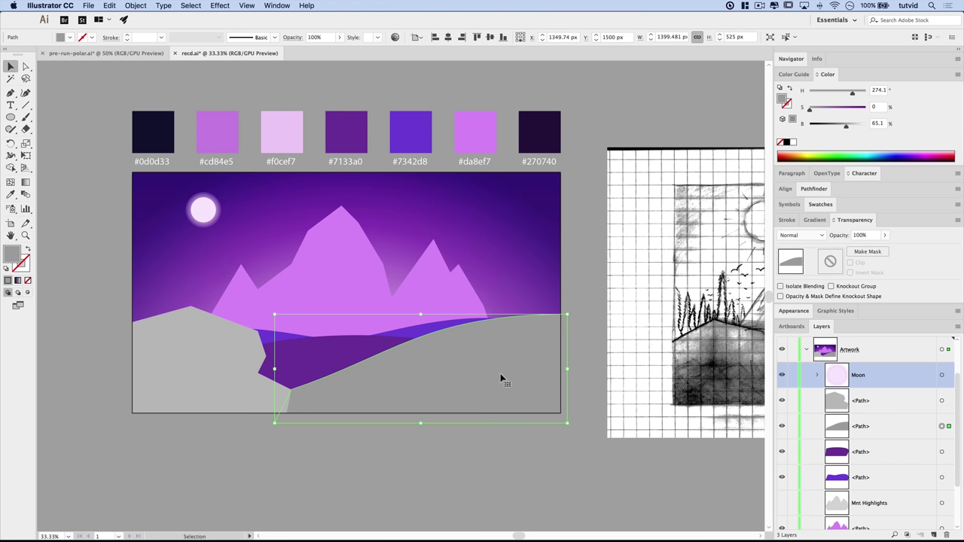
{"action": "left_click", "coordinate": [249, 392], "text": "shift"}
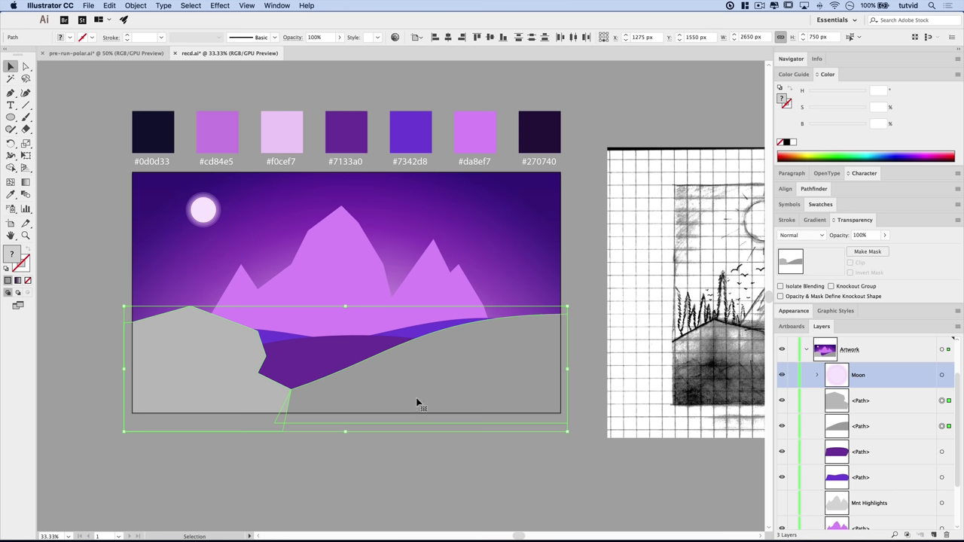
{"action": "left_click", "coordinate": [11, 194]}
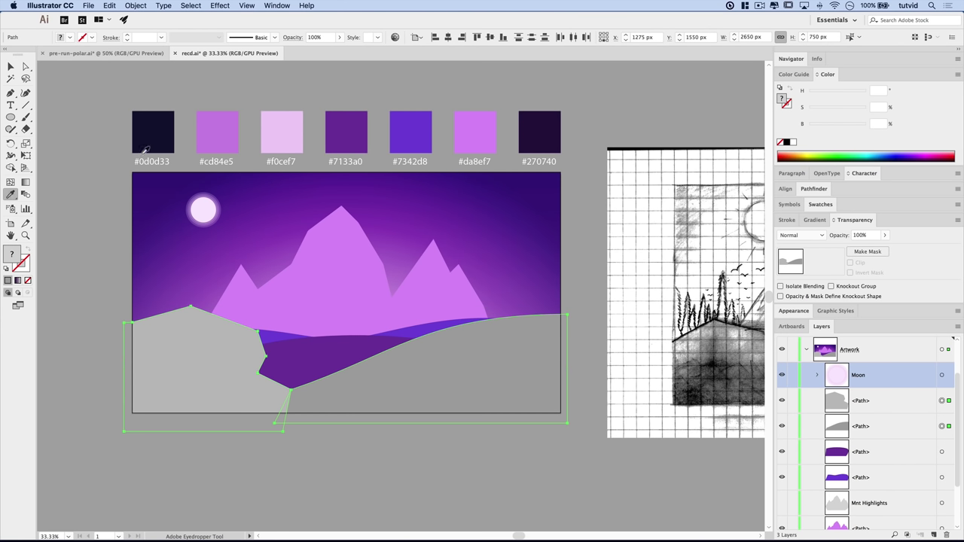
{"action": "left_click", "coordinate": [166, 122]}
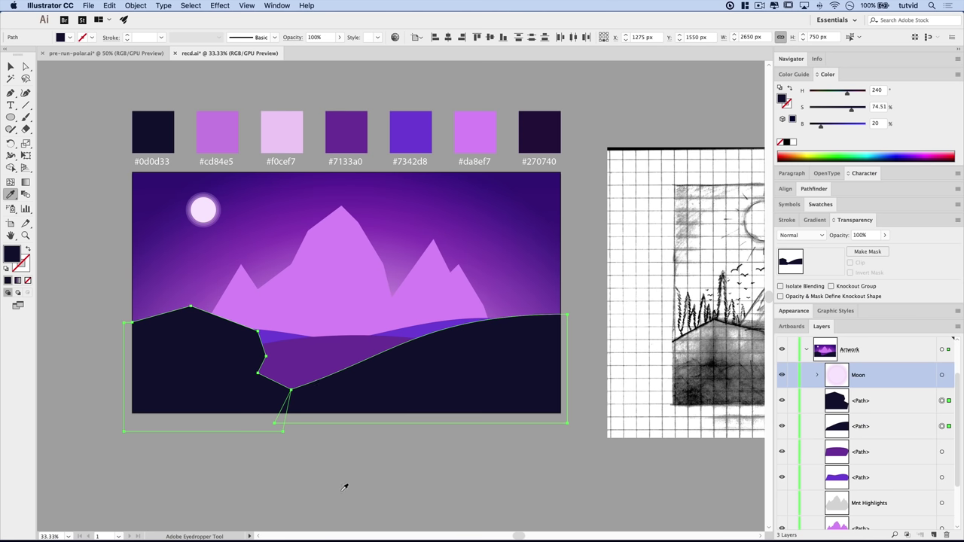
{"action": "key", "text": "v"}
{"action": "left_click", "coordinate": [374, 470]}
- Start a Stylize Drop Shadow effect on the blue-violet hill behind the middle hill
{"action": "left_click_drag", "start_coordinate": [363, 396], "coordinate": [402, 402]}
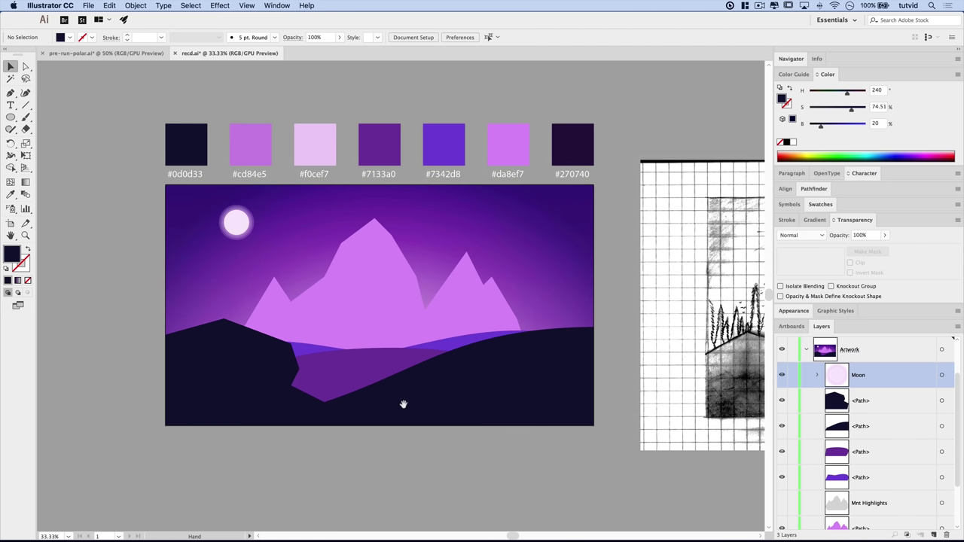
{"action": "scroll", "coordinate": [407, 324], "scroll_direction": "down", "scroll_amount": 2}
{"action": "scroll", "coordinate": [407, 324], "scroll_direction": "right", "scroll_amount": 2}
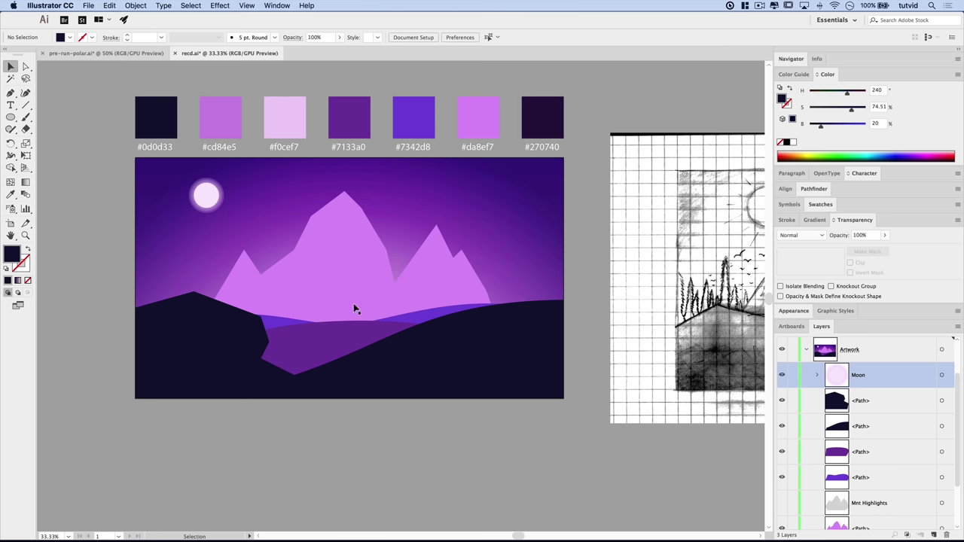
{"action": "left_click", "coordinate": [425, 320]}
{"action": "key", "text": "super+equal"}
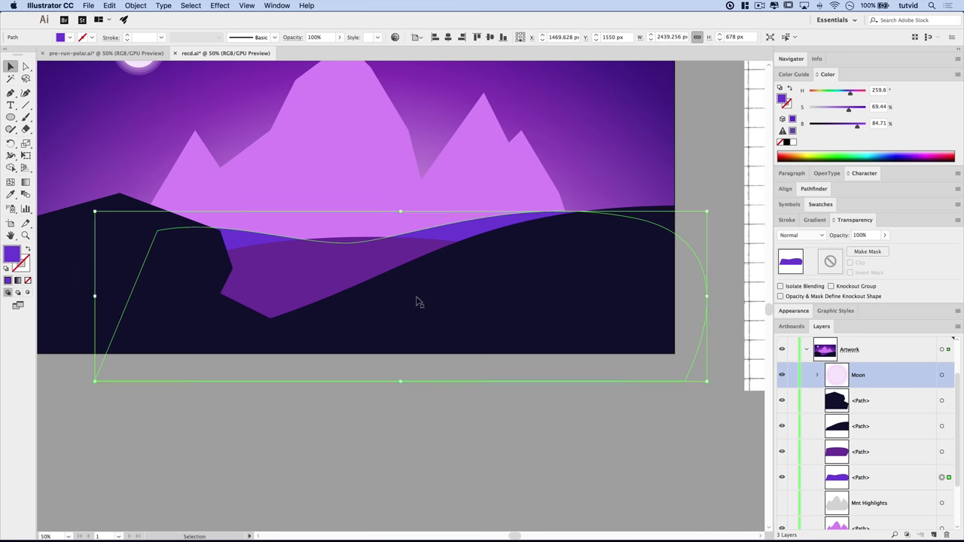
{"action": "scroll", "coordinate": [416, 301], "scroll_direction": "up", "scroll_amount": 2}
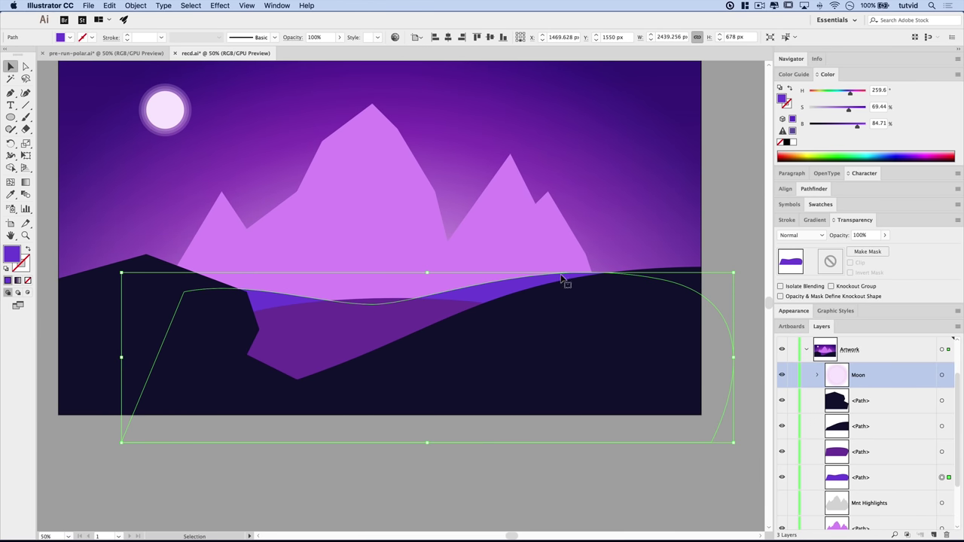
{"action": "left_click", "coordinate": [219, 6]}
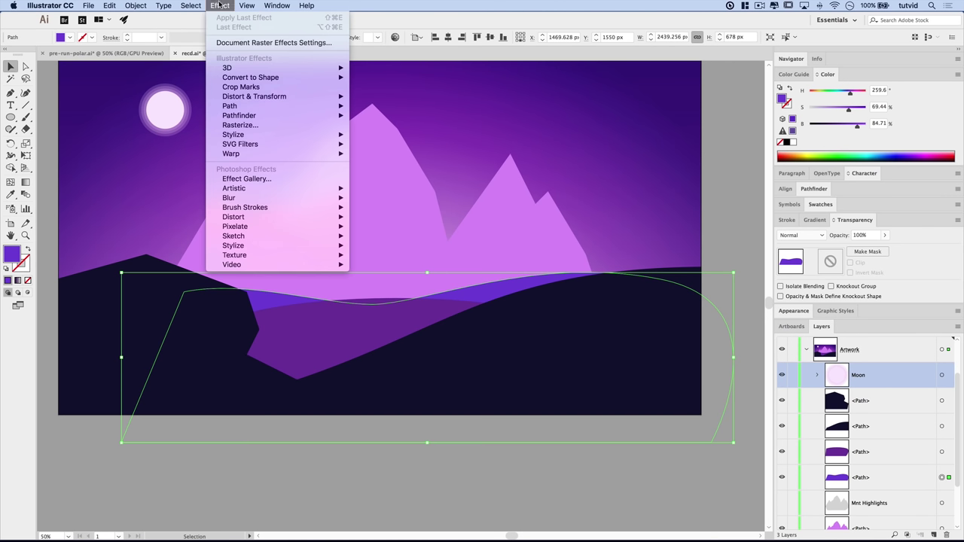
{"action": "mouse_move", "coordinate": [274, 134]}
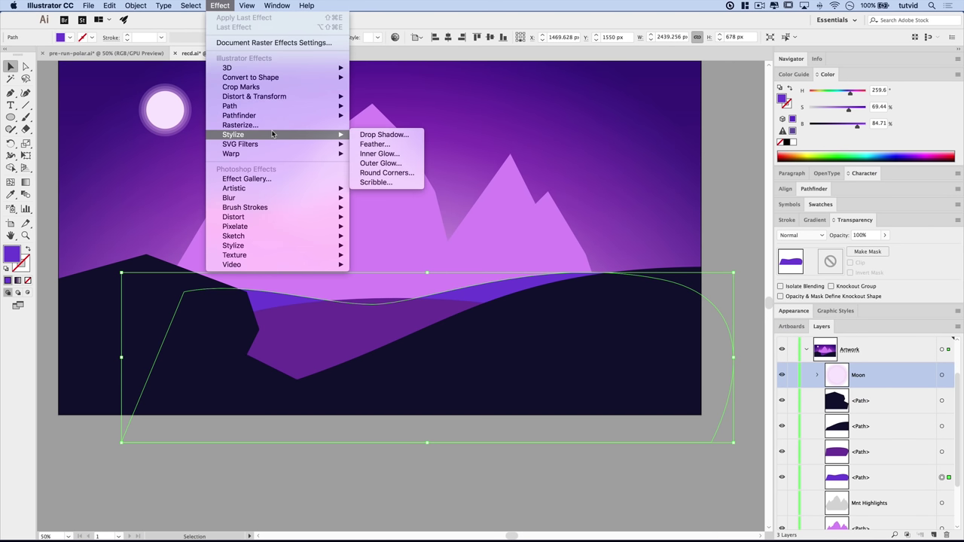
{"action": "left_click", "coordinate": [382, 135]}
{"action": "left_click_drag", "start_coordinate": [394, 346], "coordinate": [614, 321]}
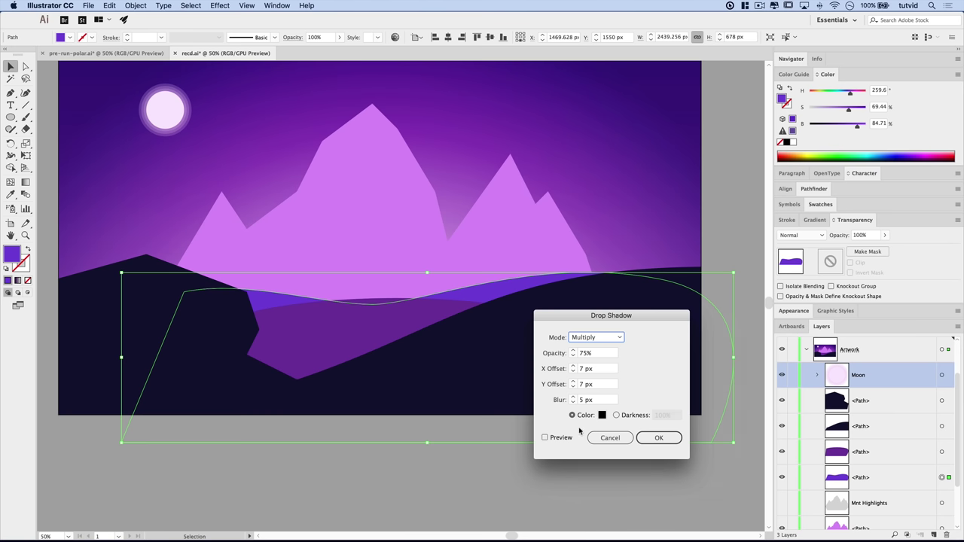
- Set the drop shadow's color to white, FFFFFF
{"action": "left_click", "coordinate": [602, 415]}
{"action": "left_click_drag", "start_coordinate": [328, 252], "coordinate": [233, 167]}
{"action": "left_click", "coordinate": [506, 184]}
{"action": "left_click", "coordinate": [602, 415]}
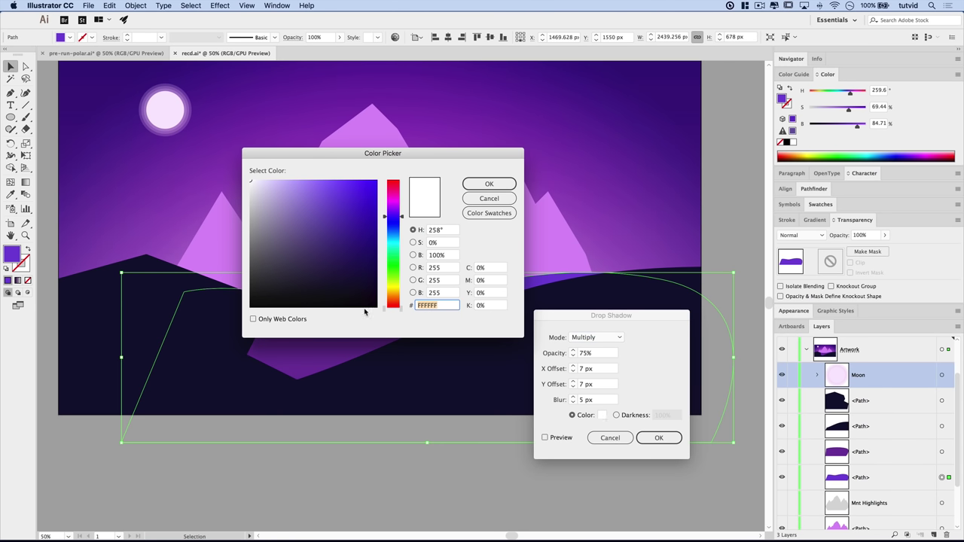
{"action": "left_click", "coordinate": [503, 195]}
- Set the drop shadow's X offset to 0 px, Y offset to -50 px and blur to 85 px
{"action": "left_click", "coordinate": [585, 384]}
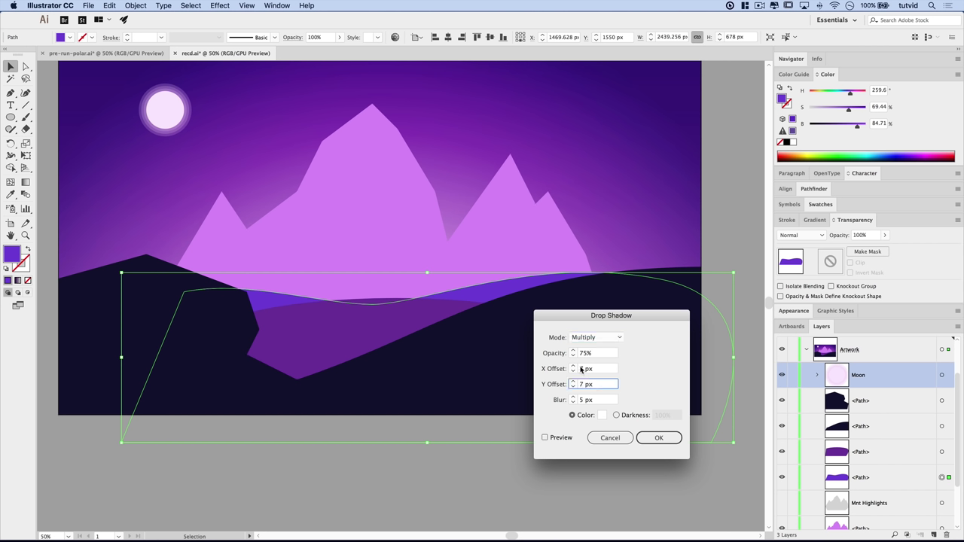
{"action": "left_click", "coordinate": [579, 368]}
{"action": "type", "text": "0"}
{"action": "key", "text": "Tab"}
{"action": "type", "text": "-"}
{"action": "key", "text": "Tab"}
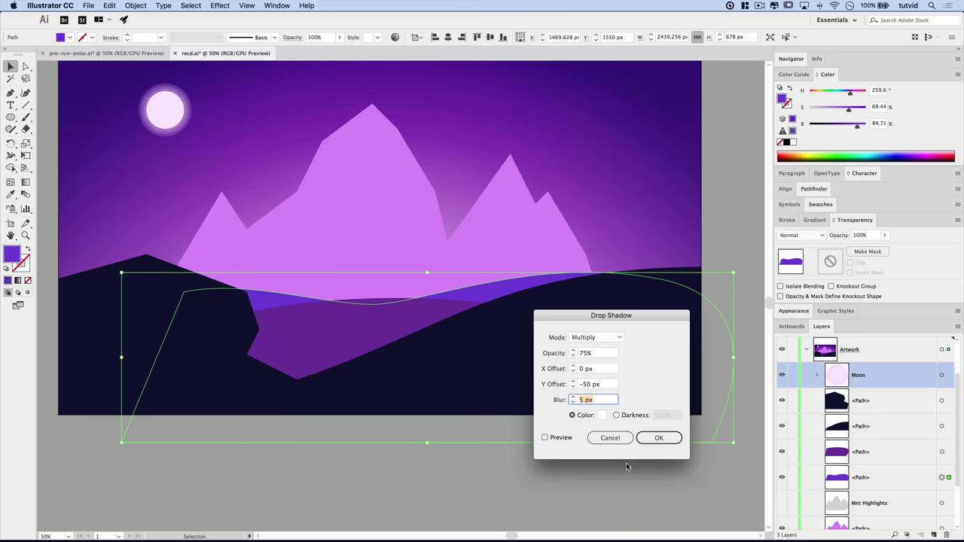
{"action": "type", "text": "85"}
{"action": "key", "text": "Tab"}
- Set the drop shadow's blending mode to Normal, preview it on the artwork, and apply it to the blue-violet hill
{"action": "left_click", "coordinate": [610, 341]}
{"action": "left_click", "coordinate": [589, 349]}
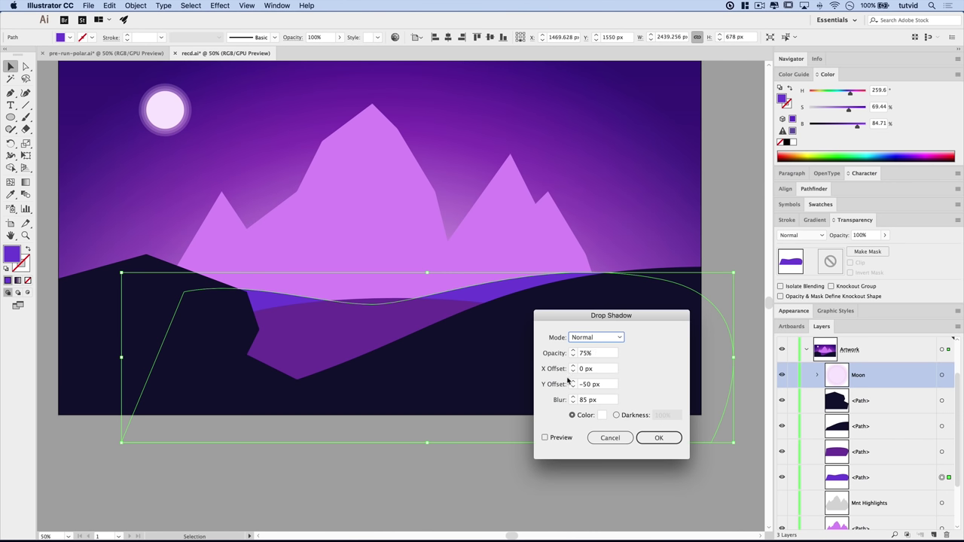
{"action": "left_click", "coordinate": [545, 438]}
{"action": "key", "text": "p"}
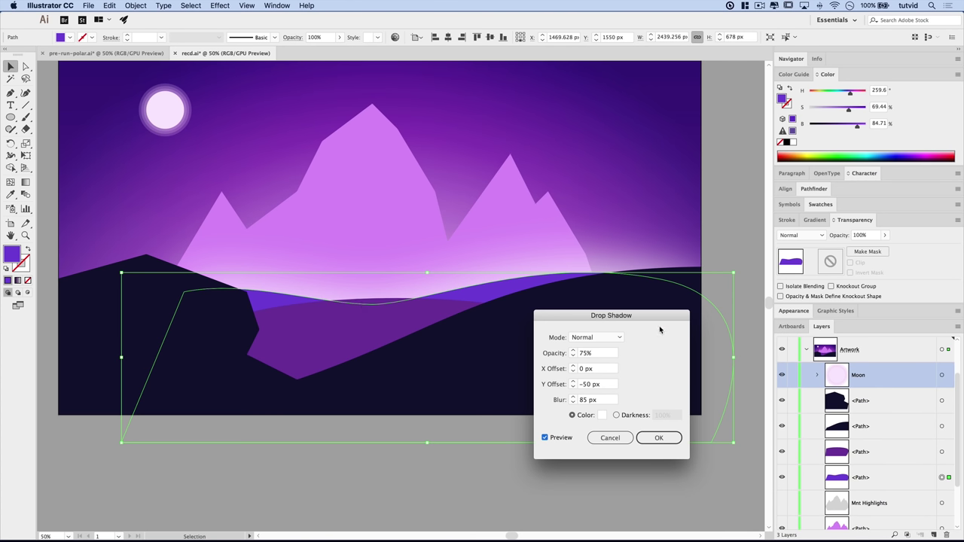
{"action": "left_click_drag", "start_coordinate": [596, 355], "coordinate": [570, 355]}
{"action": "key", "text": "Tab"}
{"action": "left_click", "coordinate": [655, 438]}
{"action": "left_click", "coordinate": [467, 488]}
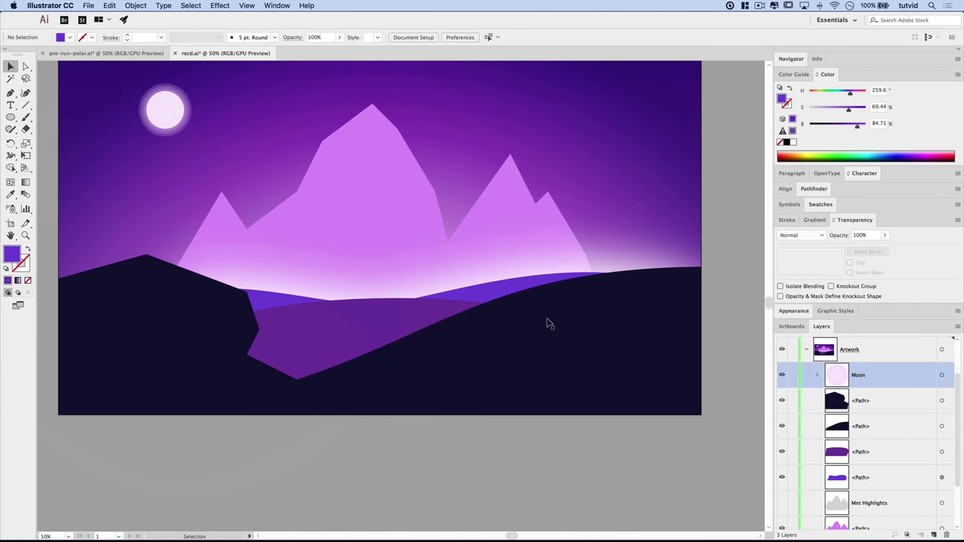
- Make Stuff the active layer and unlock it, with the empty canvas area above the color palette in view
{"action": "key", "text": "super+minus"}
{"action": "scroll", "coordinate": [471, 327], "scroll_direction": "up", "scroll_amount": 3}
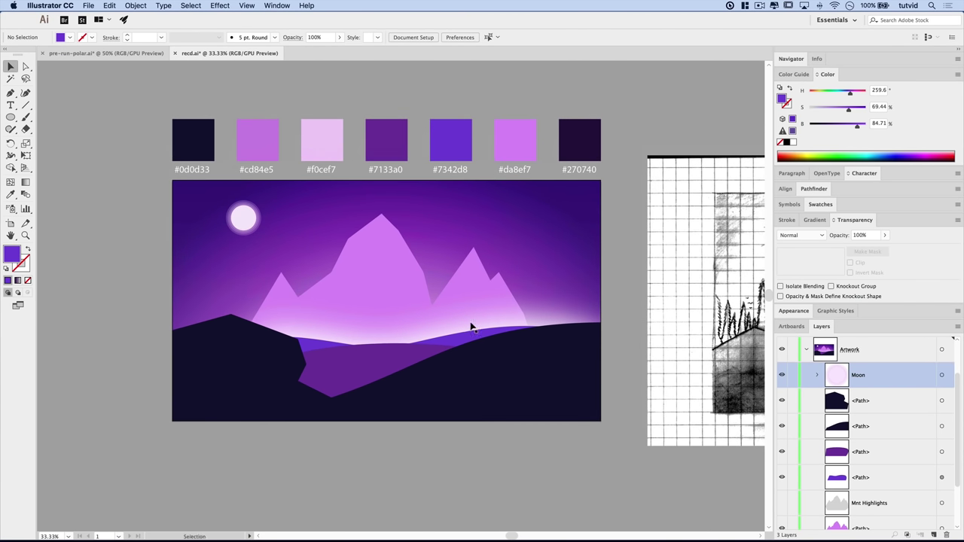
{"action": "left_click_drag", "start_coordinate": [635, 329], "coordinate": [290, 317]}
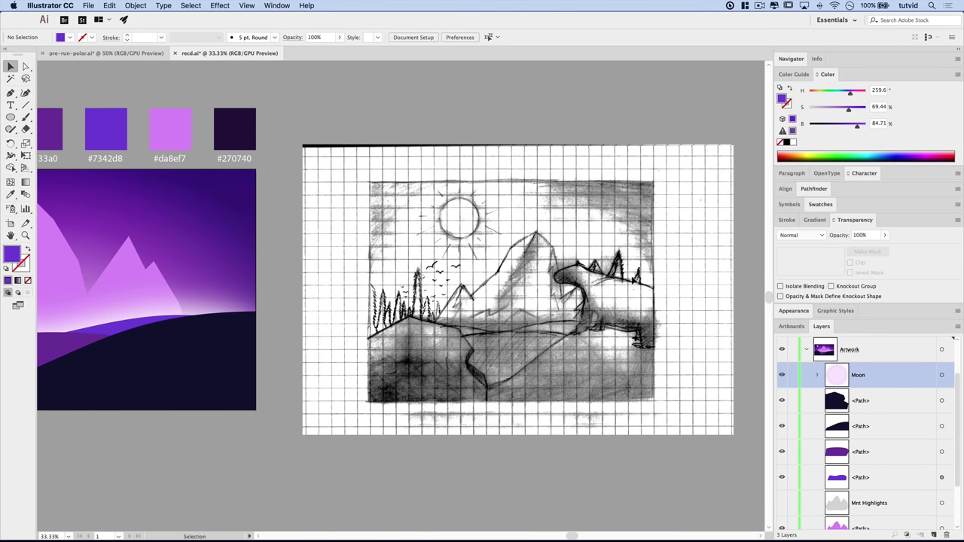
{"action": "left_click_drag", "start_coordinate": [144, 299], "coordinate": [390, 286]}
{"action": "scroll", "coordinate": [881, 403], "scroll_direction": "up", "scroll_amount": 2}
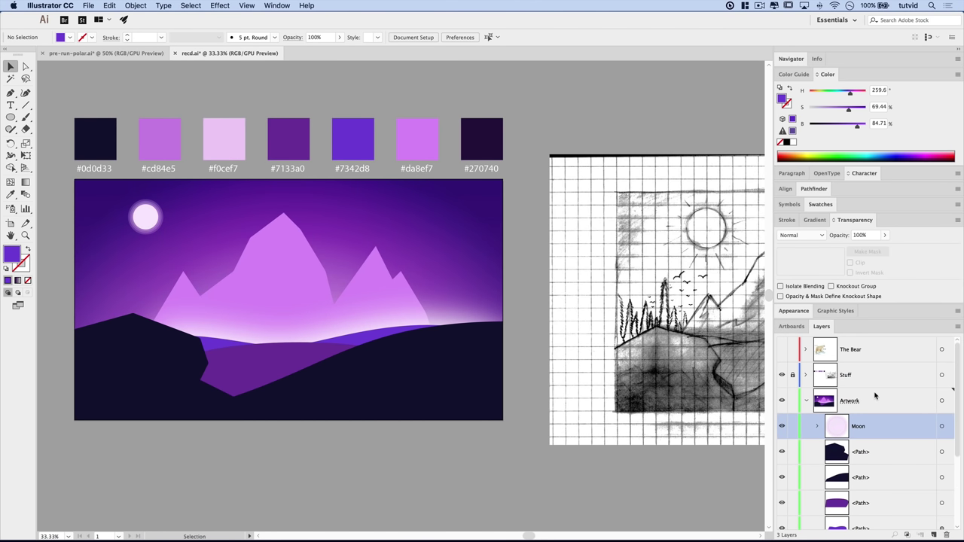
{"action": "left_click", "coordinate": [852, 375]}
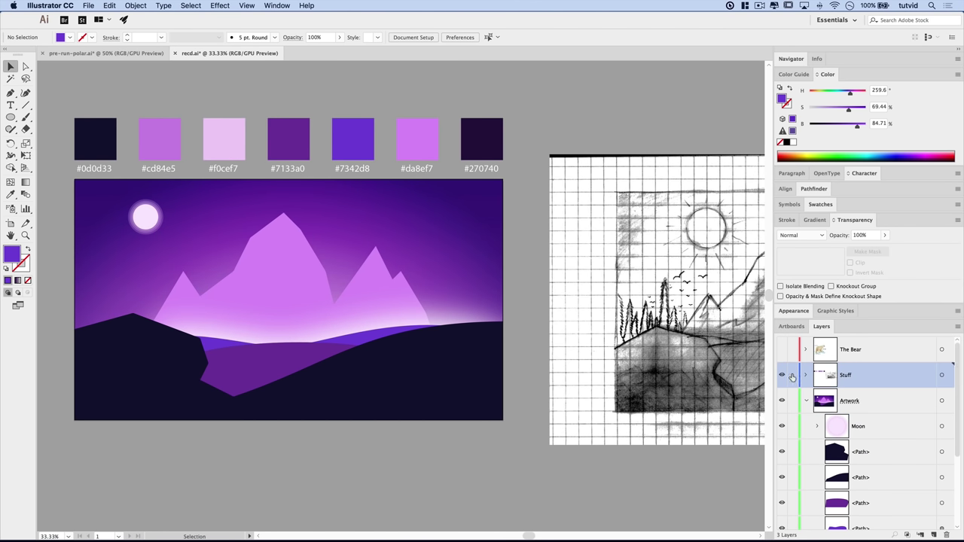
{"action": "left_click_drag", "start_coordinate": [392, 234], "coordinate": [464, 451]}
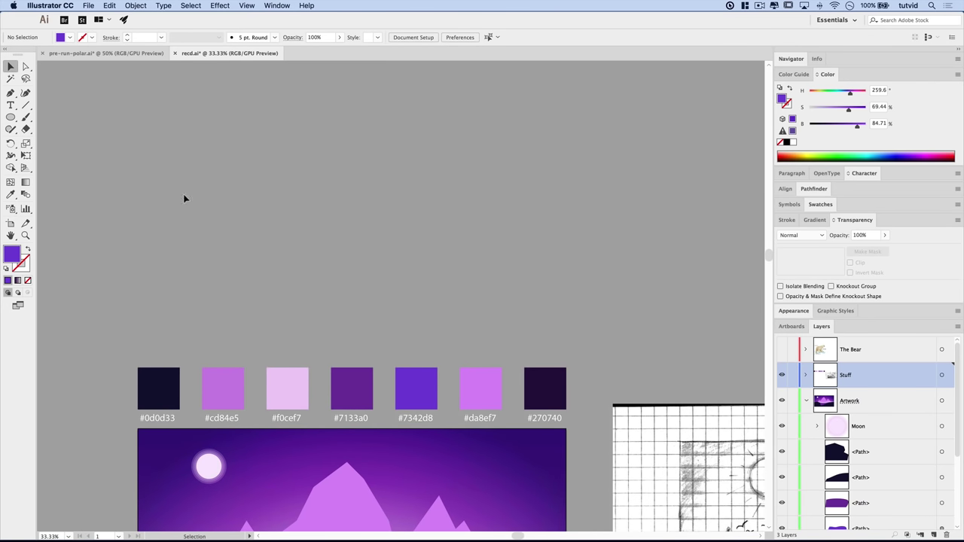
- Draw a closed, narrow-topped tapered shape about 300 px wide and 900 px tall above the palette with the Pen tool
{"action": "left_click", "coordinate": [10, 96]}
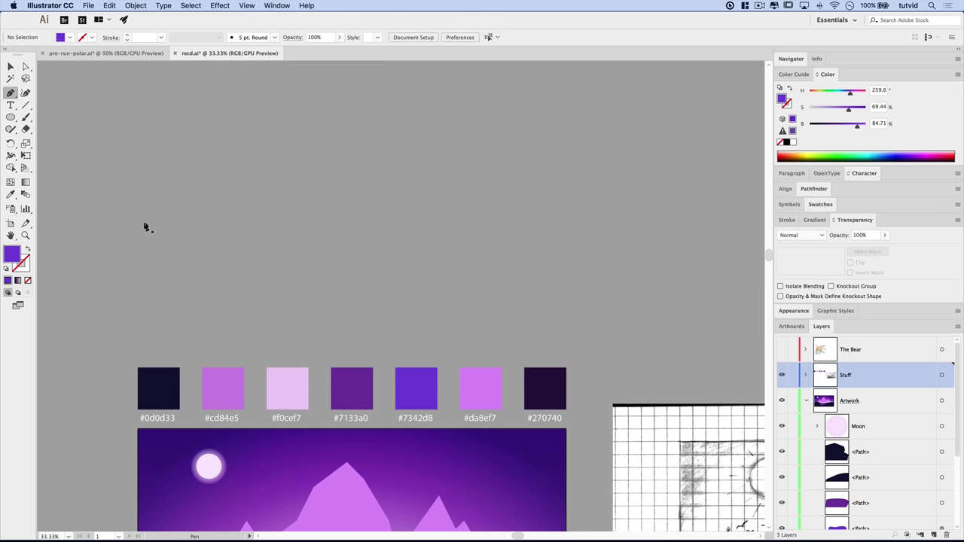
{"action": "left_click", "coordinate": [188, 303]}
{"action": "left_click", "coordinate": [239, 304]}
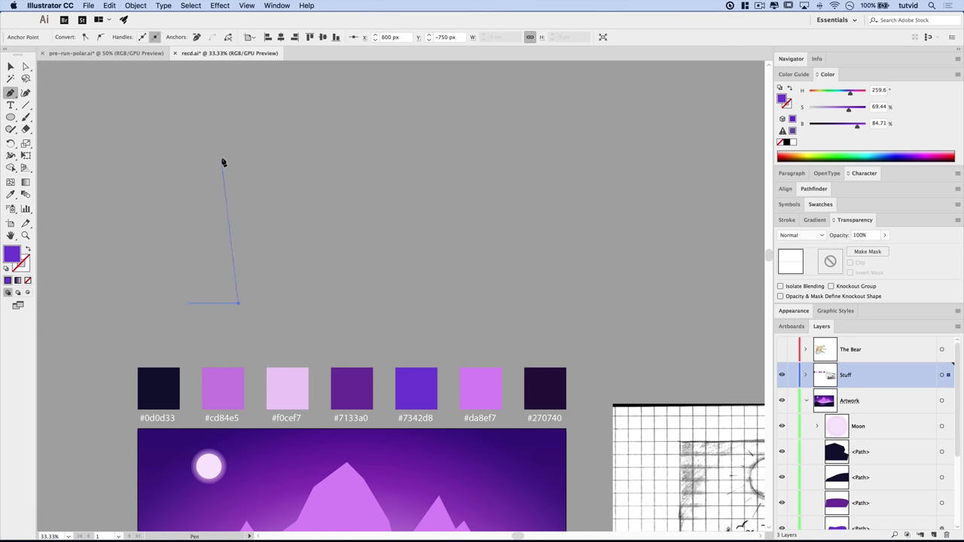
{"action": "left_click", "coordinate": [220, 152]}
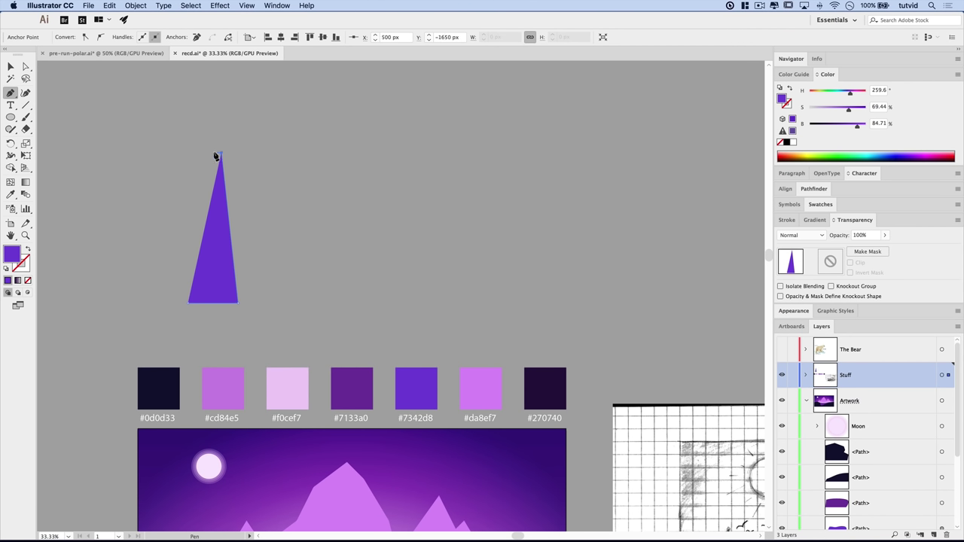
{"action": "left_click", "coordinate": [215, 154]}
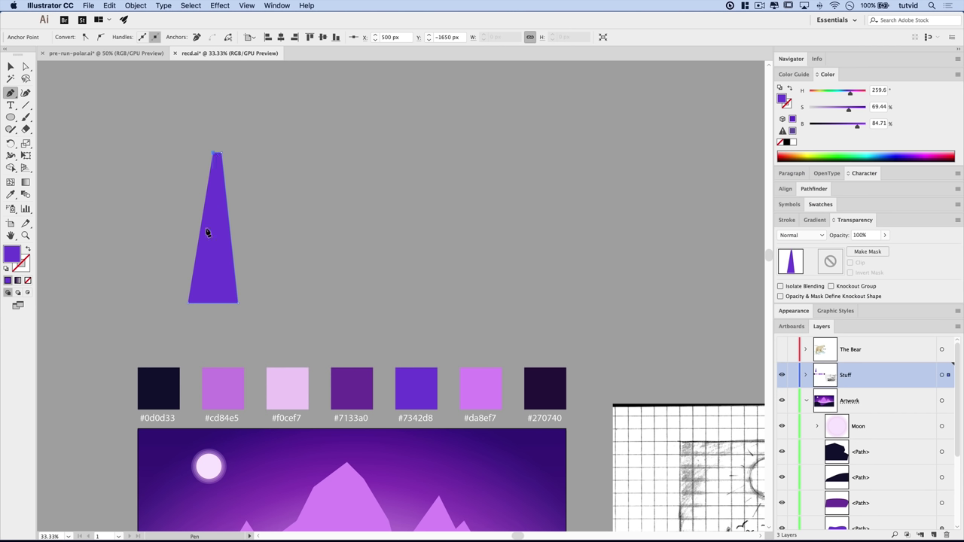
{"action": "left_click", "coordinate": [188, 304]}
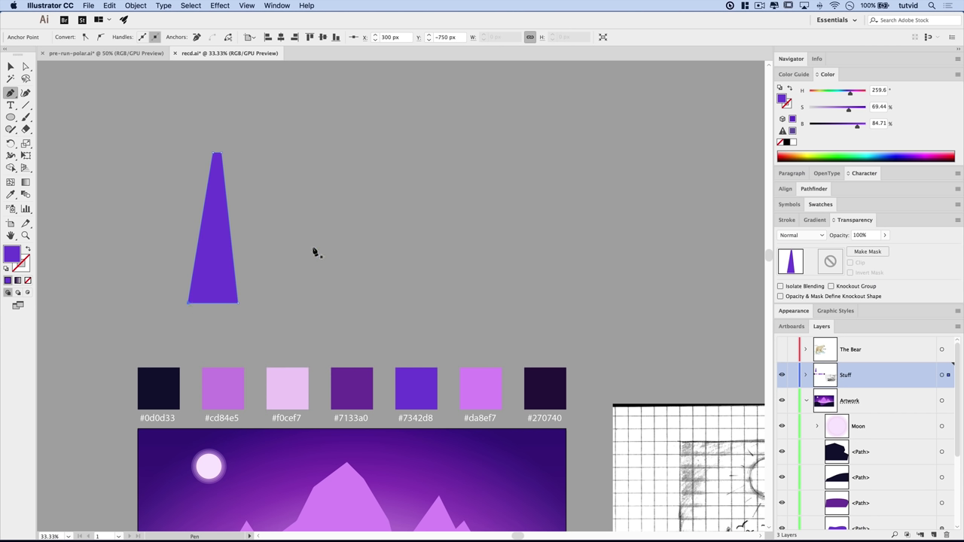
- Begin a second tree outline beside the tapered shape with two anchor points, and turn off Snap to Grid
{"action": "left_click", "coordinate": [290, 304]}
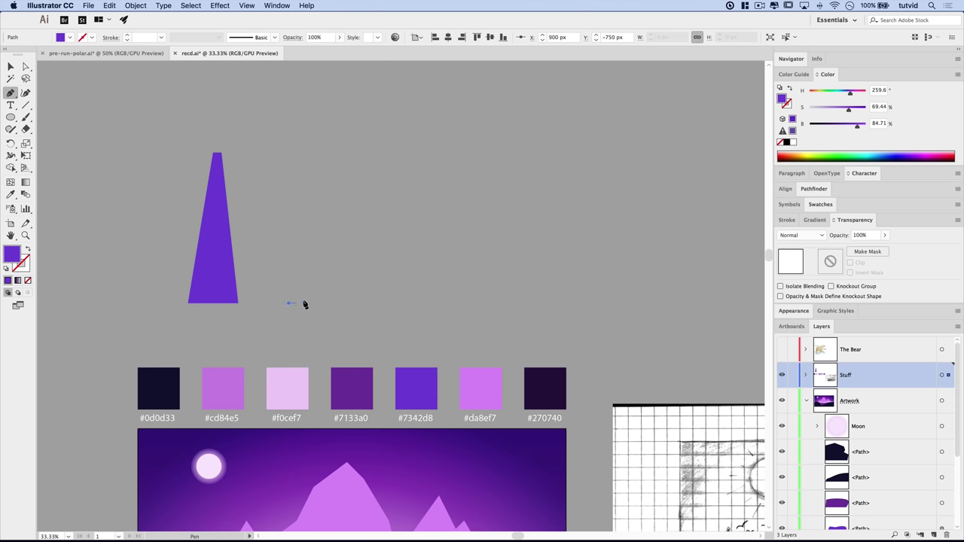
{"action": "left_click", "coordinate": [305, 244]}
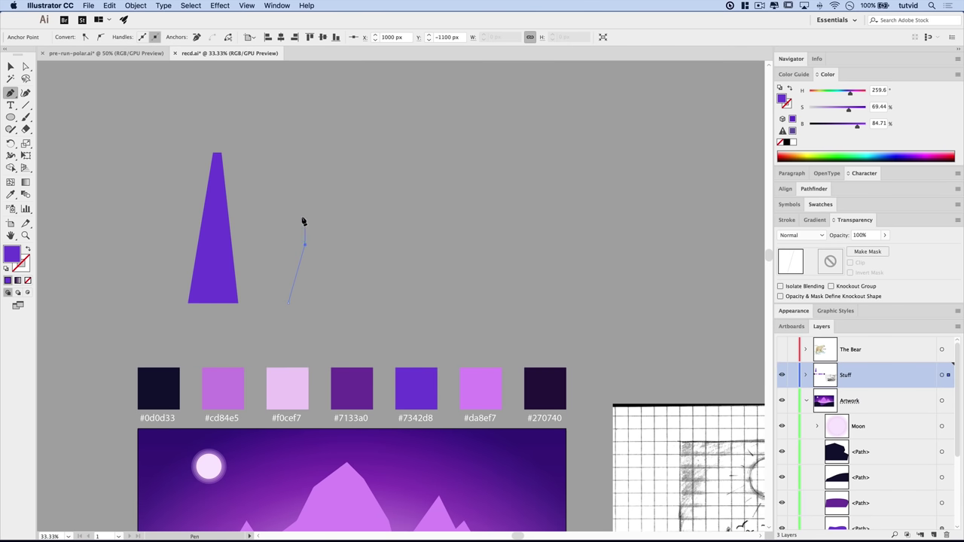
{"action": "key", "text": "super+apostrophe"}
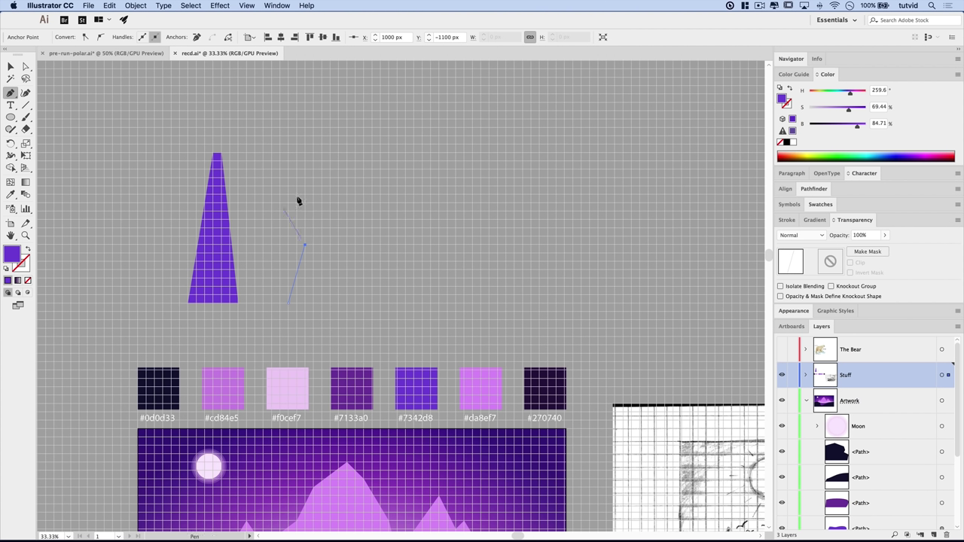
{"action": "left_click", "coordinate": [244, 6]}
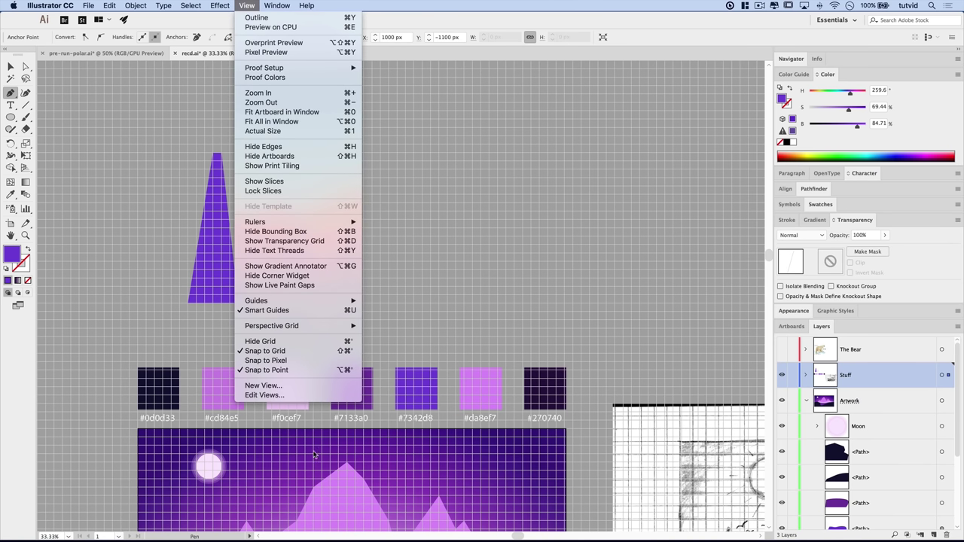
{"action": "left_click", "coordinate": [272, 350]}
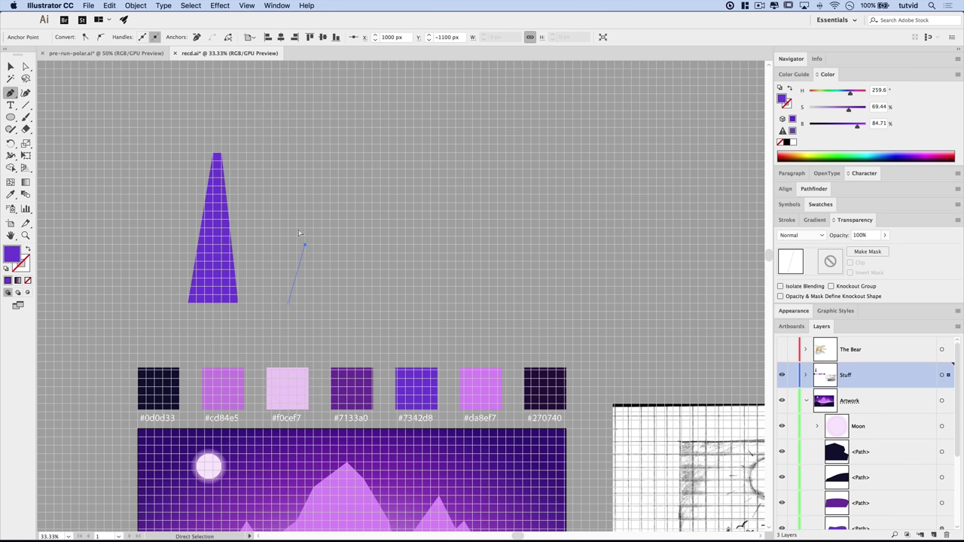
{"action": "key", "text": "super+apostrophe"}
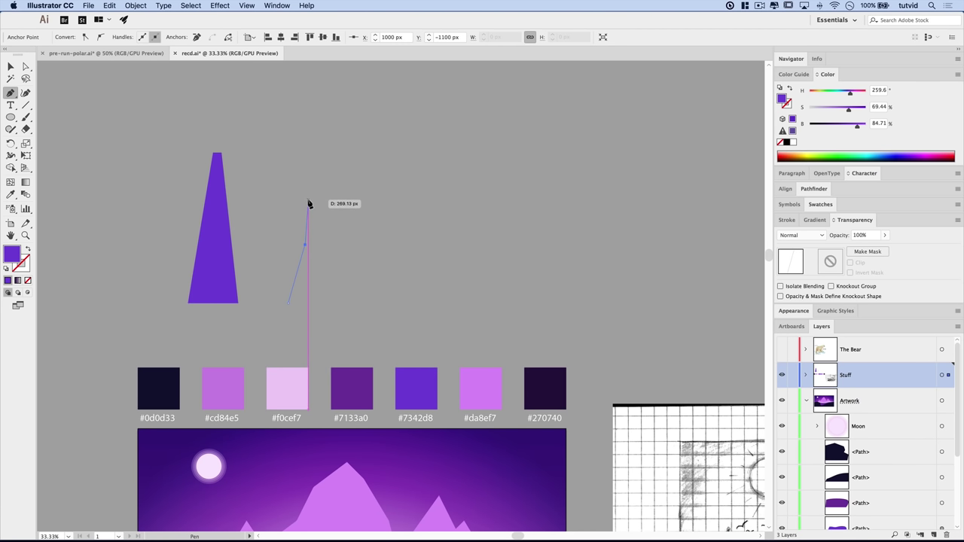
- Complete the second tree as a closed, slightly uneven tapered shape about 930 px tall with a narrow flat top
{"action": "left_click", "coordinate": [308, 199]}
{"action": "left_click", "coordinate": [318, 166]}
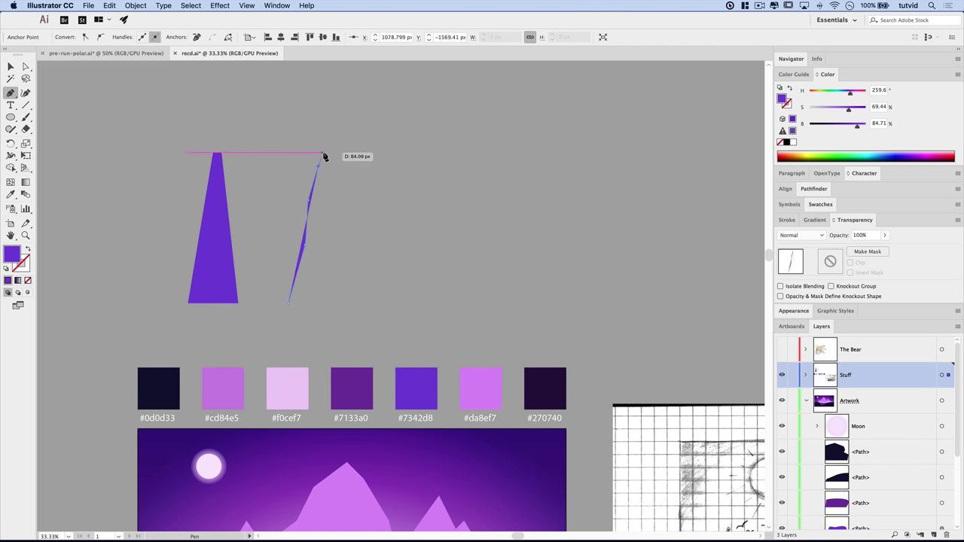
{"action": "left_click", "coordinate": [326, 149]}
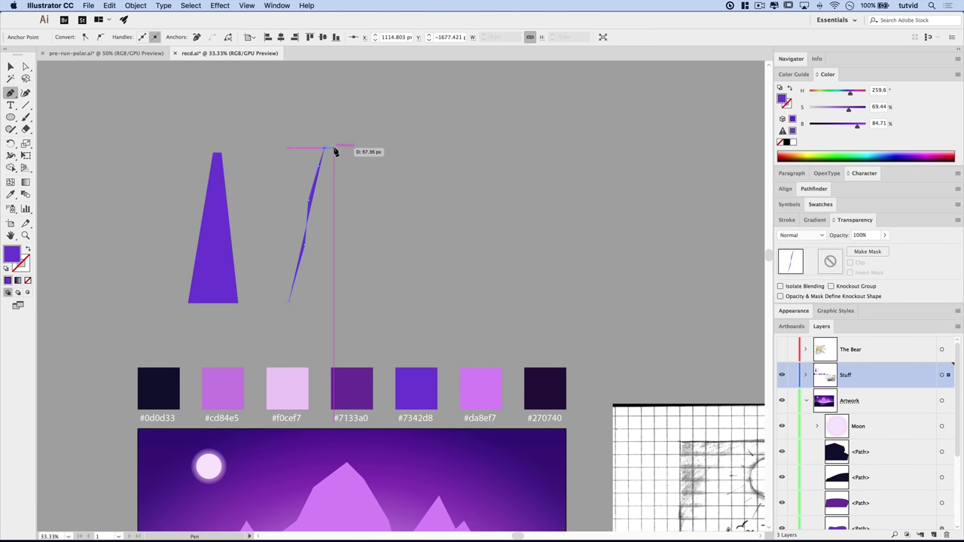
{"action": "left_click", "coordinate": [333, 147]}
{"action": "left_click", "coordinate": [341, 184]}
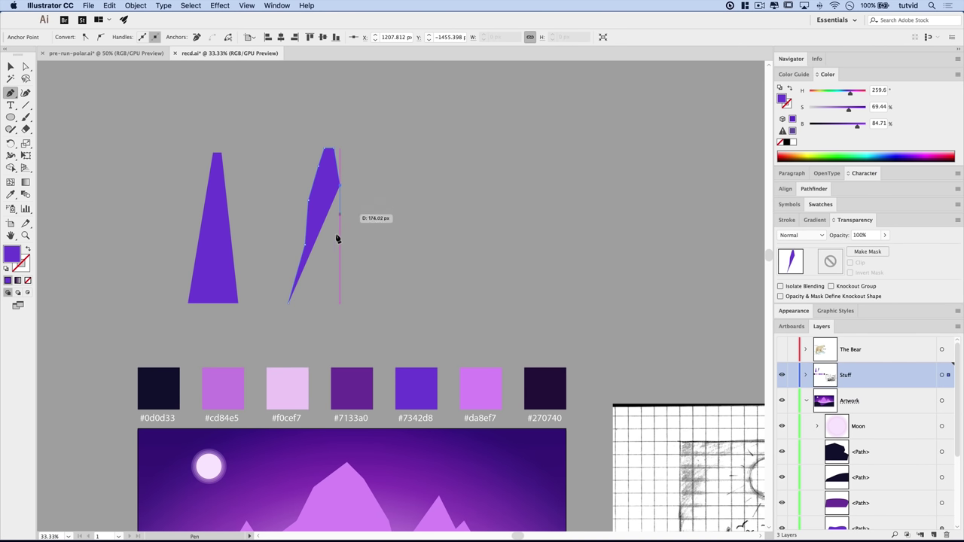
{"action": "left_click", "coordinate": [344, 239]}
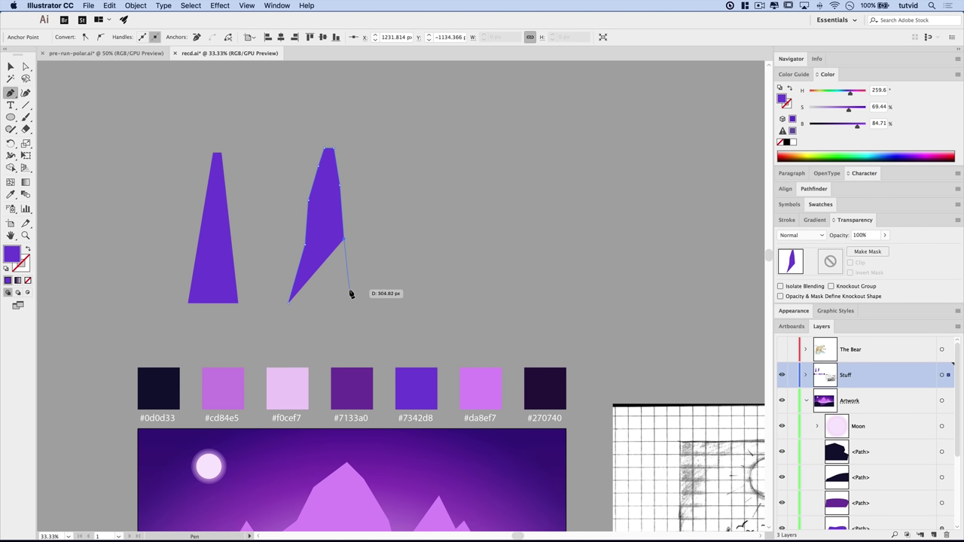
{"action": "left_click", "coordinate": [351, 291]}
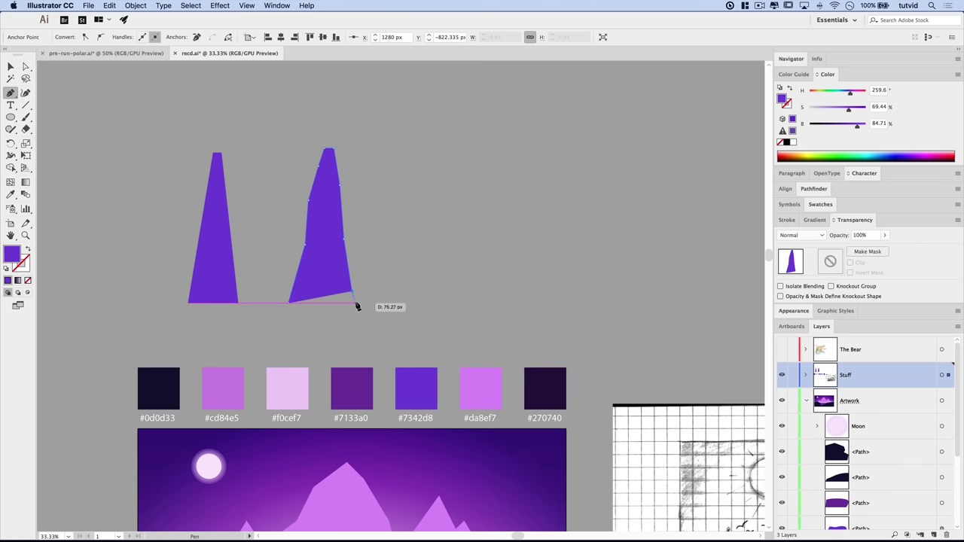
{"action": "left_click", "coordinate": [357, 303]}
{"action": "left_click", "coordinate": [290, 303]}
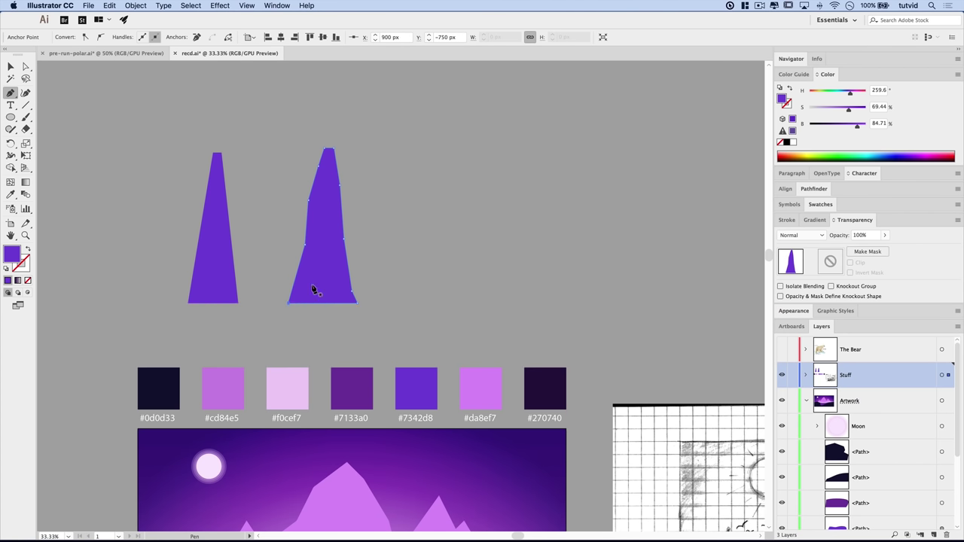
- Draw a third closed tree about 390 px wide and 915 px tall, with two jagged branch notches on each side and a flat top
{"action": "scroll", "coordinate": [316, 288], "scroll_direction": "right", "scroll_amount": 5}
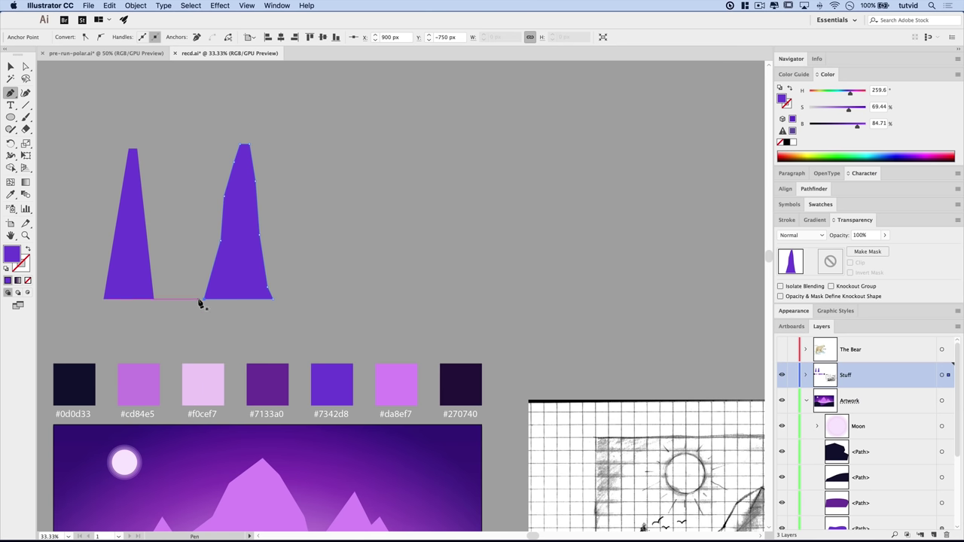
{"action": "left_click", "coordinate": [313, 297]}
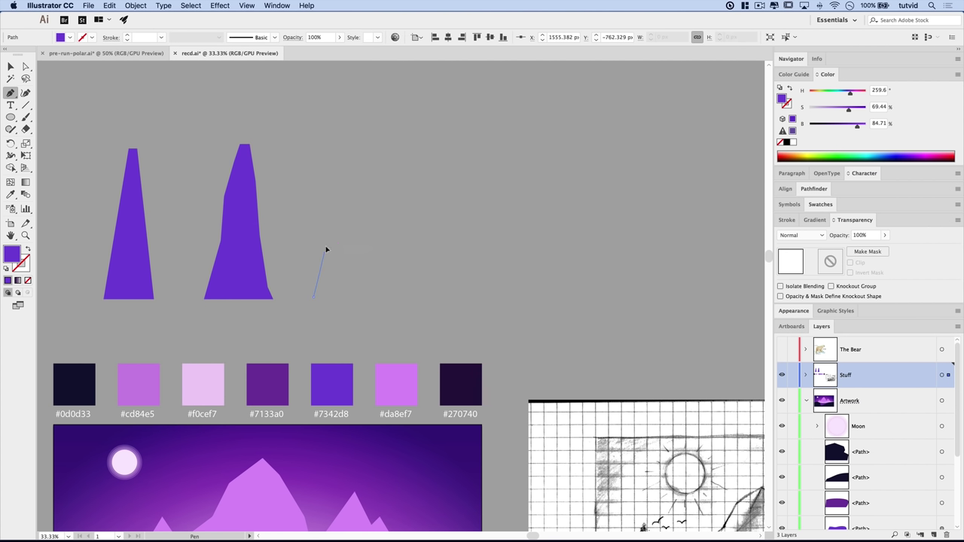
{"action": "left_click", "coordinate": [324, 247]}
{"action": "left_click", "coordinate": [314, 255]}
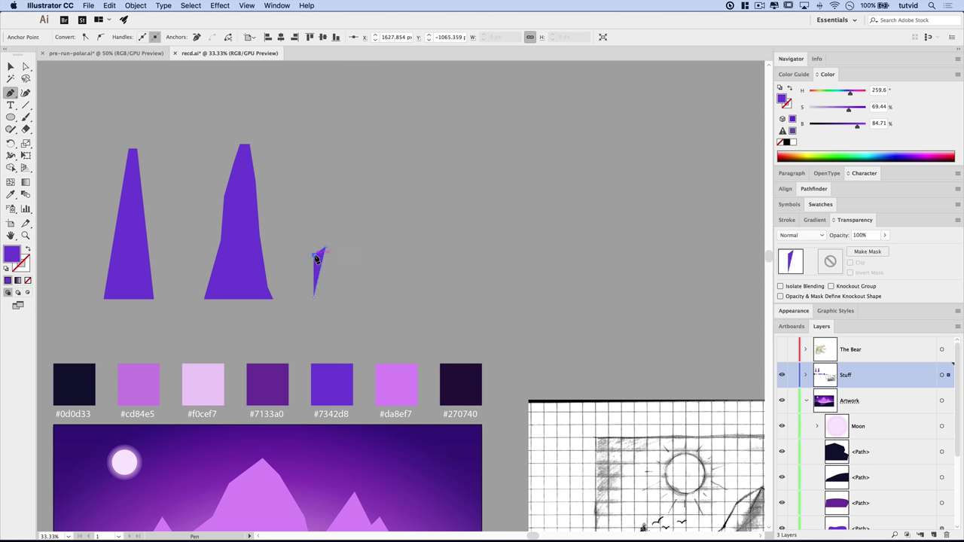
{"action": "left_click", "coordinate": [325, 202]}
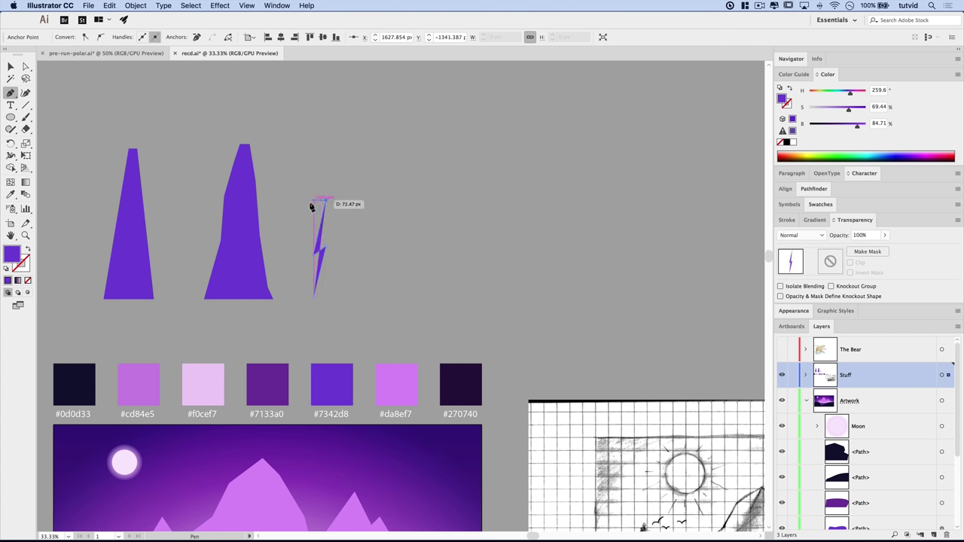
{"action": "left_click", "coordinate": [345, 144]}
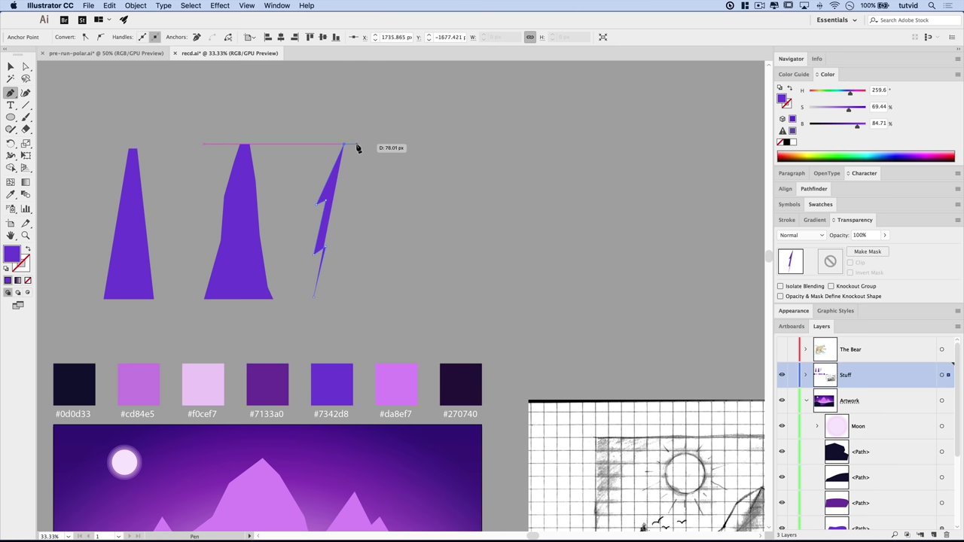
{"action": "left_click", "coordinate": [357, 143]}
{"action": "left_click", "coordinate": [378, 216]}
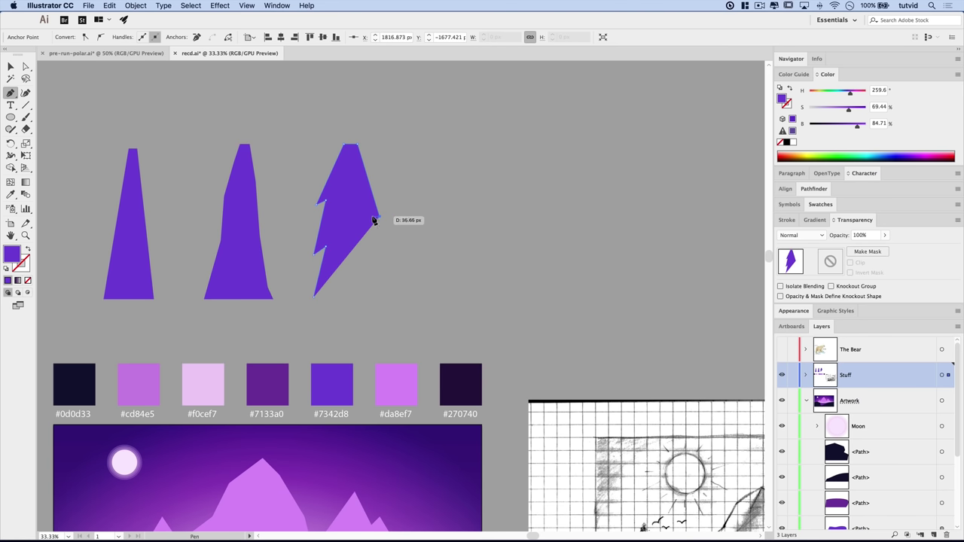
{"action": "left_click", "coordinate": [362, 210]}
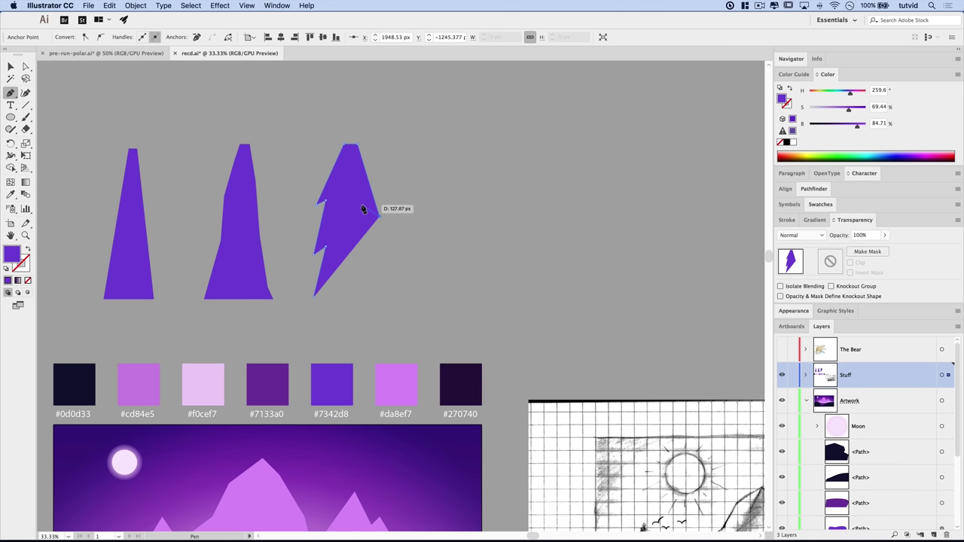
{"action": "left_click", "coordinate": [375, 248]}
{"action": "left_click", "coordinate": [357, 244]}
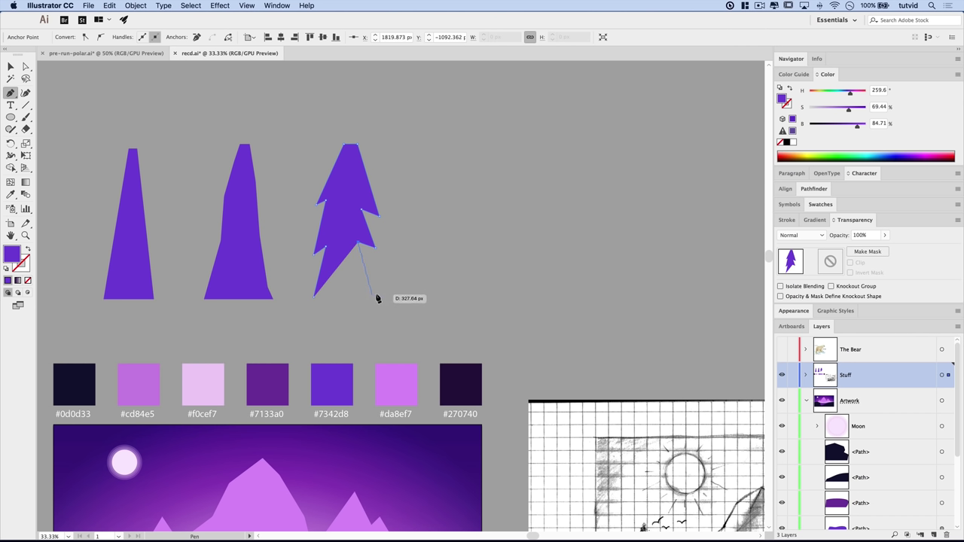
{"action": "left_click", "coordinate": [375, 294]}
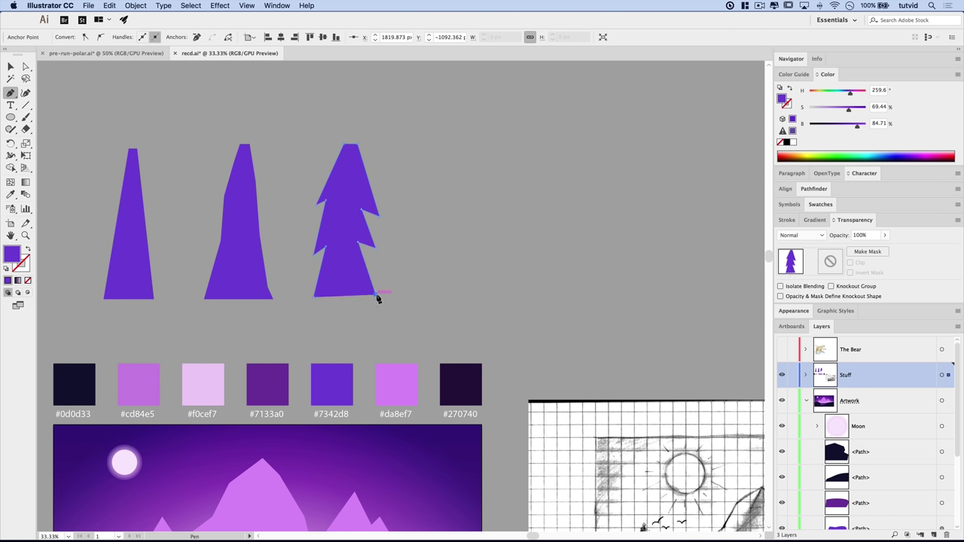
{"action": "left_click", "coordinate": [317, 297]}
{"action": "key", "text": "v"}
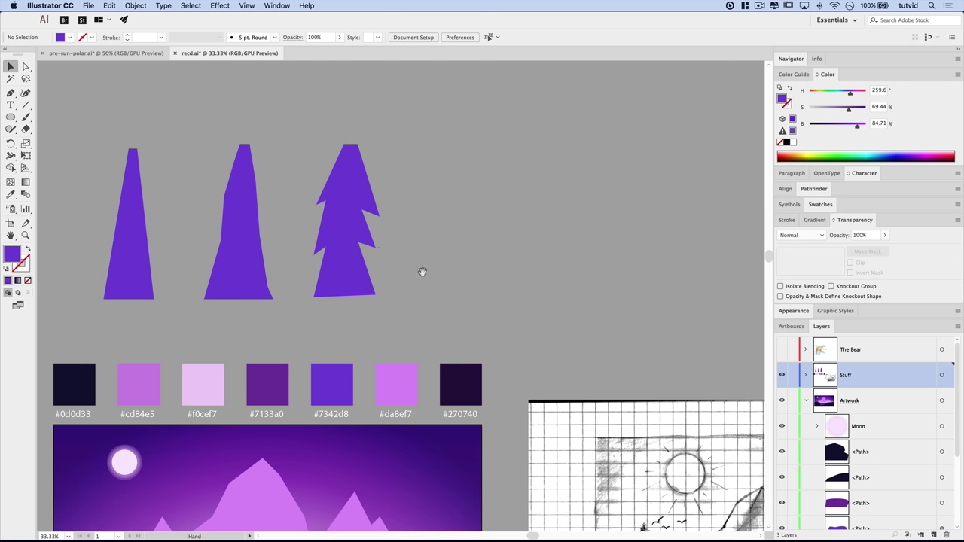
- Open the Roughen effect for the first tapered tree and turn on its preview
{"action": "scroll", "coordinate": [419, 271], "scroll_direction": "left", "scroll_amount": 5}
{"action": "scroll", "coordinate": [420, 271], "scroll_direction": "up", "scroll_amount": 1}
{"action": "left_click", "coordinate": [268, 264]}
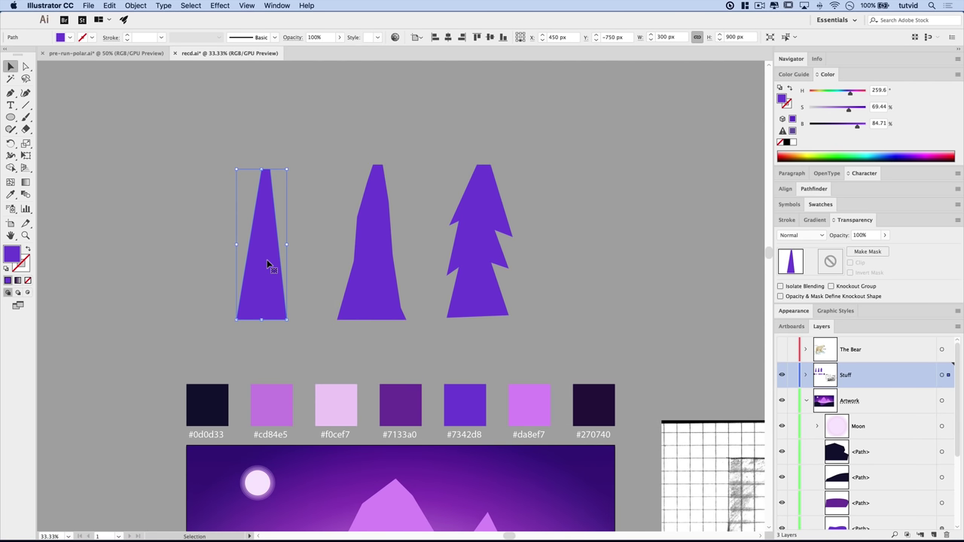
{"action": "left_click", "coordinate": [219, 5]}
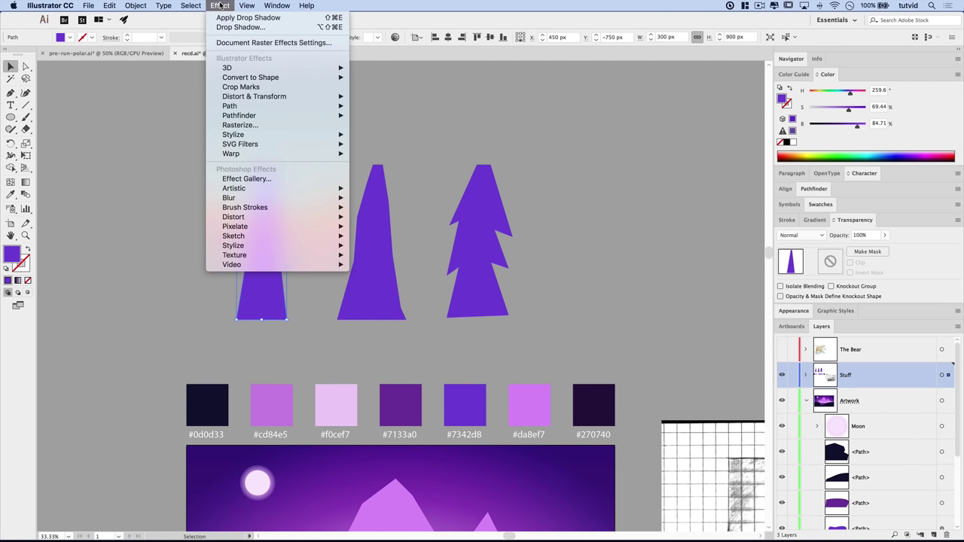
{"action": "mouse_move", "coordinate": [265, 97]}
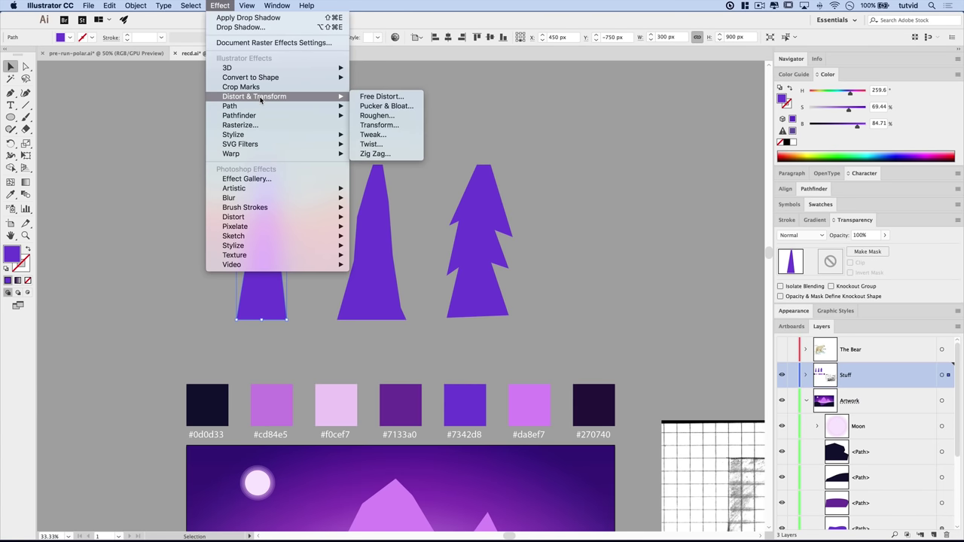
{"action": "left_click", "coordinate": [376, 115]}
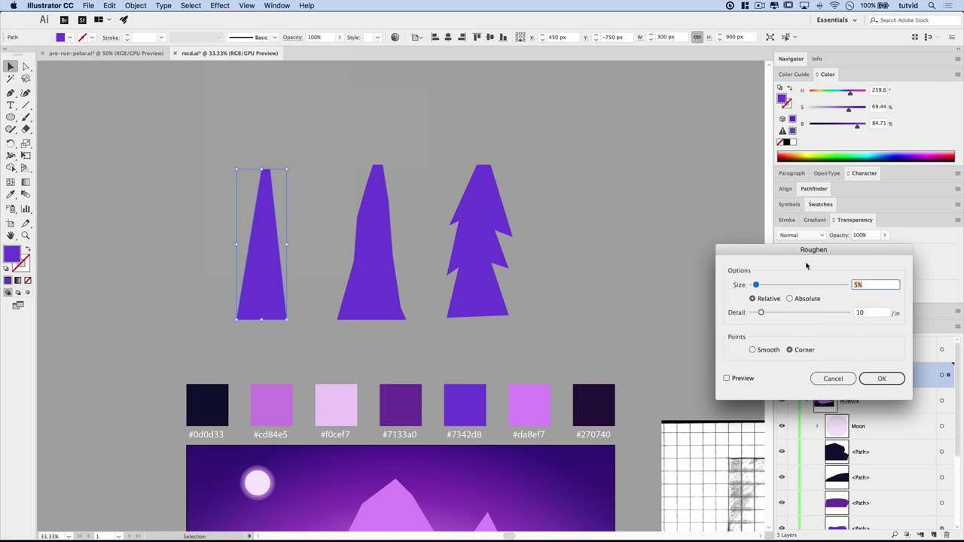
{"action": "left_click", "coordinate": [379, 288]}
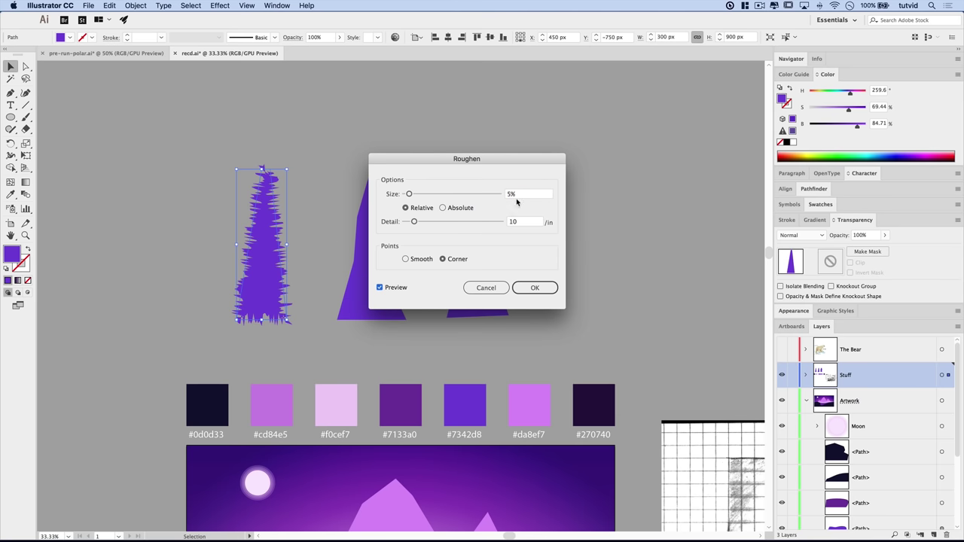
- Set the Roughen detail to 35/in, reduce its relative size well below 5%, and apply the effect to the tree
{"action": "left_click", "coordinate": [524, 224]}
{"action": "type", "text": "35"}
{"action": "key", "text": "Tab"}
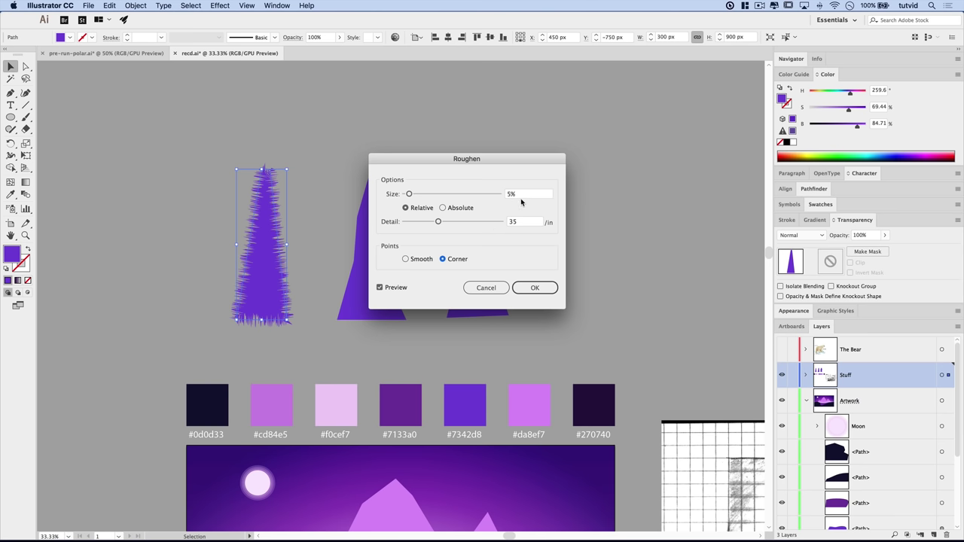
{"action": "left_click", "coordinate": [520, 197]}
{"action": "left_click", "coordinate": [305, 317]}
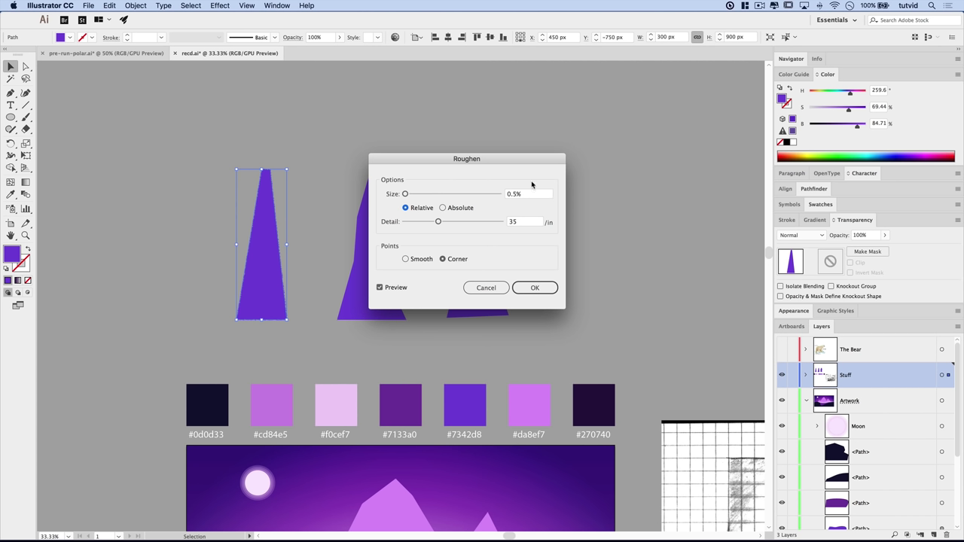
{"action": "left_click", "coordinate": [517, 194]}
{"action": "left_click", "coordinate": [559, 400]}
{"action": "left_click", "coordinate": [535, 288]}
- Move the roughened tree's top-right anchor point up and inward to shape a pointed treetop
{"action": "key", "text": "z"}
{"action": "left_click", "coordinate": [263, 183]}
{"action": "scroll", "coordinate": [543, 391], "scroll_direction": "up", "scroll_amount": 3}
{"action": "scroll", "coordinate": [544, 390], "scroll_direction": "left", "scroll_amount": 3}
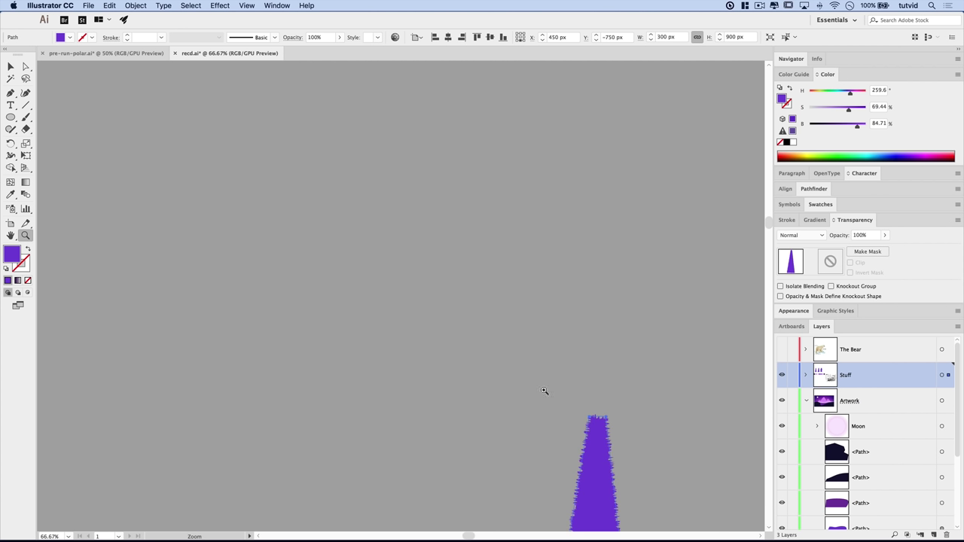
{"action": "left_click", "coordinate": [596, 404]}
{"action": "left_click_drag", "start_coordinate": [161, 183], "coordinate": [341, 342]}
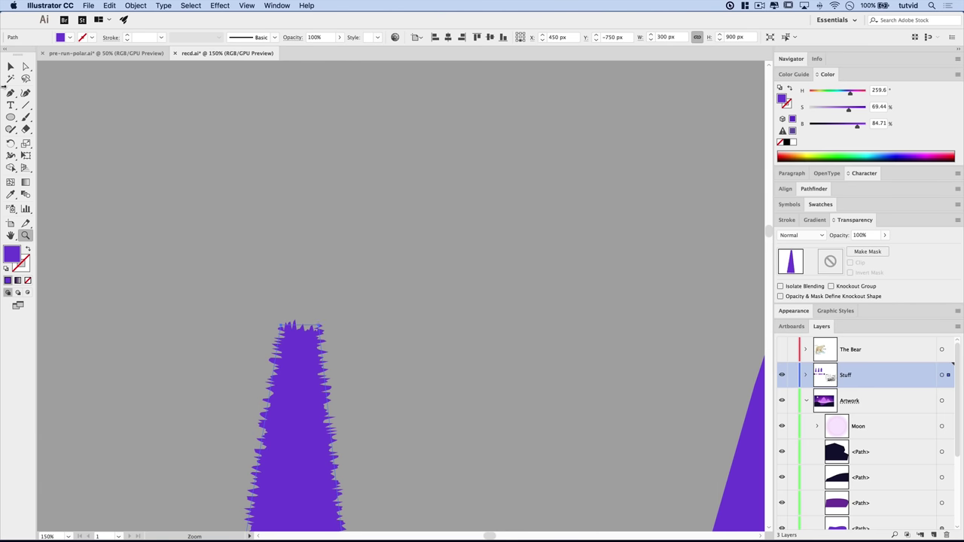
{"action": "left_click", "coordinate": [26, 67]}
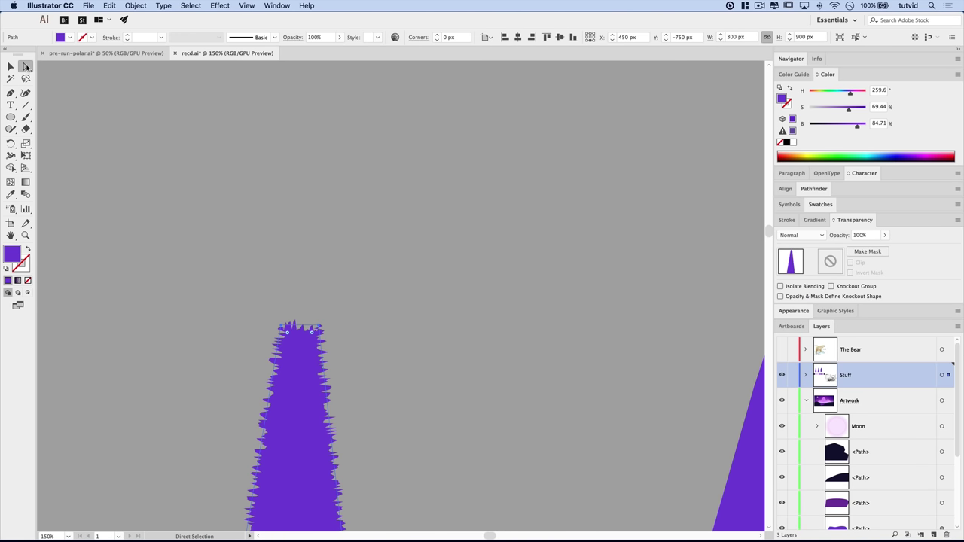
{"action": "left_click", "coordinate": [320, 329]}
{"action": "left_click_drag", "start_coordinate": [320, 329], "coordinate": [305, 292]}
{"action": "left_click", "coordinate": [419, 479]}
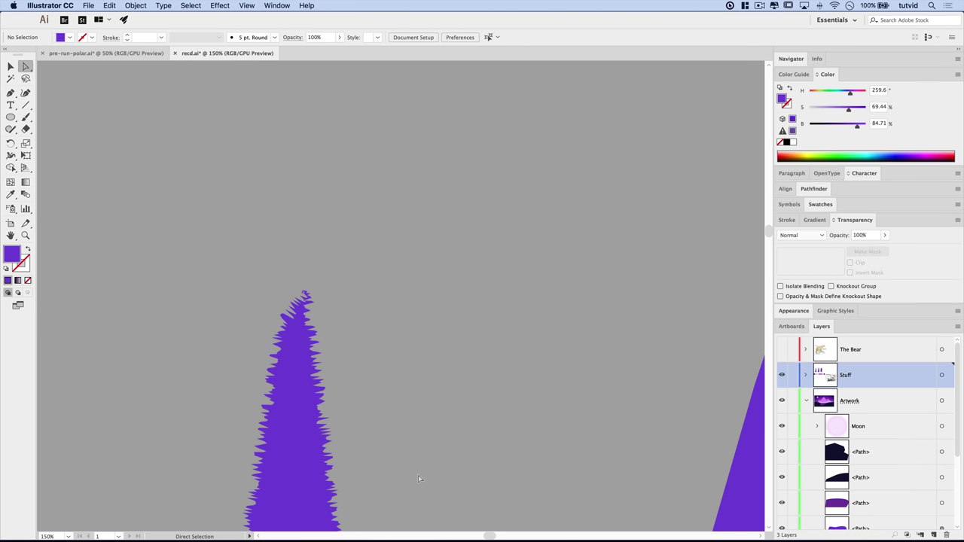
- Review the roughened tree alongside the two plain trees, the color palette and the sketch
{"action": "key", "text": "super+minus"}
{"action": "key", "text": "super+minus"}
{"action": "key", "text": "super+minus"}
{"action": "key", "text": "super+minus"}
{"action": "key", "text": "super+minus"}
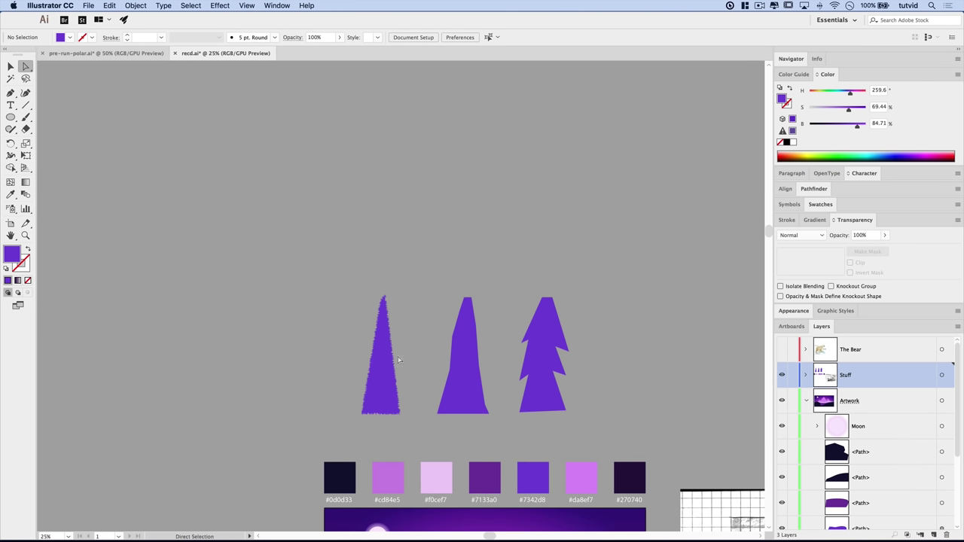
{"action": "scroll", "coordinate": [398, 360], "scroll_direction": "right", "scroll_amount": 8}
{"action": "scroll", "coordinate": [398, 360], "scroll_direction": "down", "scroll_amount": 4}
{"action": "key", "text": "v"}
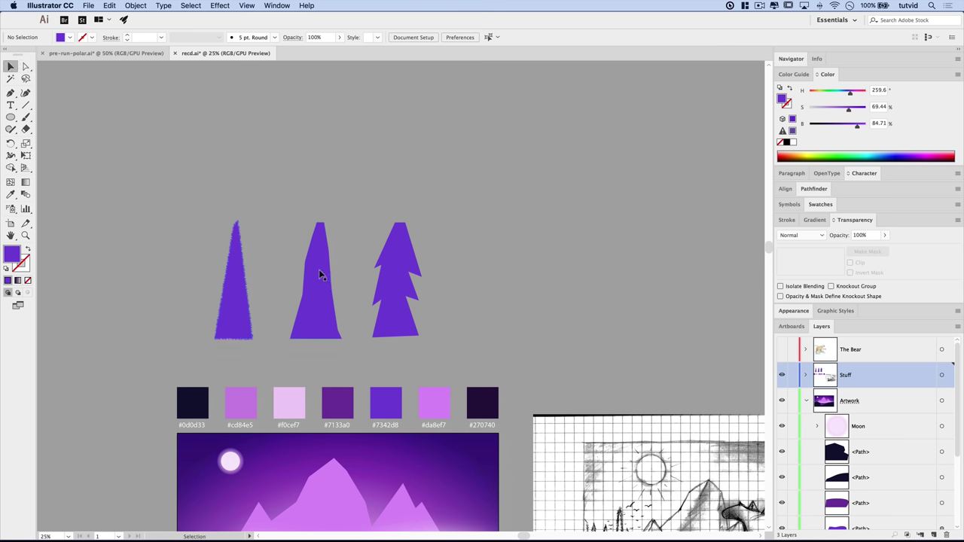
- Open the Roughen effect for the plain middle tree and turn on its preview
{"action": "left_click", "coordinate": [318, 269]}
{"action": "left_click", "coordinate": [220, 5]}
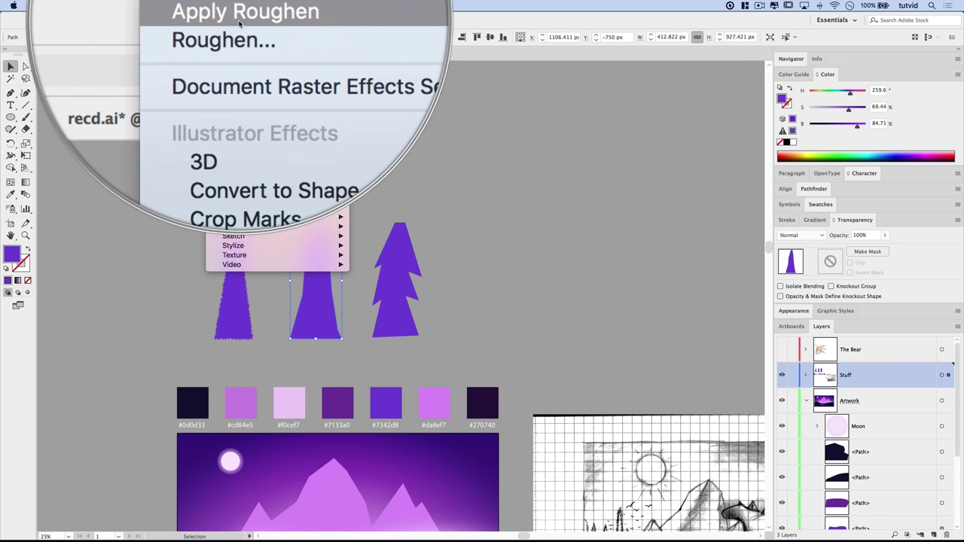
{"action": "left_click", "coordinate": [223, 28]}
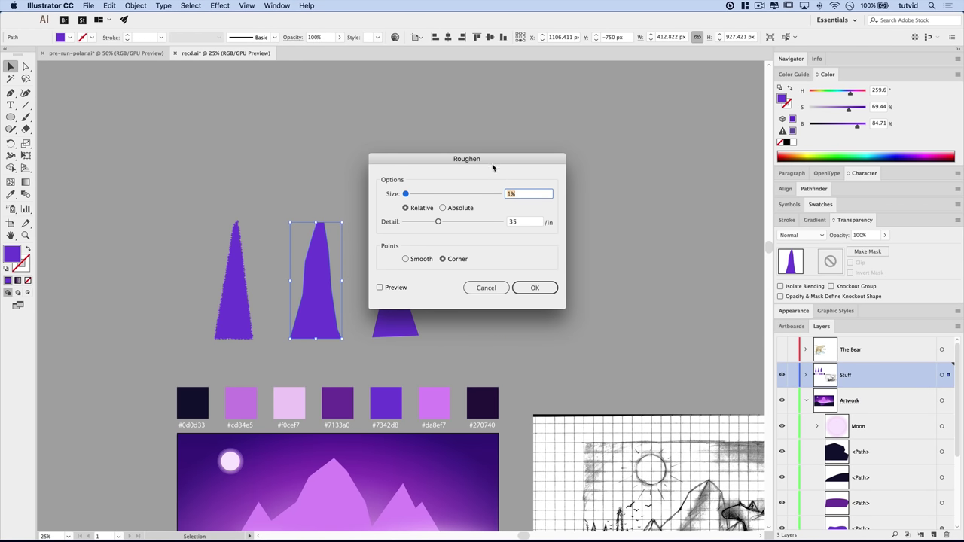
{"action": "left_click_drag", "start_coordinate": [493, 165], "coordinate": [559, 191]}
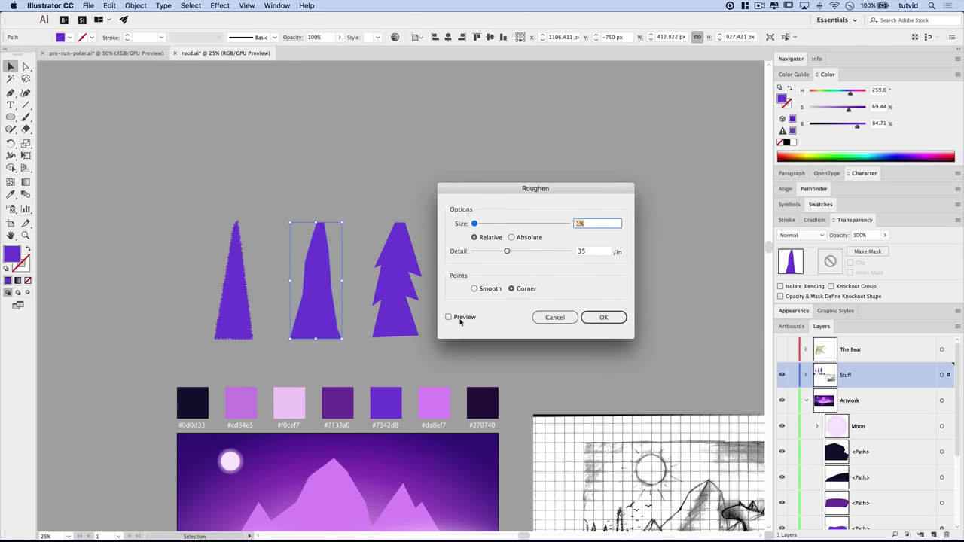
{"action": "left_click", "coordinate": [456, 319]}
- Set the Roughen detail to 55/in and relative size to 2%, and apply the effect to the middle tree
{"action": "left_click", "coordinate": [595, 252]}
{"action": "type", "text": "55"}
{"action": "key", "text": "Tab"}
{"action": "key", "text": "Tab"}
{"action": "type", "text": "2"}
{"action": "key", "text": "Tab"}
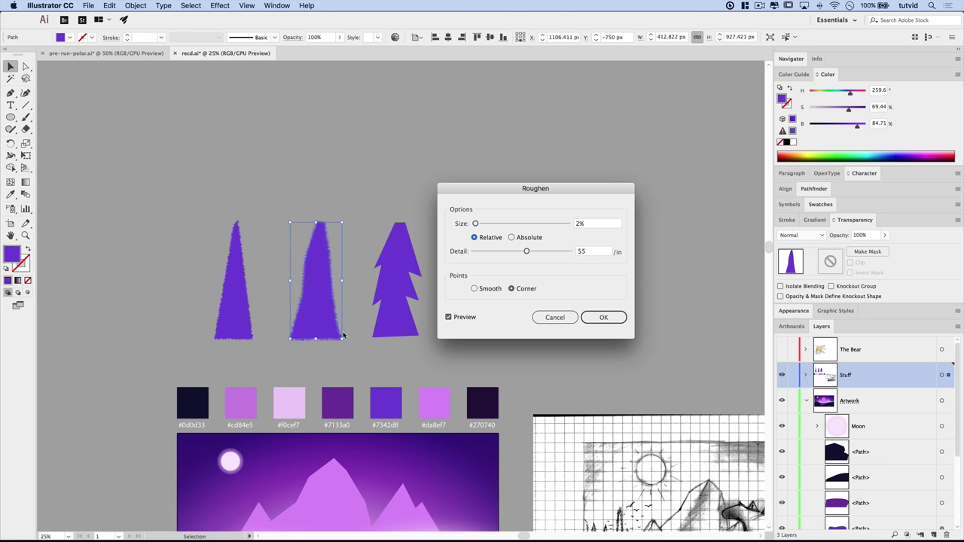
{"action": "left_click", "coordinate": [611, 320]}
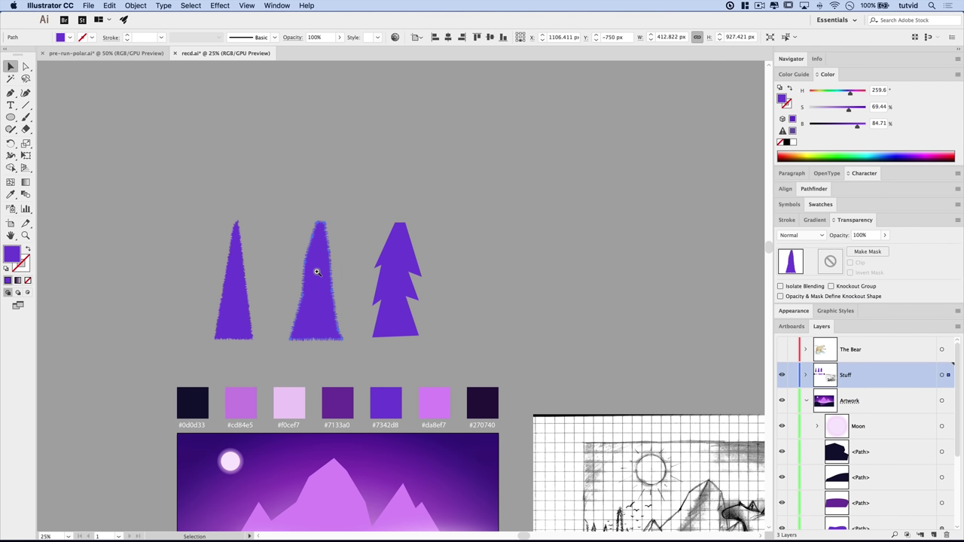
- Move the middle tree's top anchor points up and inward to shape a pointed treetop, and clear the selection
{"action": "key", "text": "z"}
{"action": "left_click_drag", "start_coordinate": [316, 272], "coordinate": [425, 252]}
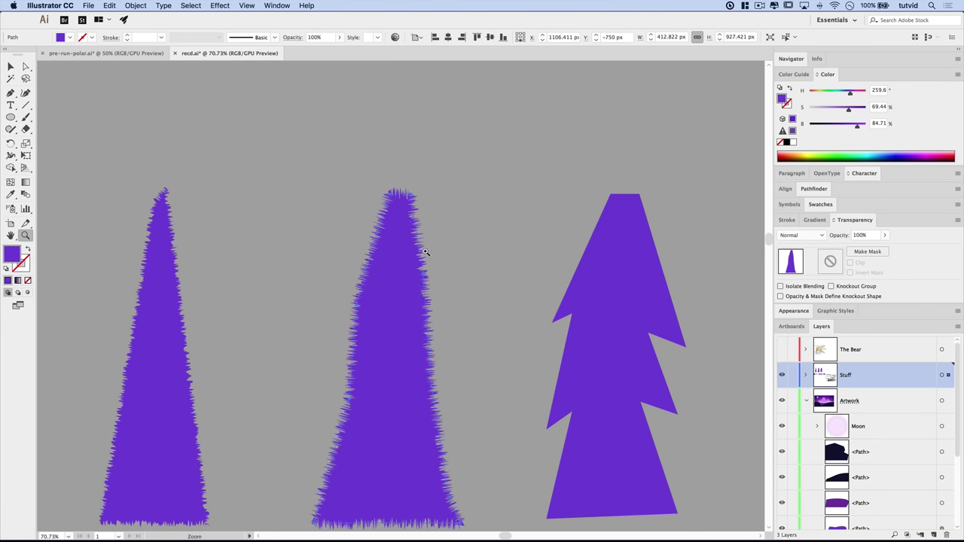
{"action": "key", "text": "a"}
{"action": "left_click", "coordinate": [447, 227]}
{"action": "left_click_drag", "start_coordinate": [410, 195], "coordinate": [397, 161]}
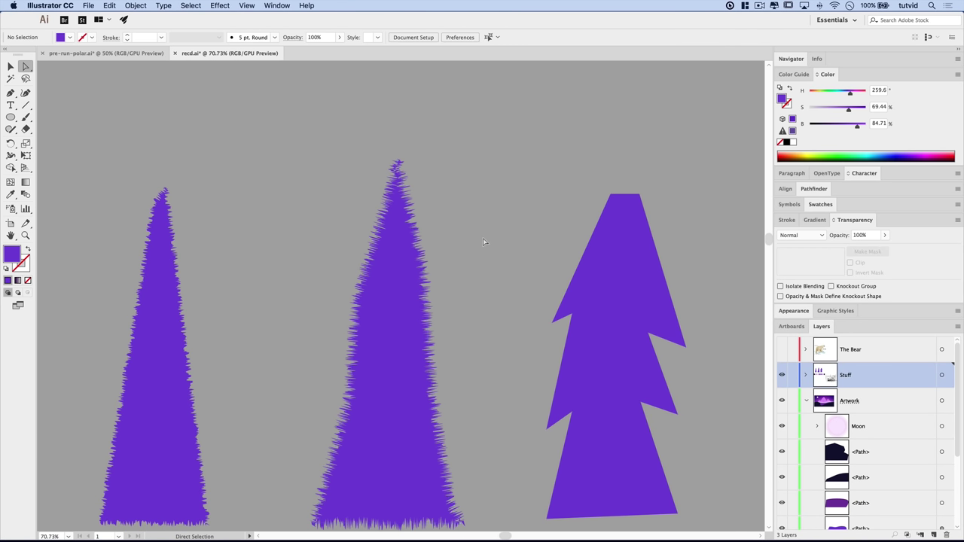
{"action": "scroll", "coordinate": [411, 181], "scroll_direction": "down", "scroll_amount": 2}
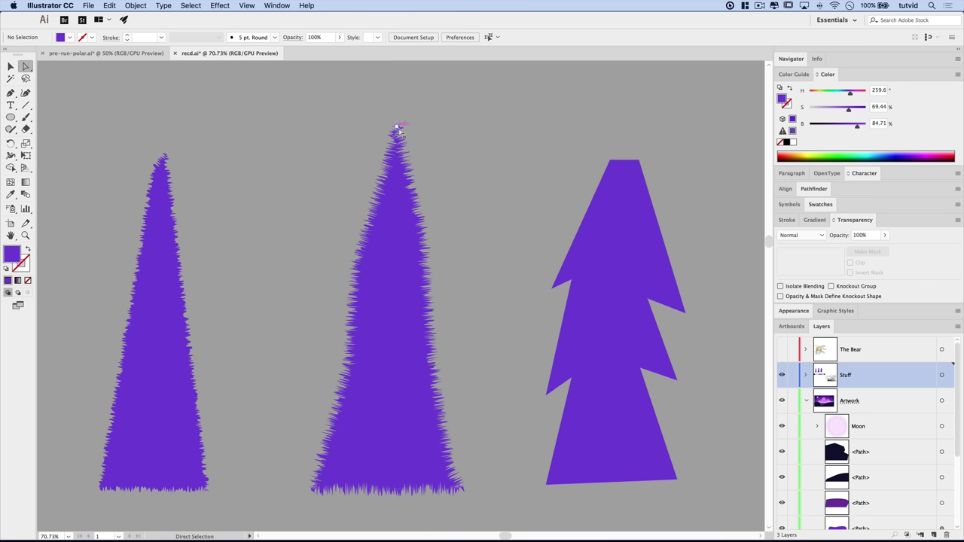
{"action": "left_click_drag", "start_coordinate": [398, 129], "coordinate": [193, 164]}
{"action": "left_click", "coordinate": [406, 149]}
{"action": "key", "text": "space"}
{"action": "key", "text": "super+shift+a"}
- Narrow the third, notched tree to about 284 px wide and reposition it beside the middle tree
{"action": "scroll", "coordinate": [359, 351], "scroll_direction": "down", "scroll_amount": 2}
{"action": "scroll", "coordinate": [359, 351], "scroll_direction": "right", "scroll_amount": 2}
{"action": "key", "text": "space"}
{"action": "left_click", "coordinate": [394, 242]}
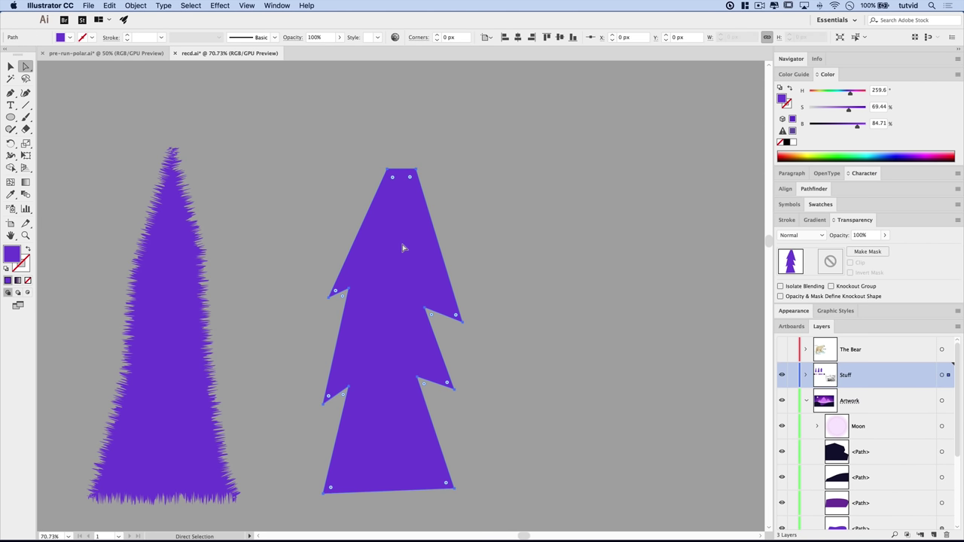
{"action": "key", "text": "v"}
{"action": "left_click_drag", "start_coordinate": [413, 257], "coordinate": [385, 230]}
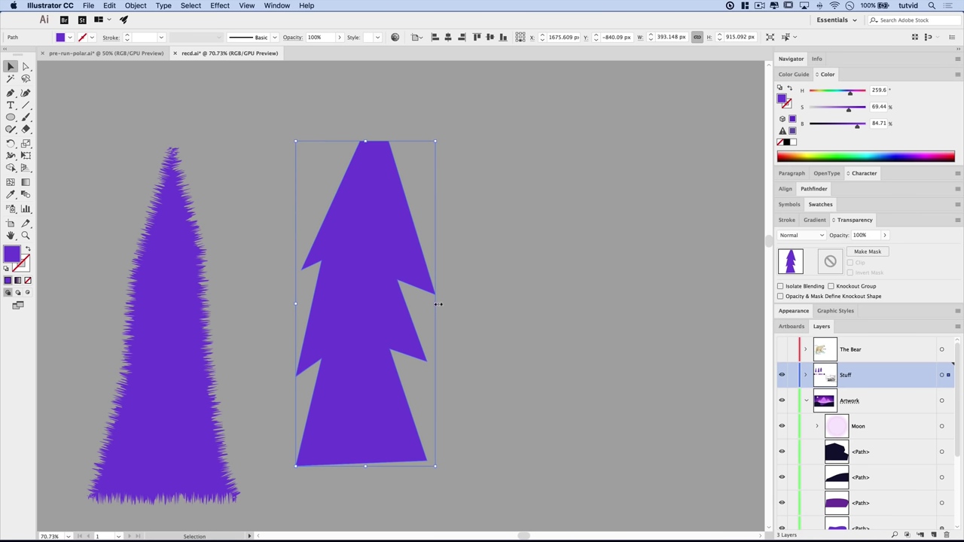
{"action": "left_click_drag", "start_coordinate": [439, 304], "coordinate": [412, 304]}
{"action": "left_click_drag", "start_coordinate": [355, 280], "coordinate": [387, 301]}
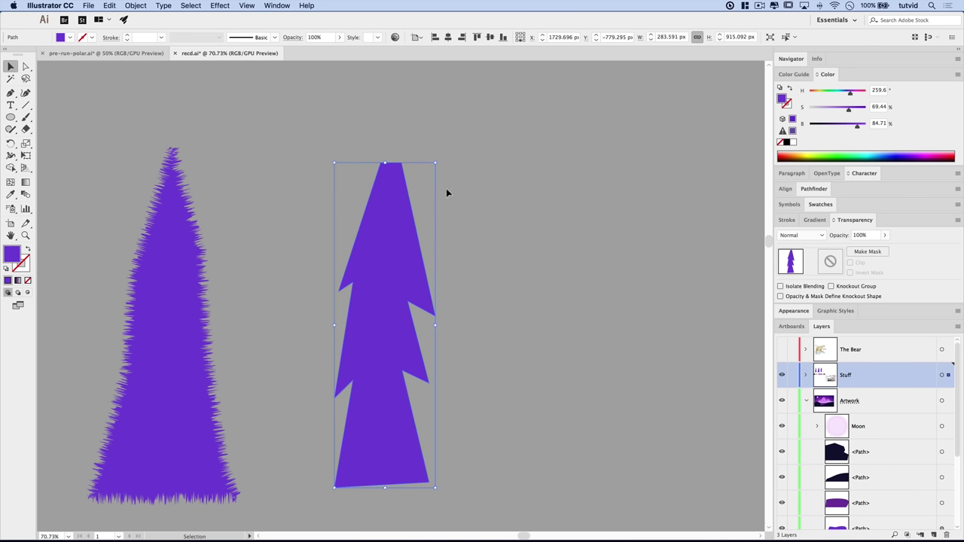
- Raise and converge the notched tree's top anchor points into a sharp tip, making the tree about 1070 px tall
{"action": "left_click_drag", "start_coordinate": [386, 160], "coordinate": [380, 141]}
{"action": "left_click", "coordinate": [427, 203]}
{"action": "key", "text": "a"}
{"action": "left_click", "coordinate": [456, 170]}
- Roughen the notched tree with a relative size of 0.6% and a detail slightly above 55/in
{"action": "key", "text": "v"}
{"action": "left_click", "coordinate": [395, 218]}
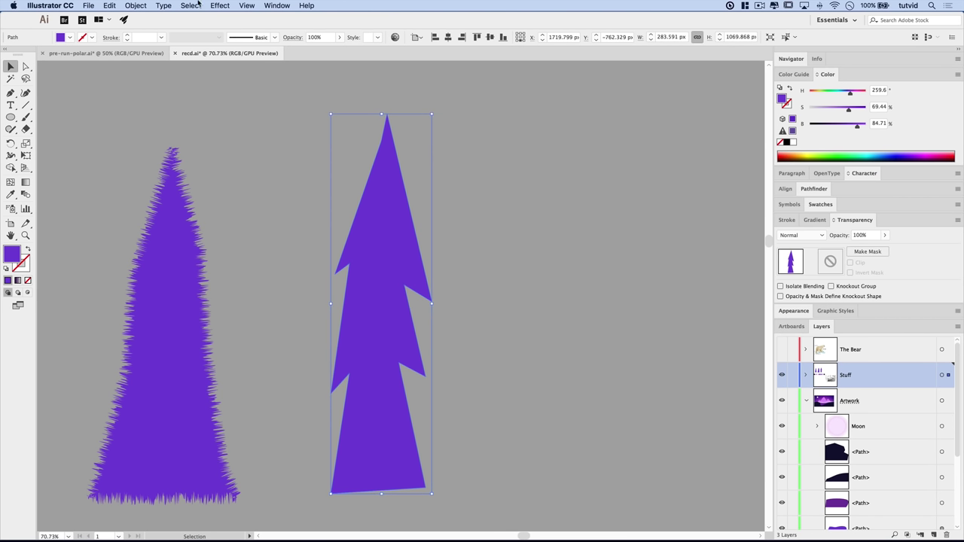
{"action": "left_click", "coordinate": [220, 5]}
{"action": "left_click", "coordinate": [234, 27]}
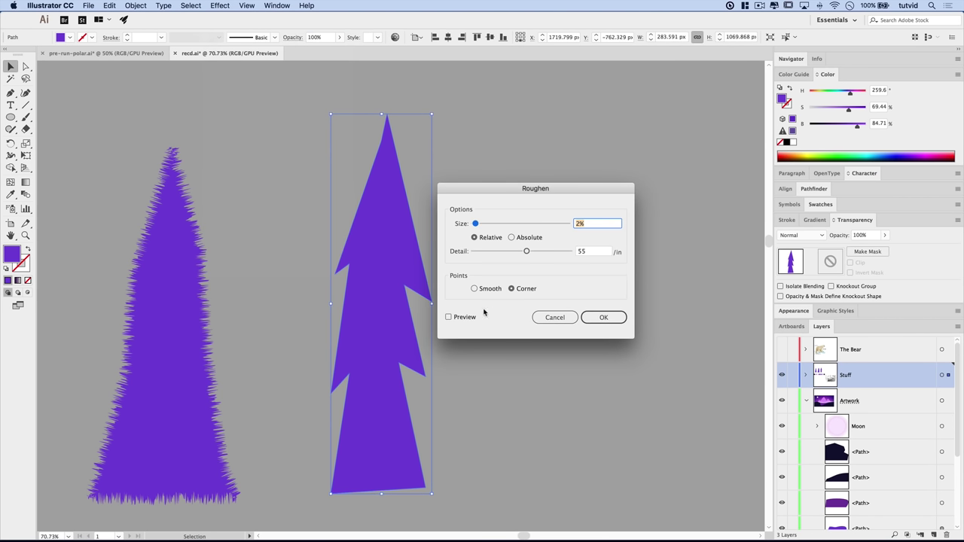
{"action": "left_click", "coordinate": [449, 317]}
{"action": "left_click", "coordinate": [592, 224]}
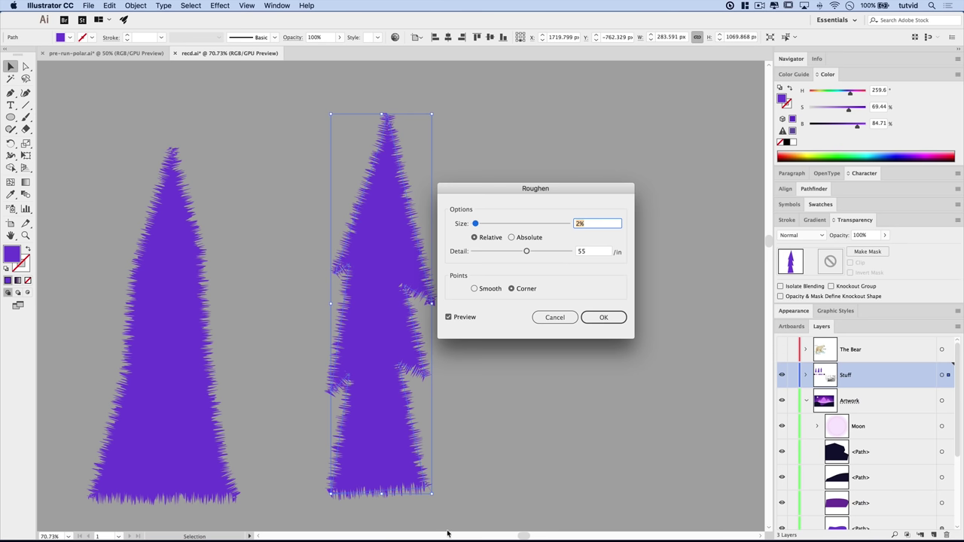
{"action": "type", "text": "0.6"}
{"action": "key", "text": "Tab"}
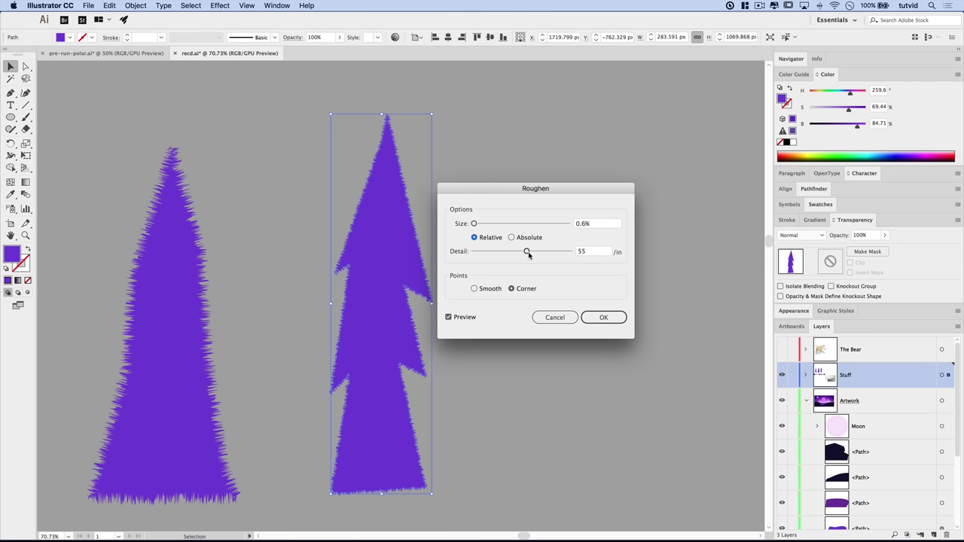
{"action": "mouse_move", "coordinate": [528, 254]}
{"action": "left_mouse_down"}
{"action": "mouse_move", "coordinate": [510, 254]}
{"action": "mouse_move", "coordinate": [534, 252]}
{"action": "left_mouse_up"}
{"action": "left_click", "coordinate": [608, 317]}
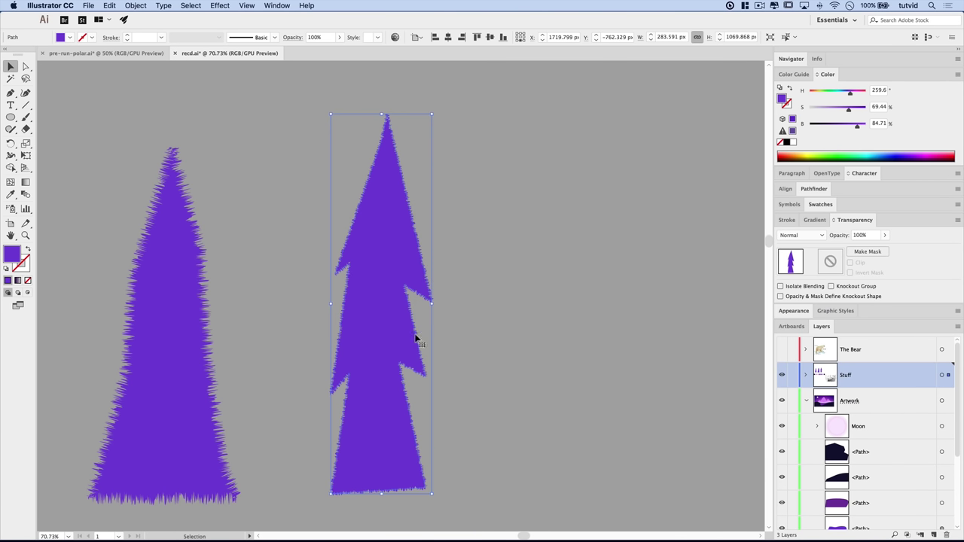
- Make the two right-hand notches of the third tree shallower and move its bottom-right corner slightly outward
{"action": "left_click", "coordinate": [470, 332]}
{"action": "key", "text": "a"}
{"action": "left_click", "coordinate": [419, 308]}
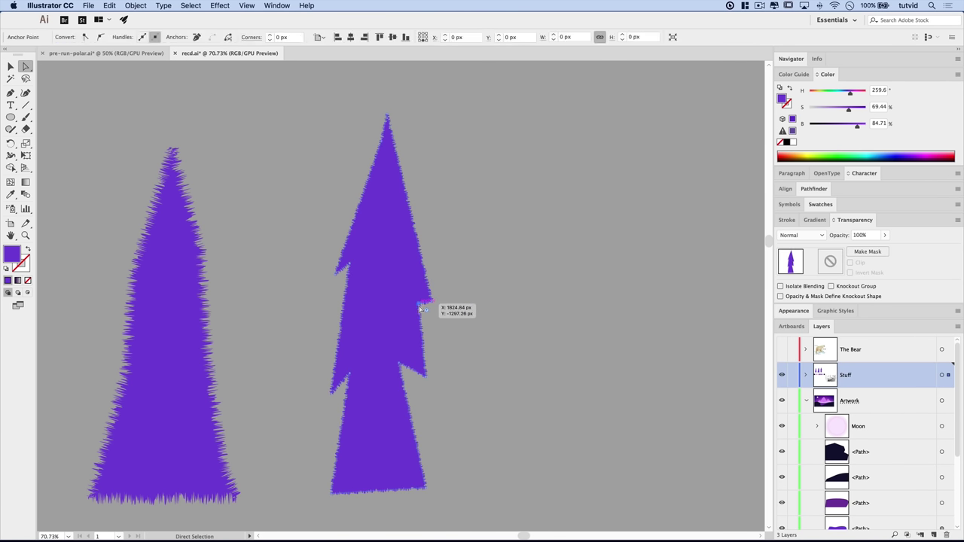
{"action": "left_click", "coordinate": [419, 384]}
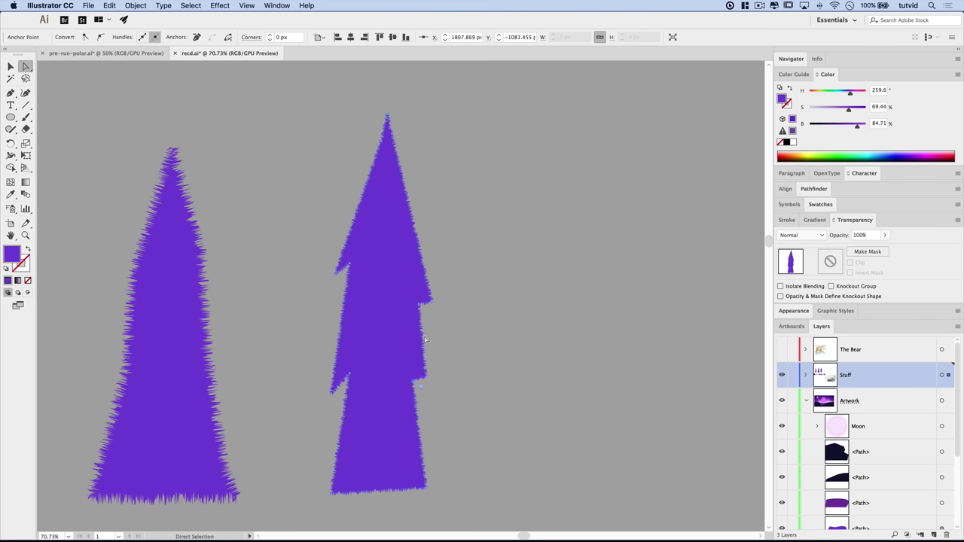
{"action": "left_click_drag", "start_coordinate": [420, 306], "coordinate": [418, 295]}
{"action": "left_click_drag", "start_coordinate": [422, 378], "coordinate": [420, 380]}
{"action": "left_click_drag", "start_coordinate": [427, 490], "coordinate": [433, 491]}
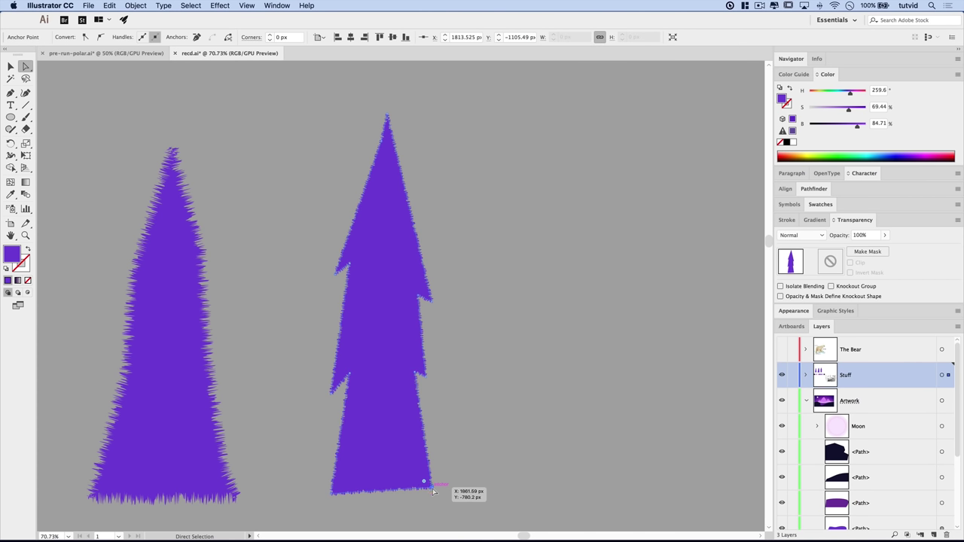
- Make the two left-hand notches of the third tree shallower by moving their inner anchor points, and deselect the tree
{"action": "left_click_drag", "start_coordinate": [345, 372], "coordinate": [348, 382]}
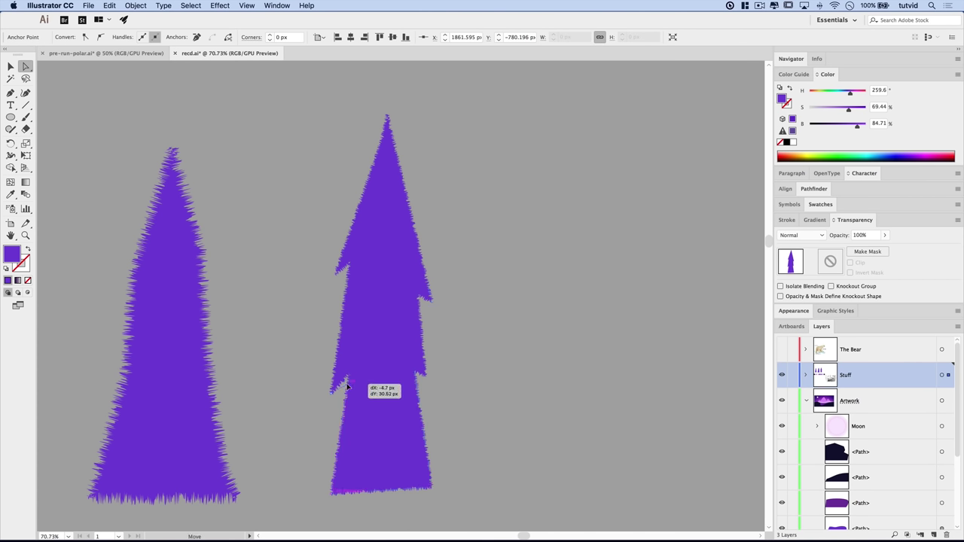
{"action": "left_click", "coordinate": [350, 266]}
{"action": "left_click_drag", "start_coordinate": [350, 266], "coordinate": [338, 276]}
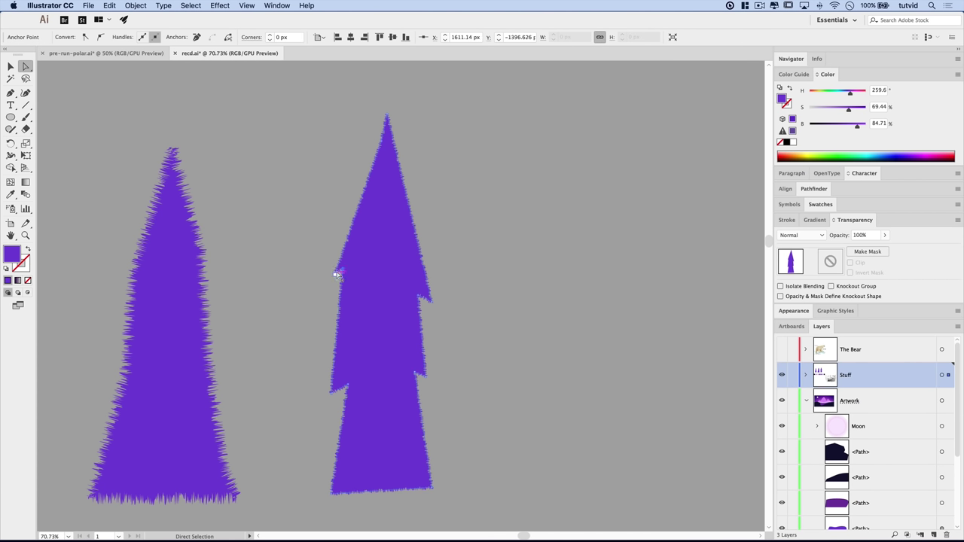
{"action": "left_click", "coordinate": [497, 335]}
- Select all three roughened trees and fill them with the palette purple #7133a0
{"action": "key", "text": "super+minus"}
{"action": "key", "text": "super+minus"}
{"action": "key", "text": "super+minus"}
{"action": "key", "text": "super+minus"}
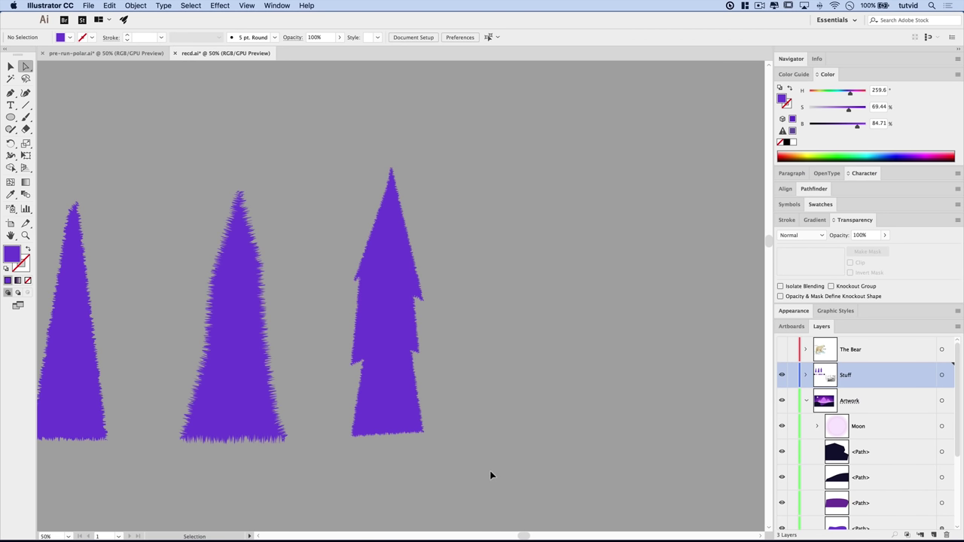
{"action": "left_click", "coordinate": [387, 296]}
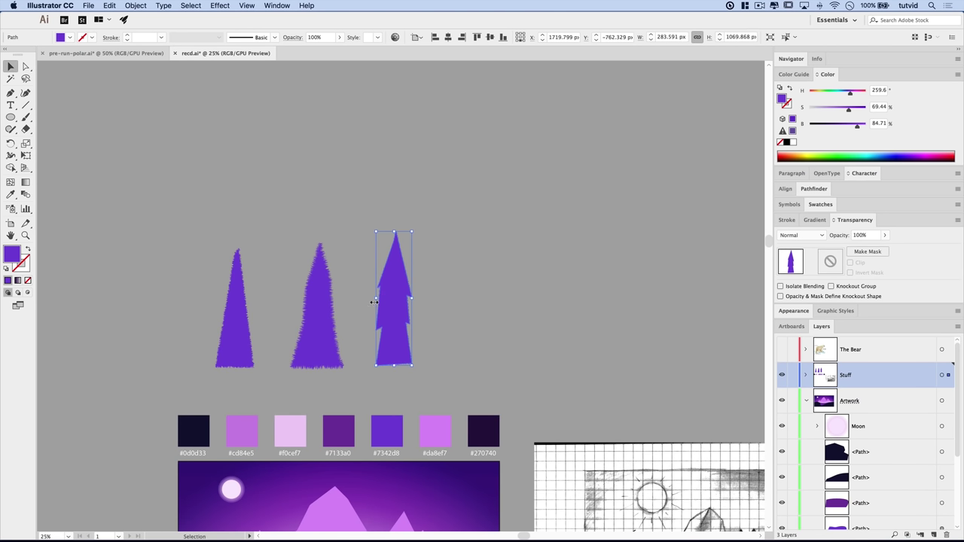
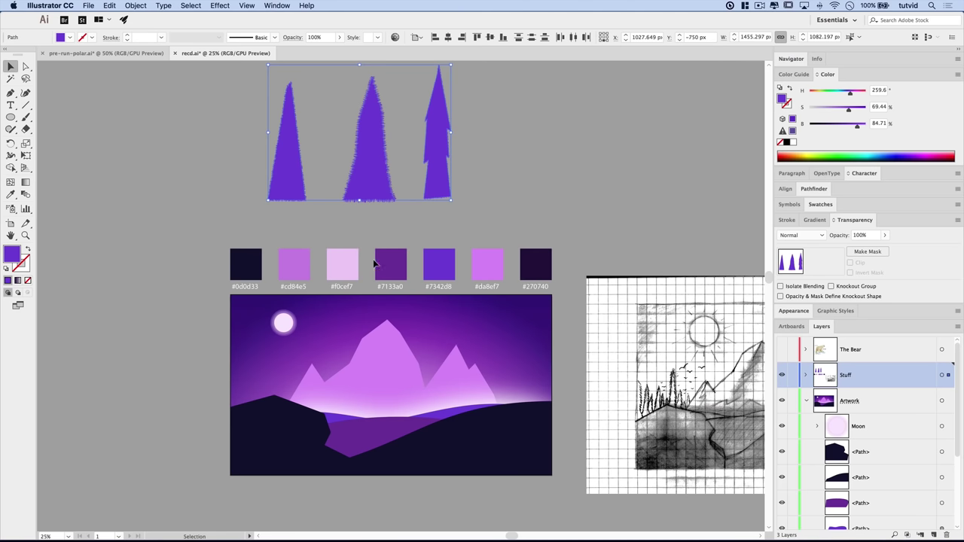
{"action": "key", "text": "i"}
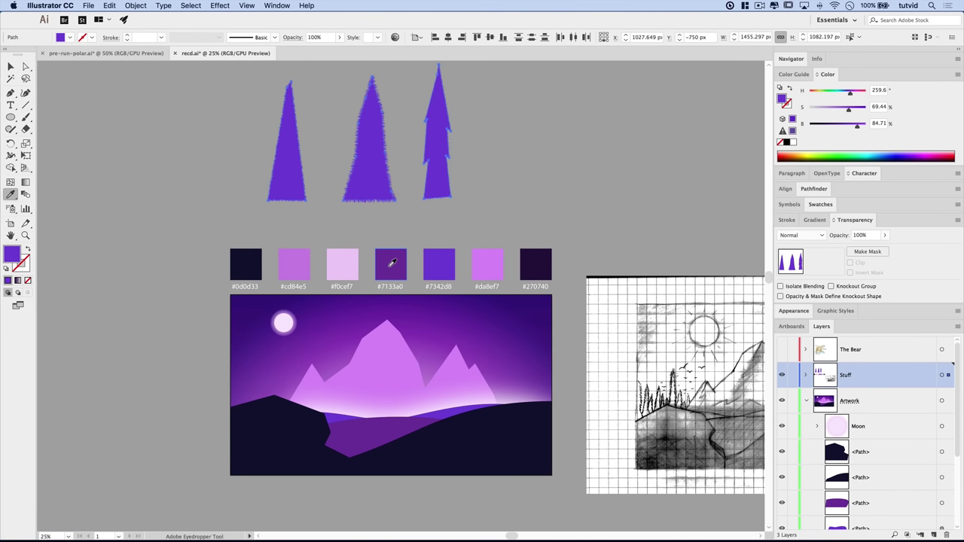
{"action": "left_click", "coordinate": [392, 262]}
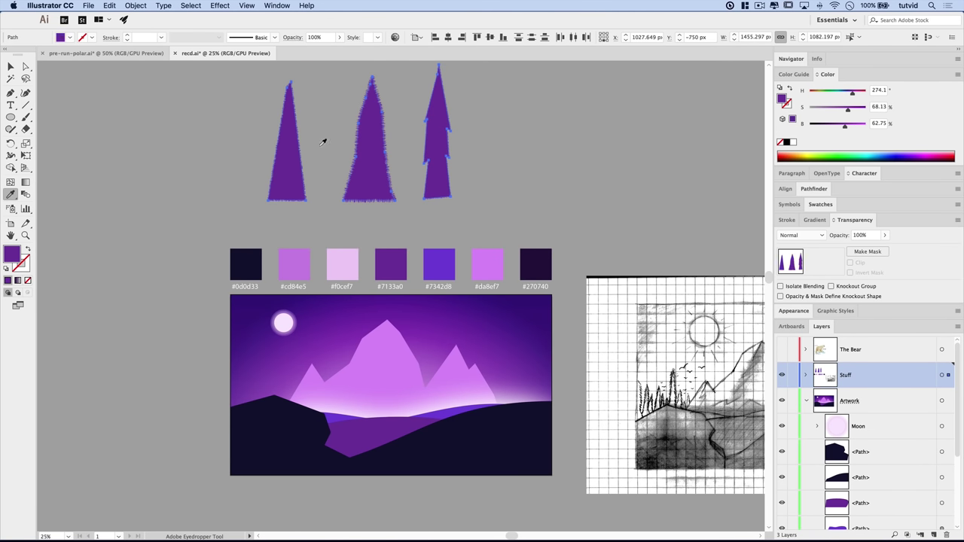
{"action": "key", "text": "v"}
{"action": "left_click", "coordinate": [516, 179]}
- Set the three trees' opacity to 90% and check the transparency by briefly overlapping the middle tree with the first
{"action": "scroll", "coordinate": [286, 183], "scroll_direction": "up", "scroll_amount": 2}
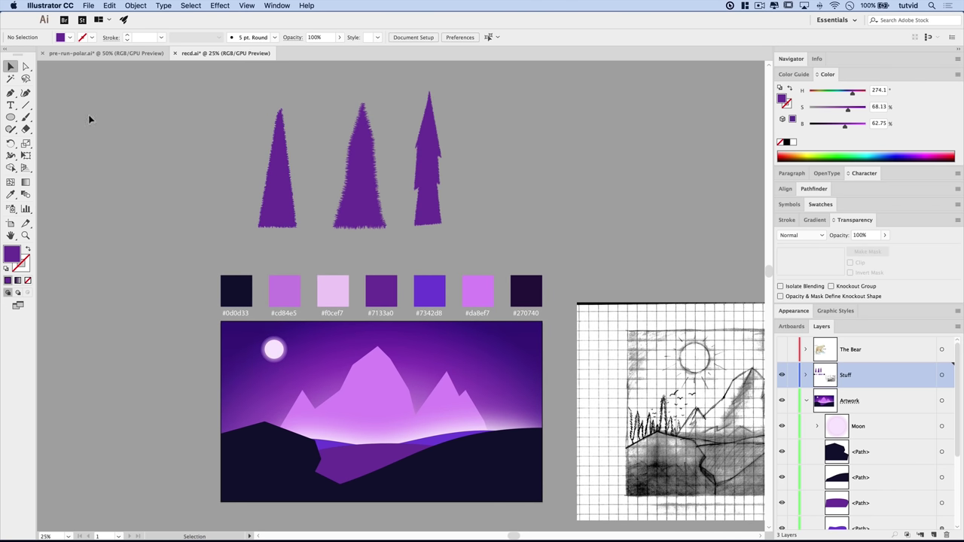
{"action": "left_click_drag", "start_coordinate": [457, 205], "coordinate": [474, 212]}
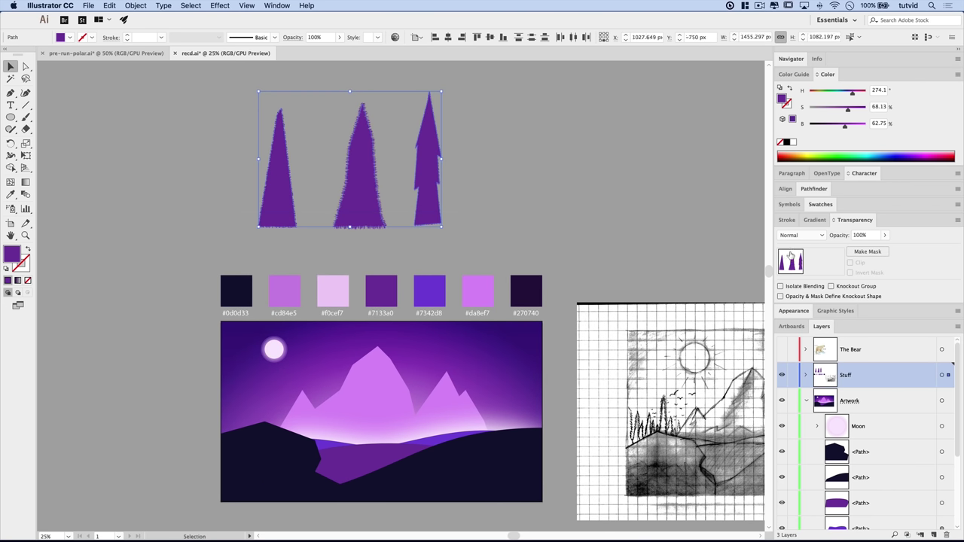
{"action": "left_click", "coordinate": [866, 235]}
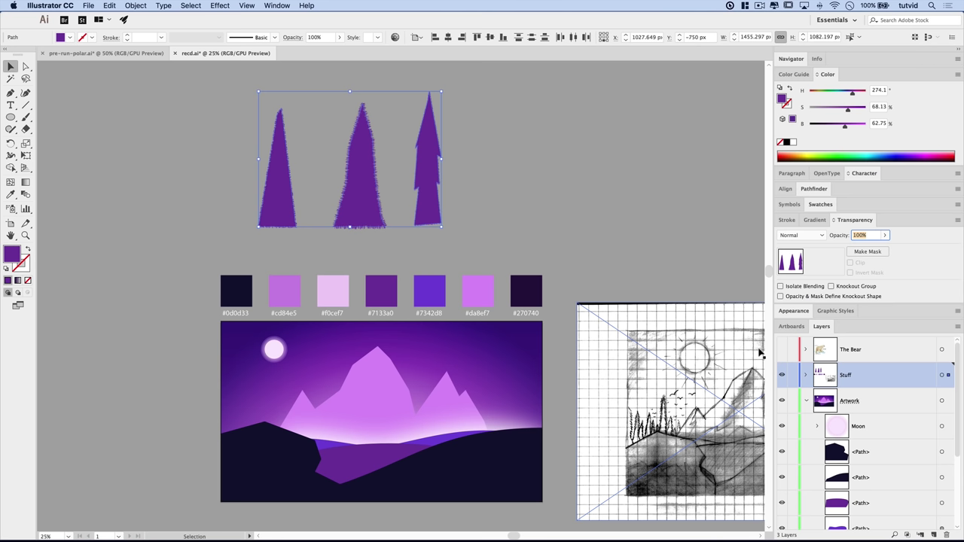
{"action": "left_click", "coordinate": [481, 180]}
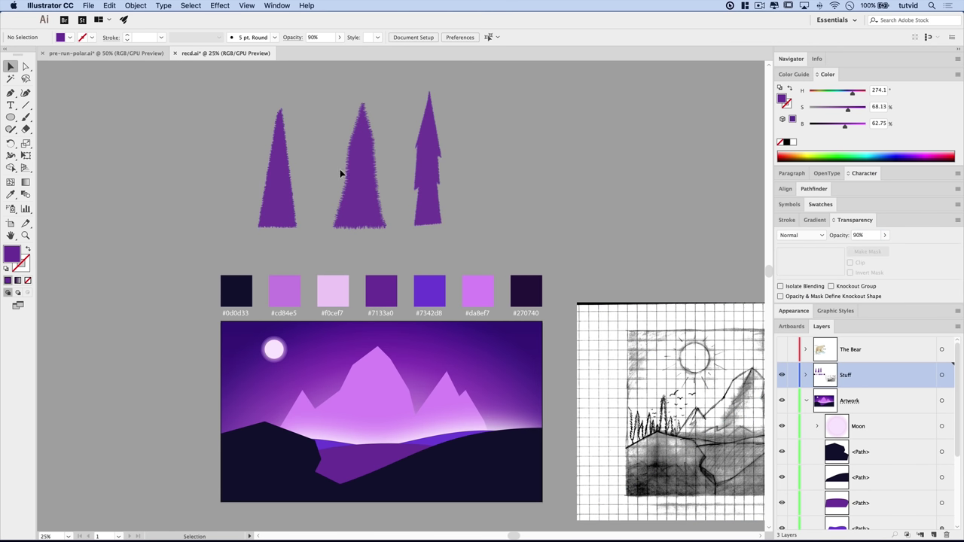
{"action": "left_click_drag", "start_coordinate": [340, 174], "coordinate": [321, 196]}
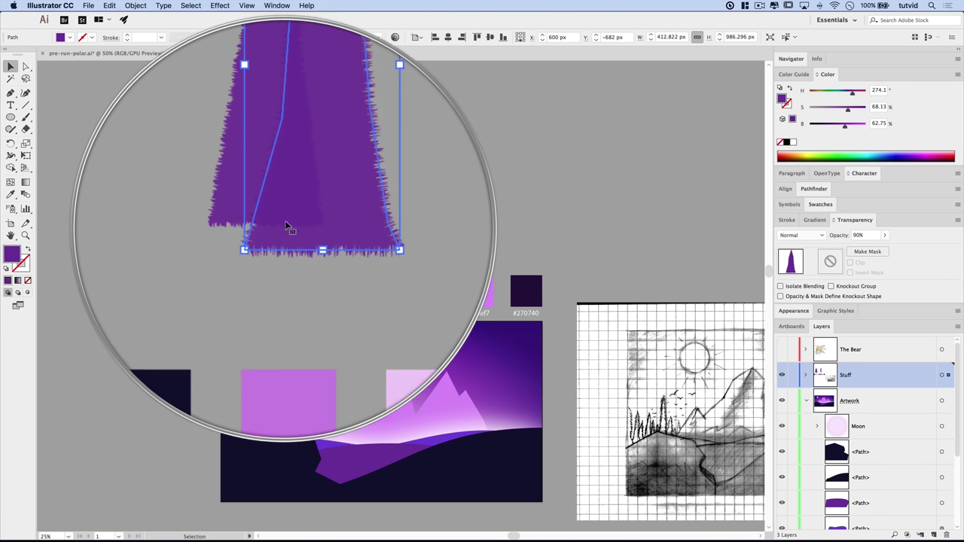
{"action": "left_click_drag", "start_coordinate": [308, 183], "coordinate": [352, 192]}
- Copy the first tapered tree to the clipboard
{"action": "left_click", "coordinate": [280, 177]}
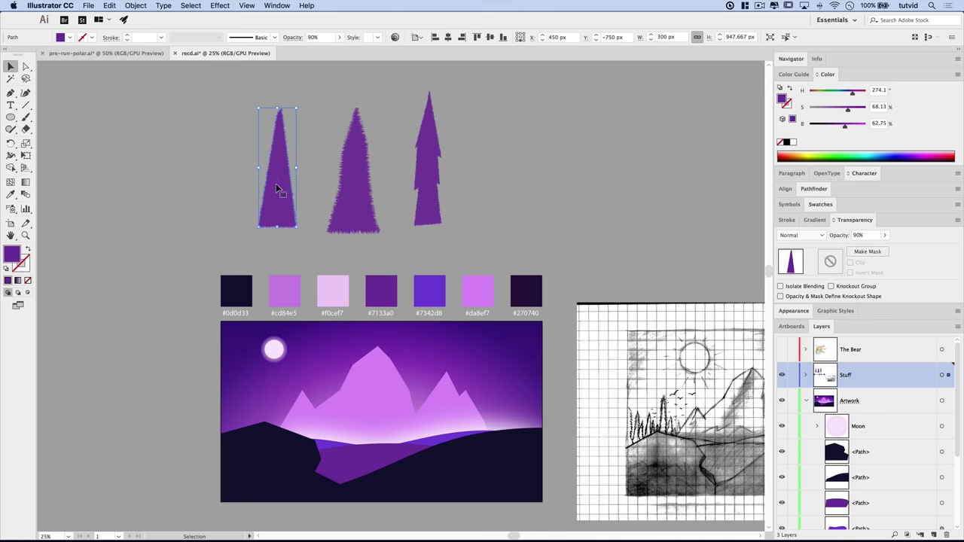
{"action": "left_click", "coordinate": [110, 6]}
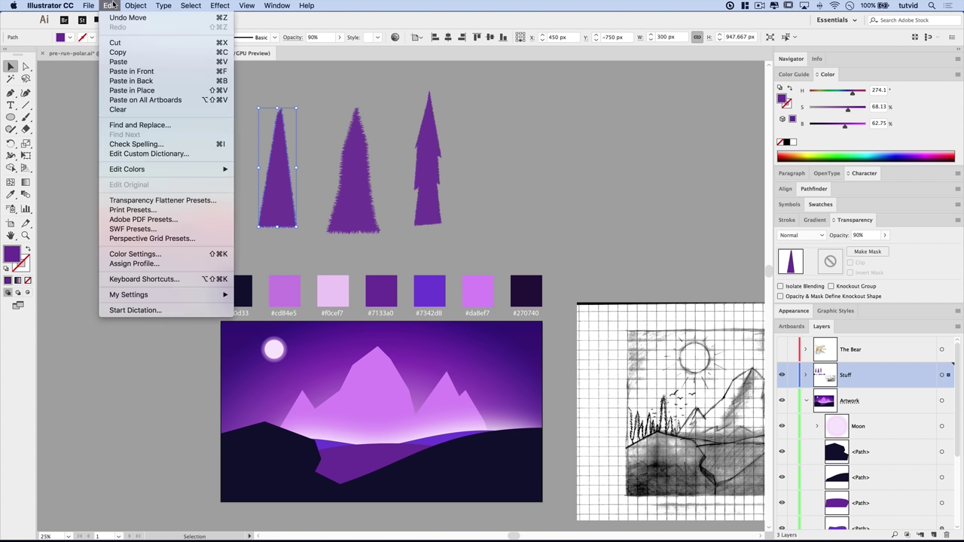
{"action": "left_click", "coordinate": [135, 53]}
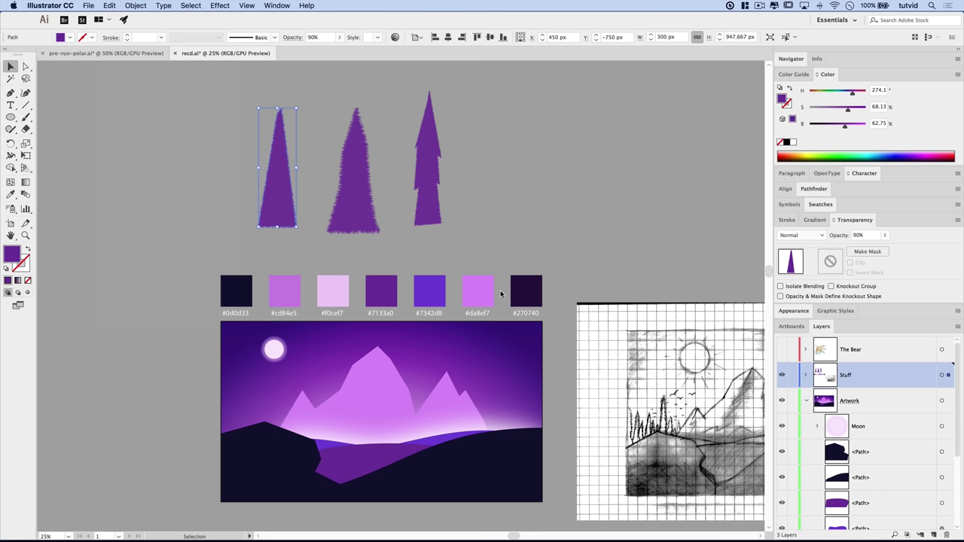
- Lock the Stuff layer and make the Moon item in the Artwork layer the active one
{"action": "left_click", "coordinate": [792, 375]}
{"action": "left_click", "coordinate": [870, 427]}
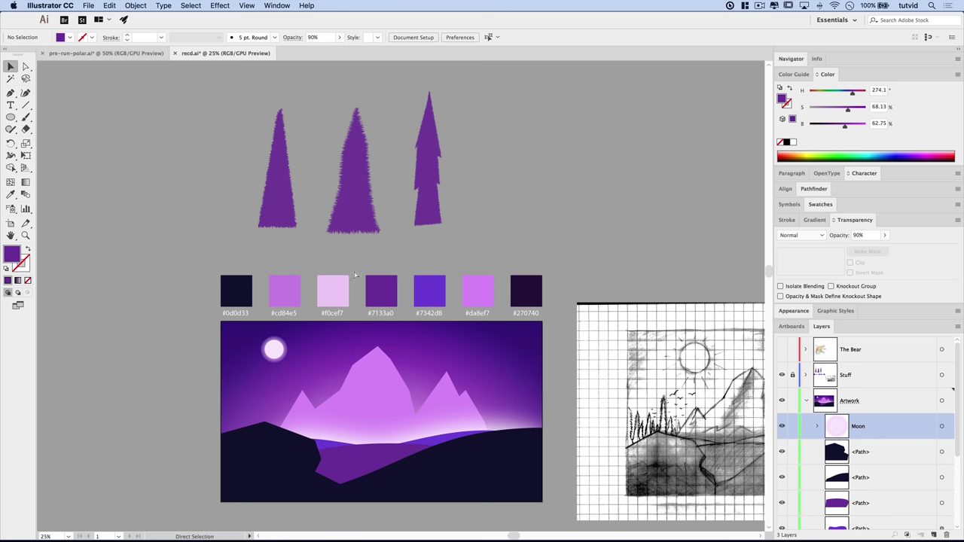
- Paste the copied tapered tree above the Moon in the Artwork layer and move it over the left end of the landscape
{"action": "left_click", "coordinate": [109, 5]}
{"action": "key", "text": "Escape"}
{"action": "left_click", "coordinate": [112, 5]}
{"action": "left_click", "coordinate": [118, 62]}
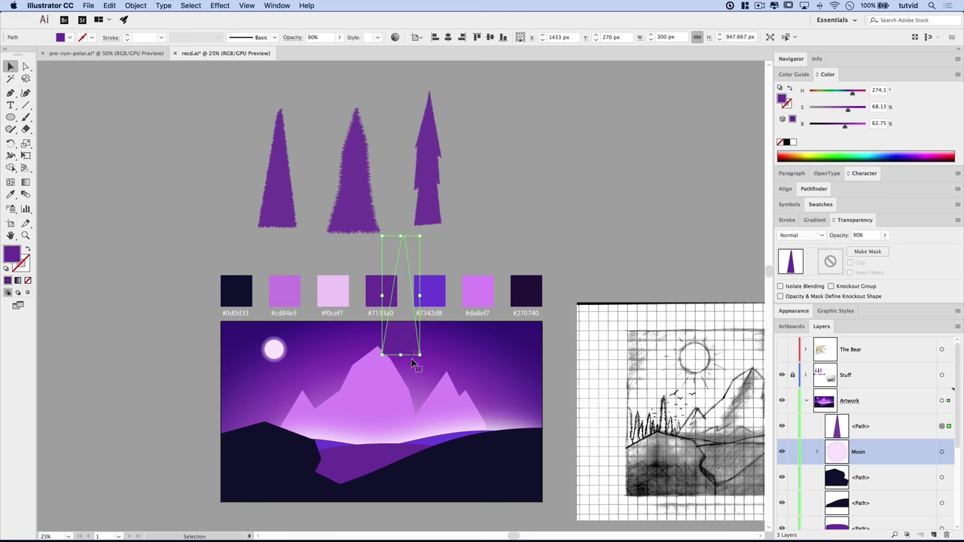
{"action": "left_click_drag", "start_coordinate": [417, 366], "coordinate": [408, 237]}
{"action": "left_click_drag", "start_coordinate": [404, 173], "coordinate": [242, 271]}
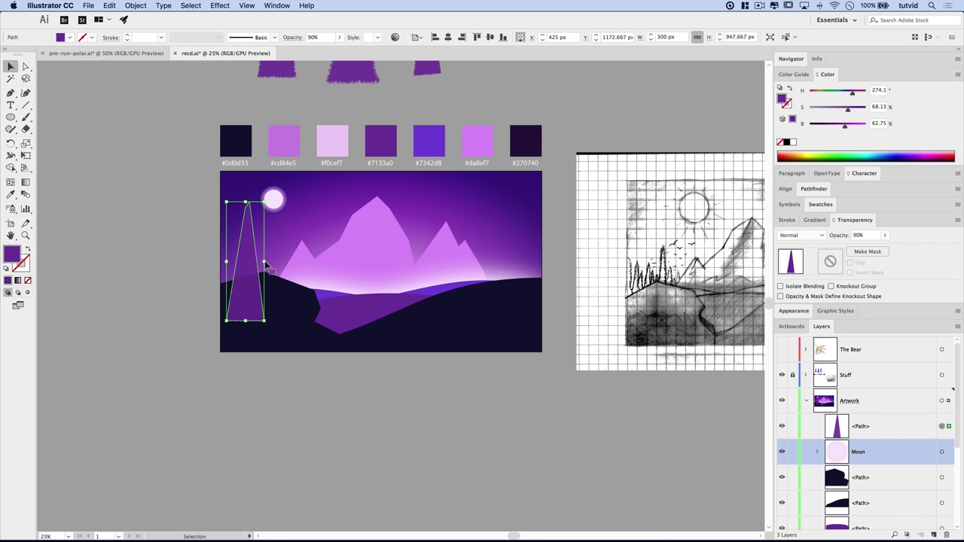
- Scale the pasted tree to about 95 x 299 px and stand it on the hill at the artboard's left edge
{"action": "key", "text": "super+equal"}
{"action": "key", "text": "super+equal"}
{"action": "scroll", "coordinate": [519, 252], "scroll_direction": "right", "scroll_amount": 3}
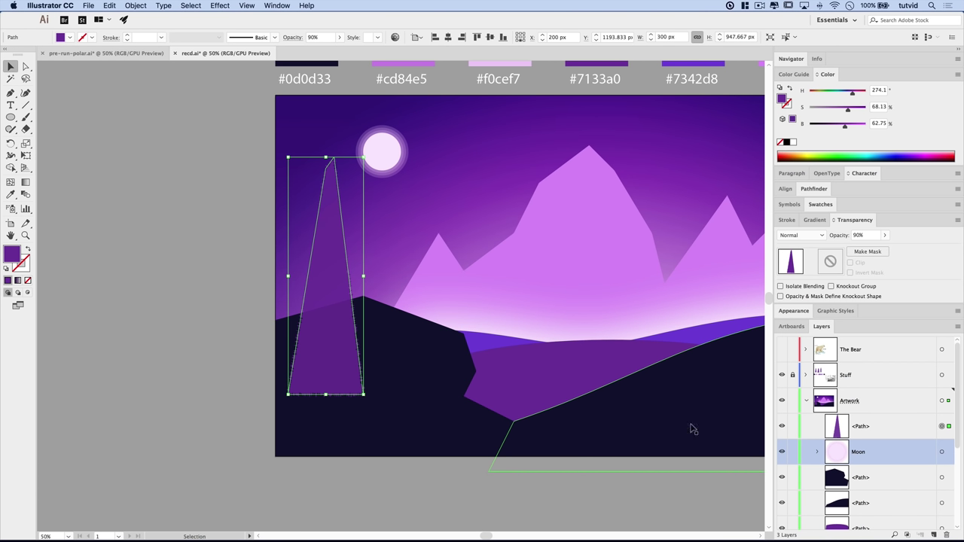
{"action": "left_click_drag", "start_coordinate": [364, 156], "coordinate": [327, 232]}
{"action": "left_click_drag", "start_coordinate": [300, 369], "coordinate": [283, 332]}
{"action": "left_click", "coordinate": [183, 344]}
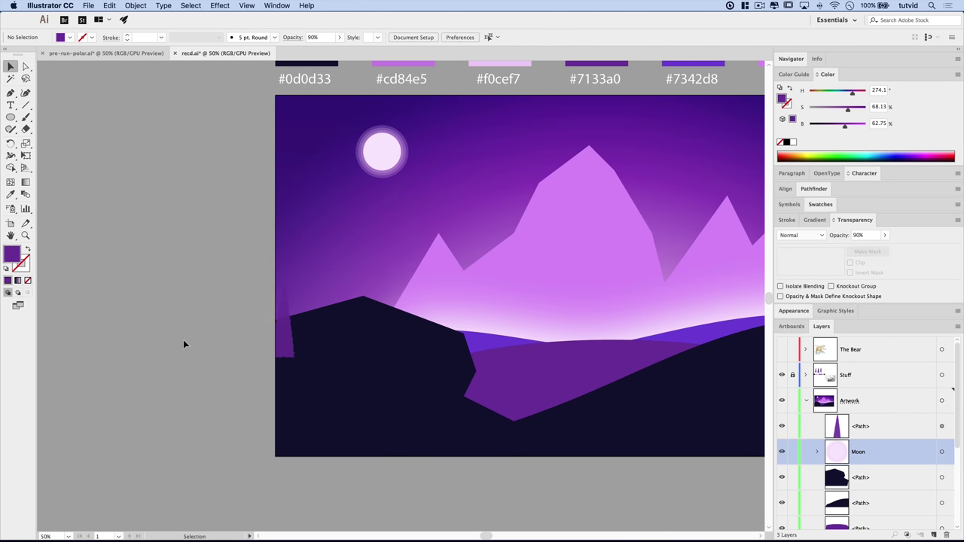
- Duplicate the small tree just to its right and stretch the copy to about 440 px tall
{"action": "left_click", "coordinate": [290, 300]}
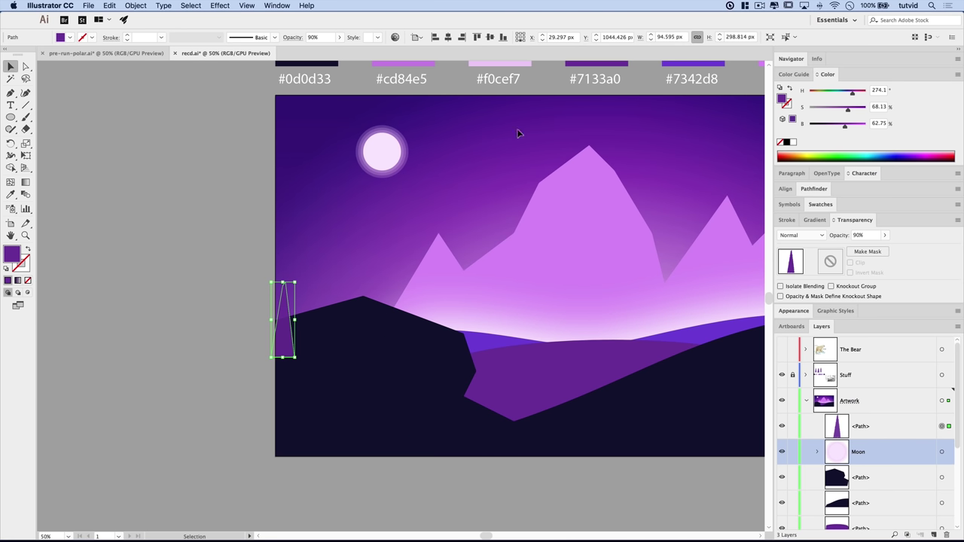
{"action": "scroll", "coordinate": [322, 269], "scroll_direction": "up", "scroll_amount": 3}
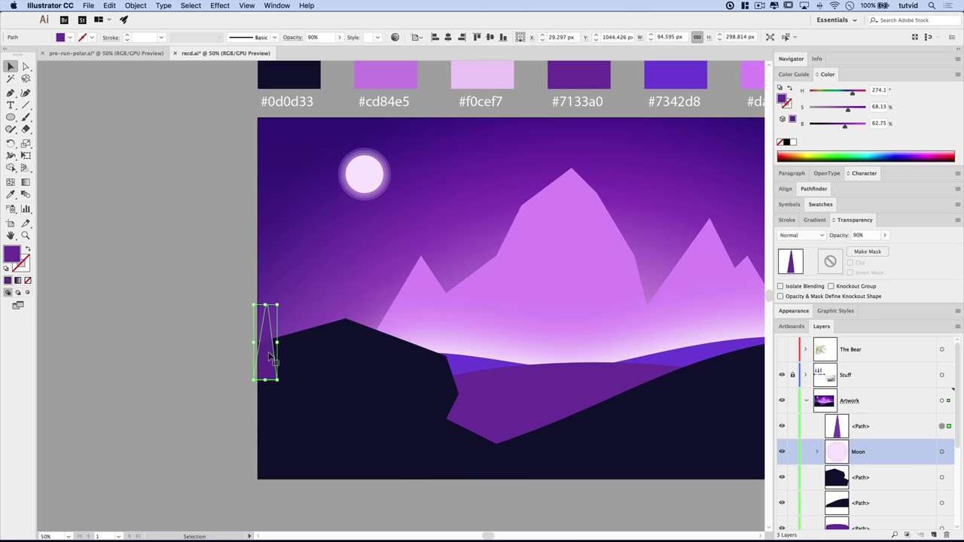
{"action": "left_click_drag", "start_coordinate": [274, 332], "coordinate": [289, 258]}
{"action": "left_click_drag", "start_coordinate": [292, 308], "coordinate": [286, 323]}
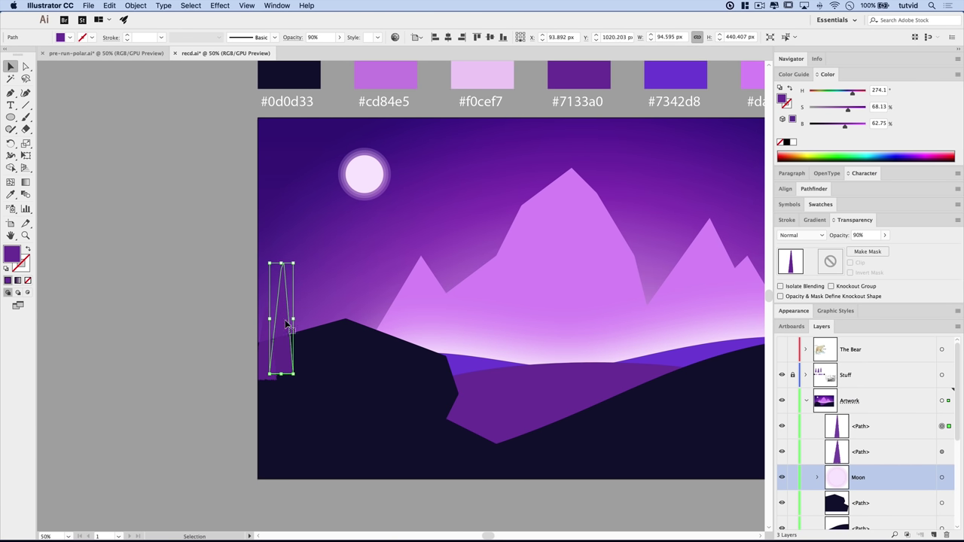
{"action": "left_click", "coordinate": [220, 314]}
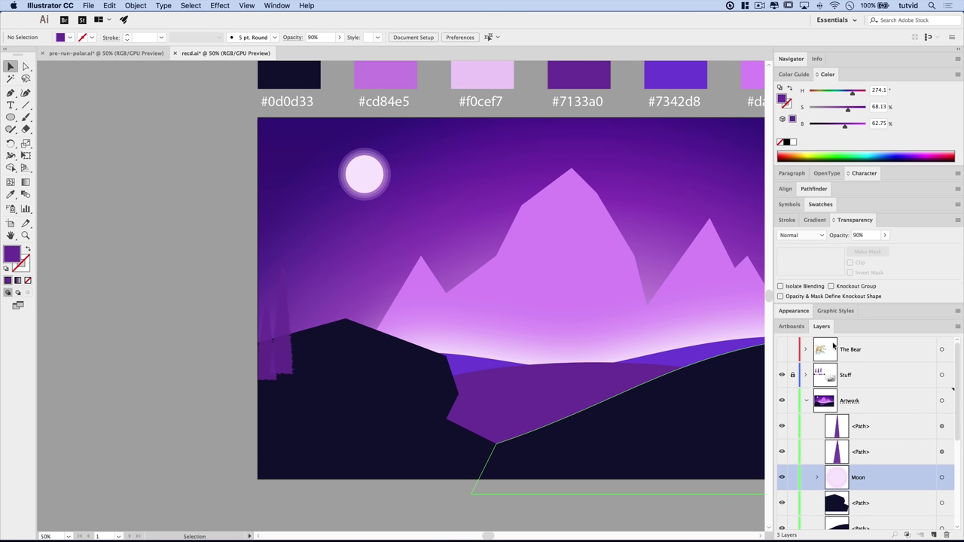
- Enlarge the glow in the background rectangle's radial gradient by moving its light pink stop to location 60.15%
{"action": "scroll", "coordinate": [927, 477], "scroll_direction": "down", "scroll_amount": 5}
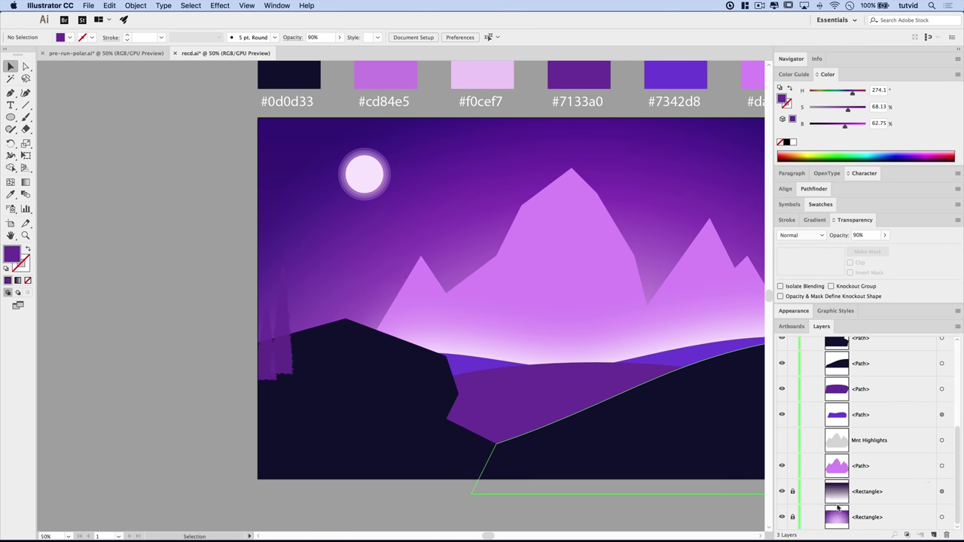
{"action": "left_click", "coordinate": [941, 519]}
{"action": "left_click", "coordinate": [814, 220]}
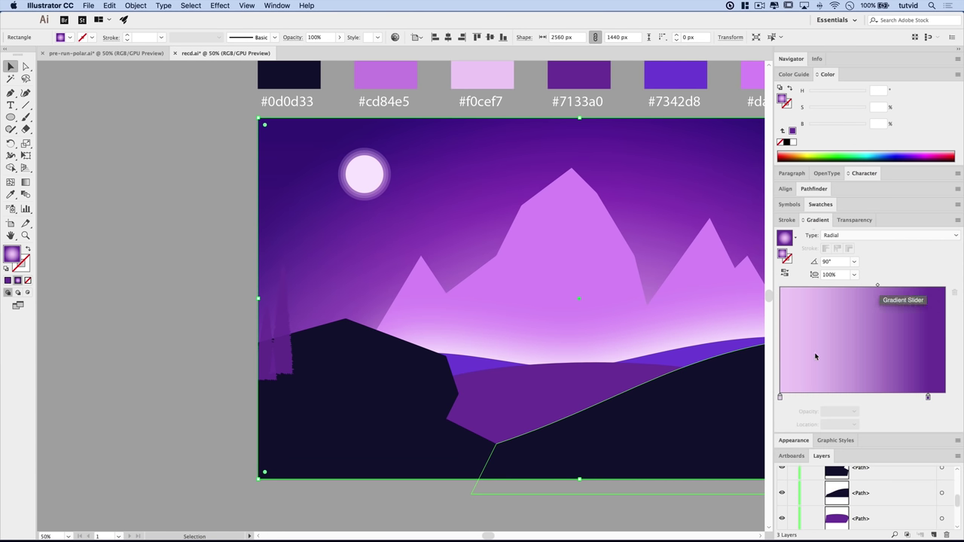
{"action": "left_click_drag", "start_coordinate": [779, 397], "coordinate": [830, 397]}
{"action": "left_click_drag", "start_coordinate": [895, 289], "coordinate": [875, 295]}
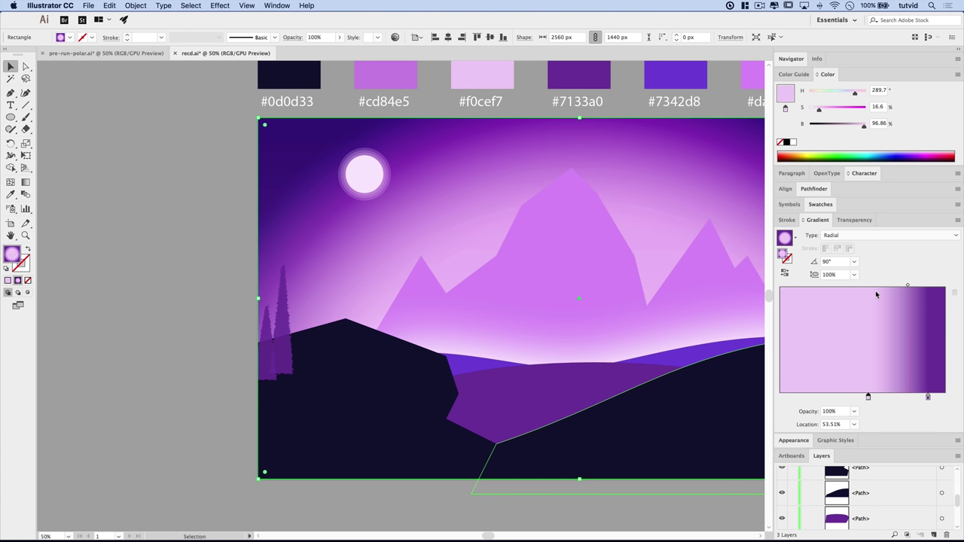
{"action": "left_click", "coordinate": [907, 288]}
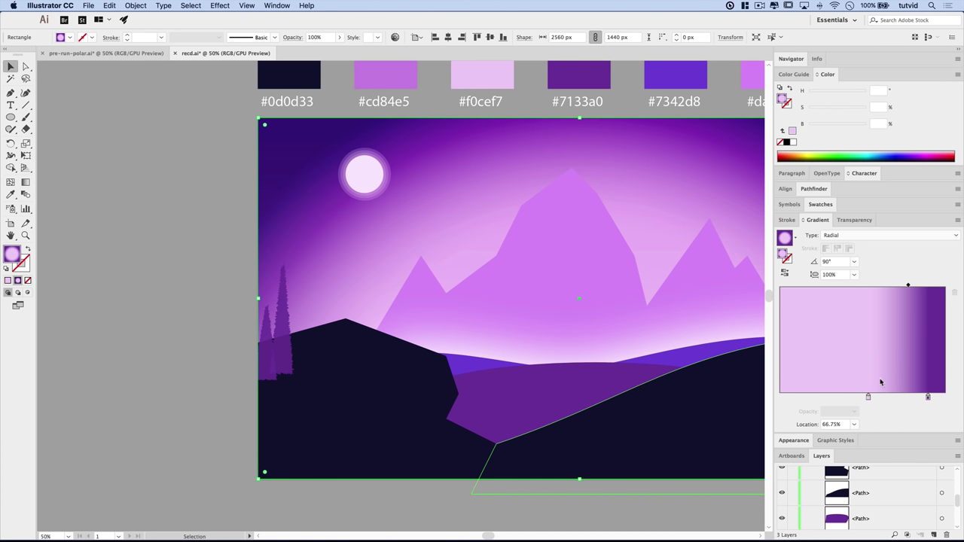
{"action": "left_click_drag", "start_coordinate": [867, 399], "coordinate": [878, 398]}
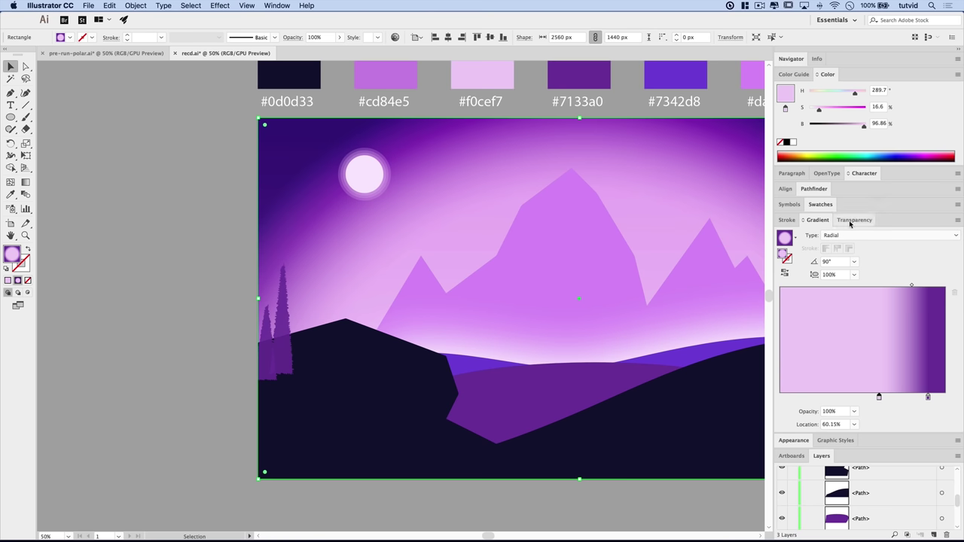
{"action": "left_click", "coordinate": [817, 220]}
{"action": "left_click", "coordinate": [818, 221]}
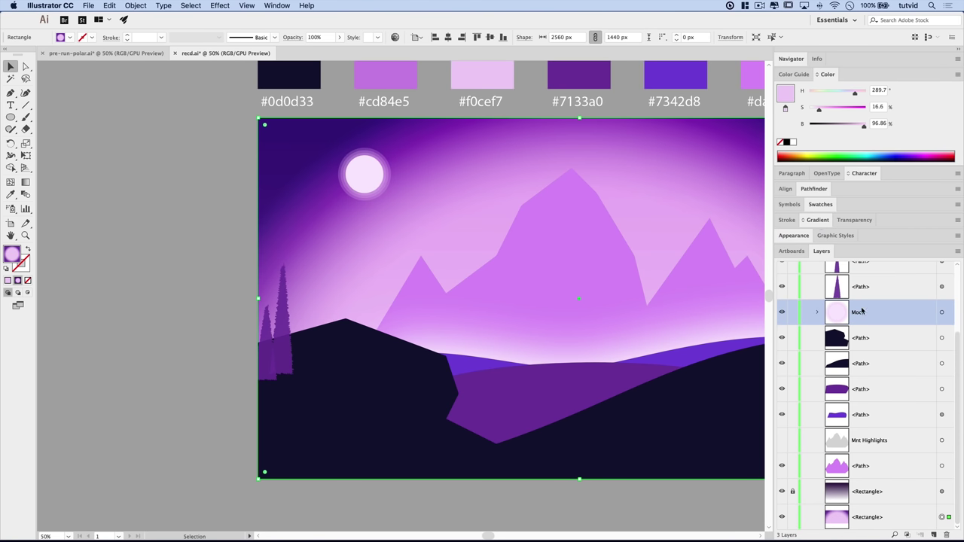
- Duplicate the taller tree and place the copy slightly to the right and lower on the hill
{"action": "scroll", "coordinate": [861, 311], "scroll_direction": "up", "scroll_amount": 3}
{"action": "left_click", "coordinate": [236, 329]}
{"action": "left_click", "coordinate": [285, 323]}
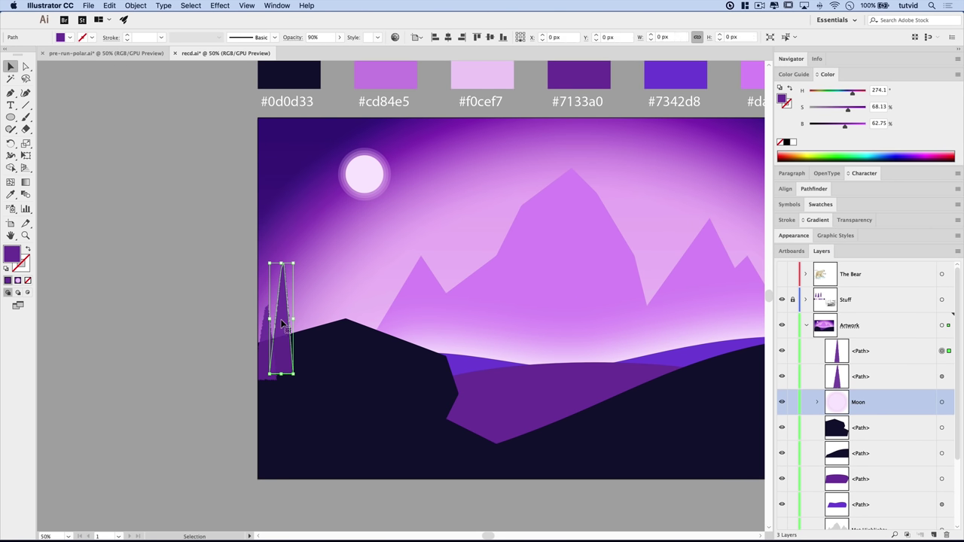
{"action": "left_click_drag", "start_coordinate": [283, 322], "coordinate": [293, 370]}
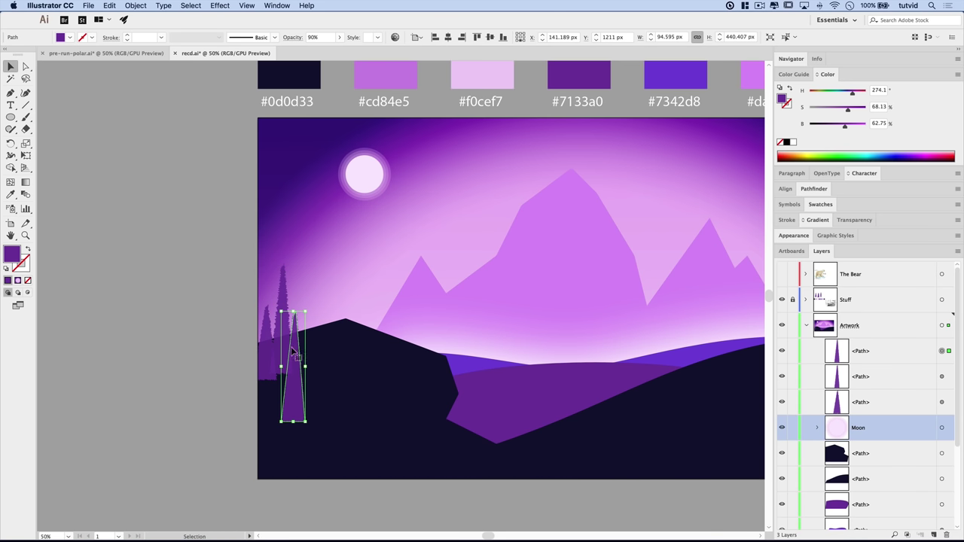
{"action": "left_click", "coordinate": [248, 312]}
- Unlock the Stuff layer and copy the wide middle roughened tree to the clipboard
{"action": "scroll", "coordinate": [468, 219], "scroll_direction": "up", "scroll_amount": 5}
{"action": "scroll", "coordinate": [467, 218], "scroll_direction": "right", "scroll_amount": 2}
{"action": "key", "text": "super+minus"}
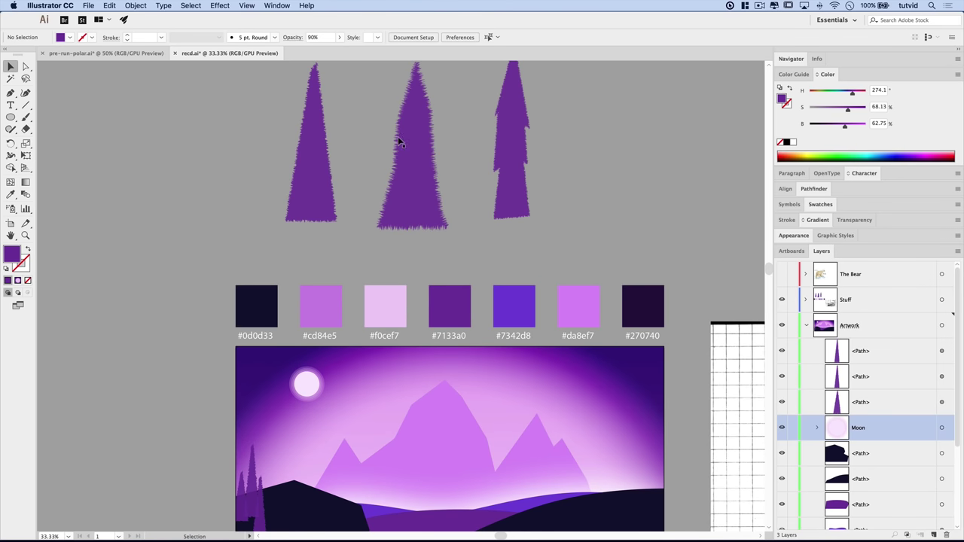
{"action": "left_click", "coordinate": [408, 179]}
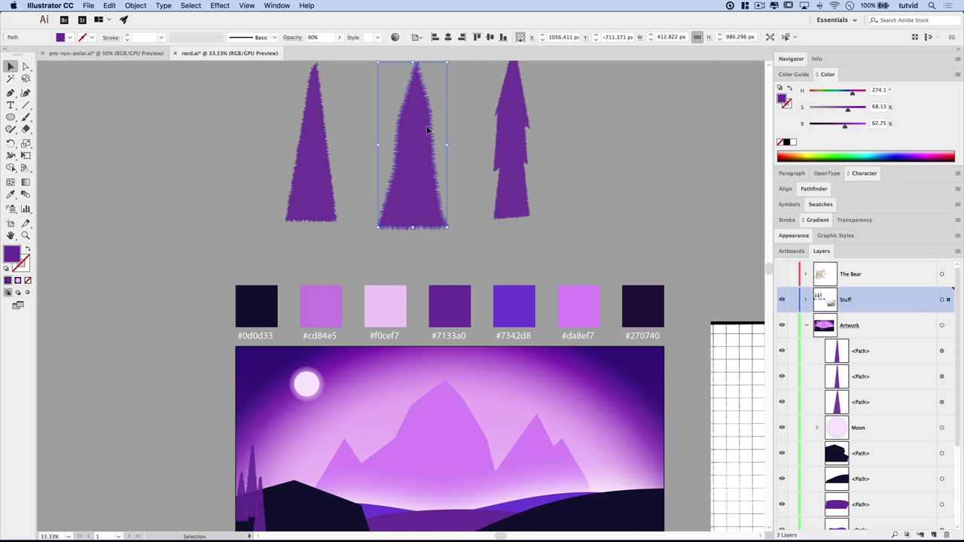
{"action": "left_click", "coordinate": [111, 5]}
{"action": "left_click", "coordinate": [124, 52]}
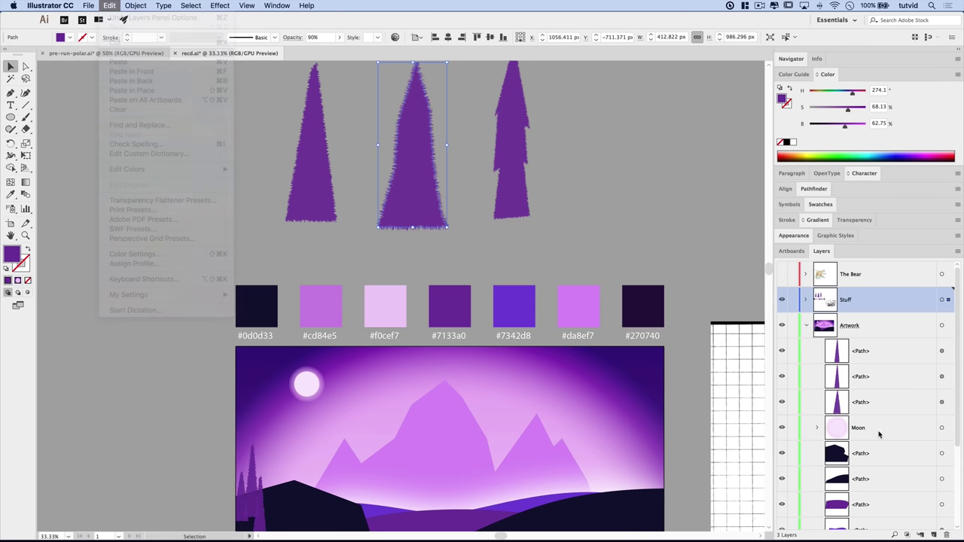
- Lock the Stuff layer and paste the copied tree above the top tree path in the Artwork layer, over the left hill
{"action": "left_click", "coordinate": [793, 300]}
{"action": "left_click", "coordinate": [866, 351]}
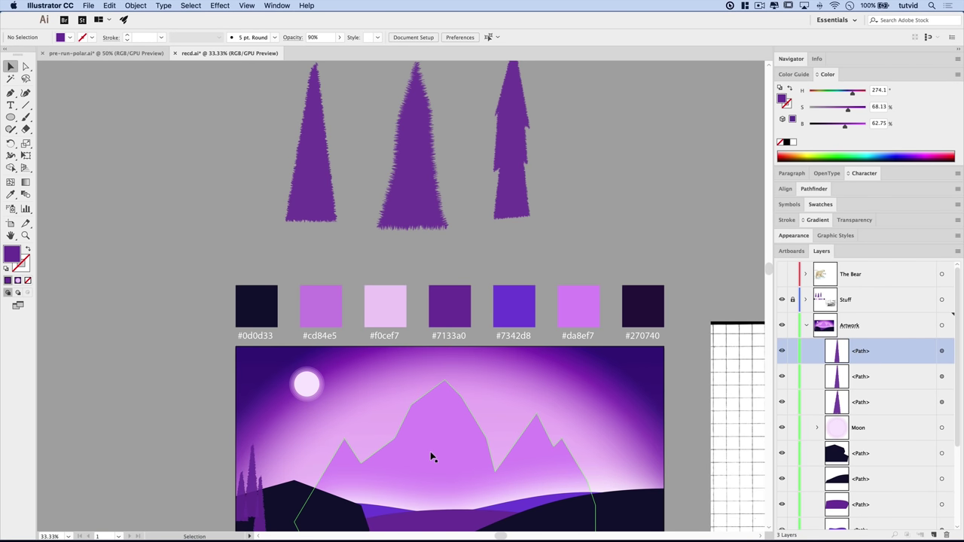
{"action": "key", "text": "super+v"}
{"action": "left_click_drag", "start_coordinate": [399, 369], "coordinate": [260, 527]}
- Narrow the pasted tree to about 86 x 589 px and stand it to the right of the three placed trees
{"action": "key", "text": "super+equal"}
{"action": "key", "text": "super+equal"}
{"action": "key", "text": "super+equal"}
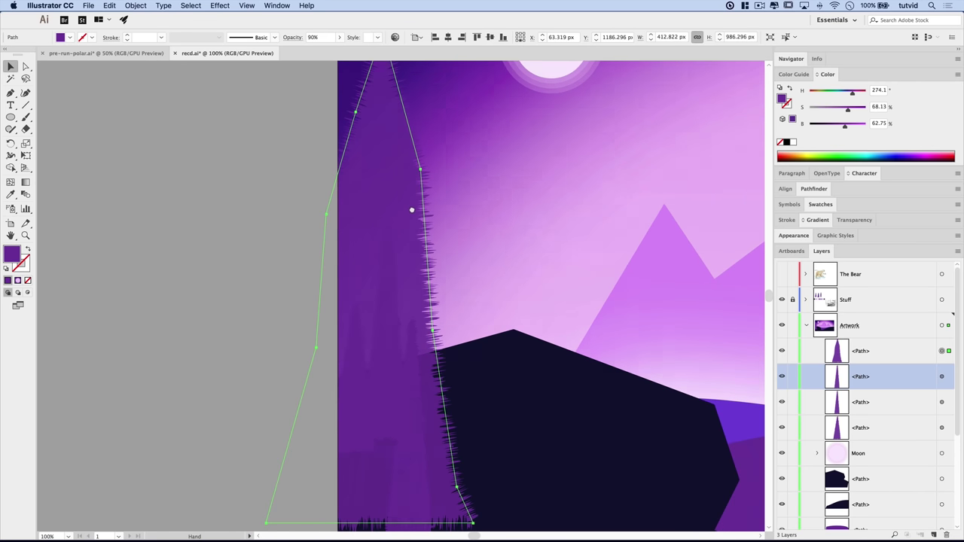
{"action": "left_click_drag", "start_coordinate": [412, 210], "coordinate": [515, 328]}
{"action": "left_click_drag", "start_coordinate": [605, 155], "coordinate": [440, 353]}
{"action": "left_click_drag", "start_coordinate": [414, 430], "coordinate": [319, 299]}
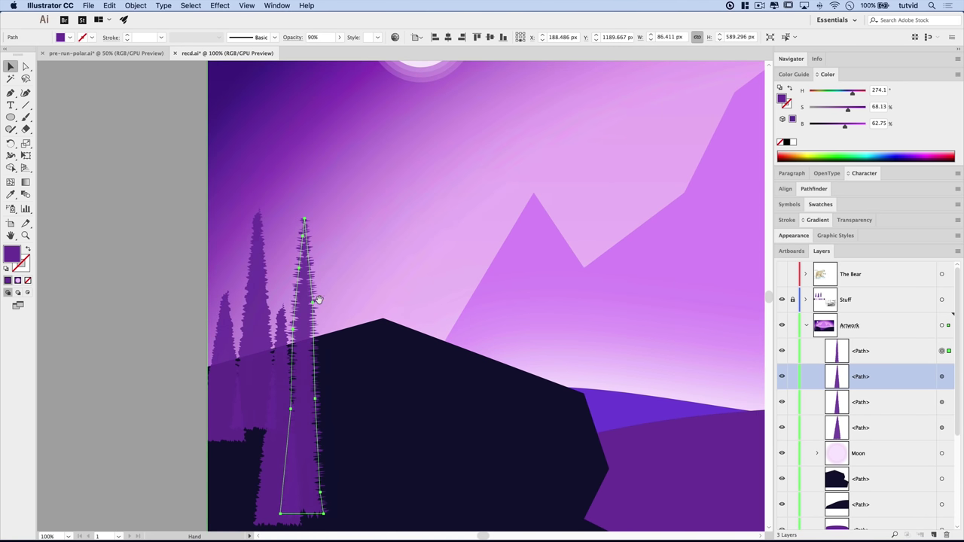
- Duplicate the 440 px tall tree over the newest tall tree and shrink the copy to about 28 x 132 px
{"action": "left_click", "coordinate": [258, 318]}
{"action": "left_click_drag", "start_coordinate": [259, 312], "coordinate": [319, 399]}
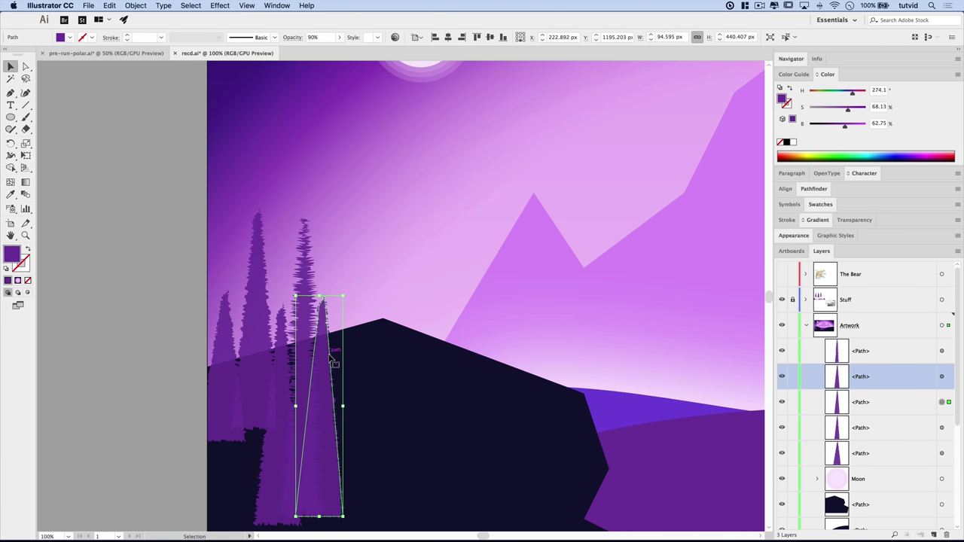
{"action": "left_click_drag", "start_coordinate": [344, 296], "coordinate": [311, 345]}
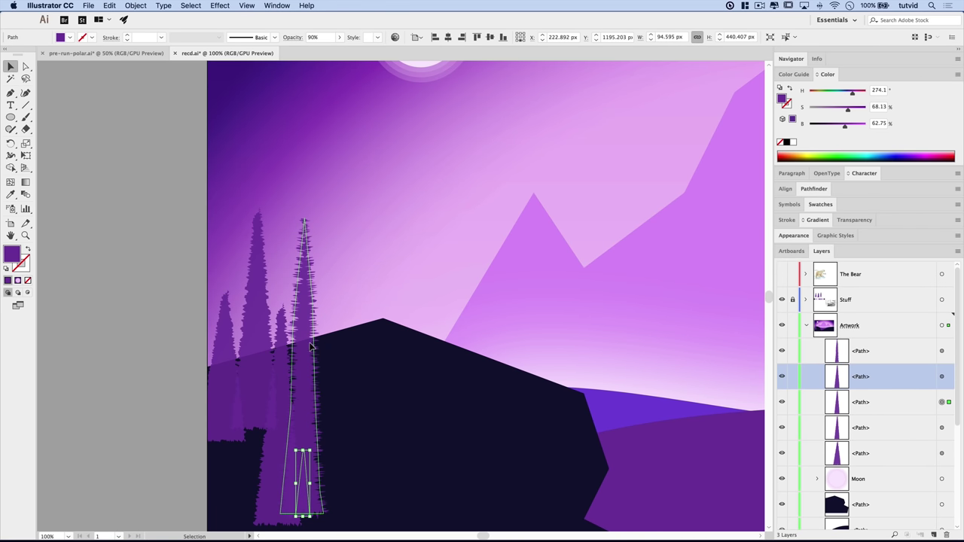
- Target the tiny tree hidden by the tall tree and nudge it 70 px right and 30 px up
{"action": "mouse_move", "coordinate": [302, 498]}
{"action": "left_mouse_down"}
{"action": "mouse_move", "coordinate": [366, 319]}
{"action": "mouse_move", "coordinate": [359, 67]}
{"action": "mouse_move", "coordinate": [307, 495]}
{"action": "left_mouse_up"}
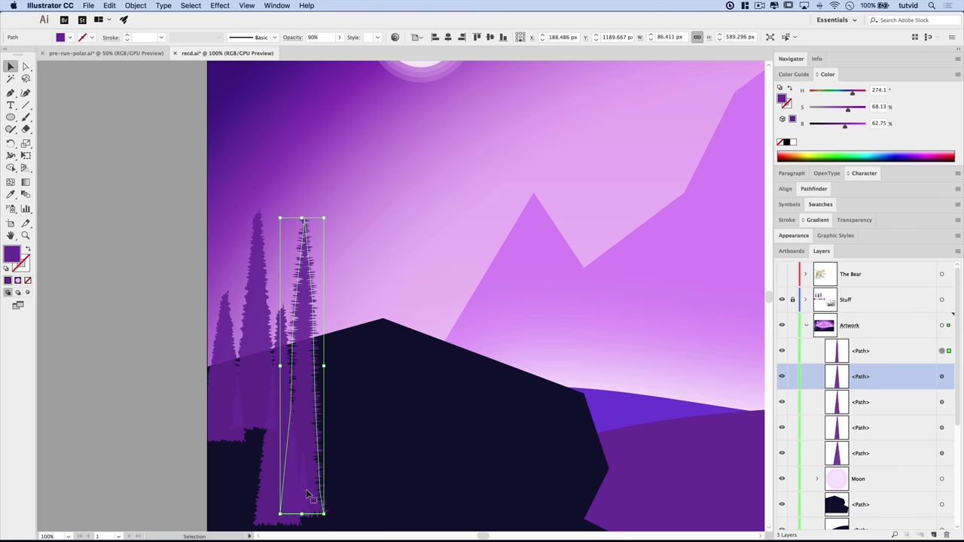
{"action": "left_click", "coordinate": [942, 377]}
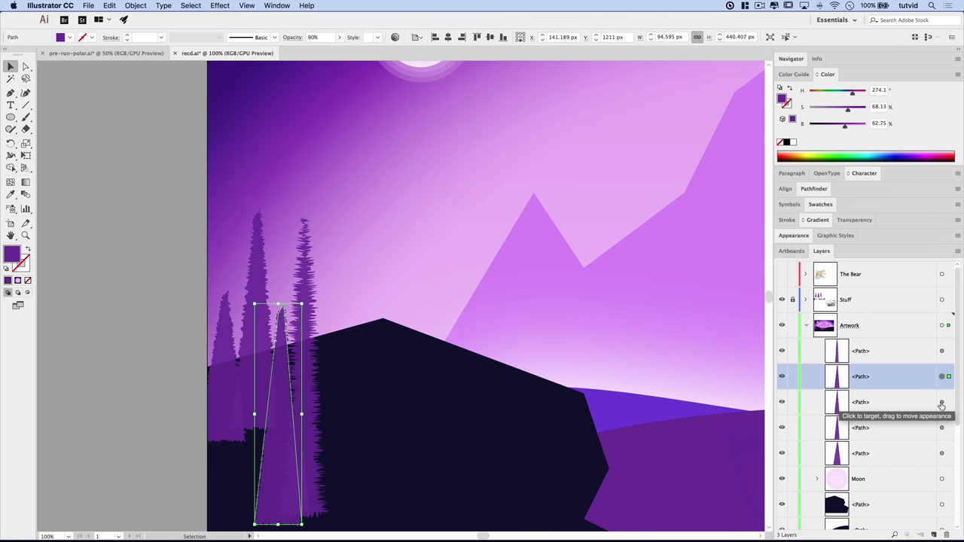
{"action": "left_click", "coordinate": [941, 402]}
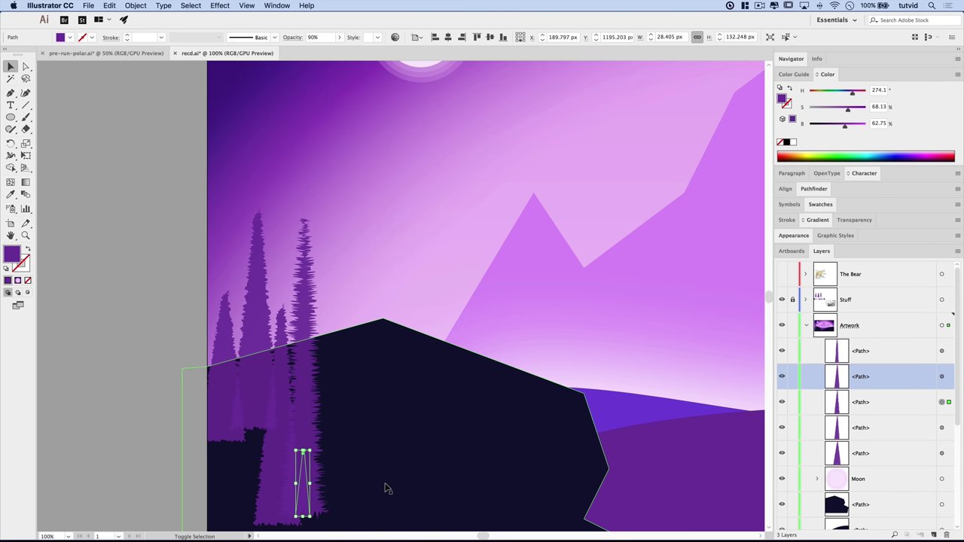
{"action": "key", "text": "shift+Up"}
{"action": "key", "text": "shift+Up"}
{"action": "key", "text": "shift+Up"}
{"action": "key", "text": "shift+Right"}
{"action": "key", "text": "shift+Right"}
{"action": "key", "text": "shift+Right"}
{"action": "key", "text": "shift+Right"}
{"action": "key", "text": "shift+Right"}
{"action": "key", "text": "shift+Right"}
{"action": "key", "text": "shift+Right"}
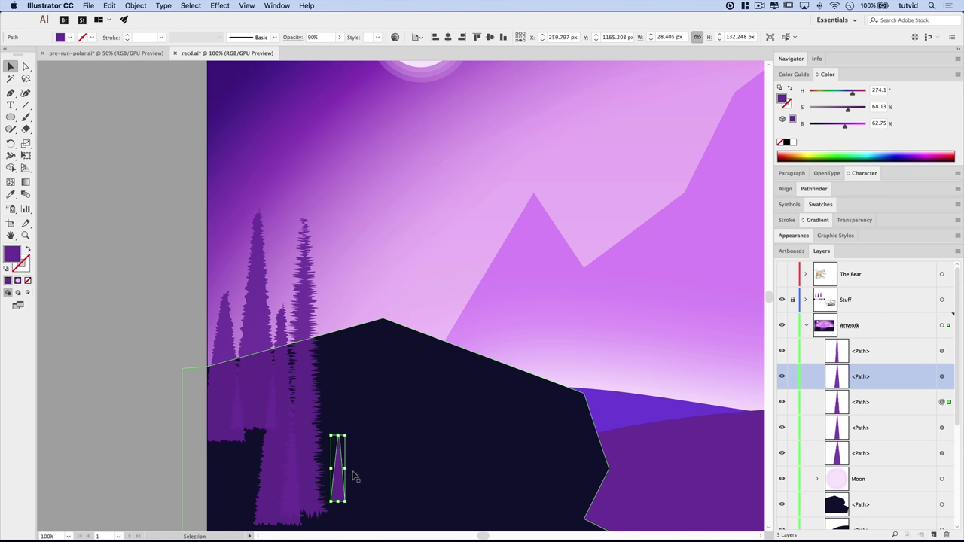
- Move the tiny tree up onto the hill ridge and add two copies beside it, next to the tall tree
{"action": "left_click_drag", "start_coordinate": [337, 475], "coordinate": [343, 322]}
{"action": "left_click", "coordinate": [101, 351]}
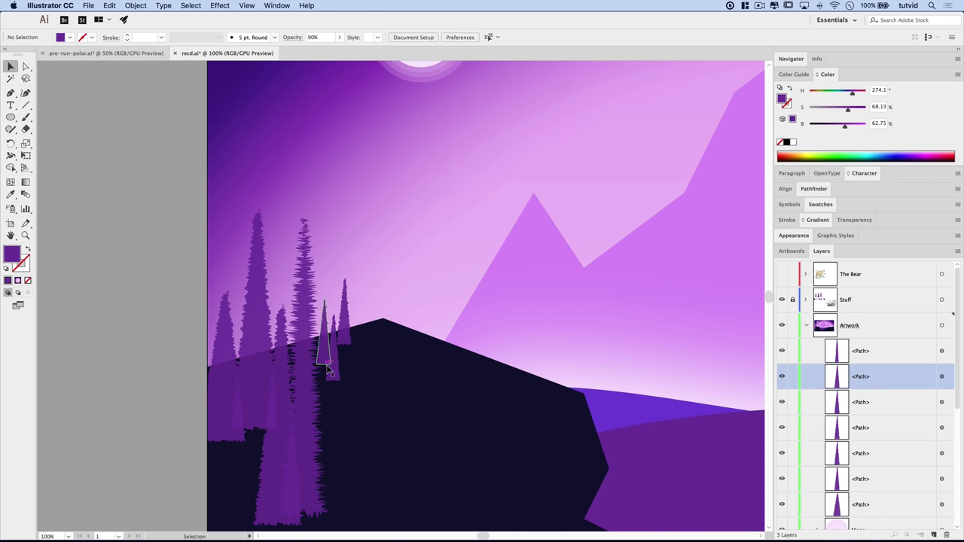
- Nudge the small tree on the left hill and place copies of two tall trees around the hill's peak
{"action": "left_click_drag", "start_coordinate": [336, 351], "coordinate": [341, 332]}
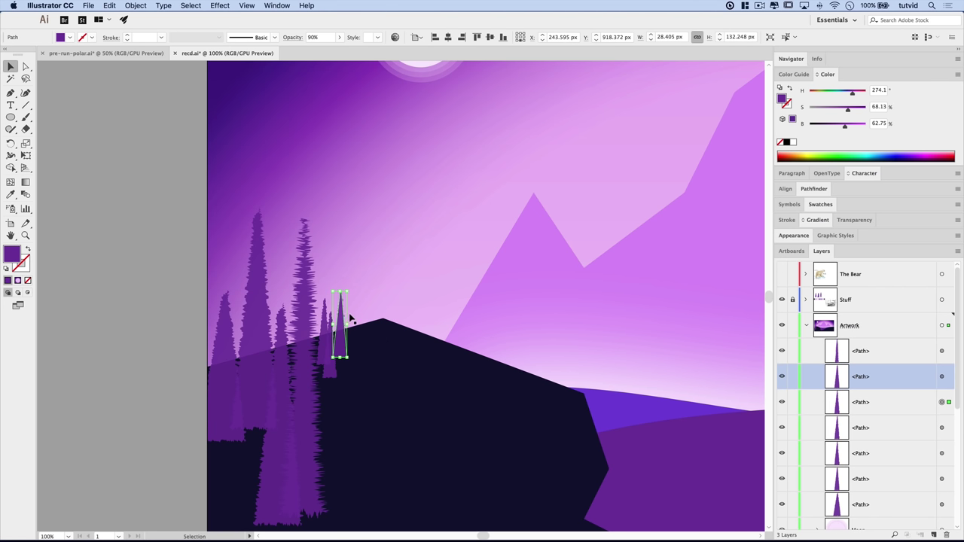
{"action": "left_click", "coordinate": [249, 347]}
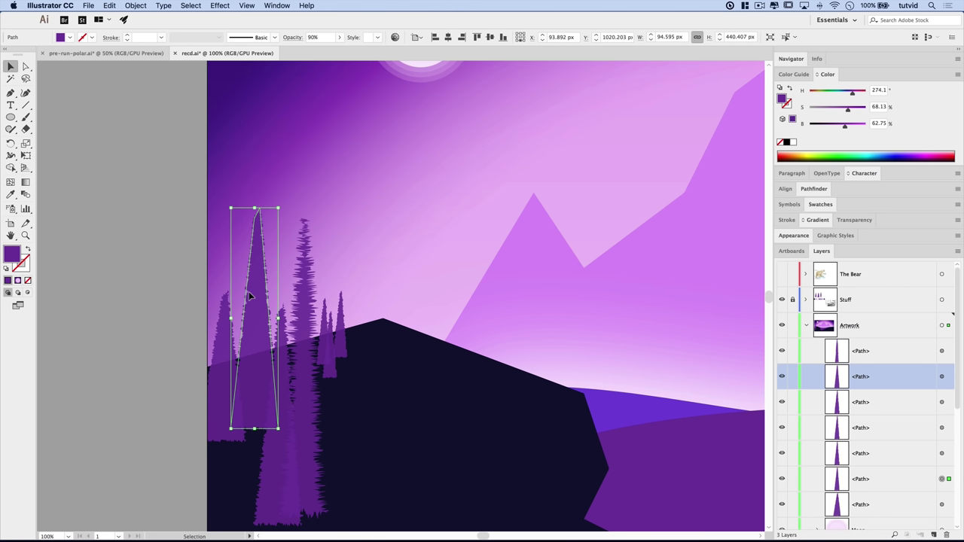
{"action": "left_click_drag", "start_coordinate": [248, 293], "coordinate": [417, 334]}
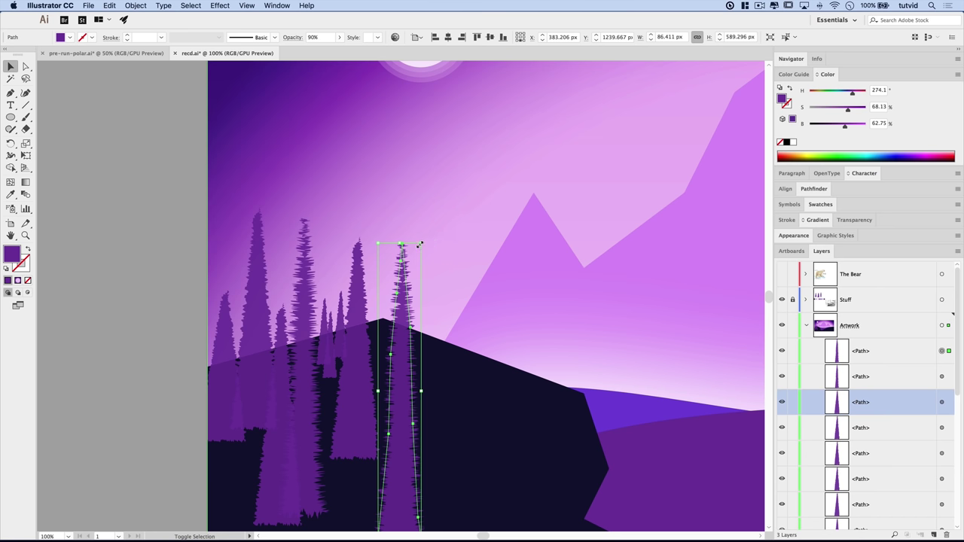
- Shrink the copied narrow tree to about 26 × 180 px and place it beside the tall tree near the peak
{"action": "left_click_drag", "start_coordinate": [420, 245], "coordinate": [391, 449]}
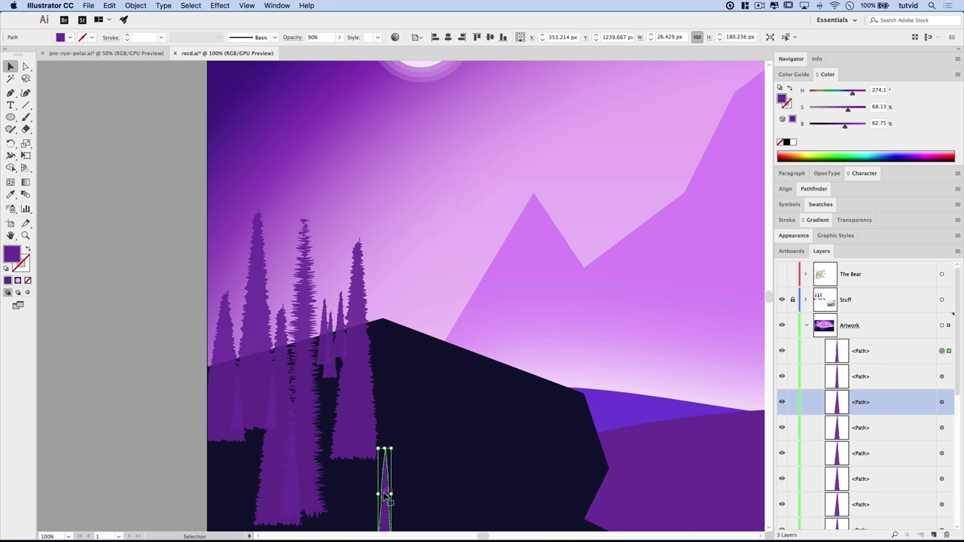
{"action": "left_click_drag", "start_coordinate": [386, 496], "coordinate": [374, 332]}
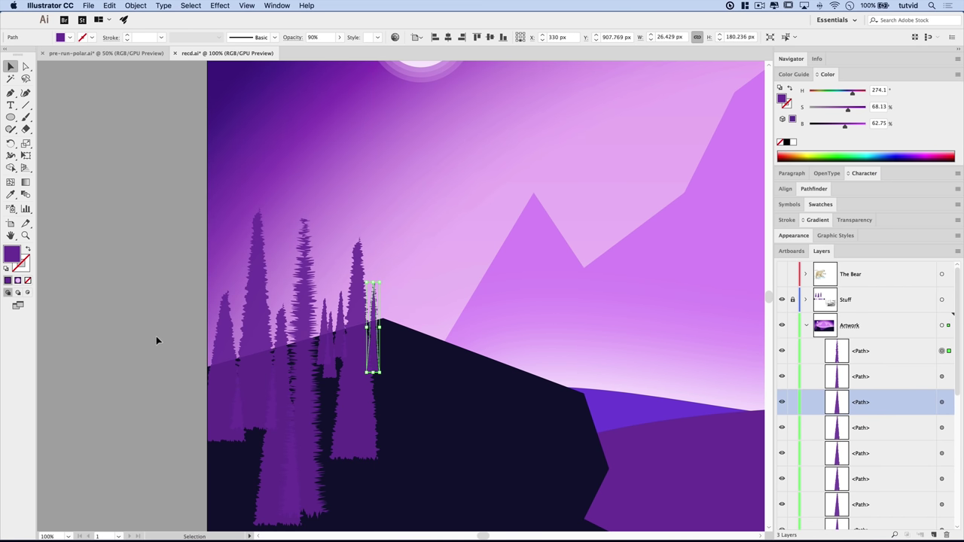
{"action": "left_click", "coordinate": [116, 328]}
- Examine how the tree group on the left hill looks within the whole composition
{"action": "key", "text": "super+minus"}
{"action": "key", "text": "super+minus"}
{"action": "key", "text": "super+minus"}
{"action": "key", "text": "super+minus"}
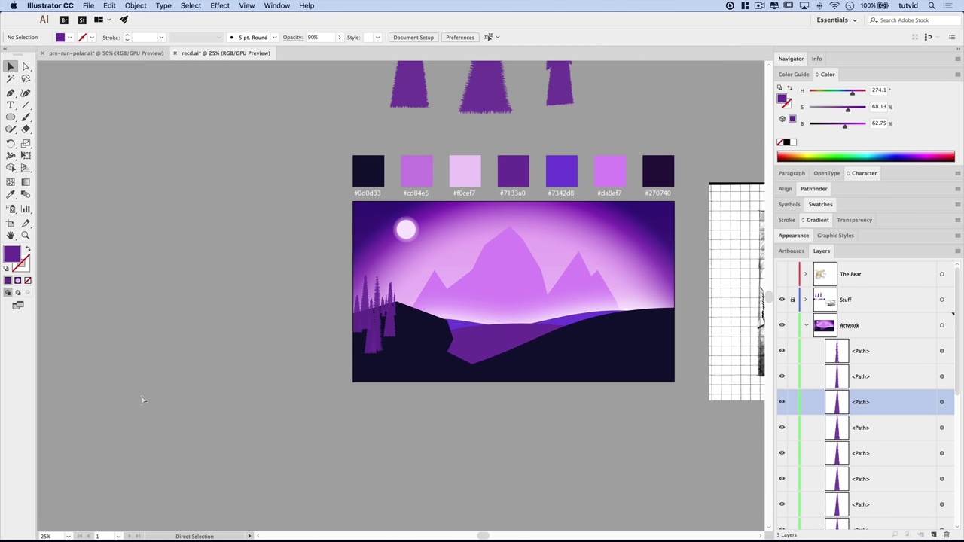
{"action": "key", "text": "super+minus"}
{"action": "key", "text": "super+minus"}
{"action": "key", "text": "super+equal"}
{"action": "key", "text": "super+equal"}
{"action": "key", "text": "super+equal"}
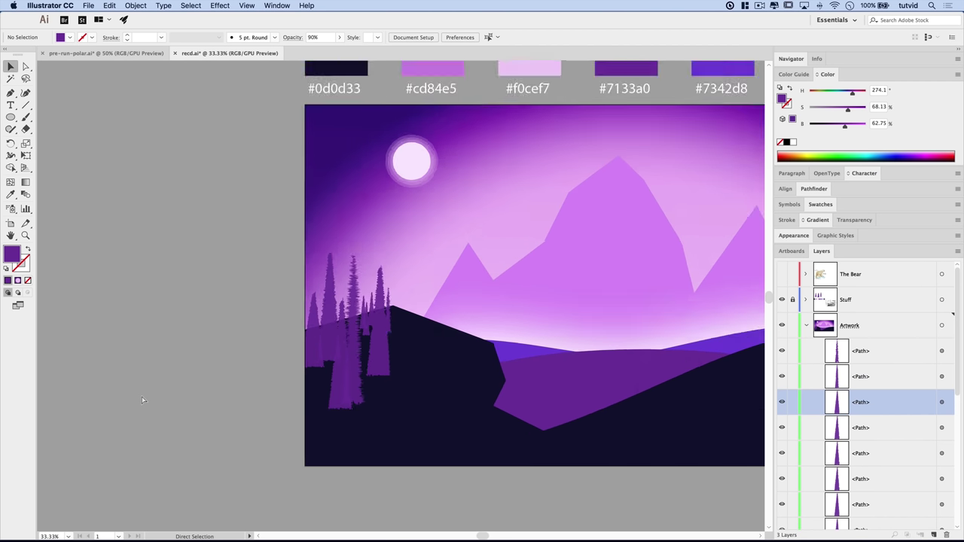
{"action": "key", "text": "super+equal"}
{"action": "key", "text": "super+equal"}
{"action": "key", "text": "super+equal"}
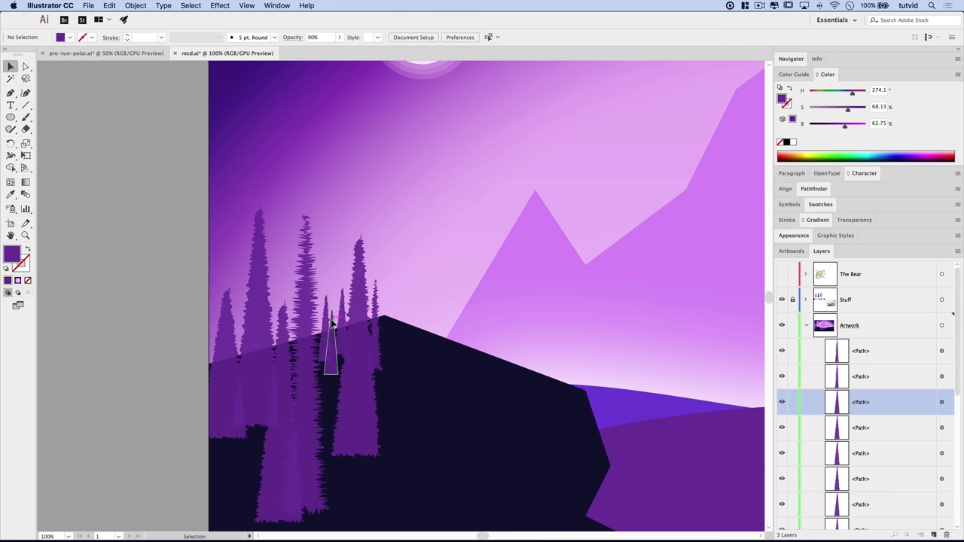
- Duplicate two small trees onto the peak of the left hill and move the copies close together
{"action": "left_click", "coordinate": [333, 324]}
{"action": "left_click", "coordinate": [344, 321], "text": "shift"}
{"action": "left_click_drag", "start_coordinate": [343, 319], "coordinate": [405, 302]}
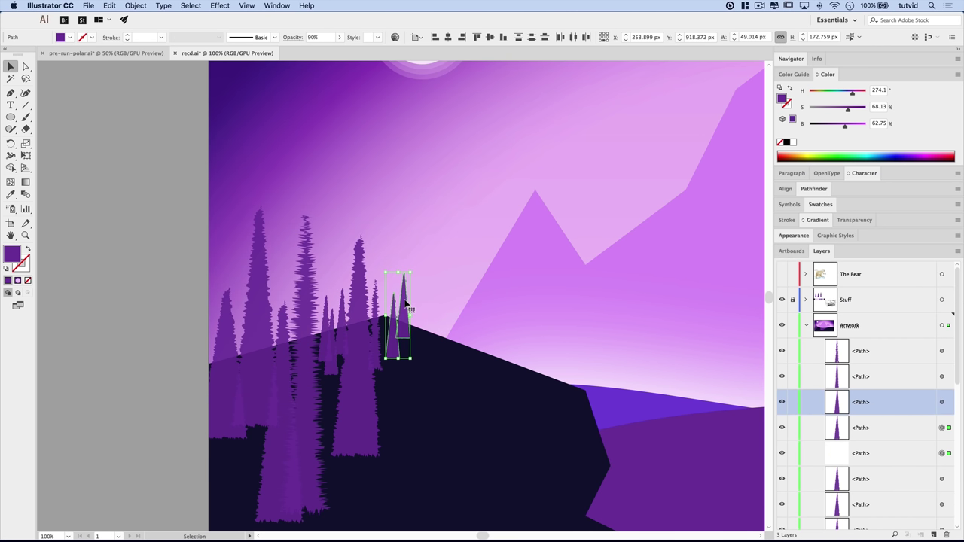
{"action": "left_click", "coordinate": [419, 399]}
{"action": "left_click", "coordinate": [404, 302]}
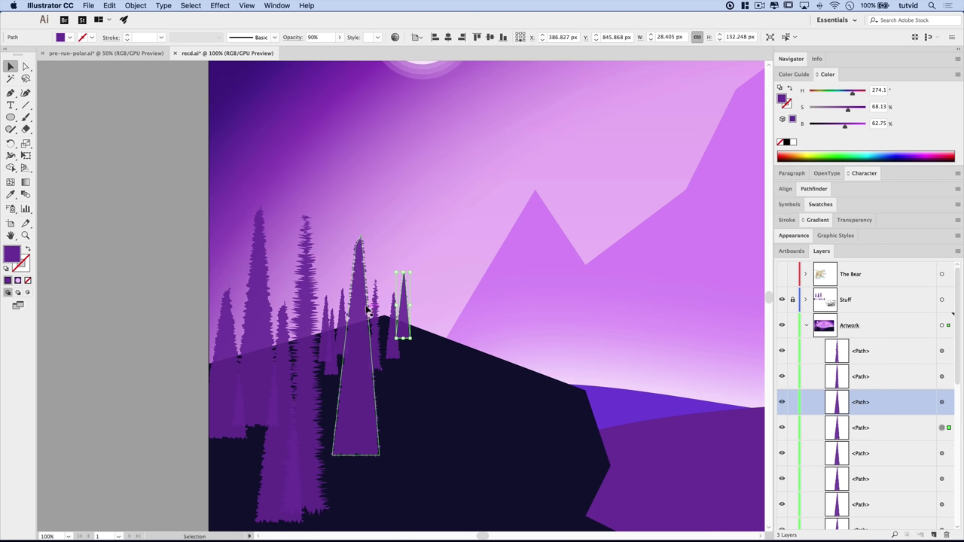
{"action": "left_click_drag", "start_coordinate": [405, 291], "coordinate": [389, 316]}
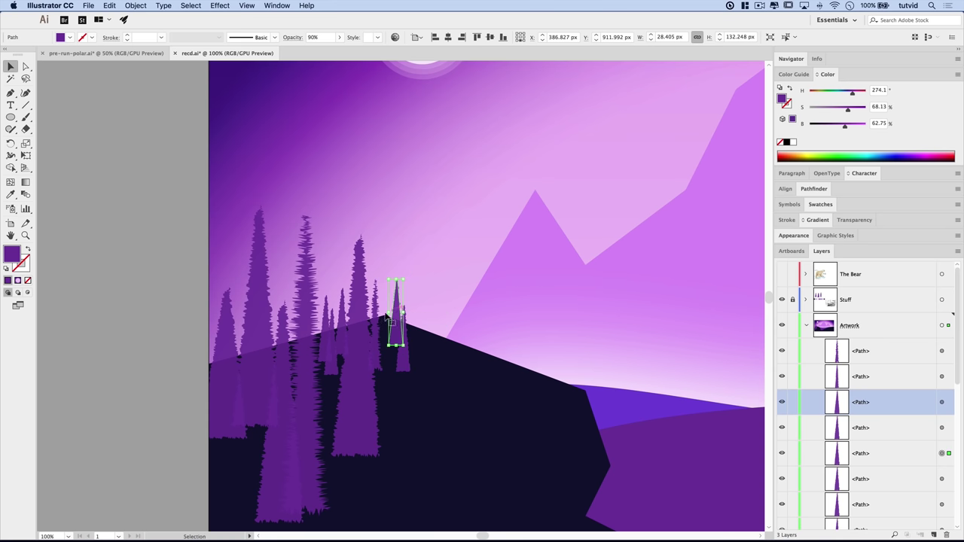
{"action": "left_click", "coordinate": [151, 328]}
- Duplicate six of the left hill's trees, tall and small, onto the right end of the landscape as a second group
{"action": "key", "text": "super+minus"}
{"action": "key", "text": "super+minus"}
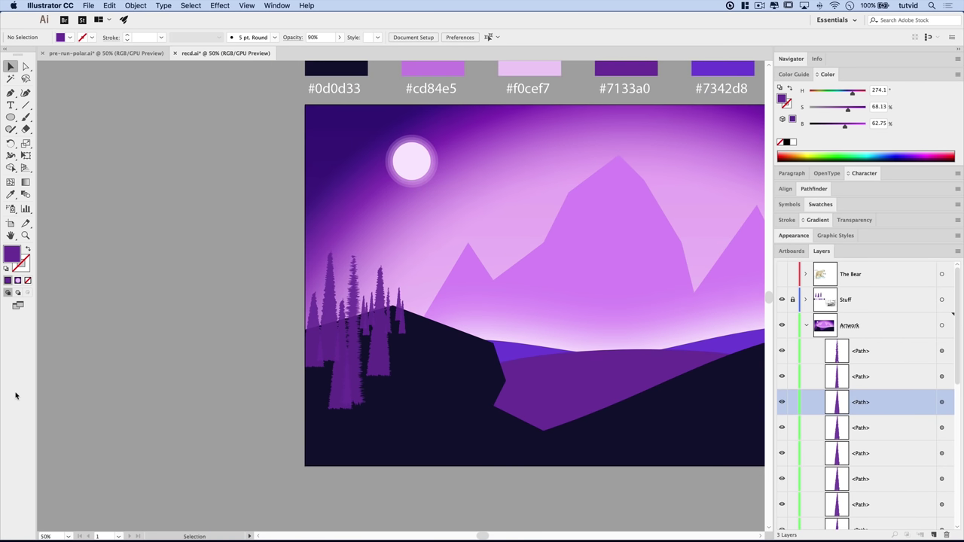
{"action": "key", "text": "super+minus"}
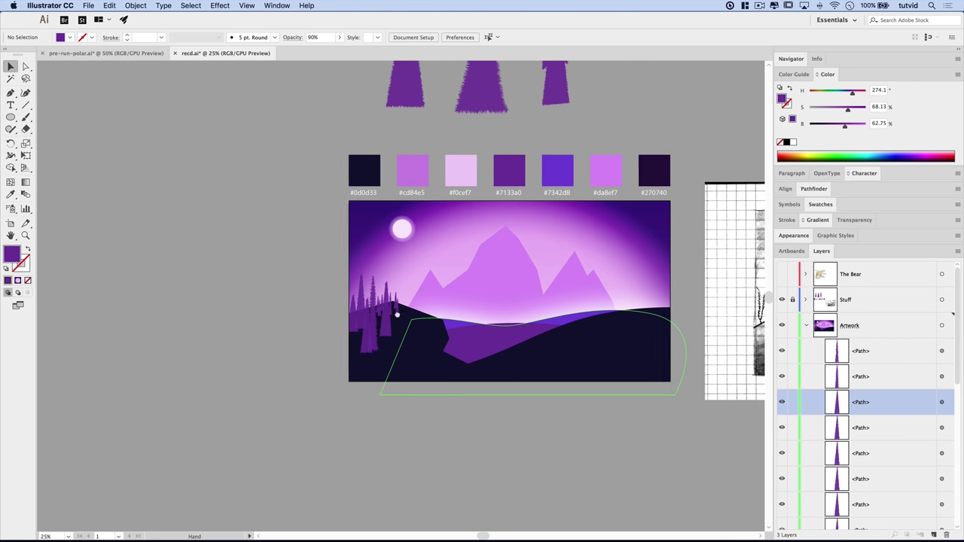
{"action": "scroll", "coordinate": [206, 319], "scroll_direction": "right", "scroll_amount": 5}
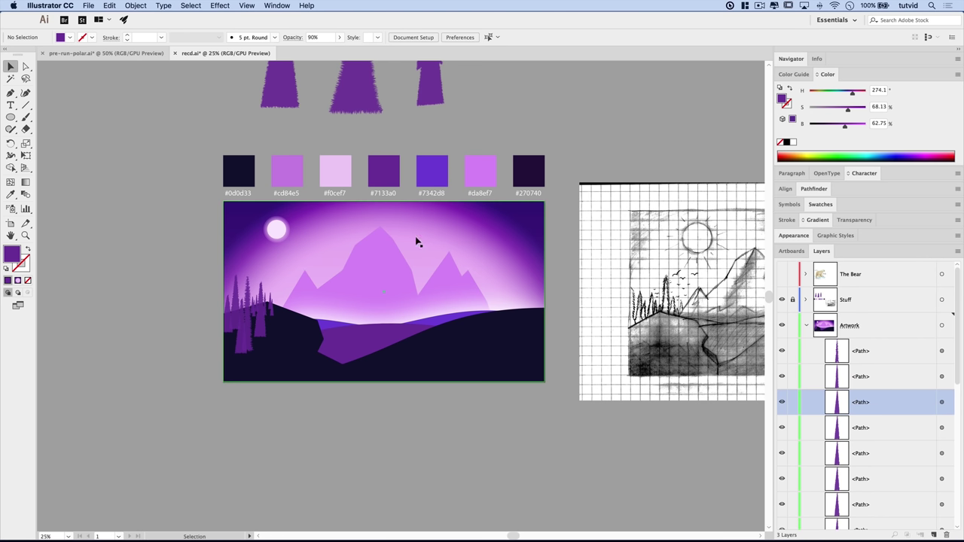
{"action": "left_click", "coordinate": [227, 325]}
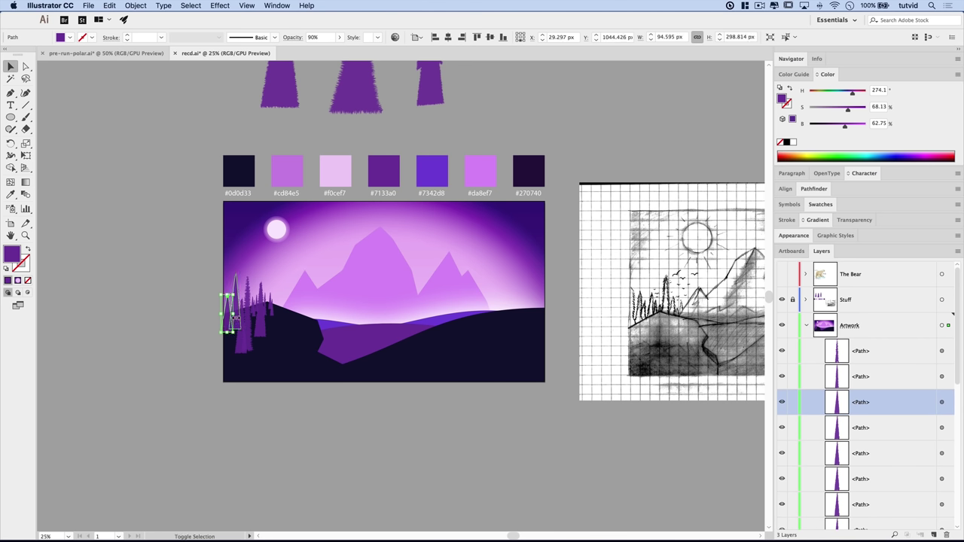
{"action": "key", "text": "z"}
{"action": "left_click", "coordinate": [215, 328]}
{"action": "left_click", "coordinate": [542, 287]}
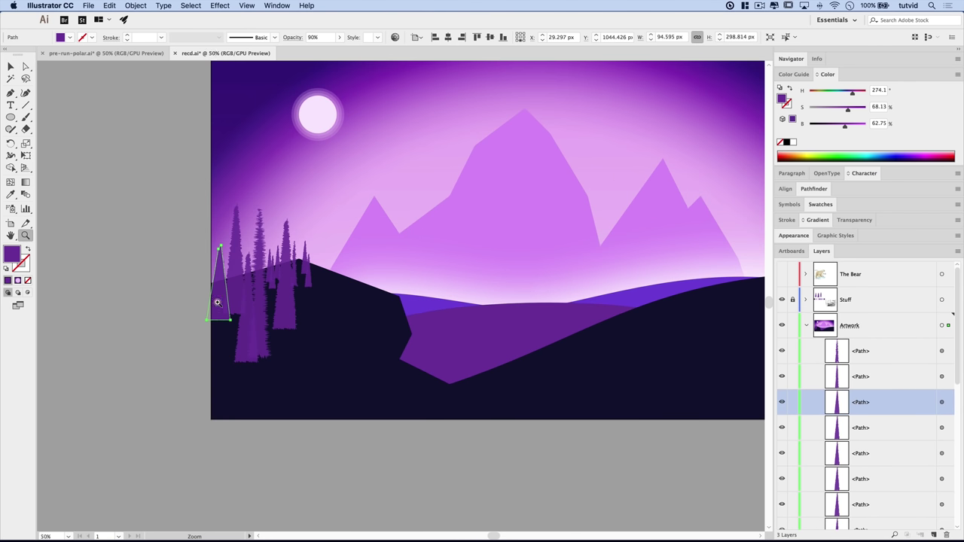
{"action": "left_click", "coordinate": [219, 303]}
{"action": "left_click", "coordinate": [437, 299]}
{"action": "key", "text": "v"}
{"action": "left_click", "coordinate": [325, 278], "text": "shift"}
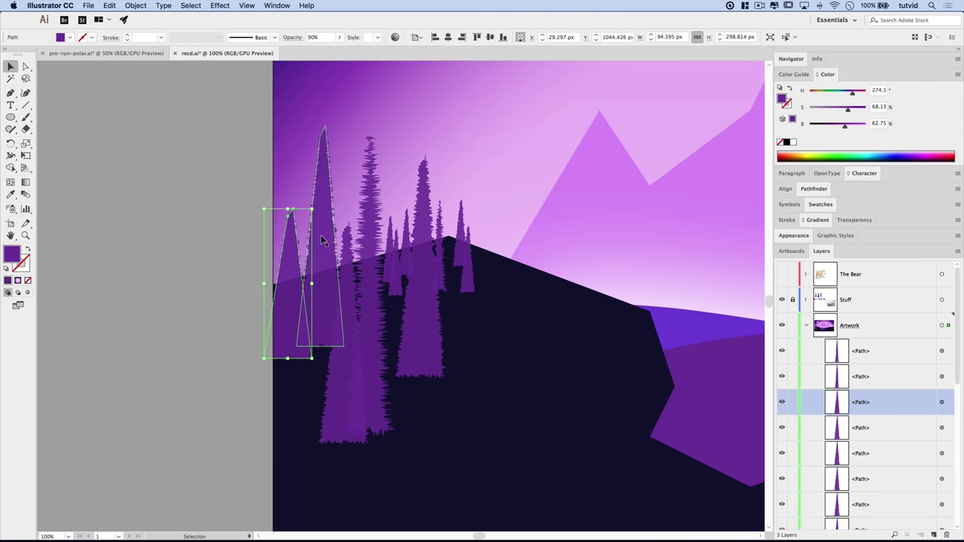
{"action": "left_click", "coordinate": [352, 273], "text": "shift"}
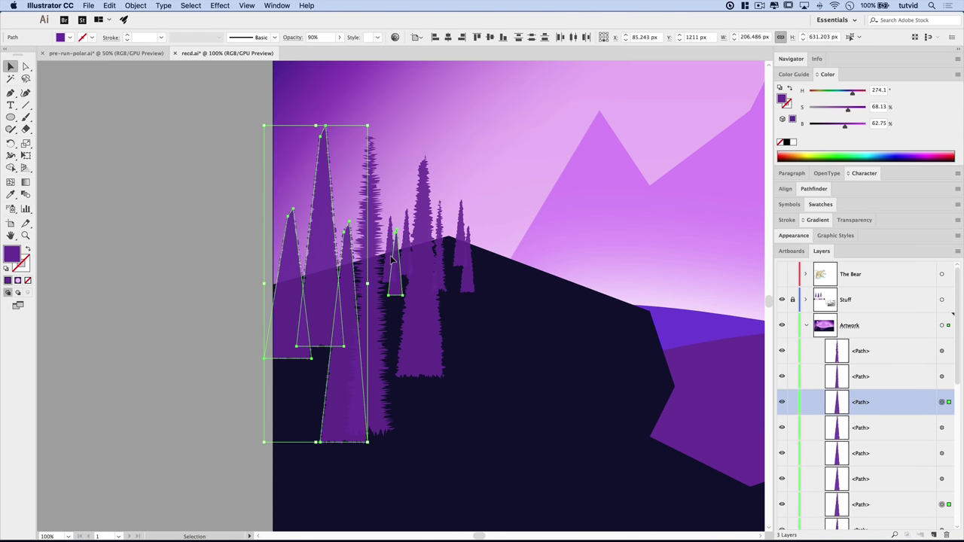
{"action": "left_click", "coordinate": [396, 259], "text": "shift"}
{"action": "left_click", "coordinate": [424, 250], "text": "shift"}
{"action": "left_click", "coordinate": [460, 256], "text": "shift"}
{"action": "left_click", "coordinate": [460, 520], "text": "shift"}
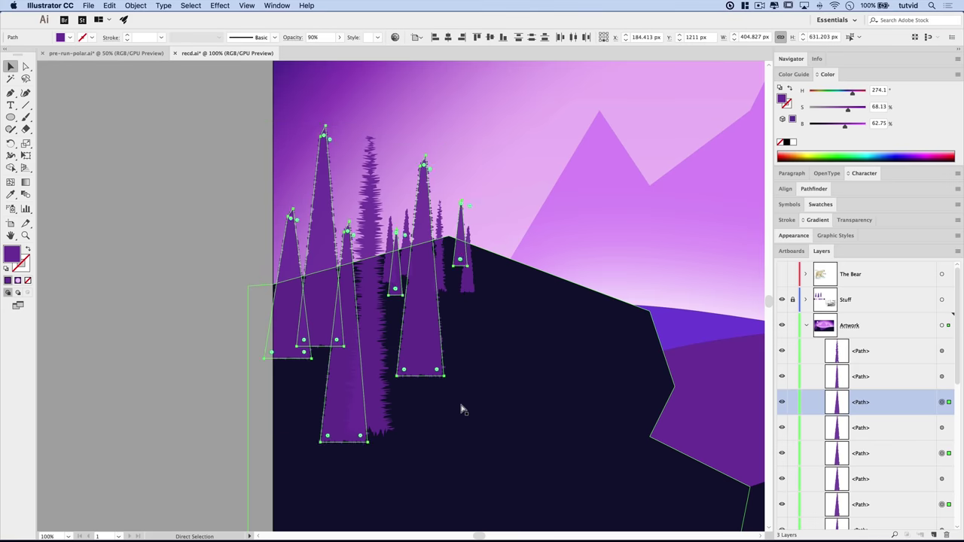
{"action": "key", "text": "super+minus"}
{"action": "key", "text": "super+minus"}
{"action": "key", "text": "super+minus"}
{"action": "key", "text": "super+minus"}
{"action": "key", "text": "super+minus"}
{"action": "scroll", "coordinate": [460, 406], "scroll_direction": "right", "scroll_amount": 5}
{"action": "scroll", "coordinate": [460, 407], "scroll_direction": "up", "scroll_amount": 2}
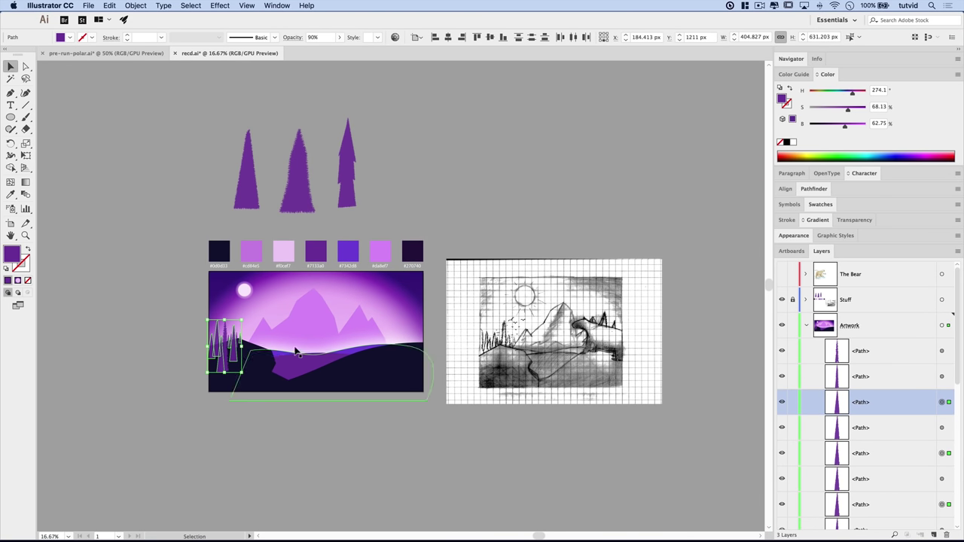
{"action": "left_click_drag", "start_coordinate": [236, 348], "coordinate": [419, 346]}
{"action": "left_click", "coordinate": [408, 461]}
- Rearrange the copied trees on the right hill, lowering the tallest one and standing the front tree and a small tree beside it
{"action": "key", "text": "z"}
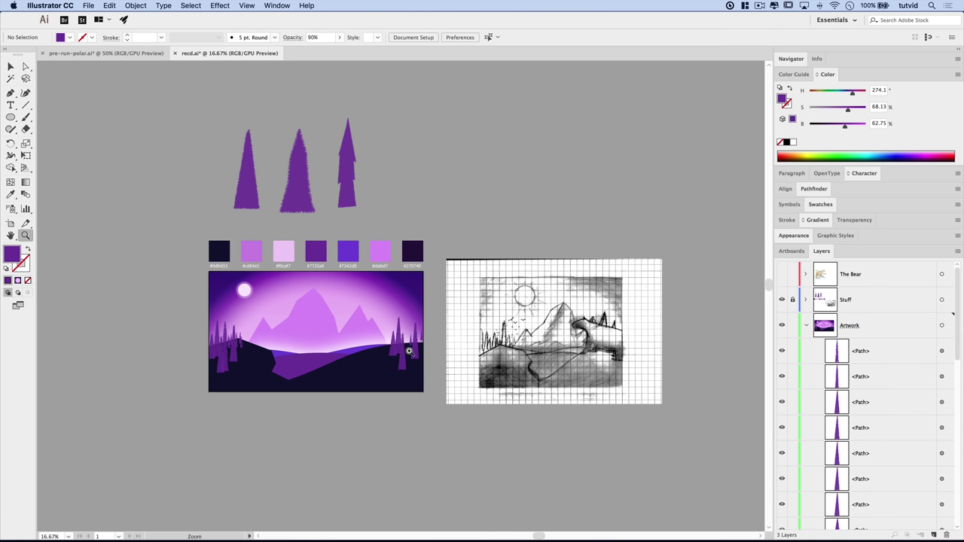
{"action": "left_click", "coordinate": [416, 461]}
{"action": "left_click", "coordinate": [395, 237]}
{"action": "left_click", "coordinate": [397, 325]}
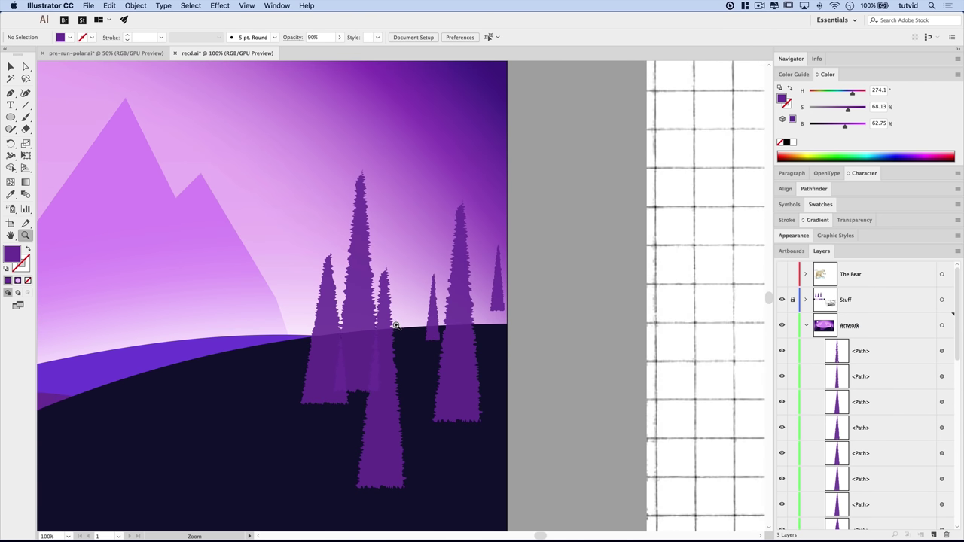
{"action": "key", "text": "v"}
{"action": "left_click_drag", "start_coordinate": [370, 348], "coordinate": [390, 302]}
{"action": "left_click_drag", "start_coordinate": [378, 365], "coordinate": [355, 362]}
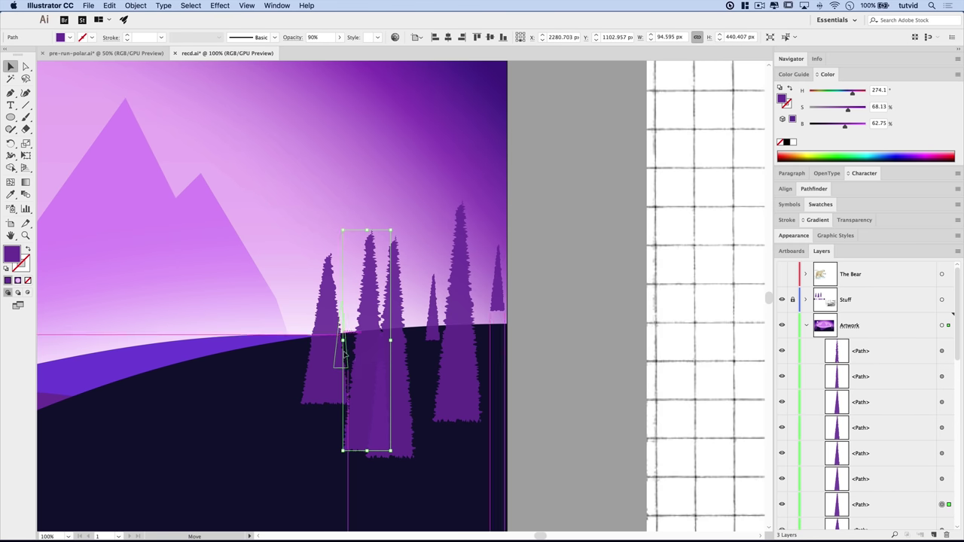
{"action": "left_click", "coordinate": [353, 335]}
- Spread the trees at the right edge of the hill and add a copy of the group's leftmost tree between them
{"action": "left_click_drag", "start_coordinate": [439, 353], "coordinate": [467, 274]}
{"action": "left_click_drag", "start_coordinate": [455, 330], "coordinate": [482, 371]}
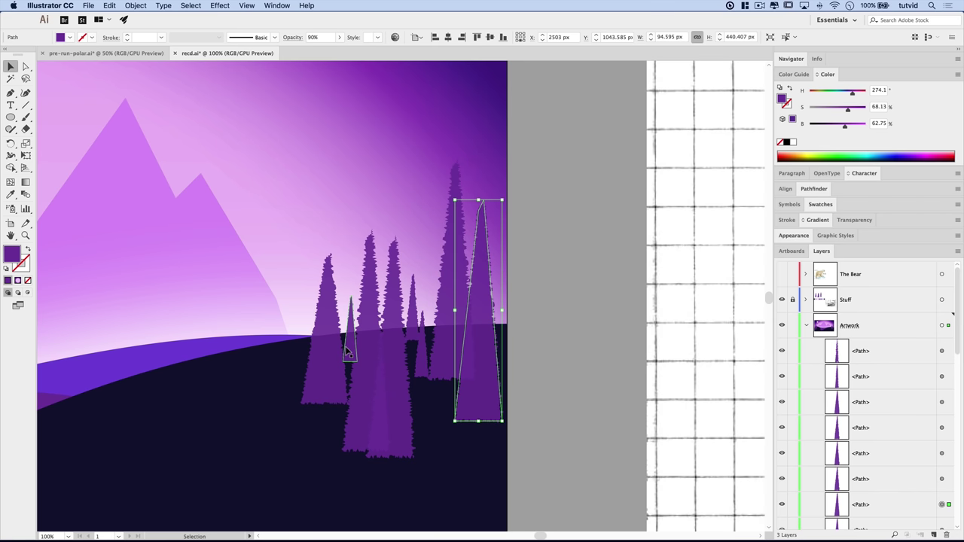
{"action": "left_click", "coordinate": [324, 385]}
{"action": "left_click_drag", "start_coordinate": [324, 386], "coordinate": [434, 375]}
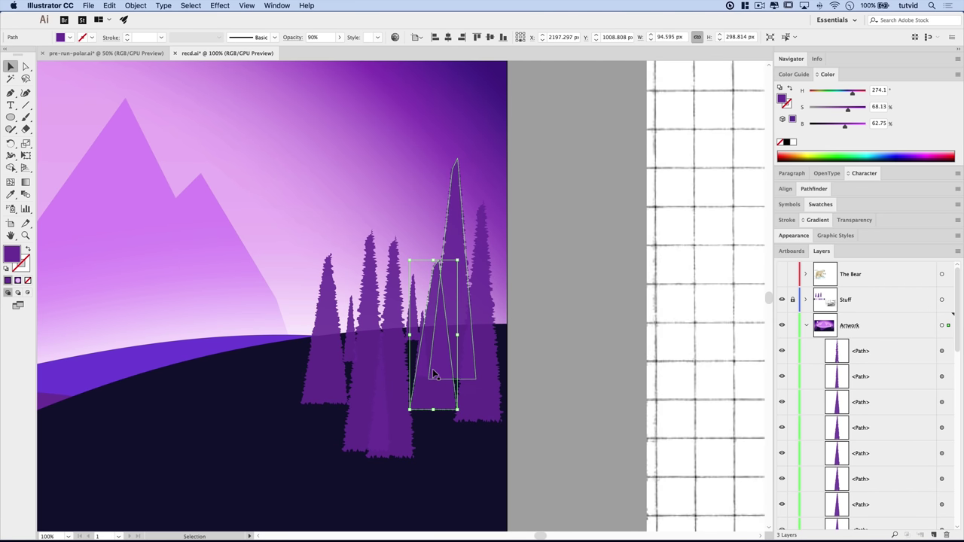
- Examine both tree groups within the whole illustration and compare them with the pencil sketch
{"action": "left_click", "coordinate": [547, 331]}
{"action": "key", "text": "a"}
{"action": "key", "text": "ctrl+minus"}
{"action": "key", "text": "ctrl+minus"}
{"action": "key", "text": "ctrl+minus"}
{"action": "key", "text": "ctrl+minus"}
{"action": "key", "text": "v"}
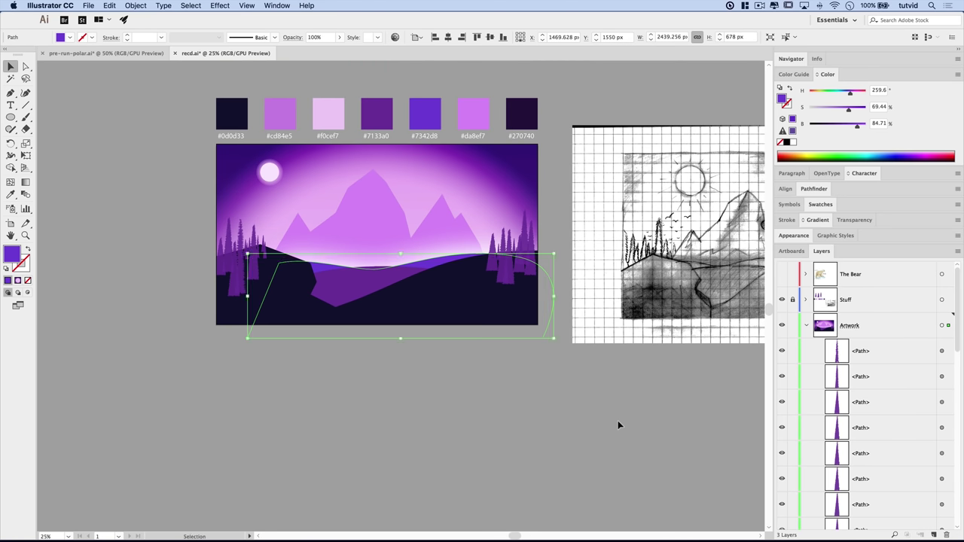
{"action": "left_click", "coordinate": [524, 392]}
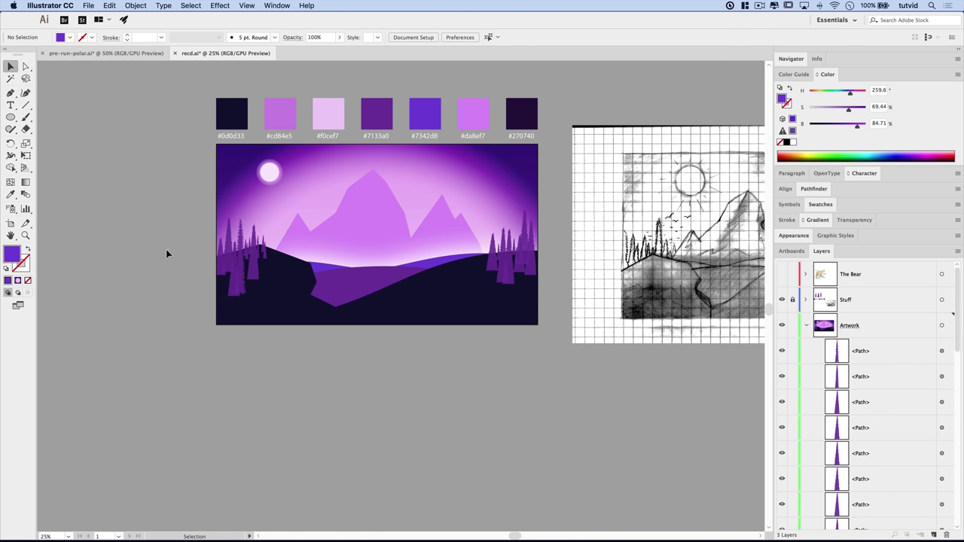
- Lock the remaining water, mountain and background objects, and group all the trees on both hills
{"action": "scroll", "coordinate": [873, 435], "scroll_direction": "down", "scroll_amount": 10}
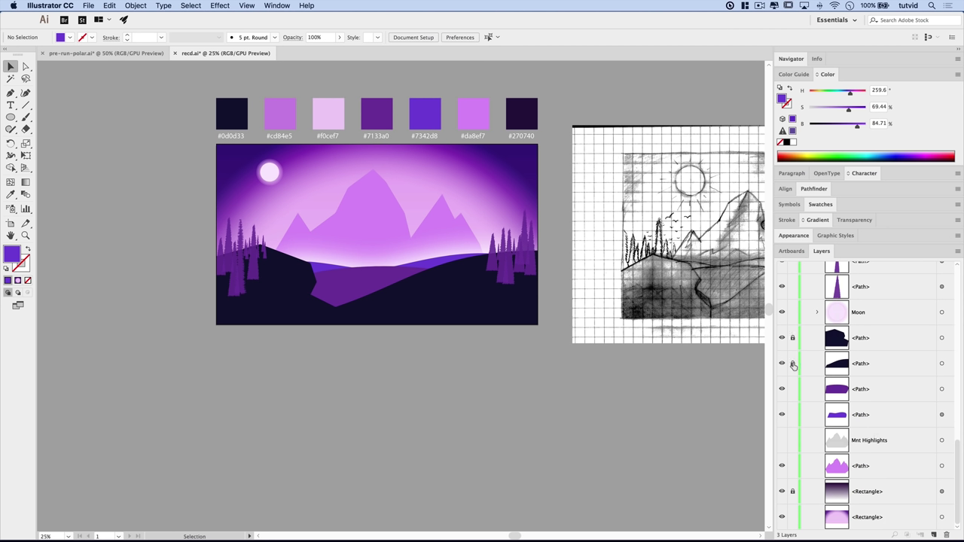
{"action": "left_click_drag", "start_coordinate": [796, 399], "coordinate": [794, 466]}
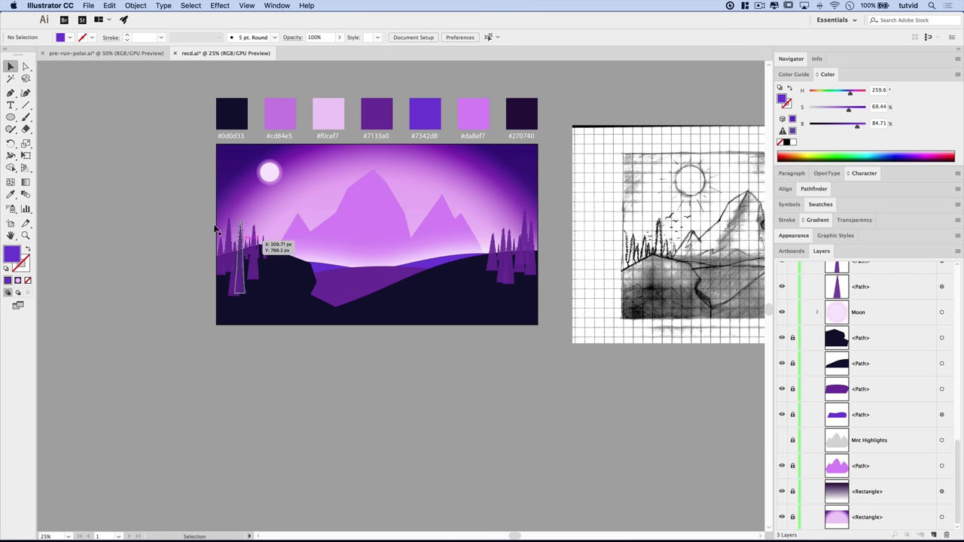
{"action": "left_click_drag", "start_coordinate": [490, 280], "coordinate": [553, 273]}
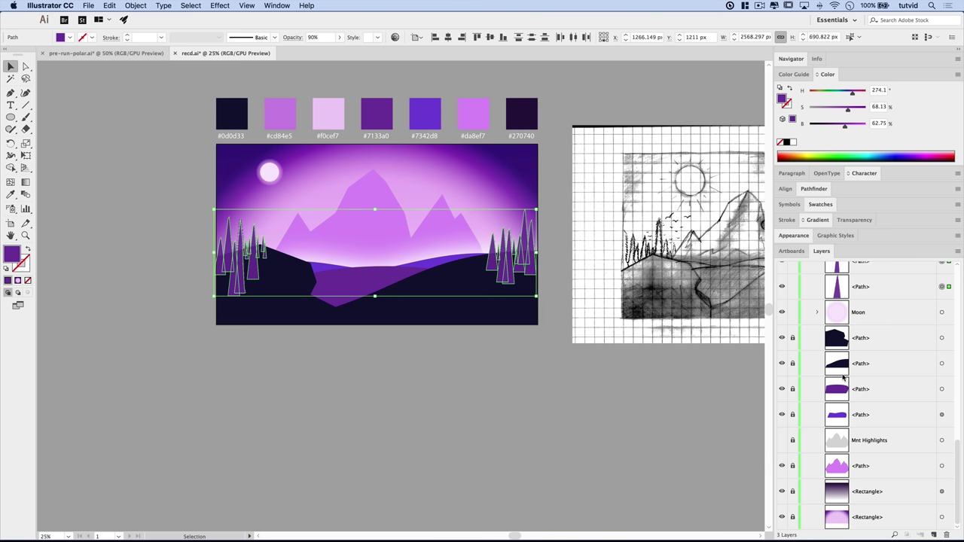
{"action": "left_click", "coordinate": [143, 6]}
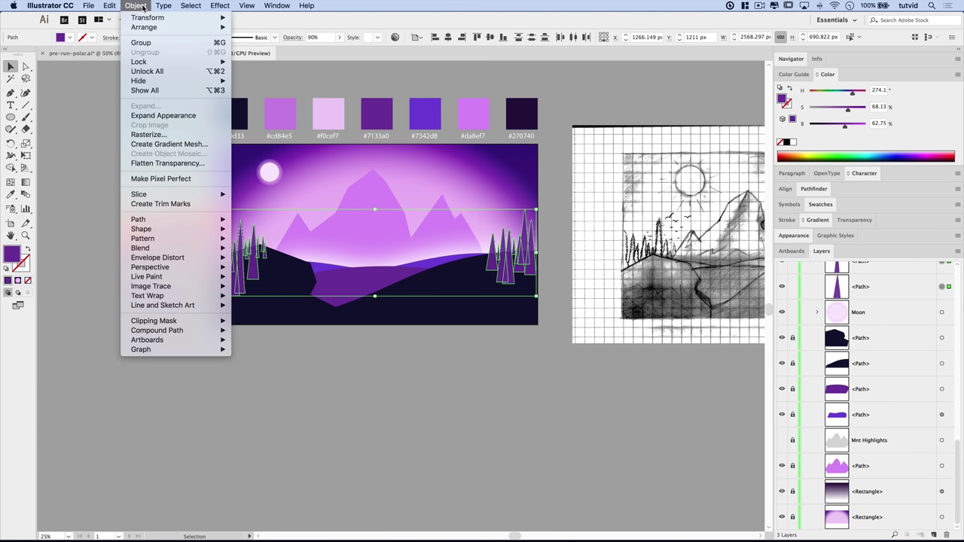
{"action": "left_click", "coordinate": [155, 43]}
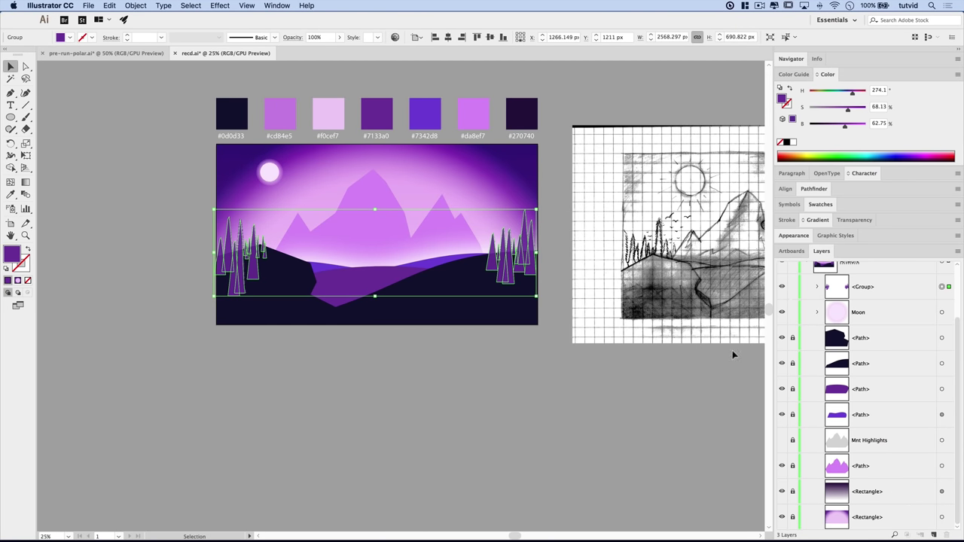
- Send the tree group backward until it sits behind both dark hills and above the purple water path
{"action": "key", "text": "a"}
{"action": "key", "text": "super+bracketleft"}
{"action": "key", "text": "super+bracketleft"}
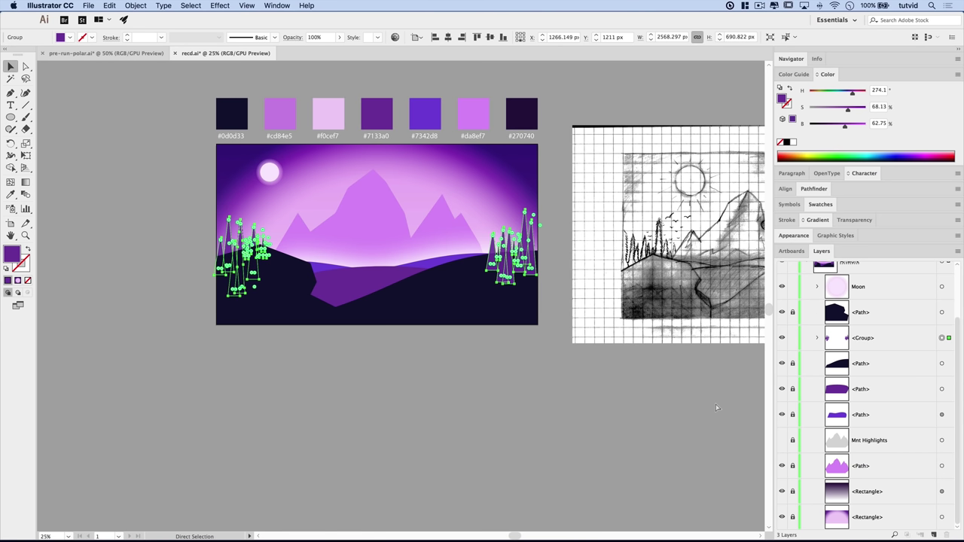
{"action": "key", "text": "super+bracketleft"}
{"action": "key", "text": "v"}
{"action": "left_click", "coordinate": [390, 409]}
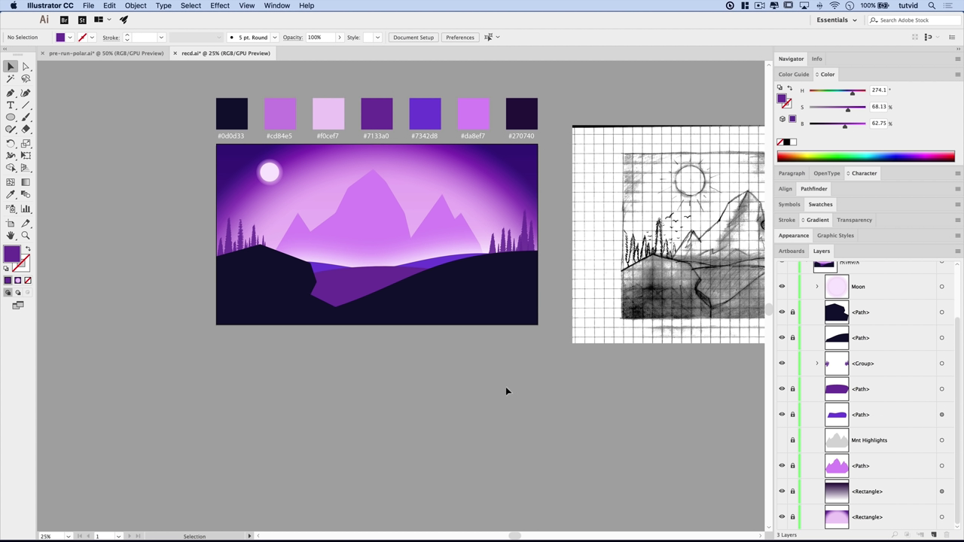
{"action": "key", "text": "super+equal"}
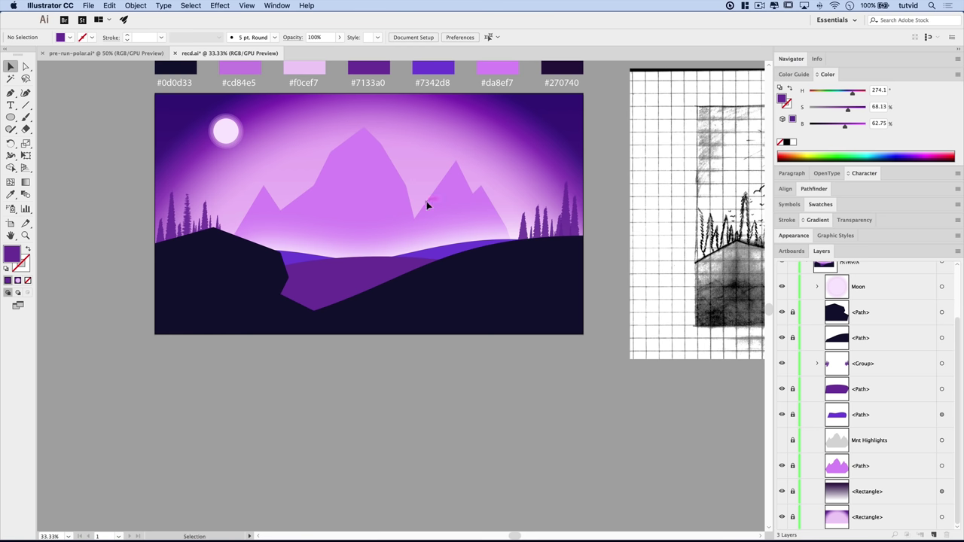
- Make the hidden Mnt Highlights shape visible over the mountains
{"action": "scroll", "coordinate": [410, 233], "scroll_direction": "up", "scroll_amount": 5}
{"action": "scroll", "coordinate": [410, 233], "scroll_direction": "left", "scroll_amount": 2}
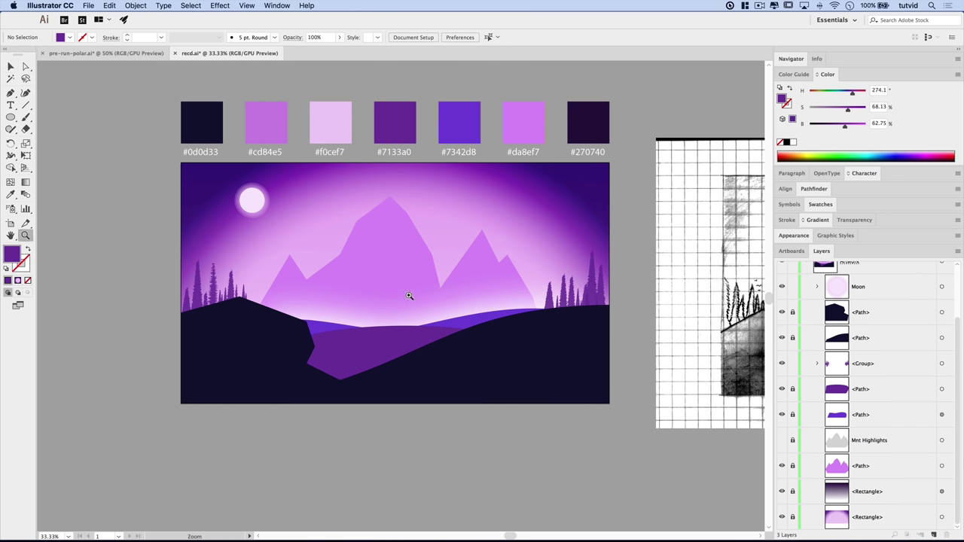
{"action": "left_click", "coordinate": [405, 297], "text": "super"}
{"action": "scroll", "coordinate": [438, 255], "scroll_direction": "up", "scroll_amount": 2}
{"action": "scroll", "coordinate": [438, 255], "scroll_direction": "left", "scroll_amount": 2}
{"action": "key", "text": "v"}
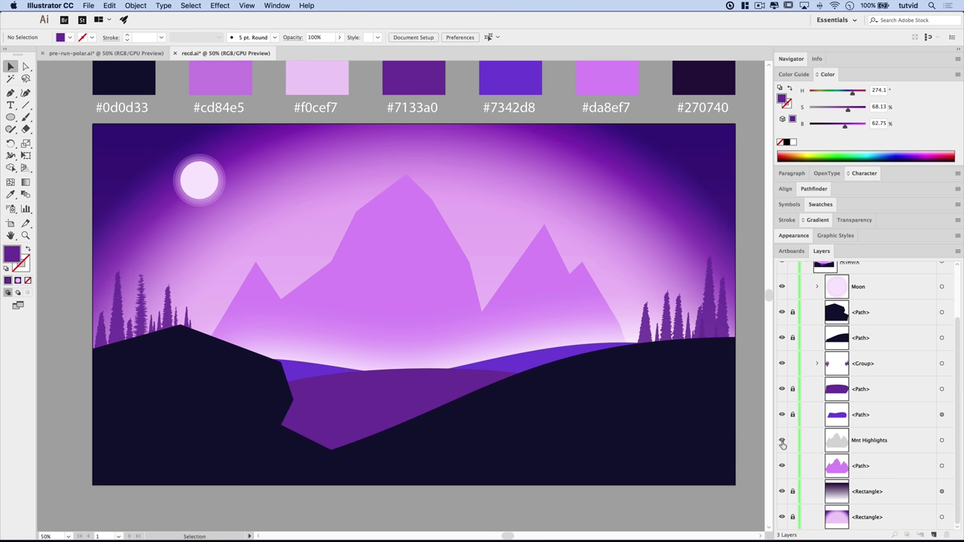
{"action": "left_click", "coordinate": [781, 442]}
- Fill the Mnt Highlights shape with a linear gradient
{"action": "left_click", "coordinate": [941, 441]}
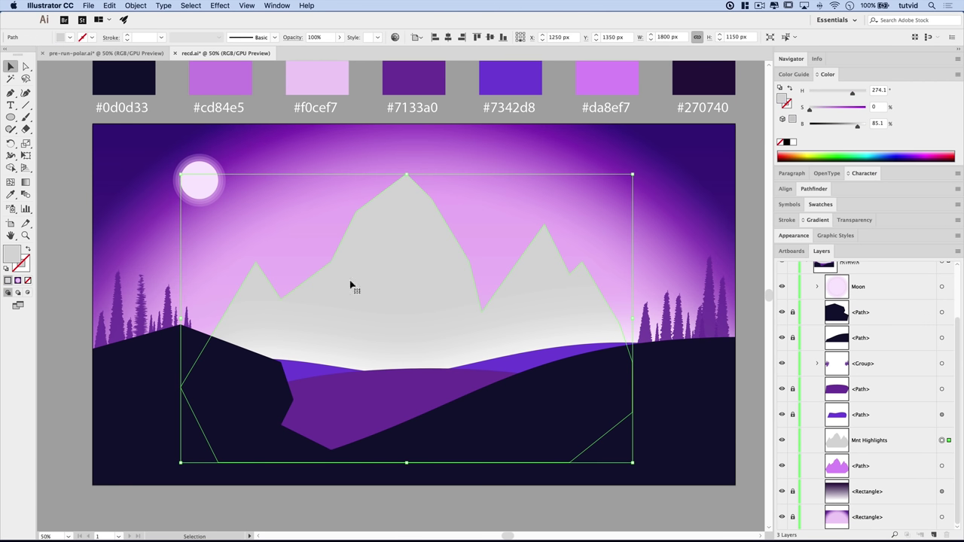
{"action": "left_click", "coordinate": [817, 220]}
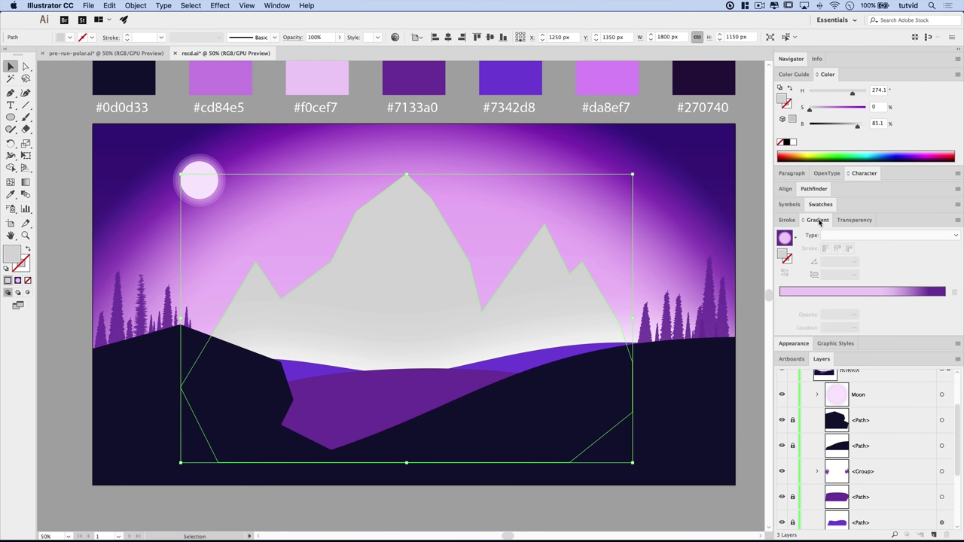
{"action": "left_click", "coordinate": [788, 237]}
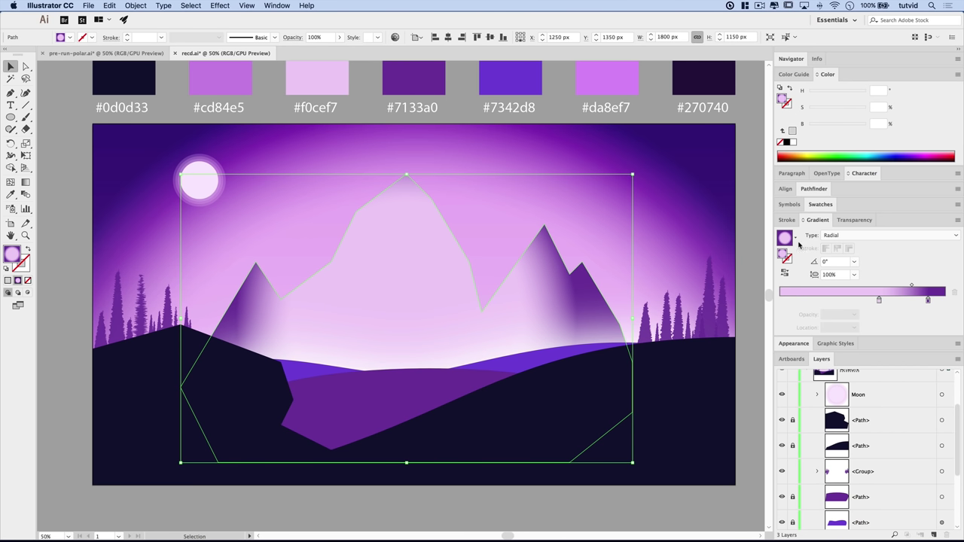
{"action": "left_click", "coordinate": [839, 236]}
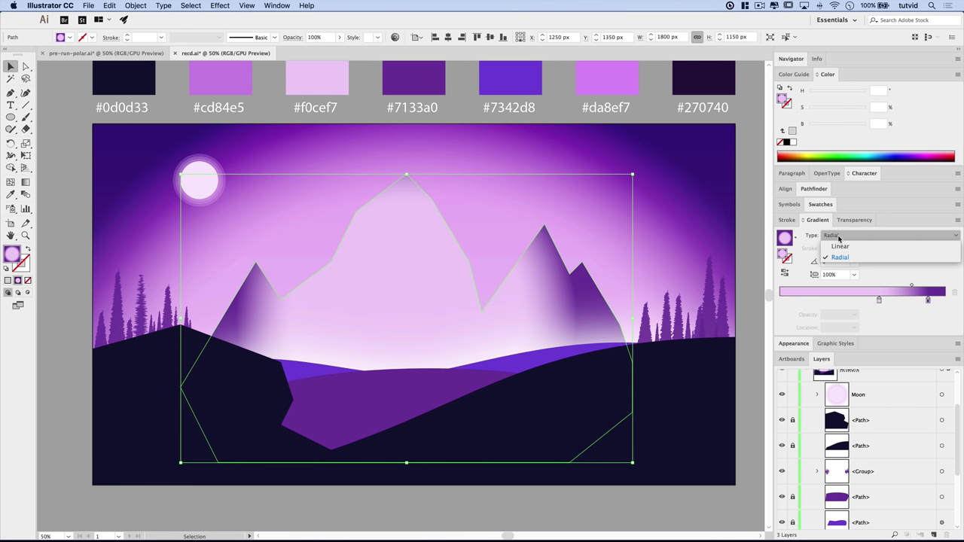
{"action": "left_click", "coordinate": [844, 247]}
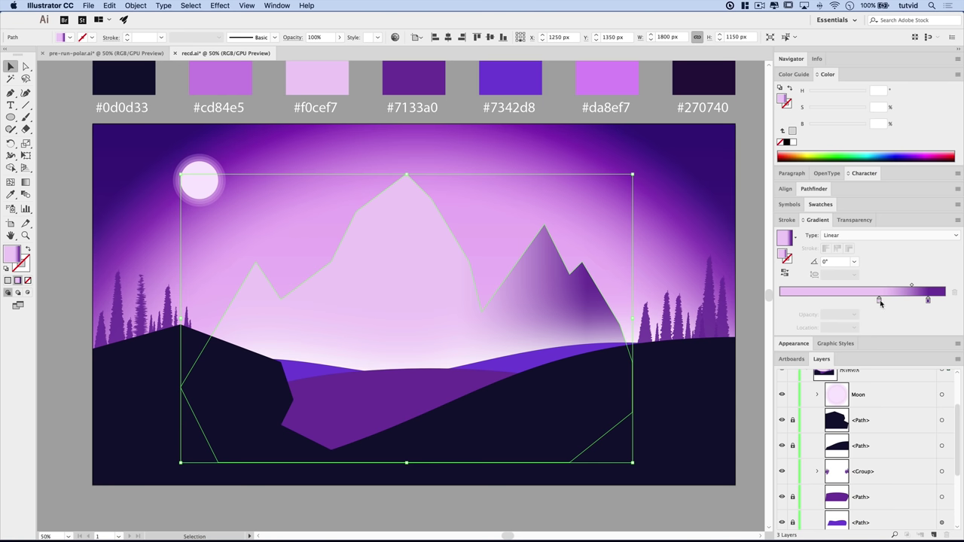
- Move the two gradient stops to 0% and 100% and colour both of them white
{"action": "left_click_drag", "start_coordinate": [879, 301], "coordinate": [747, 302]}
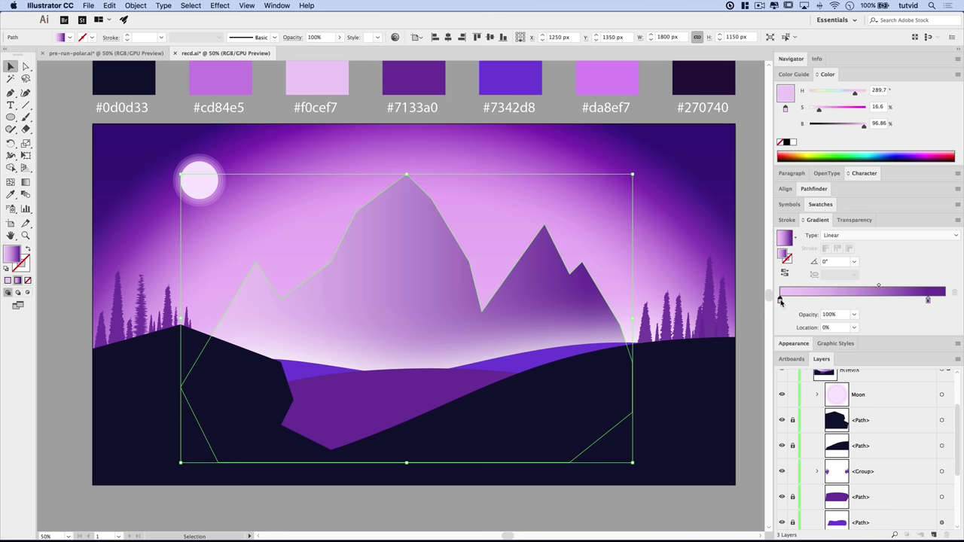
{"action": "left_click", "coordinate": [793, 143]}
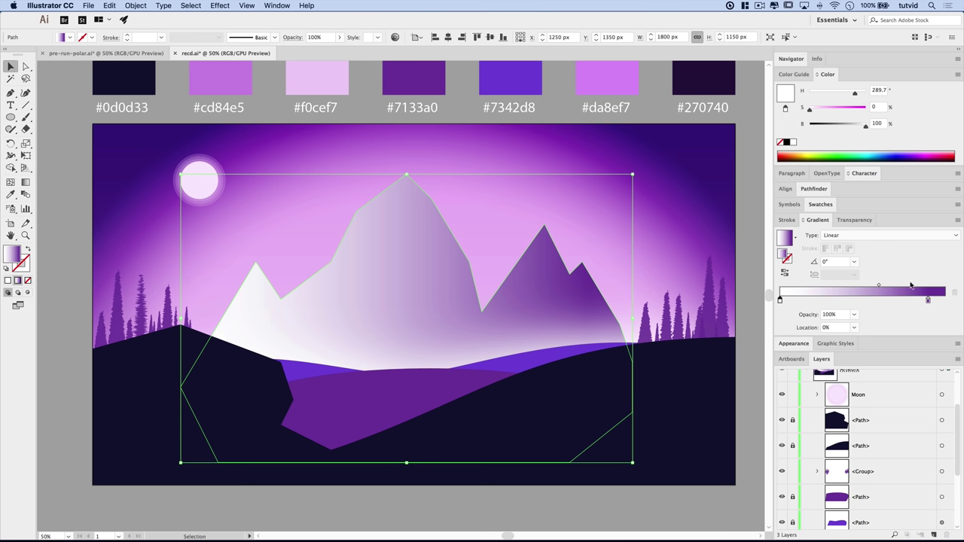
{"action": "left_click_drag", "start_coordinate": [928, 301], "coordinate": [954, 302]}
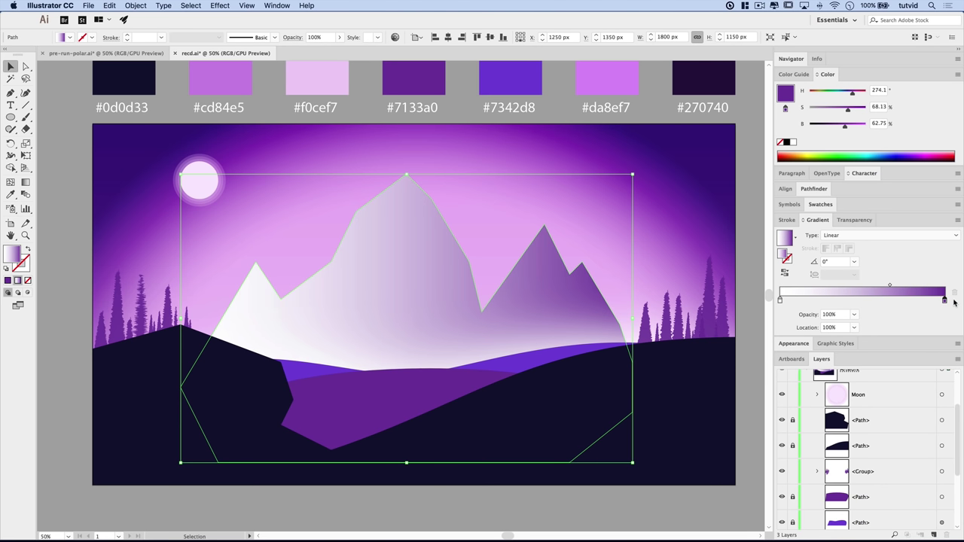
{"action": "left_click", "coordinate": [793, 144]}
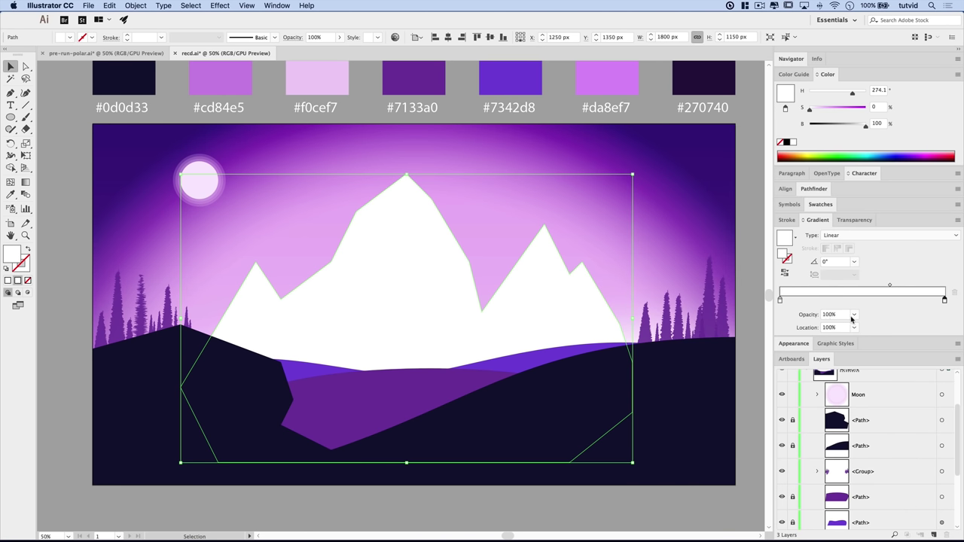
- Set the end stop's opacity to 0% and shift the gradient midpoint to about 29%
{"action": "left_click", "coordinate": [853, 315]}
{"action": "left_click", "coordinate": [868, 329]}
{"action": "key", "text": "z"}
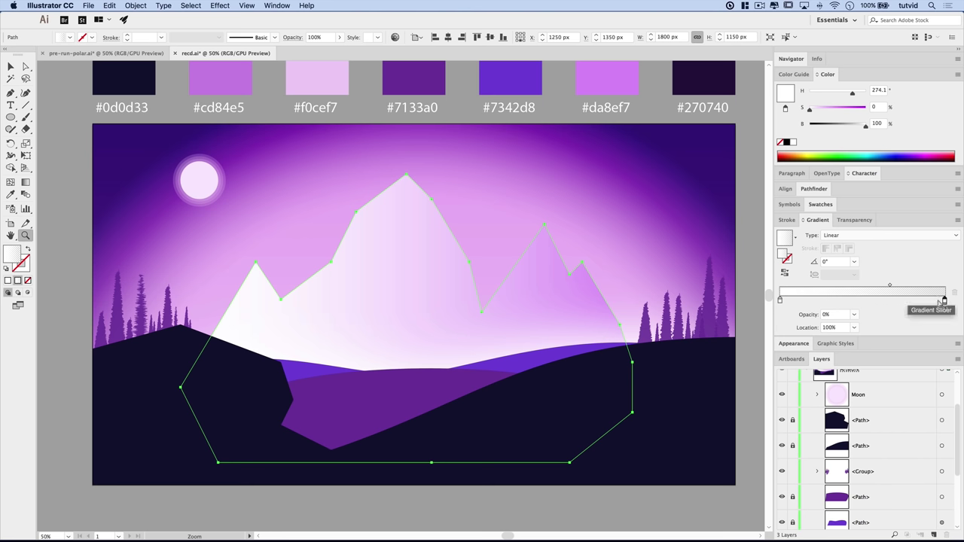
{"action": "left_click_drag", "start_coordinate": [891, 287], "coordinate": [827, 287]}
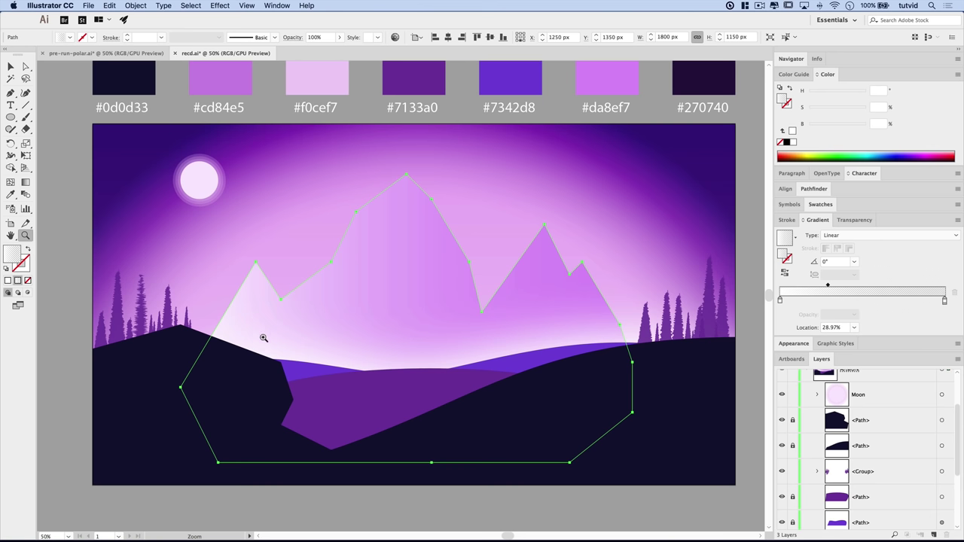
- Redraw the highlight gradient diagonally across the mountains from the upper left at about -61.5°, and deselect the shape
{"action": "left_click", "coordinate": [27, 184]}
{"action": "left_click_drag", "start_coordinate": [320, 212], "coordinate": [451, 344]}
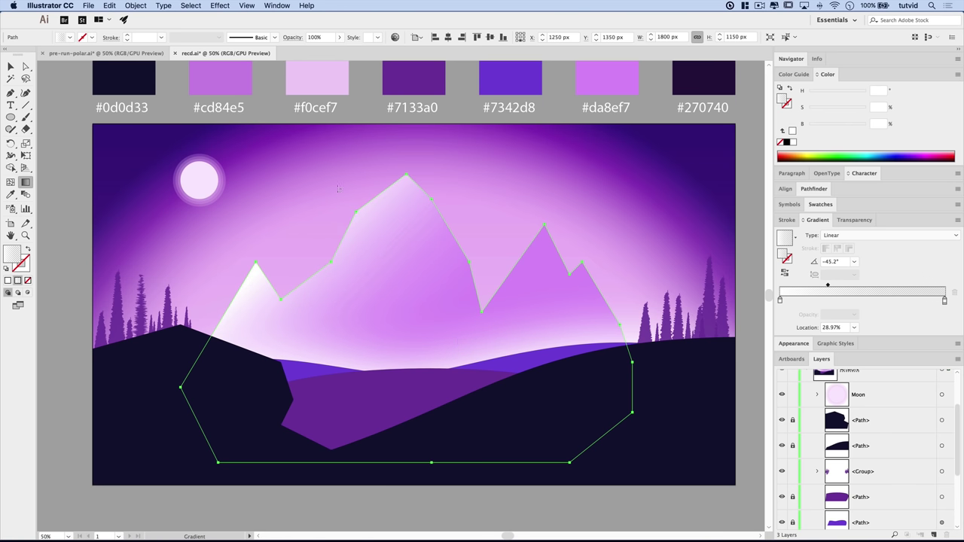
{"action": "left_click_drag", "start_coordinate": [347, 193], "coordinate": [396, 397]}
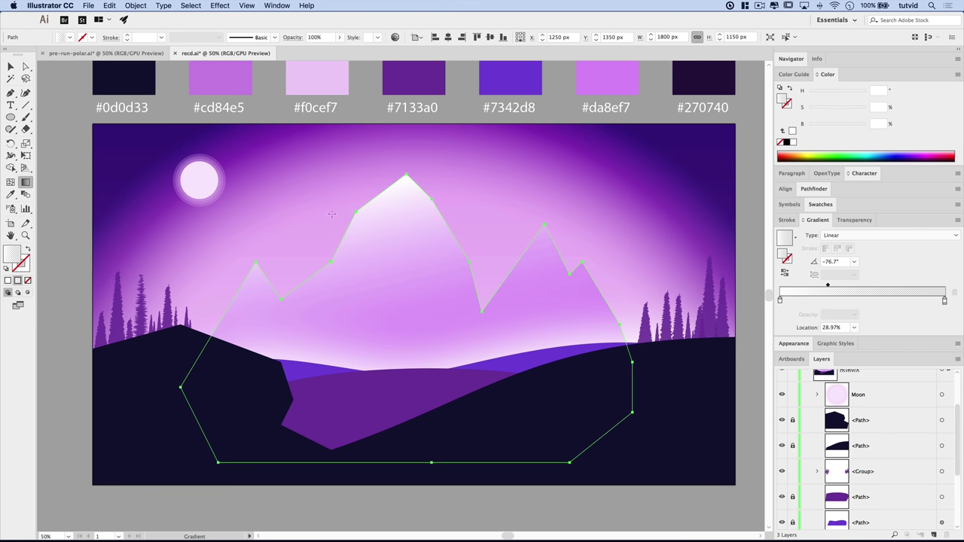
{"action": "left_click_drag", "start_coordinate": [331, 215], "coordinate": [422, 340]}
{"action": "left_click_drag", "start_coordinate": [347, 170], "coordinate": [439, 365]}
{"action": "left_click_drag", "start_coordinate": [338, 196], "coordinate": [452, 398]}
{"action": "left_click_drag", "start_coordinate": [318, 160], "coordinate": [437, 383]}
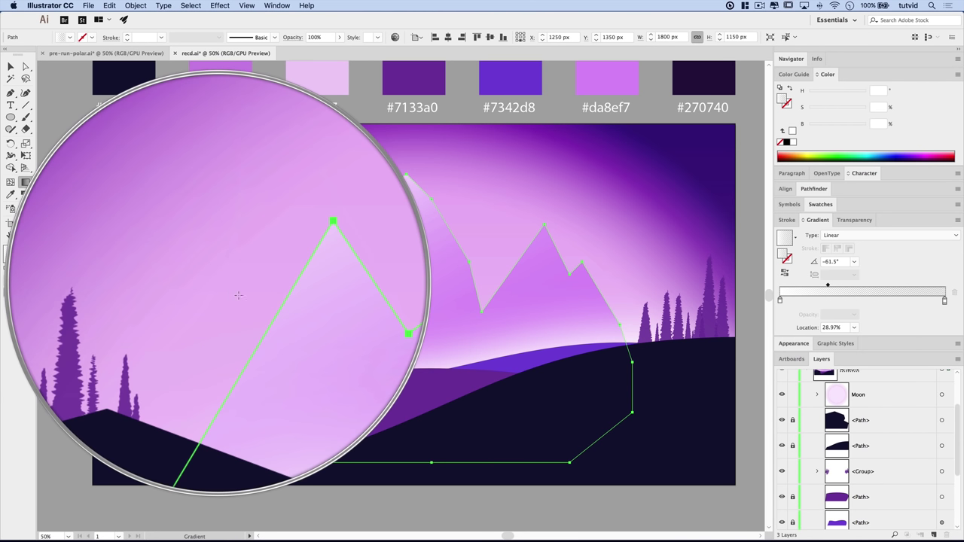
{"action": "key", "text": "z"}
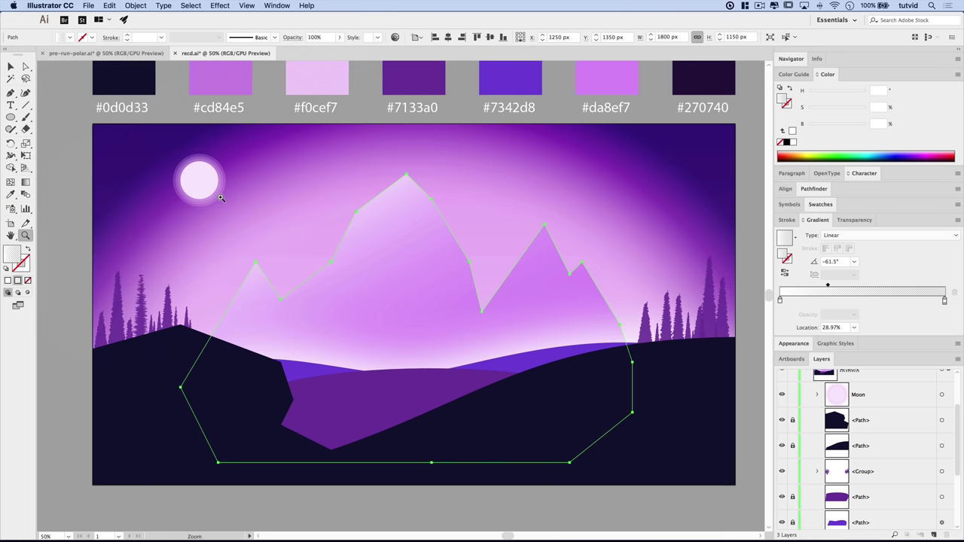
{"action": "key", "text": "v"}
{"action": "left_click", "coordinate": [68, 281]}
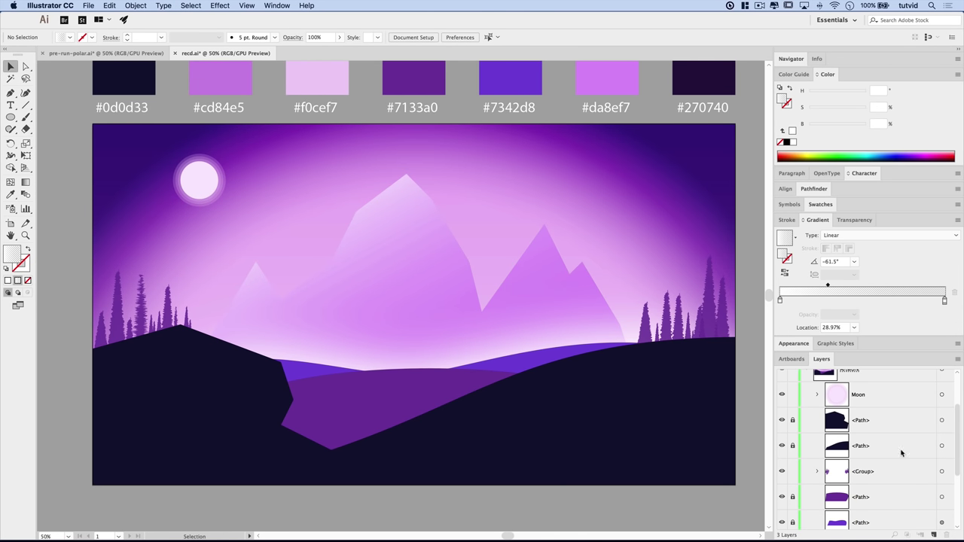
- Set the Mnt Highlights shape's blend mode to Soft Light and compare the mountains with it hidden and shown
{"action": "scroll", "coordinate": [901, 453], "scroll_direction": "down", "scroll_amount": 3}
{"action": "left_click", "coordinate": [941, 440]}
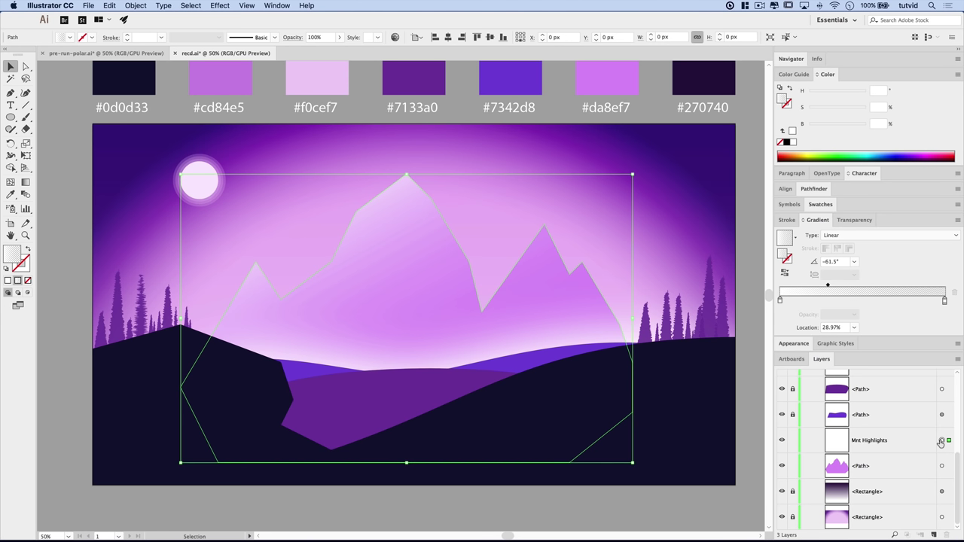
{"action": "left_click", "coordinate": [860, 221]}
{"action": "left_click", "coordinate": [821, 236]}
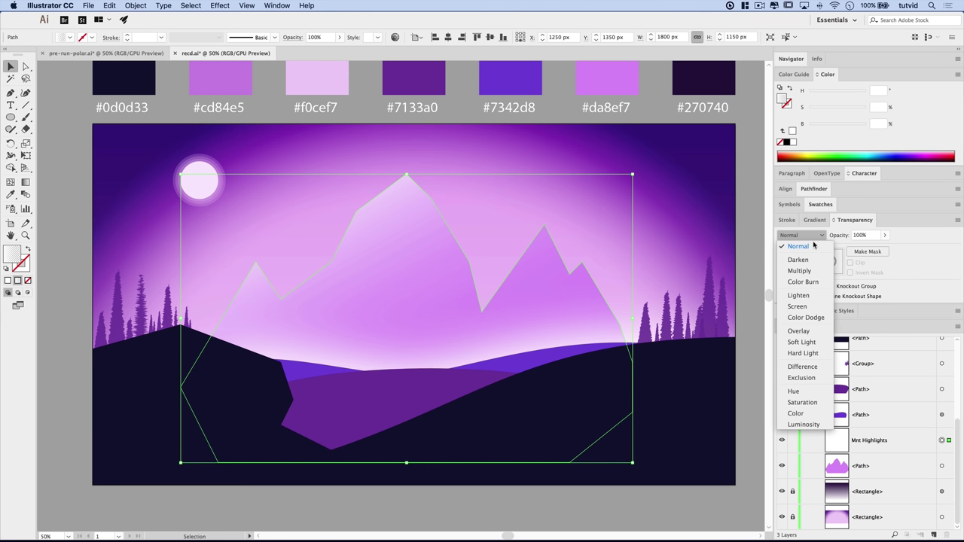
{"action": "left_click", "coordinate": [796, 340]}
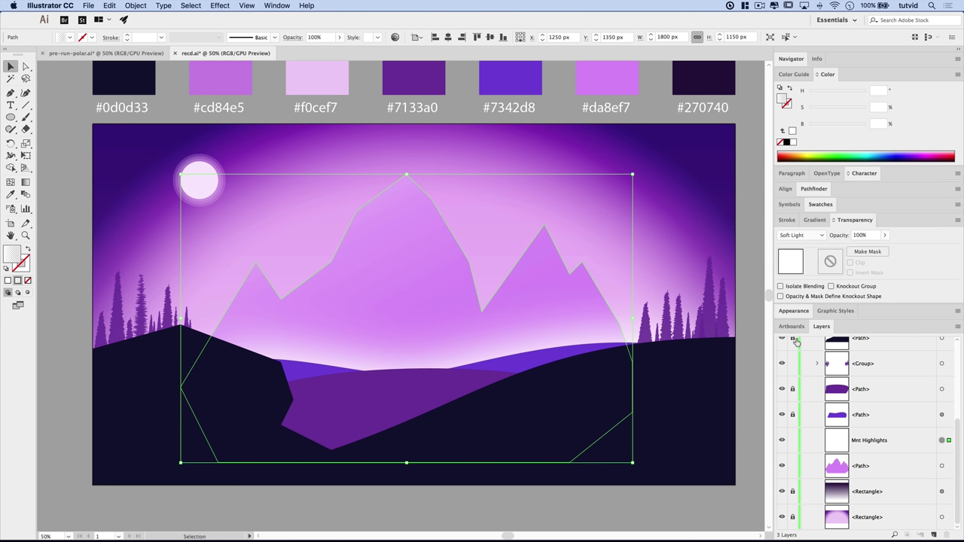
{"action": "left_click", "coordinate": [782, 440]}
{"action": "left_click", "coordinate": [782, 441]}
{"action": "left_click", "coordinate": [782, 441]}
{"action": "left_click", "coordinate": [782, 441]}
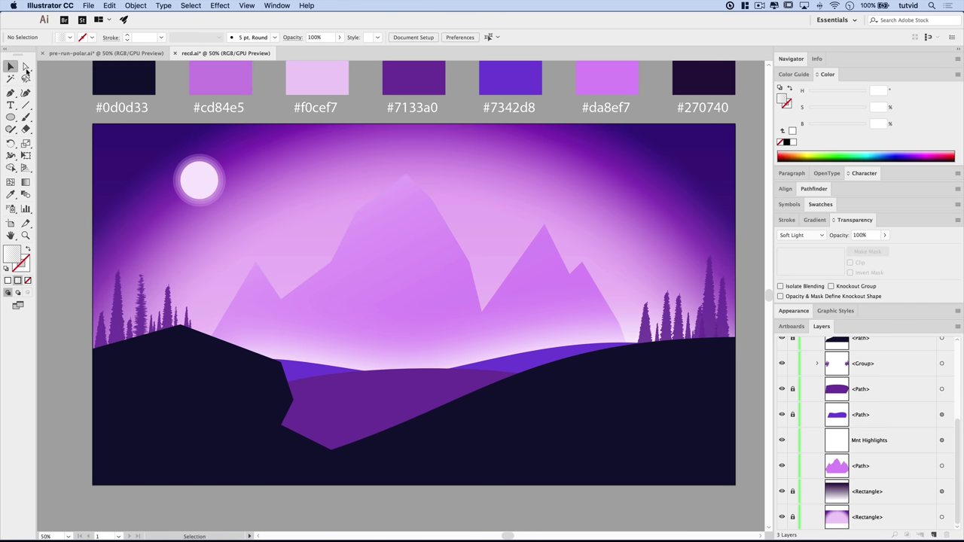
- Sample the #cd84e5 palette swatch as the fill colour
{"action": "left_click", "coordinate": [11, 91]}
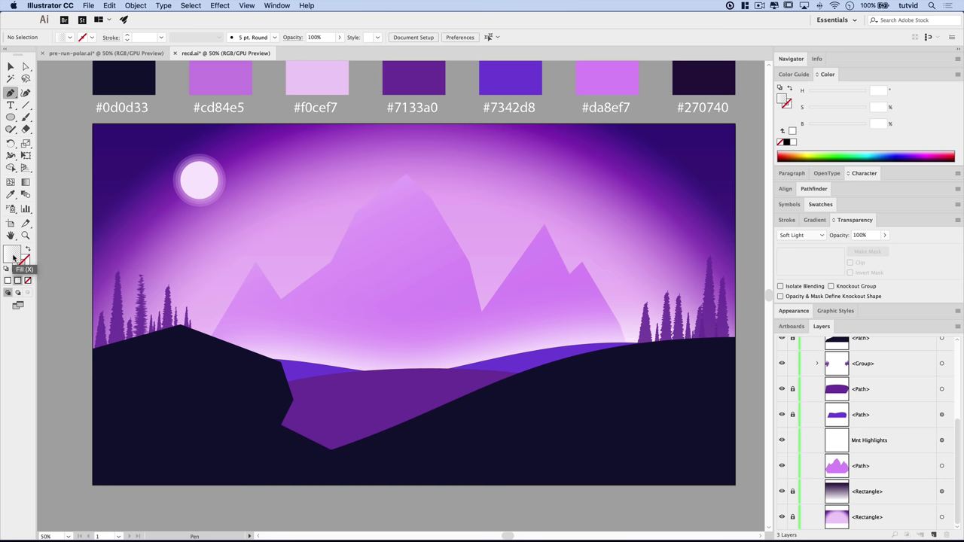
{"action": "scroll", "coordinate": [230, 200], "scroll_direction": "up", "scroll_amount": 3}
{"action": "key", "text": "i"}
{"action": "left_click", "coordinate": [246, 157]}
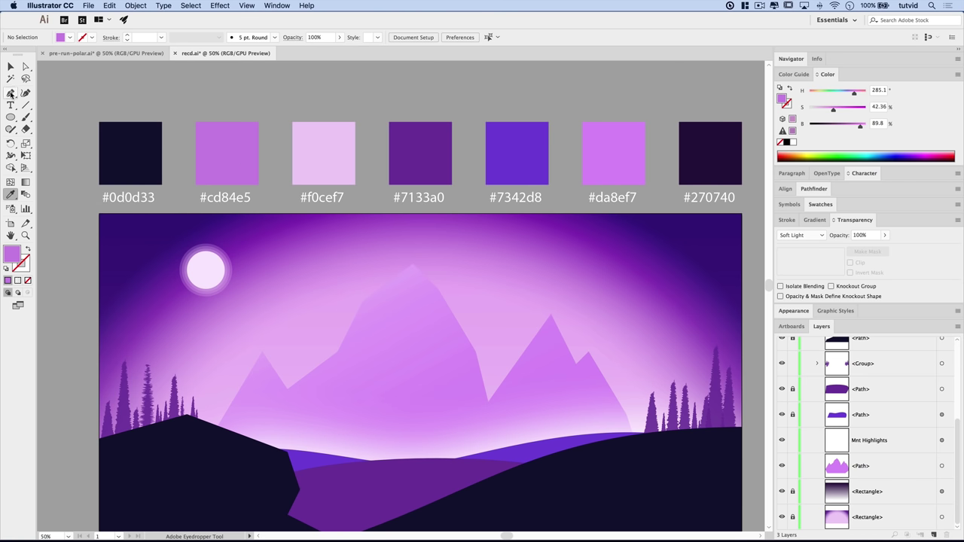
- With the Pen tool, draw a closed jagged shadow on the small left peak, from its summit to the dark hill and back via the notch
{"action": "left_click", "coordinate": [11, 92]}
{"action": "scroll", "coordinate": [377, 339], "scroll_direction": "down", "scroll_amount": 5}
{"action": "left_click_drag", "start_coordinate": [384, 326], "coordinate": [373, 281]}
{"action": "key", "text": "ctrl+shift+a"}
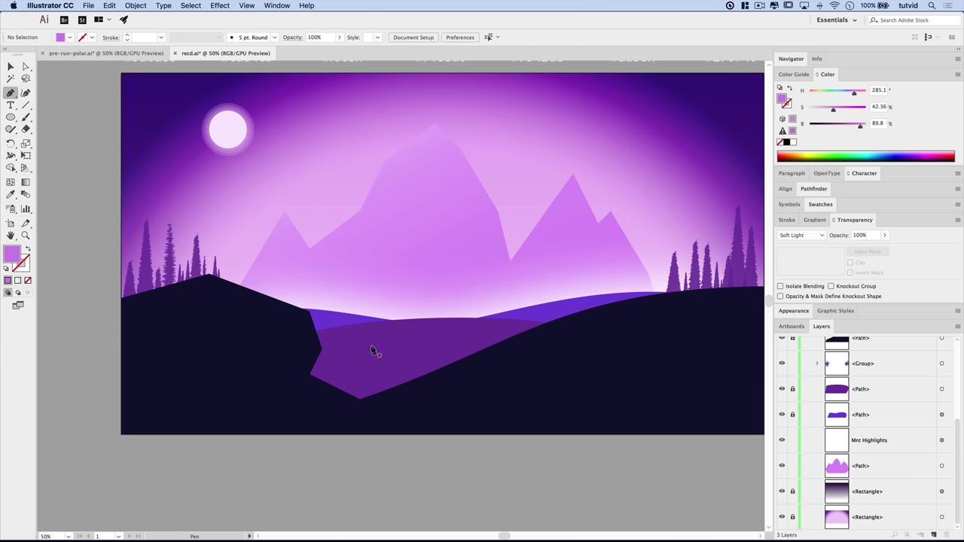
{"action": "left_click", "coordinate": [247, 6]}
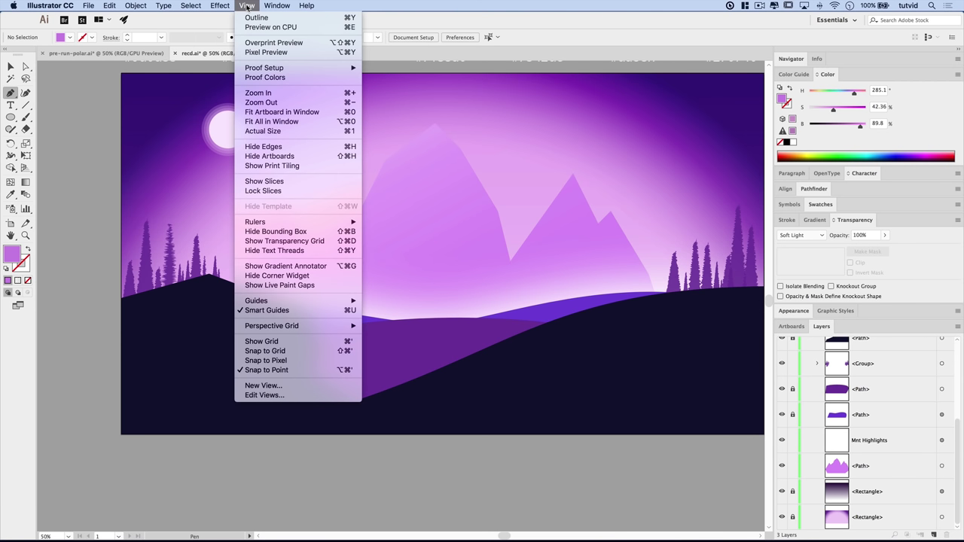
{"action": "left_click", "coordinate": [102, 264]}
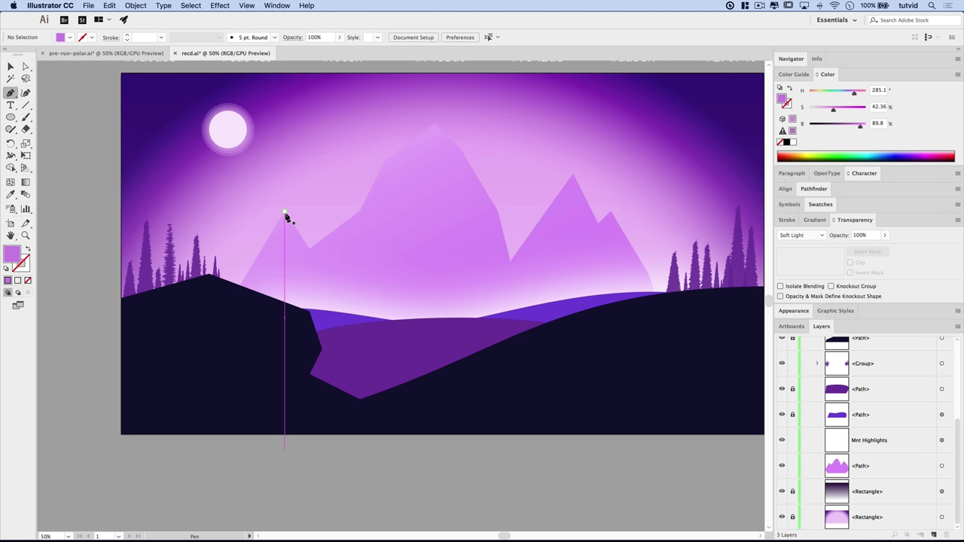
{"action": "left_click", "coordinate": [284, 214]}
{"action": "left_click", "coordinate": [278, 255]}
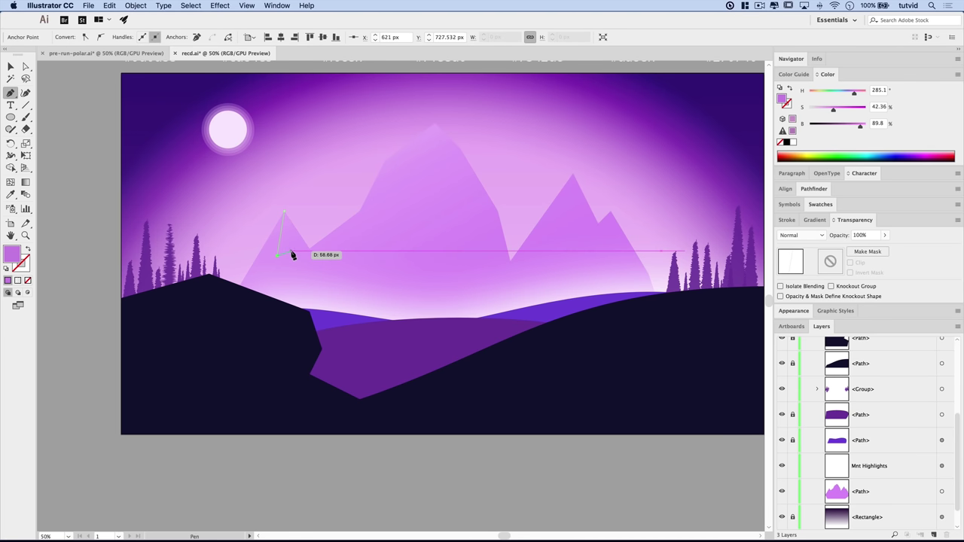
{"action": "left_click", "coordinate": [292, 252]}
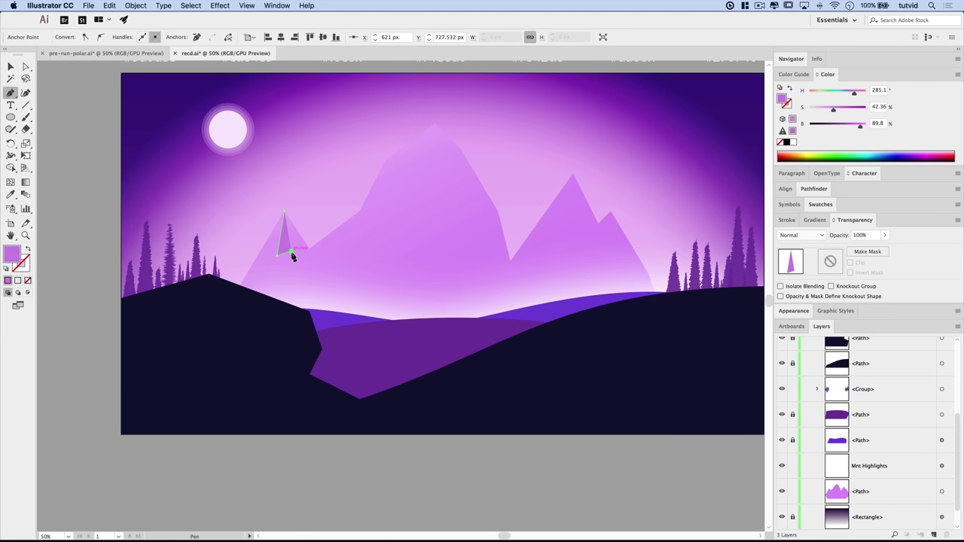
{"action": "left_click", "coordinate": [289, 304]}
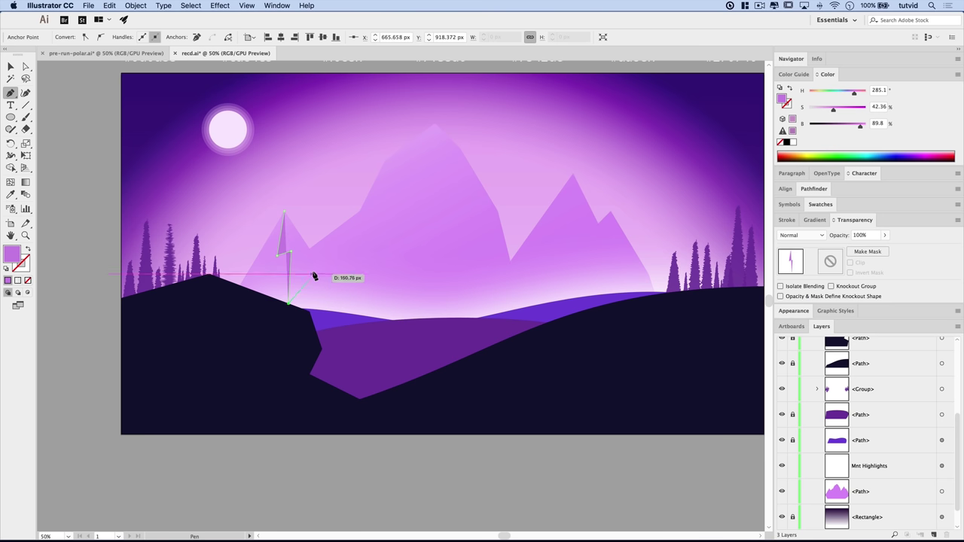
{"action": "left_click", "coordinate": [309, 247]}
{"action": "left_click", "coordinate": [286, 214]}
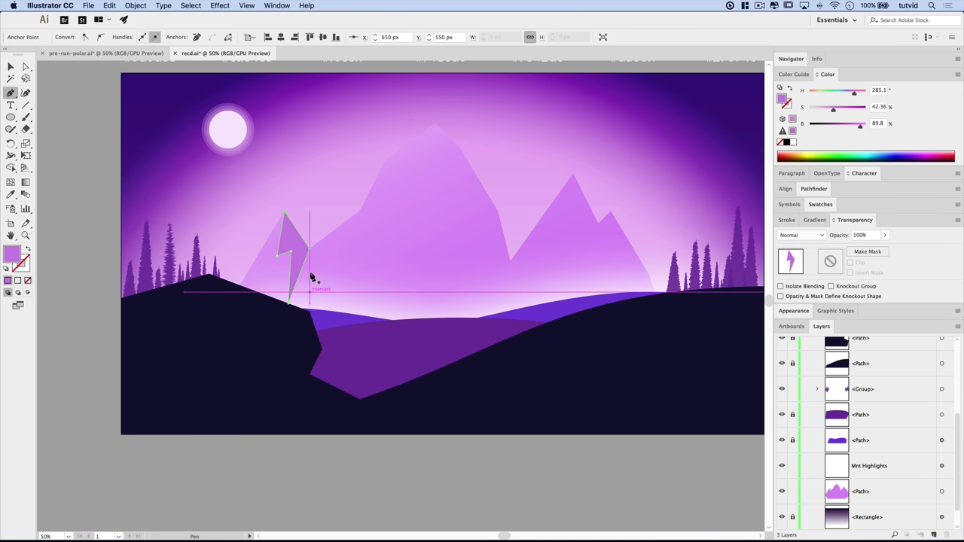
{"action": "key", "text": "v"}
{"action": "left_click", "coordinate": [218, 355]}
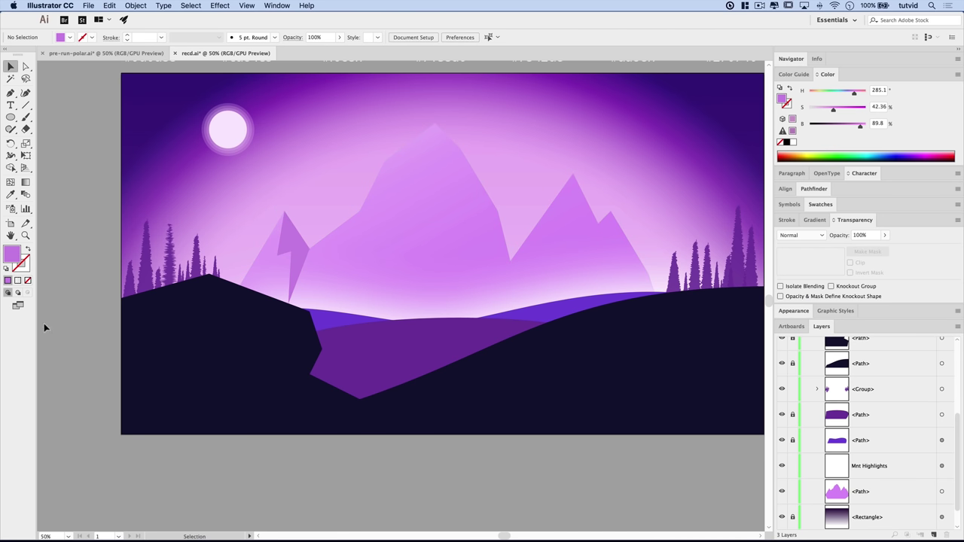
- Examine the mountain shading in the pencil sketch beside the illustration and activate the Pen tool
{"action": "scroll", "coordinate": [248, 333], "scroll_direction": "right", "scroll_amount": 2}
{"action": "left_click", "coordinate": [520, 318]}
{"action": "key", "text": "super+minus"}
{"action": "key", "text": "super+minus"}
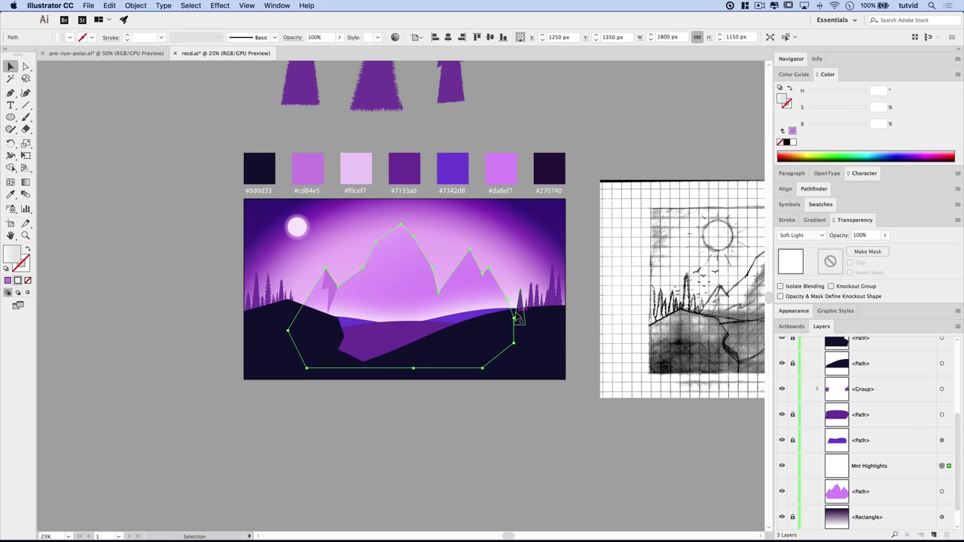
{"action": "scroll", "coordinate": [519, 319], "scroll_direction": "right", "scroll_amount": 5}
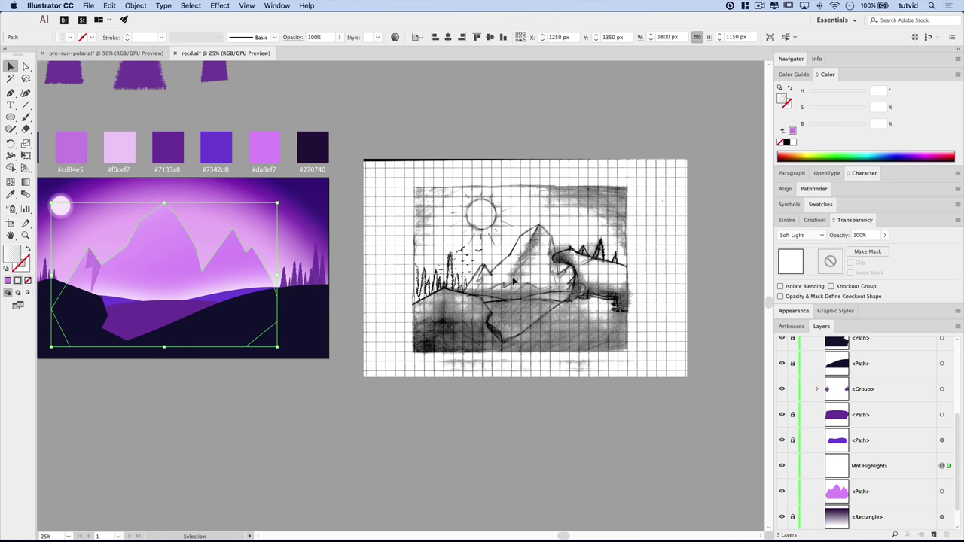
{"action": "left_click", "coordinate": [13, 92]}
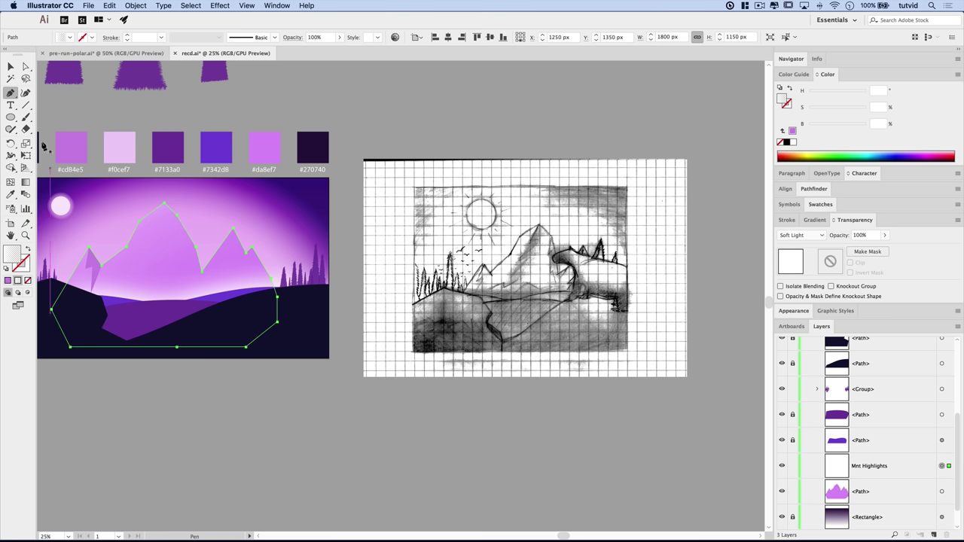
- Draw a closed jagged Pen shadow, about 200 by 660 px, down the large peak's right flank to the notch, with a solid #cd84e5 fill
{"action": "left_click", "coordinate": [191, 6]}
{"action": "left_click", "coordinate": [198, 37]}
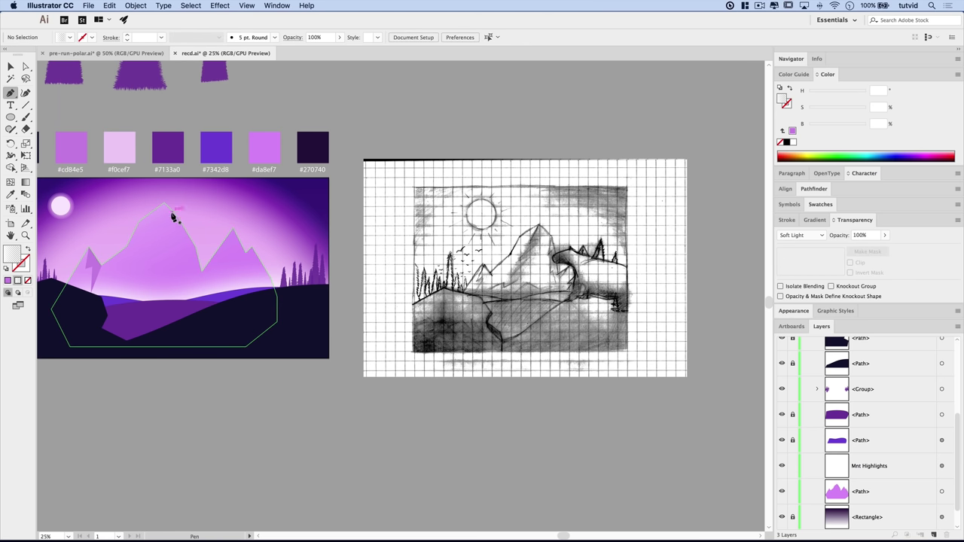
{"action": "left_click", "coordinate": [177, 217]}
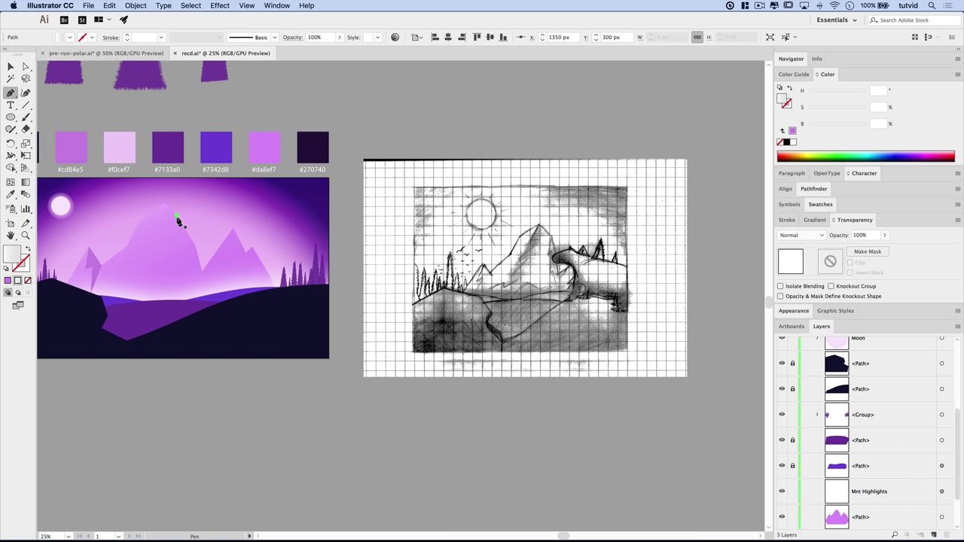
{"action": "left_click", "coordinate": [186, 246]}
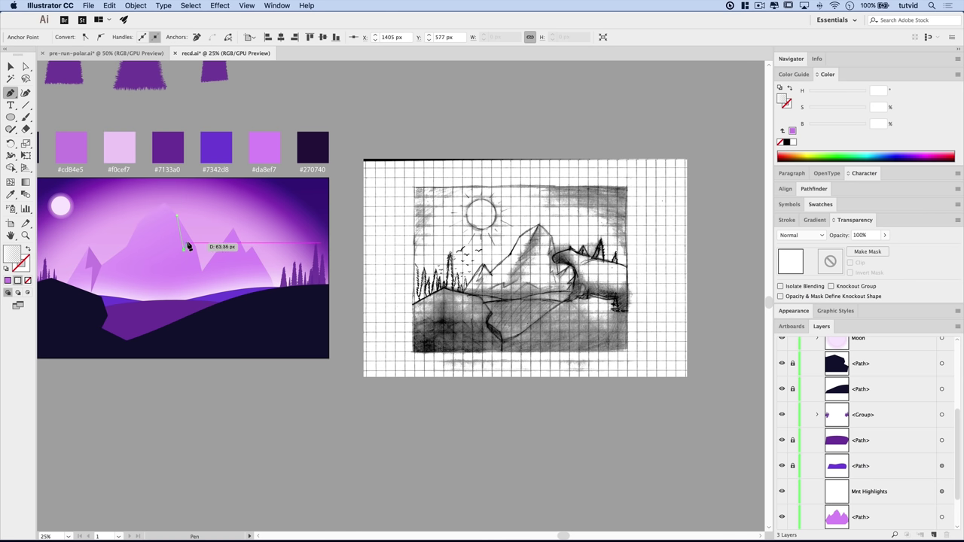
{"action": "left_click", "coordinate": [189, 276]}
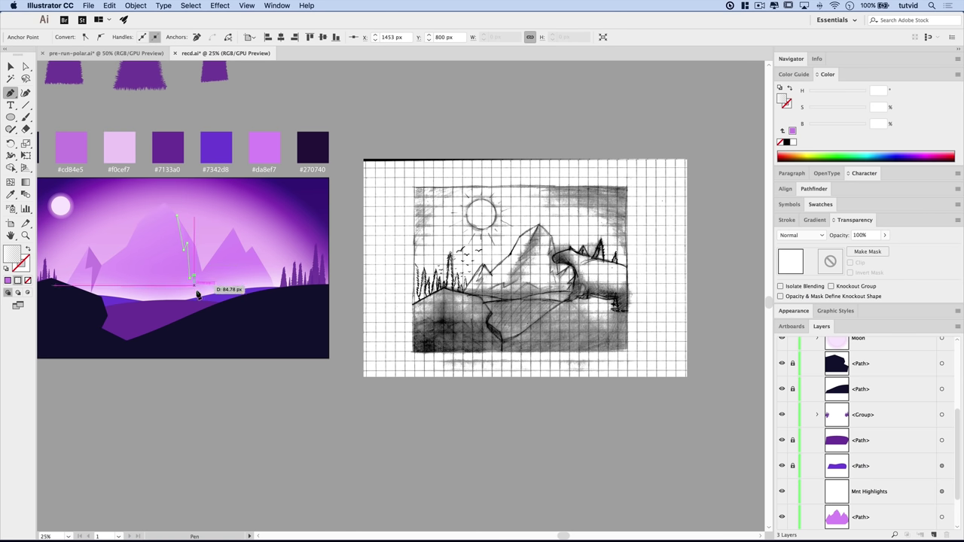
{"action": "left_click", "coordinate": [201, 298]}
{"action": "left_click", "coordinate": [201, 272]}
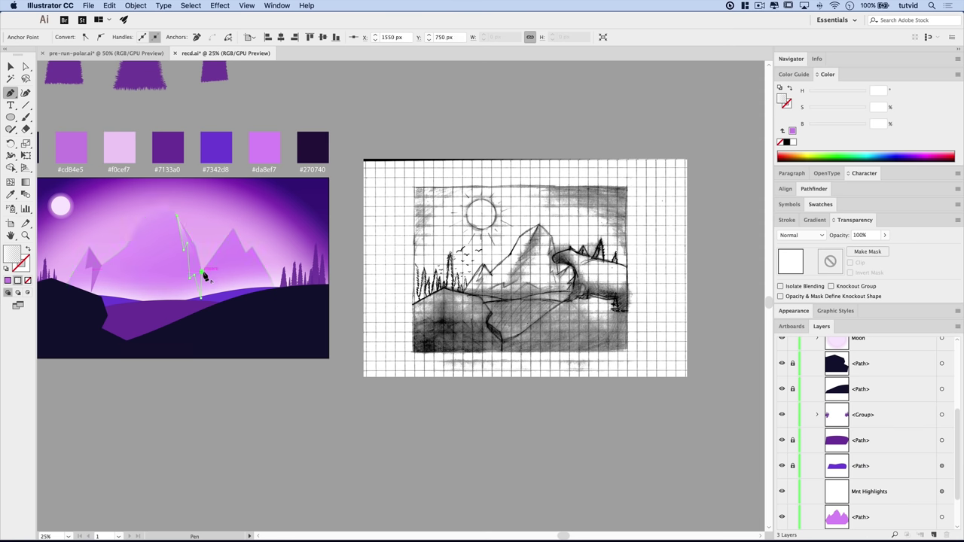
{"action": "left_click", "coordinate": [178, 216]}
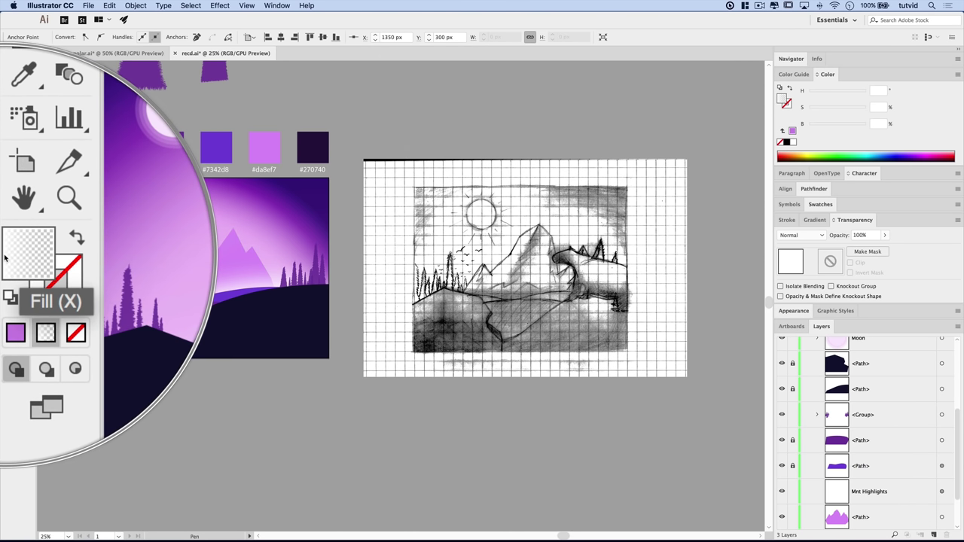
{"action": "left_click", "coordinate": [7, 280]}
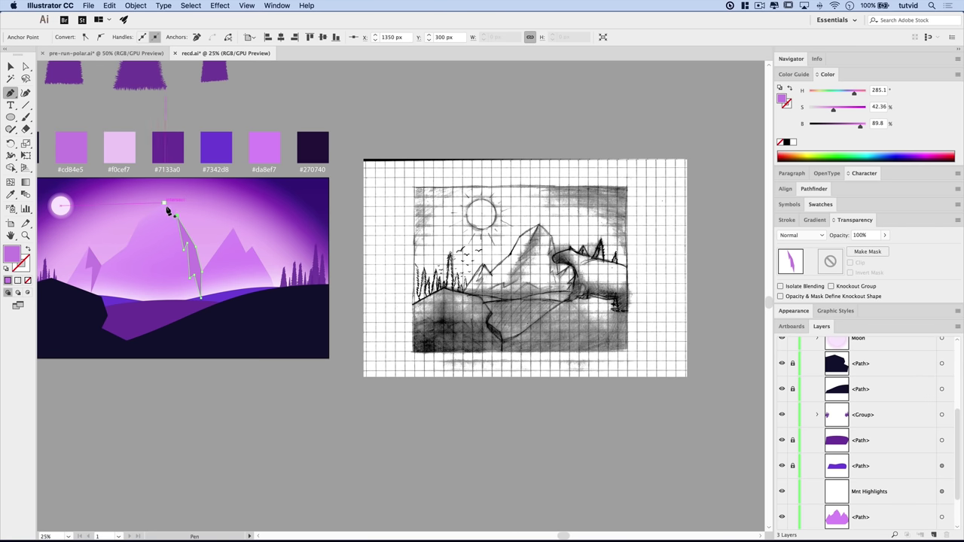
- Draw a closed zigzag Pen shadow about 385 by 600 px from the large peak's summit down its face and back along the flank shadow
{"action": "left_click", "coordinate": [164, 205]}
{"action": "left_click", "coordinate": [151, 237]}
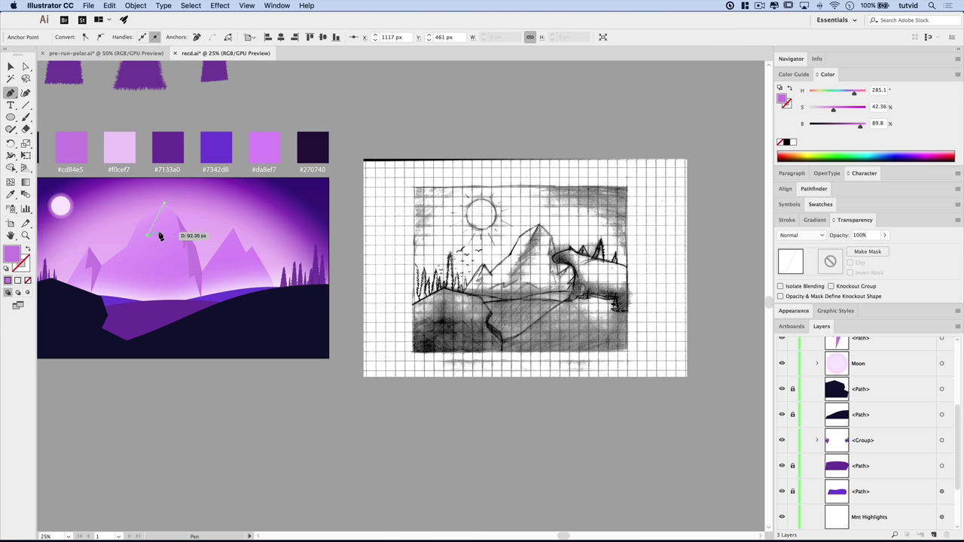
{"action": "left_click_drag", "start_coordinate": [159, 230], "coordinate": [149, 258]}
{"action": "left_click", "coordinate": [149, 258]}
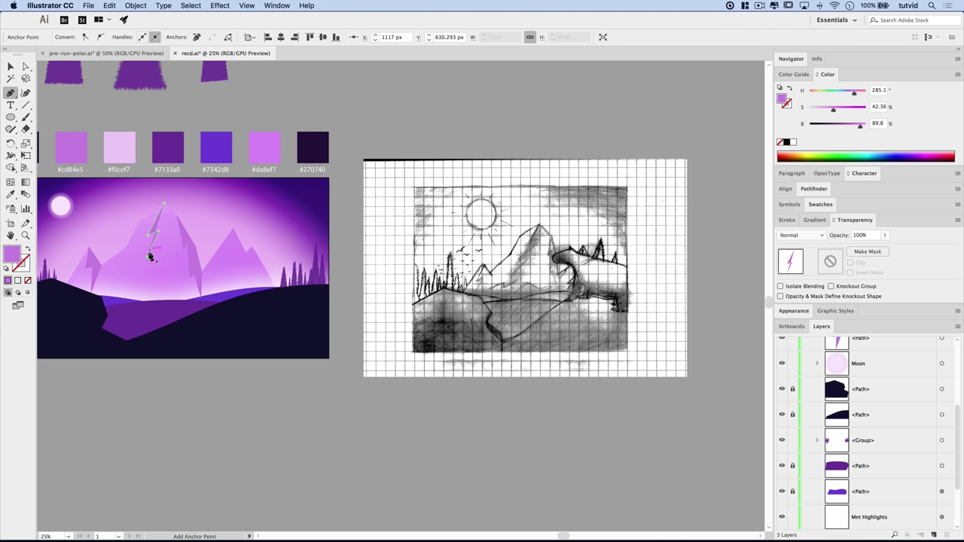
{"action": "left_click", "coordinate": [156, 255]}
{"action": "left_click", "coordinate": [135, 279]}
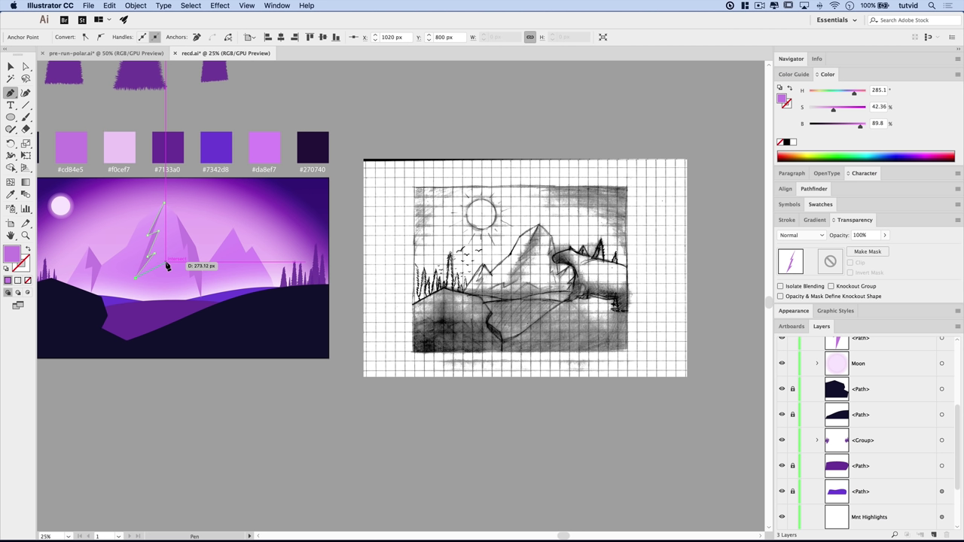
{"action": "left_click", "coordinate": [166, 263]}
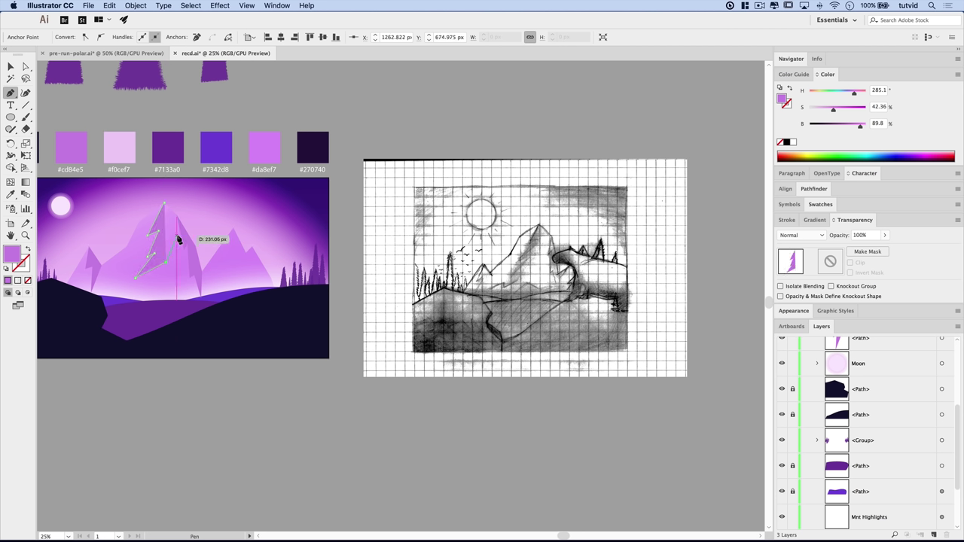
{"action": "left_click", "coordinate": [185, 251]}
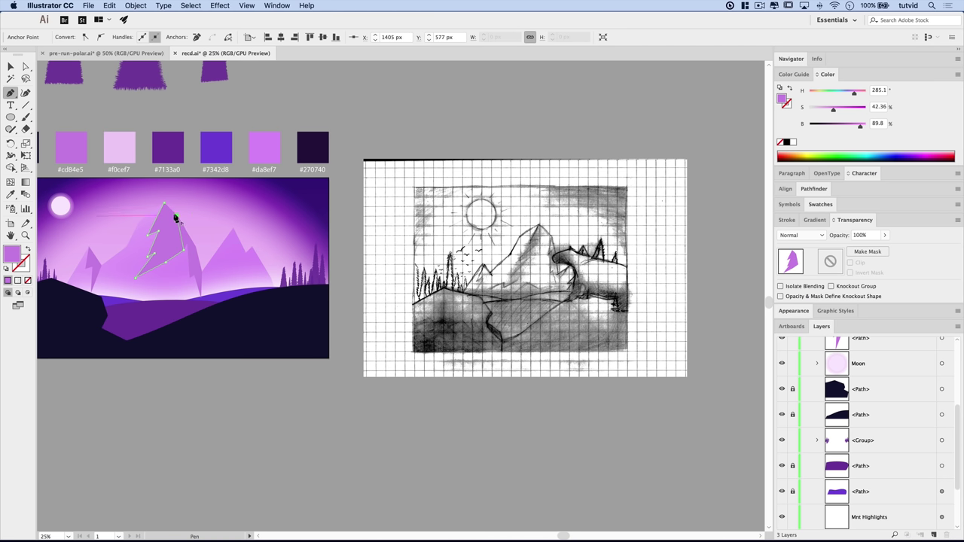
{"action": "left_click", "coordinate": [166, 206]}
{"action": "key", "text": "v"}
{"action": "left_click", "coordinate": [231, 433]}
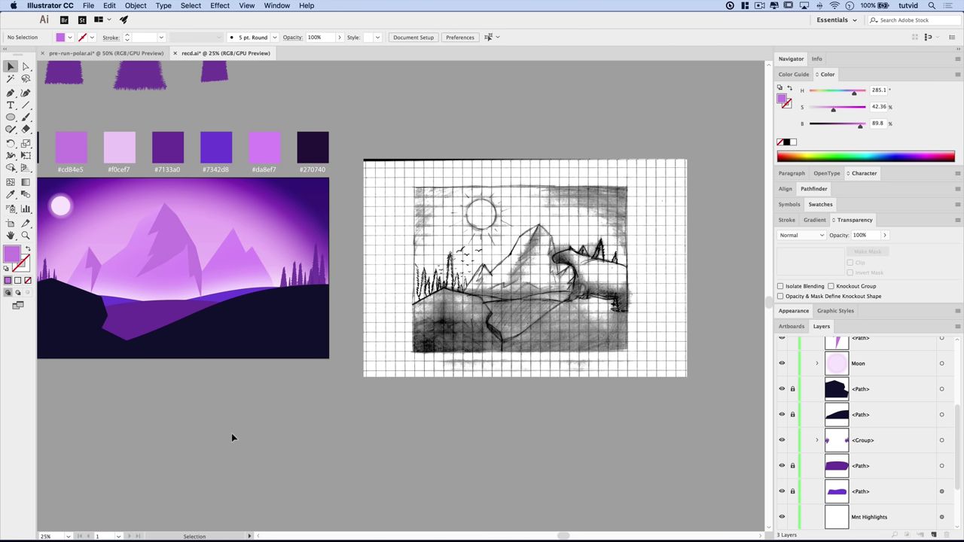
{"action": "left_click", "coordinate": [173, 245]}
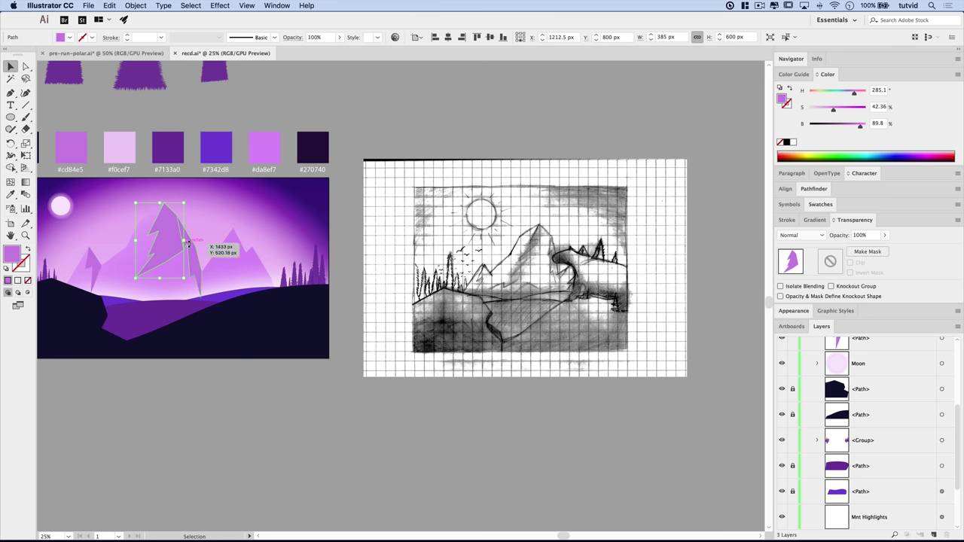
{"action": "left_click_drag", "start_coordinate": [183, 278], "coordinate": [196, 270]}
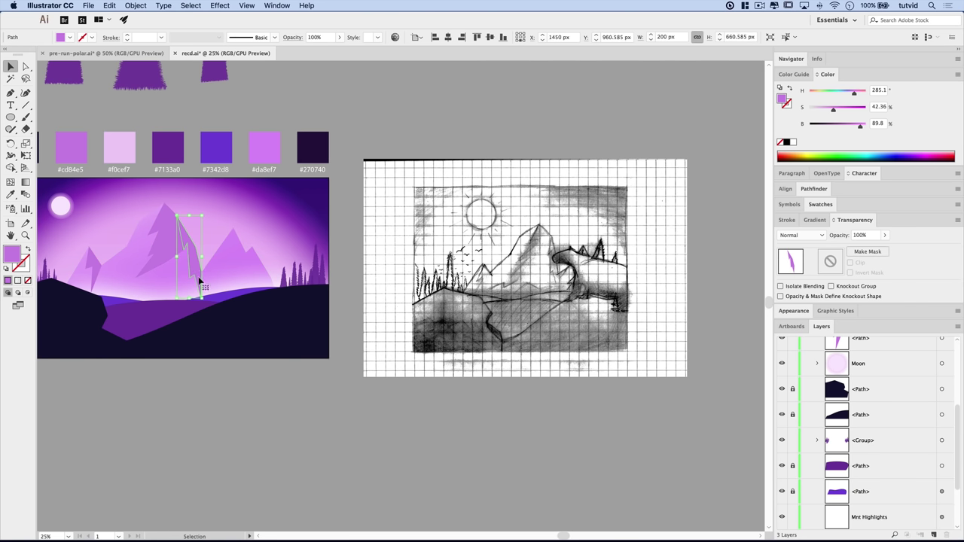
{"action": "left_click", "coordinate": [177, 439]}
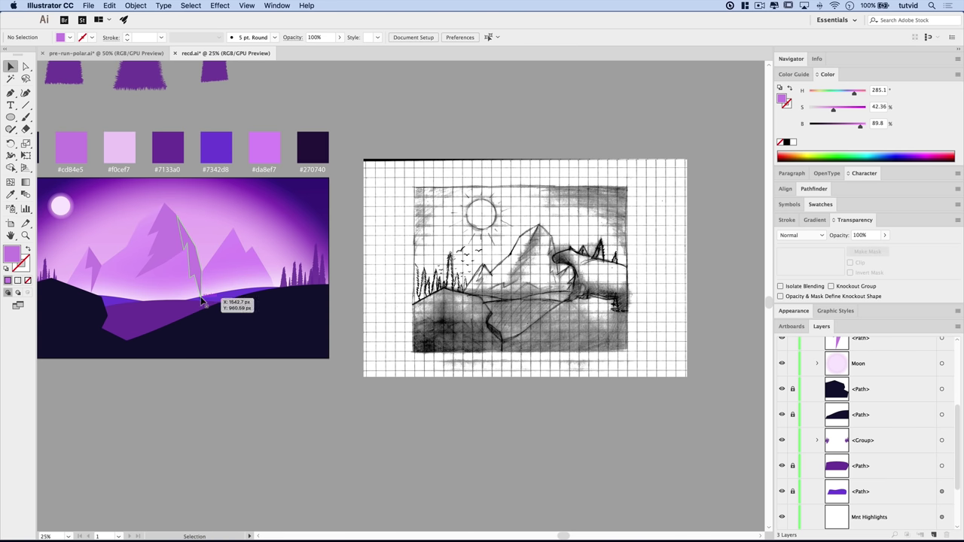
- With the Pen tool, draw a closed jagged shadow on the right-hand peak, from its summit to the blue hill and back via the notch
{"action": "left_click", "coordinate": [10, 92]}
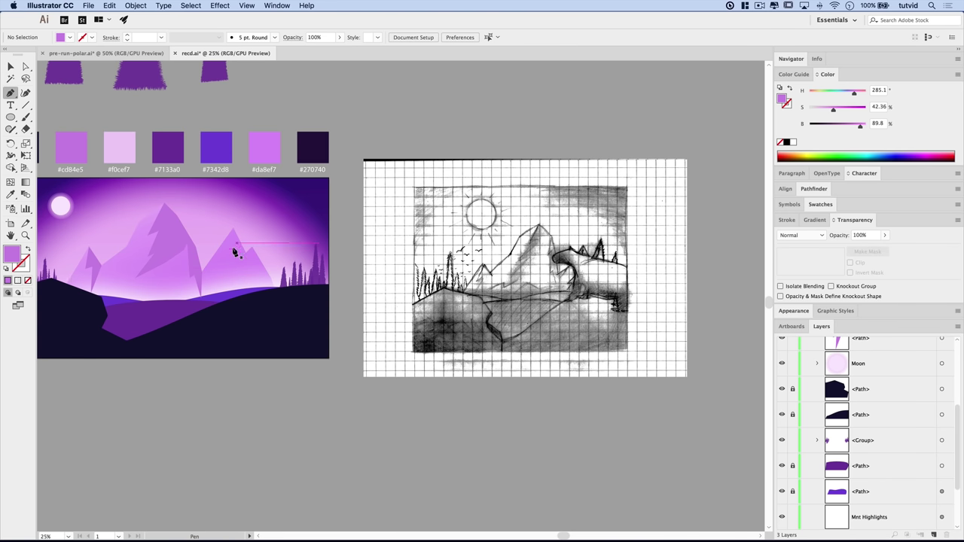
{"action": "left_click", "coordinate": [233, 228]}
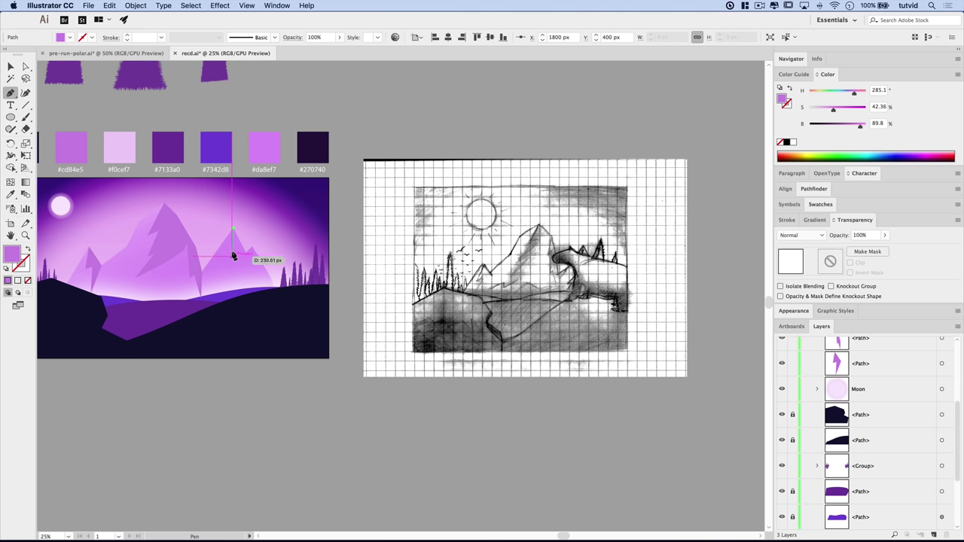
{"action": "left_click", "coordinate": [228, 260]}
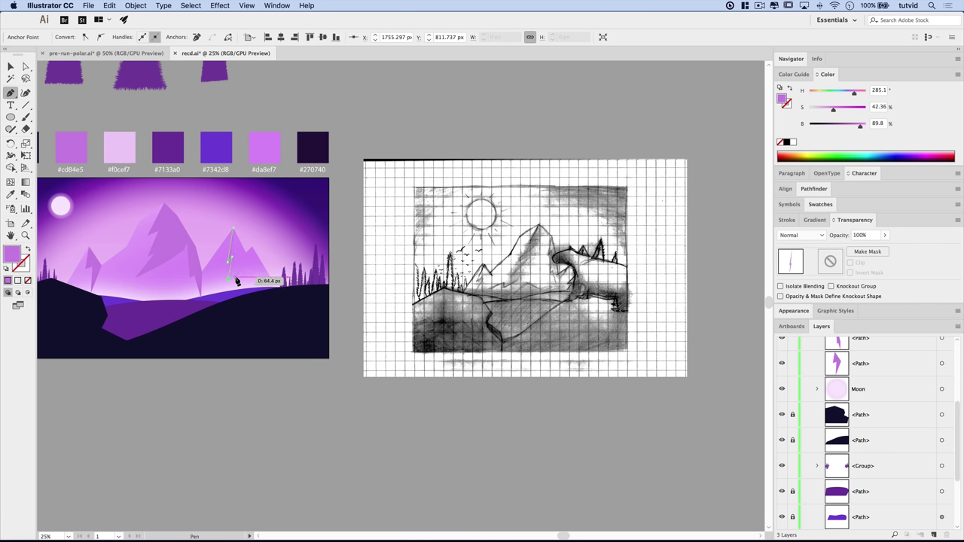
{"action": "left_click", "coordinate": [229, 277]}
{"action": "left_click", "coordinate": [232, 293]}
{"action": "left_click", "coordinate": [243, 264]}
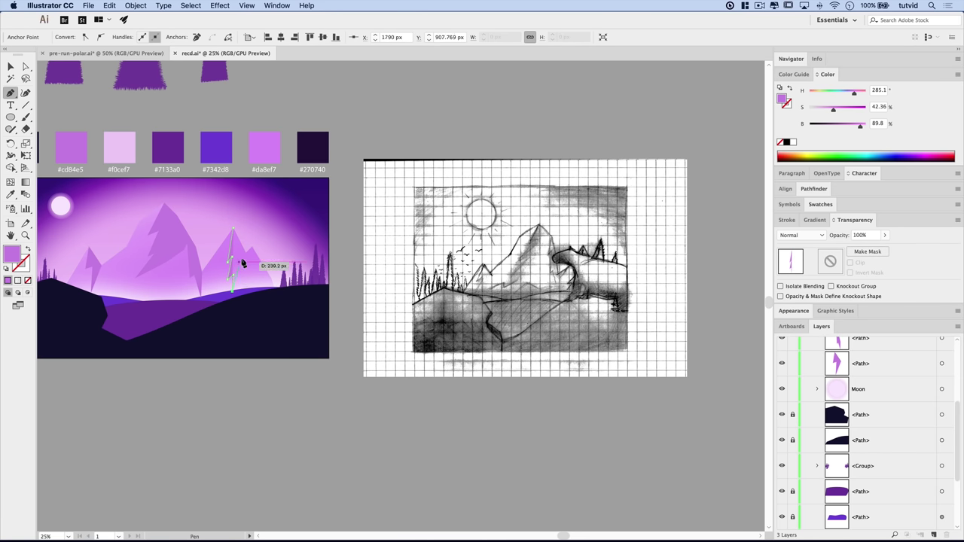
{"action": "left_click", "coordinate": [248, 254]}
{"action": "left_click", "coordinate": [233, 231]}
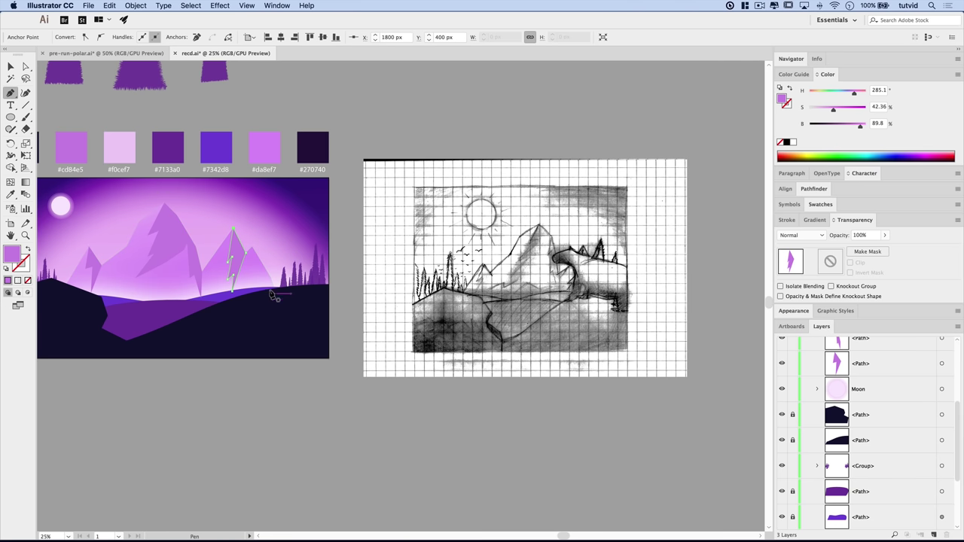
- Draw a small closed four-point Pen shadow from the summit of the far-right minor peak, then deselect it
{"action": "left_click", "coordinate": [250, 248]}
{"action": "left_click", "coordinate": [250, 268]}
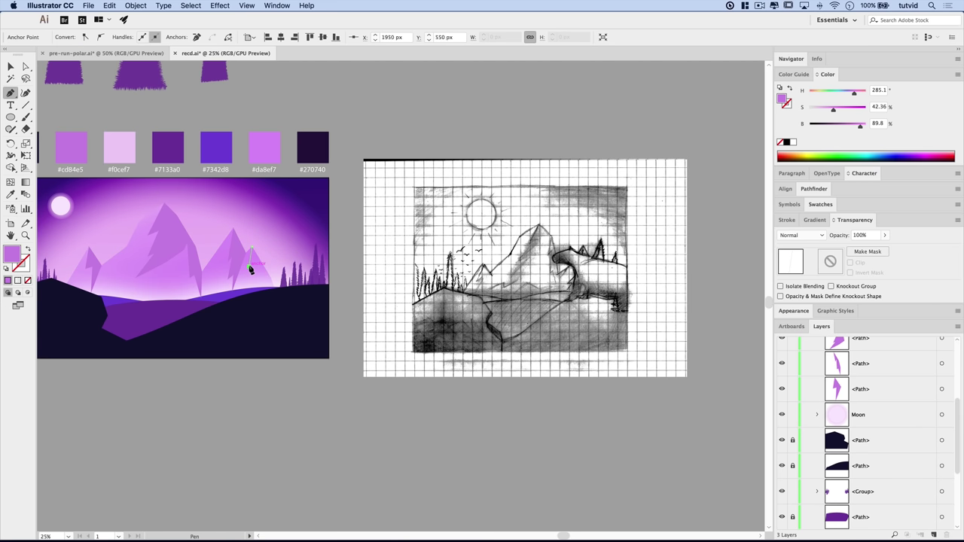
{"action": "left_click", "coordinate": [255, 271]}
{"action": "left_click", "coordinate": [261, 261]}
{"action": "left_click", "coordinate": [251, 248]}
{"action": "key", "text": "v"}
{"action": "left_click", "coordinate": [265, 457]}
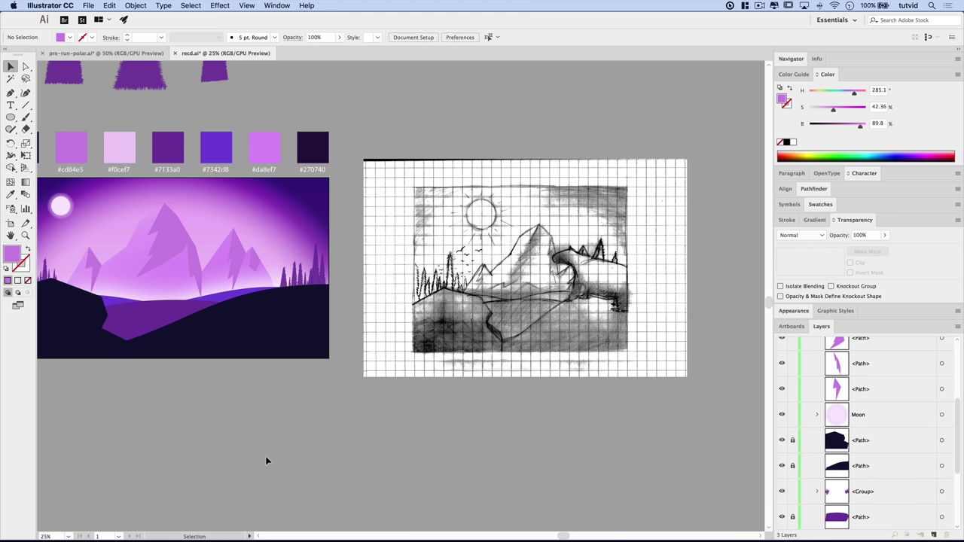
- Extend the minor peak's shadow by moving its lower anchor down to the hill and its right anchor to X 2100 px, Y 800 px
{"action": "key", "text": "a"}
{"action": "left_click_drag", "start_coordinate": [255, 271], "coordinate": [256, 288]}
{"action": "left_click", "coordinate": [272, 392]}
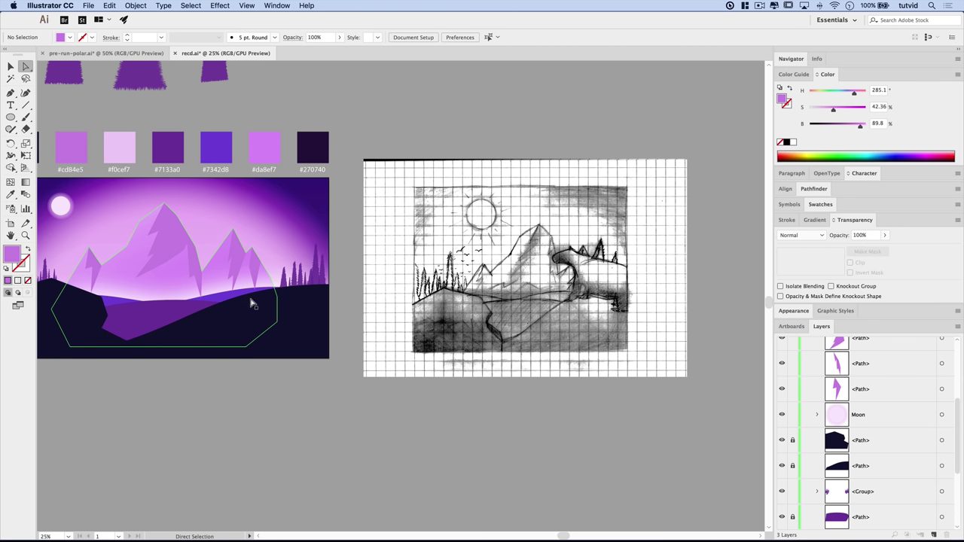
{"action": "left_click_drag", "start_coordinate": [253, 254], "coordinate": [265, 286]}
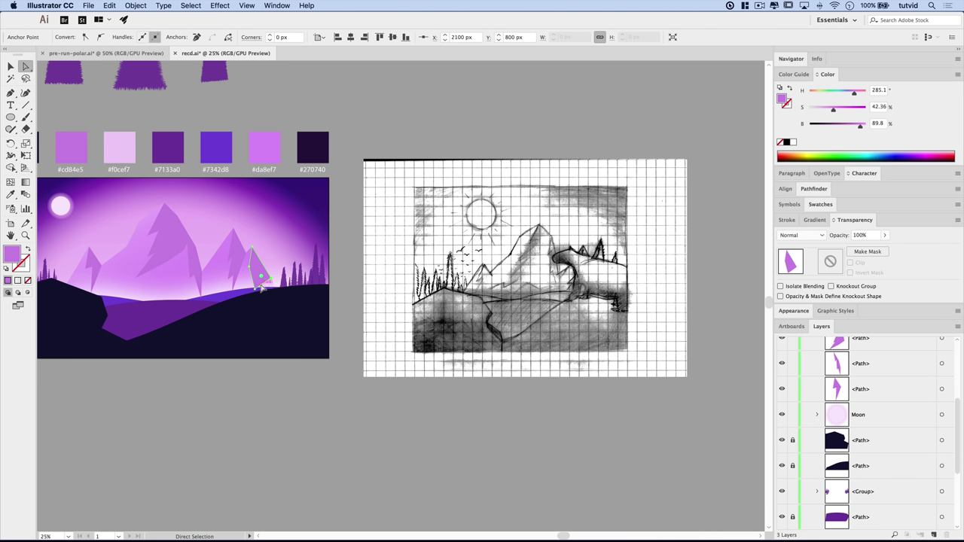
- Add an anchor on the lower right edge of the minor peak's shadow and move it to X 2150 px, Y 950 px
{"action": "key", "text": "z"}
{"action": "left_click", "coordinate": [270, 287]}
{"action": "left_click", "coordinate": [399, 290]}
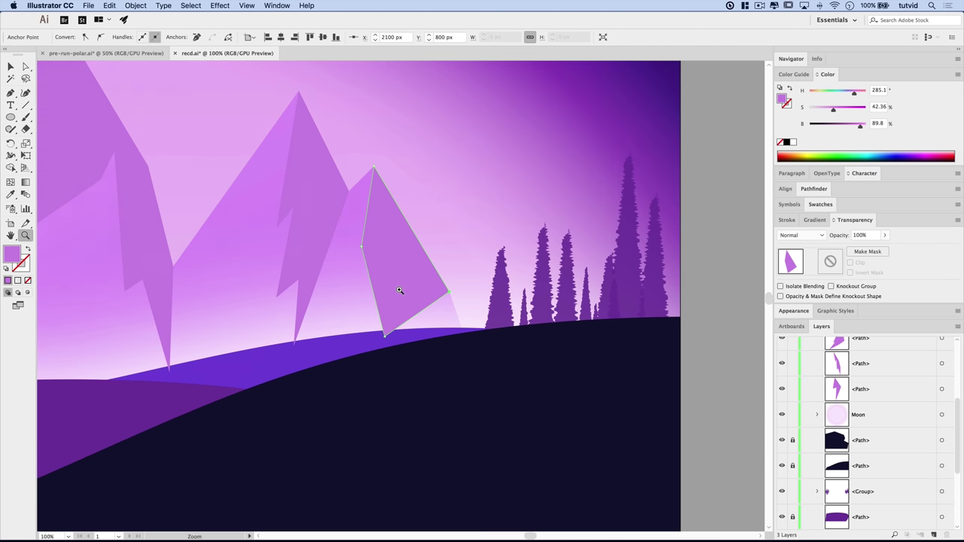
{"action": "key", "text": "a"}
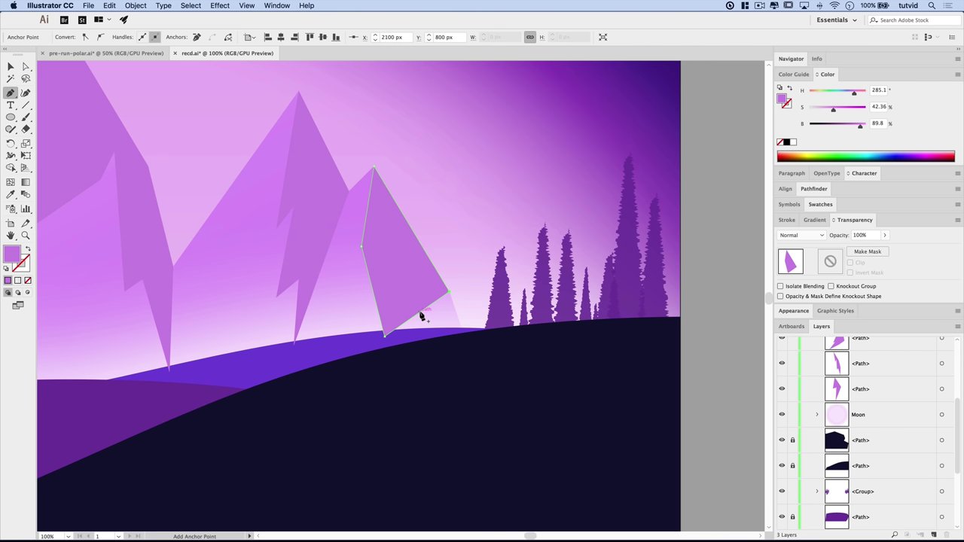
{"action": "left_click_drag", "start_coordinate": [422, 314], "coordinate": [474, 365]}
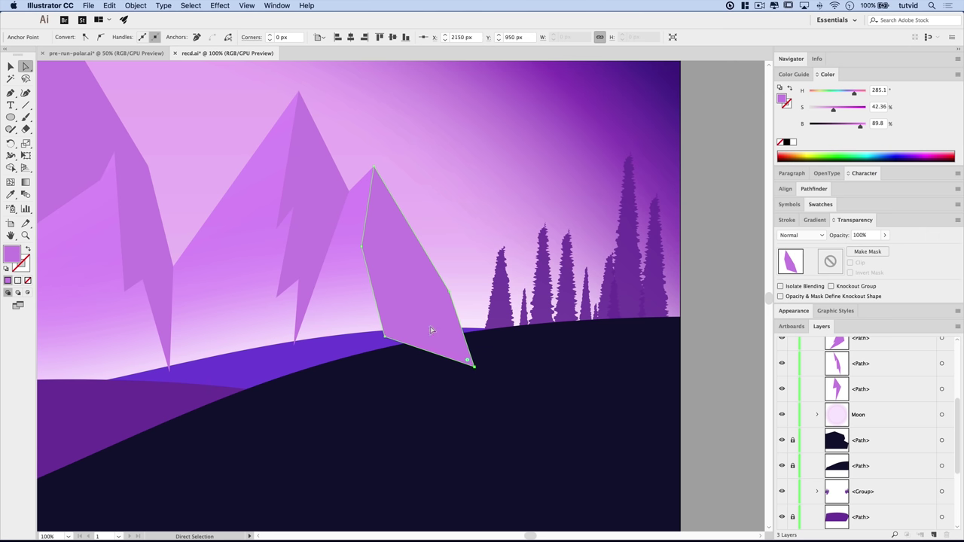
{"action": "key", "text": "v"}
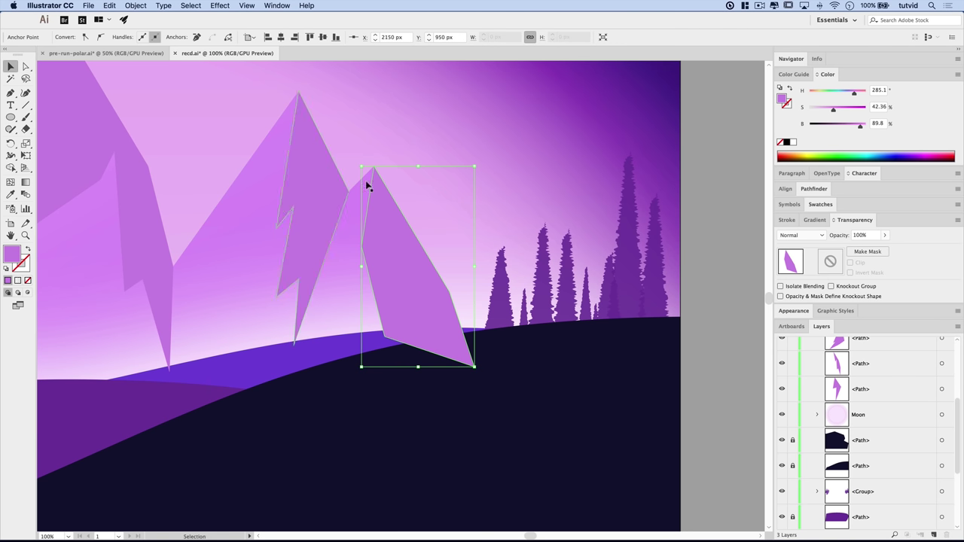
{"action": "left_click", "coordinate": [718, 278]}
- Copy the five mountain shadow paths in the Artwork layer, paste them in place in front, and group the copies
{"action": "key", "text": "super+minus"}
{"action": "key", "text": "super+minus"}
{"action": "key", "text": "super+minus"}
{"action": "key", "text": "super+minus"}
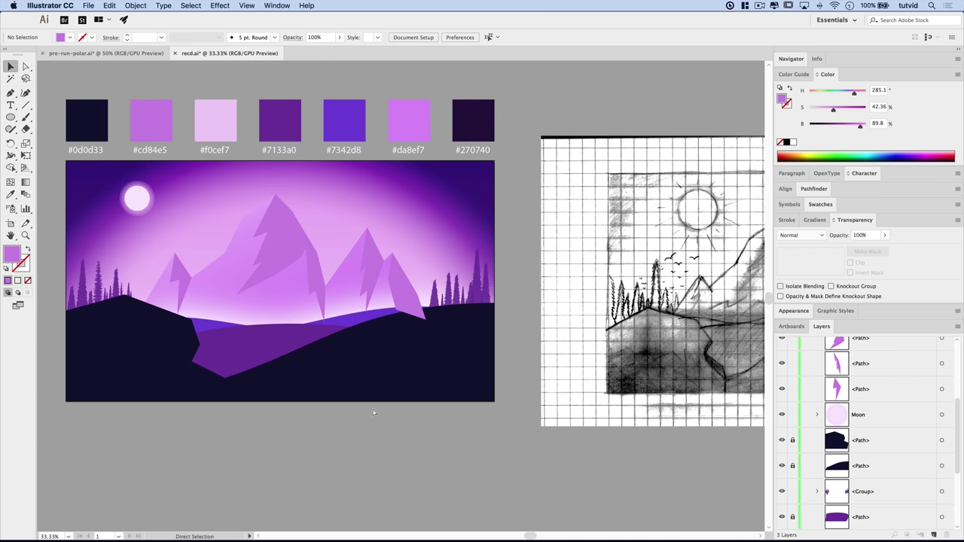
{"action": "left_click_drag", "start_coordinate": [387, 281], "coordinate": [424, 313]}
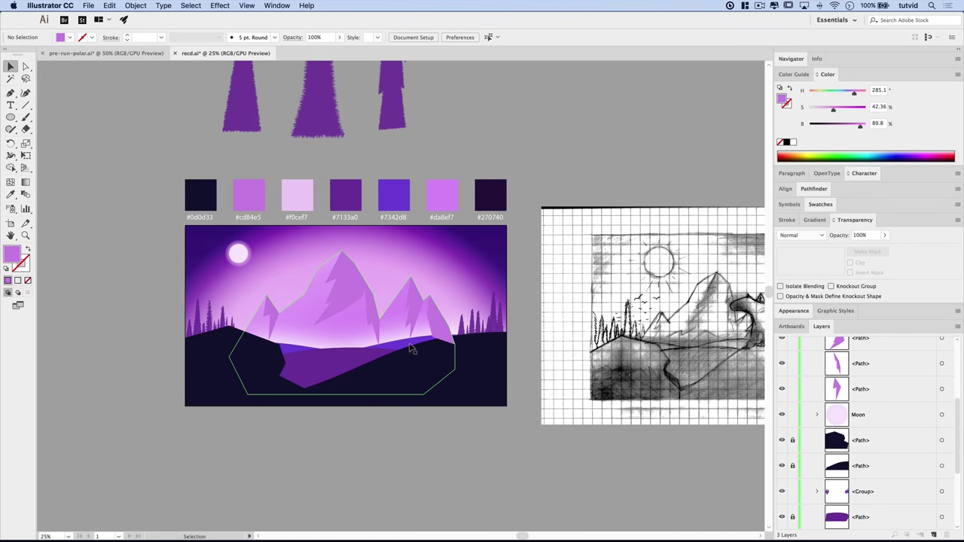
{"action": "left_click_drag", "start_coordinate": [485, 344], "coordinate": [448, 333]}
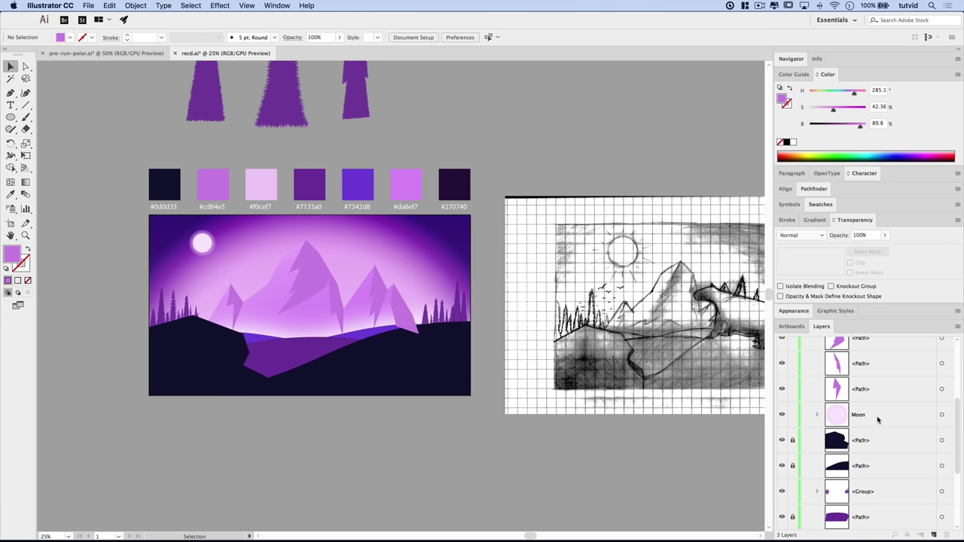
{"action": "scroll", "coordinate": [879, 421], "scroll_direction": "up", "scroll_amount": 3}
{"action": "scroll", "coordinate": [881, 422], "scroll_direction": "down", "scroll_amount": 2}
{"action": "scroll", "coordinate": [867, 384], "scroll_direction": "up", "scroll_amount": 2}
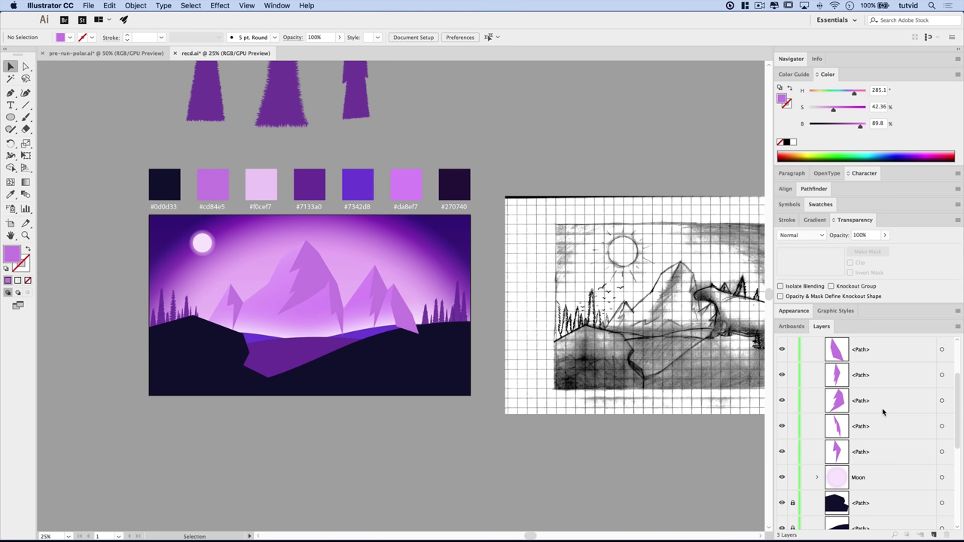
{"action": "left_click", "coordinate": [941, 452]}
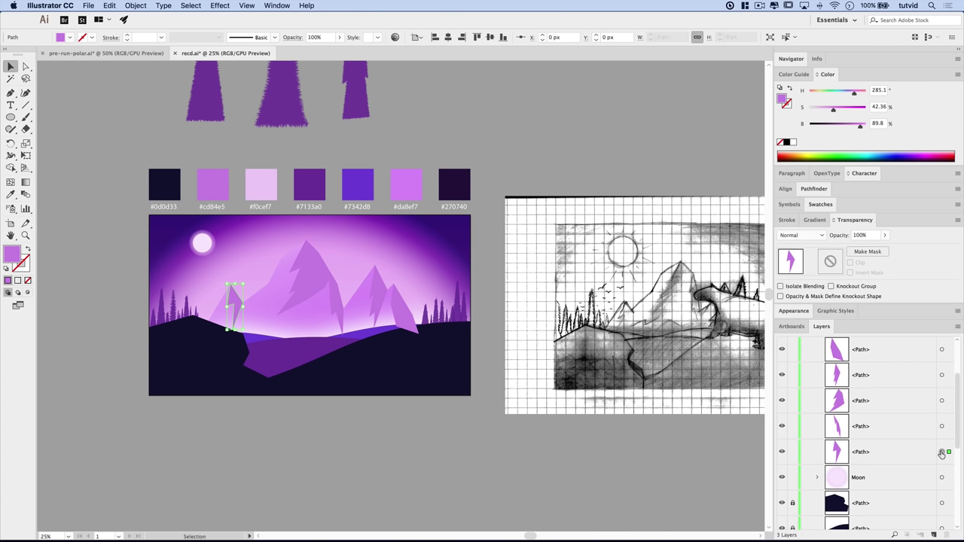
{"action": "left_click", "coordinate": [941, 426], "text": "shift"}
{"action": "left_click", "coordinate": [941, 400], "text": "shift"}
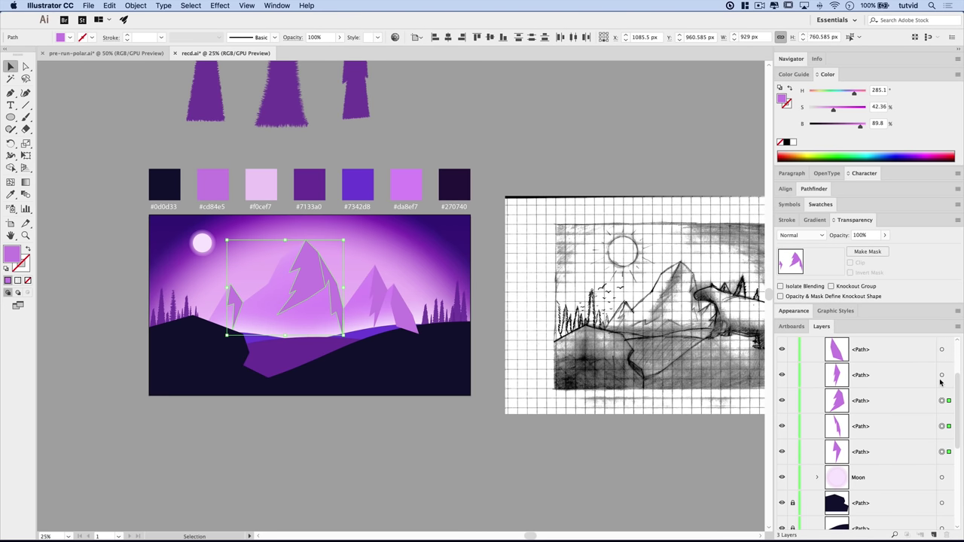
{"action": "left_click", "coordinate": [942, 375], "text": "shift"}
{"action": "left_click", "coordinate": [941, 349], "text": "shift"}
{"action": "scroll", "coordinate": [901, 389], "scroll_direction": "up", "scroll_amount": 2}
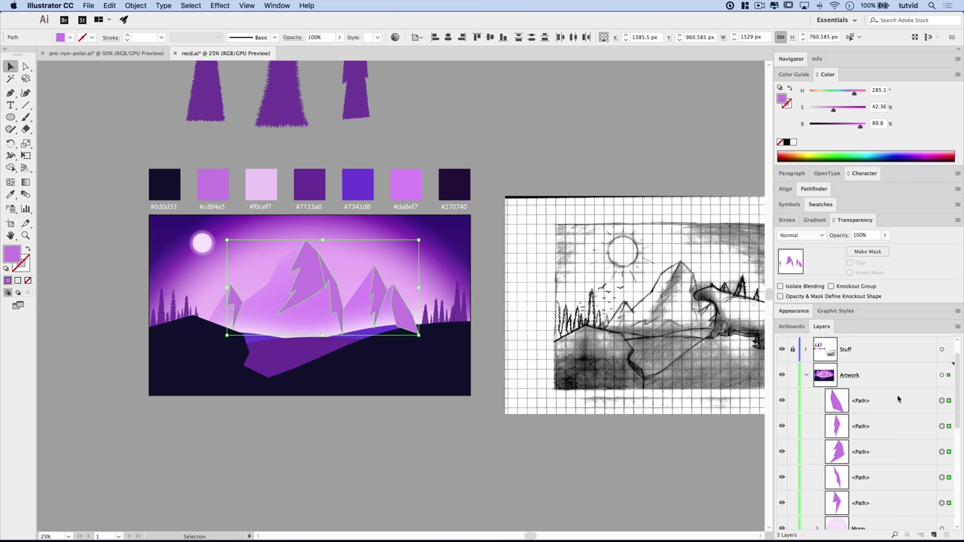
{"action": "left_click", "coordinate": [109, 5]}
{"action": "left_click", "coordinate": [111, 6]}
{"action": "left_click", "coordinate": [111, 6]}
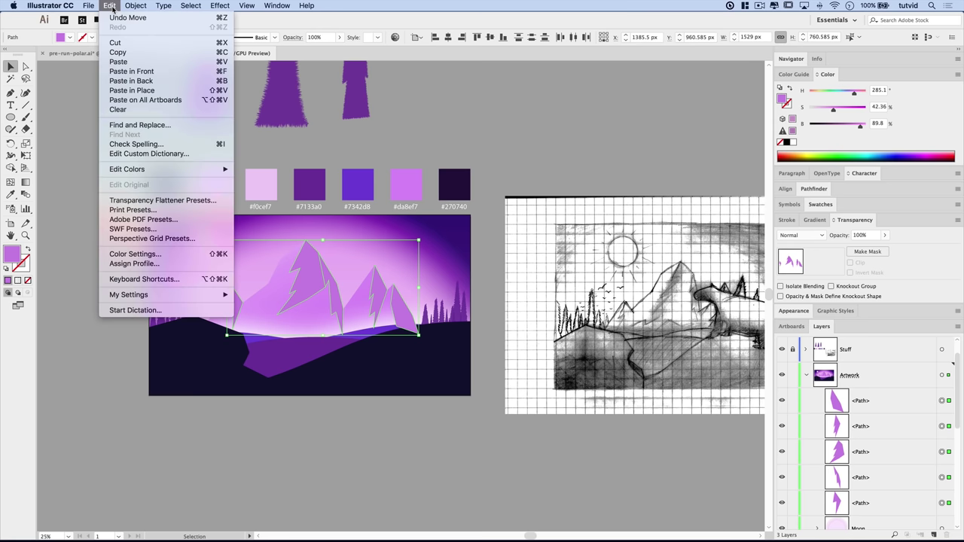
{"action": "left_click", "coordinate": [137, 80]}
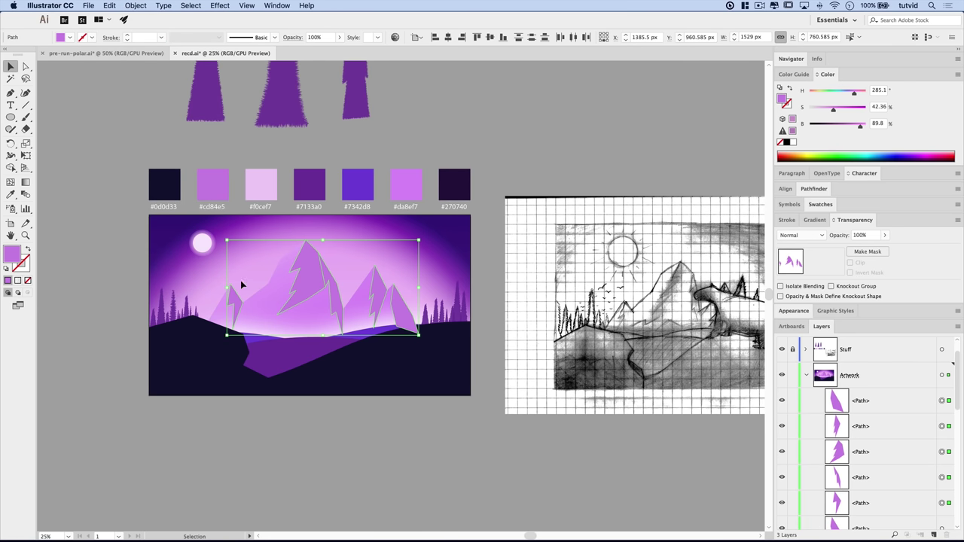
{"action": "left_click", "coordinate": [136, 6]}
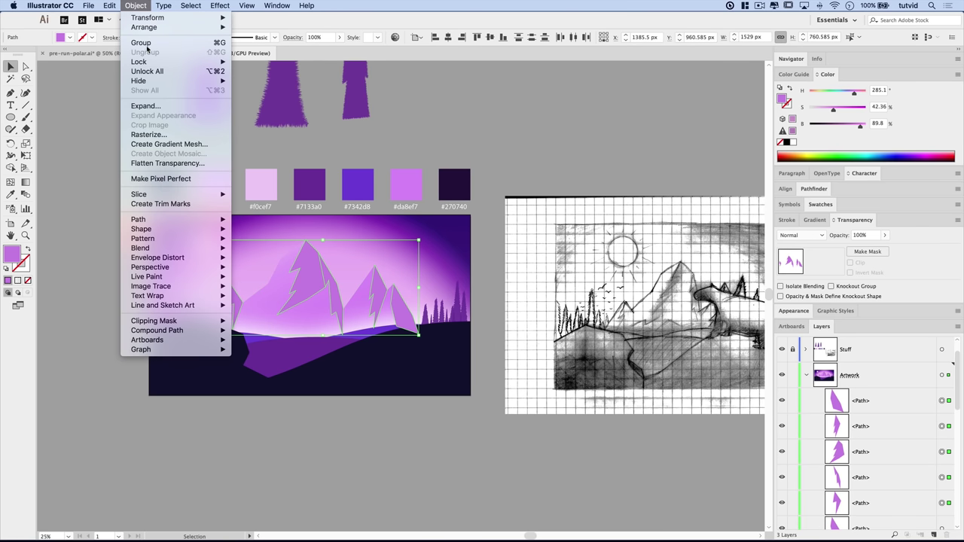
{"action": "left_click", "coordinate": [143, 43]}
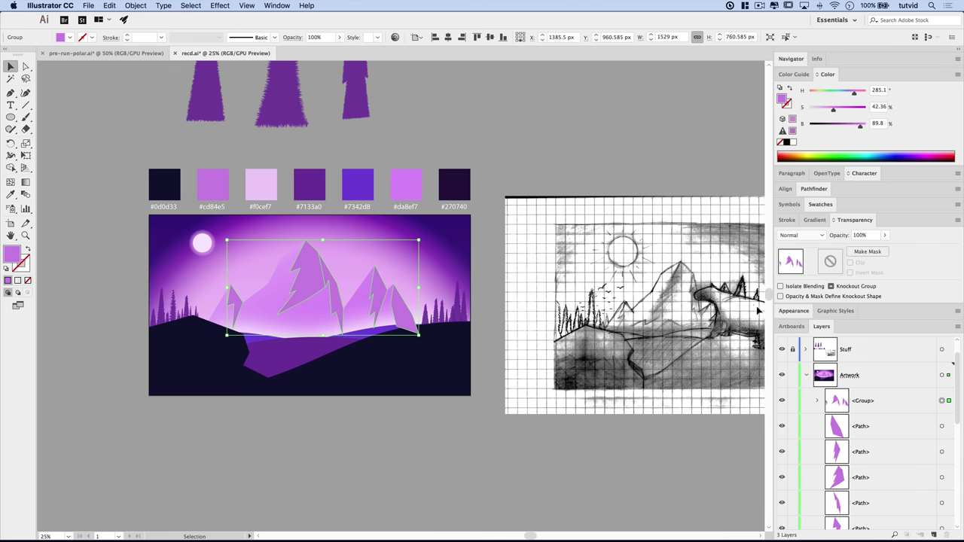
- Fill the grouped shadow copies with a linear gradient whose stops are both black, fading from 100% to 0% opacity
{"action": "left_click", "coordinate": [814, 220]}
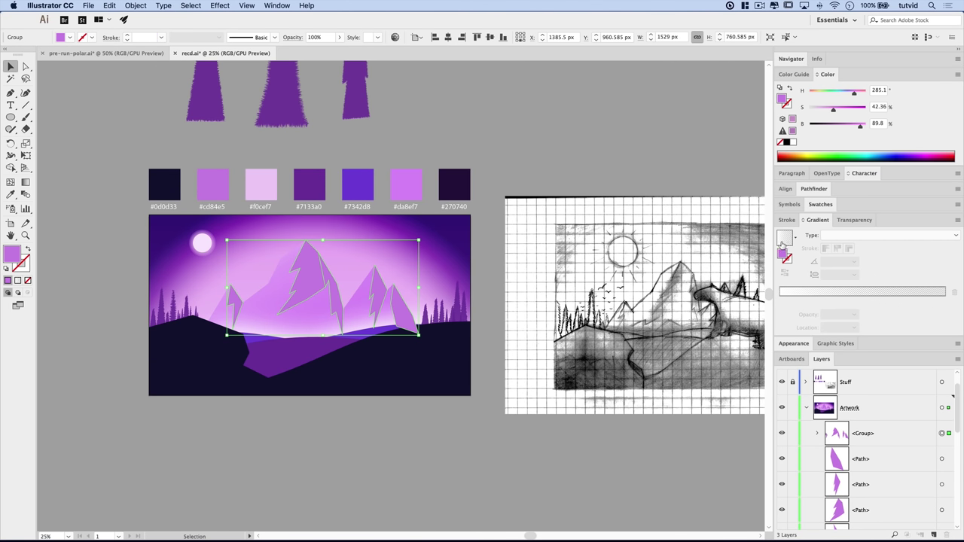
{"action": "left_click", "coordinate": [783, 239]}
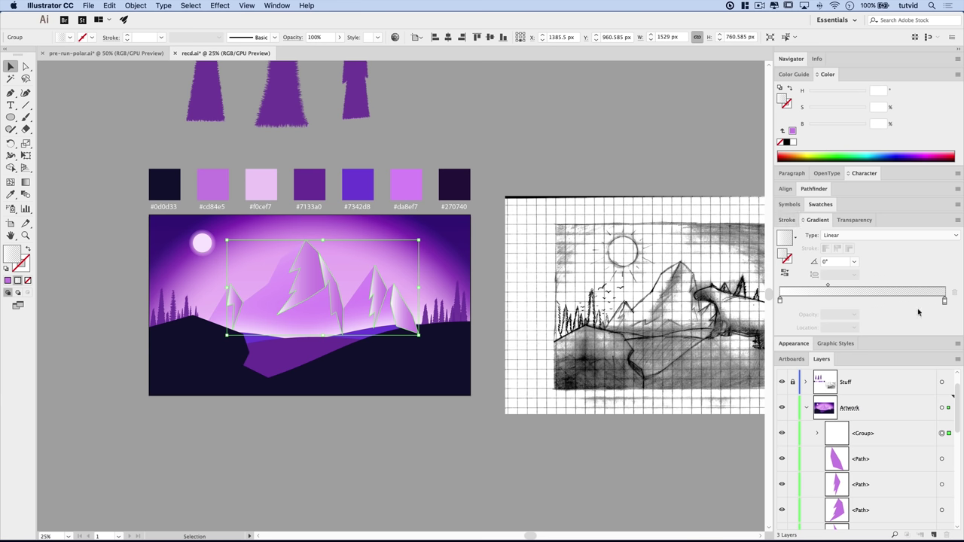
{"action": "left_click", "coordinate": [779, 301]}
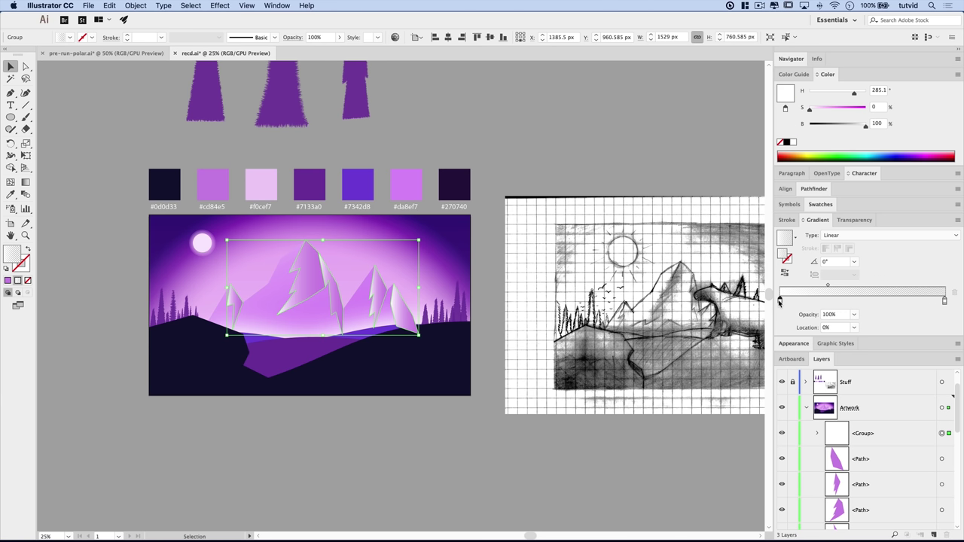
{"action": "left_click", "coordinate": [786, 142]}
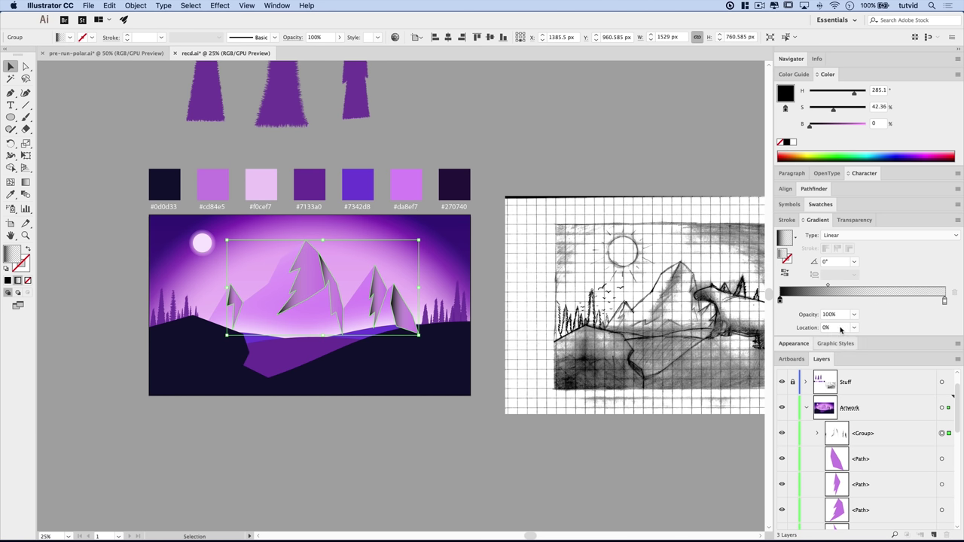
{"action": "left_click", "coordinate": [944, 301]}
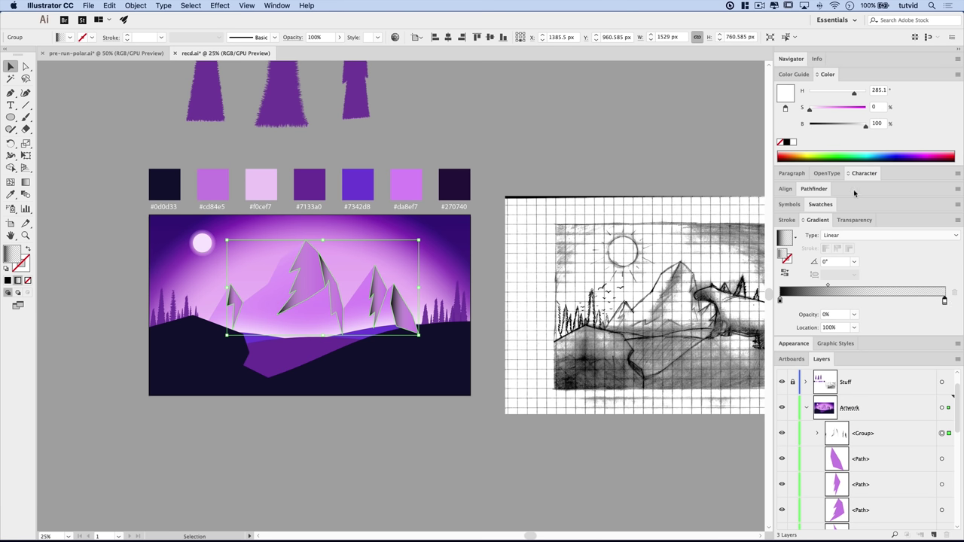
{"action": "left_click", "coordinate": [787, 143]}
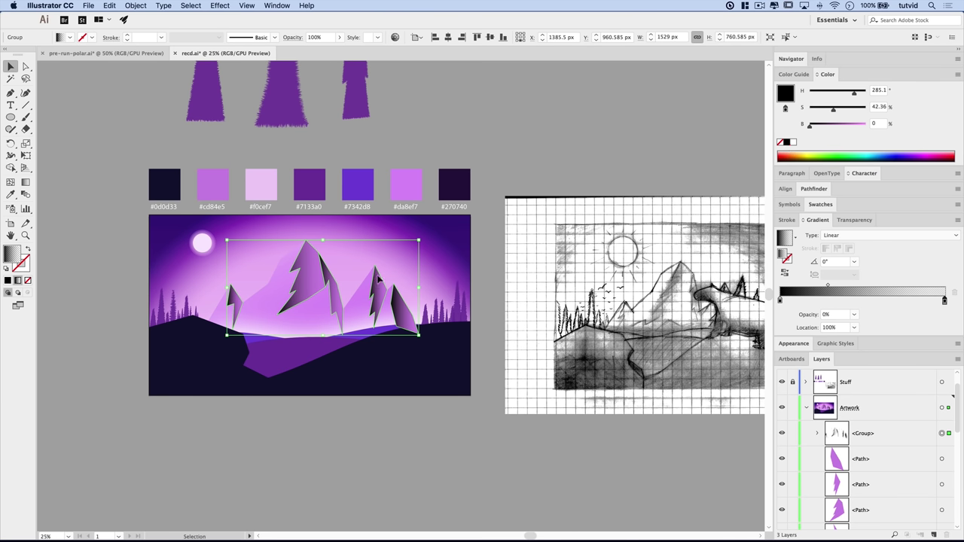
- Set the angle of the shadow group's black gradient to -25°
{"action": "left_click", "coordinate": [834, 262]}
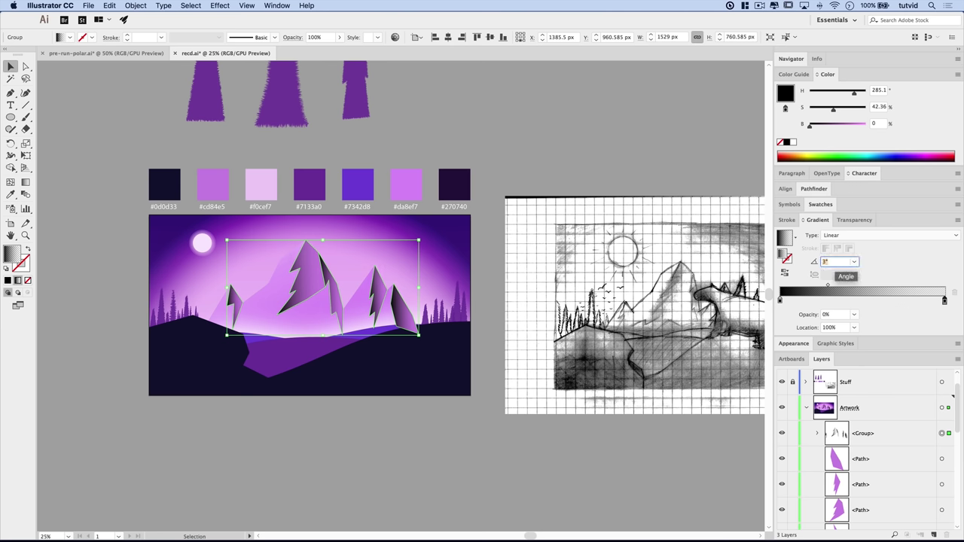
{"action": "key", "text": "shift+Up"}
{"action": "key", "text": "shift+Up"}
{"action": "key", "text": "shift+Up"}
{"action": "key", "text": "shift+Up"}
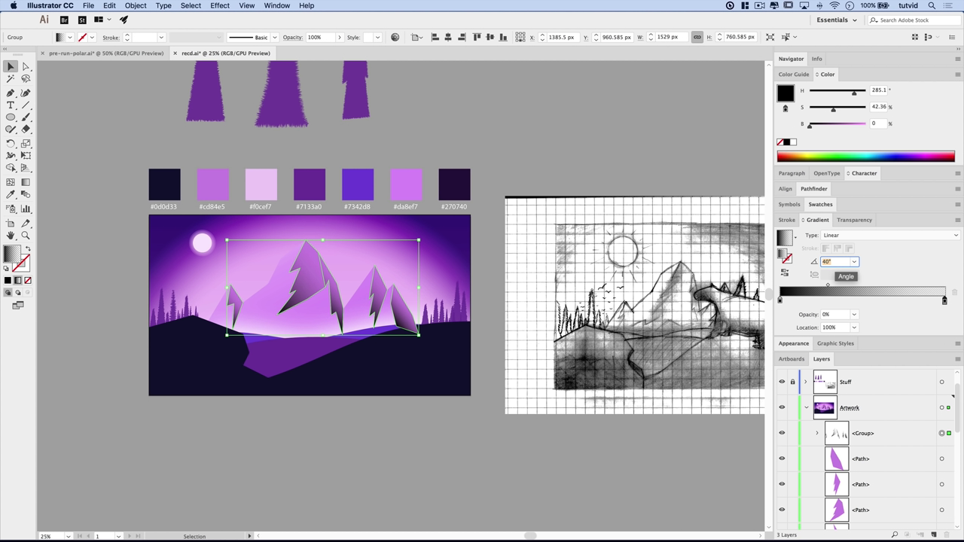
{"action": "key", "text": "shift+Down"}
{"action": "key", "text": "shift+Down"}
{"action": "key", "text": "shift+Down"}
{"action": "key", "text": "shift+Down"}
{"action": "key", "text": "shift+Down"}
{"action": "key", "text": "shift+Down"}
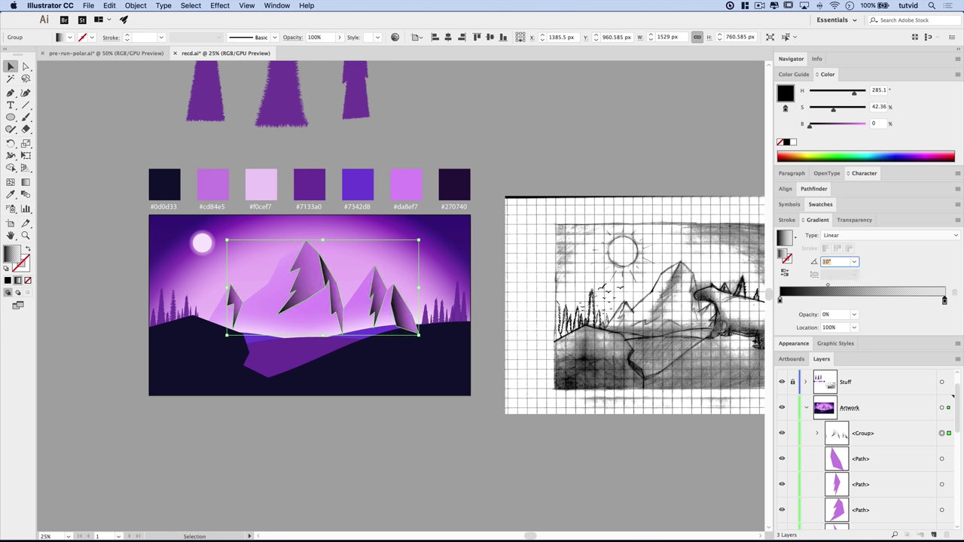
{"action": "key", "text": "shift+Down"}
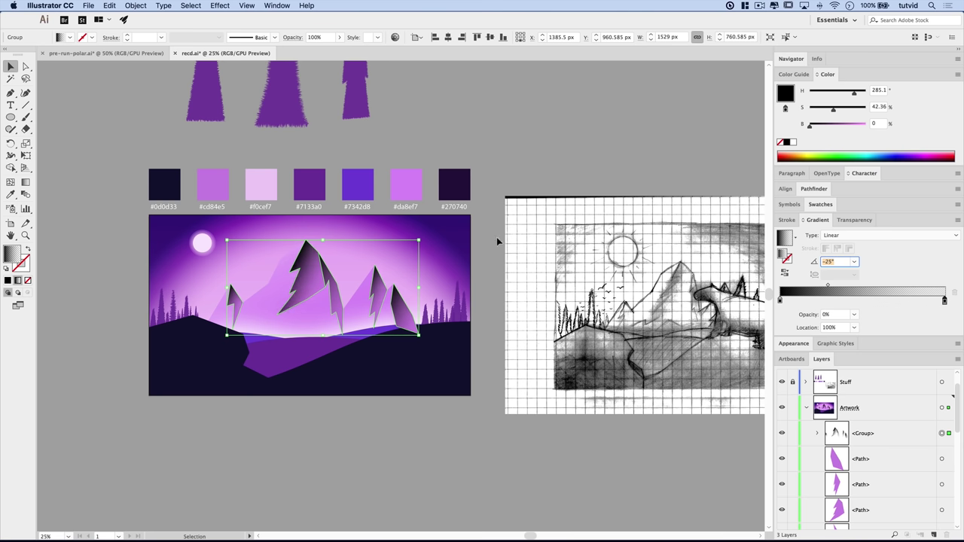
- Set the gradient shadow group to Soft Light blending at 35% opacity, and deselect it
{"action": "left_click", "coordinate": [843, 220]}
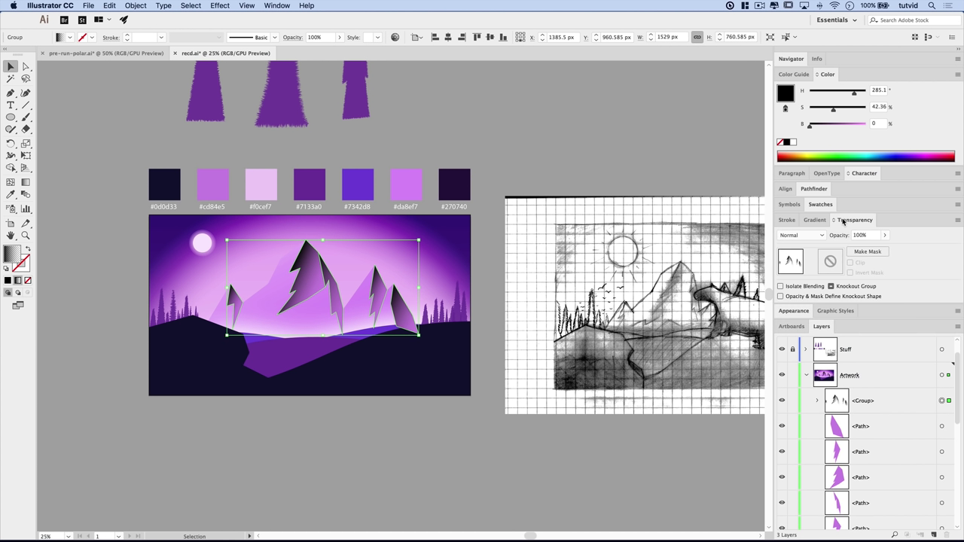
{"action": "left_click", "coordinate": [821, 237]}
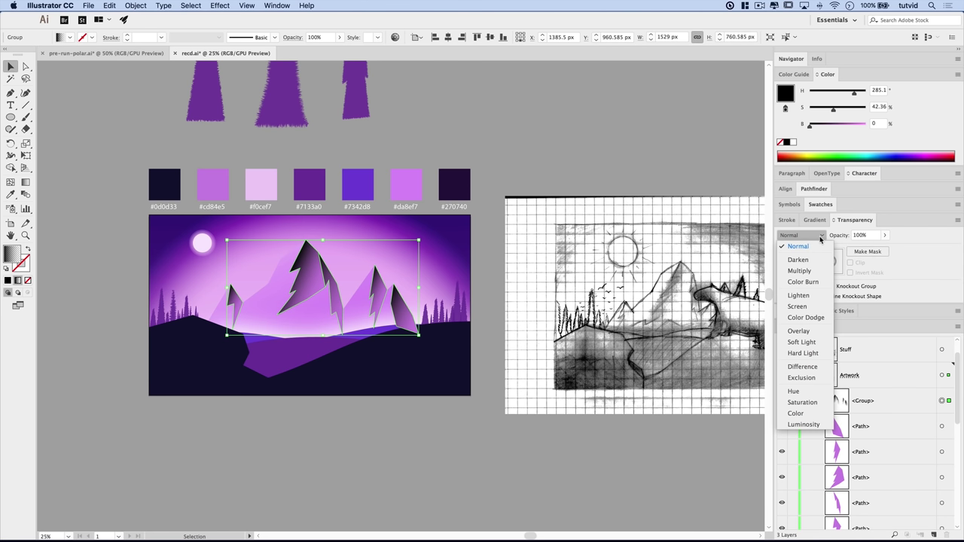
{"action": "left_click", "coordinate": [806, 343]}
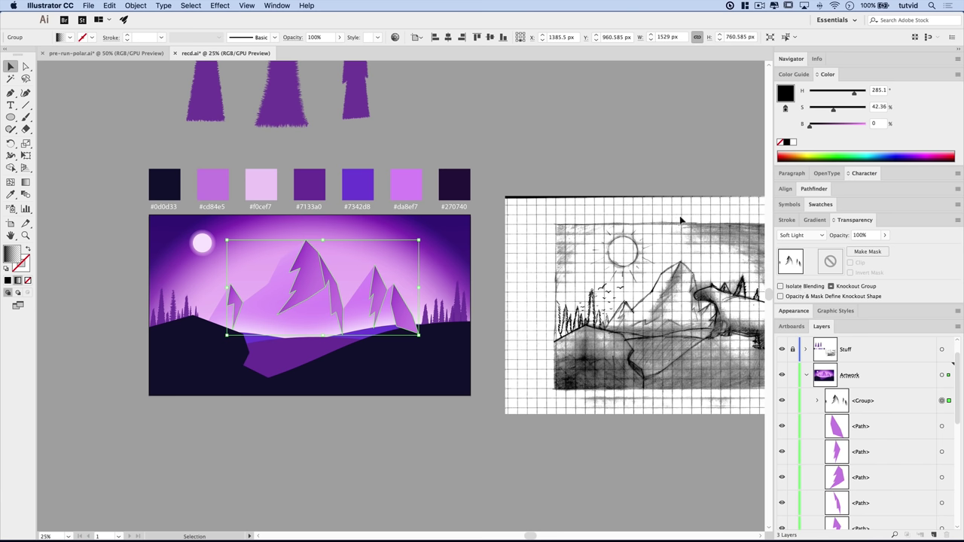
{"action": "left_click", "coordinate": [866, 236]}
{"action": "key", "text": "Return"}
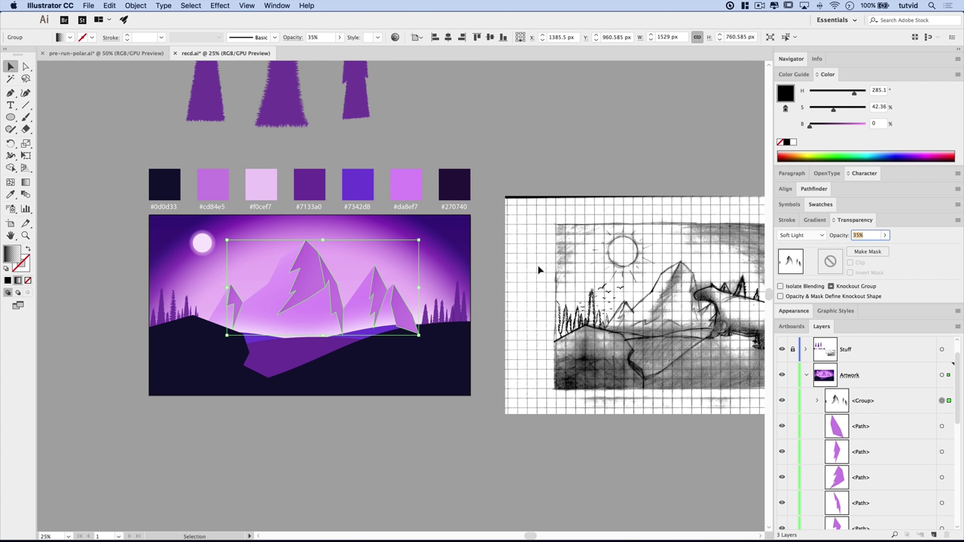
{"action": "left_click", "coordinate": [529, 168]}
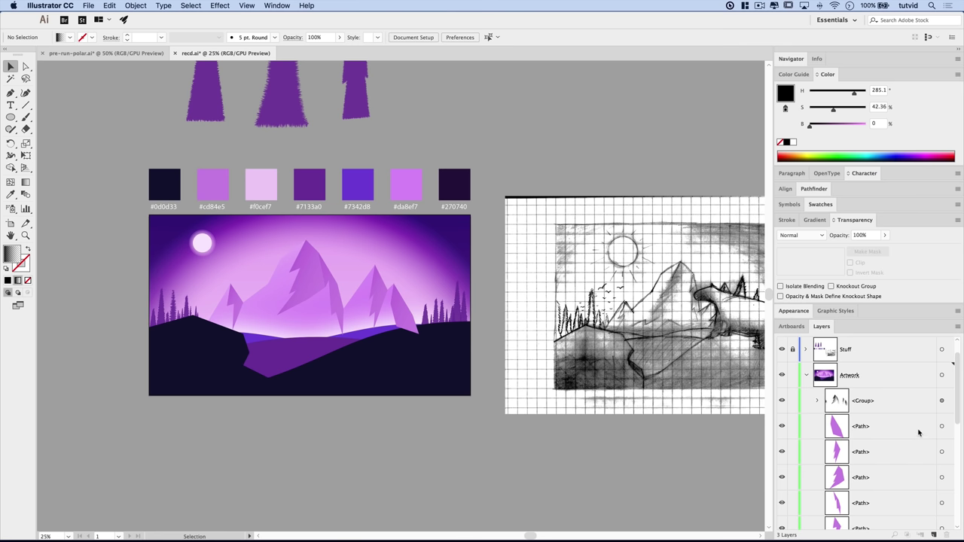
- Move the gradient group and the five shadow paths behind the hills, directly above Mnt Highlights in the layer stack, then deselect
{"action": "left_click", "coordinate": [942, 400]}
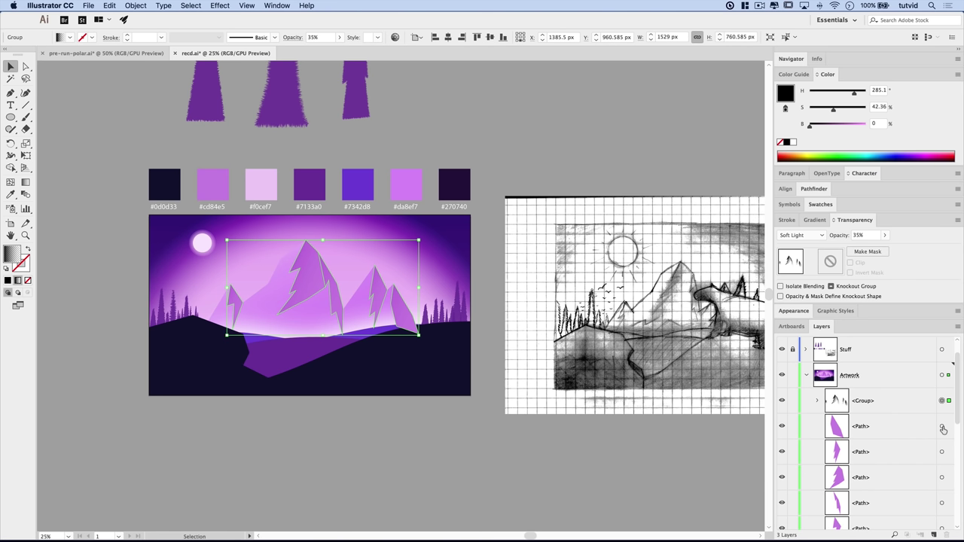
{"action": "left_click", "coordinate": [941, 426], "text": "shift"}
{"action": "left_click", "coordinate": [941, 478], "text": "shift"}
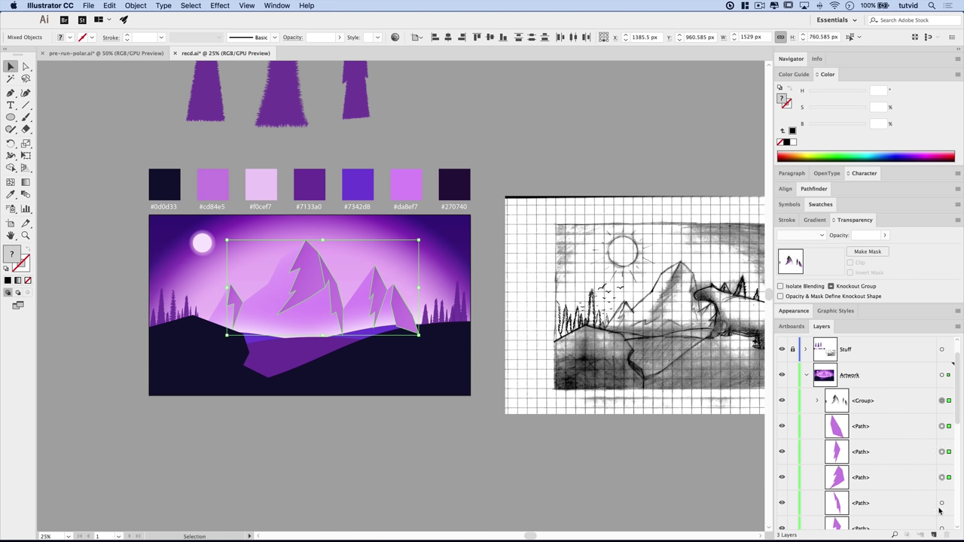
{"action": "scroll", "coordinate": [922, 502], "scroll_direction": "down", "scroll_amount": 2}
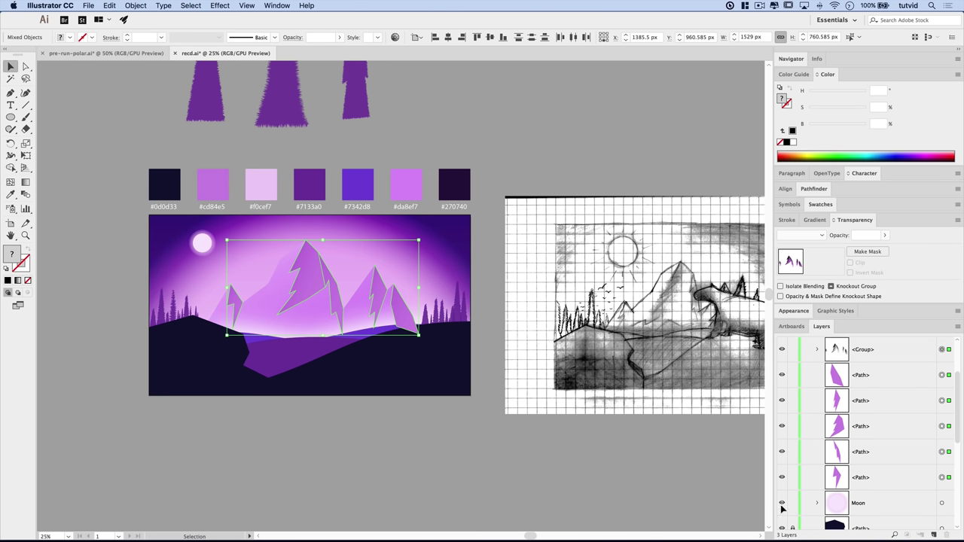
{"action": "scroll", "coordinate": [894, 465], "scroll_direction": "down", "scroll_amount": 5}
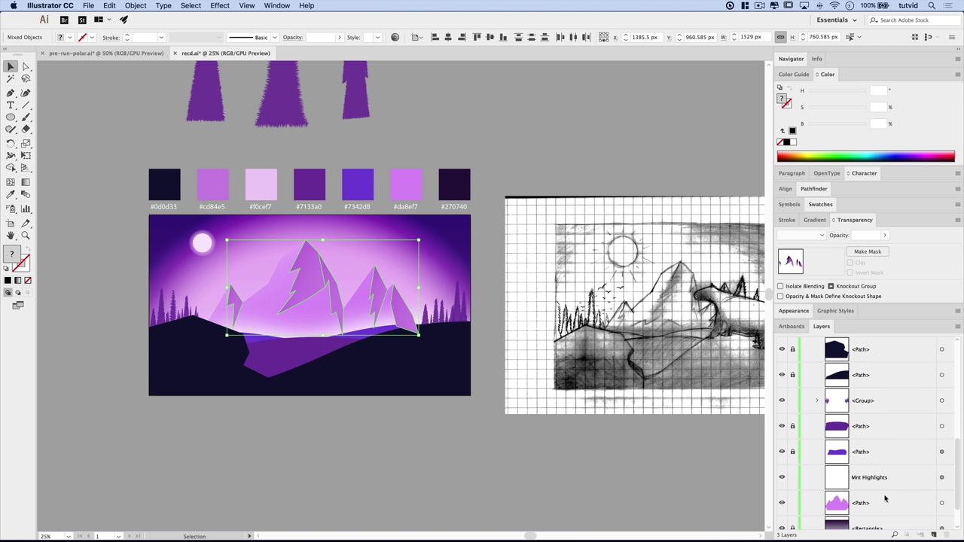
{"action": "key", "text": "super+f"}
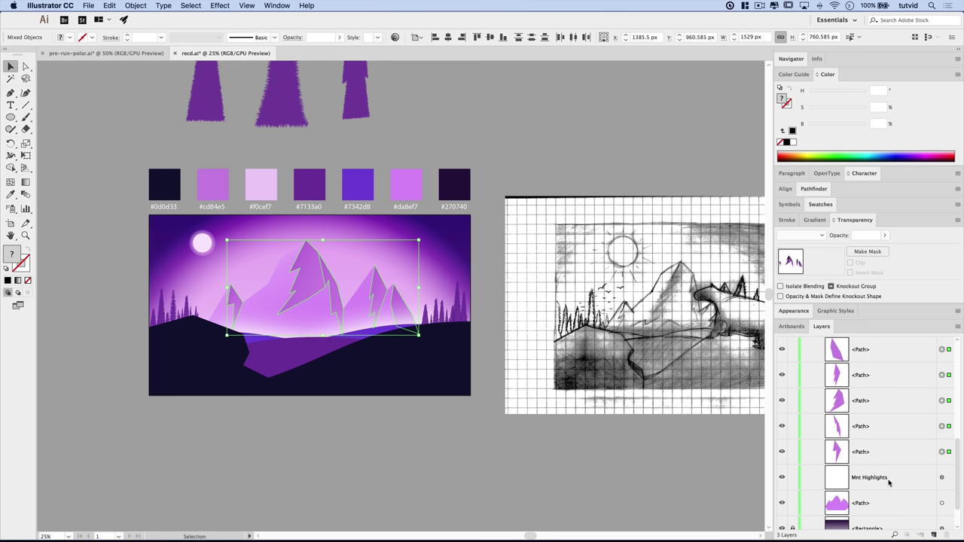
{"action": "left_click", "coordinate": [387, 458]}
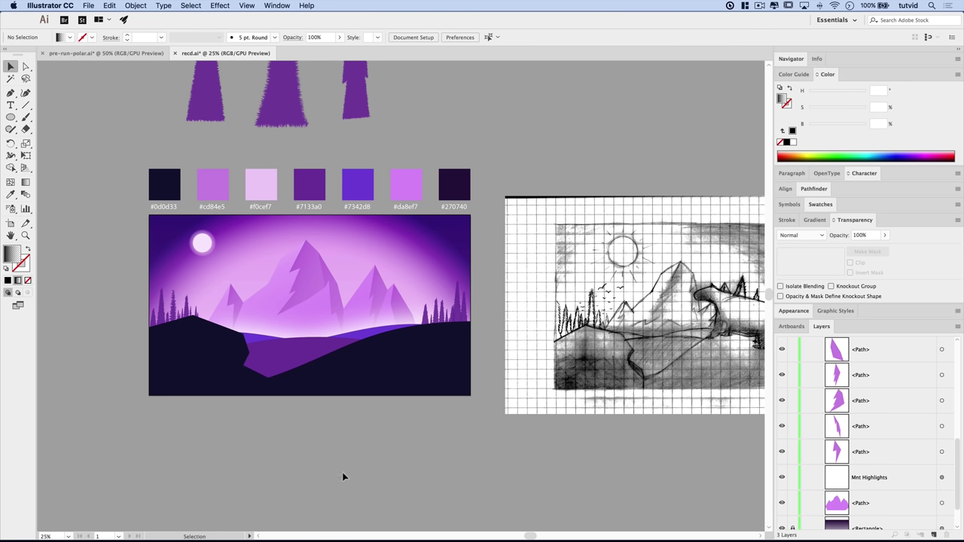
- Review the shaded mountains and examine the pencil sketch beside the artboard
{"action": "left_click_drag", "start_coordinate": [352, 369], "coordinate": [421, 399]}
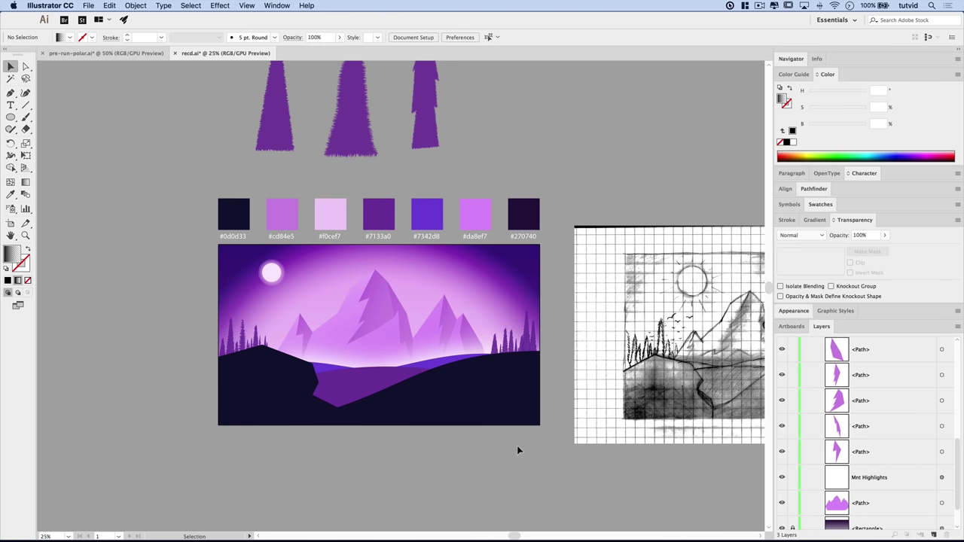
{"action": "key", "text": "z"}
{"action": "left_click", "coordinate": [436, 404]}
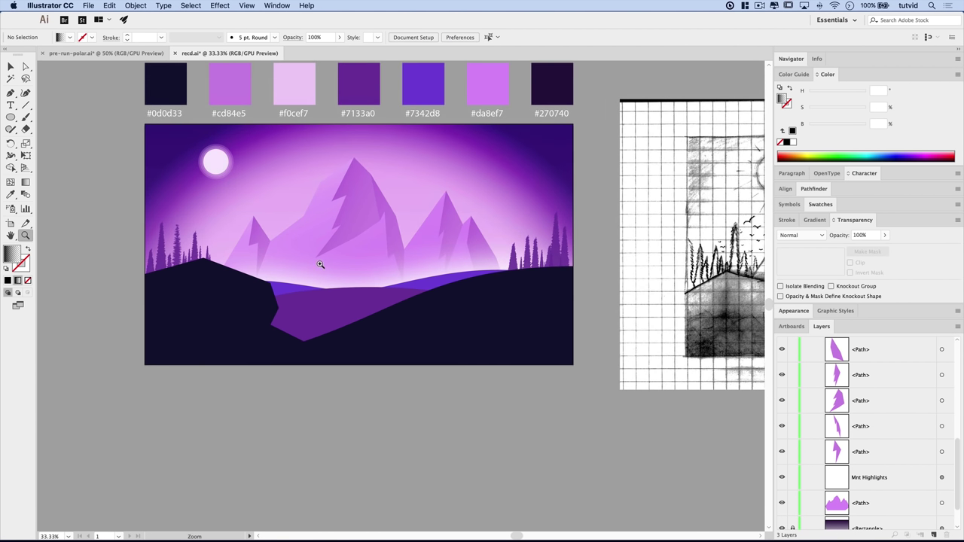
{"action": "mouse_move", "coordinate": [698, 370]}
{"action": "left_mouse_down"}
{"action": "mouse_move", "coordinate": [341, 351]}
{"action": "mouse_move", "coordinate": [301, 376]}
{"action": "left_mouse_up"}
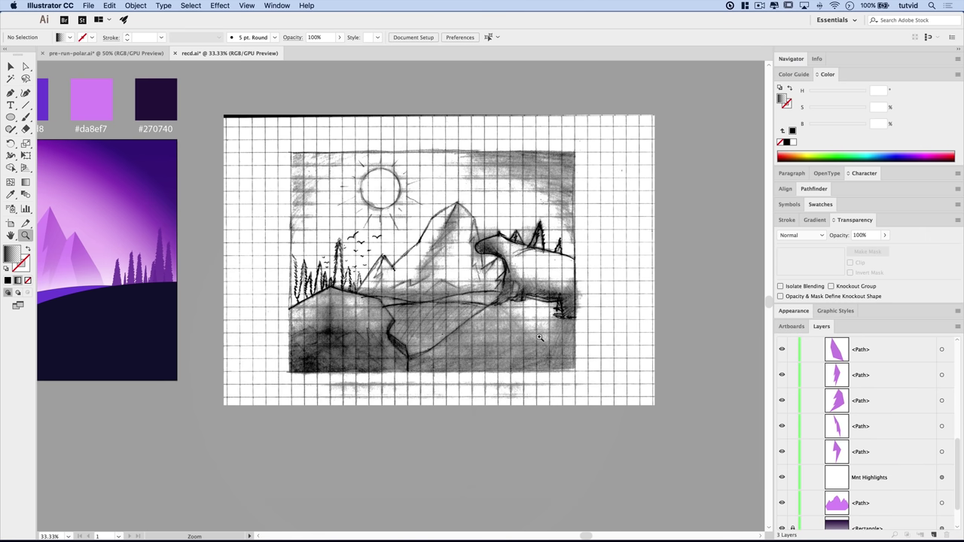
- Sample the #f0cef7 swatch as fill and draw a closed shape along the left hill's ridge, extending past the artboard's left edge
{"action": "left_click_drag", "start_coordinate": [243, 311], "coordinate": [705, 342]}
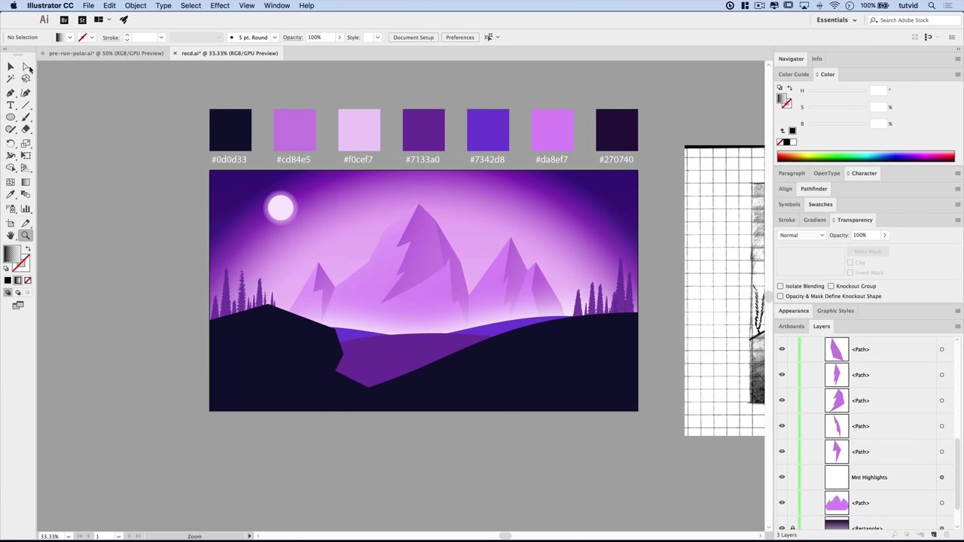
{"action": "left_click", "coordinate": [11, 93]}
{"action": "left_click", "coordinate": [10, 195]}
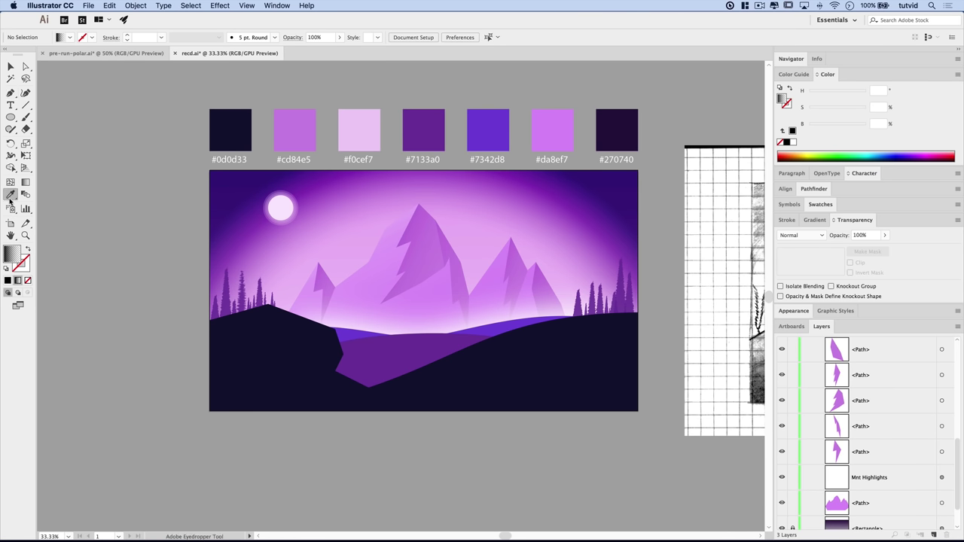
{"action": "left_click", "coordinate": [351, 122]}
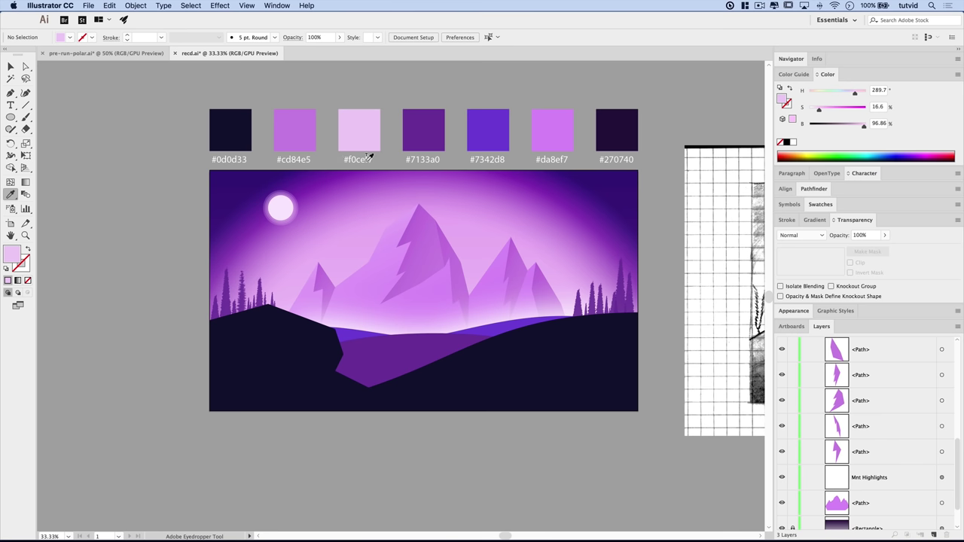
{"action": "left_click", "coordinate": [10, 93]}
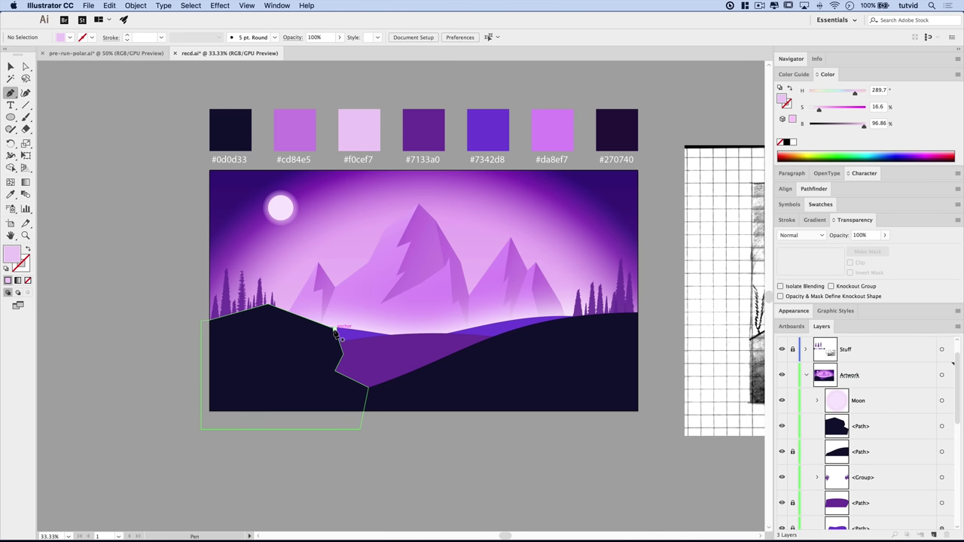
{"action": "left_click", "coordinate": [336, 332]}
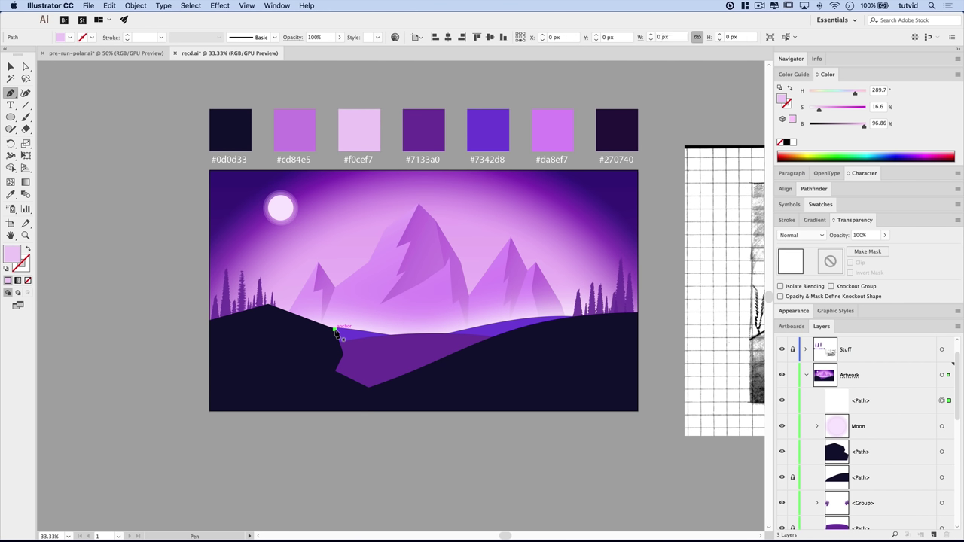
{"action": "left_click", "coordinate": [178, 392]}
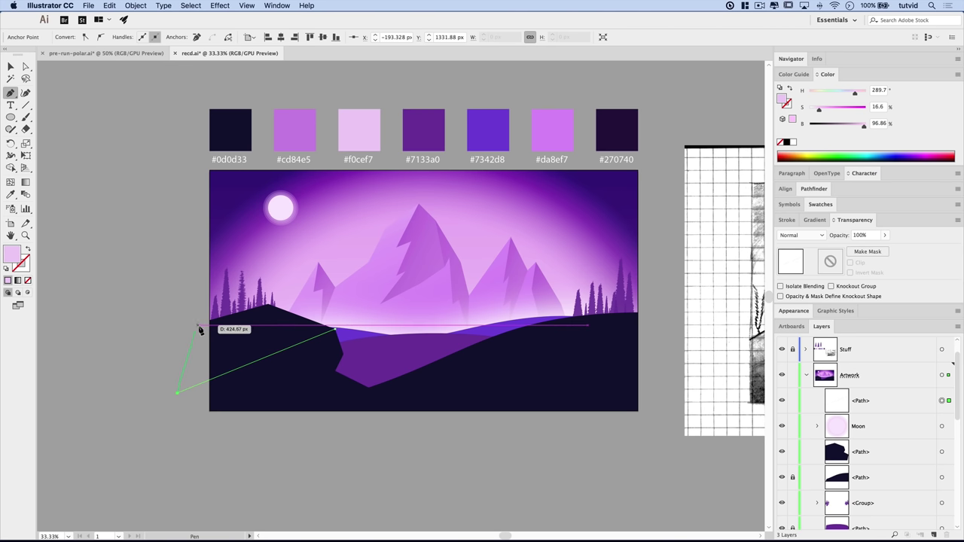
{"action": "left_click", "coordinate": [210, 320]}
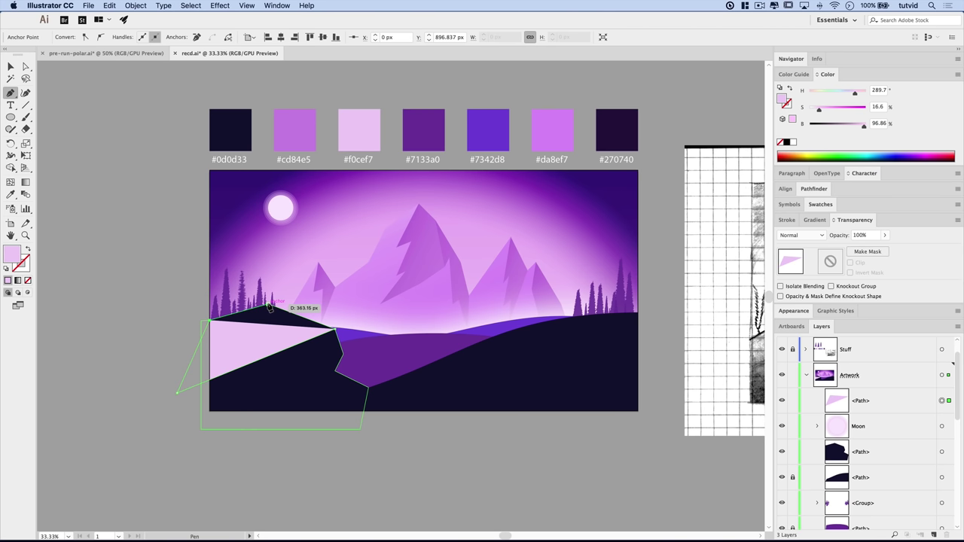
{"action": "left_click", "coordinate": [268, 307]}
{"action": "left_click", "coordinate": [336, 333]}
- Draw a thin, closed V-shaped sliver along the left hill's jagged shoreline, between its outer bend and lowest tip
{"action": "left_click_drag", "start_coordinate": [269, 374], "coordinate": [250, 361]}
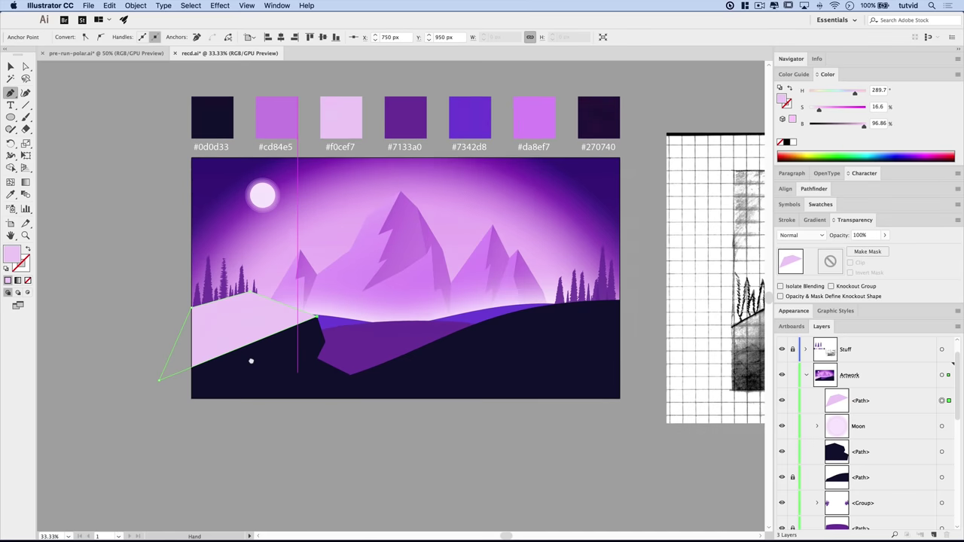
{"action": "key", "text": "super+1"}
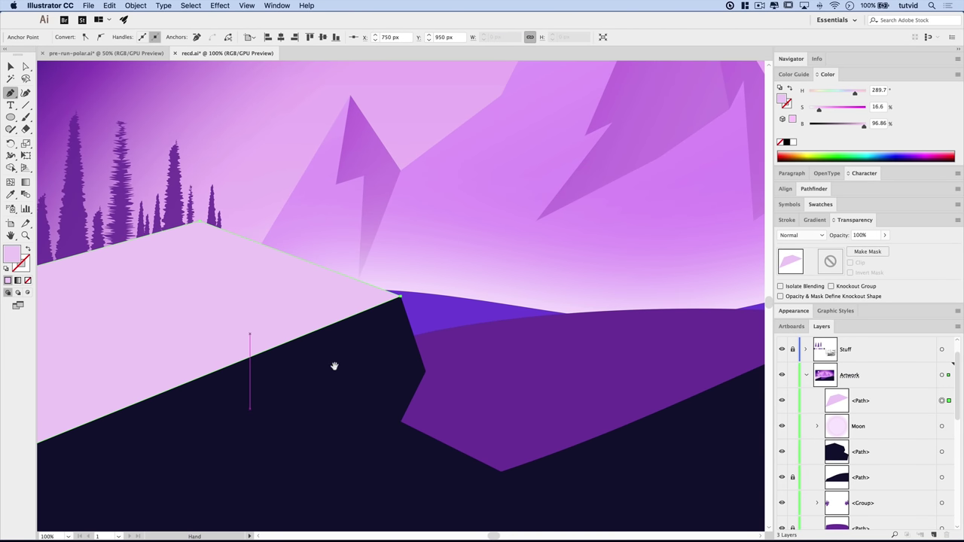
{"action": "left_click_drag", "start_coordinate": [335, 366], "coordinate": [290, 267]}
{"action": "left_click", "coordinate": [376, 274]}
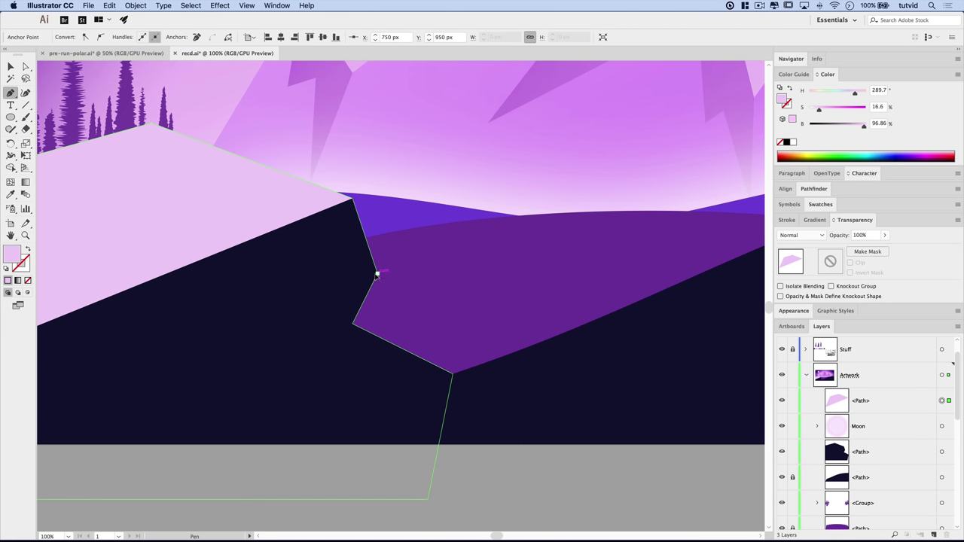
{"action": "left_click", "coordinate": [325, 329]}
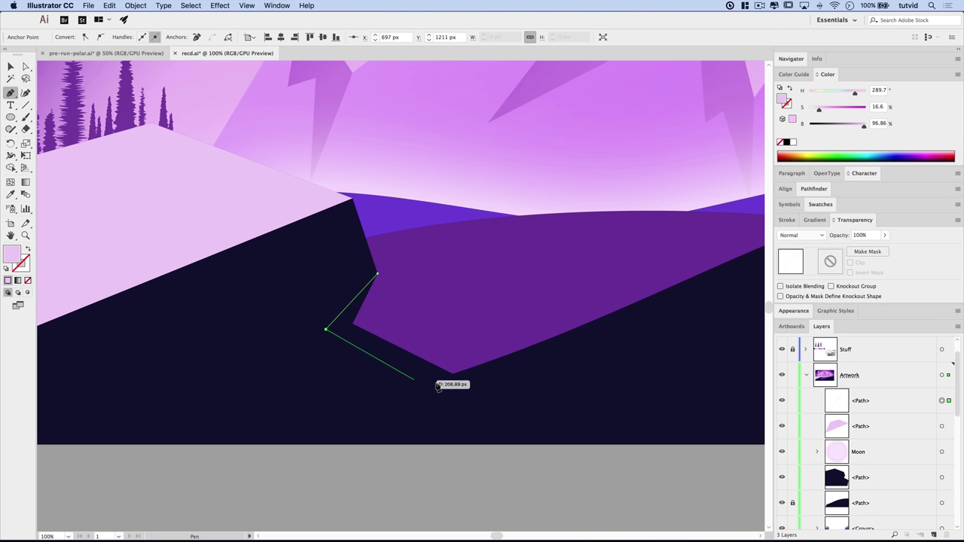
{"action": "left_click", "coordinate": [451, 372]}
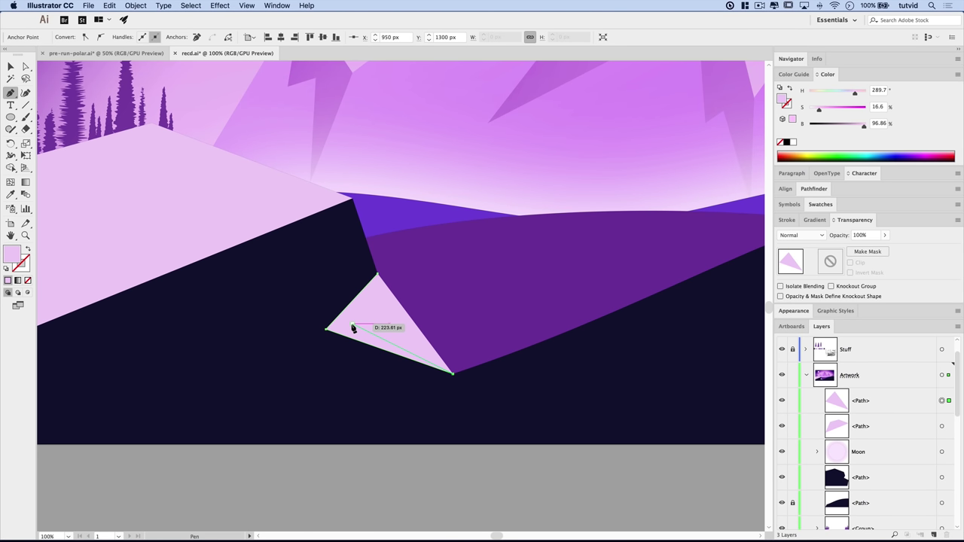
{"action": "left_click", "coordinate": [352, 326]}
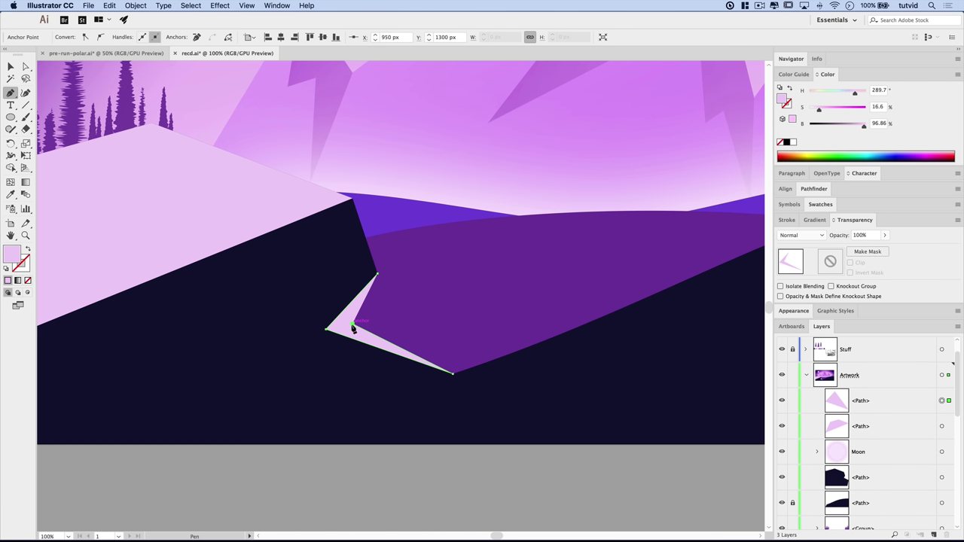
{"action": "left_click", "coordinate": [378, 275]}
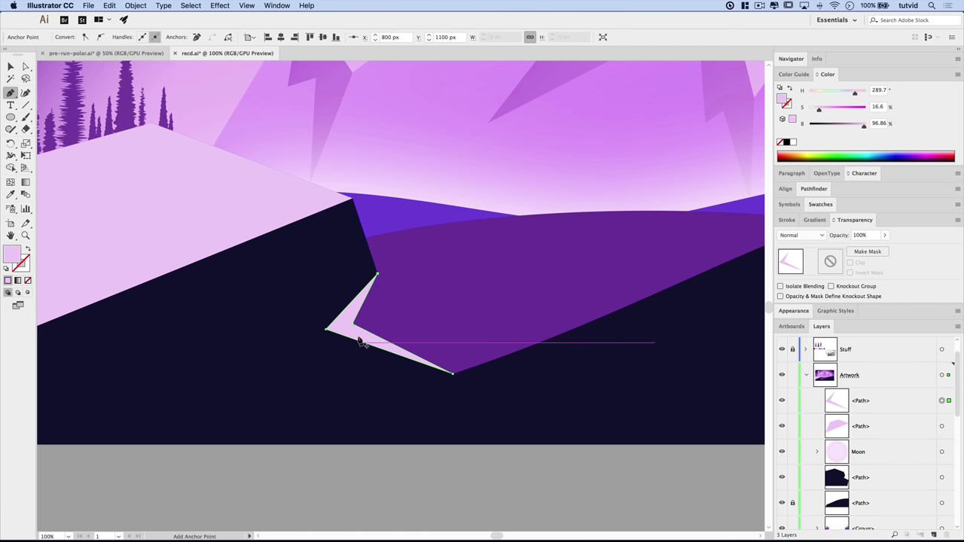
- Draw a closed shape on the right hill's lower slope, following the shoreline curve and extending below the artboard
{"action": "scroll", "coordinate": [380, 361], "scroll_direction": "down", "scroll_amount": 3}
{"action": "scroll", "coordinate": [338, 368], "scroll_direction": "right", "scroll_amount": 6}
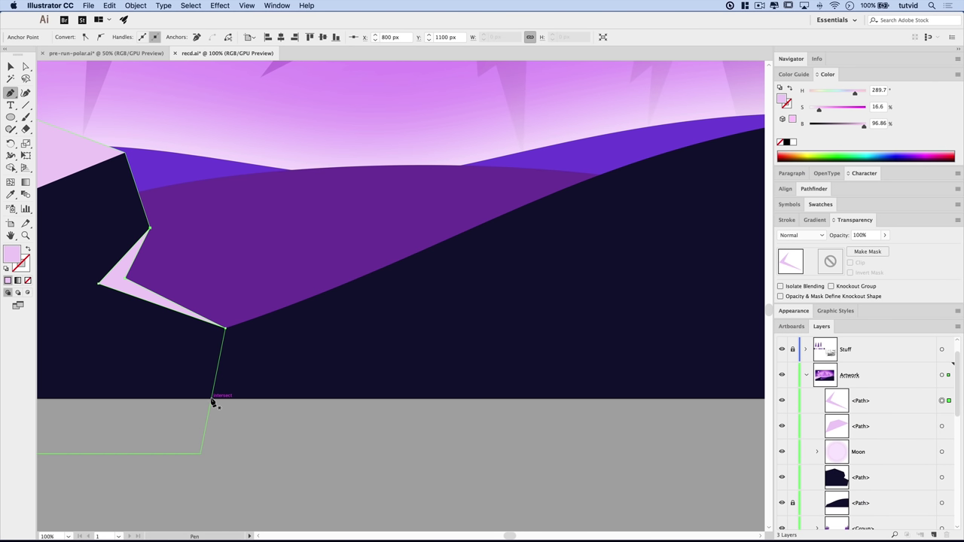
{"action": "left_click", "coordinate": [212, 399]}
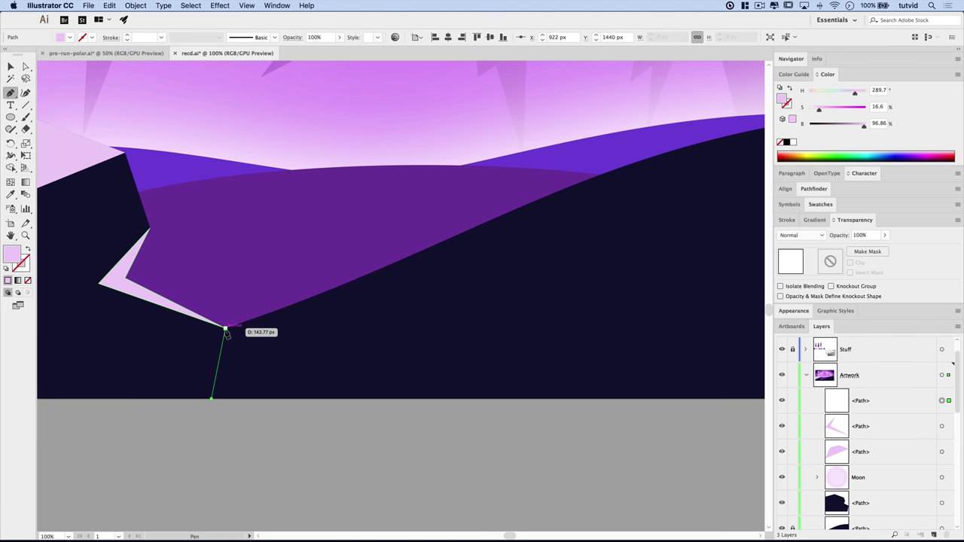
{"action": "left_click", "coordinate": [225, 328]}
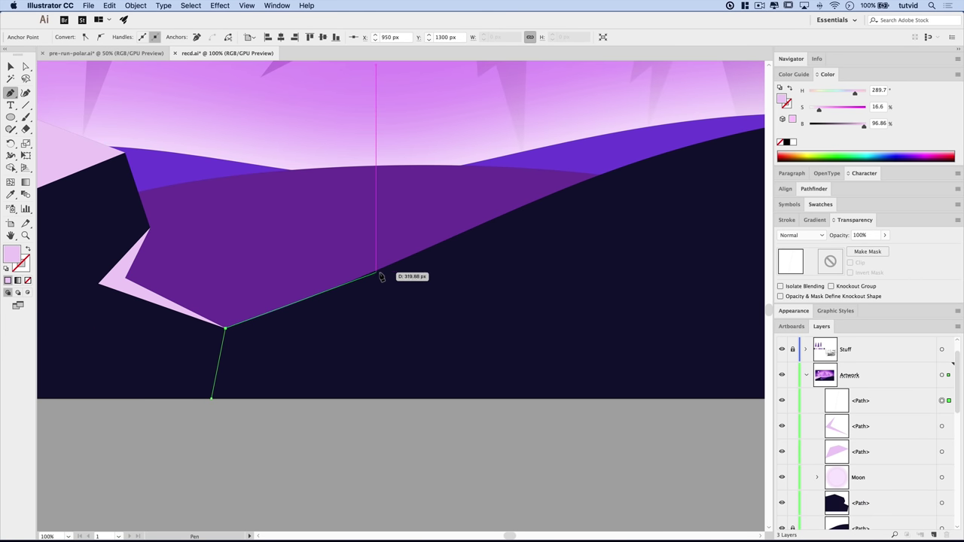
{"action": "left_click_drag", "start_coordinate": [382, 269], "coordinate": [455, 238]}
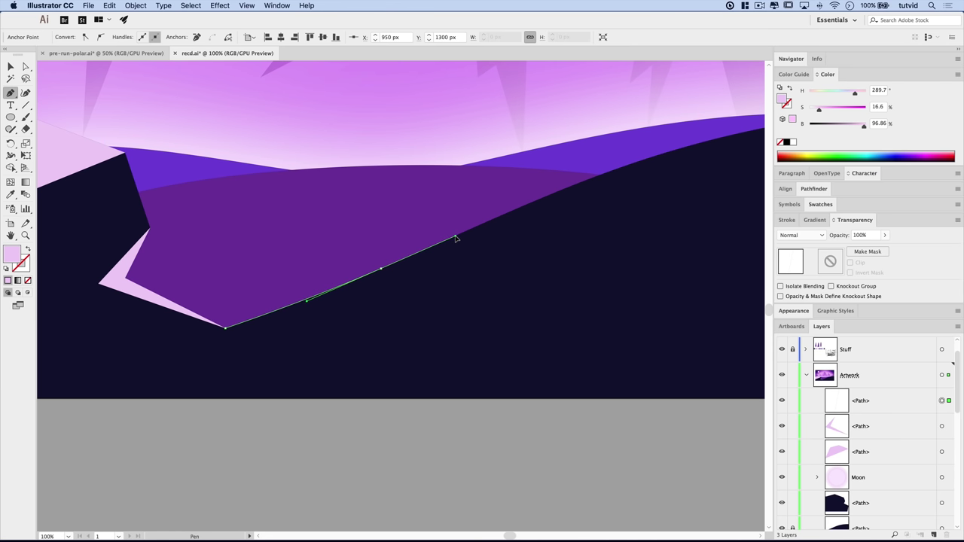
{"action": "left_click", "coordinate": [345, 422]}
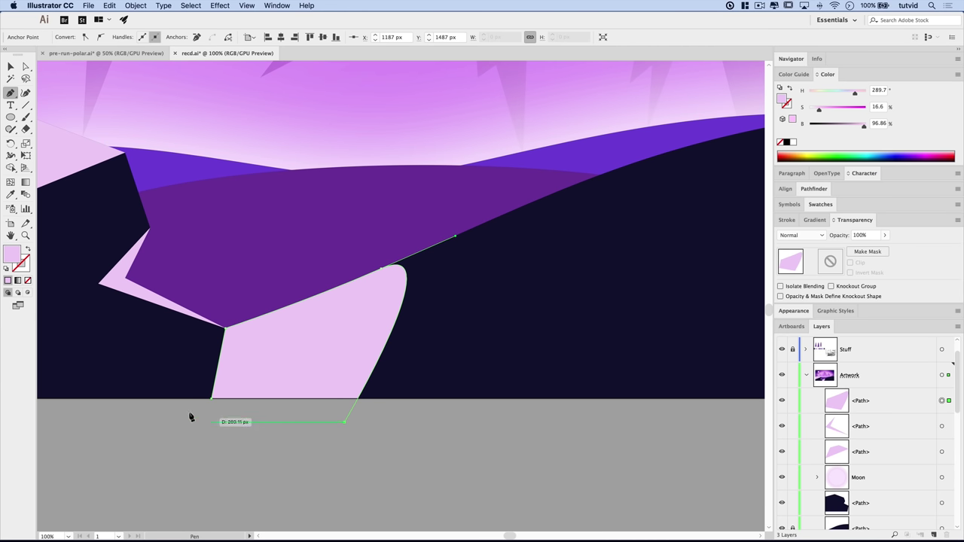
{"action": "left_click", "coordinate": [212, 398]}
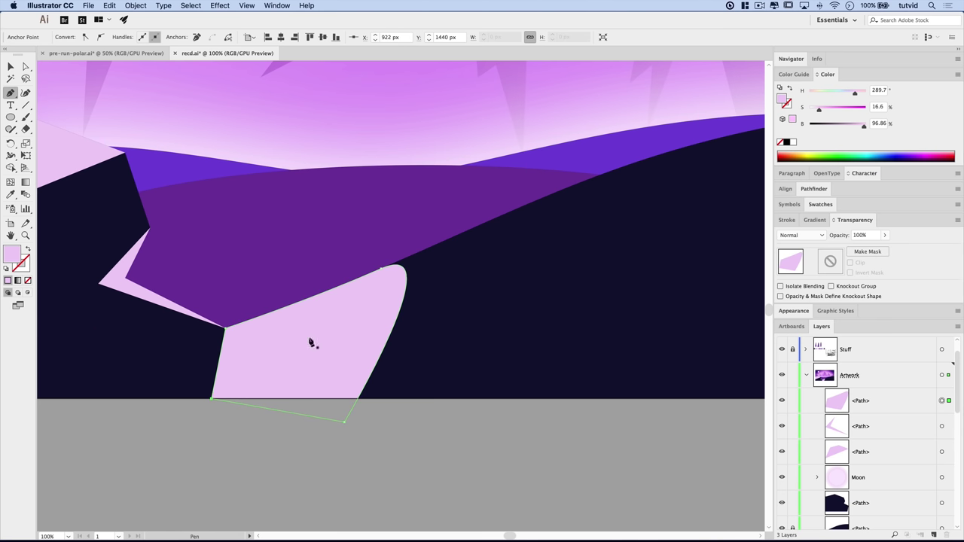
- Unlock the right hill and draw a closed curved shape under its ridge, extending past the artboard's right edge, then deselect
{"action": "scroll", "coordinate": [311, 342], "scroll_direction": "right", "scroll_amount": 5}
{"action": "scroll", "coordinate": [161, 323], "scroll_direction": "left", "scroll_amount": 4}
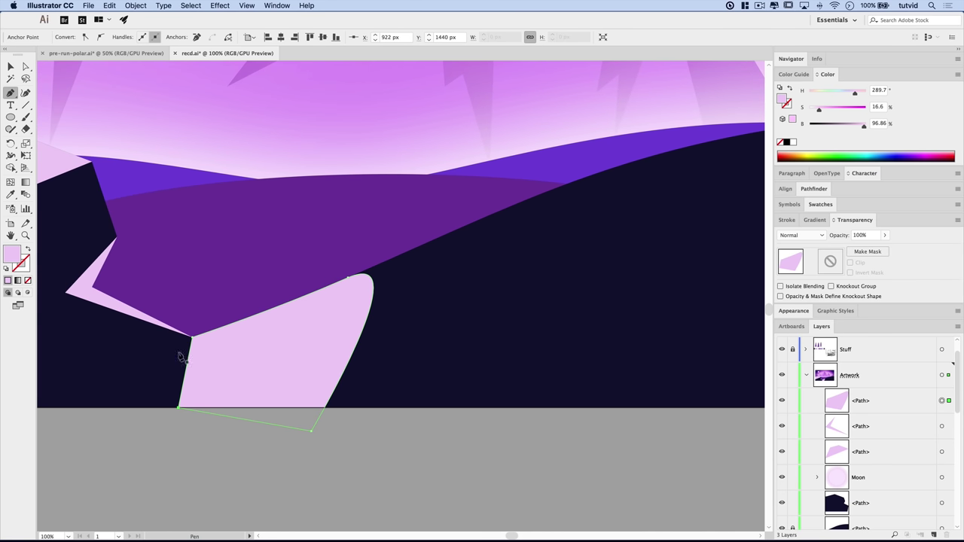
{"action": "scroll", "coordinate": [357, 273], "scroll_direction": "right", "scroll_amount": 10}
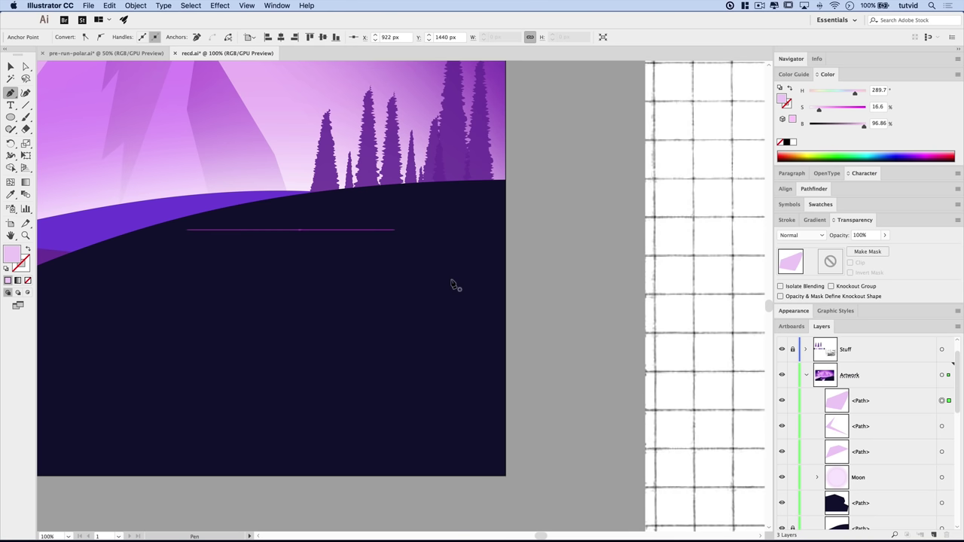
{"action": "scroll", "coordinate": [823, 393], "scroll_direction": "down", "scroll_amount": 5}
{"action": "scroll", "coordinate": [823, 394], "scroll_direction": "up", "scroll_amount": 2}
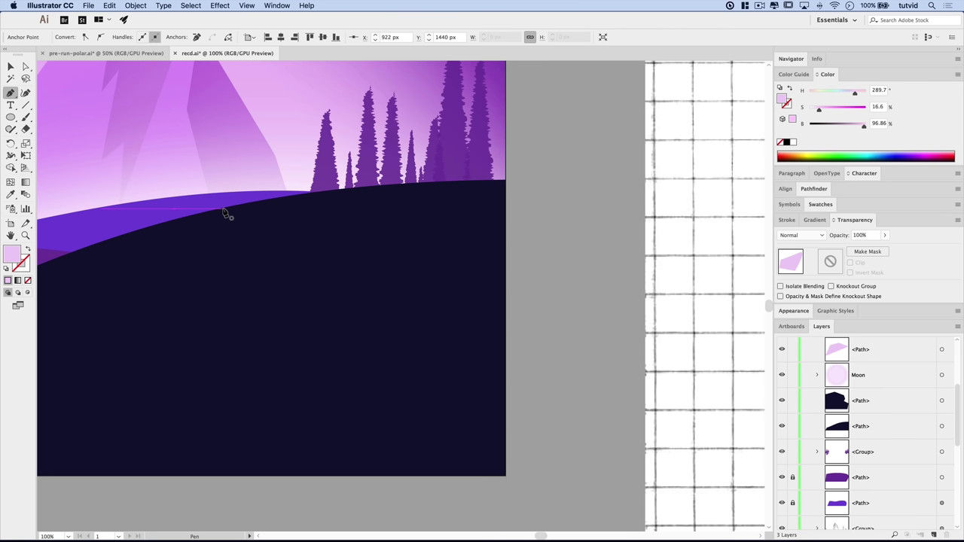
{"action": "left_click_drag", "start_coordinate": [224, 208], "coordinate": [225, 258]}
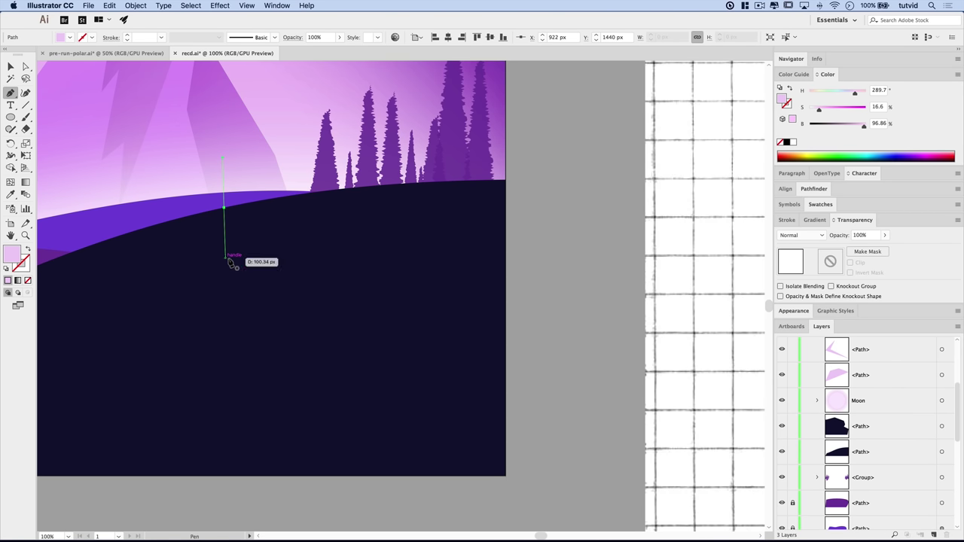
{"action": "left_click_drag", "start_coordinate": [519, 406], "coordinate": [646, 417]}
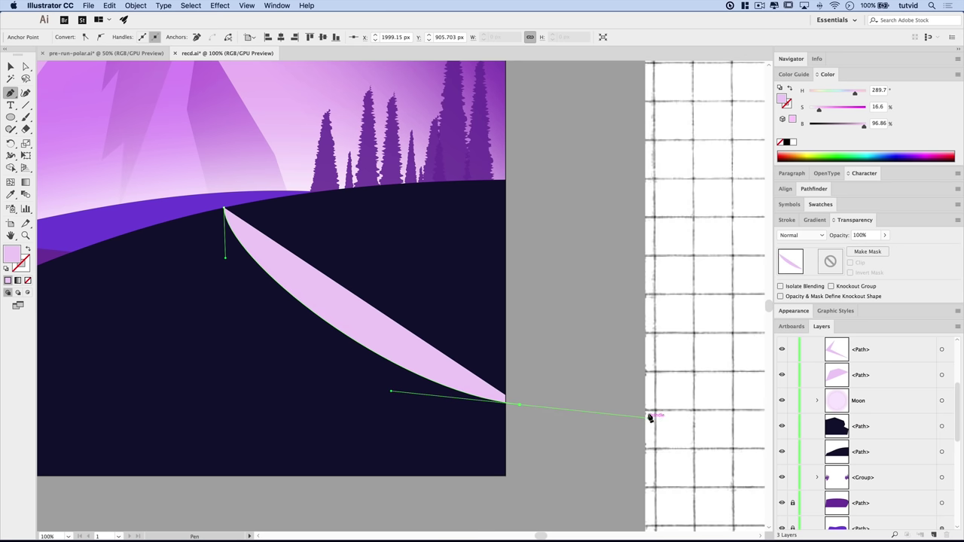
{"action": "left_click", "coordinate": [506, 181]}
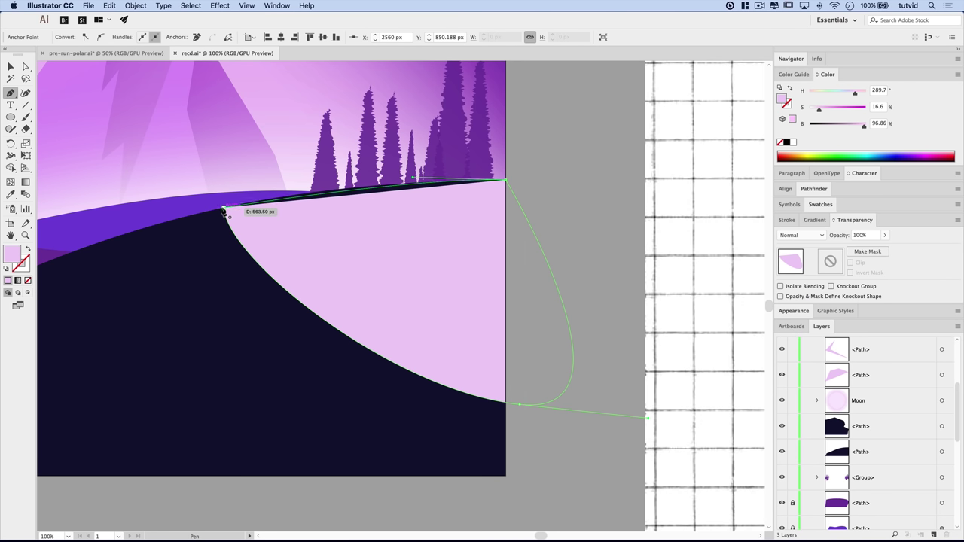
{"action": "left_click_drag", "start_coordinate": [227, 209], "coordinate": [185, 216]}
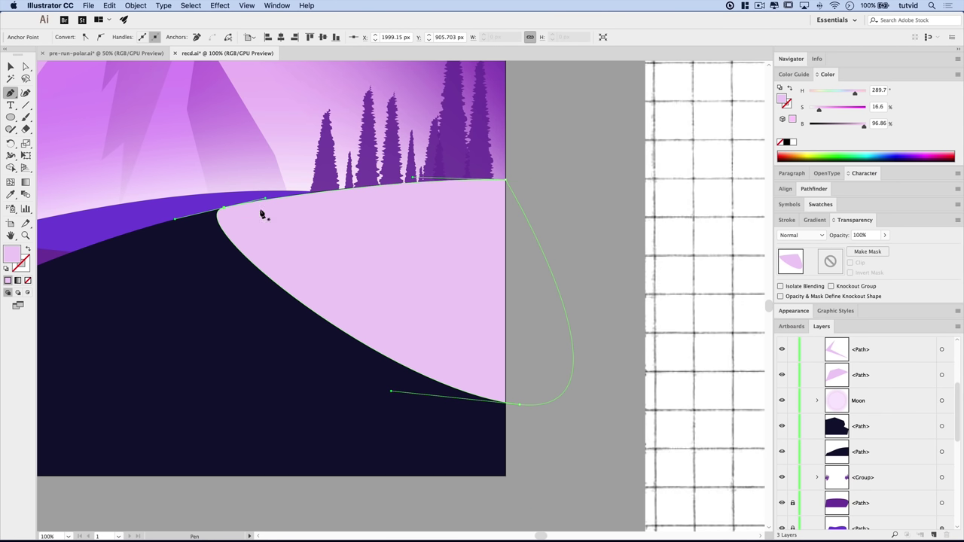
{"action": "key", "text": "super+minus"}
{"action": "key", "text": "super+minus"}
{"action": "key", "text": "super+minus"}
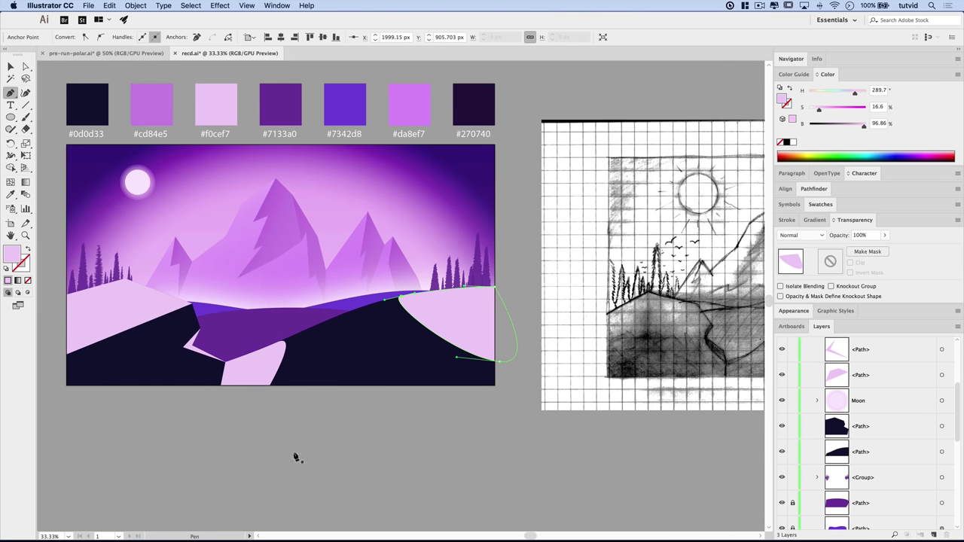
{"action": "key", "text": "v"}
{"action": "left_click", "coordinate": [418, 441]}
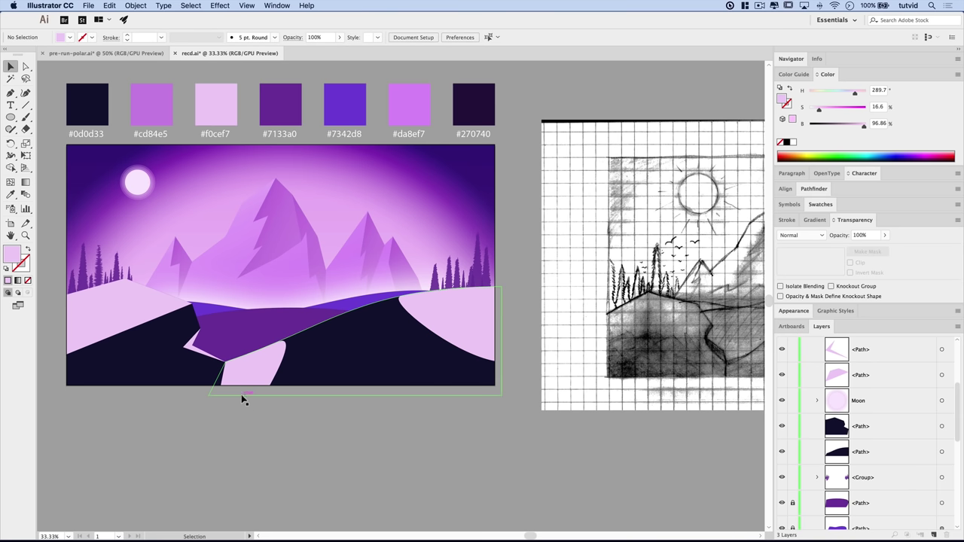
- Fill the thin shoreline sliver with the dark navy colour sampled from the left hill
{"action": "left_click", "coordinate": [200, 345]}
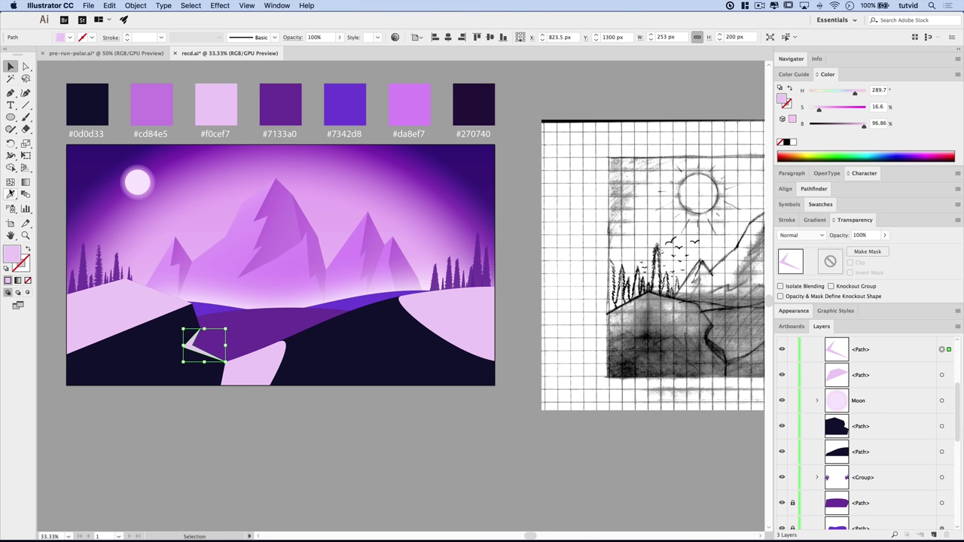
{"action": "left_click", "coordinate": [11, 194]}
{"action": "left_click", "coordinate": [185, 354]}
- Darken the shoreline sliver's fill by lowering its brightness, settling on 12%
{"action": "key", "text": "z"}
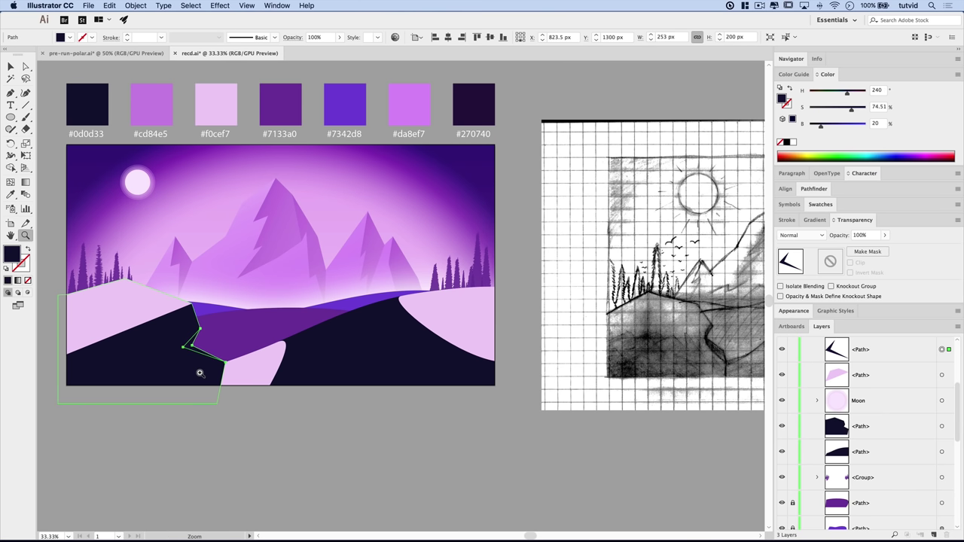
{"action": "left_click", "coordinate": [291, 362]}
{"action": "left_click", "coordinate": [450, 292]}
{"action": "left_click", "coordinate": [450, 270]}
{"action": "left_click", "coordinate": [422, 334]}
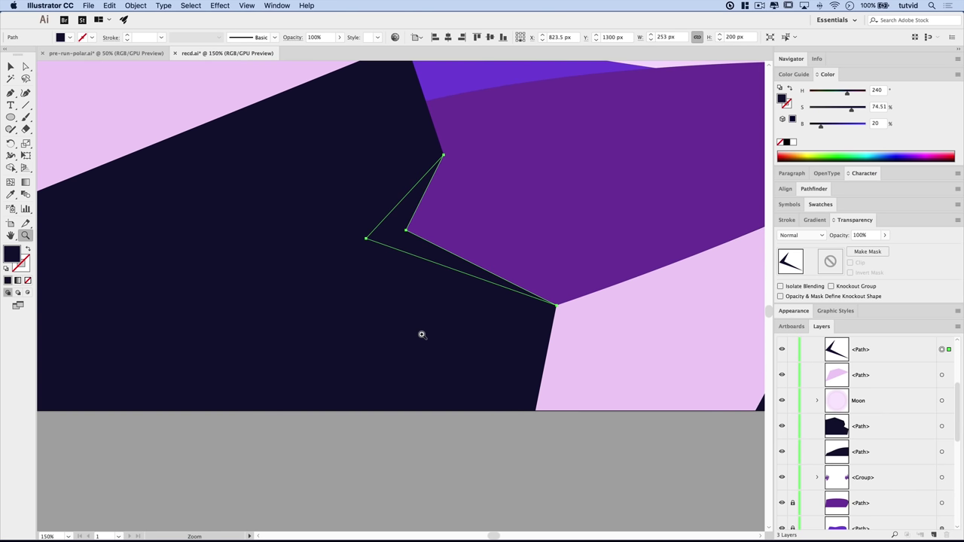
{"action": "scroll", "coordinate": [362, 231], "scroll_direction": "up", "scroll_amount": 3}
{"action": "scroll", "coordinate": [361, 231], "scroll_direction": "right", "scroll_amount": 3}
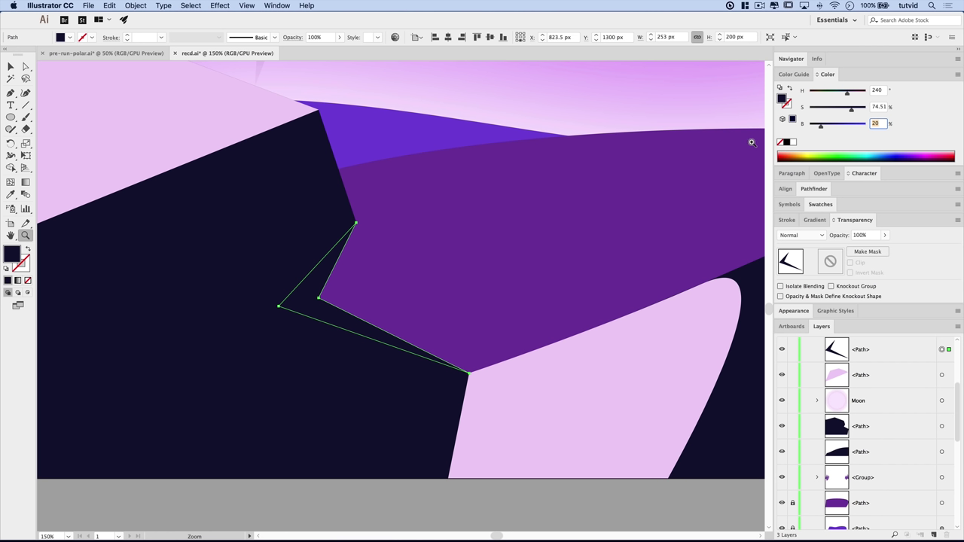
{"action": "key", "text": "Tab"}
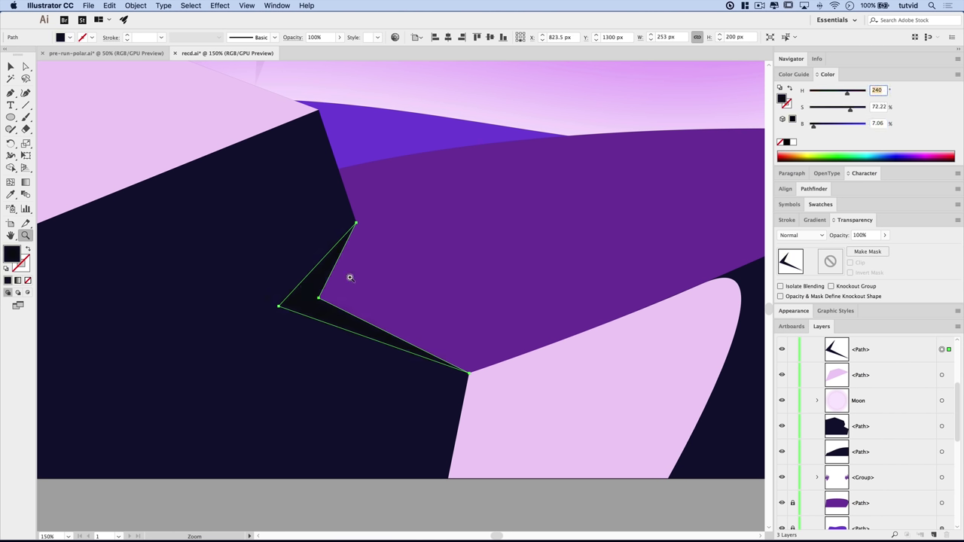
{"action": "left_click", "coordinate": [875, 124]}
{"action": "type", "text": "12"}
{"action": "key", "text": "Tab"}
{"action": "left_click", "coordinate": [11, 67]}
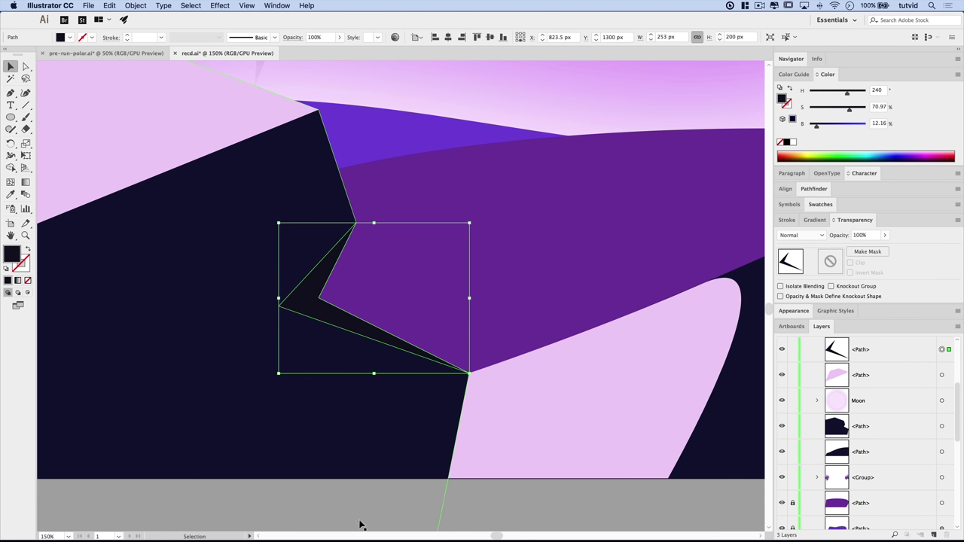
- Blend the light pink shape on the left hill with Soft Light at 15% opacity, then deselect it
{"action": "left_click", "coordinate": [351, 499]}
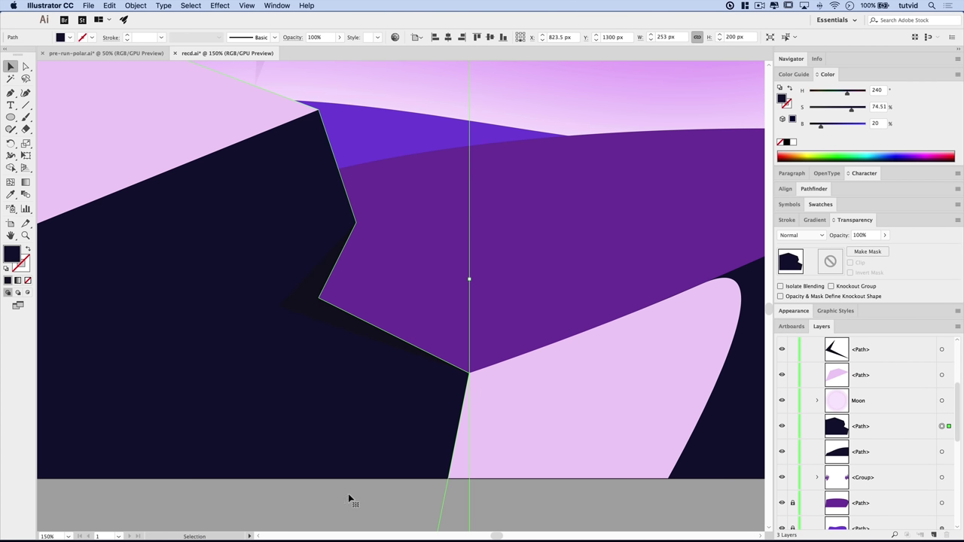
{"action": "left_click", "coordinate": [456, 525]}
{"action": "left_click", "coordinate": [415, 519]}
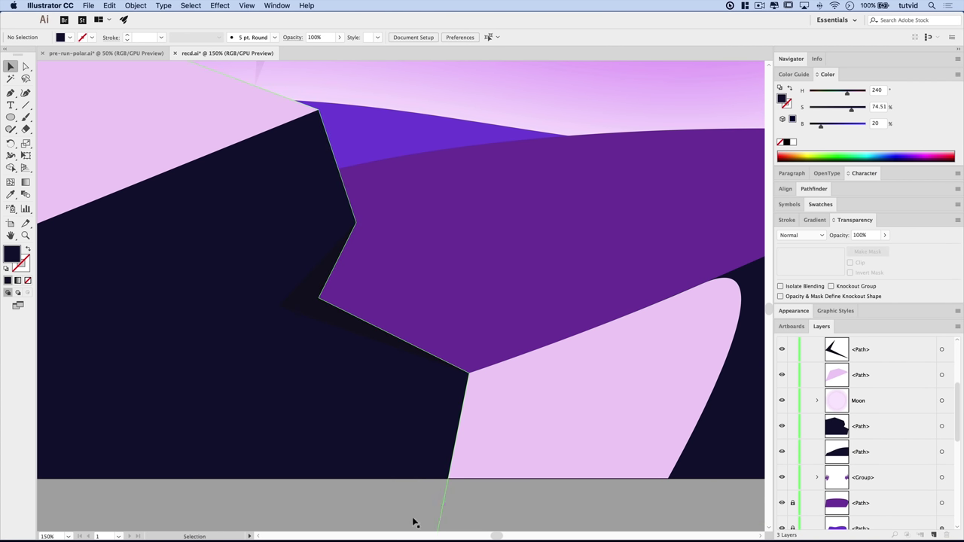
{"action": "key", "text": "super+minus"}
{"action": "key", "text": "super+minus"}
{"action": "left_click", "coordinate": [217, 229]}
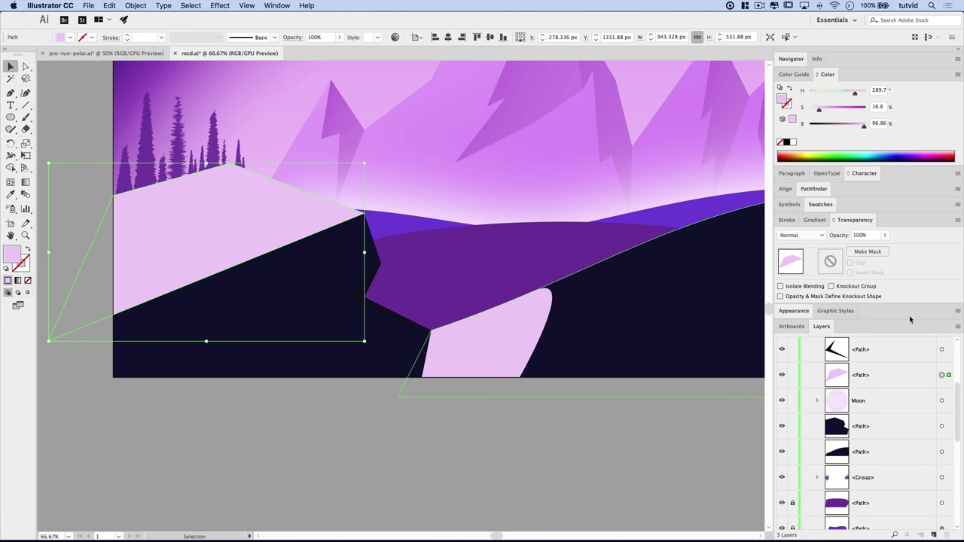
{"action": "left_click", "coordinate": [820, 237]}
{"action": "left_click", "coordinate": [792, 340]}
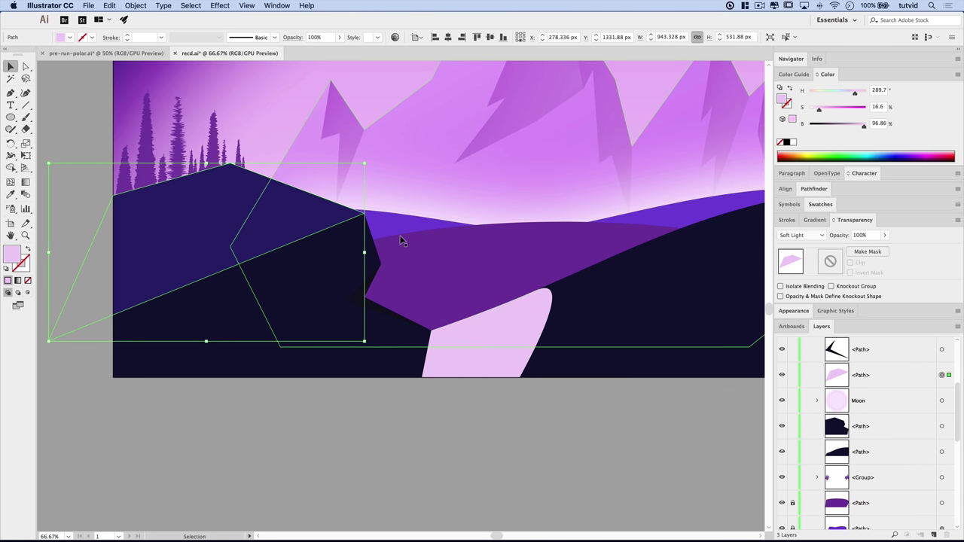
{"action": "left_click", "coordinate": [862, 237]}
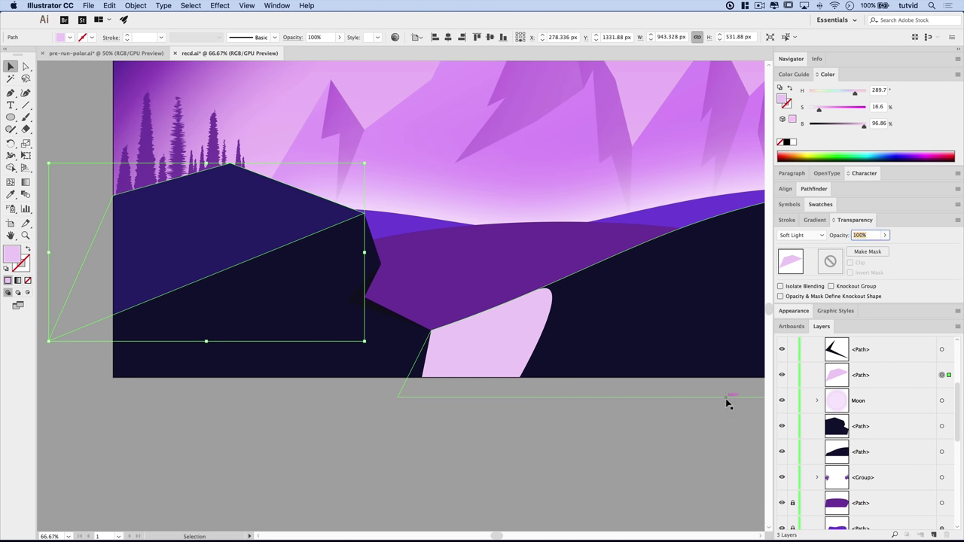
{"action": "type", "text": "15"}
{"action": "key", "text": "Return"}
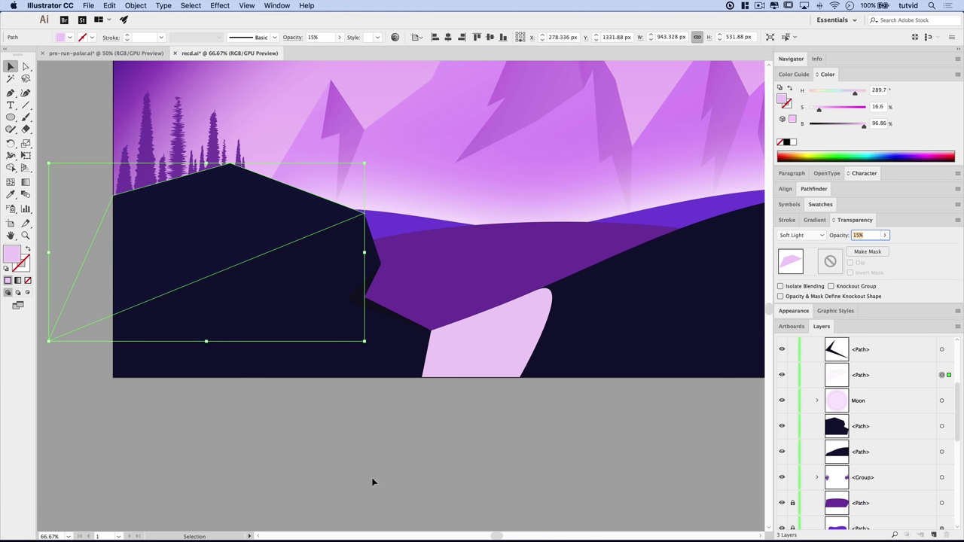
{"action": "left_click", "coordinate": [349, 434]}
- Blend the dark shoreline sliver on the left hill's edge with Soft Light at 45% opacity
{"action": "key", "text": "super+minus"}
{"action": "key", "text": "super+minus"}
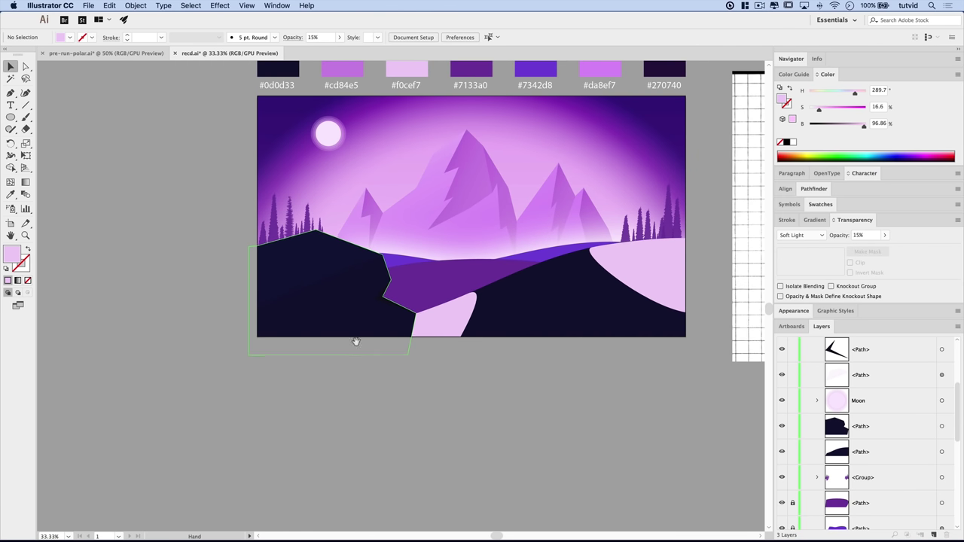
{"action": "scroll", "coordinate": [301, 339], "scroll_direction": "right", "scroll_amount": 3}
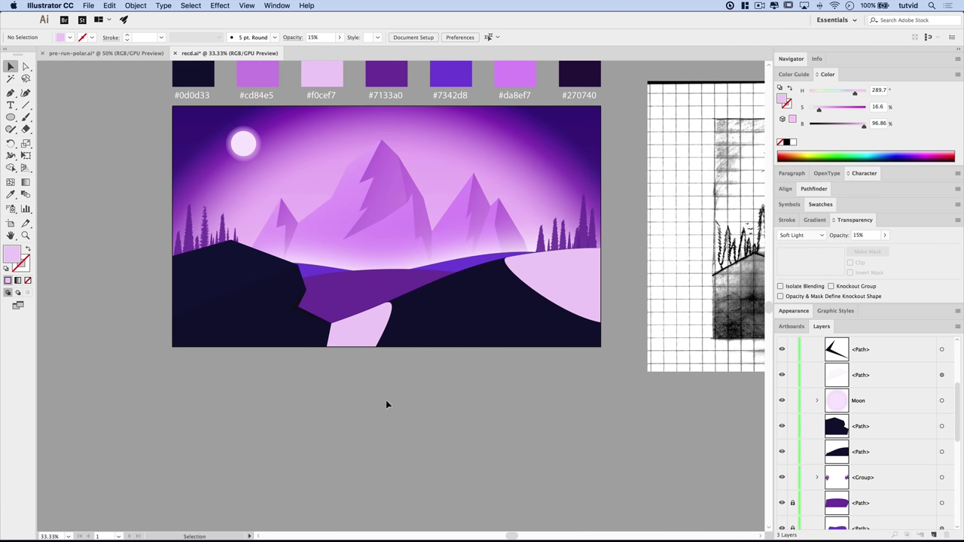
{"action": "left_click", "coordinate": [306, 311]}
{"action": "left_click", "coordinate": [801, 235]}
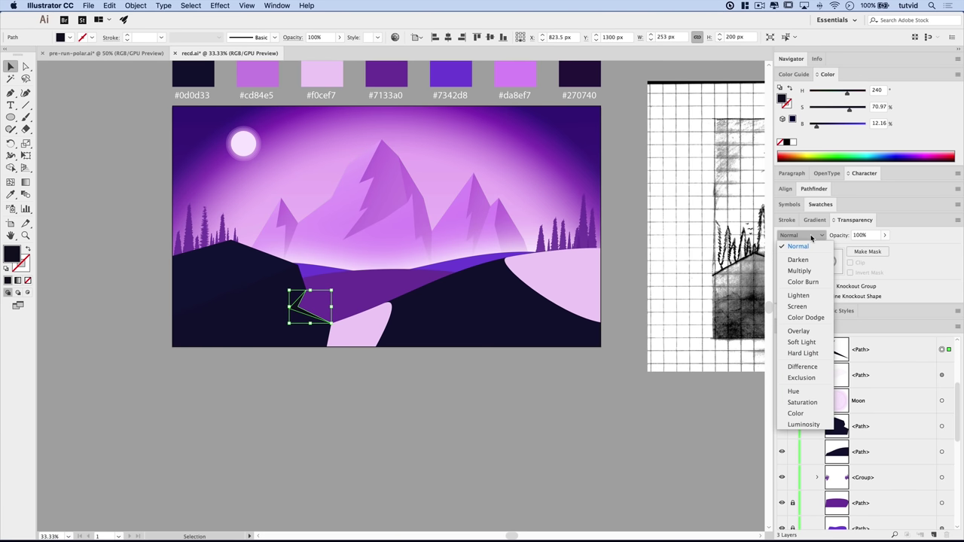
{"action": "left_click", "coordinate": [798, 340]}
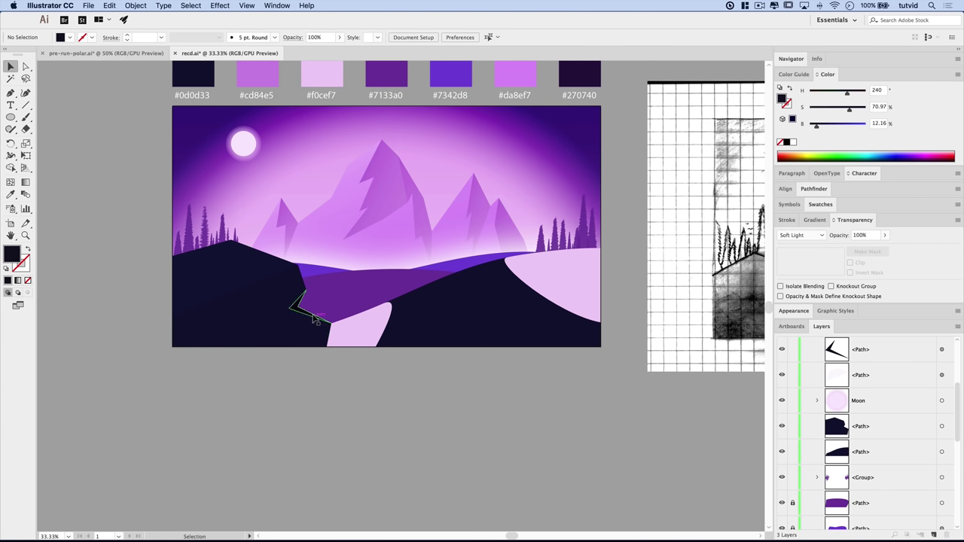
{"action": "left_click", "coordinate": [867, 235]}
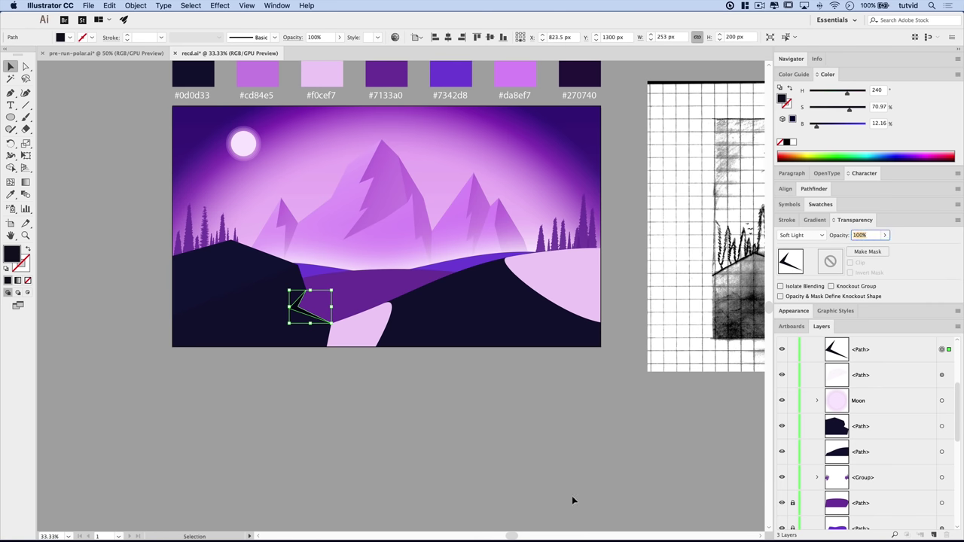
{"action": "left_click", "coordinate": [274, 398]}
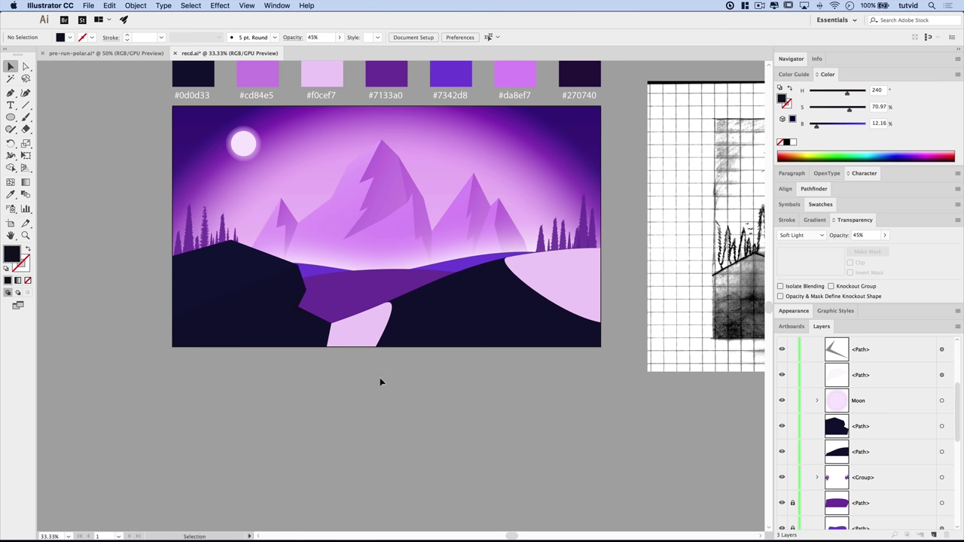
- Blend the pink shape under the right hill's ridge with Soft Light at 15% opacity, then deselect it
{"action": "left_click", "coordinate": [366, 326]}
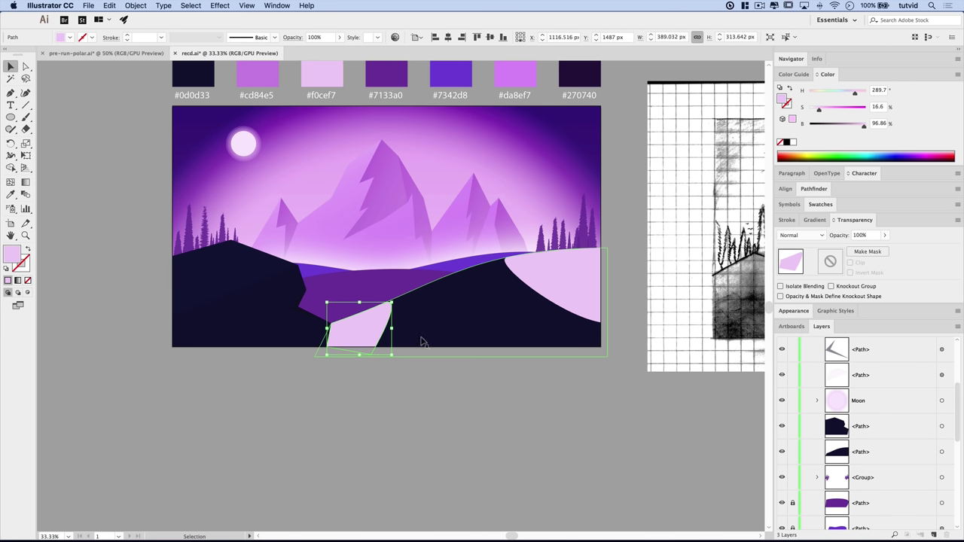
{"action": "left_click", "coordinate": [578, 298]}
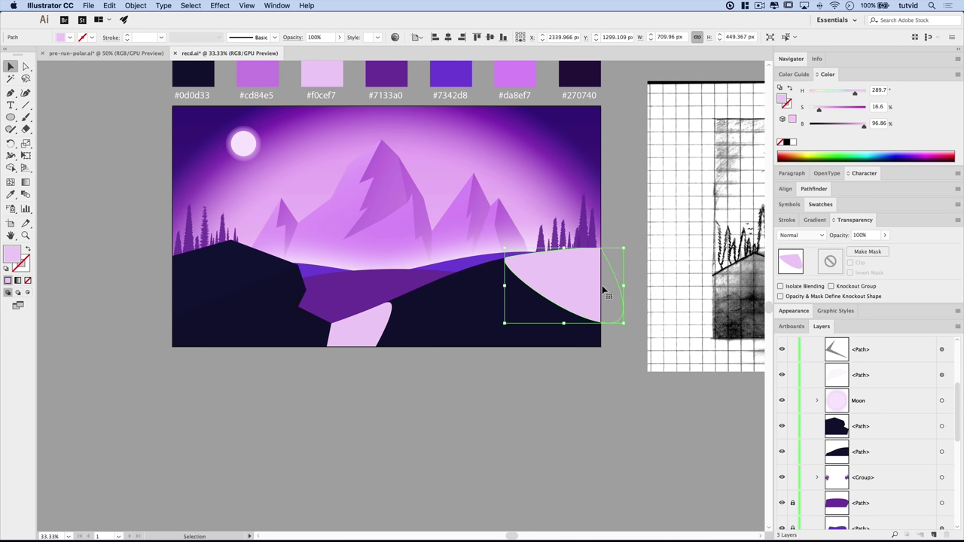
{"action": "left_click", "coordinate": [803, 236]}
{"action": "left_click", "coordinate": [802, 343]}
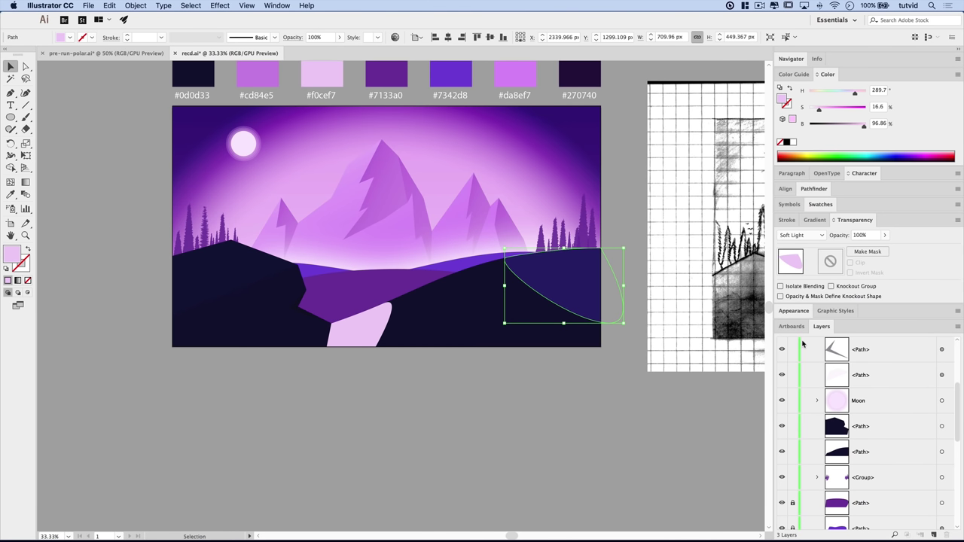
{"action": "left_click", "coordinate": [872, 236]}
{"action": "type", "text": "15"}
{"action": "key", "text": "Return"}
{"action": "left_click", "coordinate": [563, 374]}
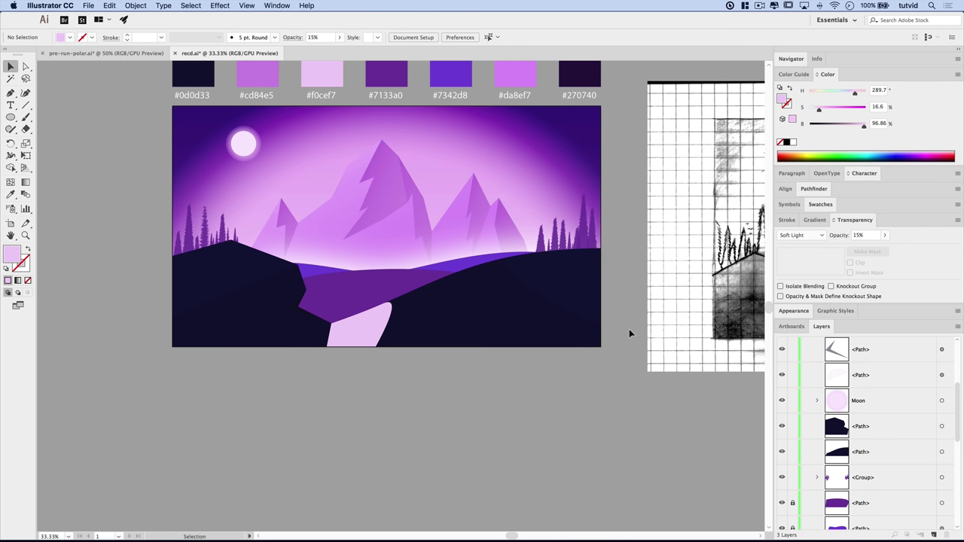
- Fill the pink shape on the right hill's lower slope with a linear gradient from opaque white to fully transparent white
{"action": "left_click", "coordinate": [360, 331]}
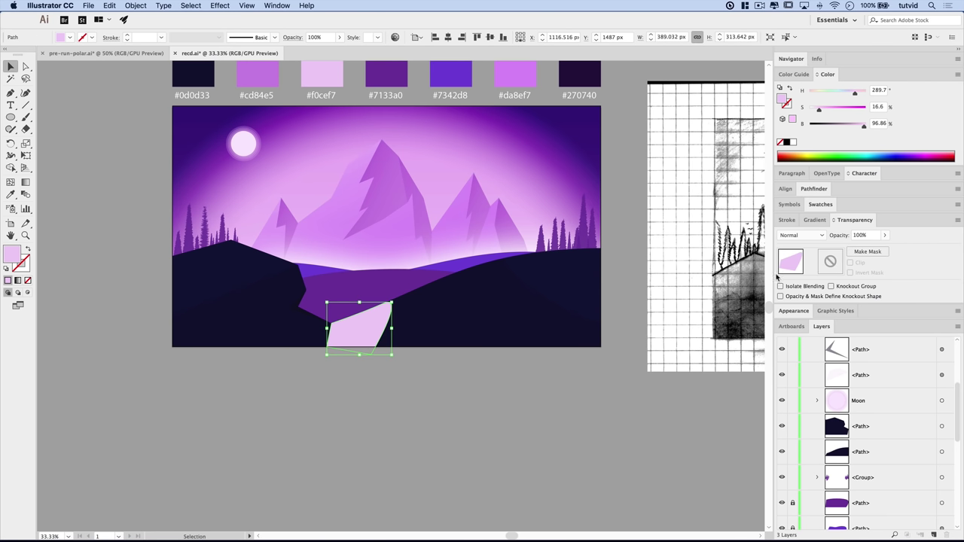
{"action": "left_click", "coordinate": [820, 221]}
{"action": "left_click", "coordinate": [786, 240]}
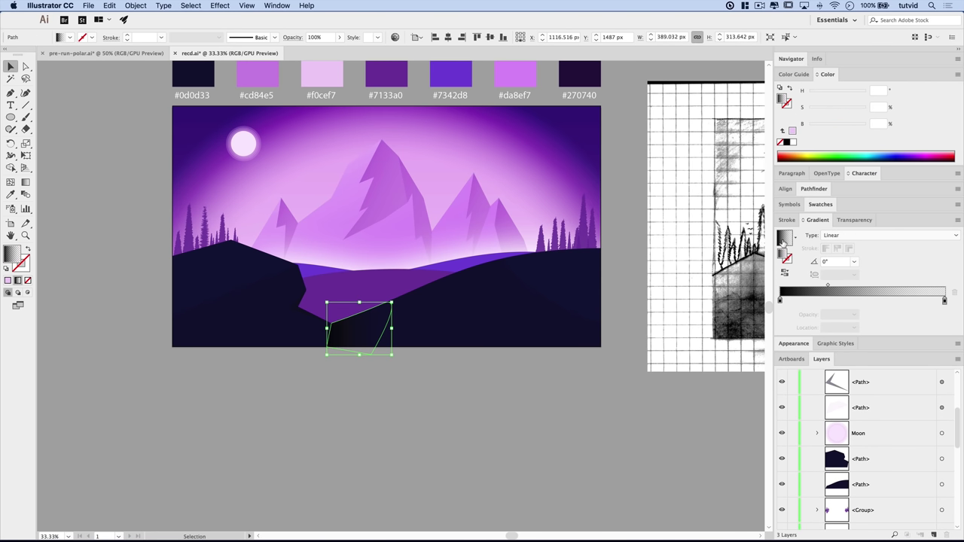
{"action": "left_click", "coordinate": [780, 301]}
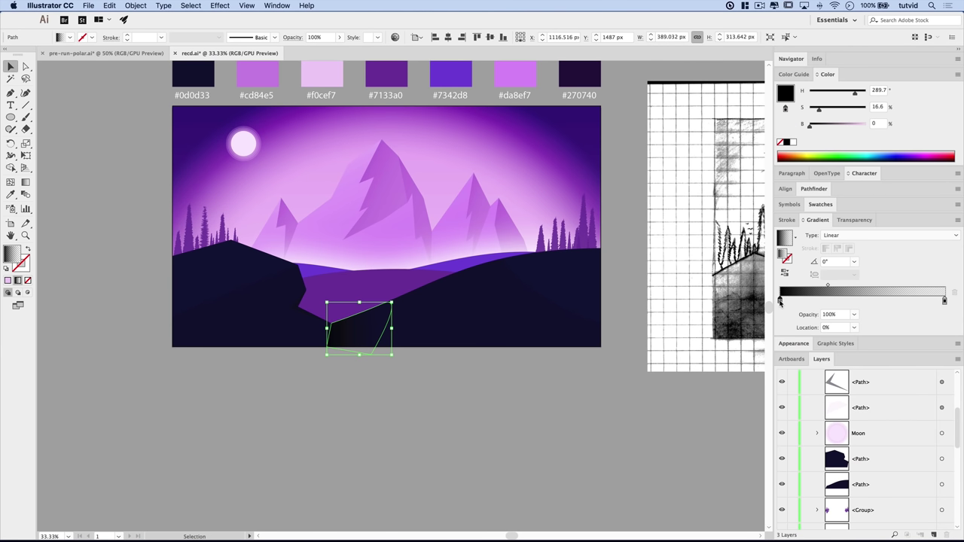
{"action": "key", "text": "z"}
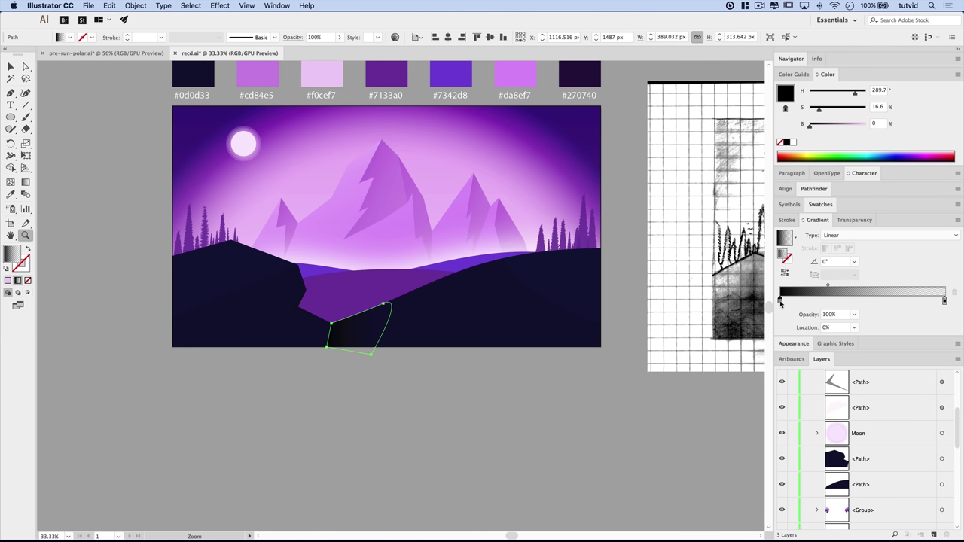
{"action": "left_click", "coordinate": [793, 142]}
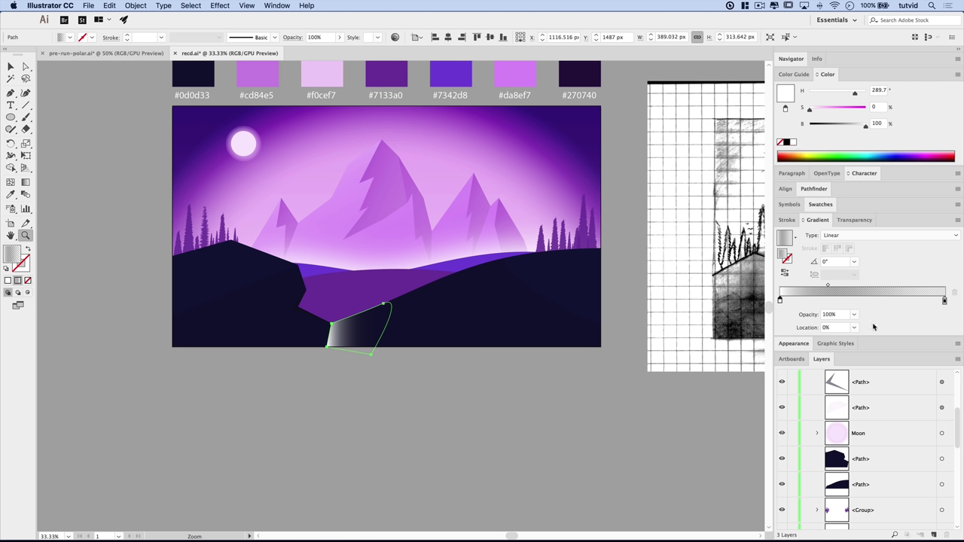
{"action": "left_click", "coordinate": [945, 301]}
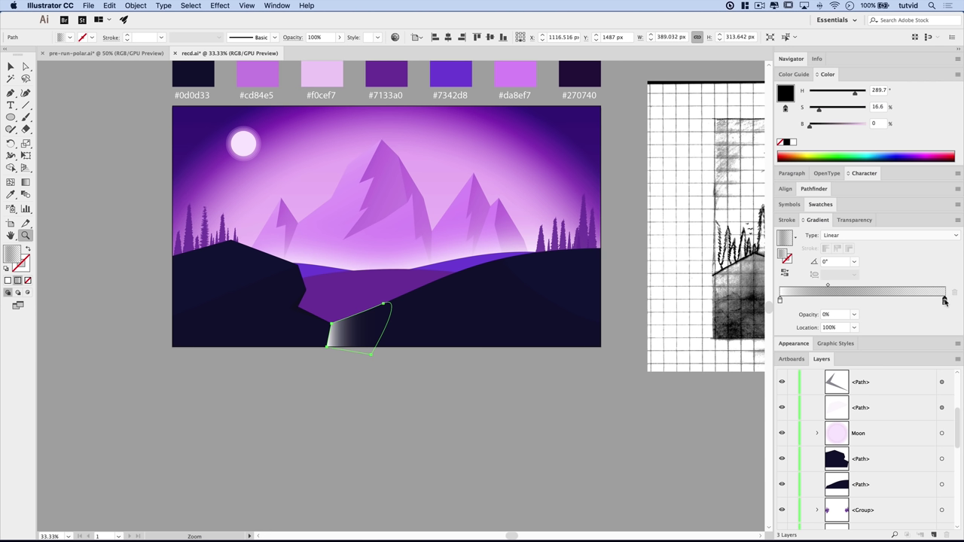
{"action": "left_click", "coordinate": [793, 143]}
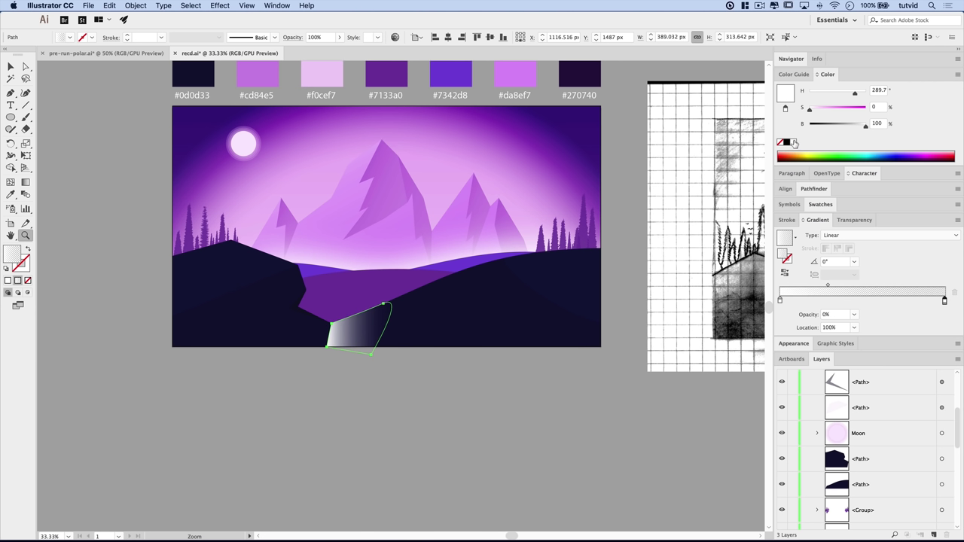
- Set the lower slope gradient's angle to -35° and shift its midpoint to about 20%
{"action": "left_click", "coordinate": [829, 261]}
{"action": "type", "text": "-30"}
{"action": "key", "text": "Return"}
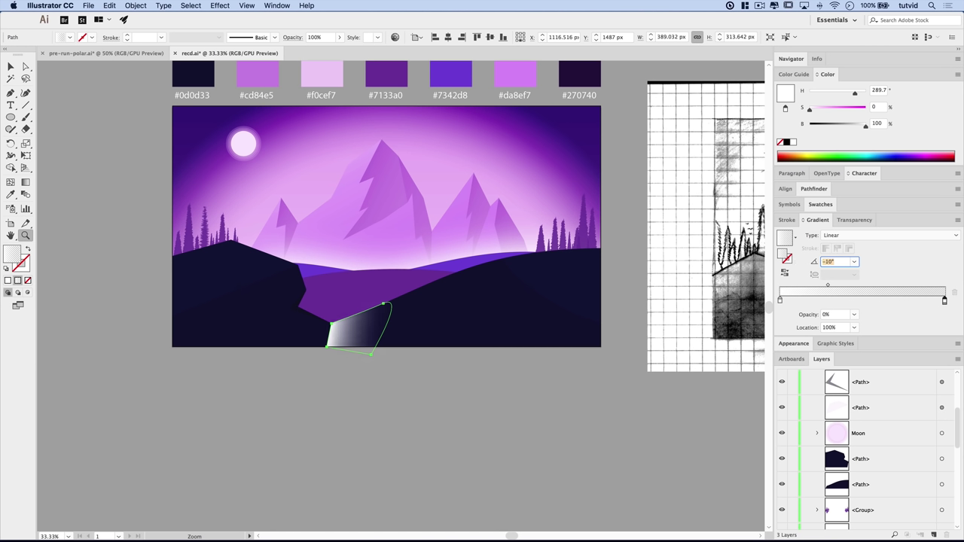
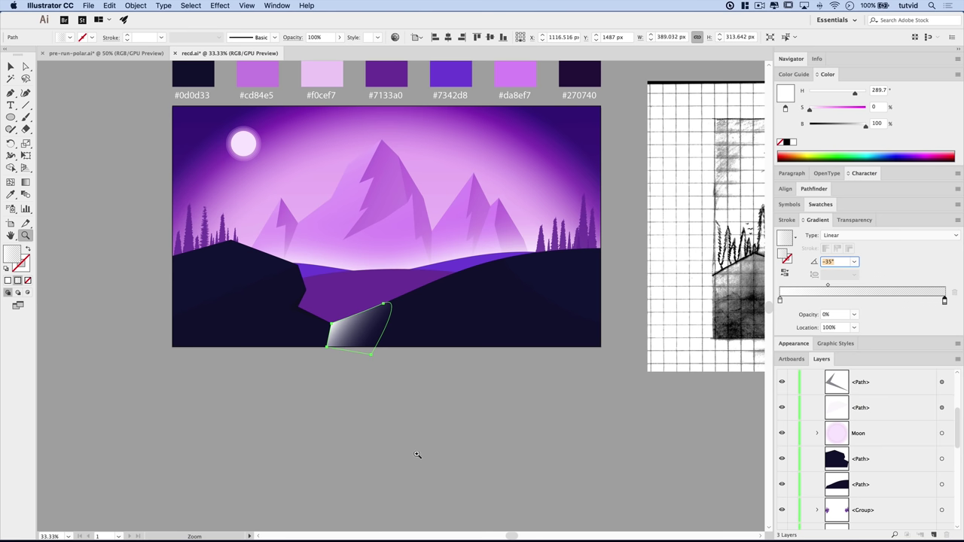
{"action": "left_click", "coordinate": [11, 66]}
{"action": "left_click", "coordinate": [430, 418]}
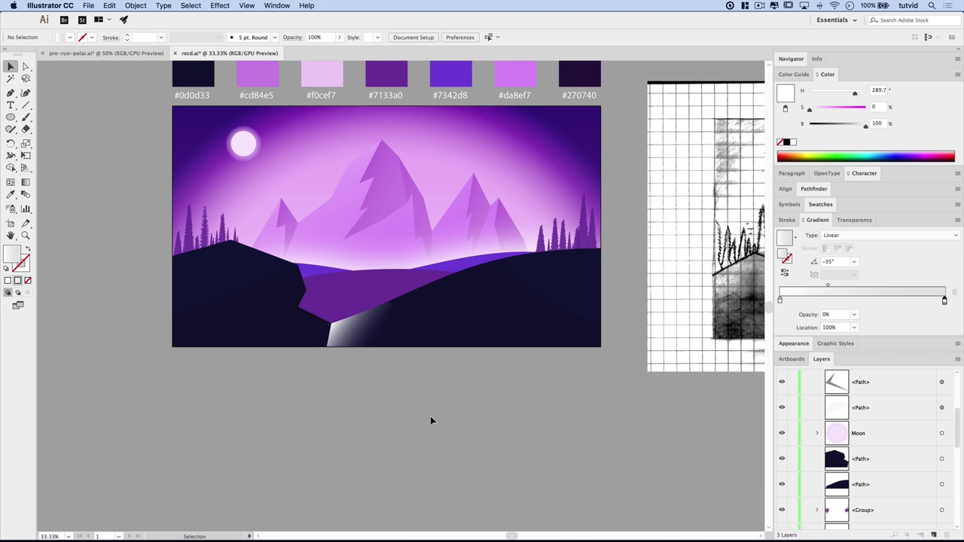
{"action": "left_click", "coordinate": [375, 332]}
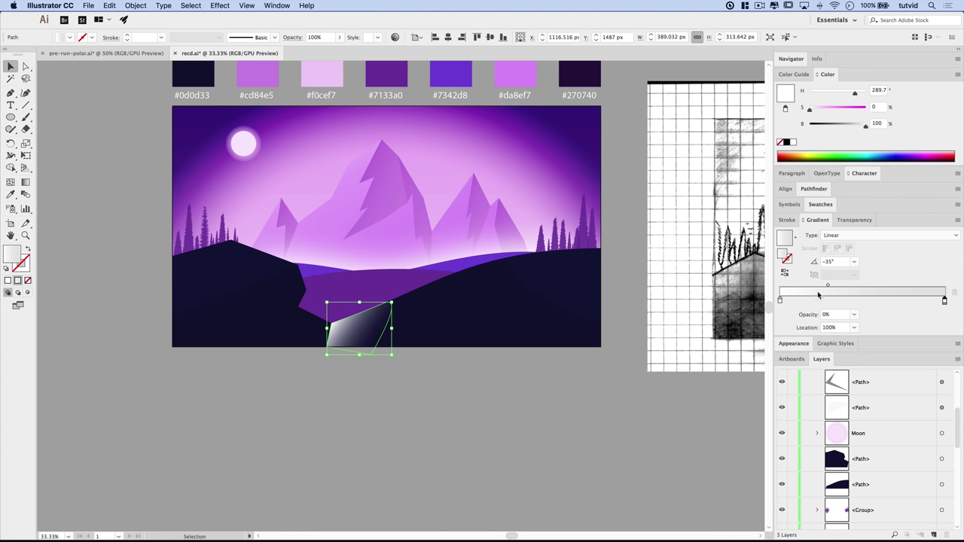
{"action": "left_click_drag", "start_coordinate": [827, 285], "coordinate": [822, 287]}
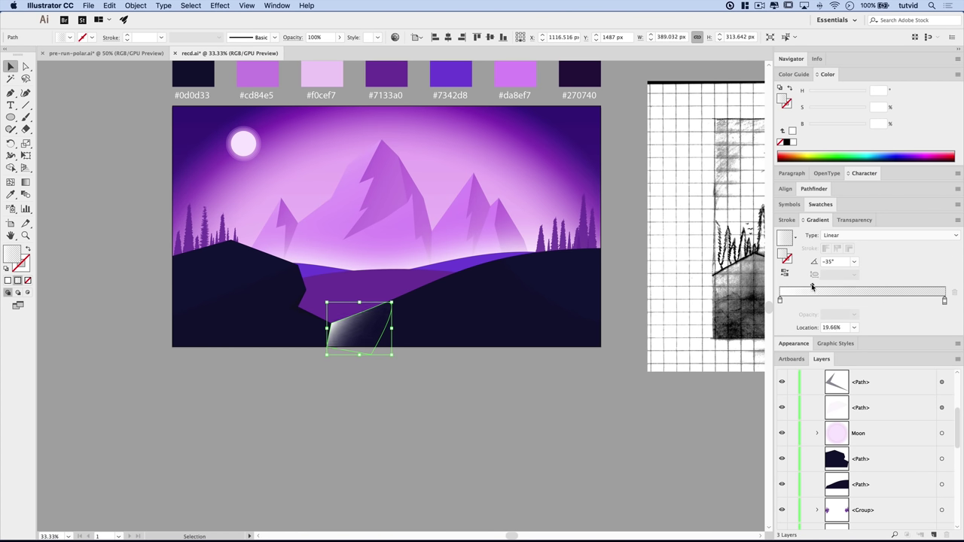
{"action": "left_click", "coordinate": [404, 366]}
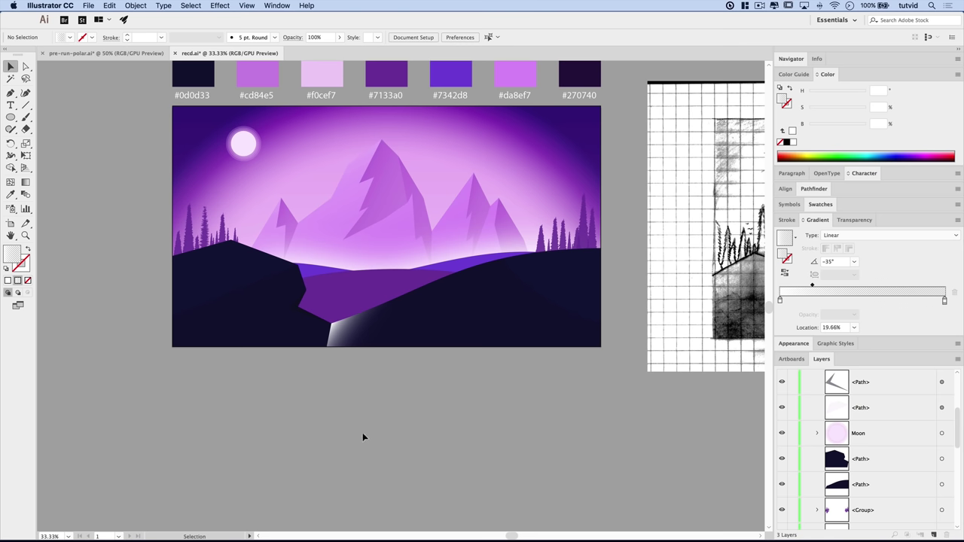
- Blend the gradient shape on the lower slope with Soft Light at 25% opacity
{"action": "left_click", "coordinate": [376, 317]}
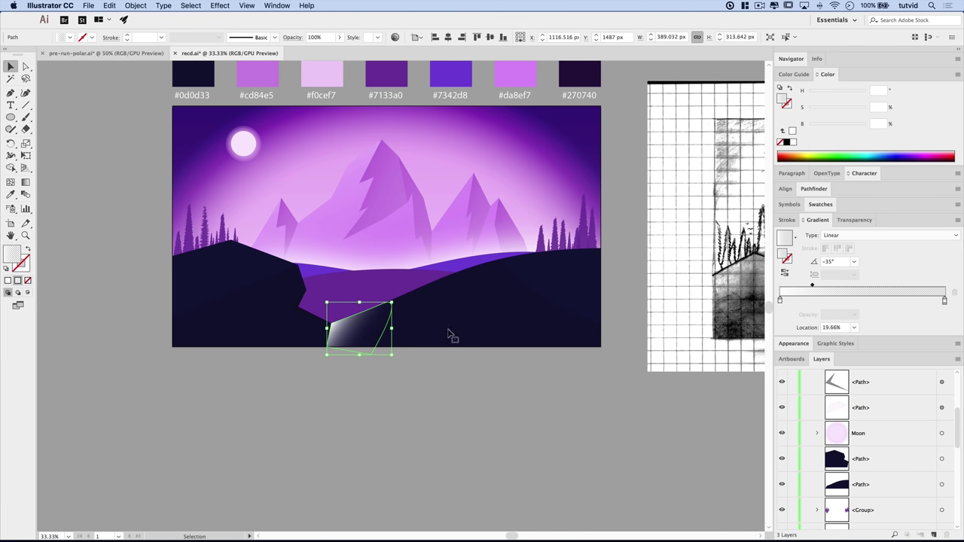
{"action": "left_click", "coordinate": [854, 220]}
{"action": "left_click", "coordinate": [799, 235]}
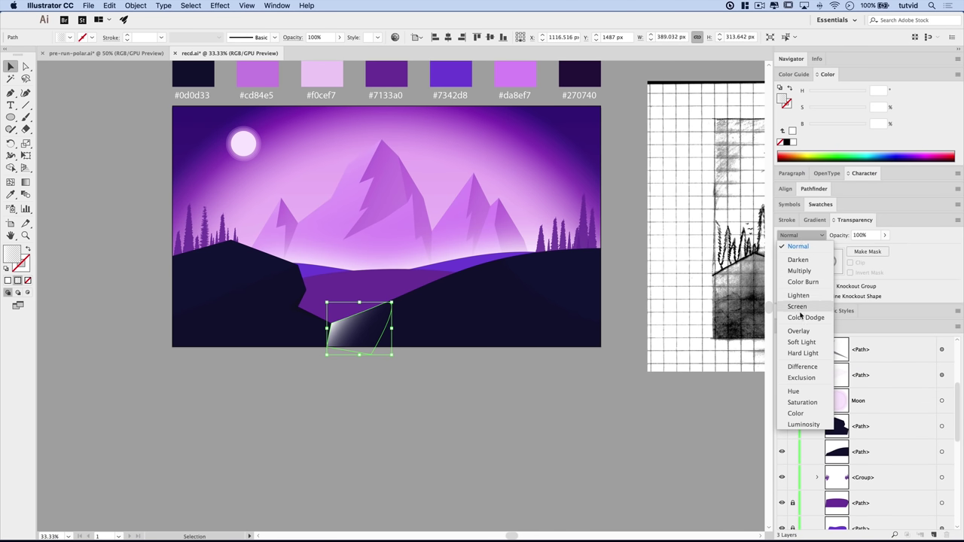
{"action": "left_click", "coordinate": [801, 341]}
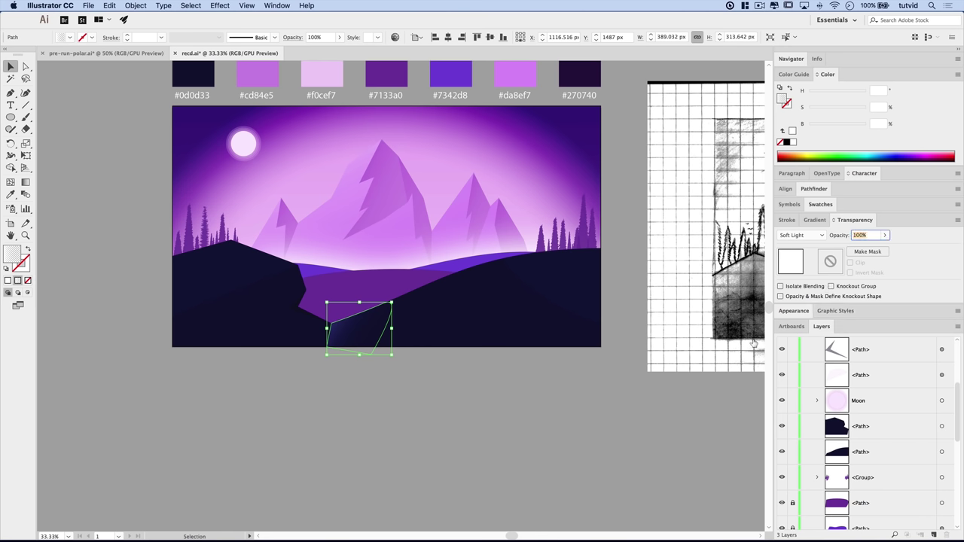
{"action": "type", "text": "25"}
{"action": "key", "text": "Return"}
{"action": "left_click", "coordinate": [414, 447]}
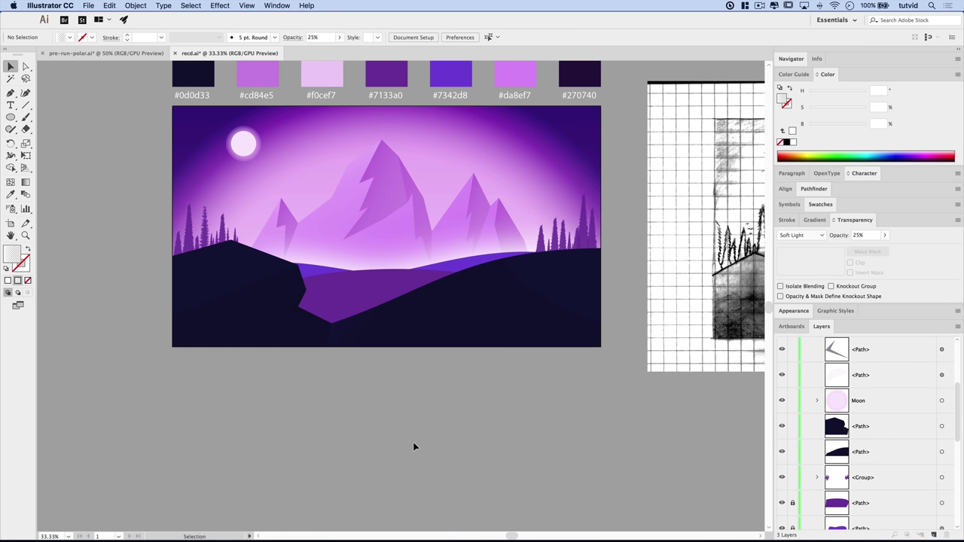
- Raise the lower slope gradient shape's opacity to 40% and deselect it
{"action": "left_click", "coordinate": [348, 334]}
{"action": "left_click", "coordinate": [847, 235]}
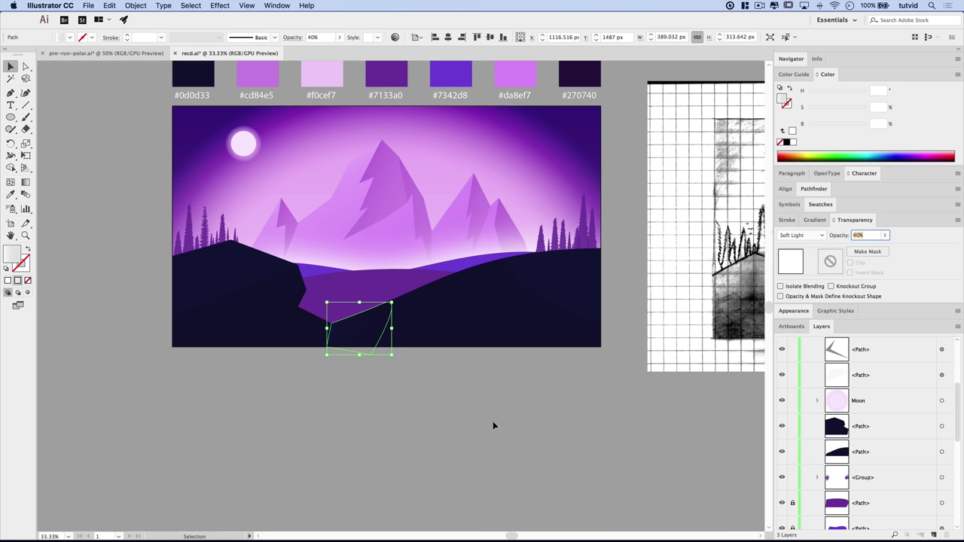
{"action": "left_click", "coordinate": [426, 473]}
{"action": "key", "text": "super+equal"}
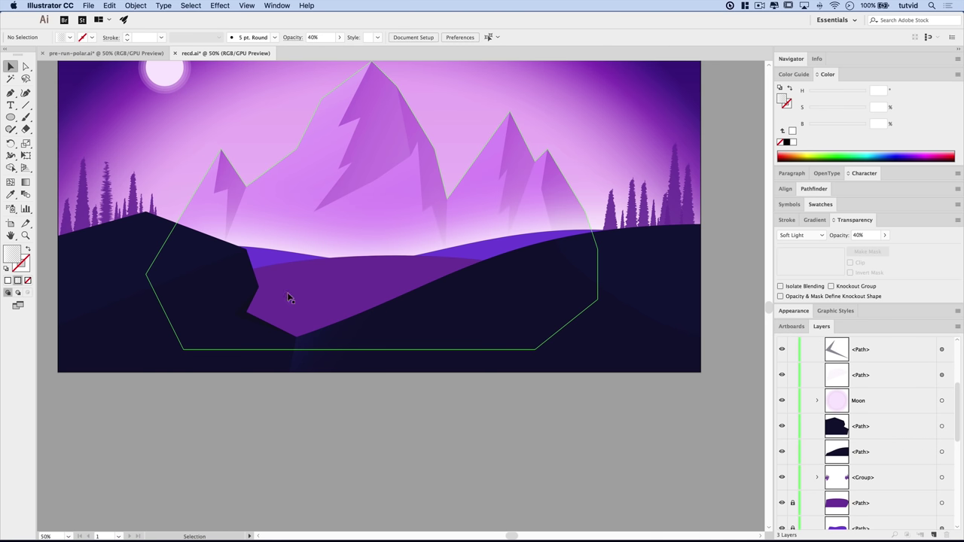
- Collapse the Artwork layer and show The Bear layer with its white polar bear silhouette
{"action": "left_click_drag", "start_coordinate": [207, 125], "coordinate": [200, 155]}
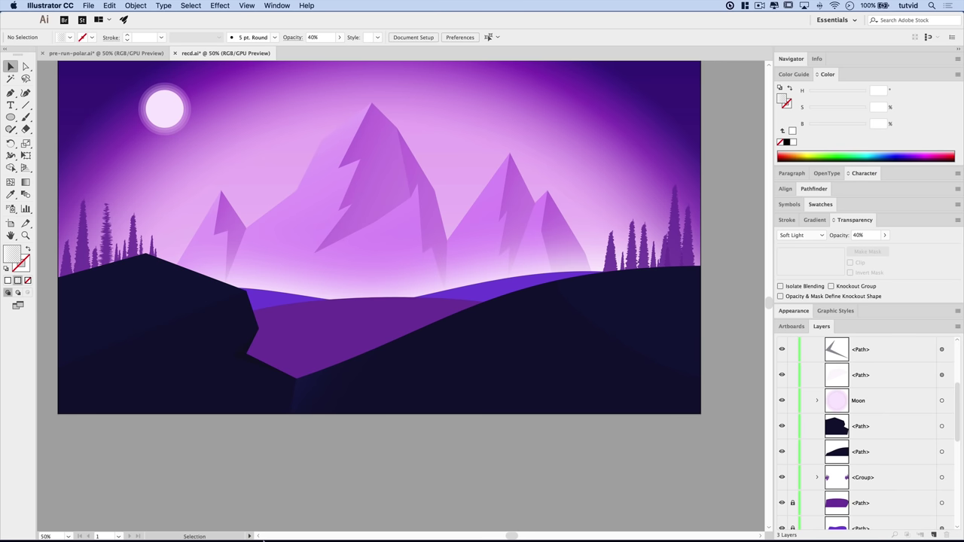
{"action": "key", "text": "super+minus"}
{"action": "key", "text": "super+minus"}
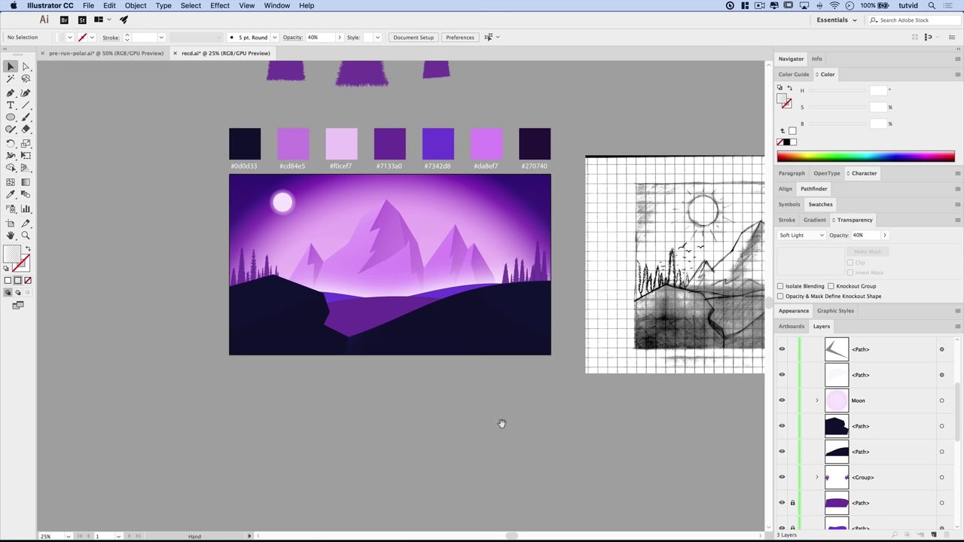
{"action": "left_click_drag", "start_coordinate": [502, 423], "coordinate": [501, 456]}
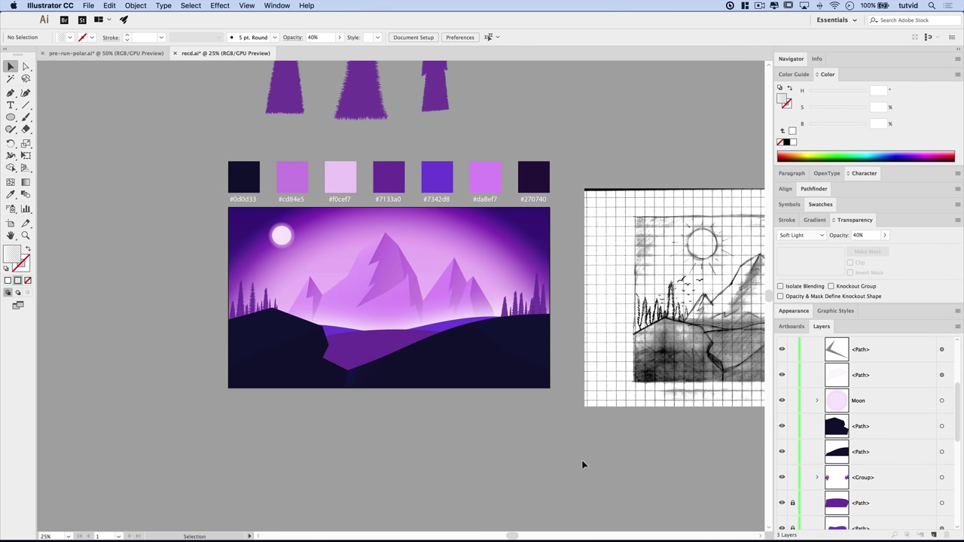
{"action": "scroll", "coordinate": [845, 359], "scroll_direction": "up", "scroll_amount": 5}
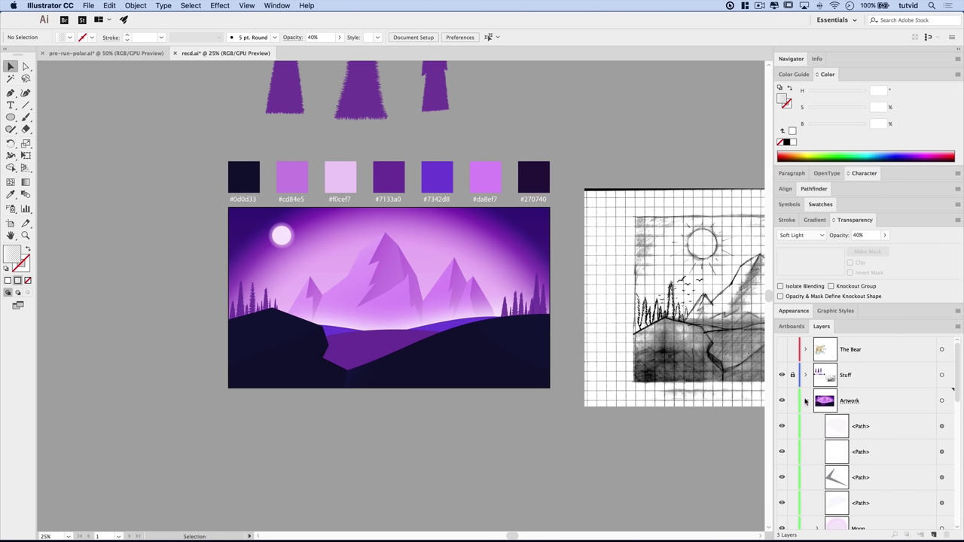
{"action": "left_click", "coordinate": [805, 401]}
{"action": "left_click", "coordinate": [782, 350]}
{"action": "scroll", "coordinate": [350, 292], "scroll_direction": "left", "scroll_amount": 6}
{"action": "scroll", "coordinate": [350, 292], "scroll_direction": "up", "scroll_amount": 2}
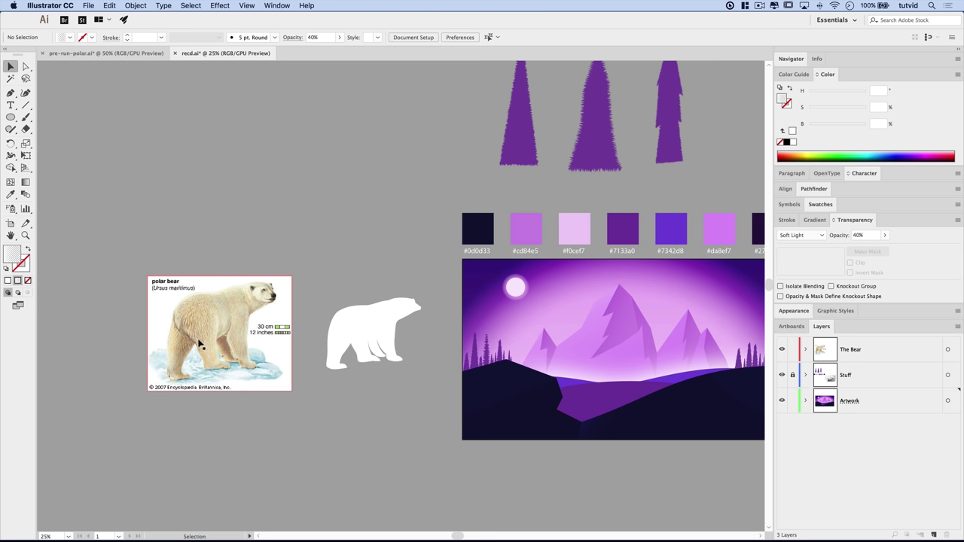
- Cut the white polar bear silhouette out of The Bear layer, and lock and hide that layer
{"action": "left_click", "coordinate": [370, 316]}
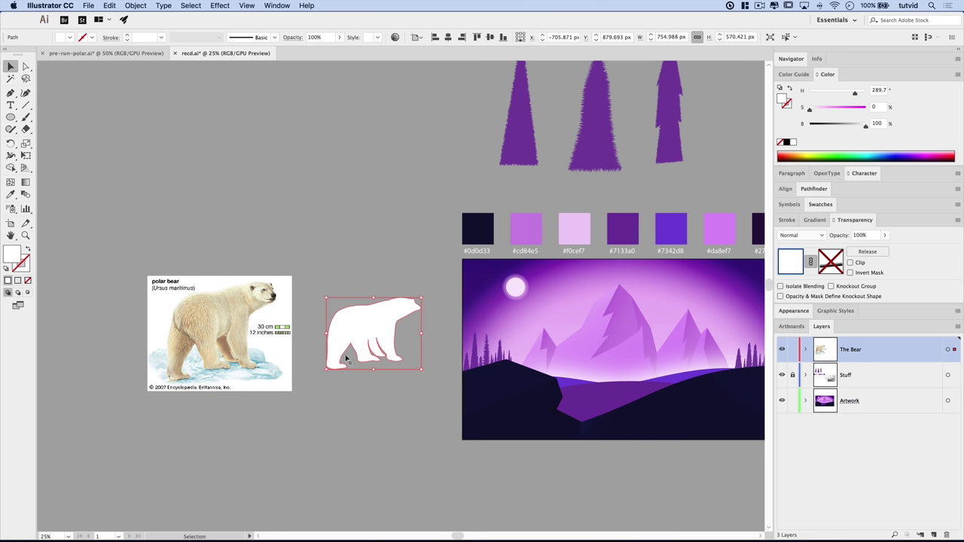
{"action": "key", "text": "a"}
{"action": "left_click_drag", "start_coordinate": [339, 376], "coordinate": [312, 369]}
{"action": "key", "text": "v"}
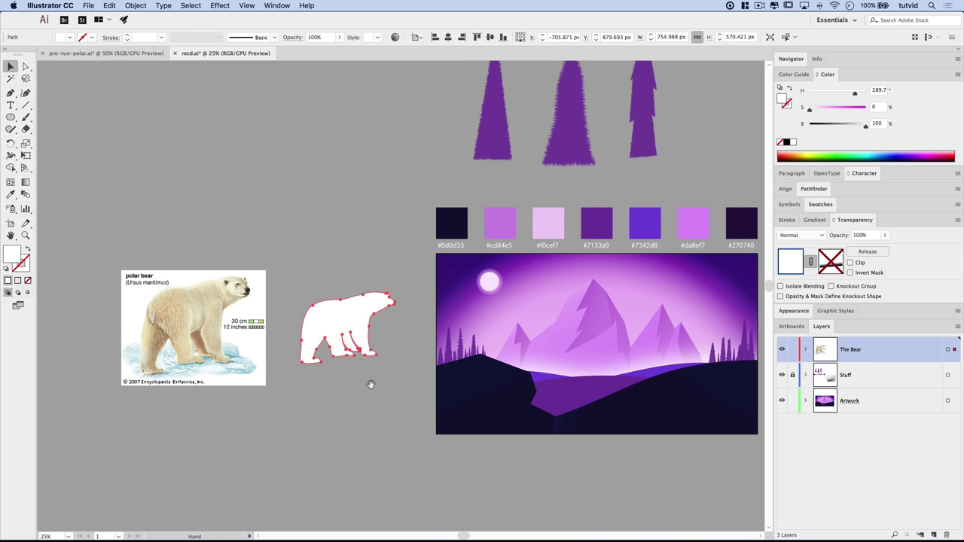
{"action": "left_click_drag", "start_coordinate": [370, 387], "coordinate": [236, 357]}
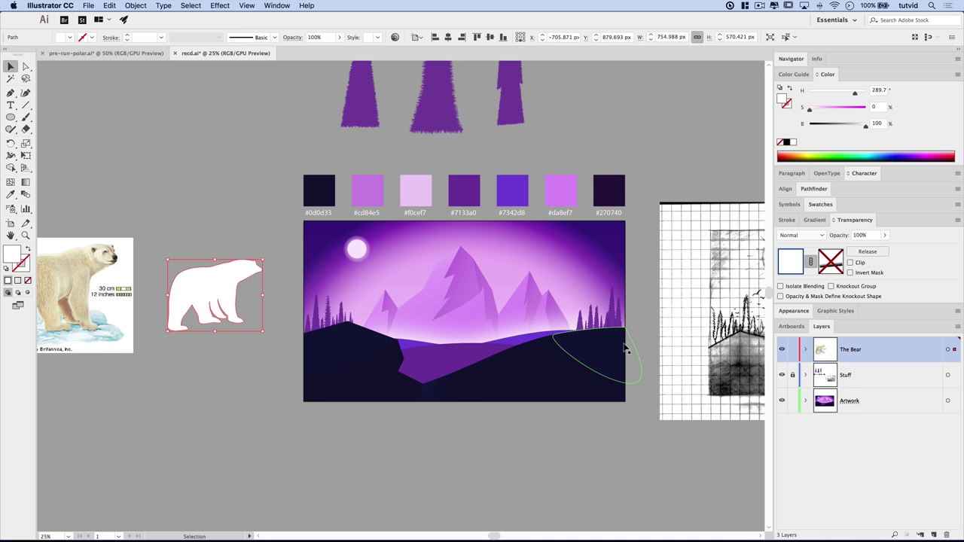
{"action": "left_click_drag", "start_coordinate": [221, 278], "coordinate": [235, 298]}
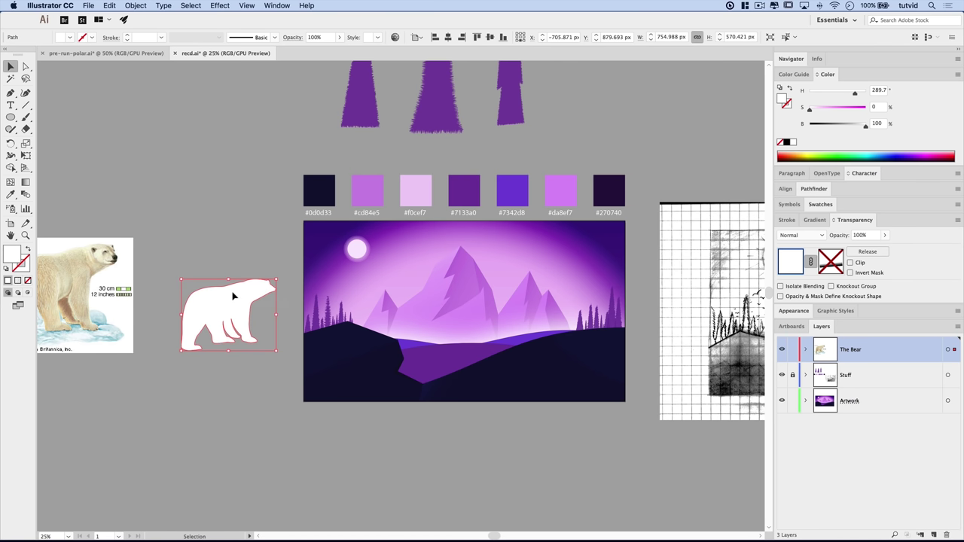
{"action": "left_click", "coordinate": [109, 5]}
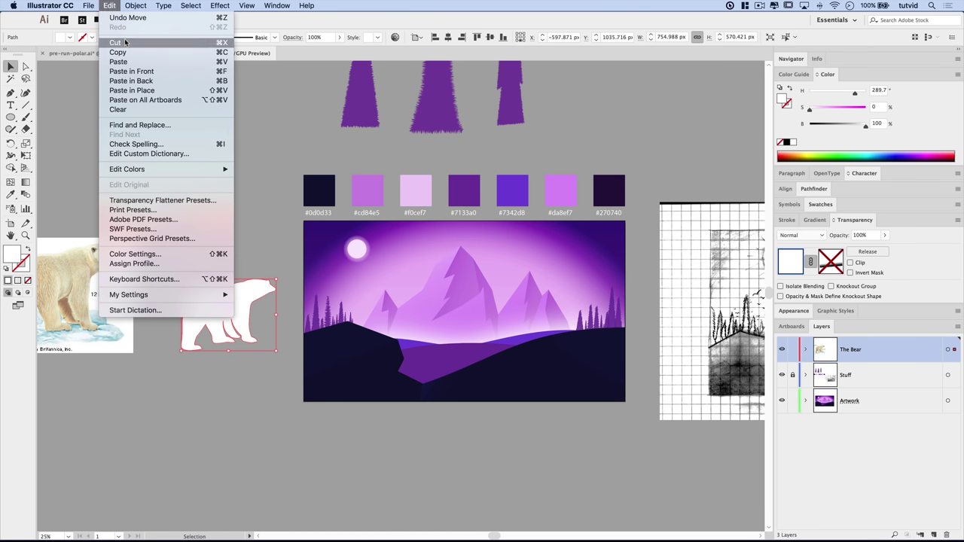
{"action": "left_click", "coordinate": [124, 43]}
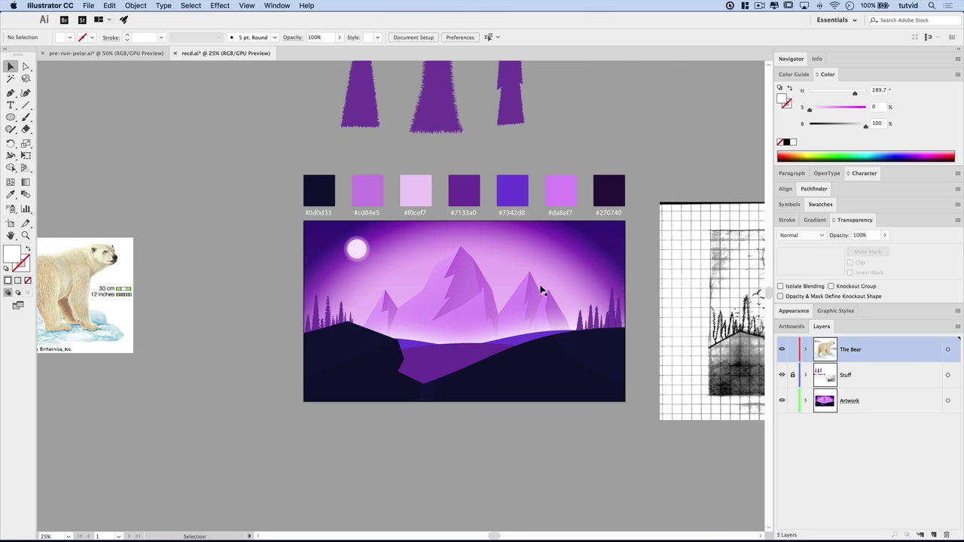
{"action": "left_click", "coordinate": [782, 350]}
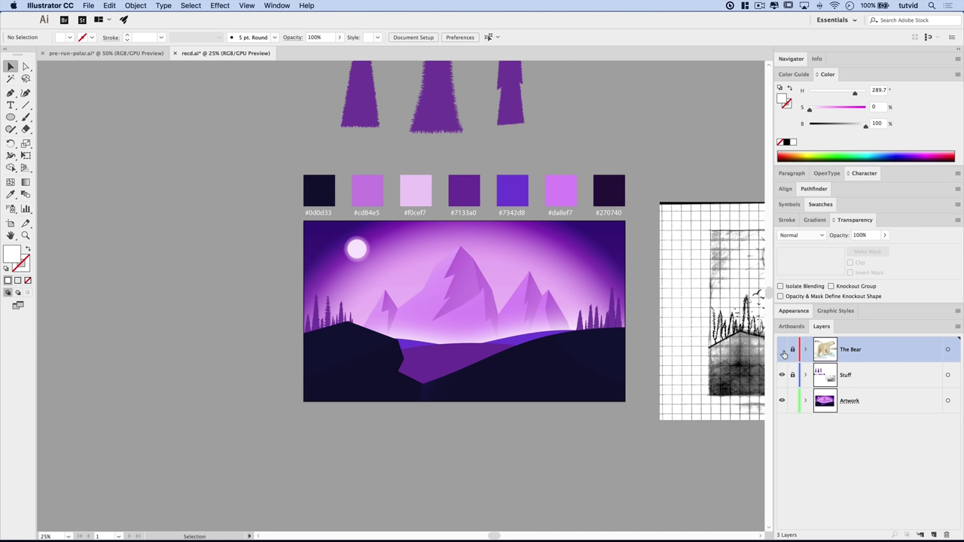
- Paste the bear silhouette above the topmost path of the Artwork layer and place it over the right hill's lower slope
{"action": "left_click", "coordinate": [816, 406]}
{"action": "left_click", "coordinate": [806, 402]}
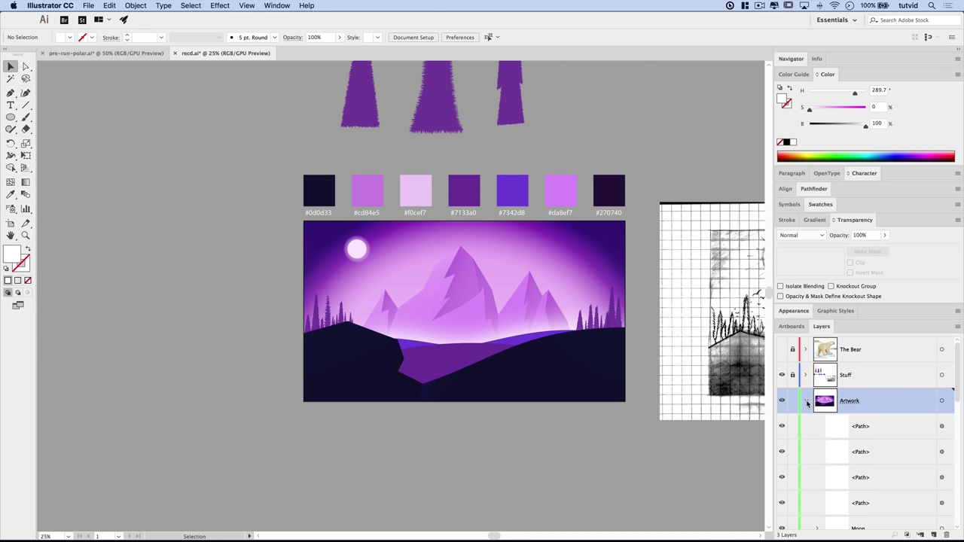
{"action": "left_click", "coordinate": [853, 423]}
{"action": "left_click_drag", "start_coordinate": [531, 349], "coordinate": [409, 336]}
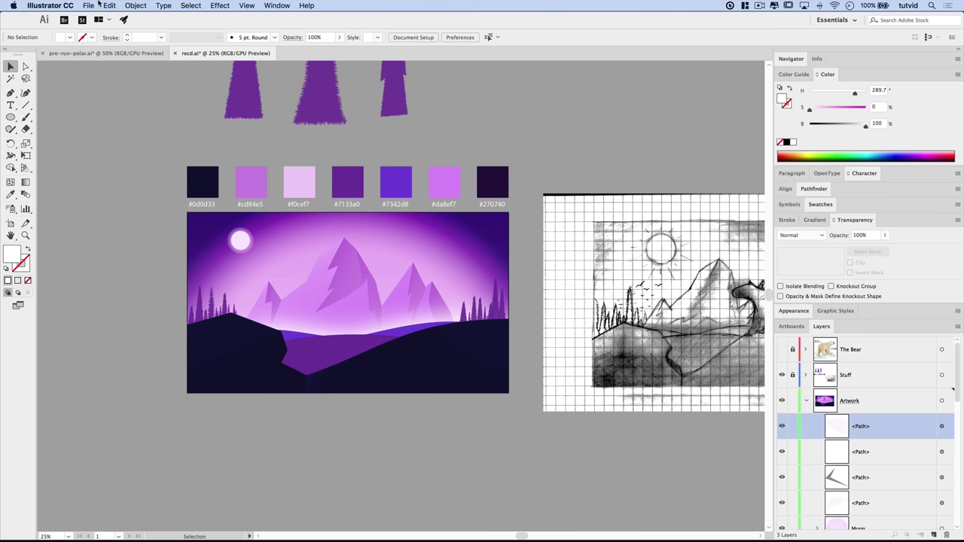
{"action": "key", "text": "ctrl+v"}
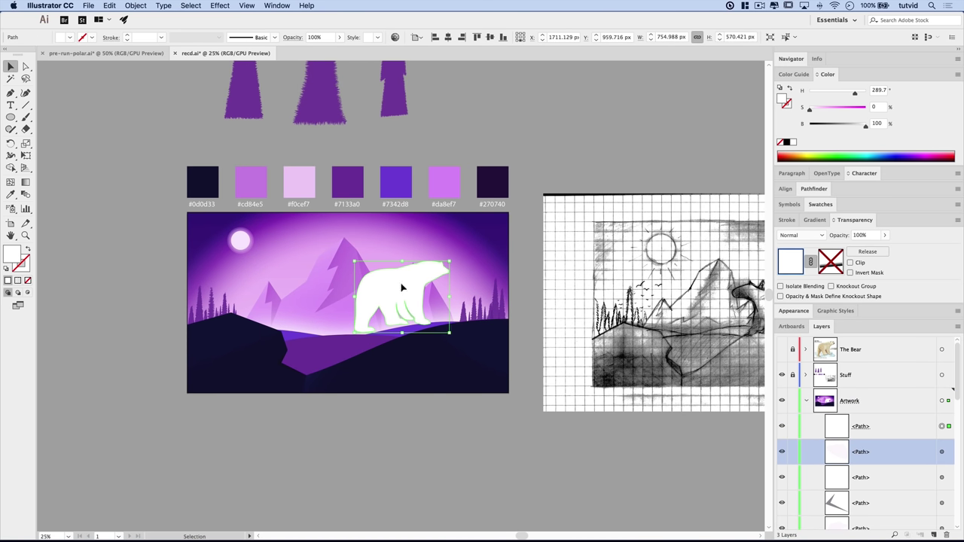
{"action": "left_click_drag", "start_coordinate": [405, 288], "coordinate": [447, 346]}
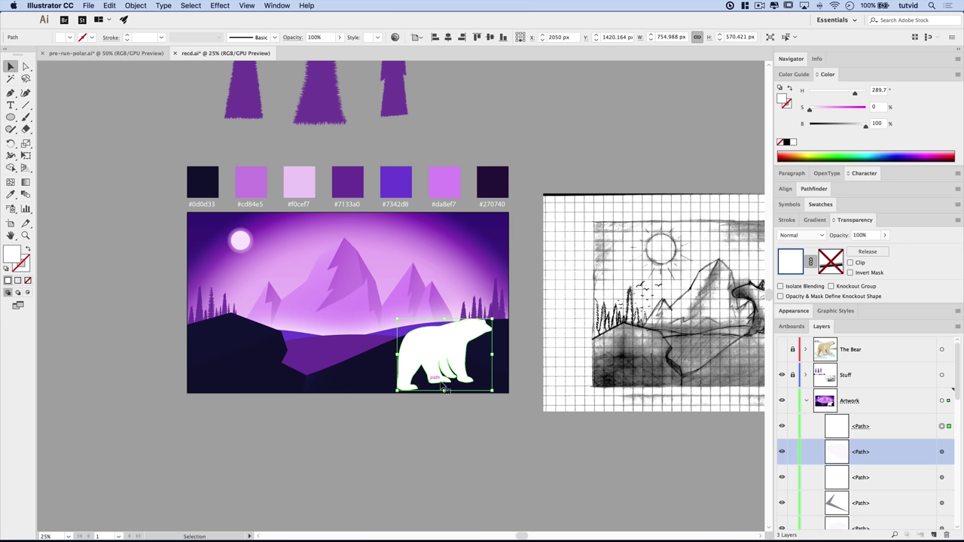
- Reflect the bear across the vertical axis and place it on the right hill's crest, slightly tilted and about 683 px wide
{"action": "left_click", "coordinate": [137, 5]}
{"action": "mouse_move", "coordinate": [148, 24]}
{"action": "left_click", "coordinate": [280, 57]}
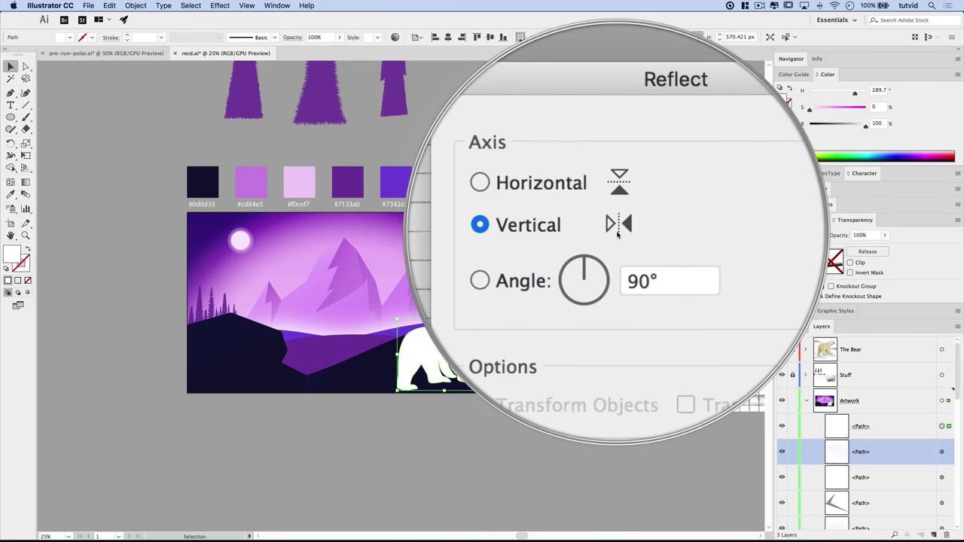
{"action": "left_click", "coordinate": [686, 333]}
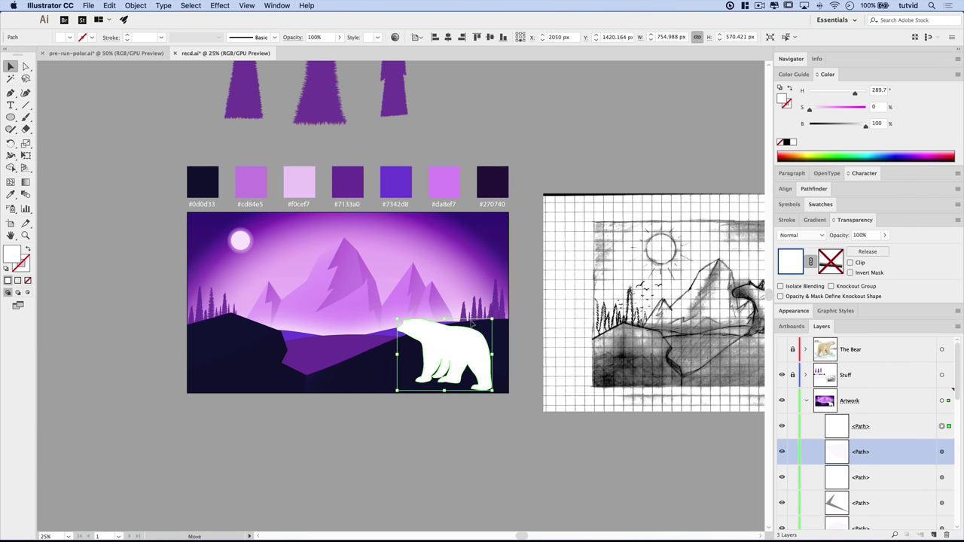
{"action": "left_click_drag", "start_coordinate": [461, 330], "coordinate": [540, 281]}
{"action": "left_click_drag", "start_coordinate": [480, 303], "coordinate": [484, 302]}
- Apply a Free Distort effect to the bear, pulling both rear corners outward so its hindquarters grow taller than its head
{"action": "left_click", "coordinate": [220, 5]}
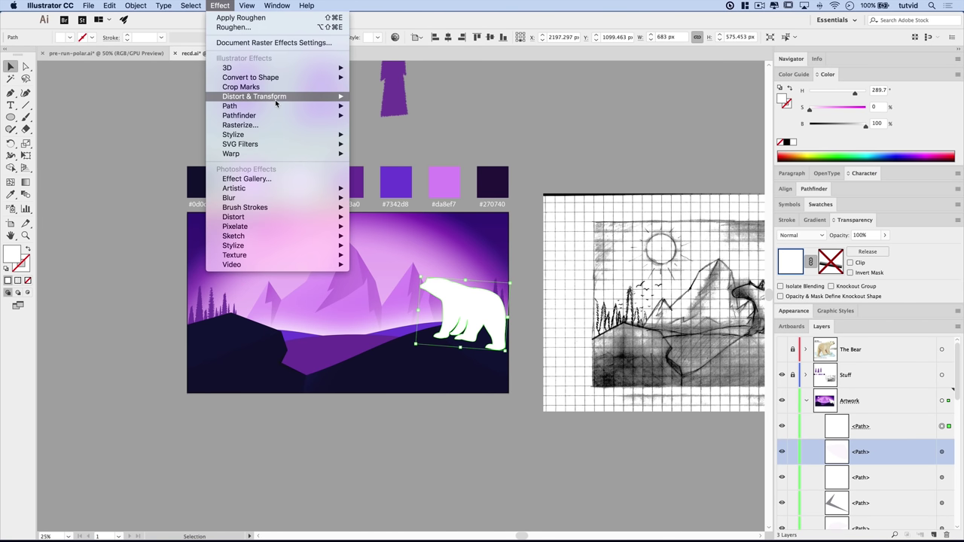
{"action": "mouse_move", "coordinate": [277, 101]}
{"action": "left_click", "coordinate": [382, 96]}
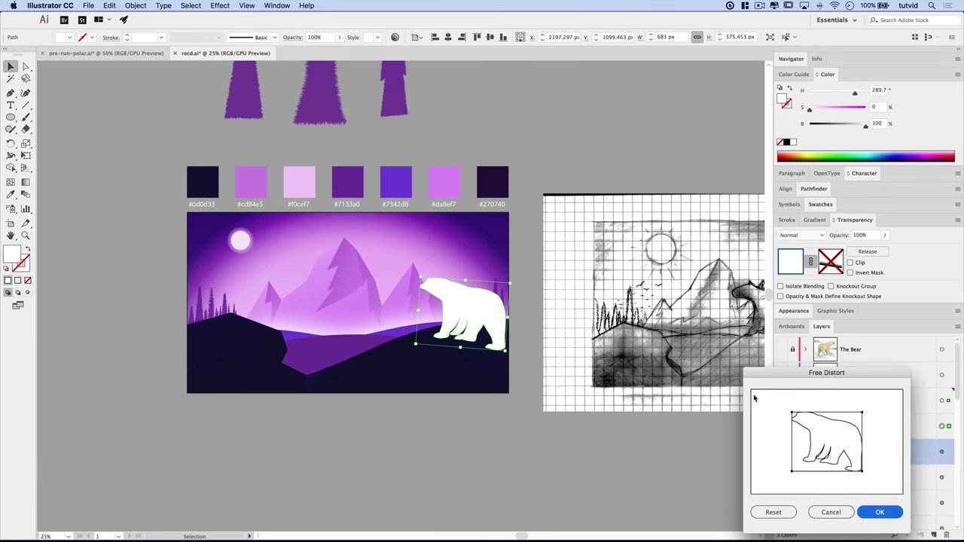
{"action": "left_click_drag", "start_coordinate": [822, 375], "coordinate": [587, 238]}
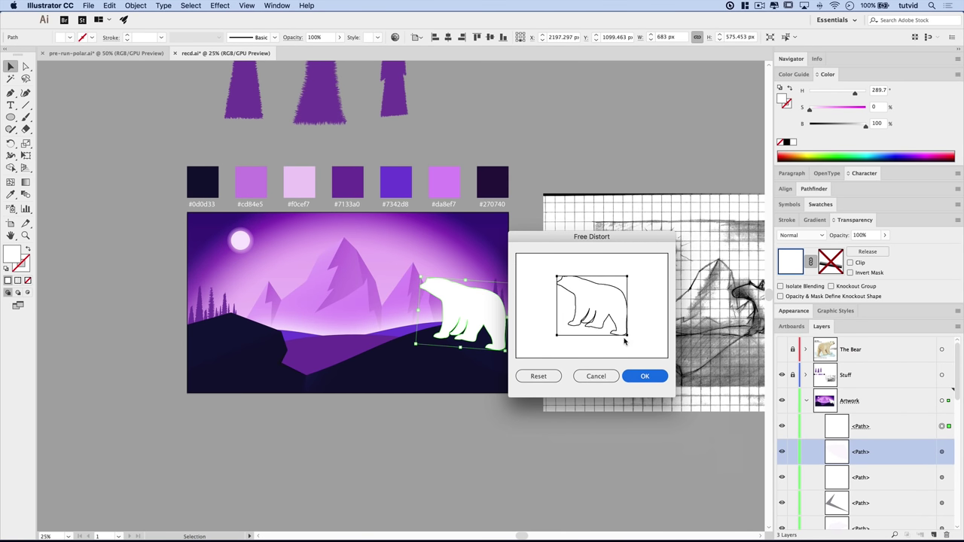
{"action": "left_click_drag", "start_coordinate": [626, 336], "coordinate": [629, 347]}
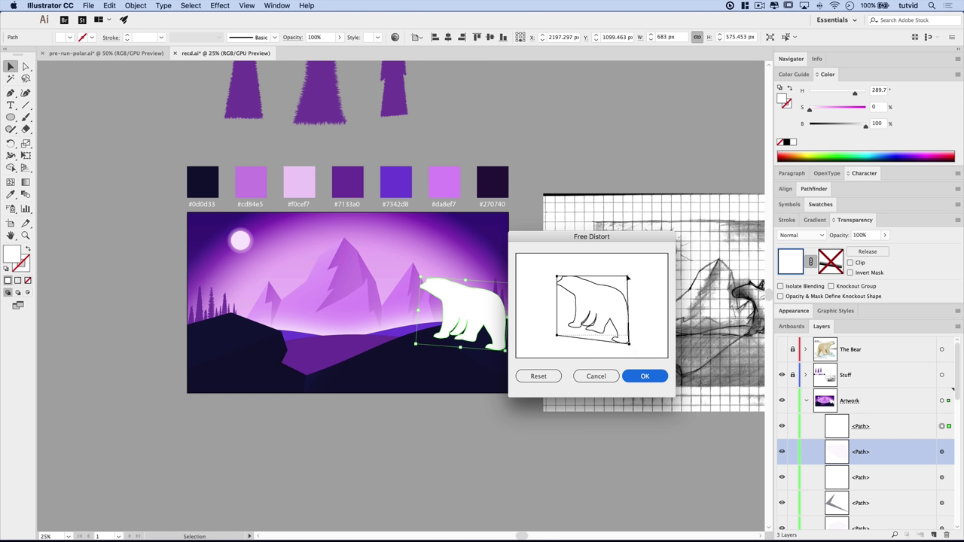
{"action": "left_click_drag", "start_coordinate": [628, 278], "coordinate": [633, 271]}
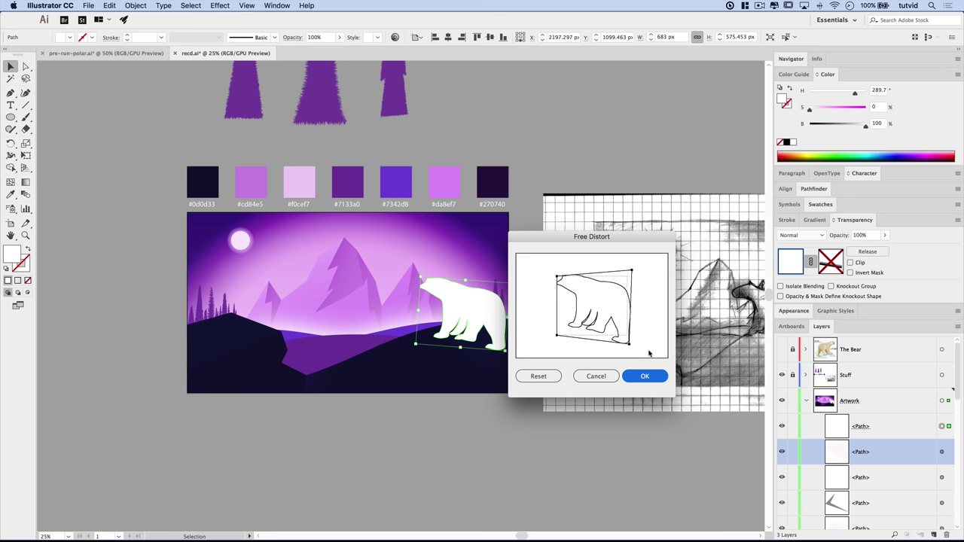
{"action": "left_click", "coordinate": [645, 377]}
- Shift the distorted bear slightly on the hill and expand its appearance into a plain path
{"action": "left_click_drag", "start_coordinate": [511, 317], "coordinate": [484, 379]}
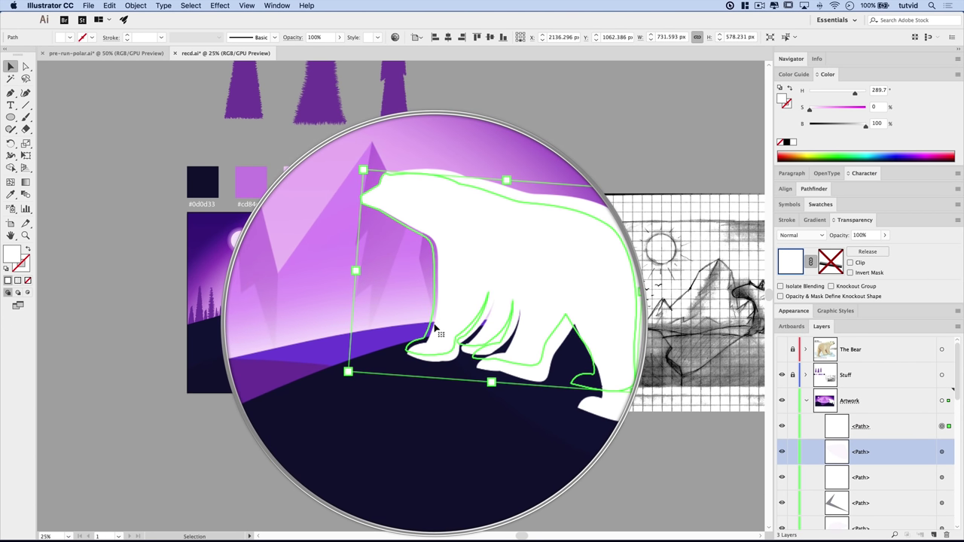
{"action": "left_click", "coordinate": [106, 5]}
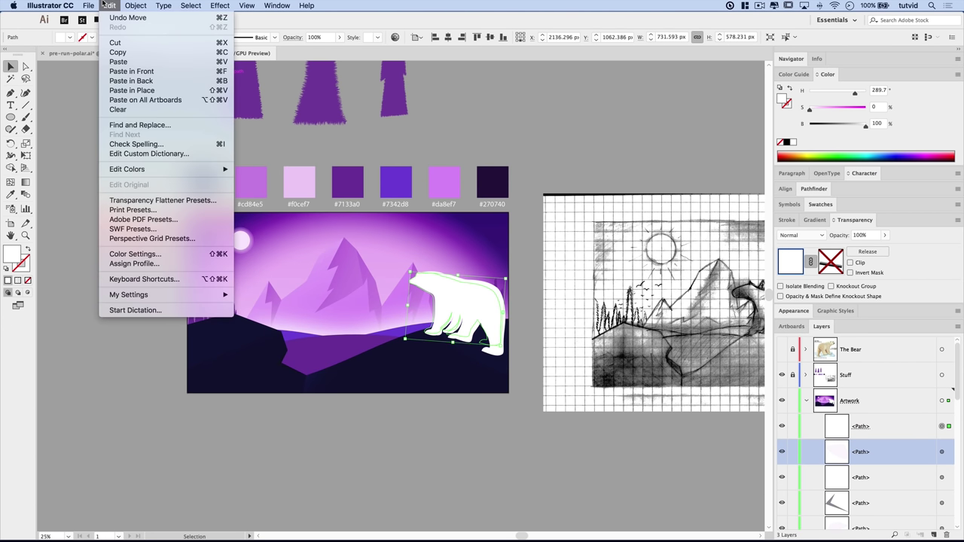
{"action": "left_click", "coordinate": [151, 116]}
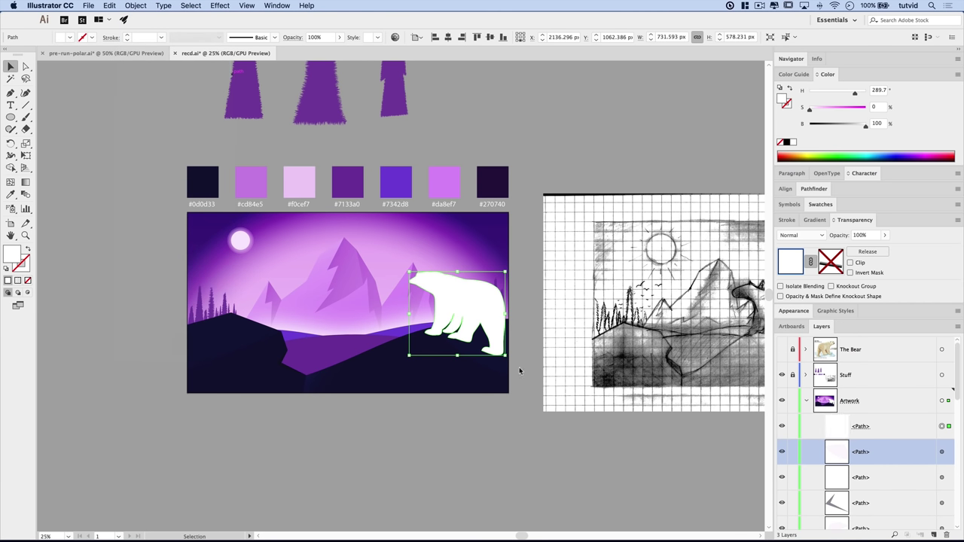
- Scale the bear down to about 576 px wide, tilt it to follow the right hill's crest, and deselect it
{"action": "mouse_move", "coordinate": [479, 304]}
{"action": "left_mouse_down"}
{"action": "mouse_move", "coordinate": [489, 331]}
{"action": "mouse_move", "coordinate": [486, 299]}
{"action": "left_mouse_up"}
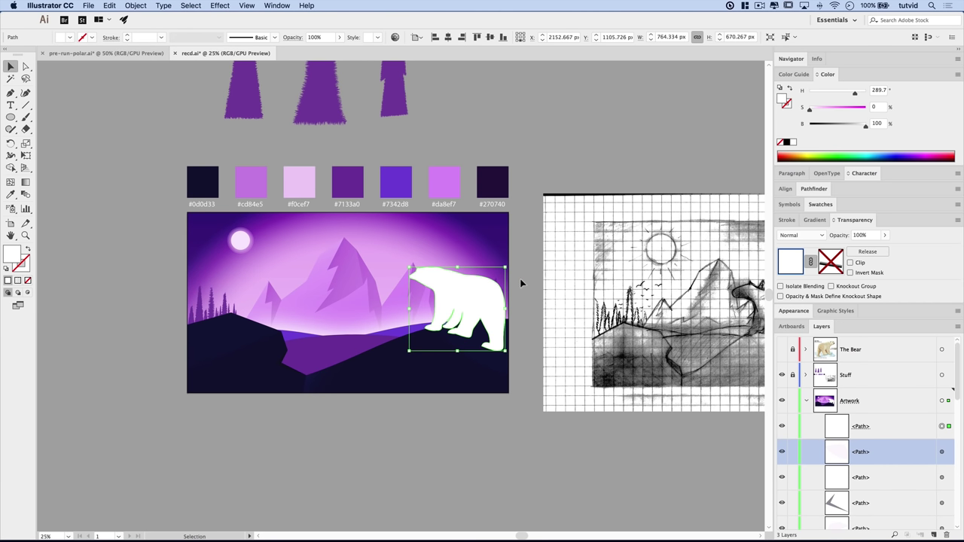
{"action": "left_click_drag", "start_coordinate": [509, 261], "coordinate": [496, 282]}
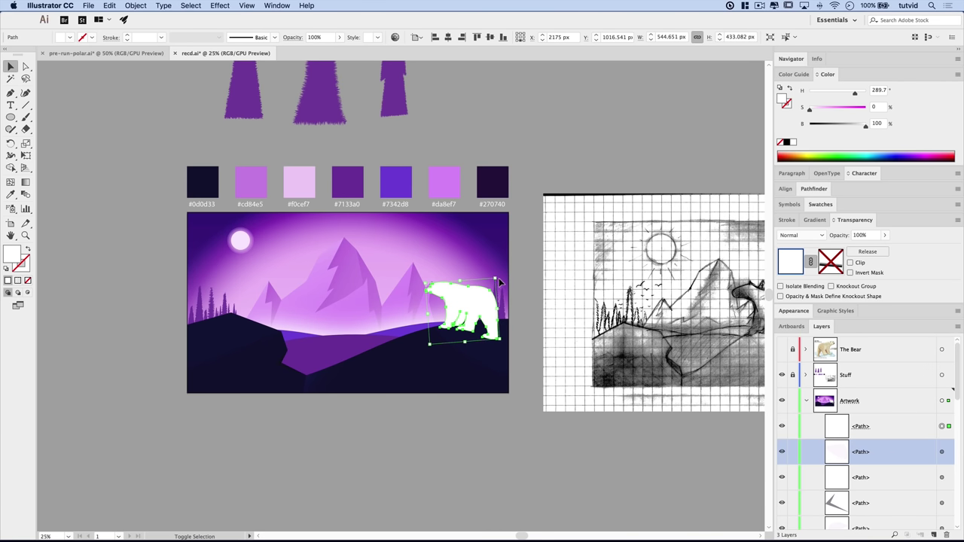
{"action": "left_click_drag", "start_coordinate": [482, 315], "coordinate": [488, 324]}
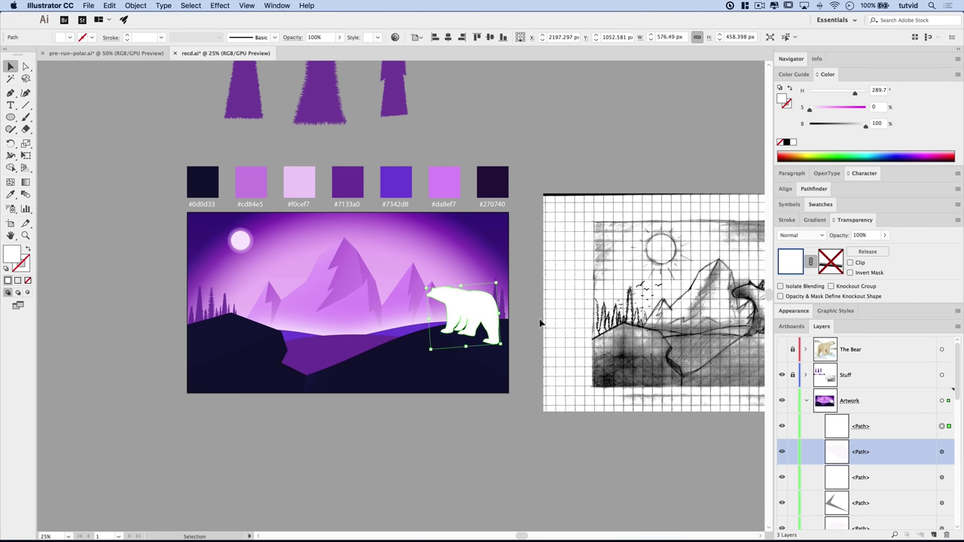
{"action": "left_click", "coordinate": [540, 324]}
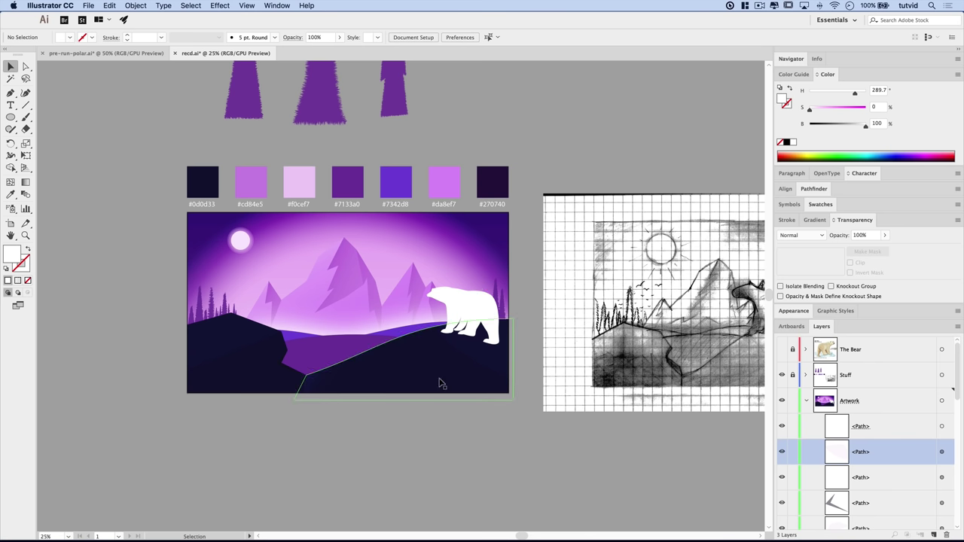
- Hide the bear path in the Artwork layer to uncover the trees behind it on the right hill
{"action": "key", "text": "super+equal"}
{"action": "left_click_drag", "start_coordinate": [587, 321], "coordinate": [551, 306]}
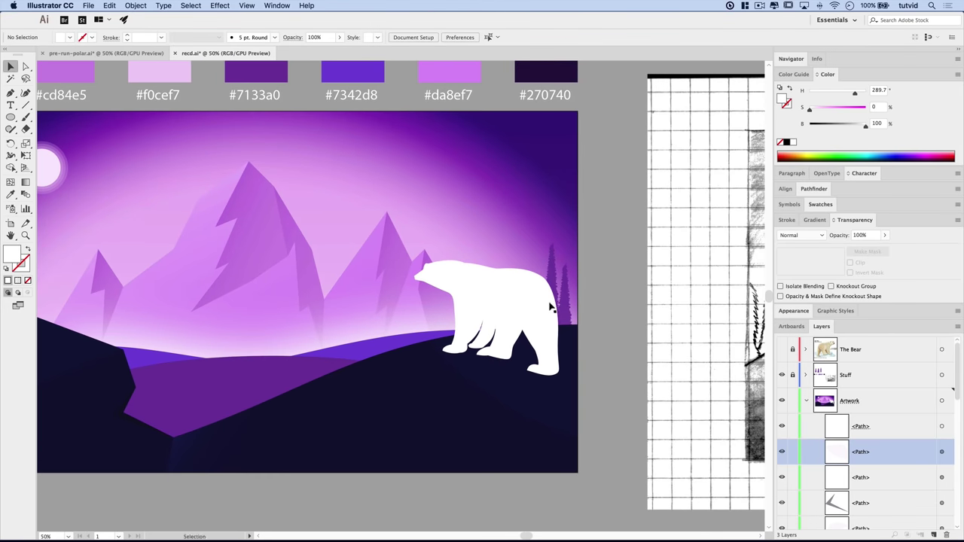
{"action": "left_click", "coordinate": [519, 303]}
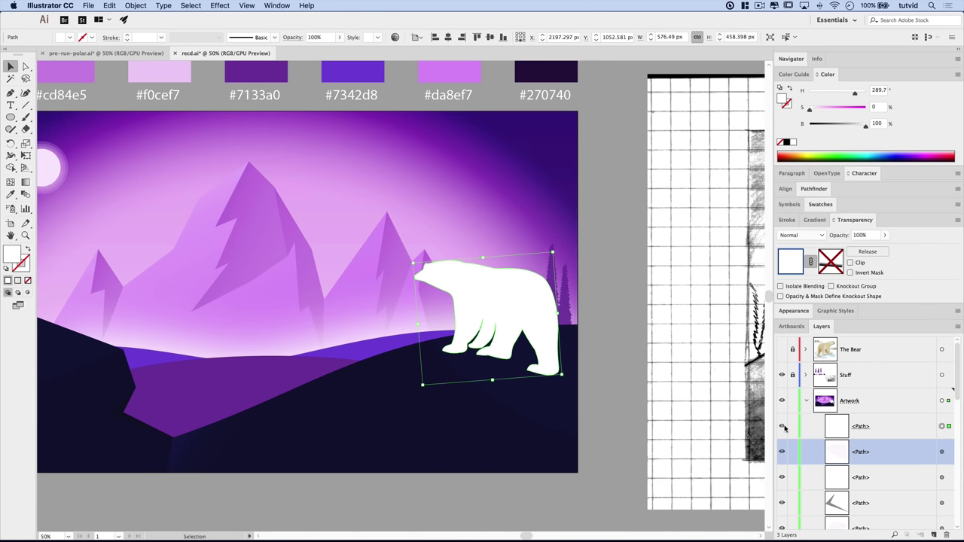
{"action": "left_click", "coordinate": [782, 427]}
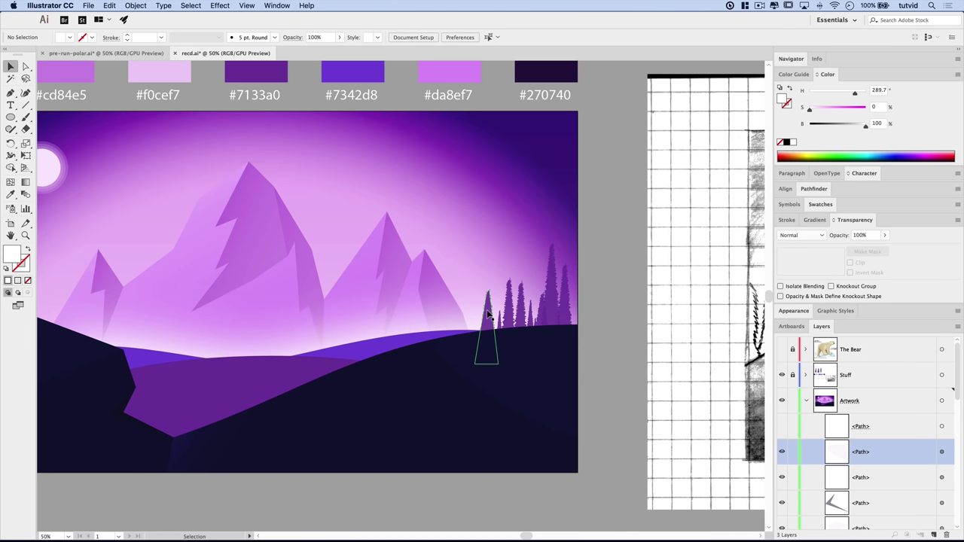
{"action": "left_click", "coordinate": [518, 302]}
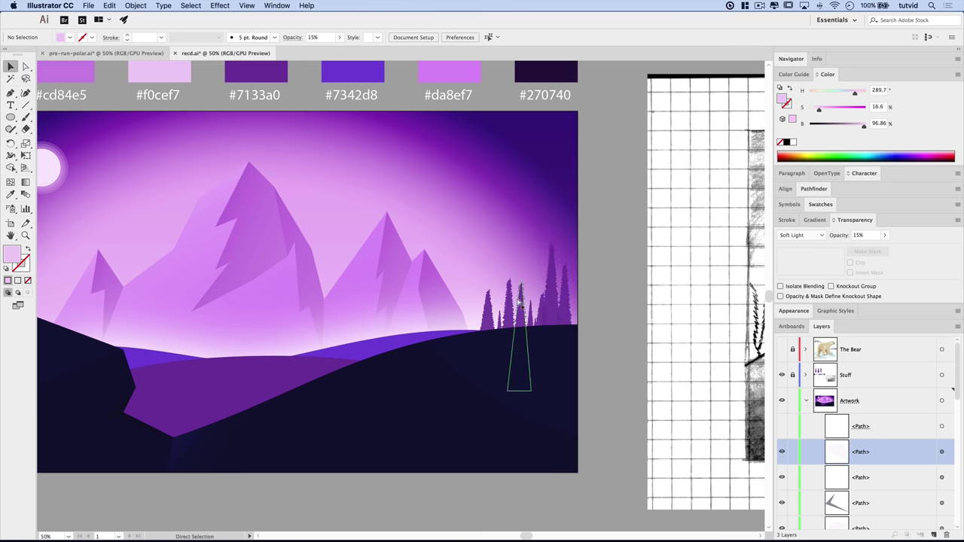
{"action": "key", "text": "v"}
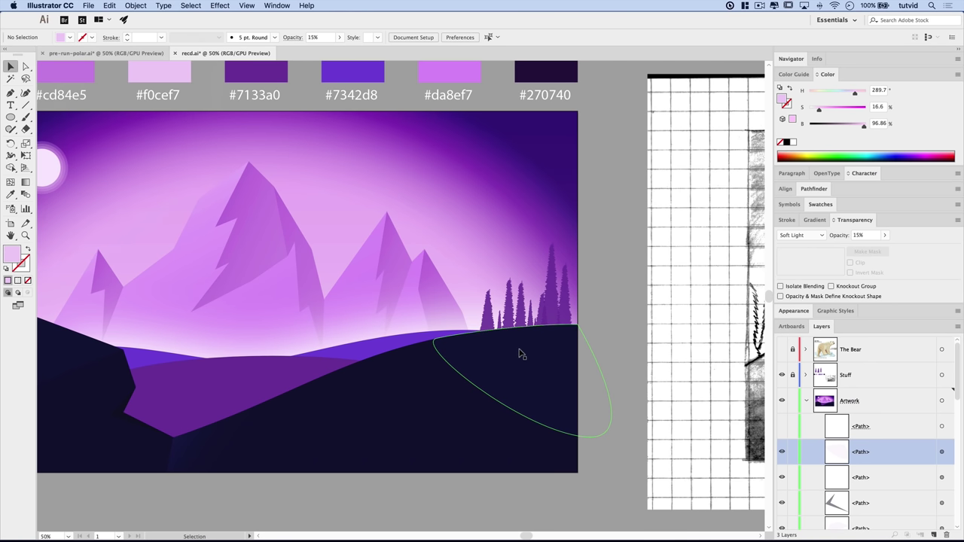
- Select the three tall trees at the near edge of the right hill's grove and raise them 110 px
{"action": "left_click", "coordinate": [487, 331]}
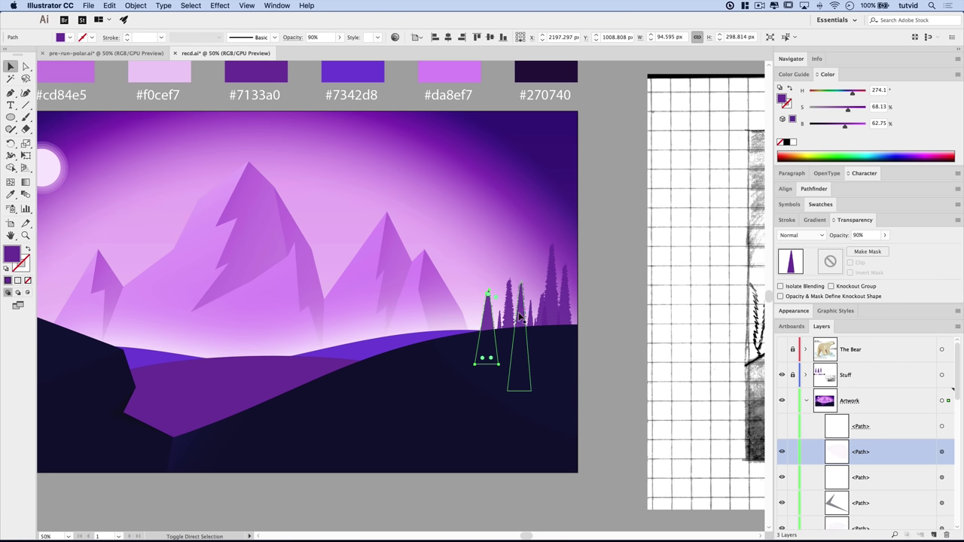
{"action": "left_click", "coordinate": [520, 324], "text": "shift"}
{"action": "left_click", "coordinate": [506, 316], "text": "shift"}
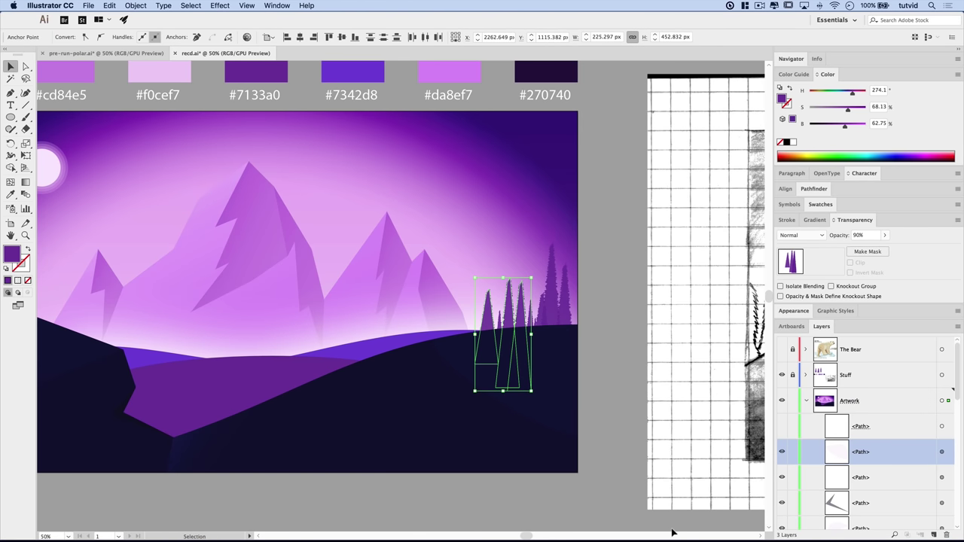
{"action": "key", "text": "shift+Up"}
{"action": "key", "text": "shift+Up"}
{"action": "key", "text": "shift+Up"}
{"action": "key", "text": "shift+Up"}
{"action": "key", "text": "shift+Up"}
{"action": "key", "text": "shift+Up"}
{"action": "key", "text": "shift+Up"}
{"action": "key", "text": "shift+Up"}
{"action": "key", "text": "shift+Up"}
{"action": "key", "text": "shift+Up"}
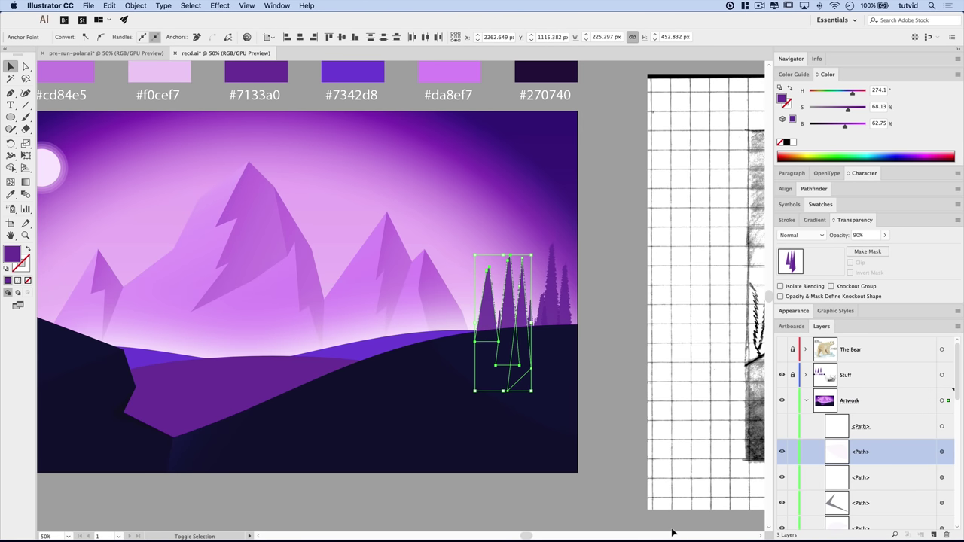
{"action": "key", "text": "shift+Up"}
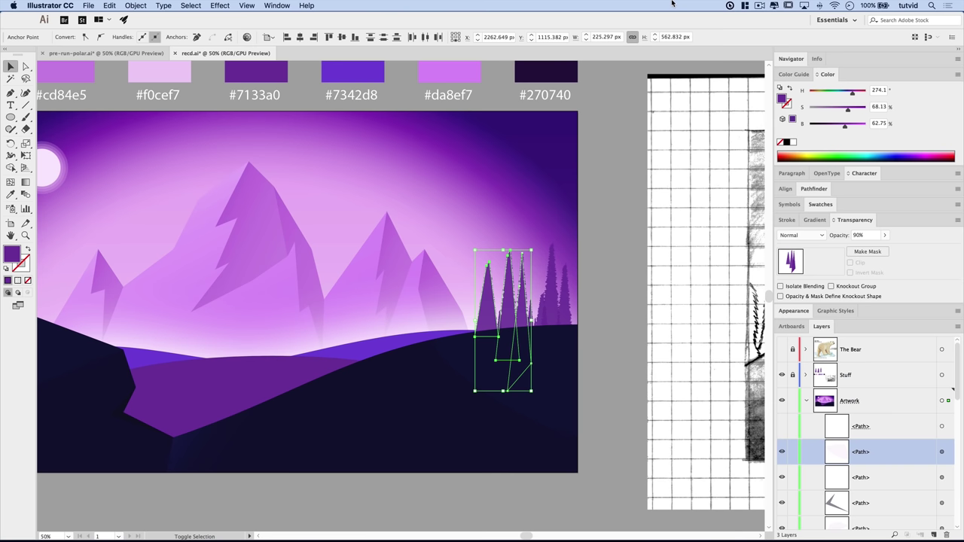
- Lower the three selected trees by 30 px, shift them 10 px right, and deselect them
{"action": "key", "text": "shift+Down"}
{"action": "key", "text": "shift+Down"}
{"action": "key", "text": "shift+Down"}
{"action": "key", "text": "shift+Right"}
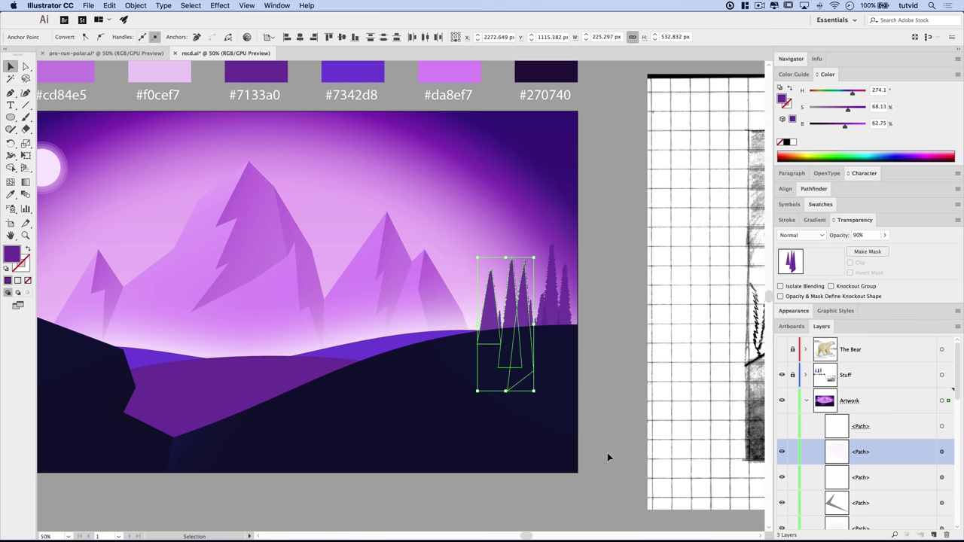
{"action": "left_click", "coordinate": [599, 402]}
{"action": "left_click", "coordinate": [523, 298]}
{"action": "left_click", "coordinate": [523, 298]}
{"action": "key", "text": "v"}
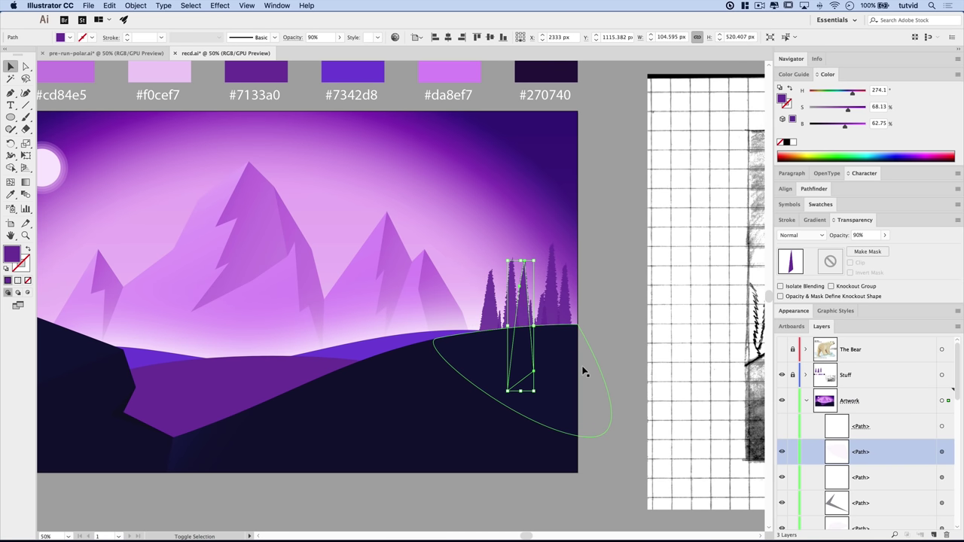
{"action": "left_click", "coordinate": [606, 311]}
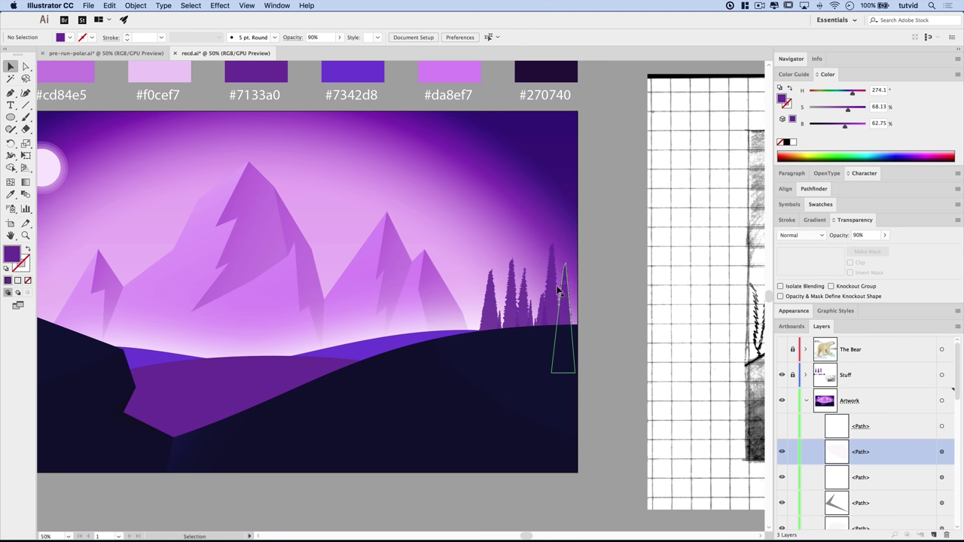
- Unhide the bear path in the Artwork layer and shift the bear slightly right on the hill
{"action": "left_click", "coordinate": [782, 427]}
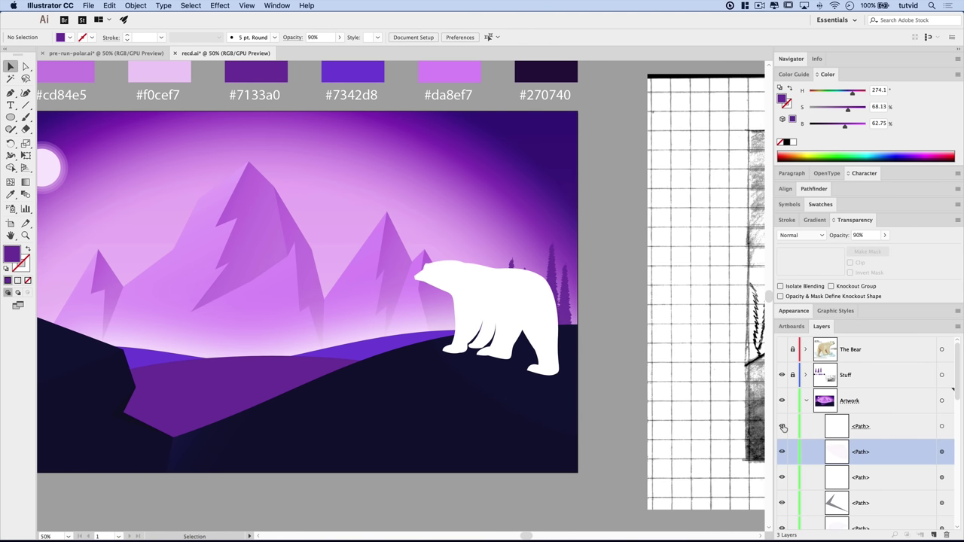
{"action": "left_click_drag", "start_coordinate": [520, 303], "coordinate": [531, 305]}
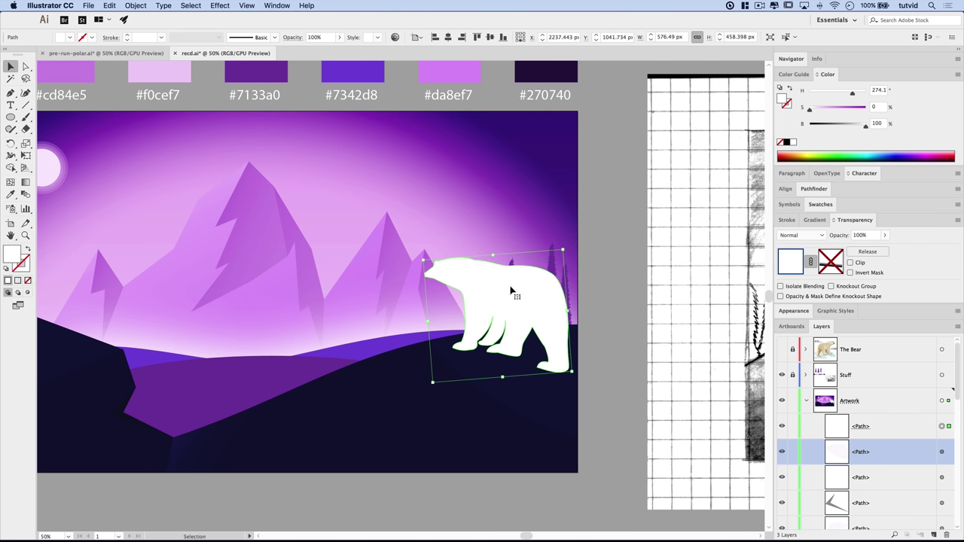
{"action": "mouse_move", "coordinate": [378, 409]}
{"action": "left_mouse_down"}
{"action": "mouse_move", "coordinate": [406, 452]}
{"action": "mouse_move", "coordinate": [548, 478]}
{"action": "mouse_move", "coordinate": [379, 409]}
{"action": "left_mouse_up"}
- Fill the bear with the dark navy #0d0d33 sampled from the palette swatch, and deselect it
{"action": "scroll", "coordinate": [347, 286], "scroll_direction": "up", "scroll_amount": 3}
{"action": "scroll", "coordinate": [346, 286], "scroll_direction": "left", "scroll_amount": 5}
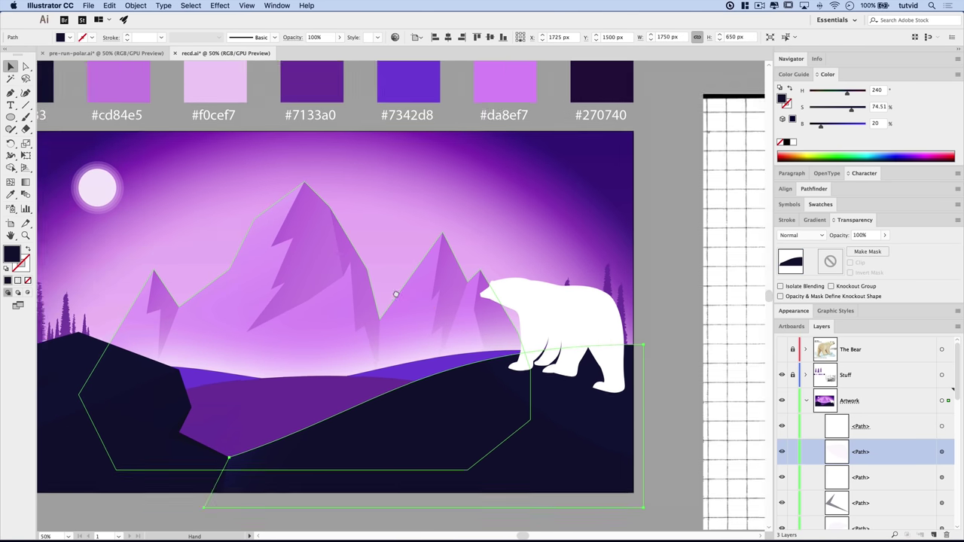
{"action": "left_click", "coordinate": [682, 378]}
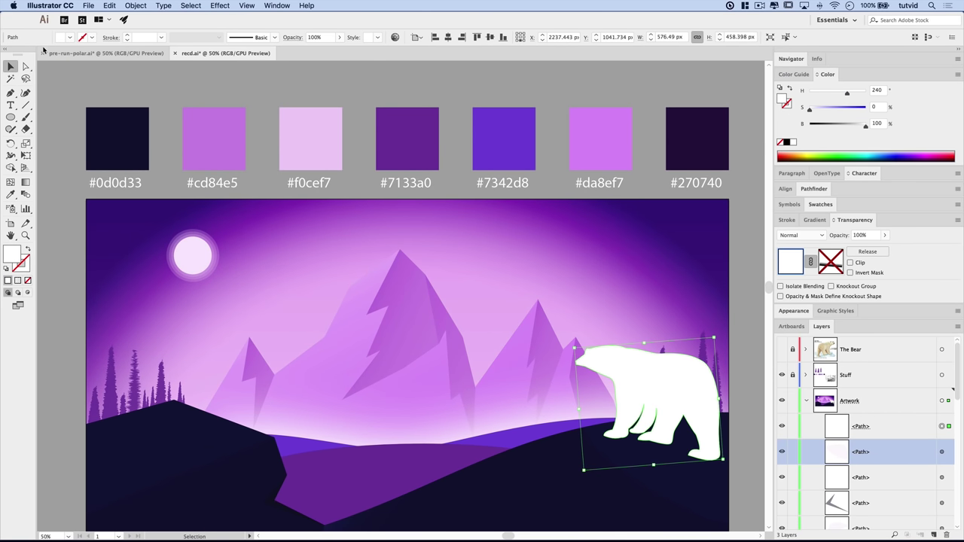
{"action": "left_click", "coordinate": [10, 196]}
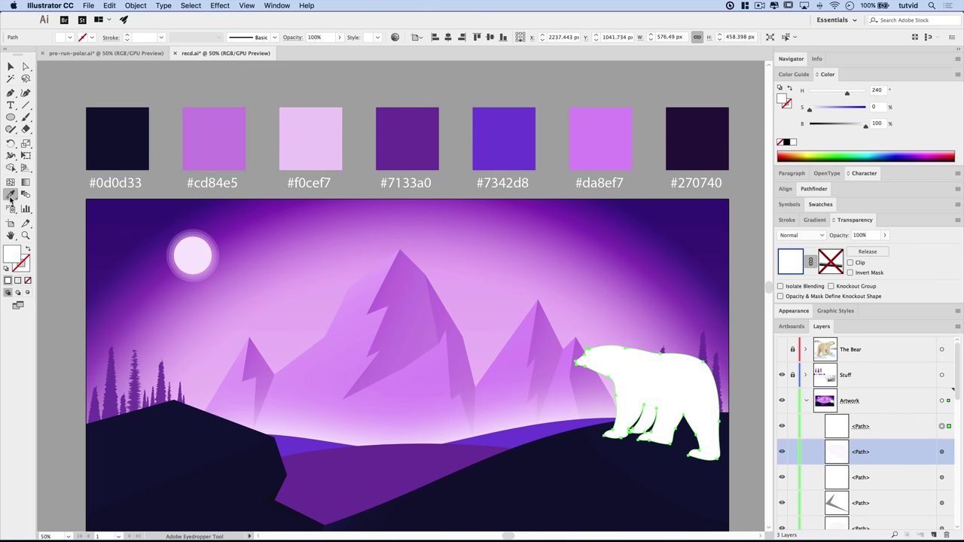
{"action": "left_click", "coordinate": [116, 138]}
{"action": "scroll", "coordinate": [474, 383], "scroll_direction": "down", "scroll_amount": 5}
{"action": "scroll", "coordinate": [474, 383], "scroll_direction": "right", "scroll_amount": 5}
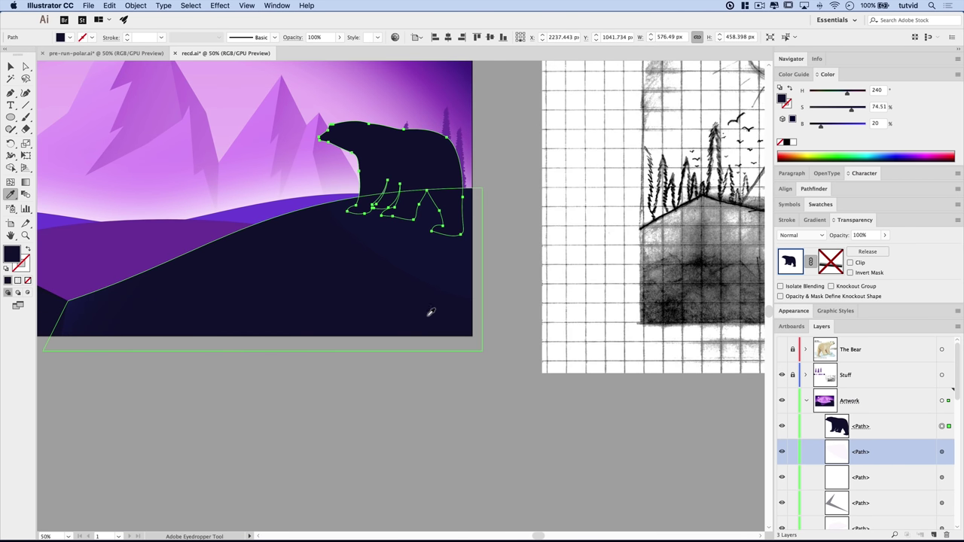
{"action": "key", "text": "v"}
{"action": "scroll", "coordinate": [433, 414], "scroll_direction": "up", "scroll_amount": 2}
{"action": "left_click", "coordinate": [518, 315]}
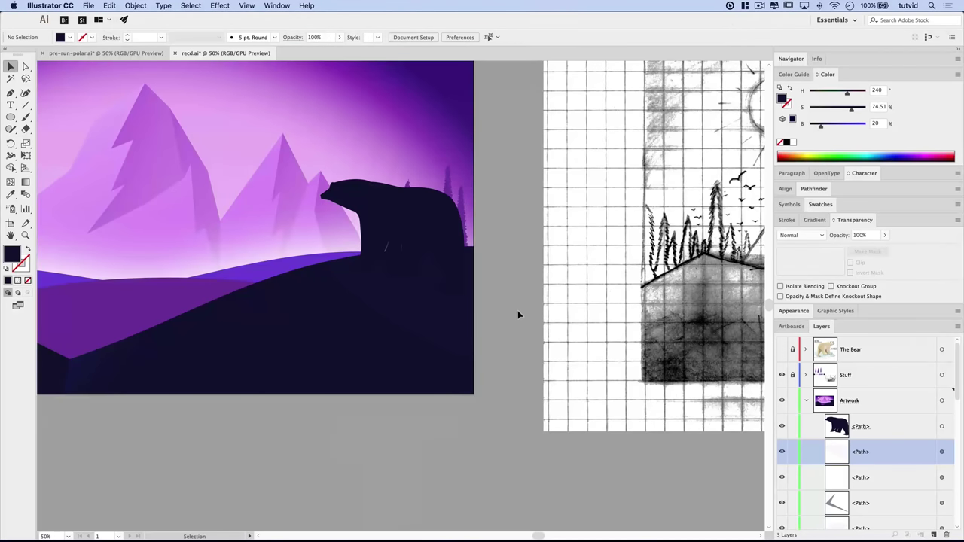
- Examine the dark bear close up and at full composition size, checking how its legs and leg gaps meet the hill
{"action": "scroll", "coordinate": [516, 310], "scroll_direction": "up", "scroll_amount": 2}
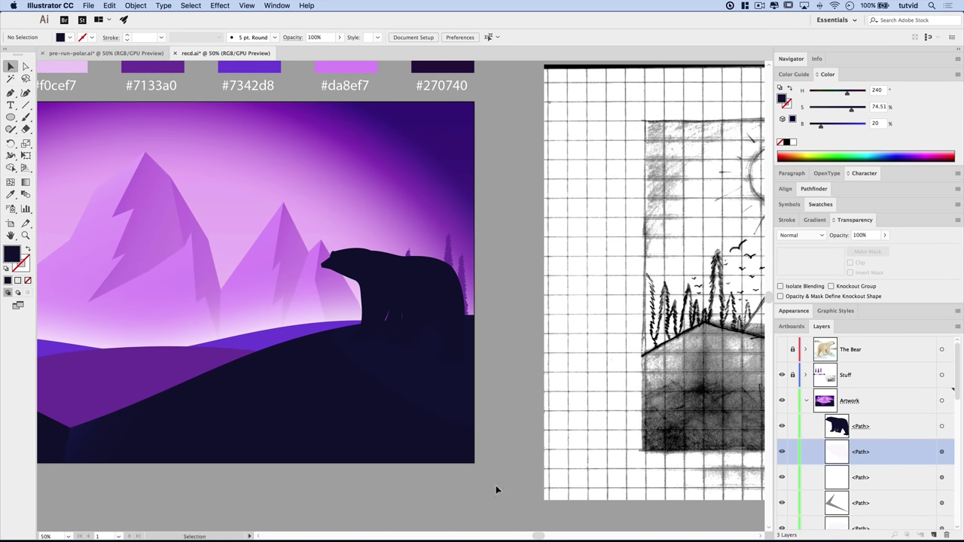
{"action": "key", "text": "super+minus"}
{"action": "key", "text": "super+minus"}
{"action": "key", "text": "super+minus"}
{"action": "left_click_drag", "start_coordinate": [471, 422], "coordinate": [490, 473]}
{"action": "key", "text": "z"}
{"action": "left_click_drag", "start_coordinate": [417, 362], "coordinate": [420, 348]}
{"action": "scroll", "coordinate": [411, 399], "scroll_direction": "up", "scroll_amount": 5}
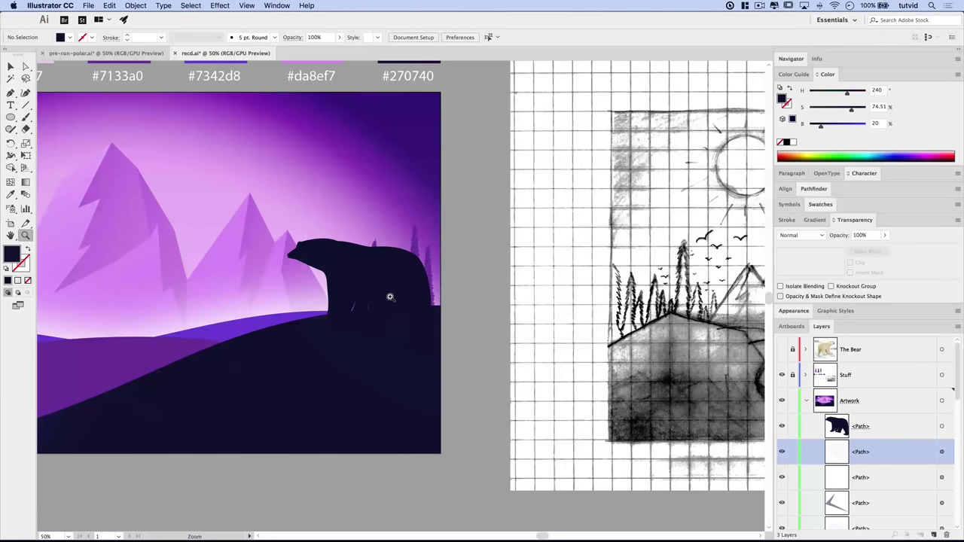
{"action": "scroll", "coordinate": [389, 303], "scroll_direction": "up", "scroll_amount": 3}
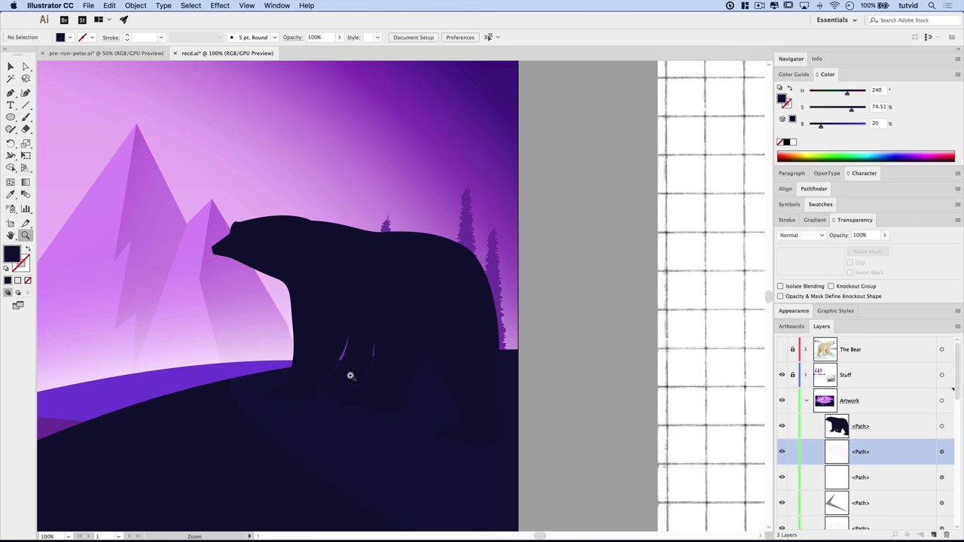
{"action": "scroll", "coordinate": [381, 344], "scroll_direction": "down", "scroll_amount": 5}
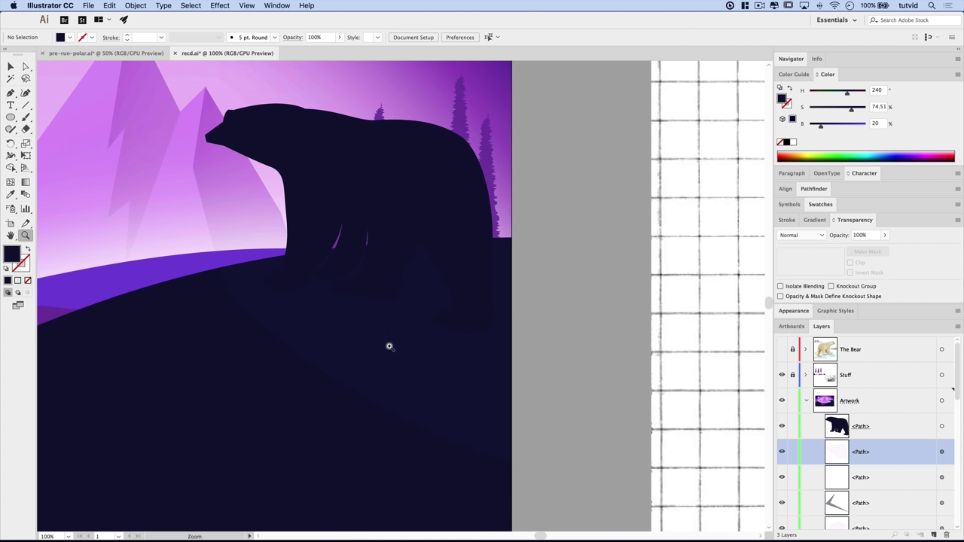
{"action": "key", "text": "v"}
{"action": "key", "text": "ctrl+minus"}
{"action": "key", "text": "ctrl+minus"}
{"action": "key", "text": "ctrl+minus"}
{"action": "key", "text": "z"}
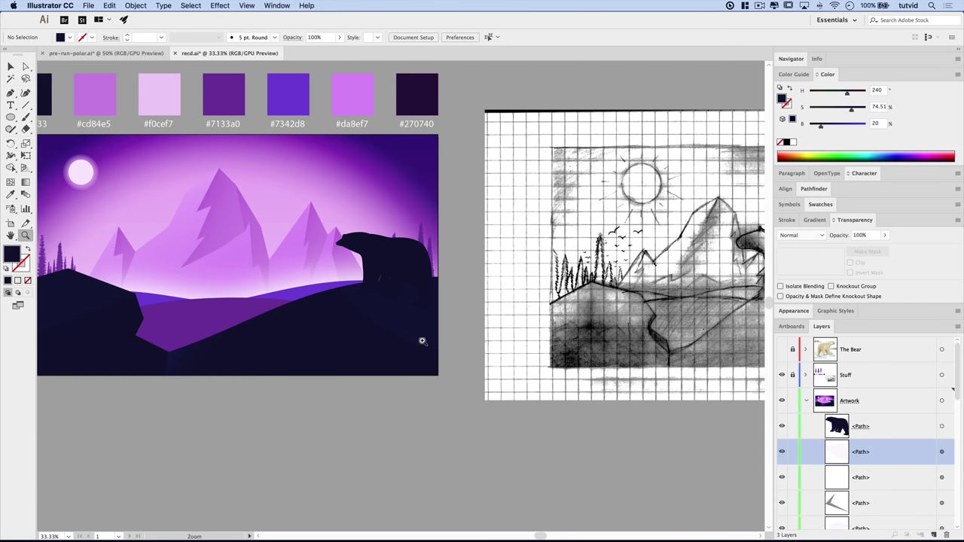
- Move the soft-light highlight shape under the bear on the right hill down by 30 px
{"action": "key", "text": "v"}
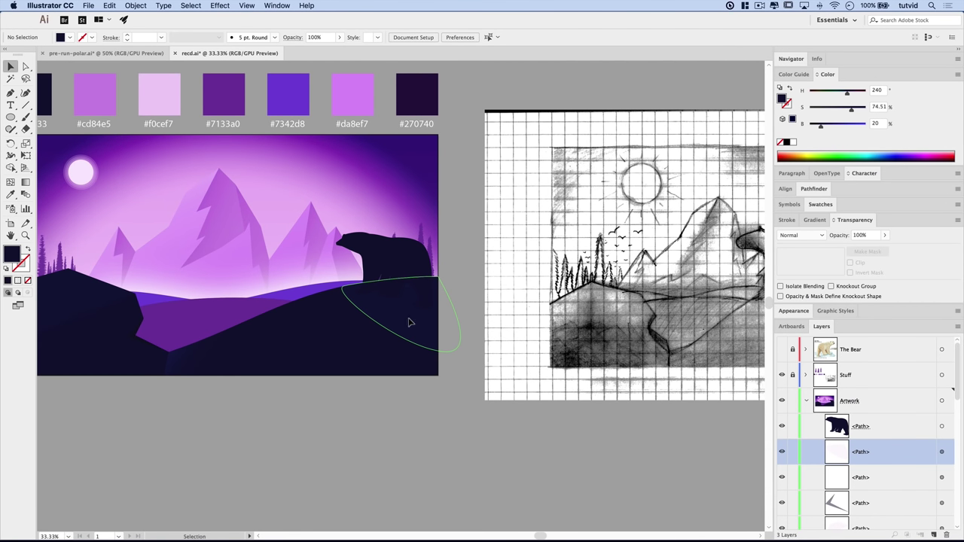
{"action": "left_click", "coordinate": [410, 322]}
{"action": "key", "text": "shift+Down"}
{"action": "key", "text": "shift+Down"}
{"action": "key", "text": "shift+Down"}
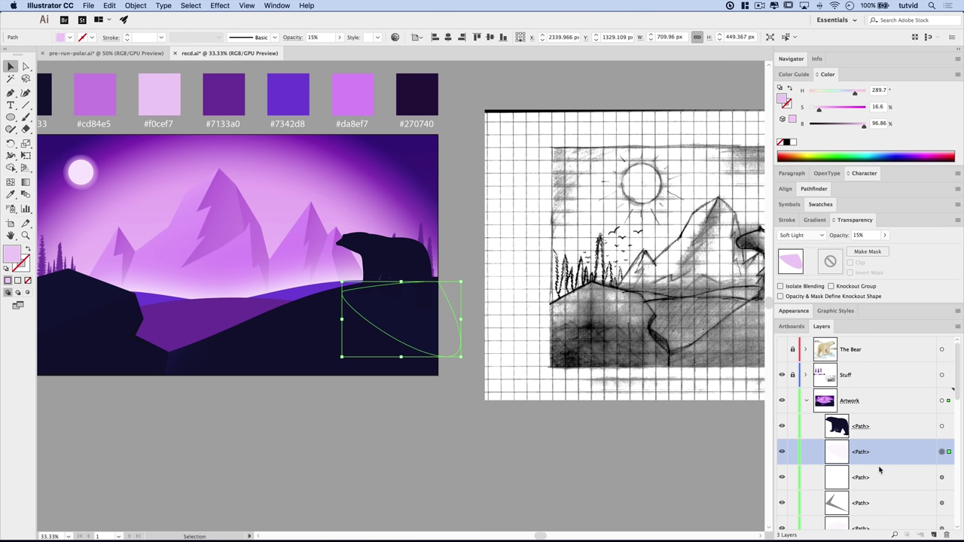
- Target the dark right hill path in the Artwork layer, move it down 30 px, and deselect it
{"action": "scroll", "coordinate": [879, 469], "scroll_direction": "down", "scroll_amount": 5}
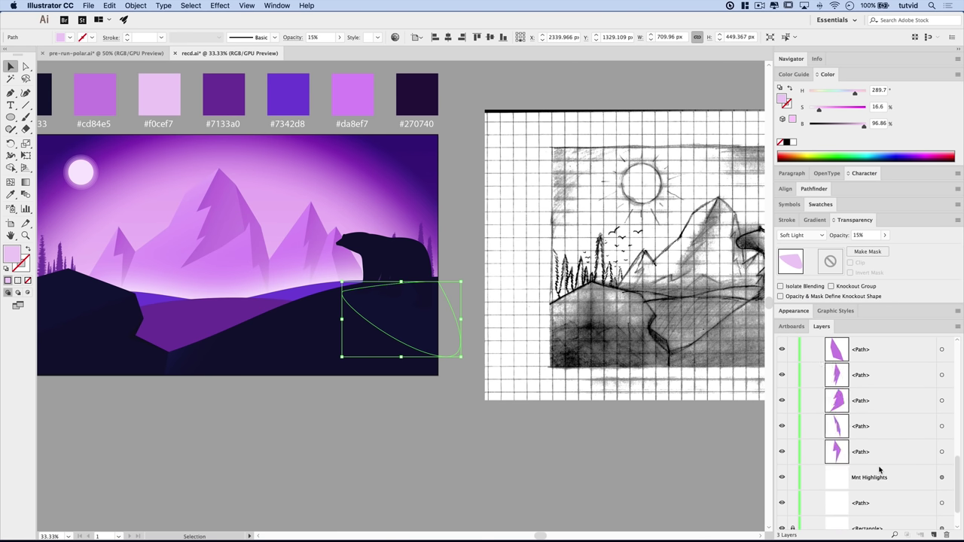
{"action": "scroll", "coordinate": [866, 467], "scroll_direction": "up", "scroll_amount": 5}
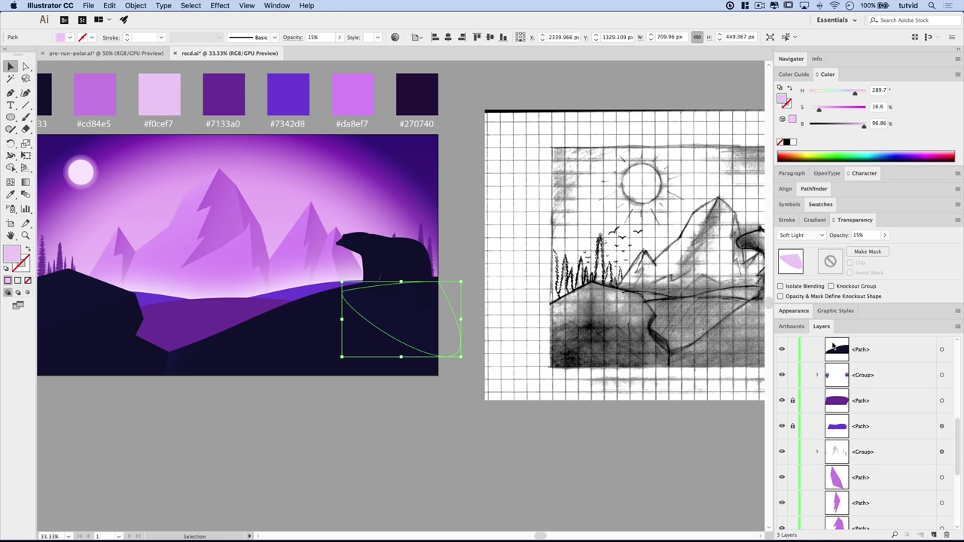
{"action": "left_click", "coordinate": [834, 346]}
{"action": "left_click", "coordinate": [942, 350]}
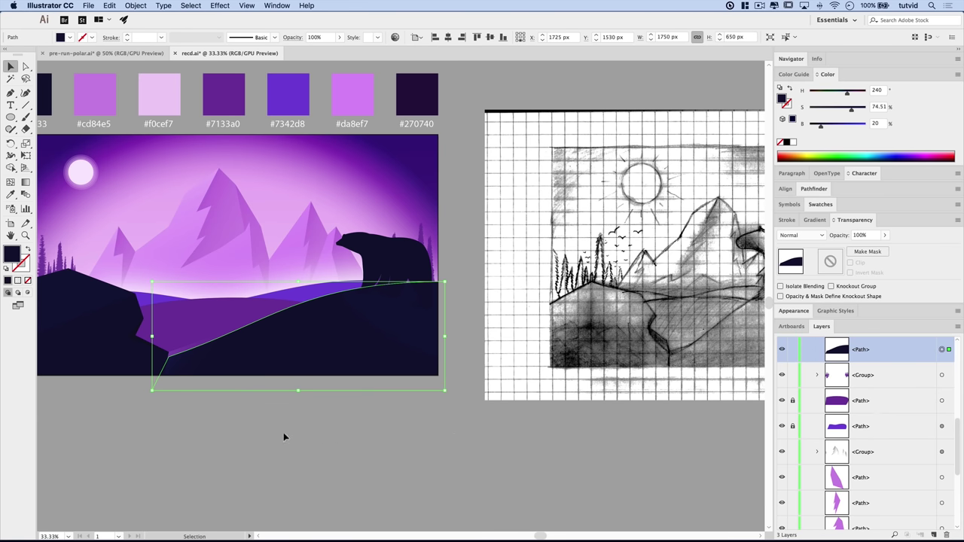
{"action": "left_click", "coordinate": [321, 432]}
- Move the gradient highlight at the right hill's lower corner down 30 px to line up with the hill's edge
{"action": "key", "text": "z"}
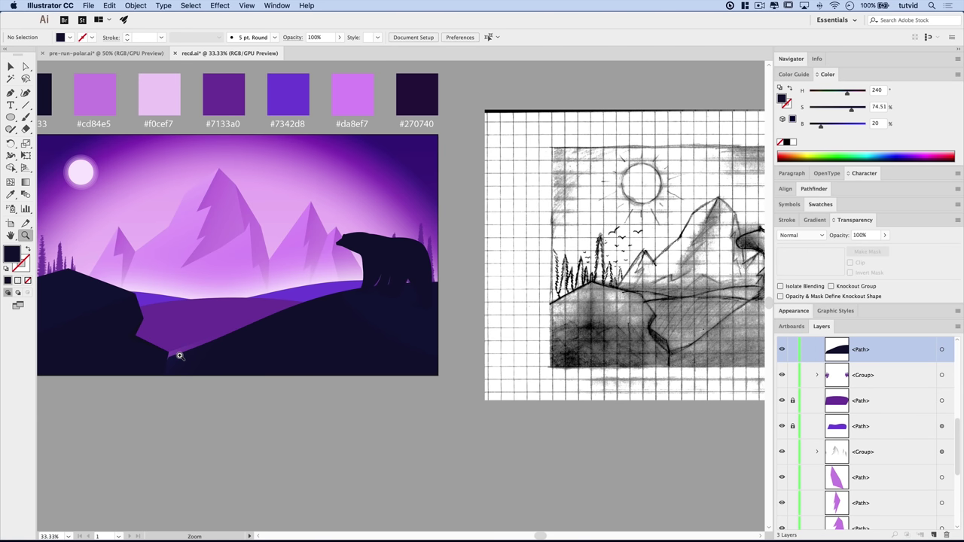
{"action": "left_click", "coordinate": [178, 351]}
{"action": "left_click", "coordinate": [696, 237]}
{"action": "left_click", "coordinate": [637, 236]}
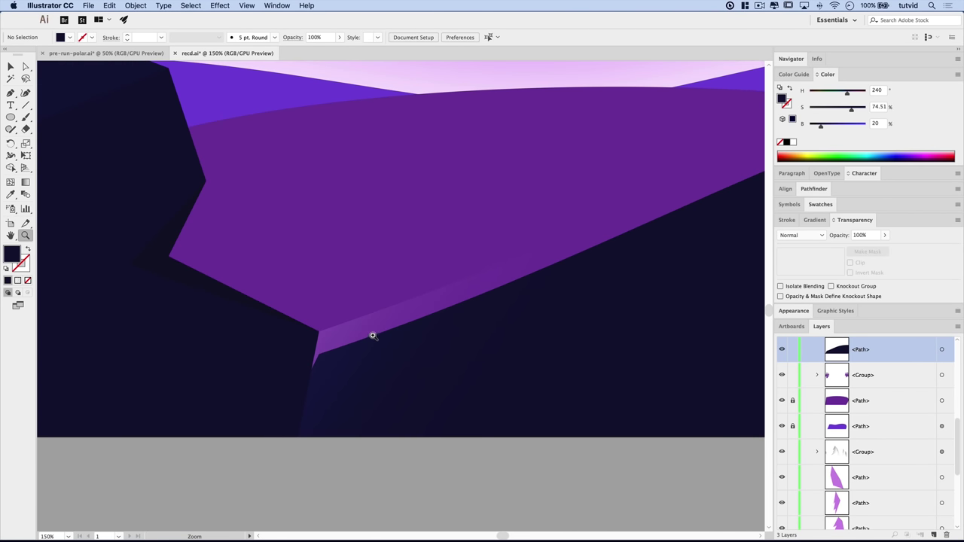
{"action": "key", "text": "v"}
{"action": "left_click", "coordinate": [372, 323]}
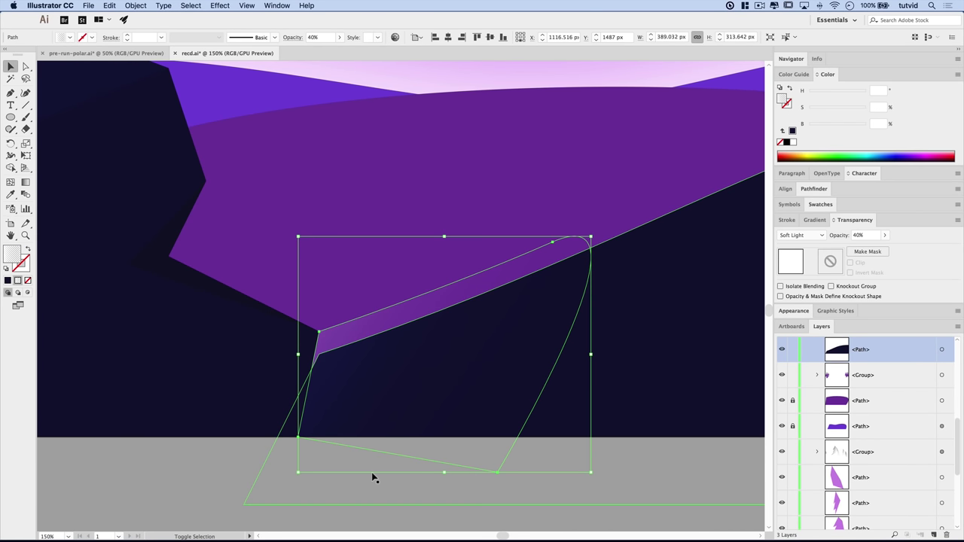
{"action": "key", "text": "shift+Down"}
{"action": "key", "text": "shift+Down"}
{"action": "key", "text": "shift+Down"}
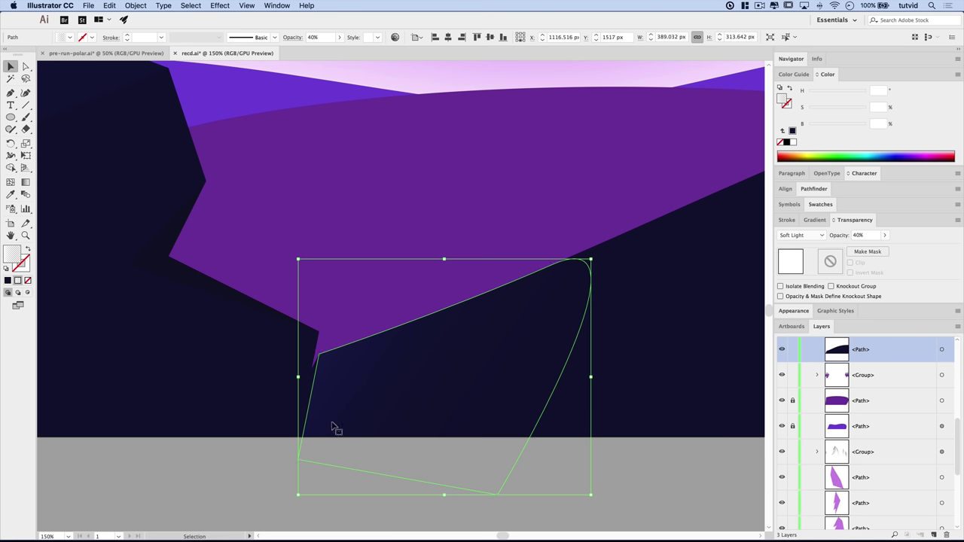
{"action": "left_click", "coordinate": [467, 518]}
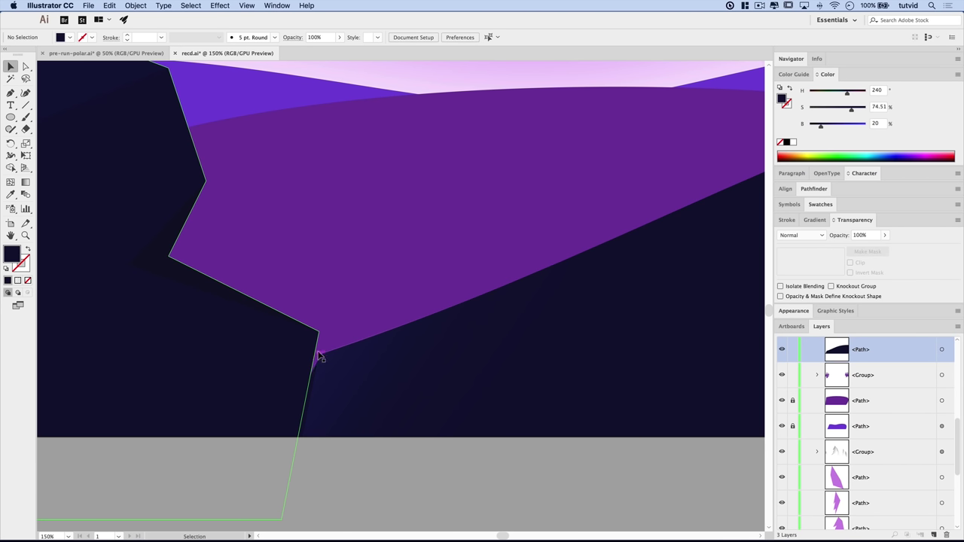
- Free the right hill's lower corner anchor for direct selection by locking the overlapping corner highlight path in the Artwork layer
{"action": "left_click", "coordinate": [340, 360]}
{"action": "key", "text": "z"}
{"action": "left_click", "coordinate": [321, 357]}
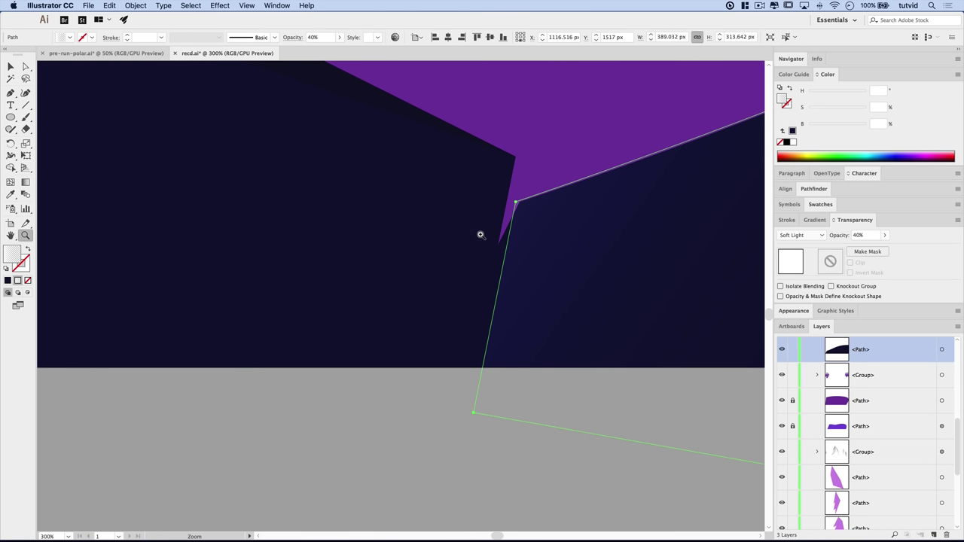
{"action": "left_click", "coordinate": [480, 234]}
{"action": "left_click", "coordinate": [426, 349]}
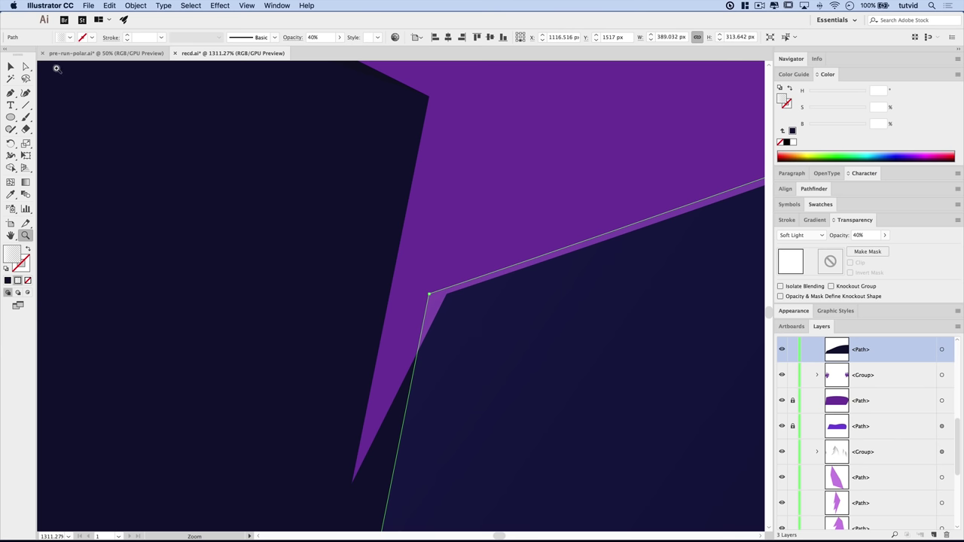
{"action": "left_click_drag", "start_coordinate": [25, 67], "coordinate": [64, 72]}
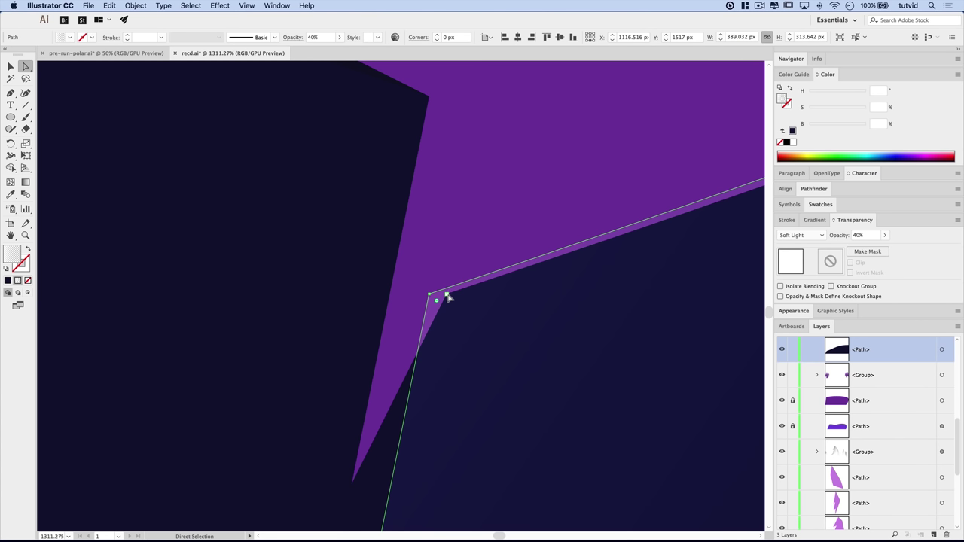
{"action": "left_click_drag", "start_coordinate": [448, 299], "coordinate": [449, 298]}
{"action": "left_click", "coordinate": [854, 220]}
{"action": "left_click", "coordinate": [826, 75]}
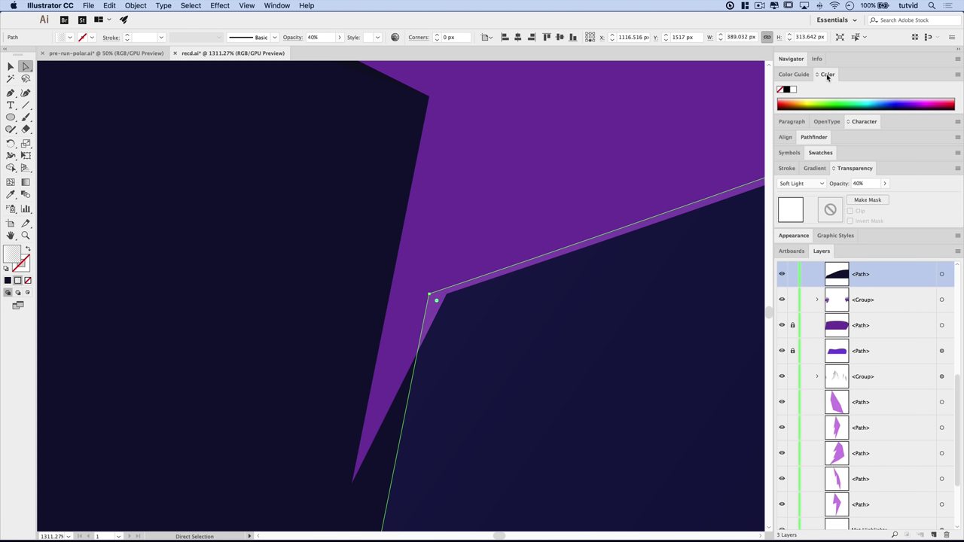
{"action": "scroll", "coordinate": [865, 368], "scroll_direction": "up", "scroll_amount": 10}
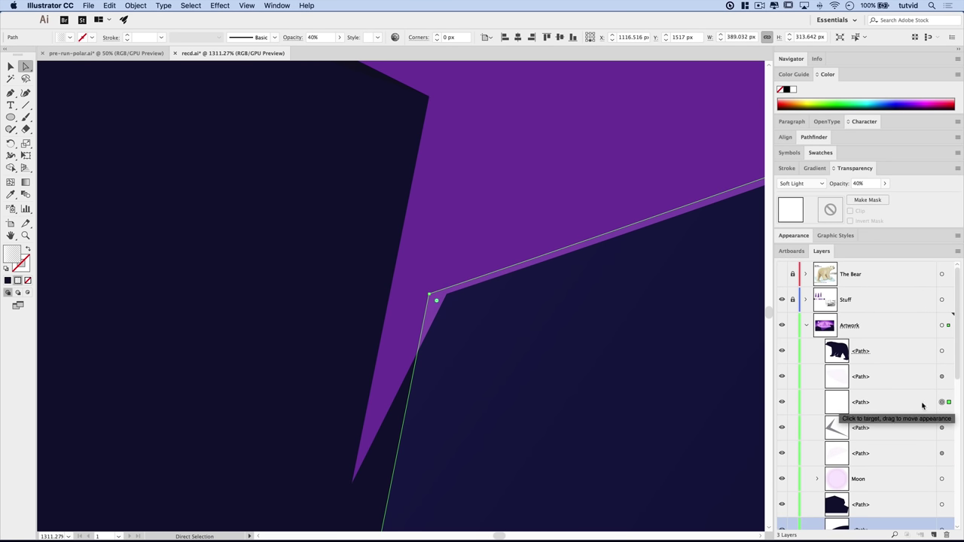
{"action": "left_click", "coordinate": [791, 403]}
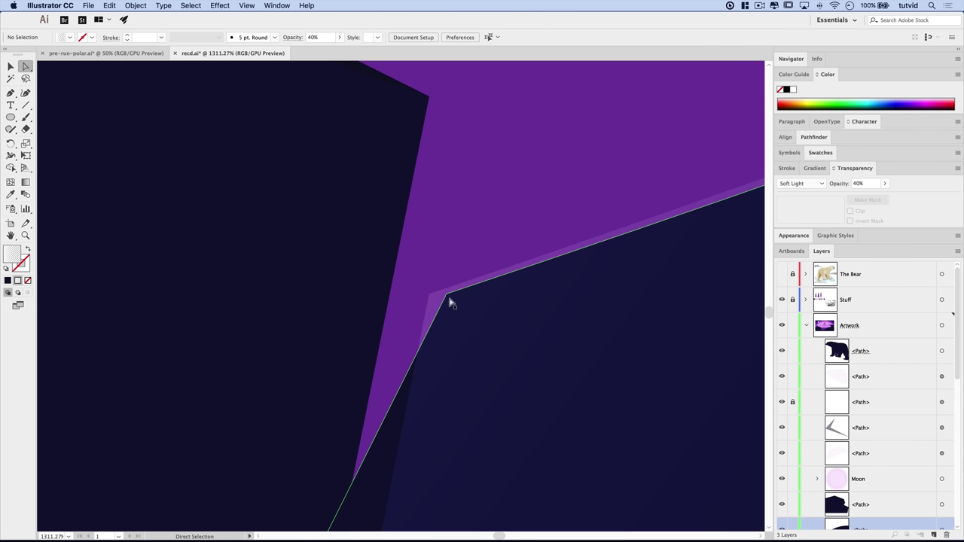
- Move the dark right hill's lower corner anchor onto the left hill's edge so the gap closes, and deselect the path
{"action": "left_click_drag", "start_coordinate": [449, 298], "coordinate": [389, 311]}
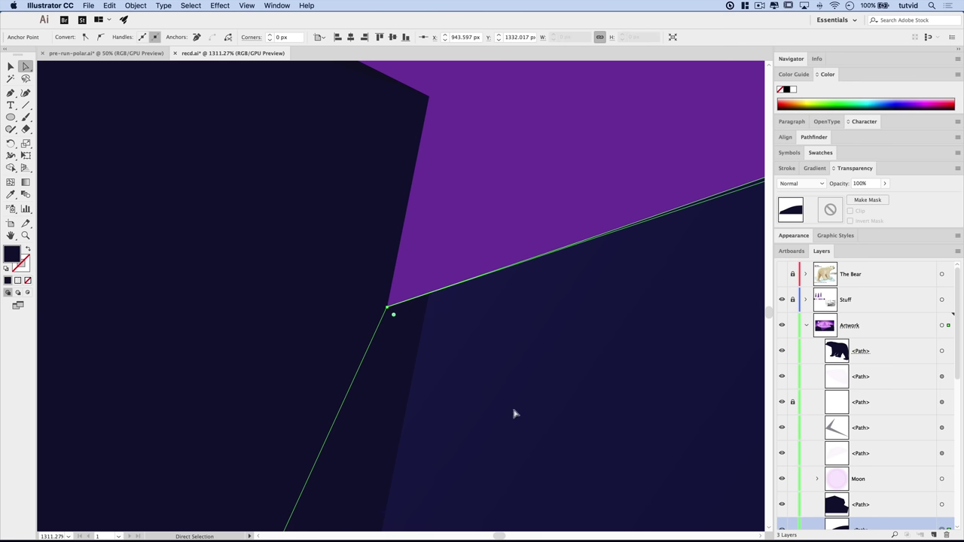
{"action": "key", "text": "super+minus"}
{"action": "key", "text": "super+minus"}
{"action": "key", "text": "super+minus"}
{"action": "key", "text": "super+minus"}
{"action": "key", "text": "super+minus"}
{"action": "key", "text": "super+minus"}
{"action": "key", "text": "super+minus"}
{"action": "key", "text": "super+minus"}
{"action": "key", "text": "super+minus"}
{"action": "key", "text": "super+minus"}
{"action": "key", "text": "super+minus"}
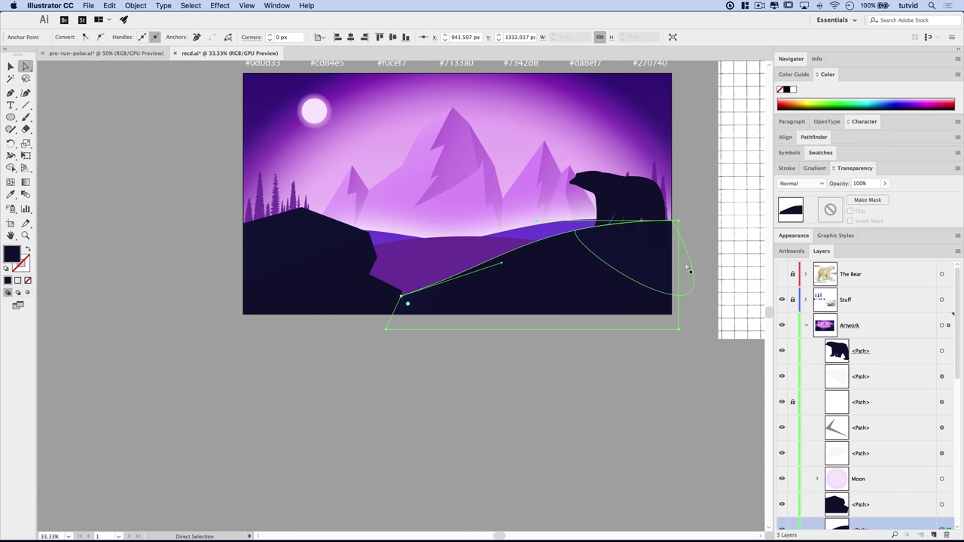
{"action": "left_click", "coordinate": [561, 373]}
- Hide the bear silhouette path in the Artwork layer to expose the trees behind its legs
{"action": "scroll", "coordinate": [430, 384], "scroll_direction": "up", "scroll_amount": 3}
{"action": "scroll", "coordinate": [430, 383], "scroll_direction": "right", "scroll_amount": 3}
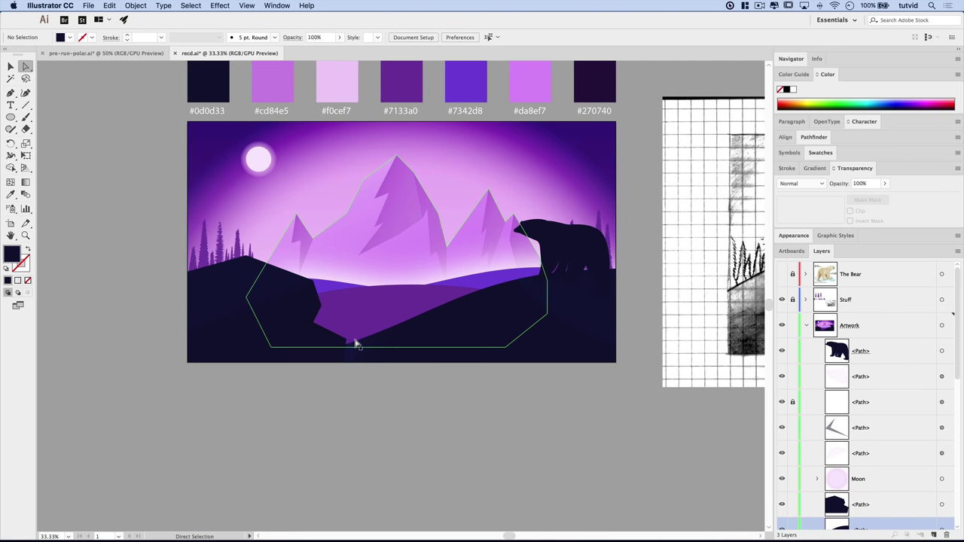
{"action": "left_click", "coordinate": [564, 267], "text": "super"}
{"action": "left_click", "coordinate": [388, 316], "text": "super"}
{"action": "left_click", "coordinate": [394, 317], "text": "super"}
{"action": "left_click_drag", "start_coordinate": [433, 268], "coordinate": [531, 428]}
{"action": "left_click", "coordinate": [454, 326]}
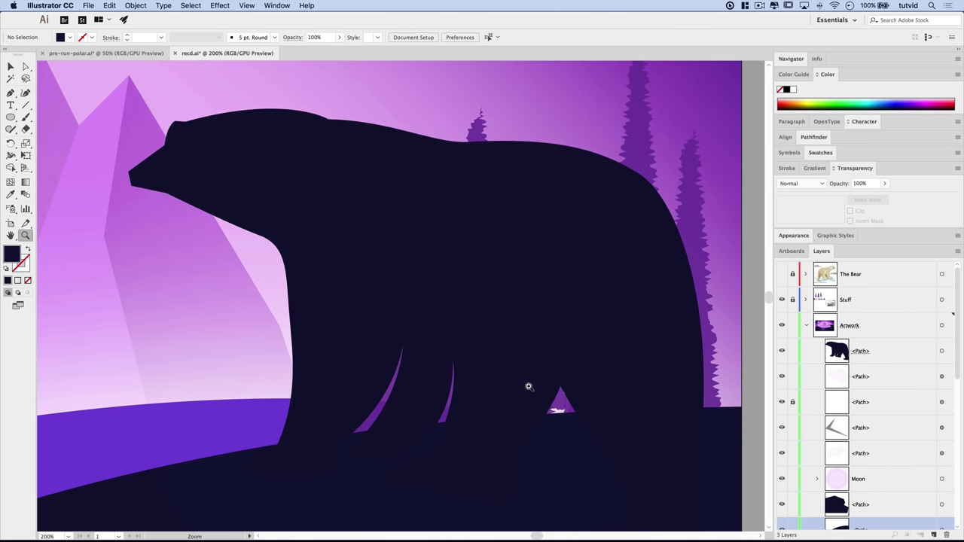
{"action": "scroll", "coordinate": [526, 299], "scroll_direction": "right", "scroll_amount": 3}
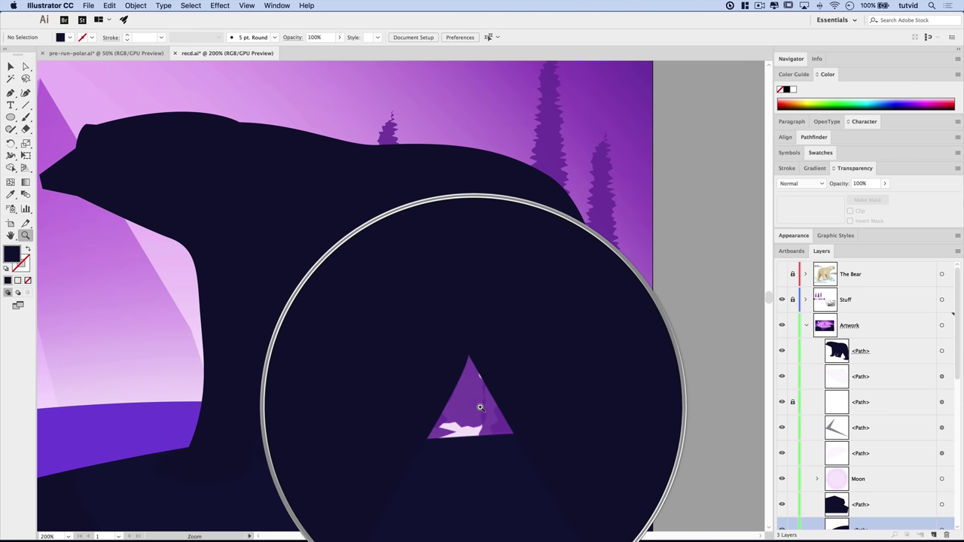
{"action": "left_click", "coordinate": [782, 351]}
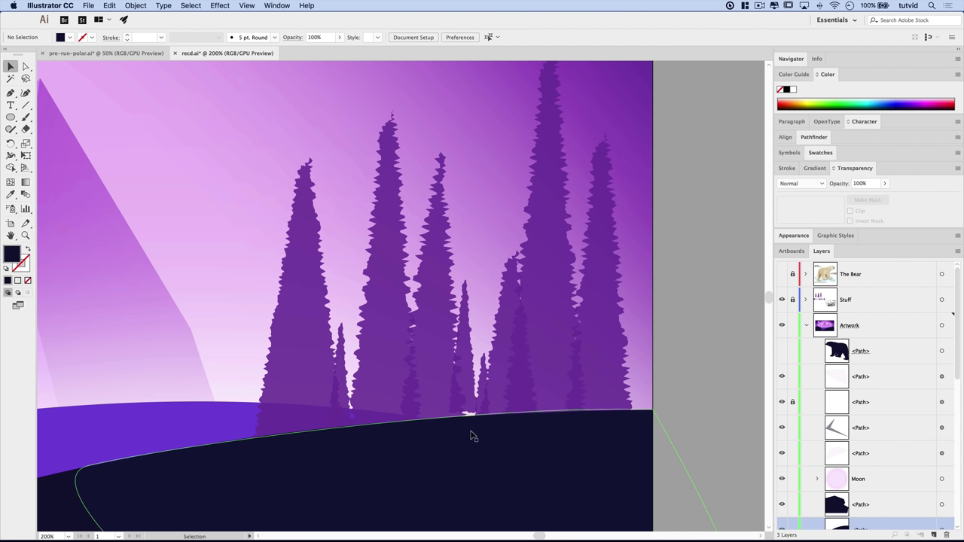
- Nudge the small middle tree behind the bear six increments down and two right to cover the pale gap at the hill, and deselect it
{"action": "key", "text": "a"}
{"action": "left_click", "coordinate": [467, 373]}
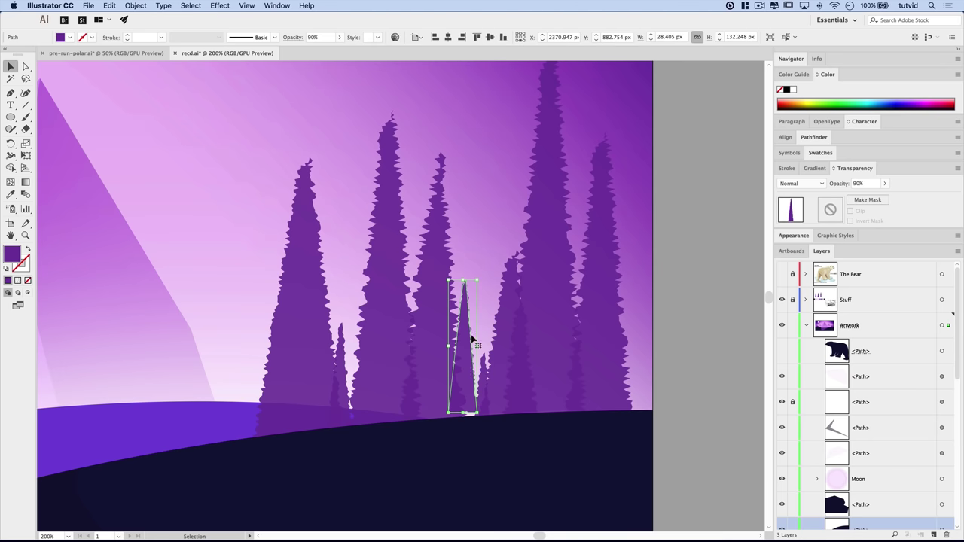
{"action": "mouse_move", "coordinate": [581, 527]}
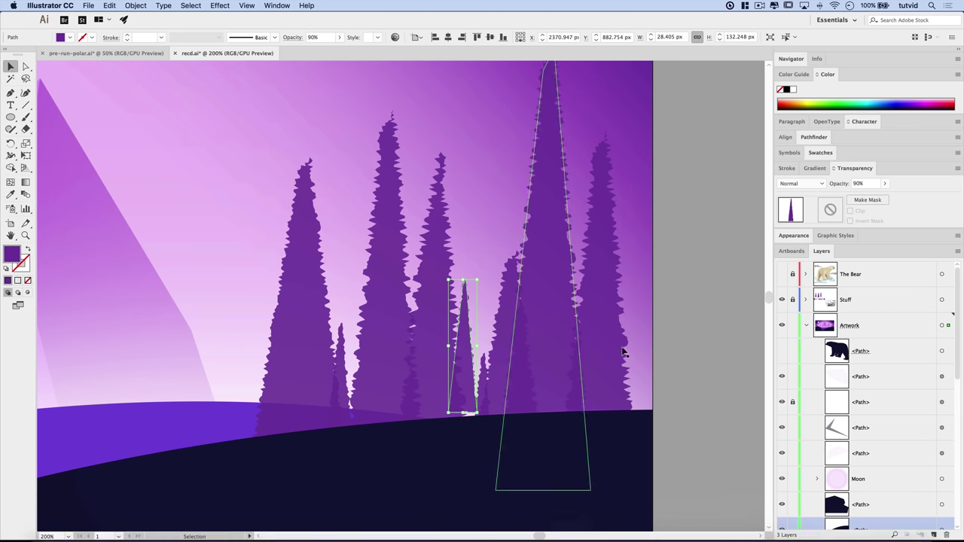
{"action": "key", "text": "Down"}
{"action": "key", "text": "Down"}
{"action": "key", "text": "Down"}
{"action": "key", "text": "Down"}
{"action": "key", "text": "Right"}
{"action": "key", "text": "Right"}
{"action": "key", "text": "Down"}
{"action": "key", "text": "Down"}
{"action": "left_click", "coordinate": [702, 351]}
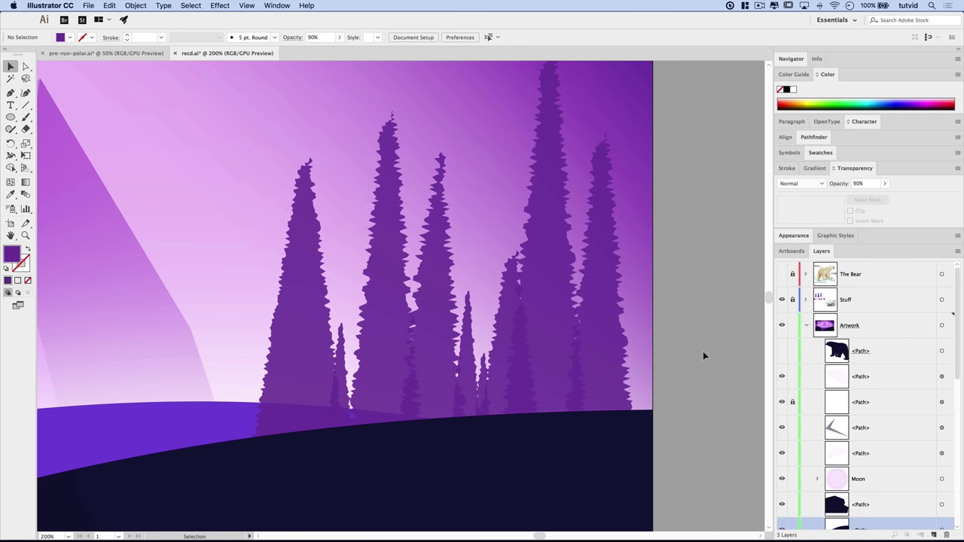
- Make the bear silhouette path in the Artwork layer visible again and check the whole scene
{"action": "left_click", "coordinate": [782, 351]}
{"action": "key", "text": "super+minus"}
{"action": "key", "text": "super+minus"}
{"action": "key", "text": "super+minus"}
{"action": "key", "text": "super+minus"}
{"action": "key", "text": "super+minus"}
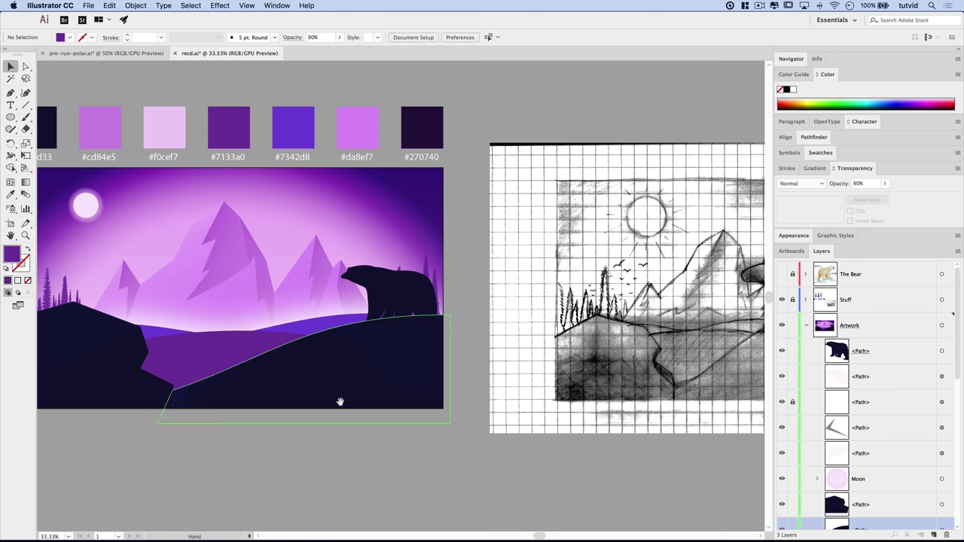
{"action": "scroll", "coordinate": [452, 429], "scroll_direction": "left", "scroll_amount": 5}
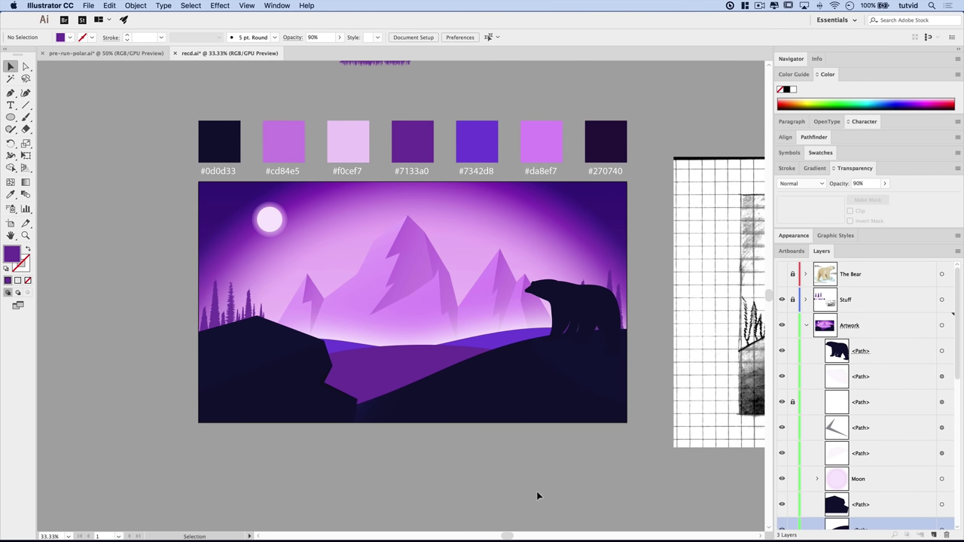
- Select the bear silhouette and paste a copy of it directly in front
{"action": "left_click", "coordinate": [864, 358]}
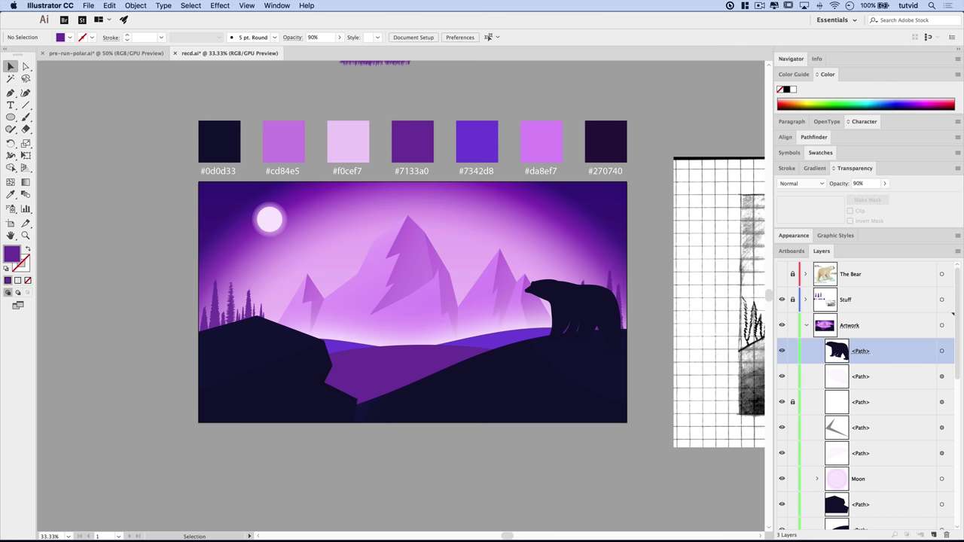
{"action": "left_click", "coordinate": [599, 320]}
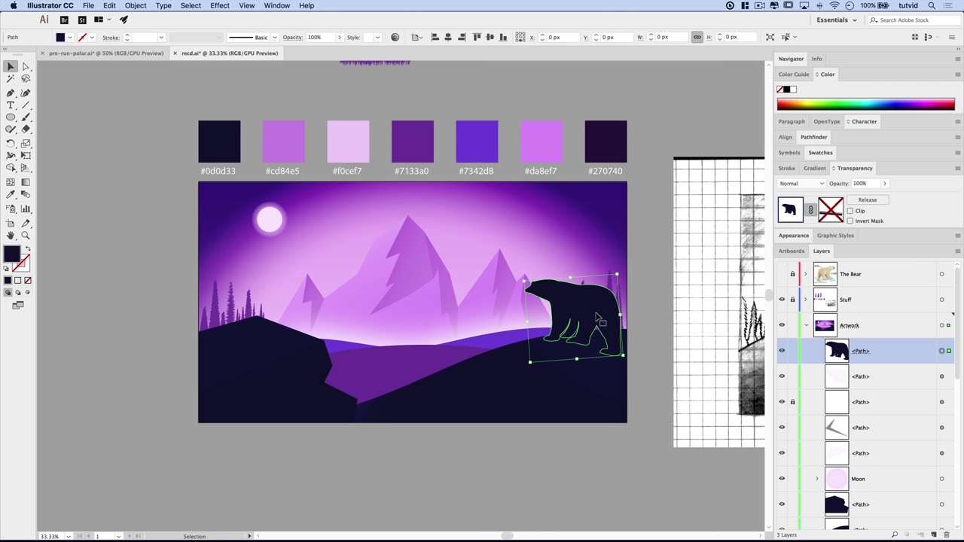
{"action": "left_click", "coordinate": [109, 6]}
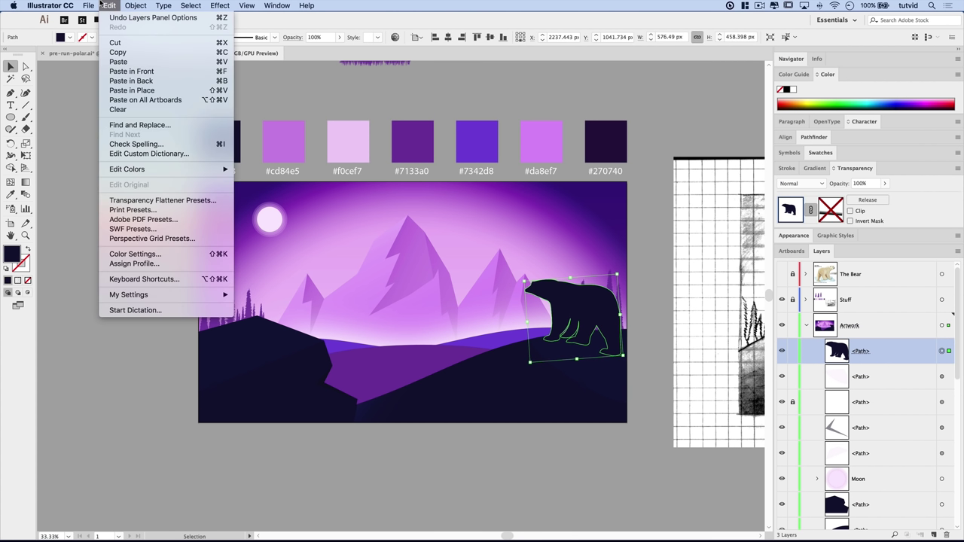
{"action": "left_click", "coordinate": [139, 71]}
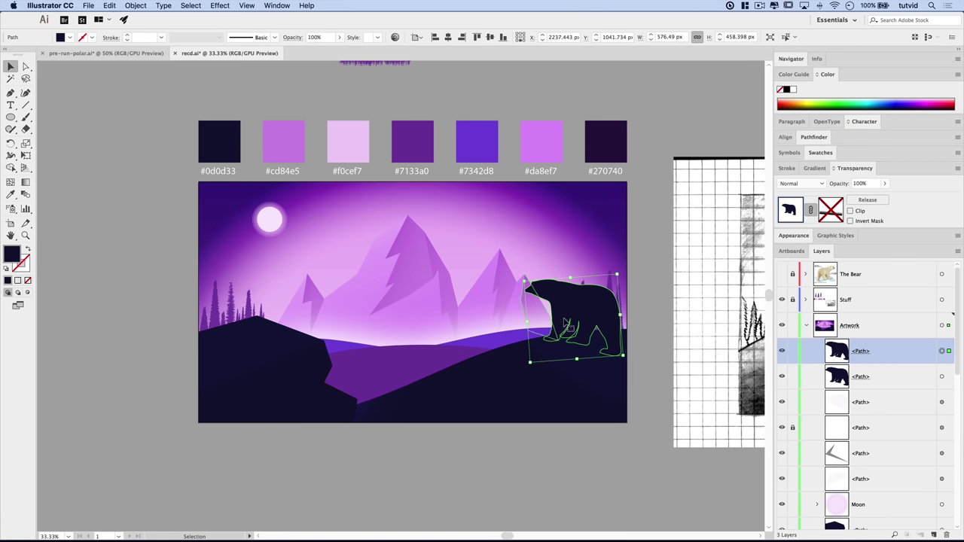
- Fill the bear copy with the white-to-transparent linear gradient and set its angle to -20°
{"action": "left_click", "coordinate": [817, 168]}
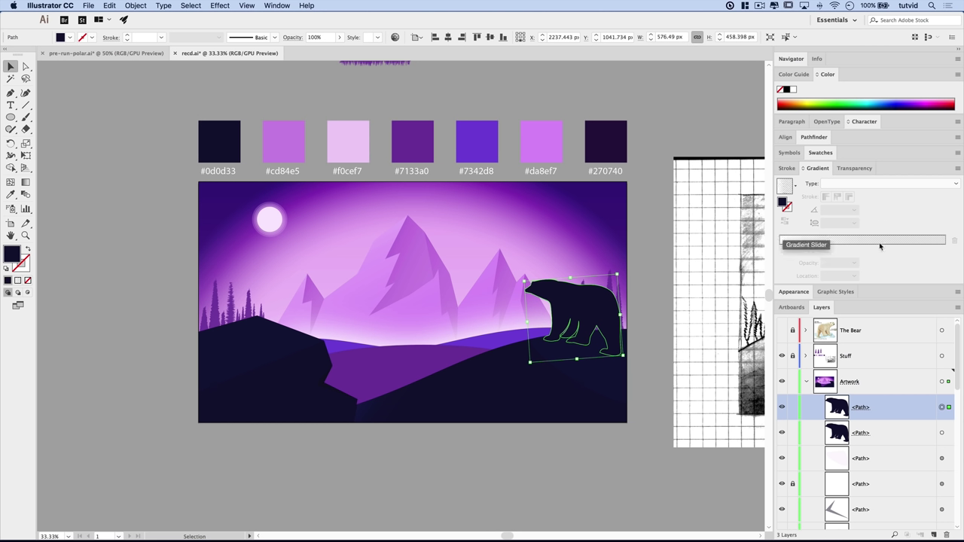
{"action": "left_click", "coordinate": [783, 186]}
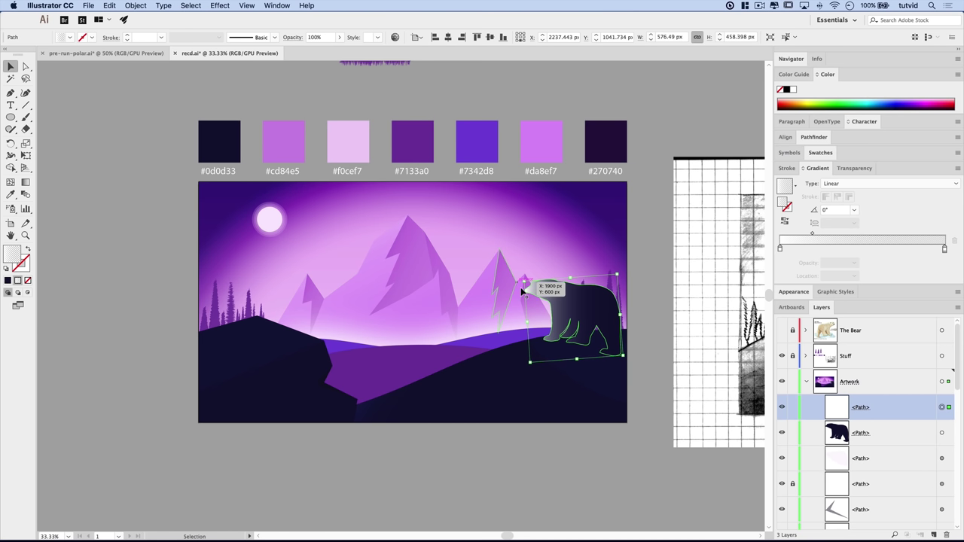
{"action": "left_click", "coordinate": [827, 210]}
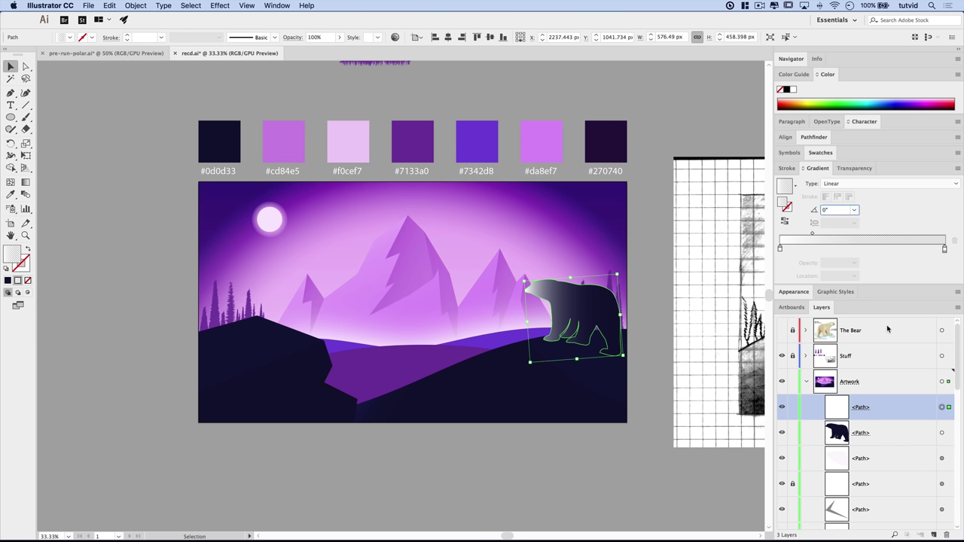
{"action": "type", "text": "-10"}
{"action": "key", "text": "Return"}
{"action": "type", "text": "-20"}
{"action": "key", "text": "Return"}
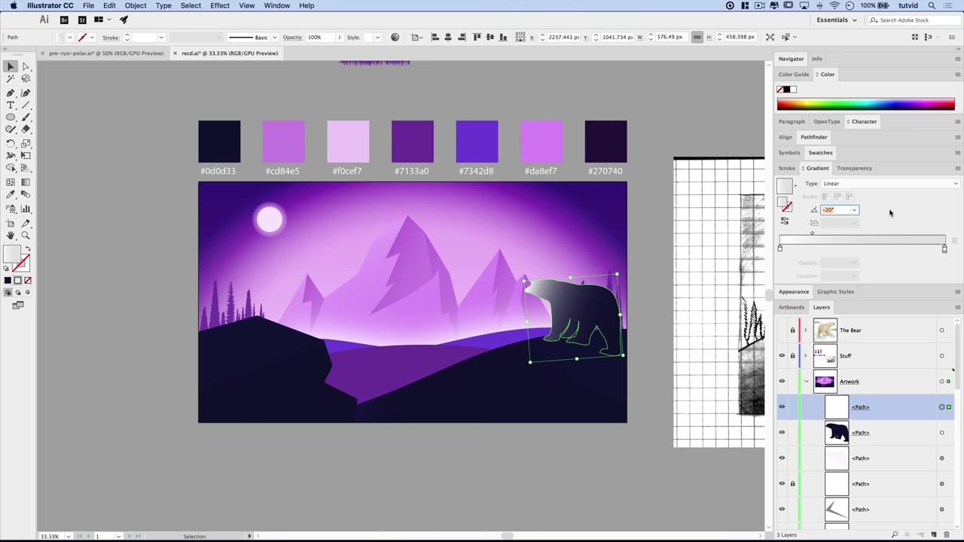
- Set the bear copy's blending mode to Soft Light at 100% opacity and deselect it
{"action": "left_click", "coordinate": [854, 168]}
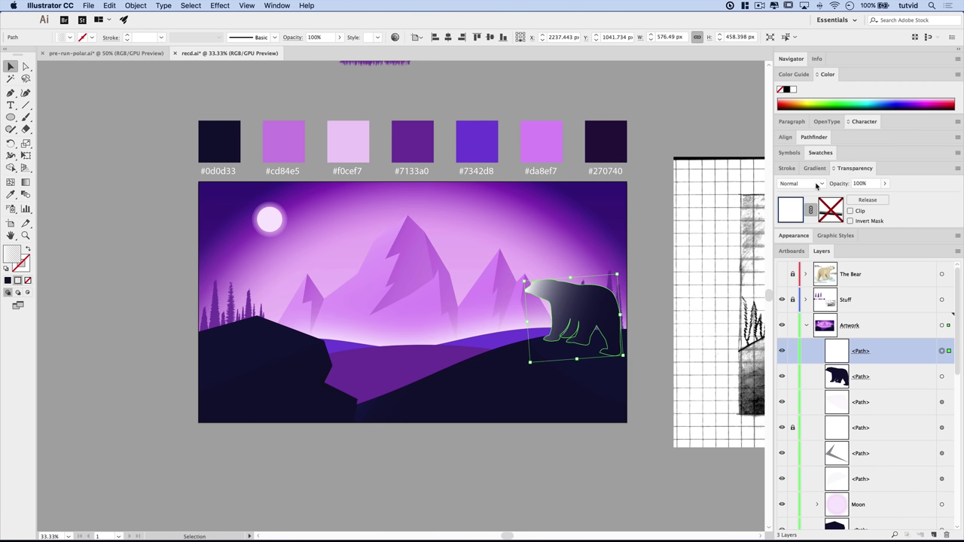
{"action": "left_click", "coordinate": [798, 183]}
{"action": "left_click", "coordinate": [801, 290]}
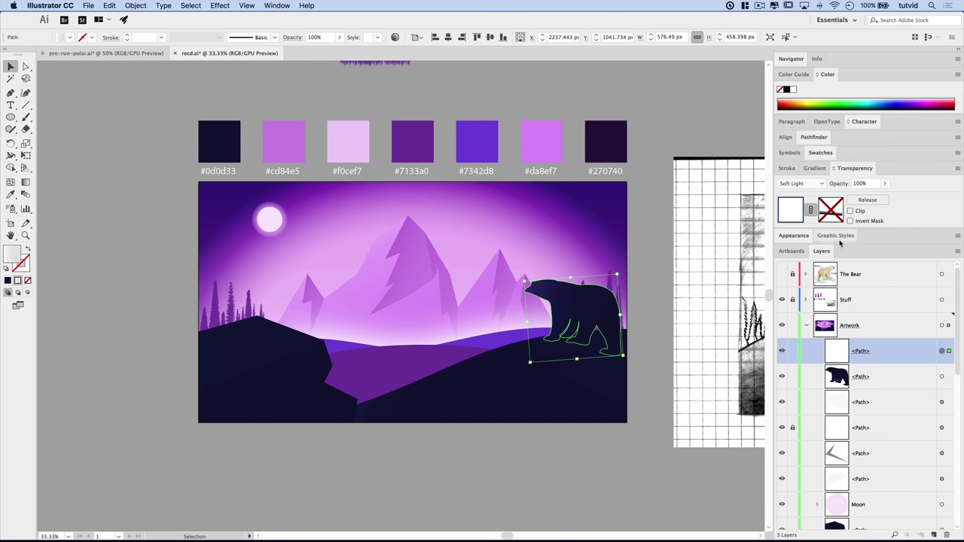
{"action": "left_click", "coordinate": [574, 476]}
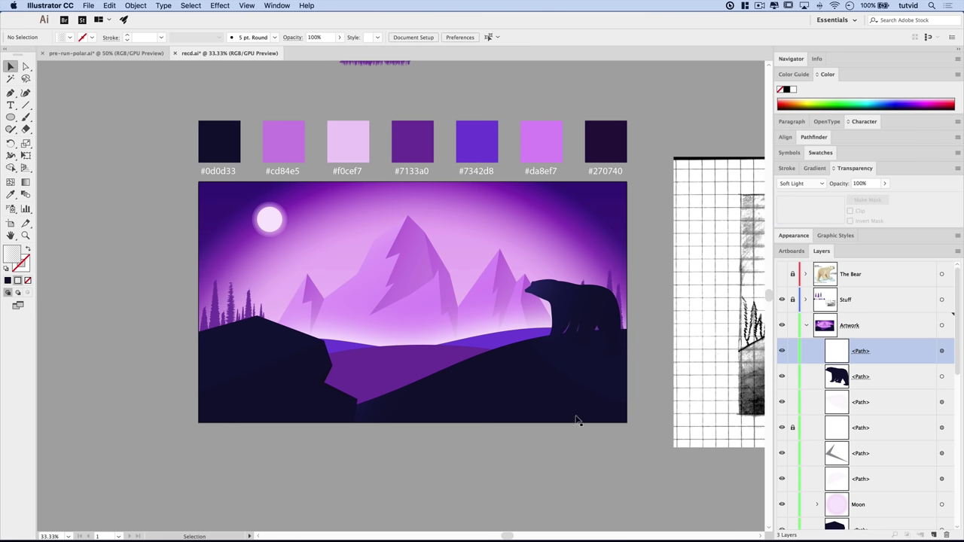
- Shift the midpoint of the bear highlight's gradient to about 31% and deselect the shape
{"action": "left_click", "coordinate": [549, 299]}
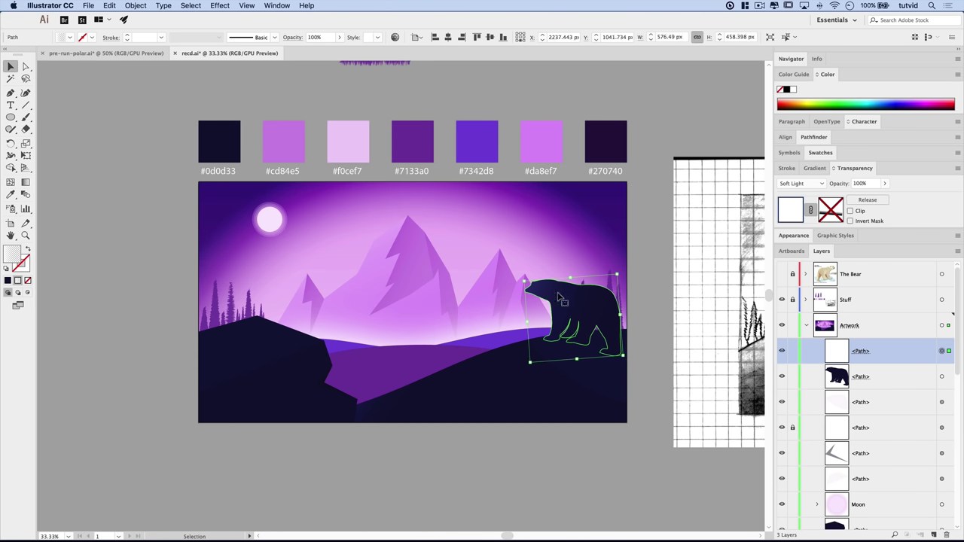
{"action": "left_click", "coordinate": [814, 170]}
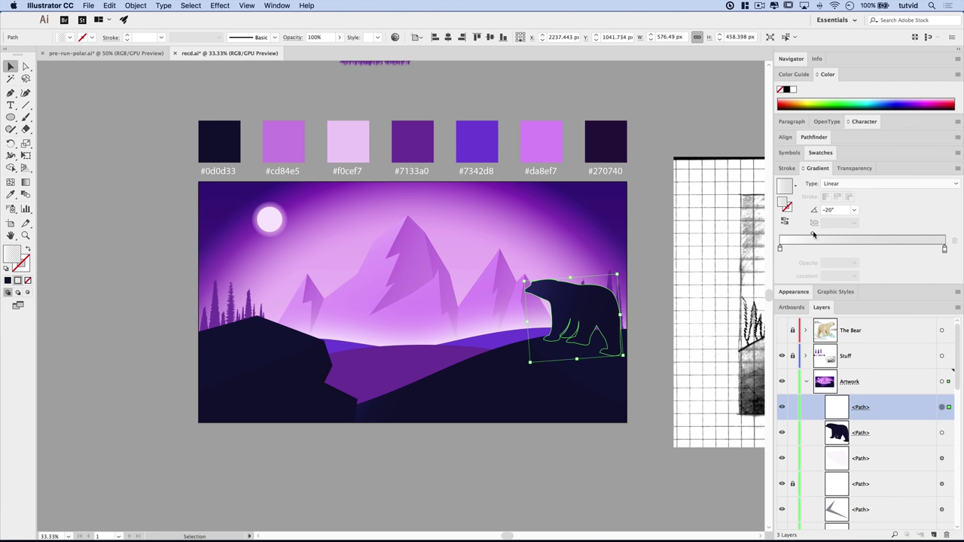
{"action": "left_click_drag", "start_coordinate": [812, 234], "coordinate": [841, 235]}
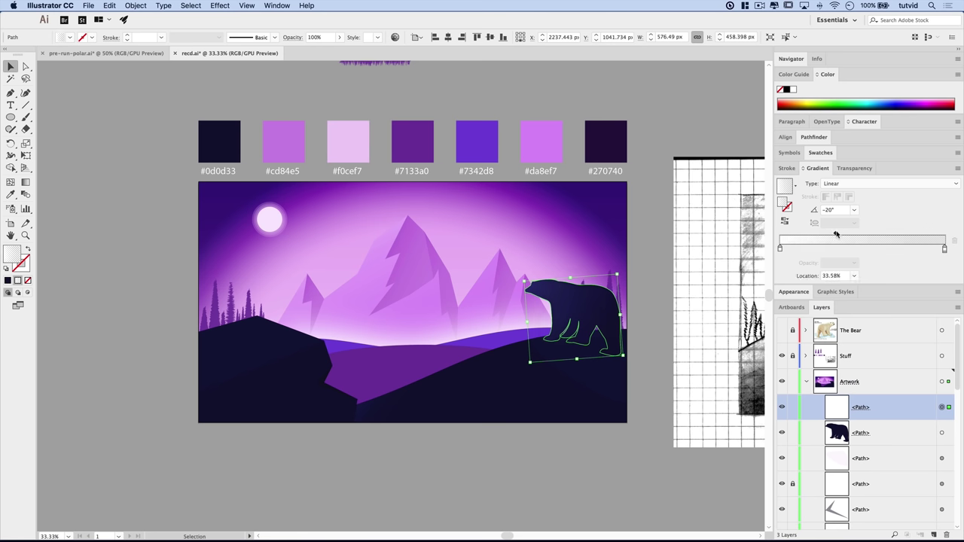
{"action": "left_click_drag", "start_coordinate": [831, 235], "coordinate": [831, 234]}
{"action": "left_click", "coordinate": [585, 482]}
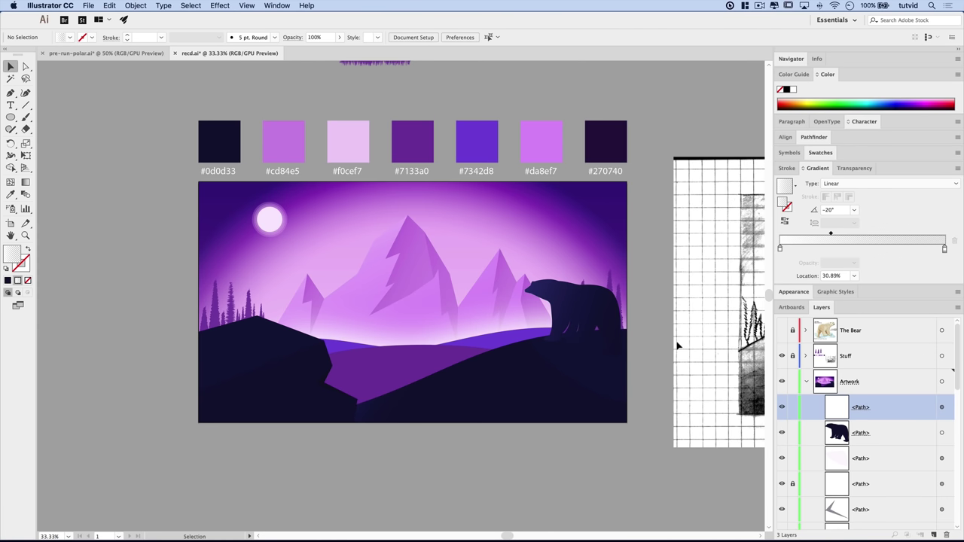
- Draw a circle about 1404 px in diameter over the mountains and set its opaque starting gradient stop to #f0cef7
{"action": "left_click", "coordinate": [12, 121]}
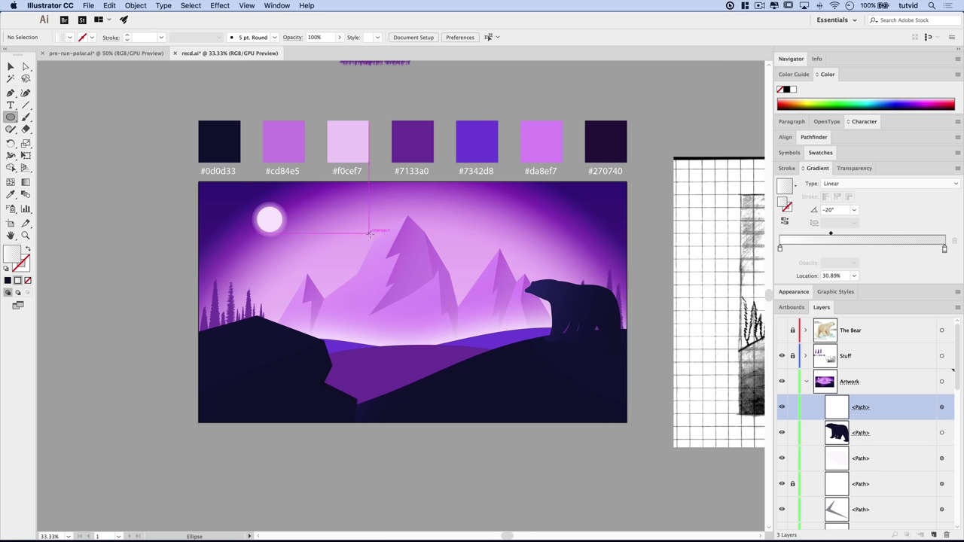
{"action": "left_click_drag", "start_coordinate": [308, 199], "coordinate": [527, 419]}
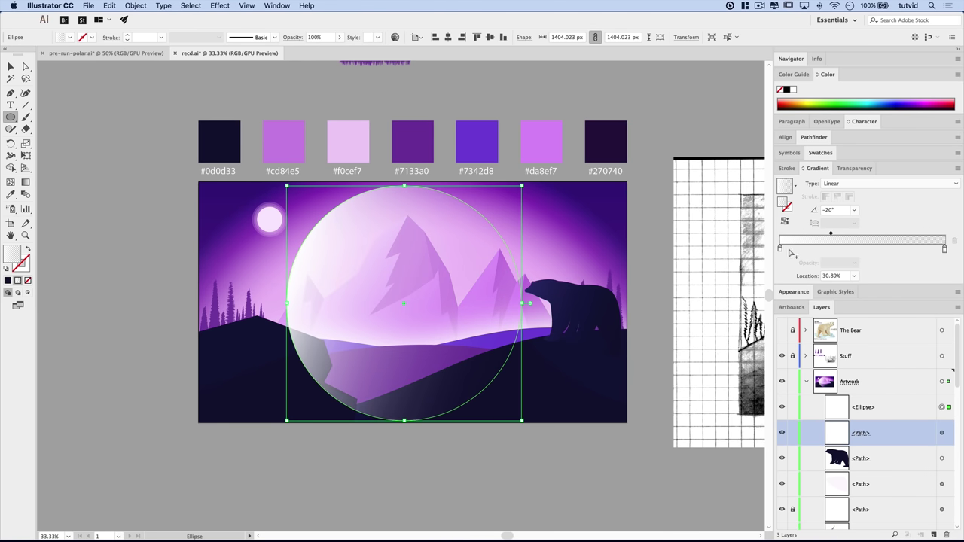
{"action": "left_click", "coordinate": [780, 249]}
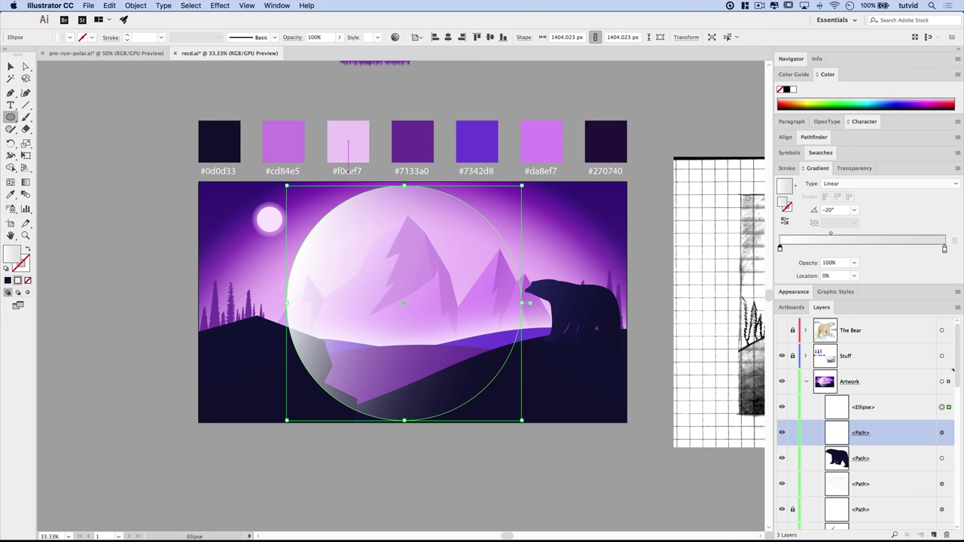
{"action": "left_click", "coordinate": [823, 74]}
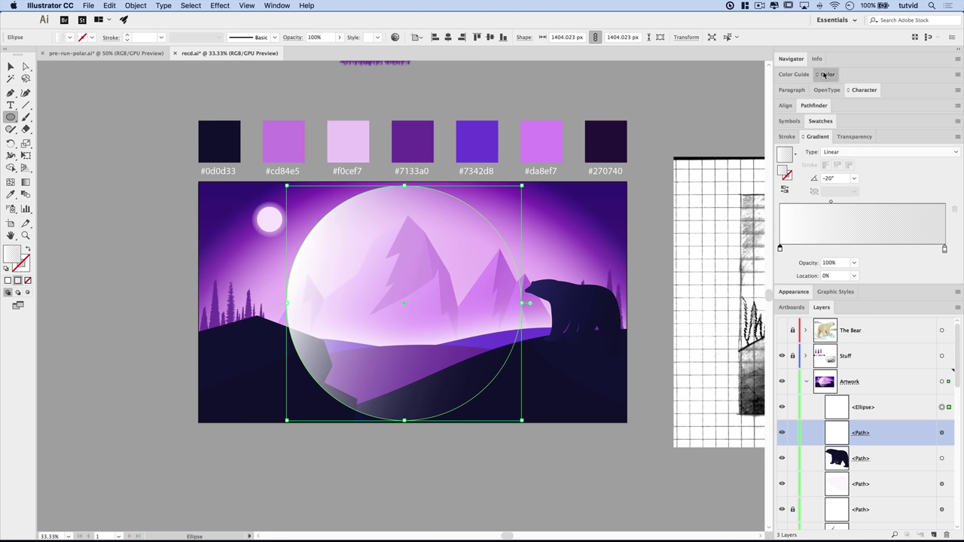
{"action": "left_click", "coordinate": [957, 74]}
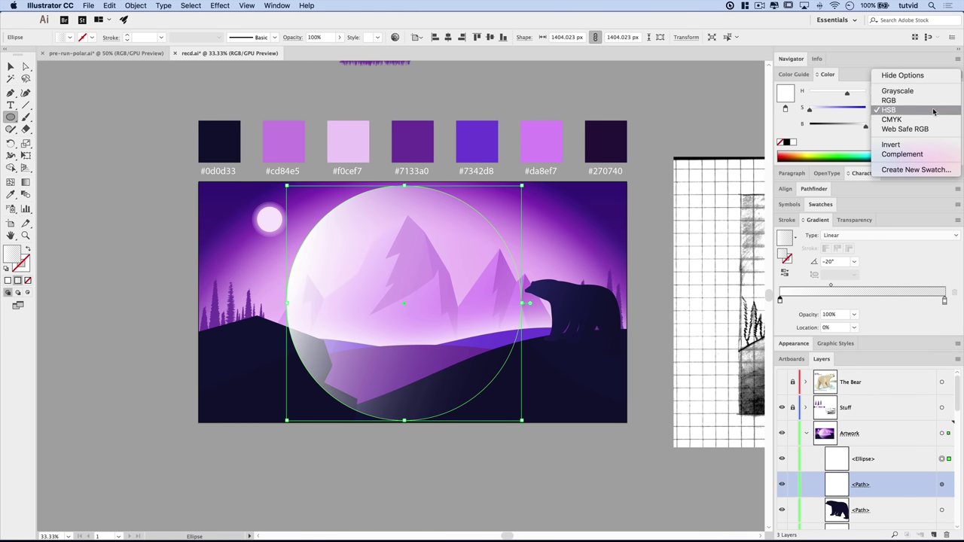
{"action": "left_click", "coordinate": [896, 98]}
{"action": "left_click", "coordinate": [931, 142]}
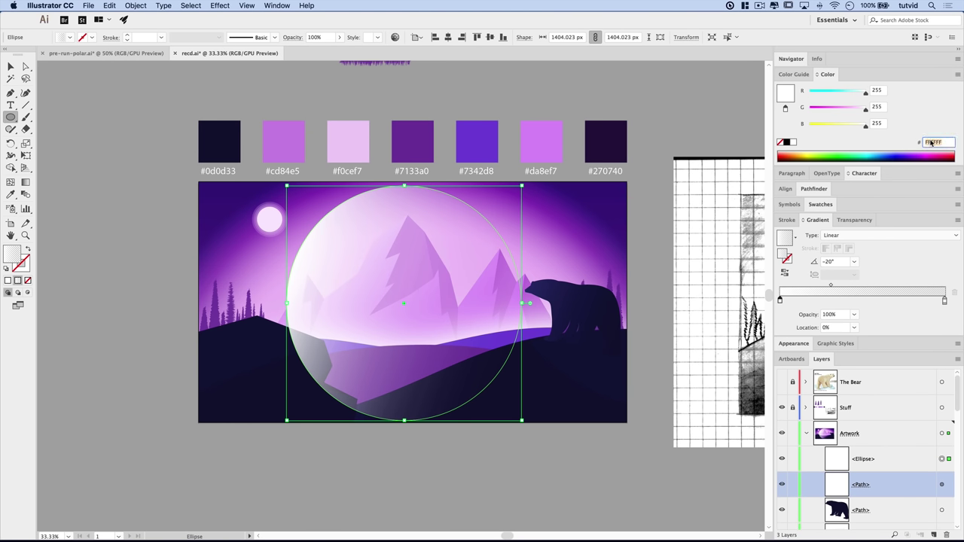
{"action": "type", "text": "f0cef7"}
{"action": "key", "text": "Return"}
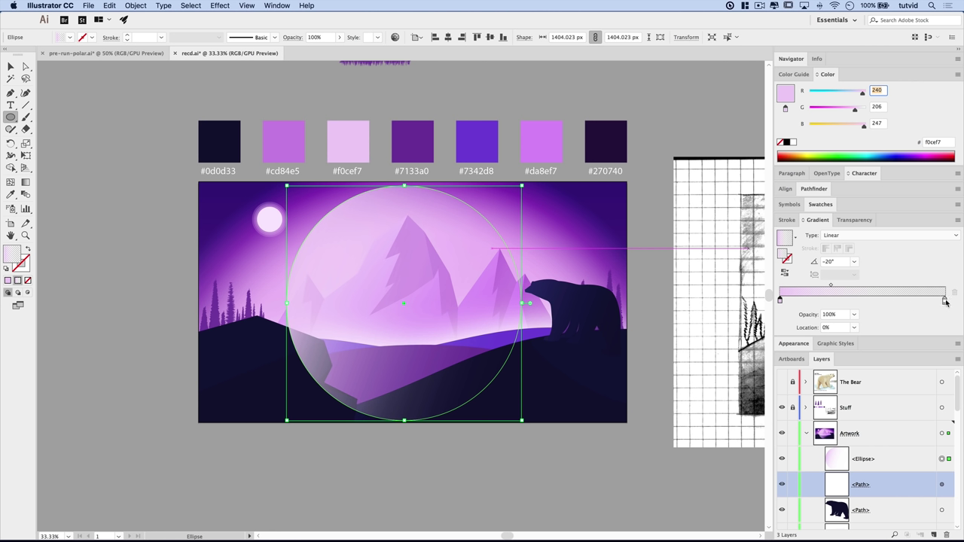
- Set the color of the circle's transparent end gradient stop to #f0cef7
{"action": "left_click", "coordinate": [944, 300]}
{"action": "left_click", "coordinate": [937, 142]}
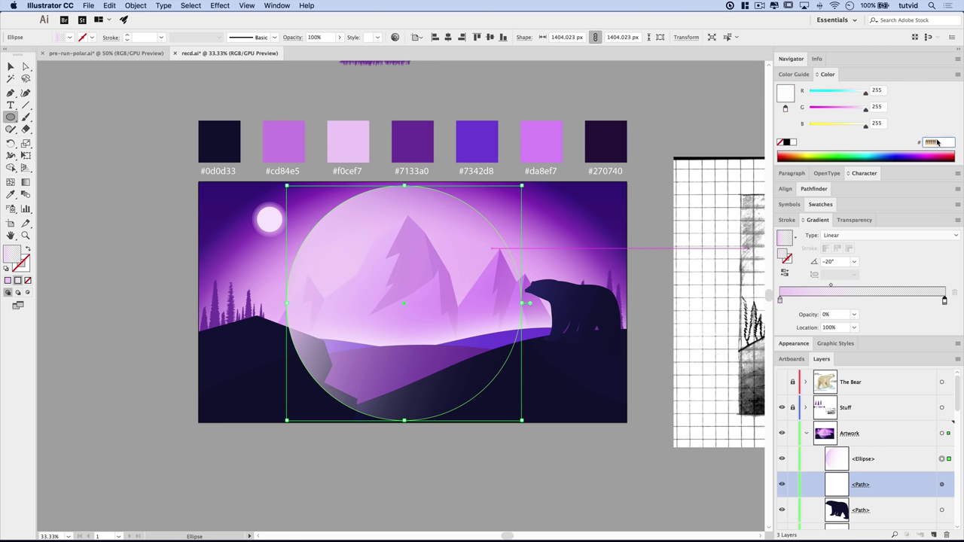
{"action": "type", "text": "f0cef7"}
{"action": "key", "text": "Tab"}
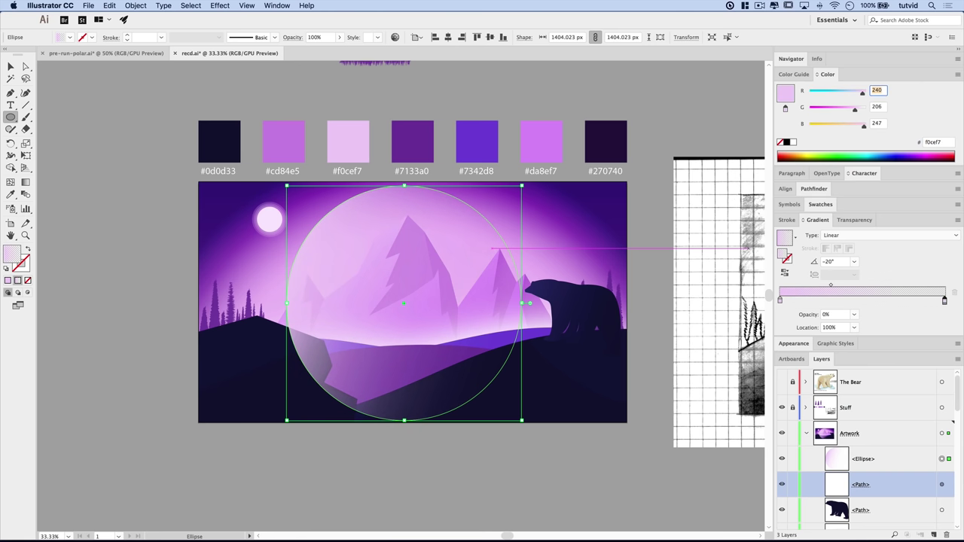
- Set the circle's gradient midpoint to 50% and change its gradient type to Radial
{"action": "left_click", "coordinate": [832, 287]}
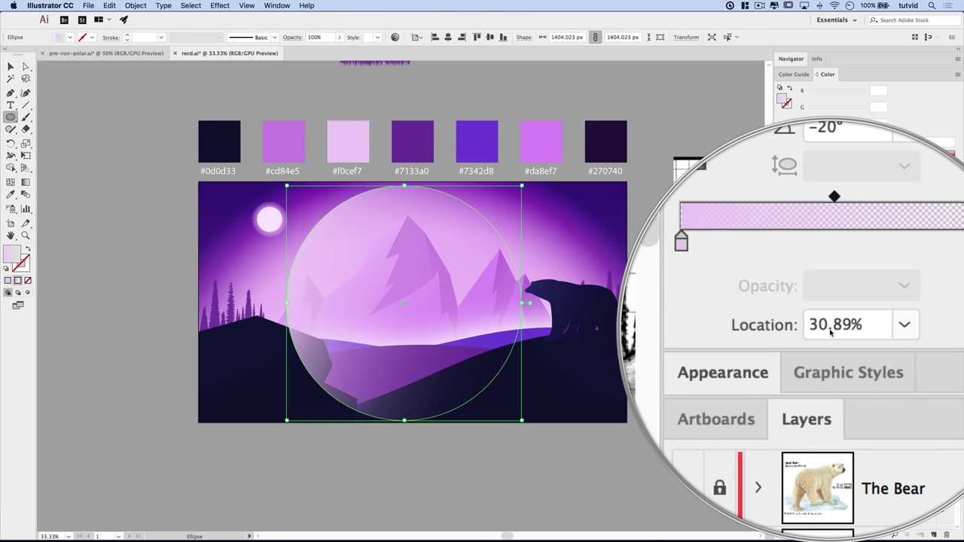
{"action": "double_click", "coordinate": [831, 327]}
{"action": "type", "text": "50"}
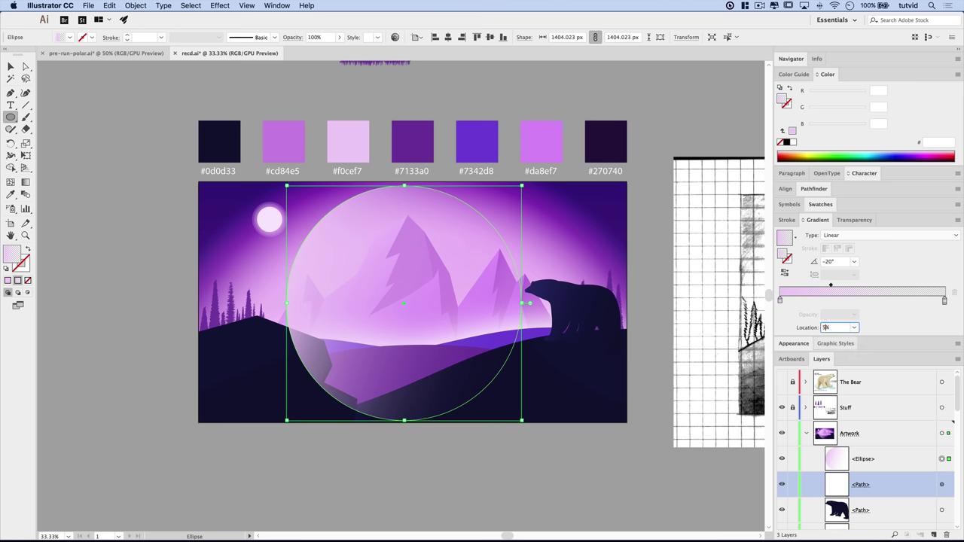
{"action": "key", "text": "Tab"}
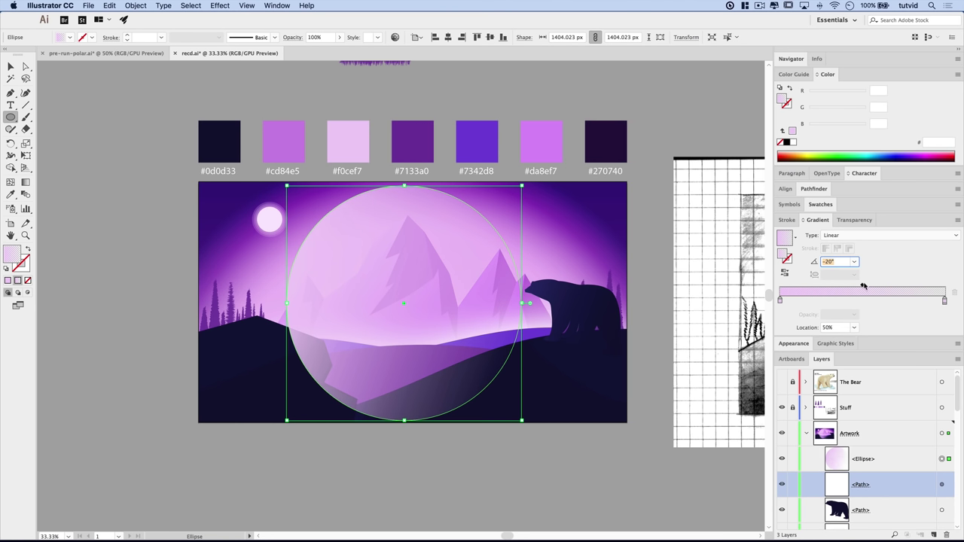
{"action": "left_click", "coordinate": [844, 236]}
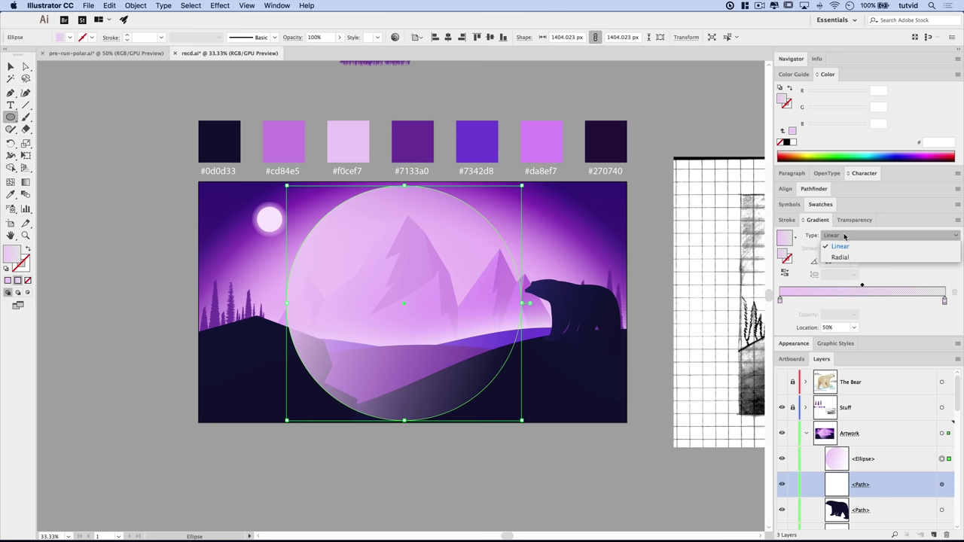
{"action": "left_click", "coordinate": [842, 257]}
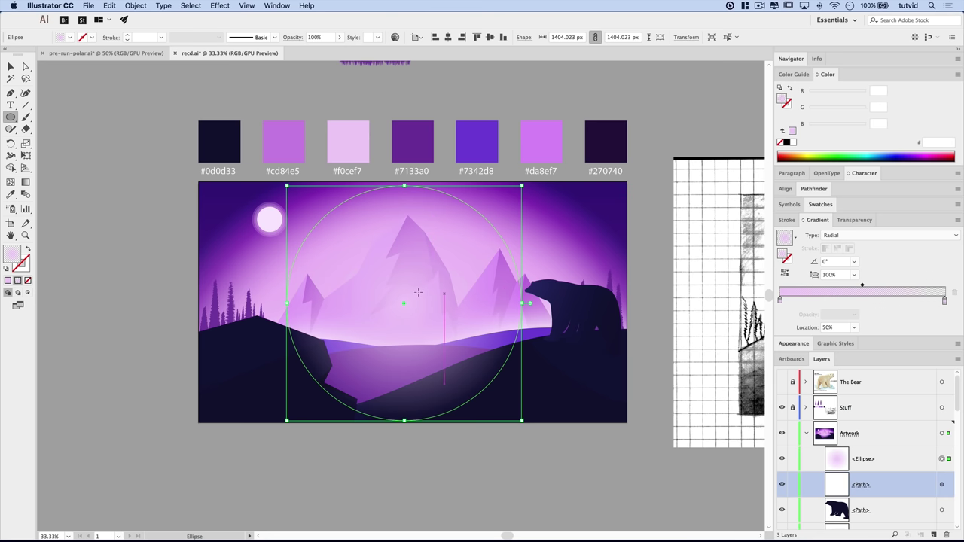
- Stretch the circle into an ellipse about 2491 px wide spanning the artboard and nudge it right
{"action": "left_click", "coordinate": [10, 66]}
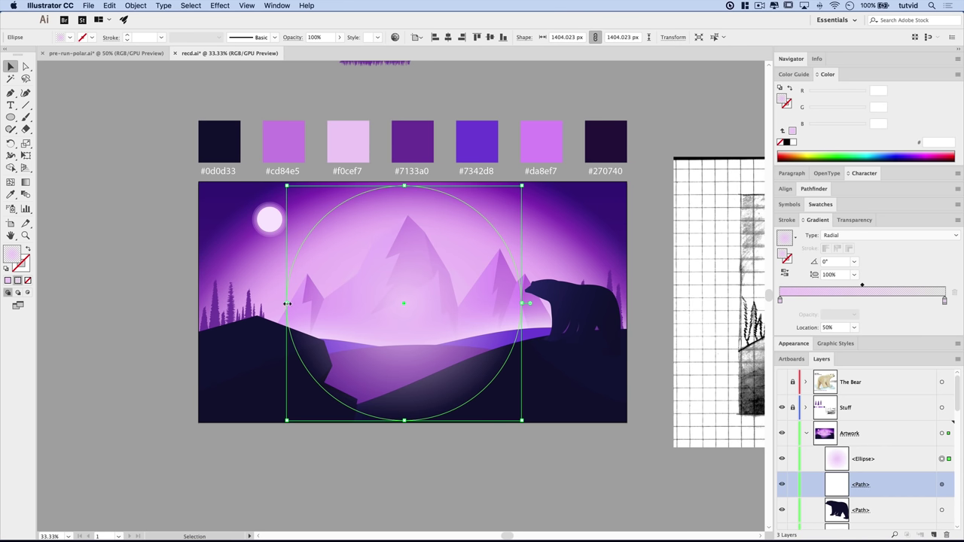
{"action": "left_click_drag", "start_coordinate": [287, 304], "coordinate": [196, 304]}
{"action": "key", "text": "shift+Right"}
{"action": "key", "text": "shift+Right"}
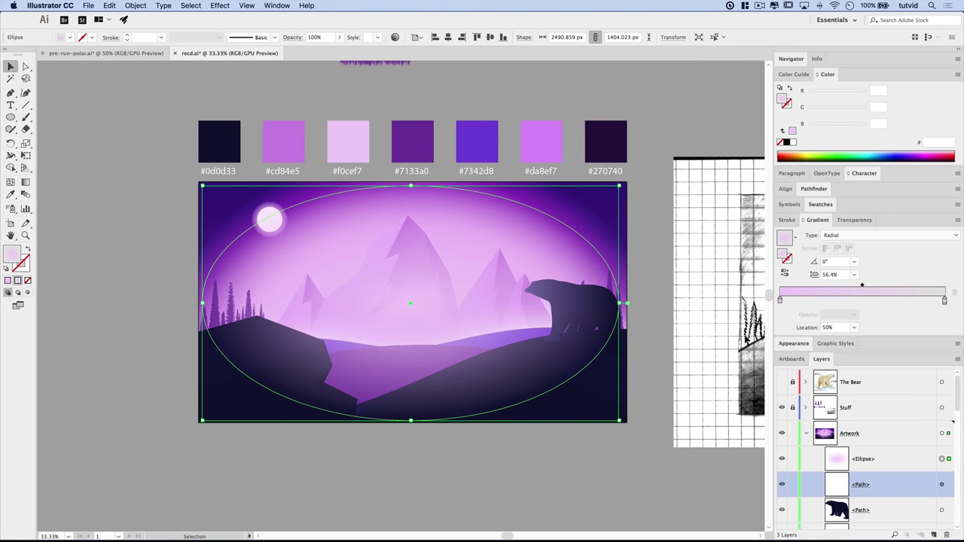
- Set the ellipse's blending mode to Color Dodge at 50% opacity
{"action": "left_click", "coordinate": [853, 220]}
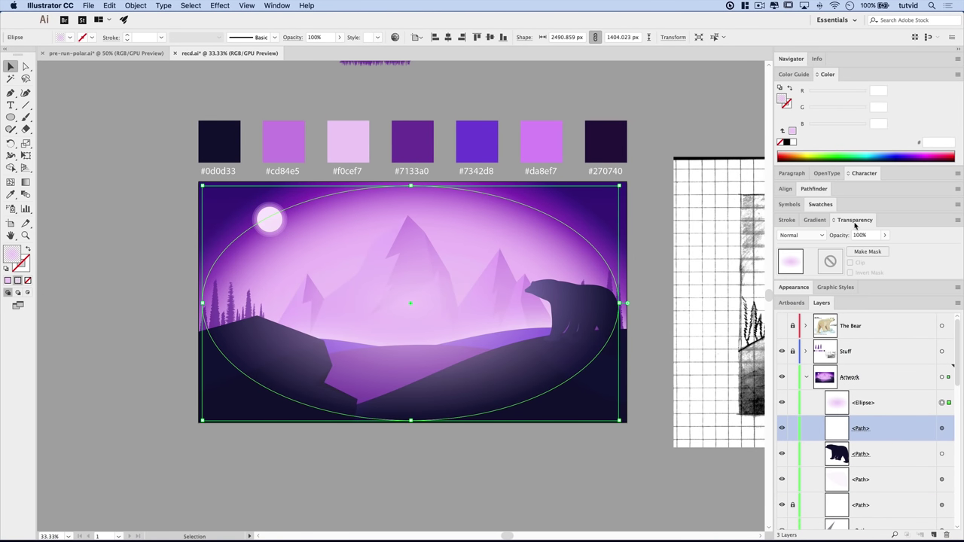
{"action": "left_click", "coordinate": [801, 235]}
{"action": "left_click", "coordinate": [803, 318]}
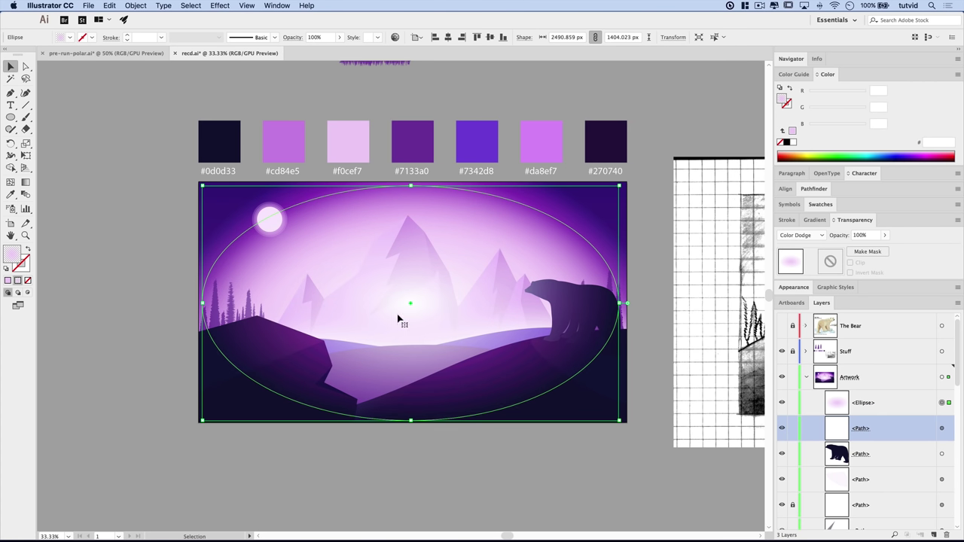
{"action": "left_click", "coordinate": [859, 234]}
{"action": "type", "text": "50"}
{"action": "key", "text": "Return"}
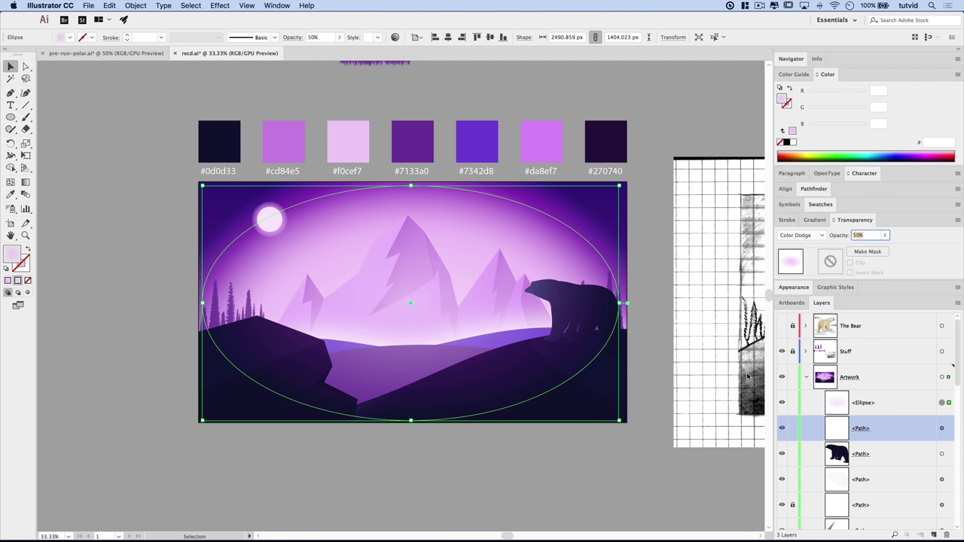
- Compare the artwork with and without the glow ellipse and check it against the pencil sketch
{"action": "left_click", "coordinate": [781, 403]}
{"action": "left_click", "coordinate": [782, 403]}
{"action": "left_click", "coordinate": [782, 403]}
{"action": "left_click", "coordinate": [781, 403]}
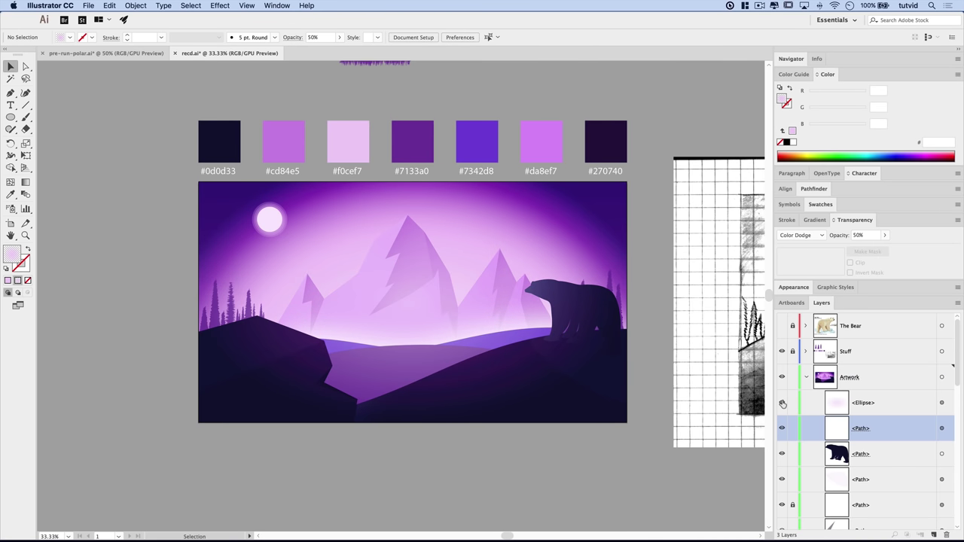
{"action": "left_click", "coordinate": [862, 403]}
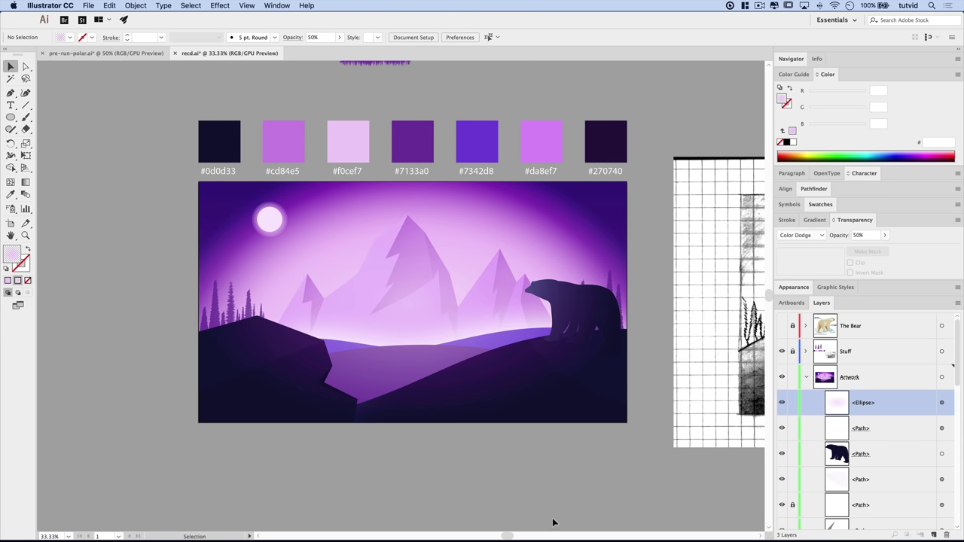
{"action": "key", "text": "space"}
{"action": "left_click_drag", "start_coordinate": [647, 334], "coordinate": [300, 307]}
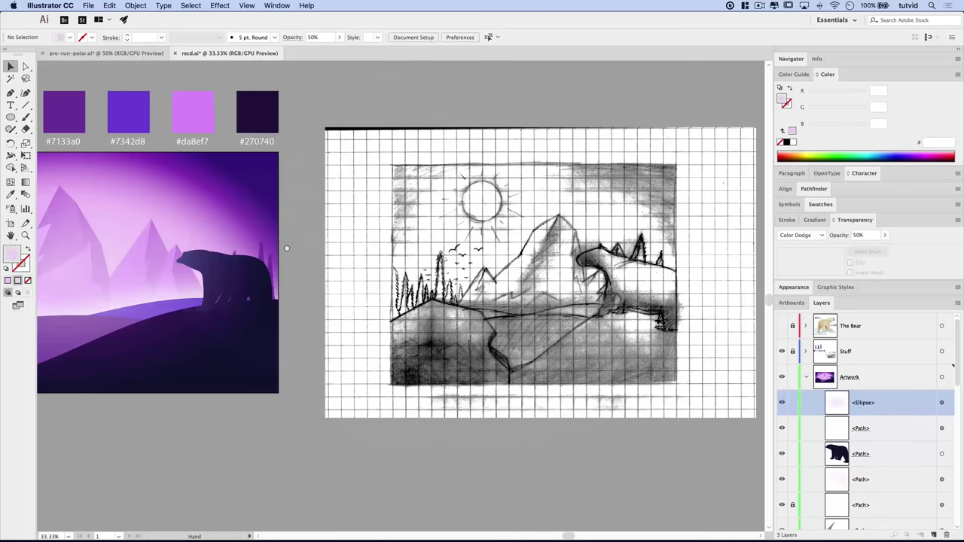
{"action": "scroll", "coordinate": [301, 252], "scroll_direction": "left", "scroll_amount": 10}
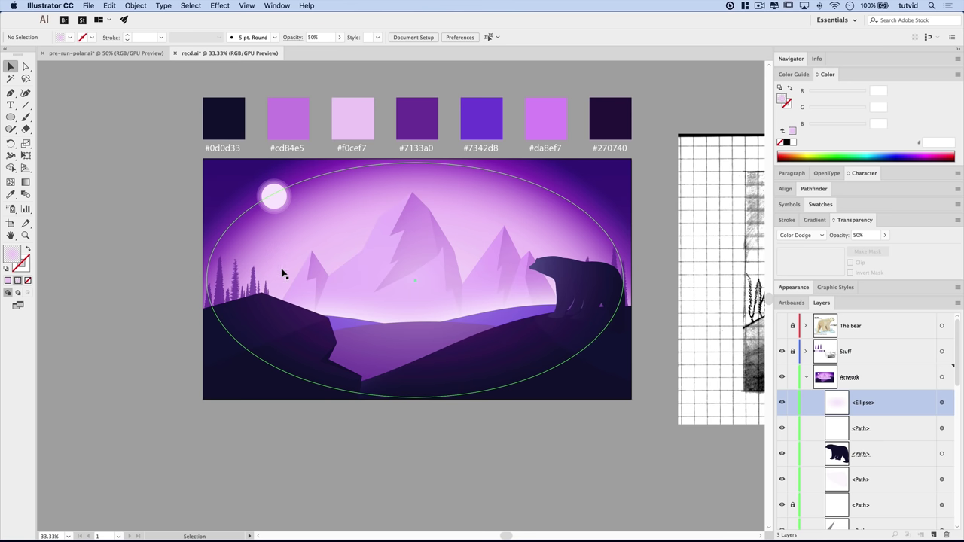
{"action": "scroll", "coordinate": [343, 279], "scroll_direction": "right", "scroll_amount": 5}
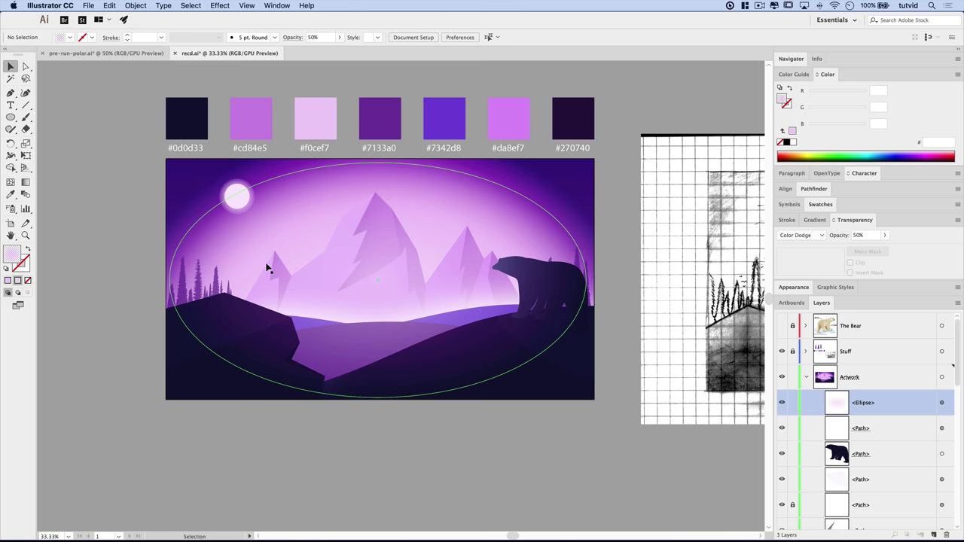
{"action": "scroll", "coordinate": [459, 316], "scroll_direction": "right", "scroll_amount": 3}
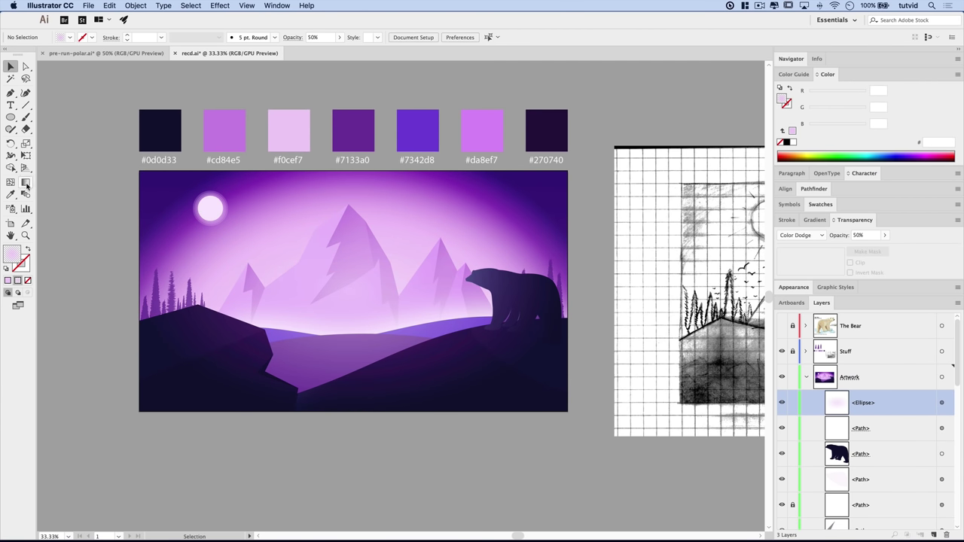
- Create a 2560 × 1440 px rectangle above the ellipse and give it a solid #f0cef7 fill
{"action": "left_click_drag", "start_coordinate": [11, 117], "coordinate": [51, 120]}
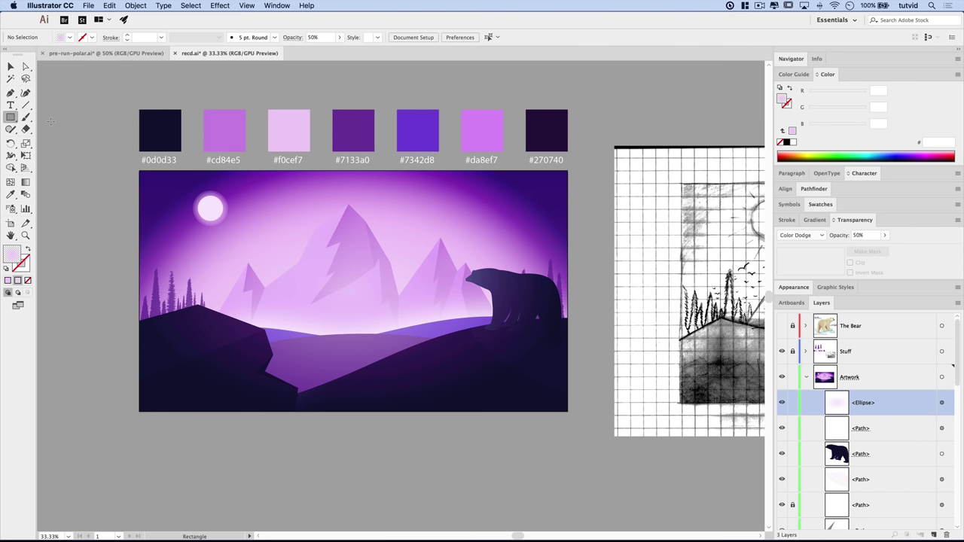
{"action": "left_click", "coordinate": [271, 238]}
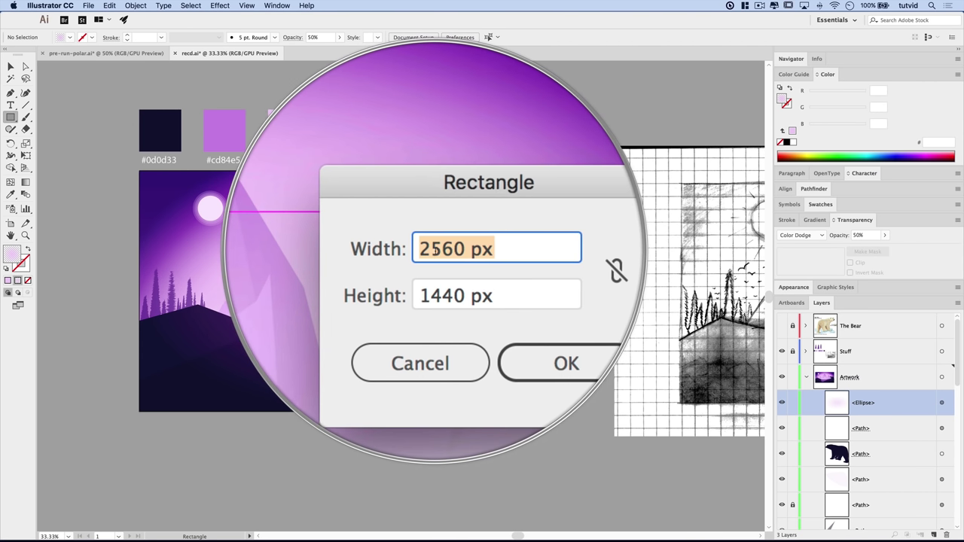
{"action": "left_click", "coordinate": [477, 286]}
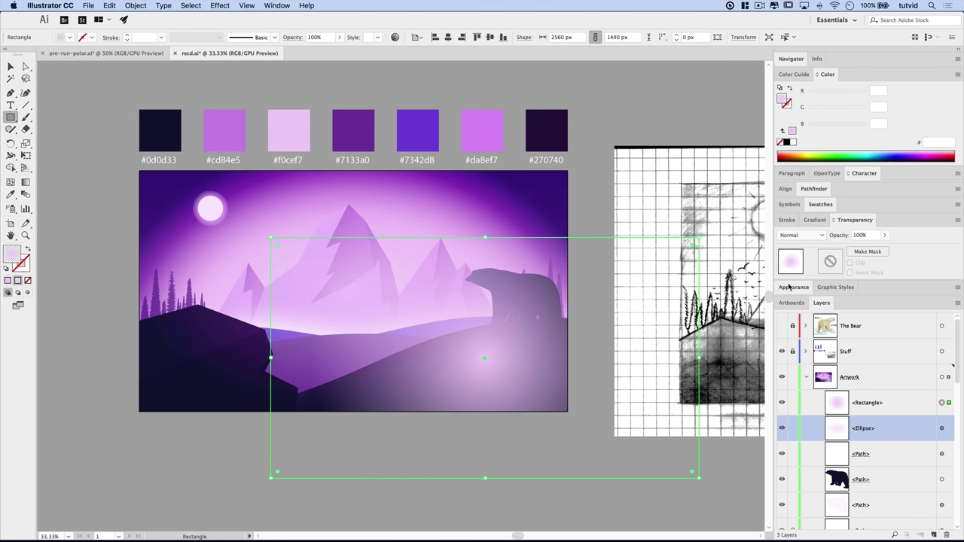
{"action": "left_click", "coordinate": [824, 220]}
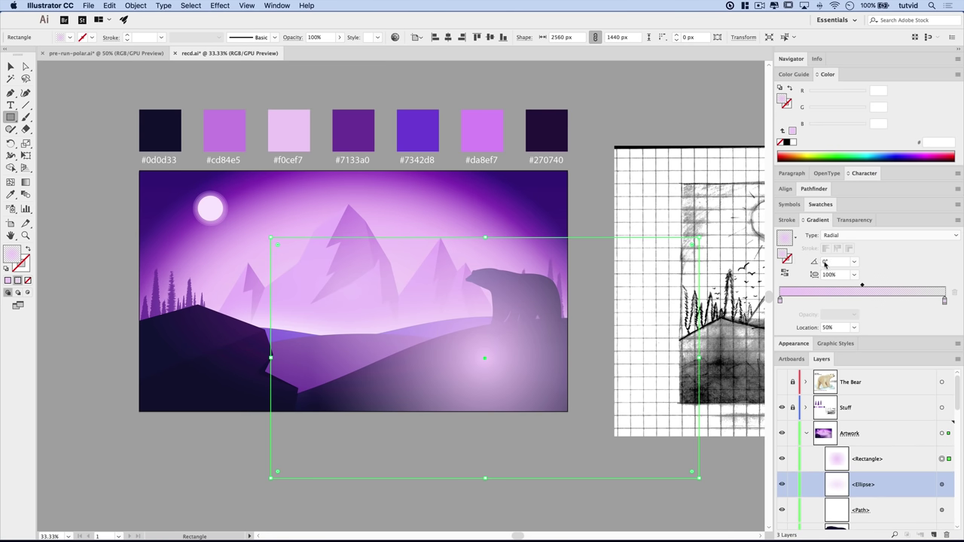
{"action": "left_click", "coordinate": [7, 280]}
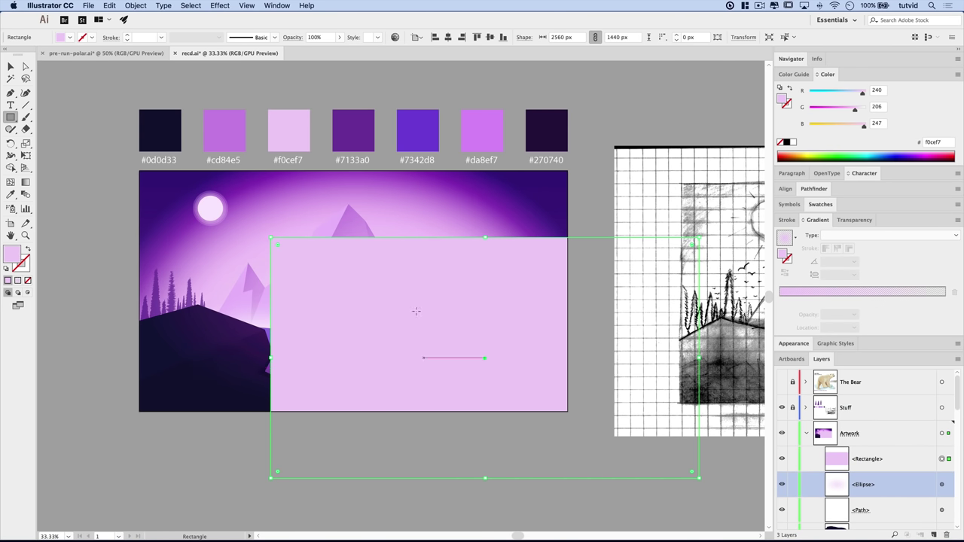
- Center the rectangle horizontally and vertically on the artboard and rename it Grain
{"action": "key", "text": "v"}
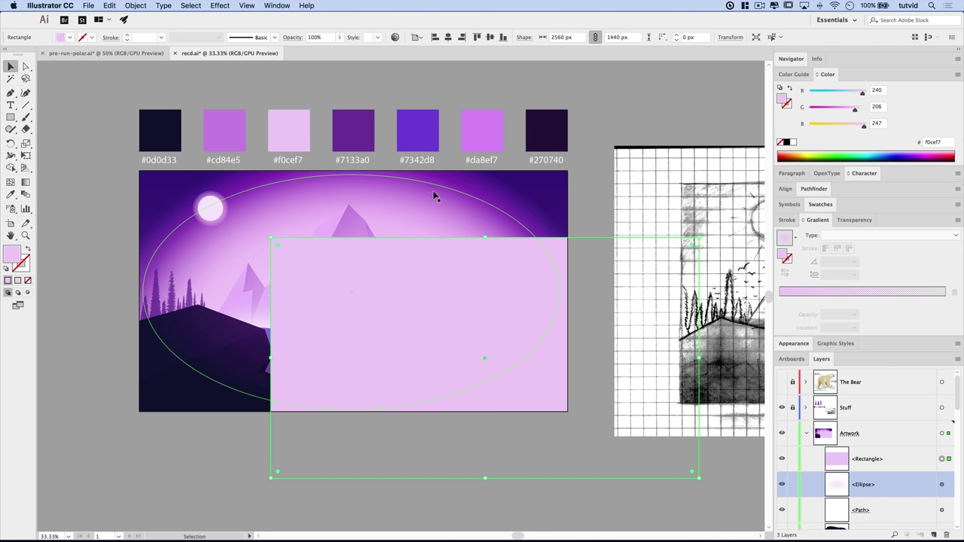
{"action": "left_click", "coordinate": [448, 37]}
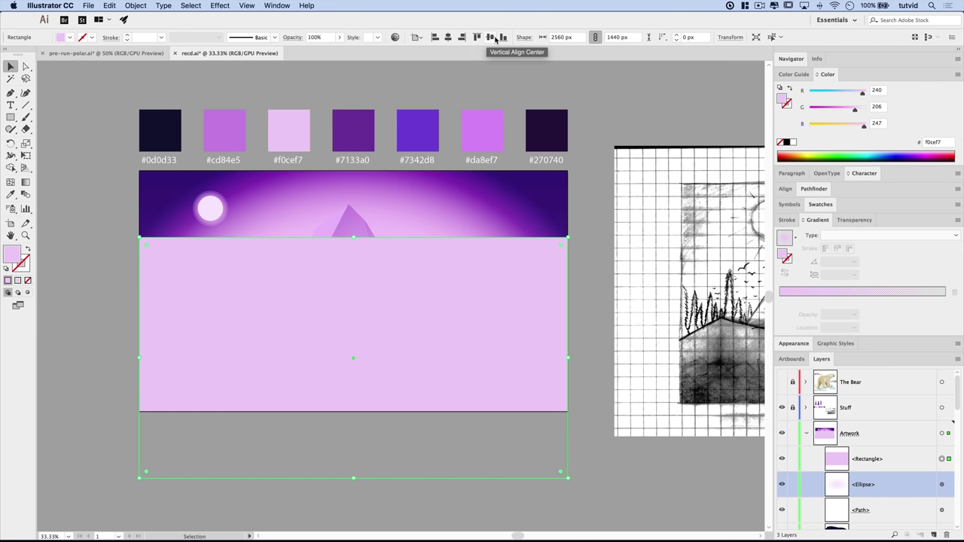
{"action": "left_click", "coordinate": [491, 37]}
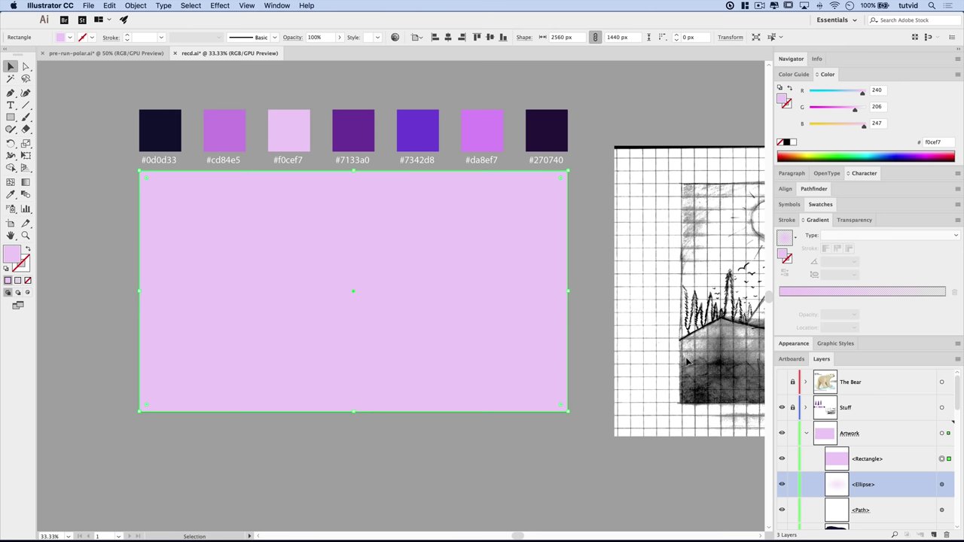
{"action": "left_click", "coordinate": [881, 460]}
{"action": "double_click", "coordinate": [869, 458]}
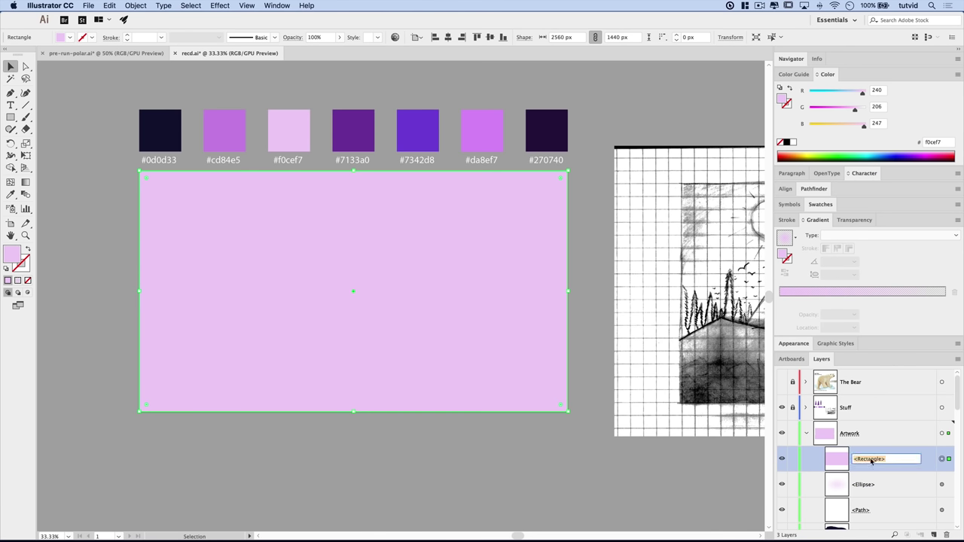
{"action": "type", "text": "Grain"}
{"action": "key", "text": "Return"}
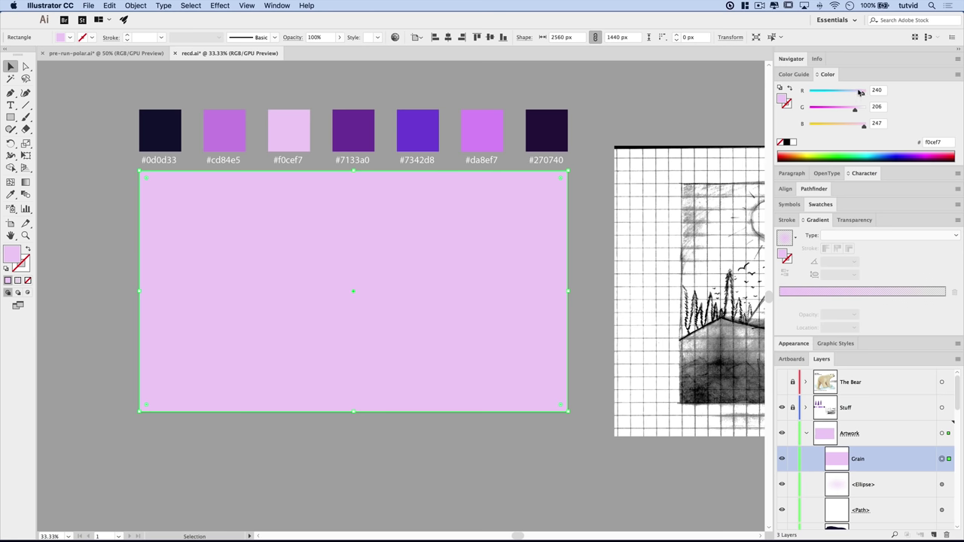
- Switch the color sliders to HSB and fill the Grain rectangle with neutral gray: hue 0, saturation 0, brightness 50
{"action": "left_click", "coordinate": [957, 74]}
{"action": "left_click", "coordinate": [896, 111]}
{"action": "left_click", "coordinate": [876, 90]}
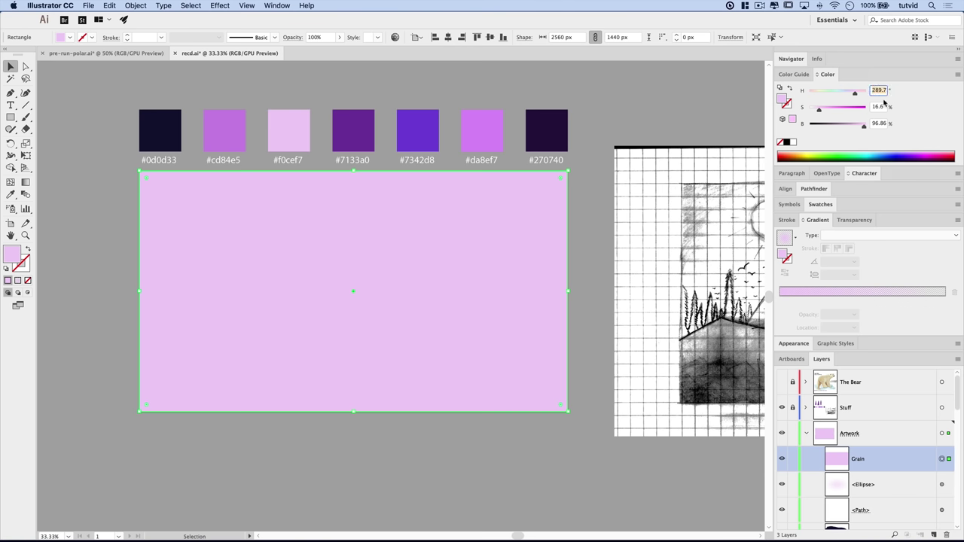
{"action": "type", "text": "0"}
{"action": "key", "text": "Tab"}
{"action": "type", "text": "0"}
{"action": "key", "text": "Tab"}
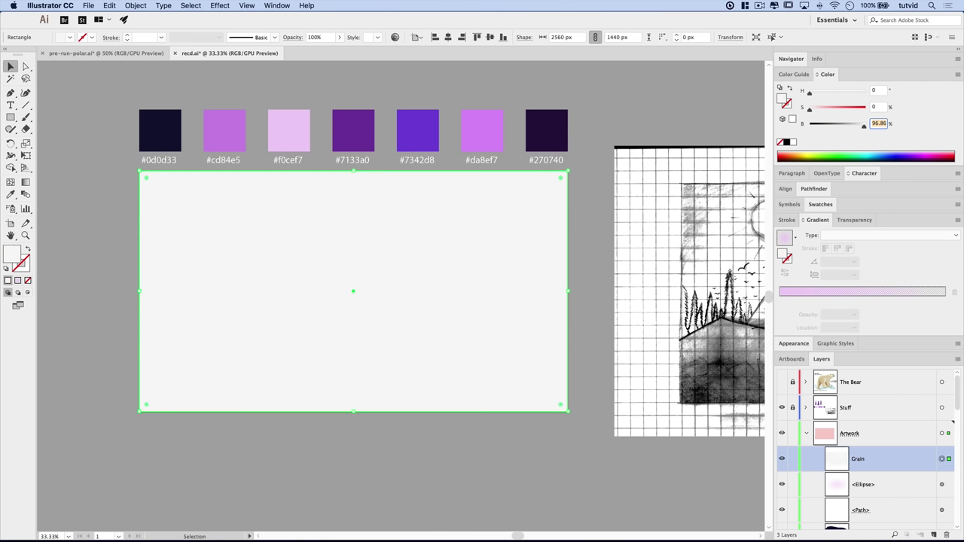
{"action": "type", "text": "50"}
{"action": "key", "text": "Tab"}
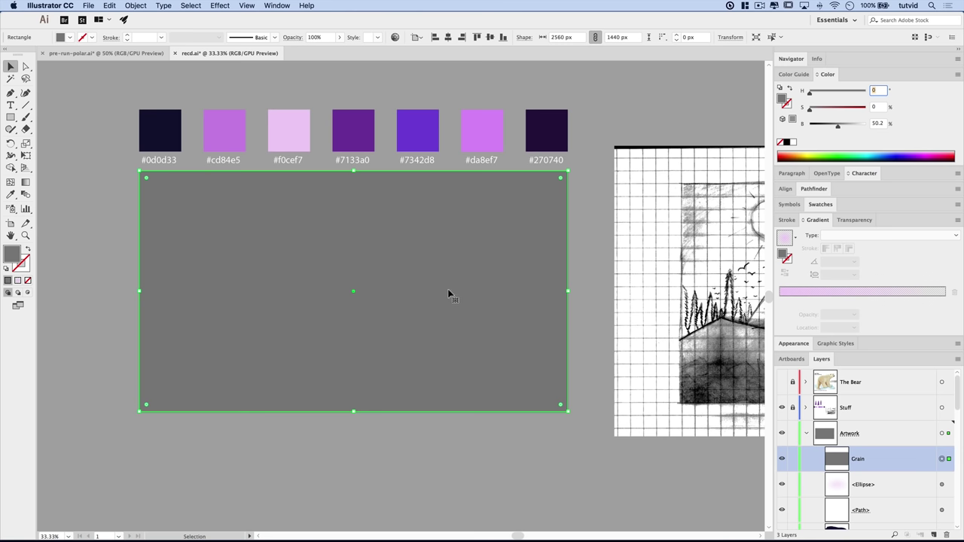
{"action": "key", "text": "Return"}
- Paste a copy of the Grain rectangle in front of the original and hide the copy
{"action": "left_click", "coordinate": [110, 6]}
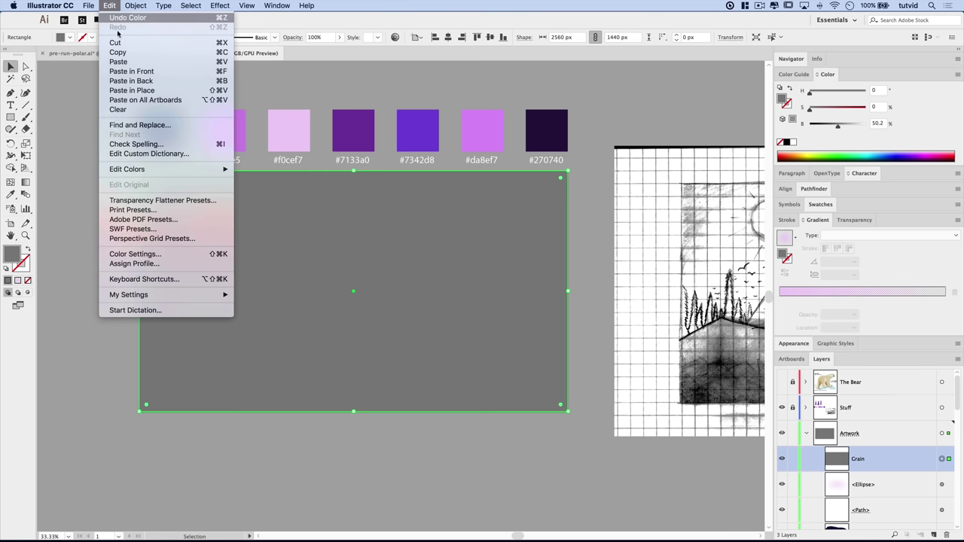
{"action": "left_click", "coordinate": [131, 71]}
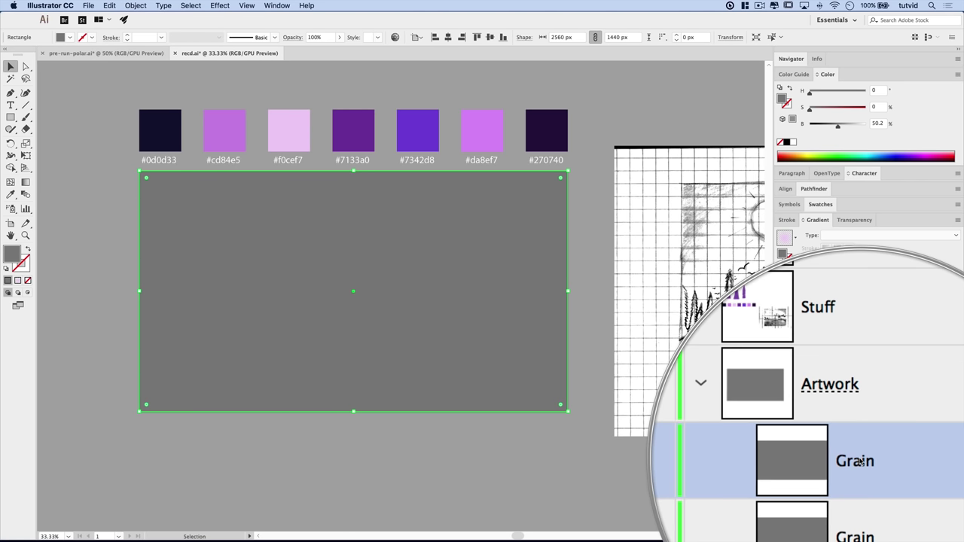
{"action": "left_click", "coordinate": [782, 459]}
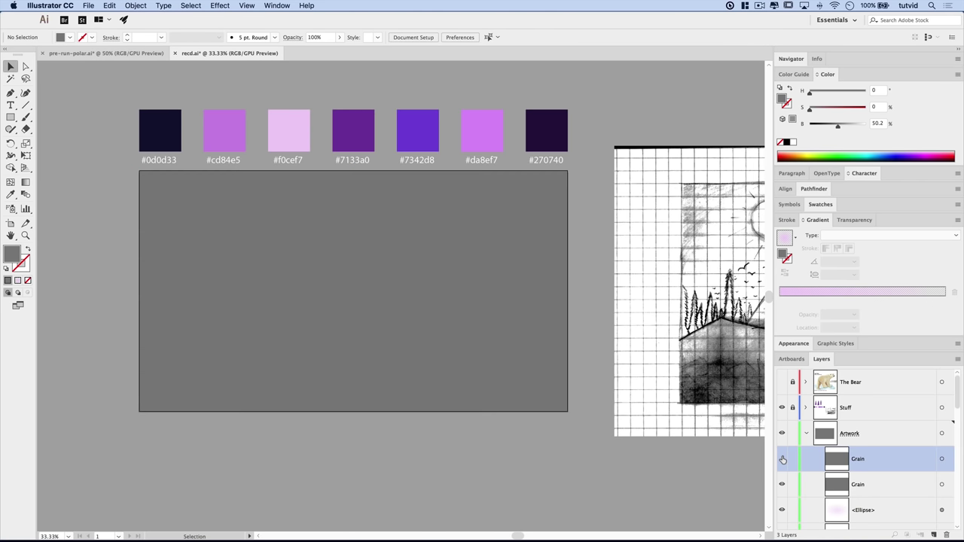
- Apply a Film Grain effect to the lower Grain rectangle with grain 10, highlight area 0 and intensity 10
{"action": "left_click", "coordinate": [866, 486]}
{"action": "left_click", "coordinate": [941, 486]}
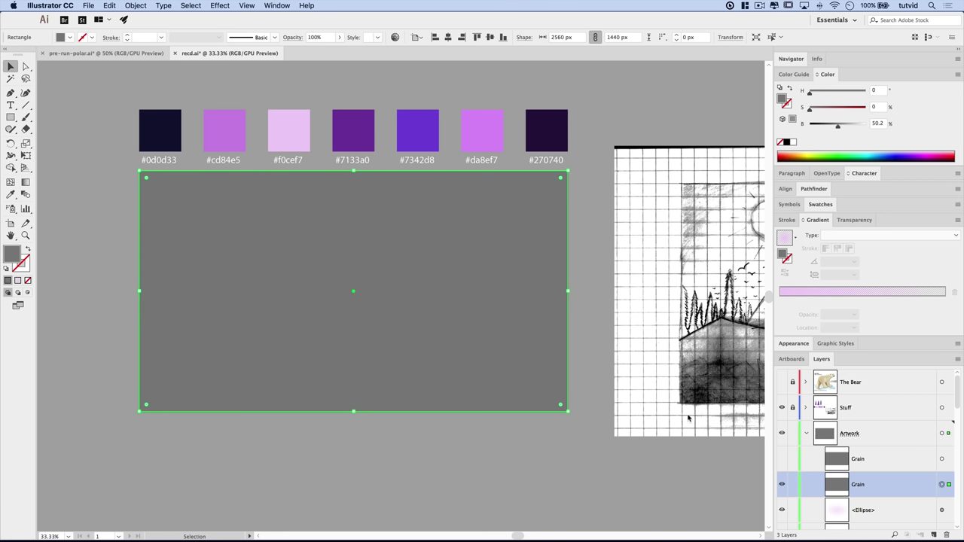
{"action": "left_click", "coordinate": [224, 4]}
{"action": "mouse_move", "coordinate": [243, 192]}
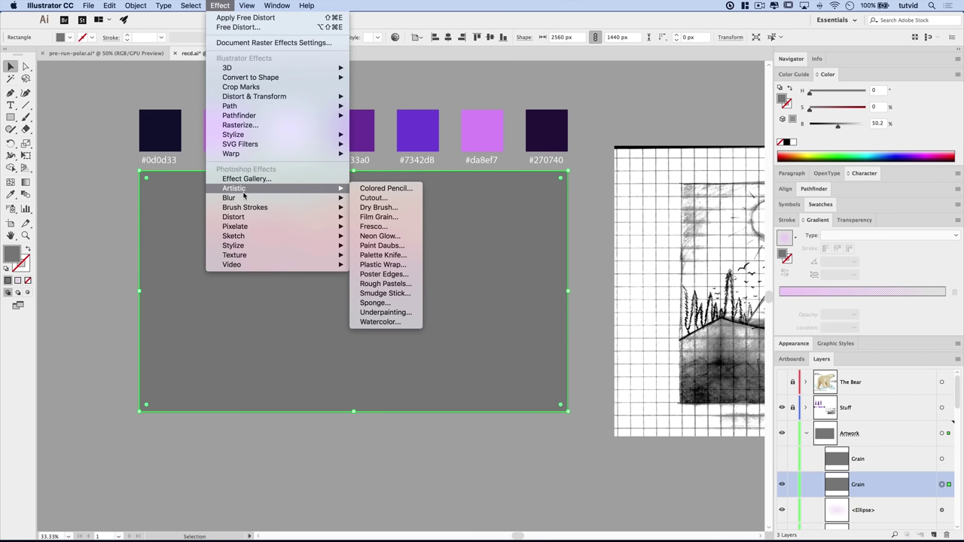
{"action": "left_click", "coordinate": [377, 217]}
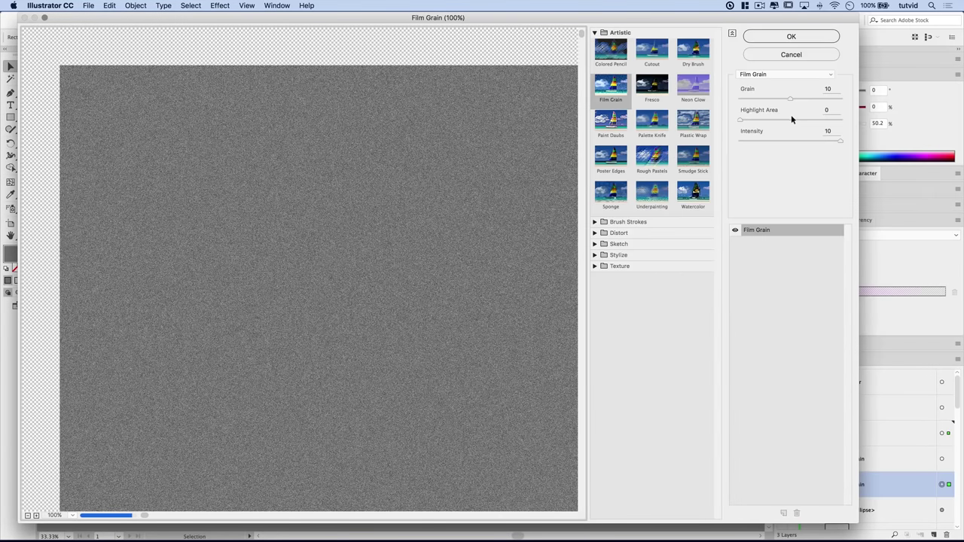
{"action": "left_click", "coordinate": [791, 36]}
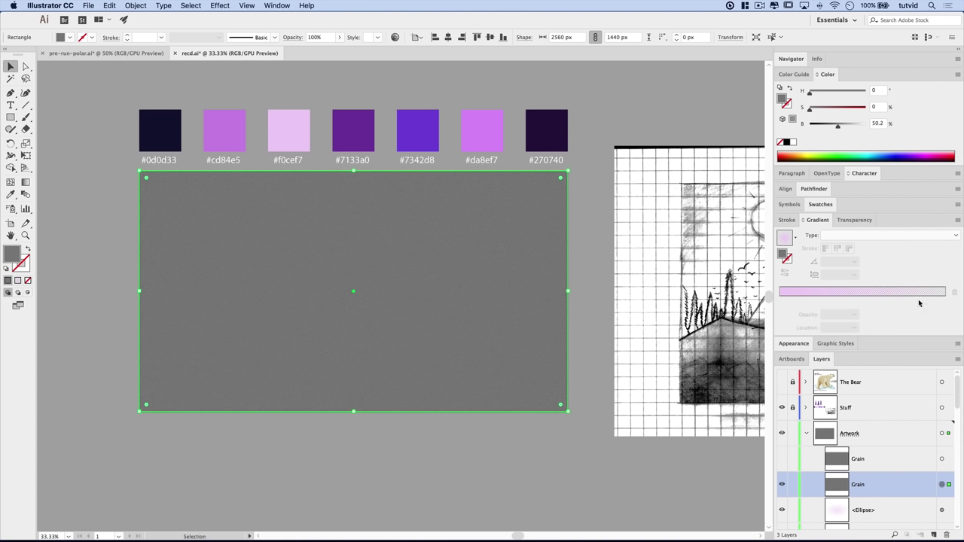
- Set the lower Grain rectangle's blend mode to Soft Light and deselect it
{"action": "left_click", "coordinate": [866, 219]}
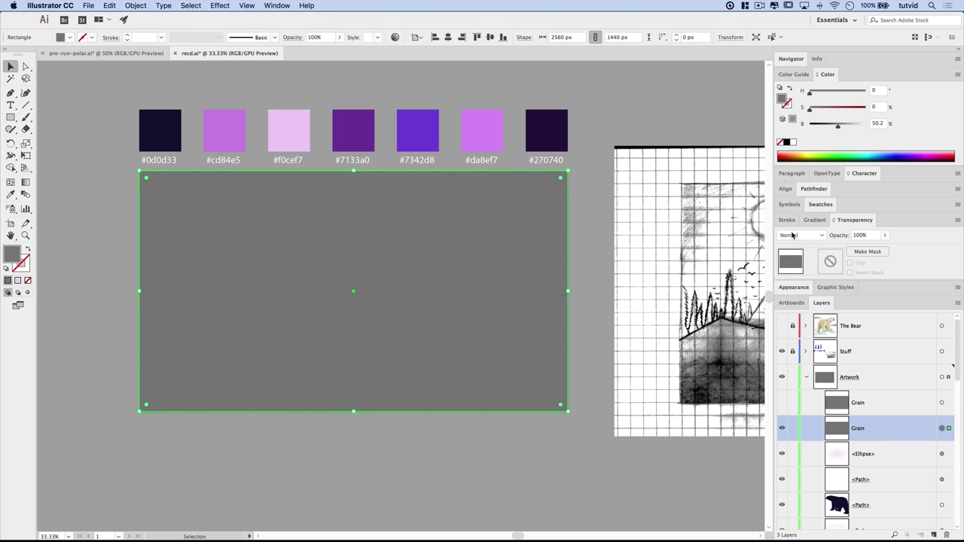
{"action": "left_click", "coordinate": [792, 235]}
{"action": "left_click", "coordinate": [804, 346]}
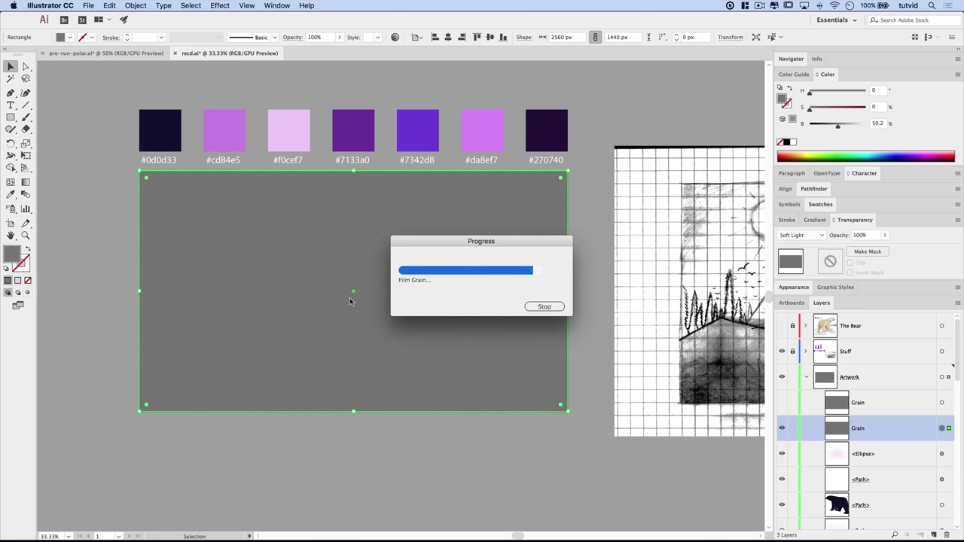
{"action": "key", "text": "super+equal"}
{"action": "key", "text": "super+equal"}
{"action": "scroll", "coordinate": [350, 304], "scroll_direction": "right", "scroll_amount": 5}
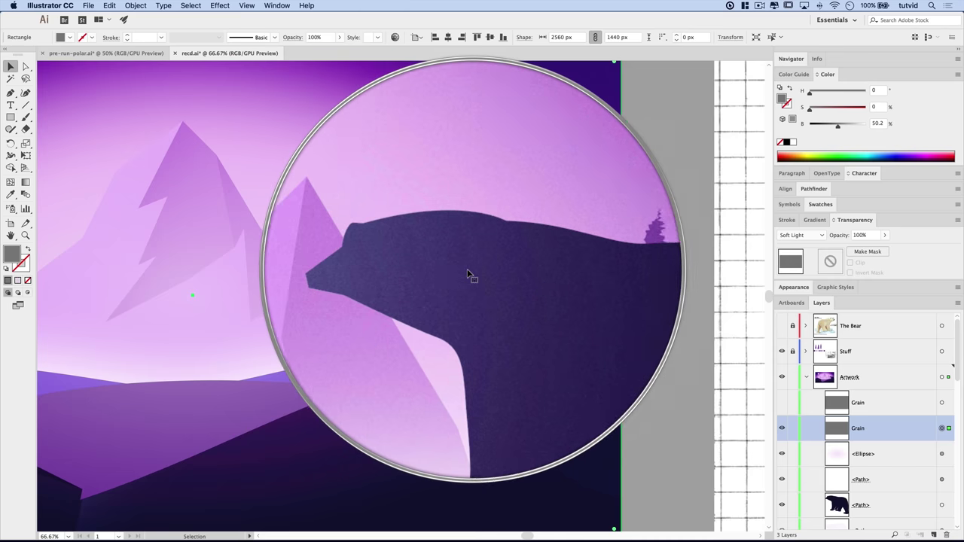
{"action": "key", "text": "super+minus"}
{"action": "key", "text": "super+minus"}
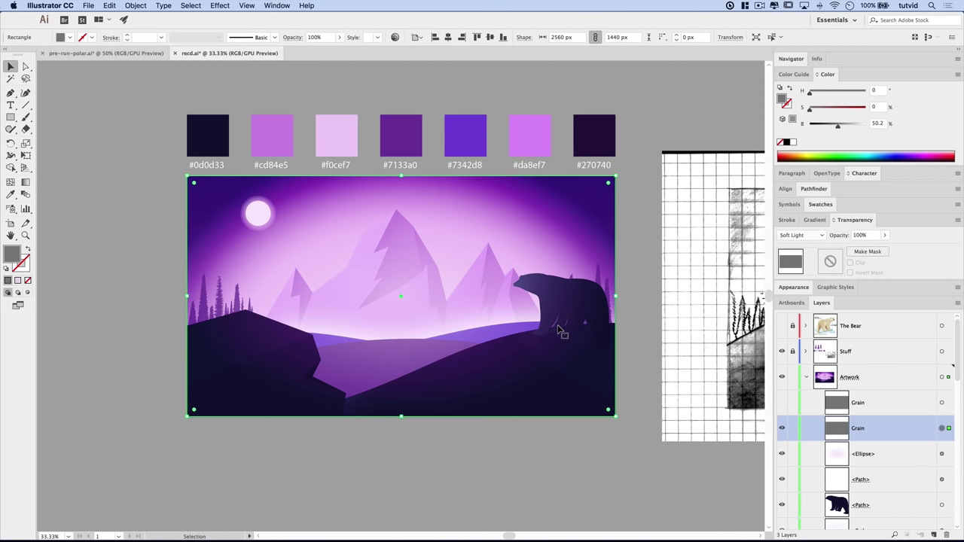
{"action": "left_click_drag", "start_coordinate": [550, 296], "coordinate": [509, 277]}
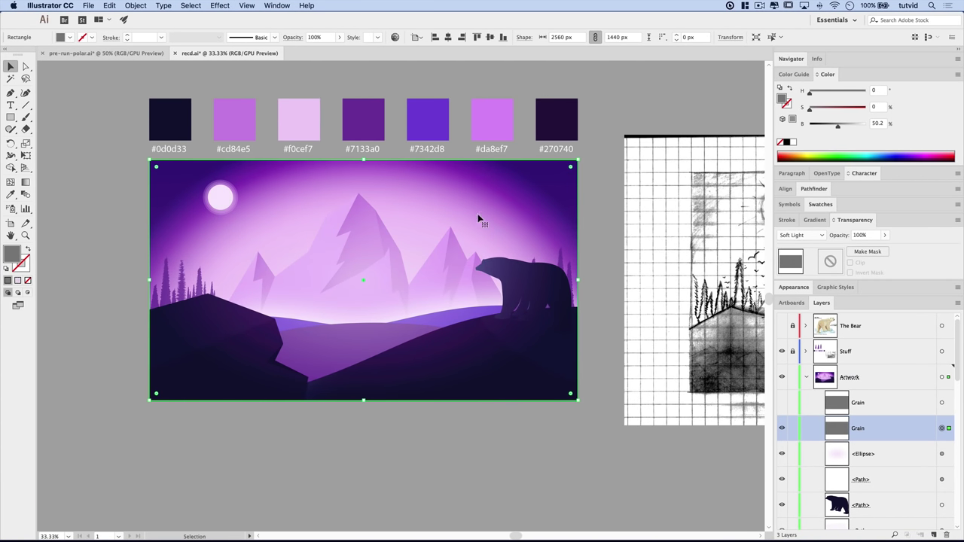
{"action": "left_click", "coordinate": [556, 486]}
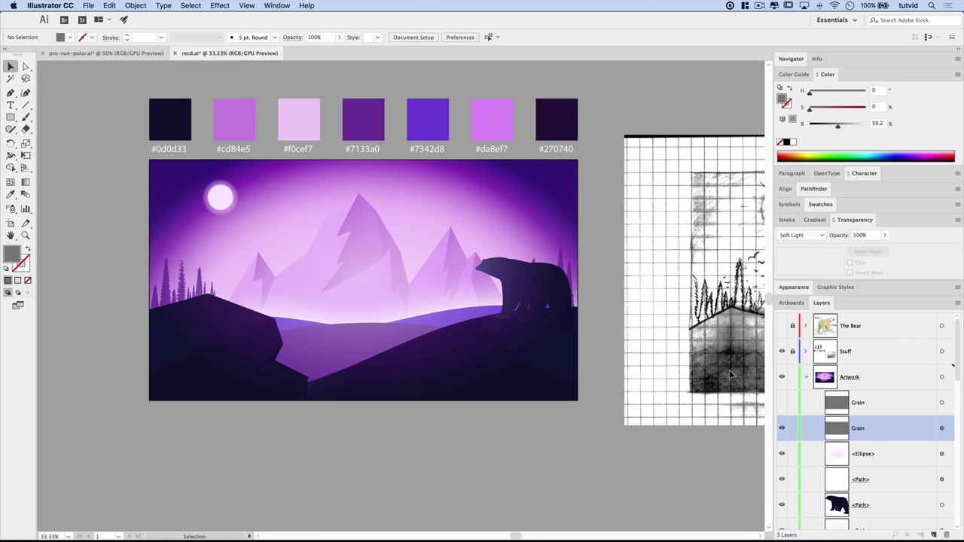
- Show the upper Grain copy and apply the Grain texture effect to it with intensity 40, contrast 63 and grain type Contrasty
{"action": "left_click", "coordinate": [781, 403]}
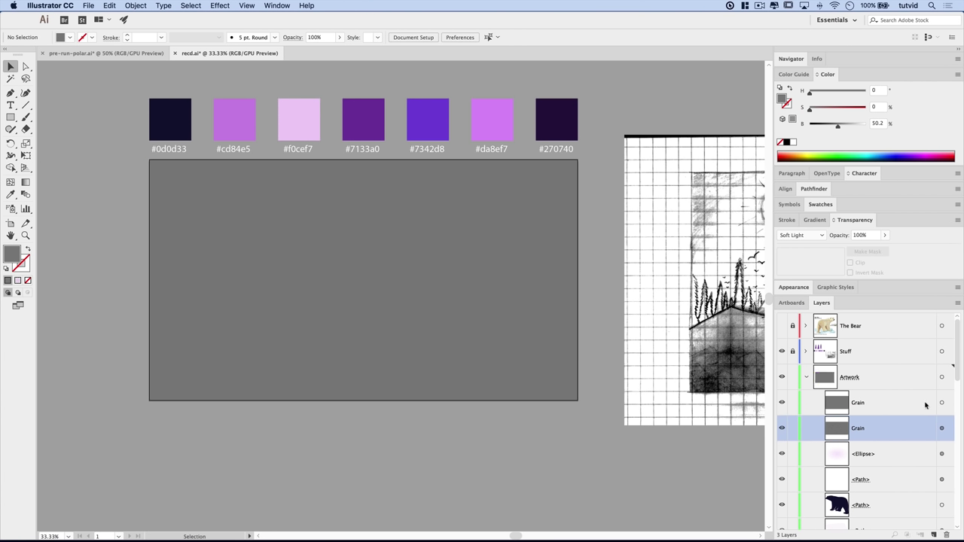
{"action": "left_click", "coordinate": [942, 404]}
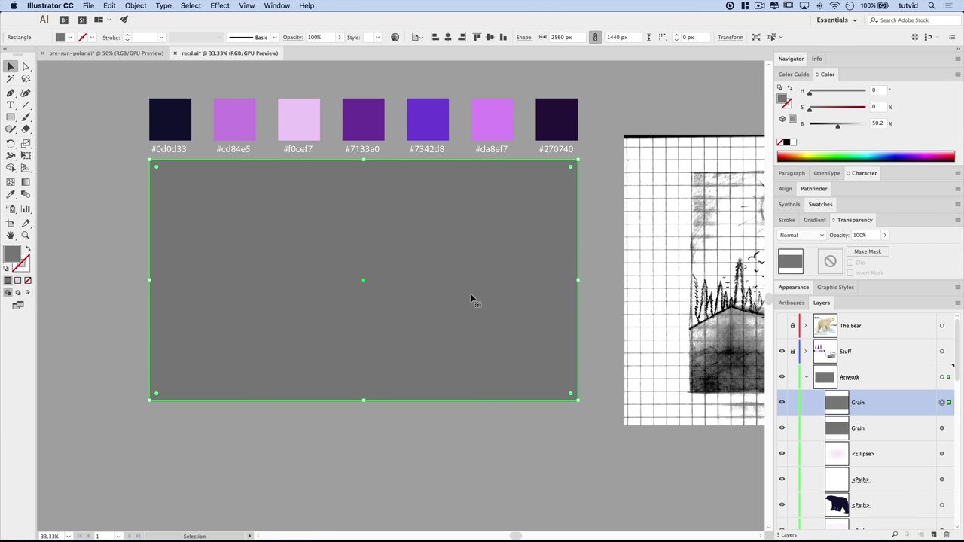
{"action": "left_click", "coordinate": [221, 5]}
{"action": "mouse_move", "coordinate": [256, 256]}
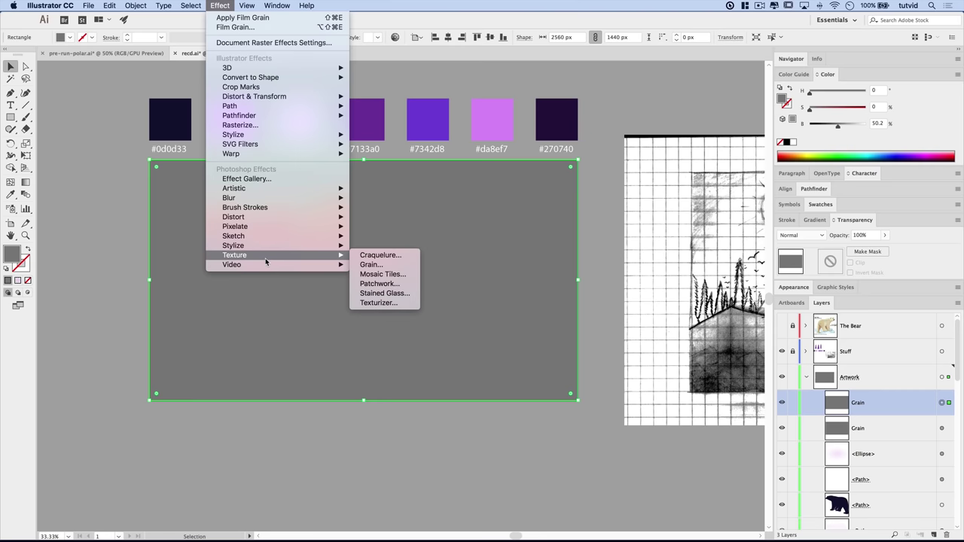
{"action": "left_click", "coordinate": [371, 266]}
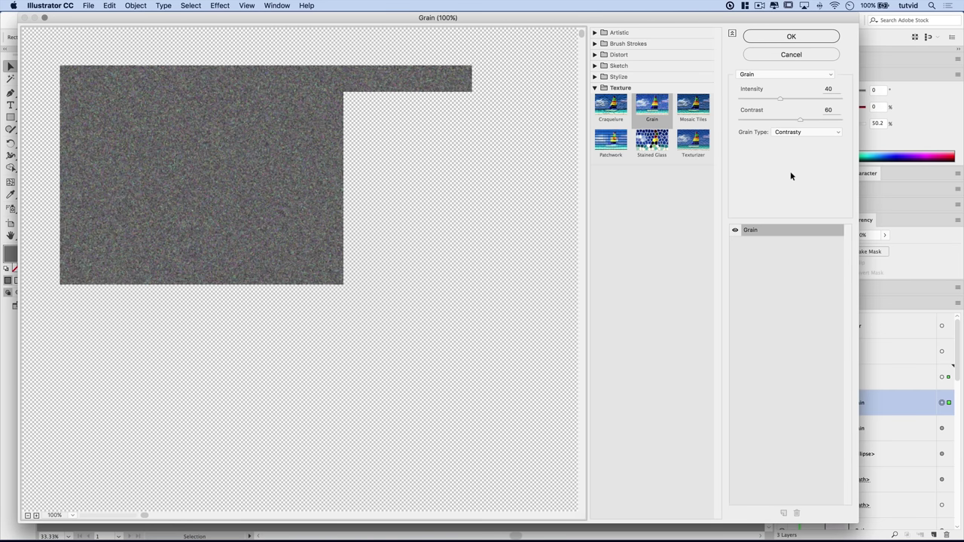
{"action": "left_click", "coordinate": [800, 131]}
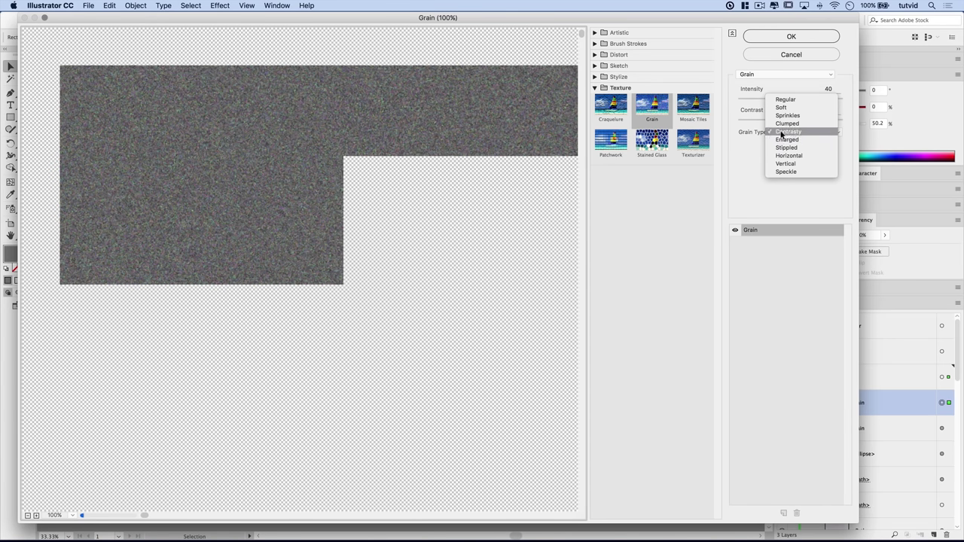
{"action": "left_click", "coordinate": [782, 134]}
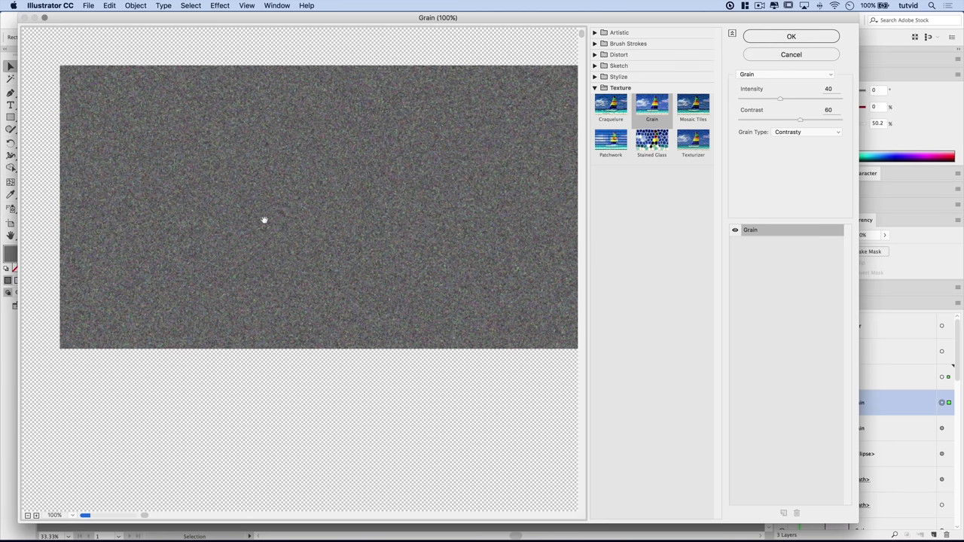
{"action": "left_click", "coordinate": [810, 120]}
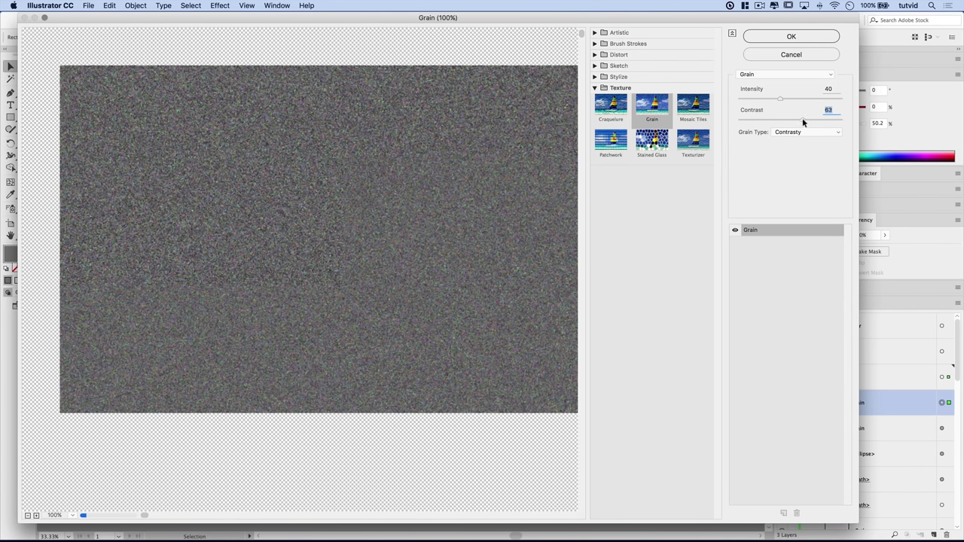
{"action": "left_click_drag", "start_coordinate": [802, 117], "coordinate": [804, 114]}
{"action": "left_click", "coordinate": [786, 35]}
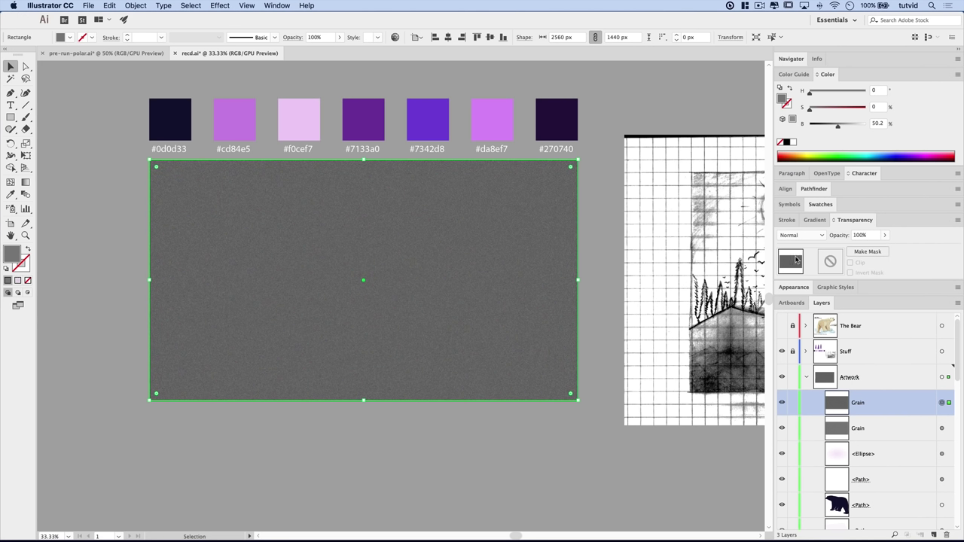
- Set the upper Grain copy's blend mode to Soft Light
{"action": "left_click", "coordinate": [820, 235]}
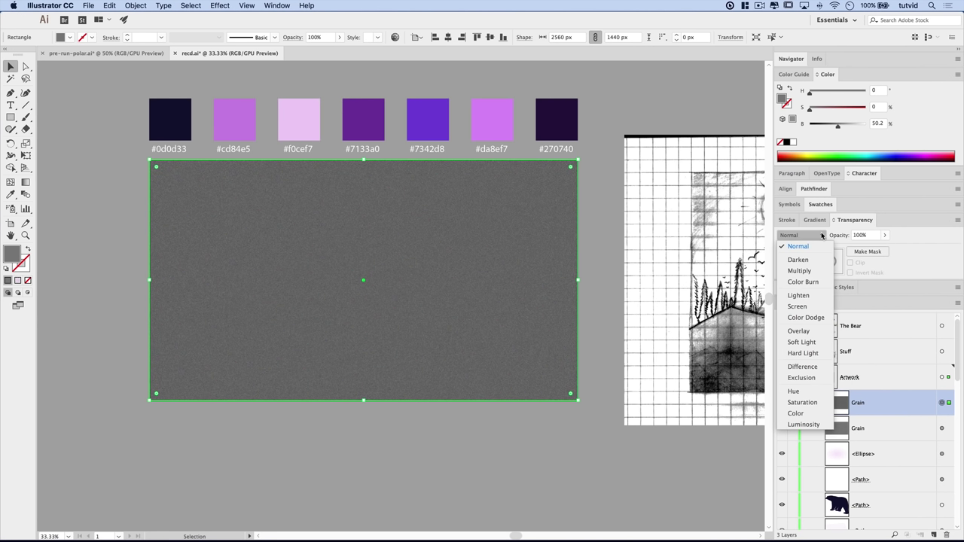
{"action": "left_click", "coordinate": [804, 343]}
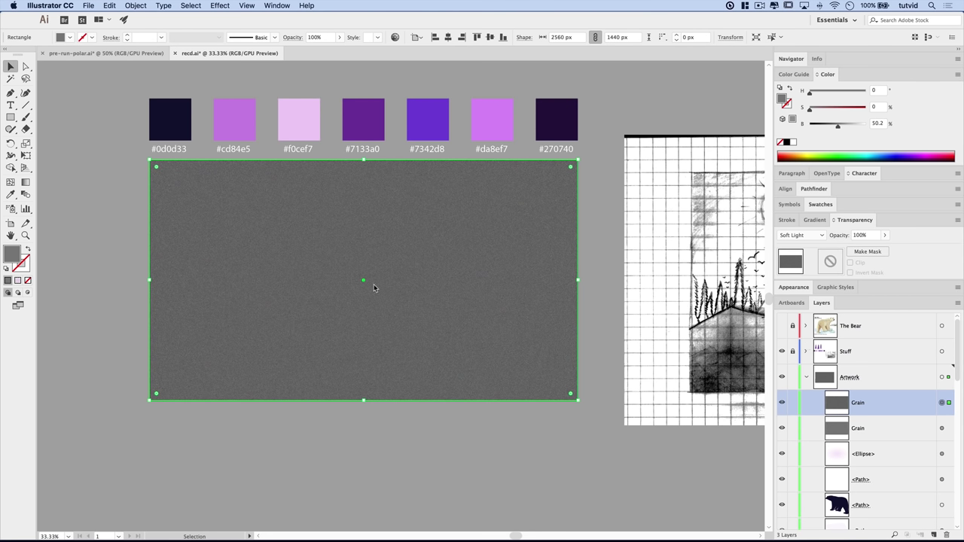
{"action": "key", "text": "super+shift+e"}
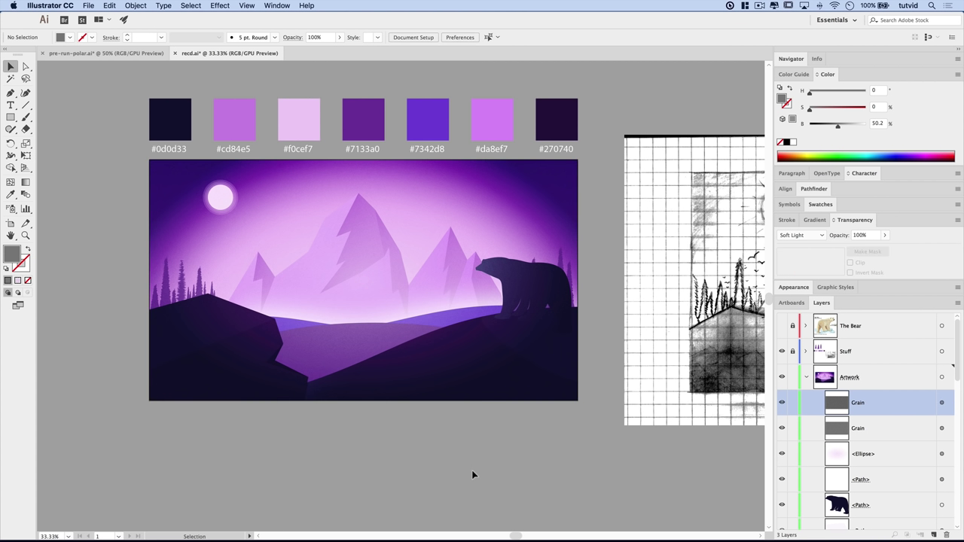
- Examine the grain texture up close across the sky, mountains and bear, and check the overall look of the artwork
{"action": "key", "text": "super+equal"}
{"action": "key", "text": "super+equal"}
{"action": "key", "text": "super+equal"}
{"action": "key", "text": "super+shift+a"}
{"action": "scroll", "coordinate": [343, 291], "scroll_direction": "up", "scroll_amount": 15}
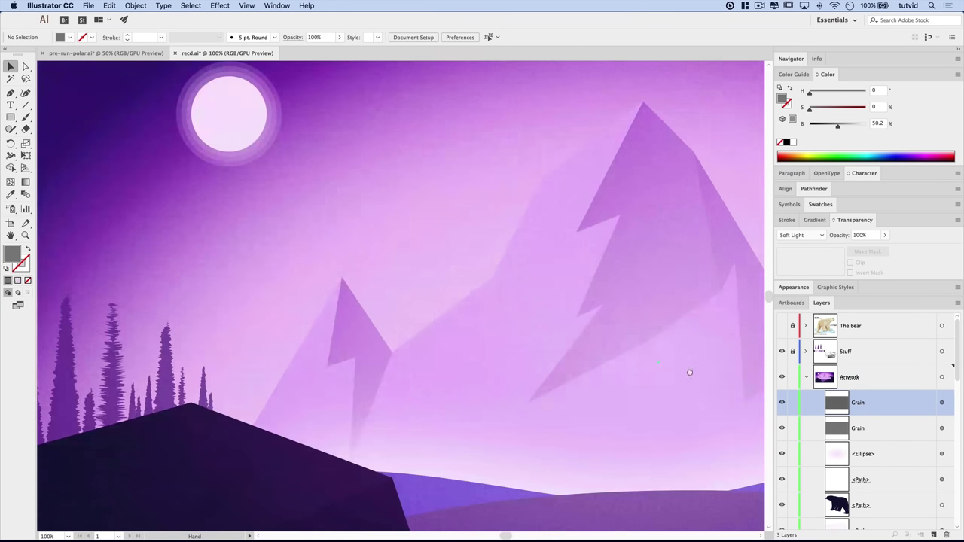
{"action": "scroll", "coordinate": [463, 296], "scroll_direction": "down", "scroll_amount": 10}
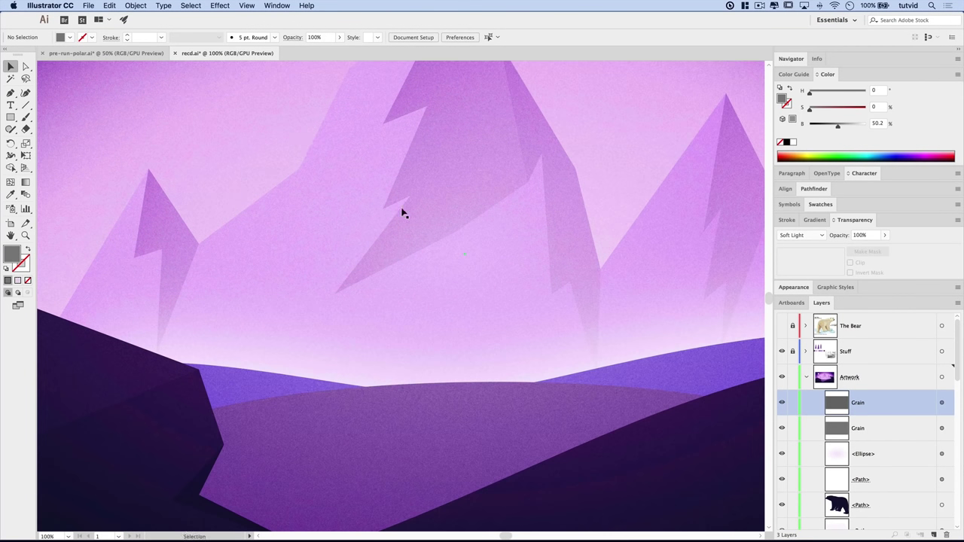
{"action": "scroll", "coordinate": [402, 211], "scroll_direction": "right", "scroll_amount": 5}
{"action": "scroll", "coordinate": [525, 198], "scroll_direction": "right", "scroll_amount": 4}
{"action": "scroll", "coordinate": [452, 323], "scroll_direction": "left", "scroll_amount": 5}
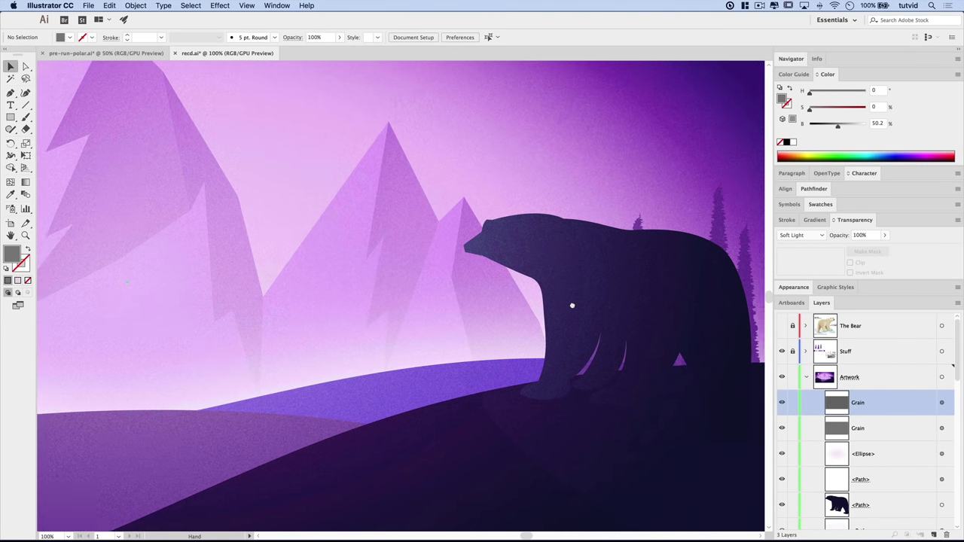
{"action": "key", "text": "super+minus"}
{"action": "key", "text": "super+minus"}
{"action": "key", "text": "super+minus"}
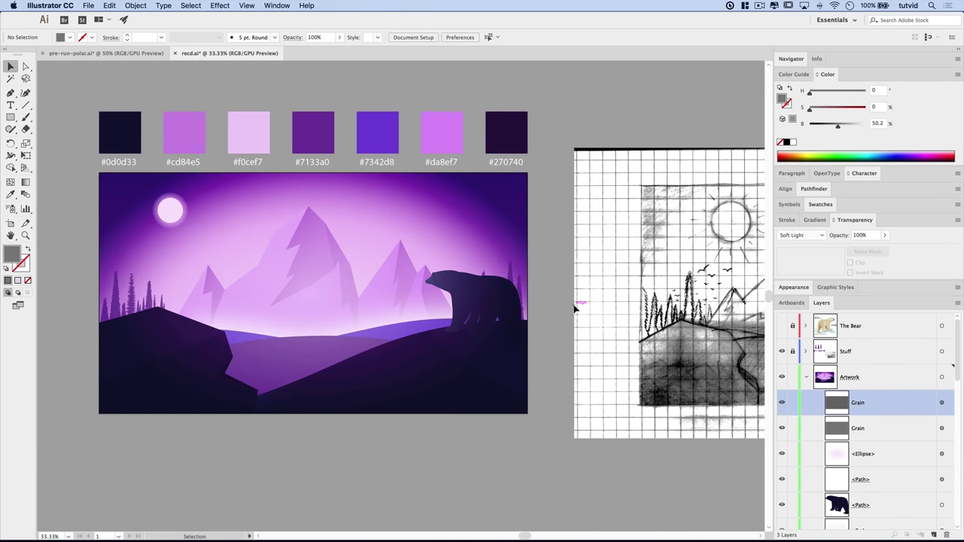
{"action": "scroll", "coordinate": [577, 305], "scroll_direction": "left", "scroll_amount": 5}
{"action": "scroll", "coordinate": [543, 313], "scroll_direction": "up", "scroll_amount": 2}
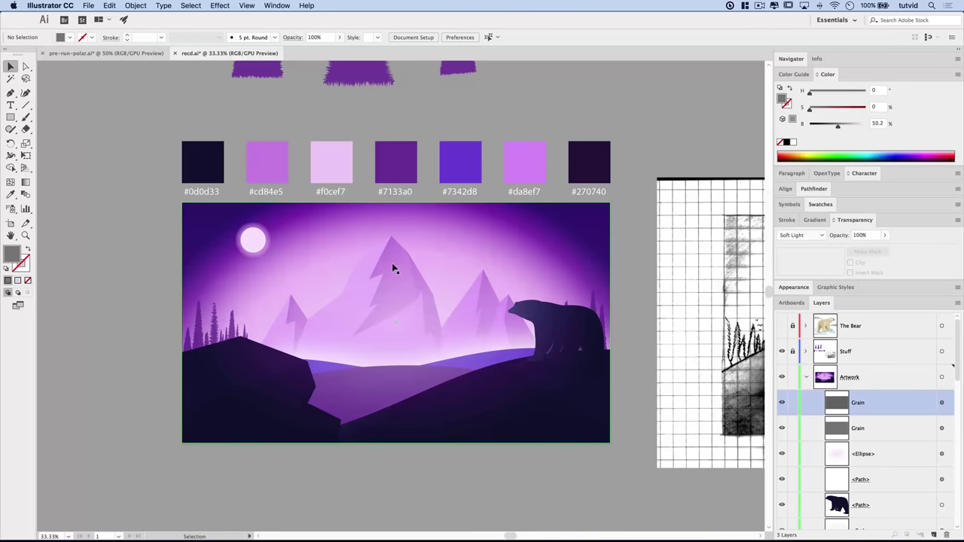